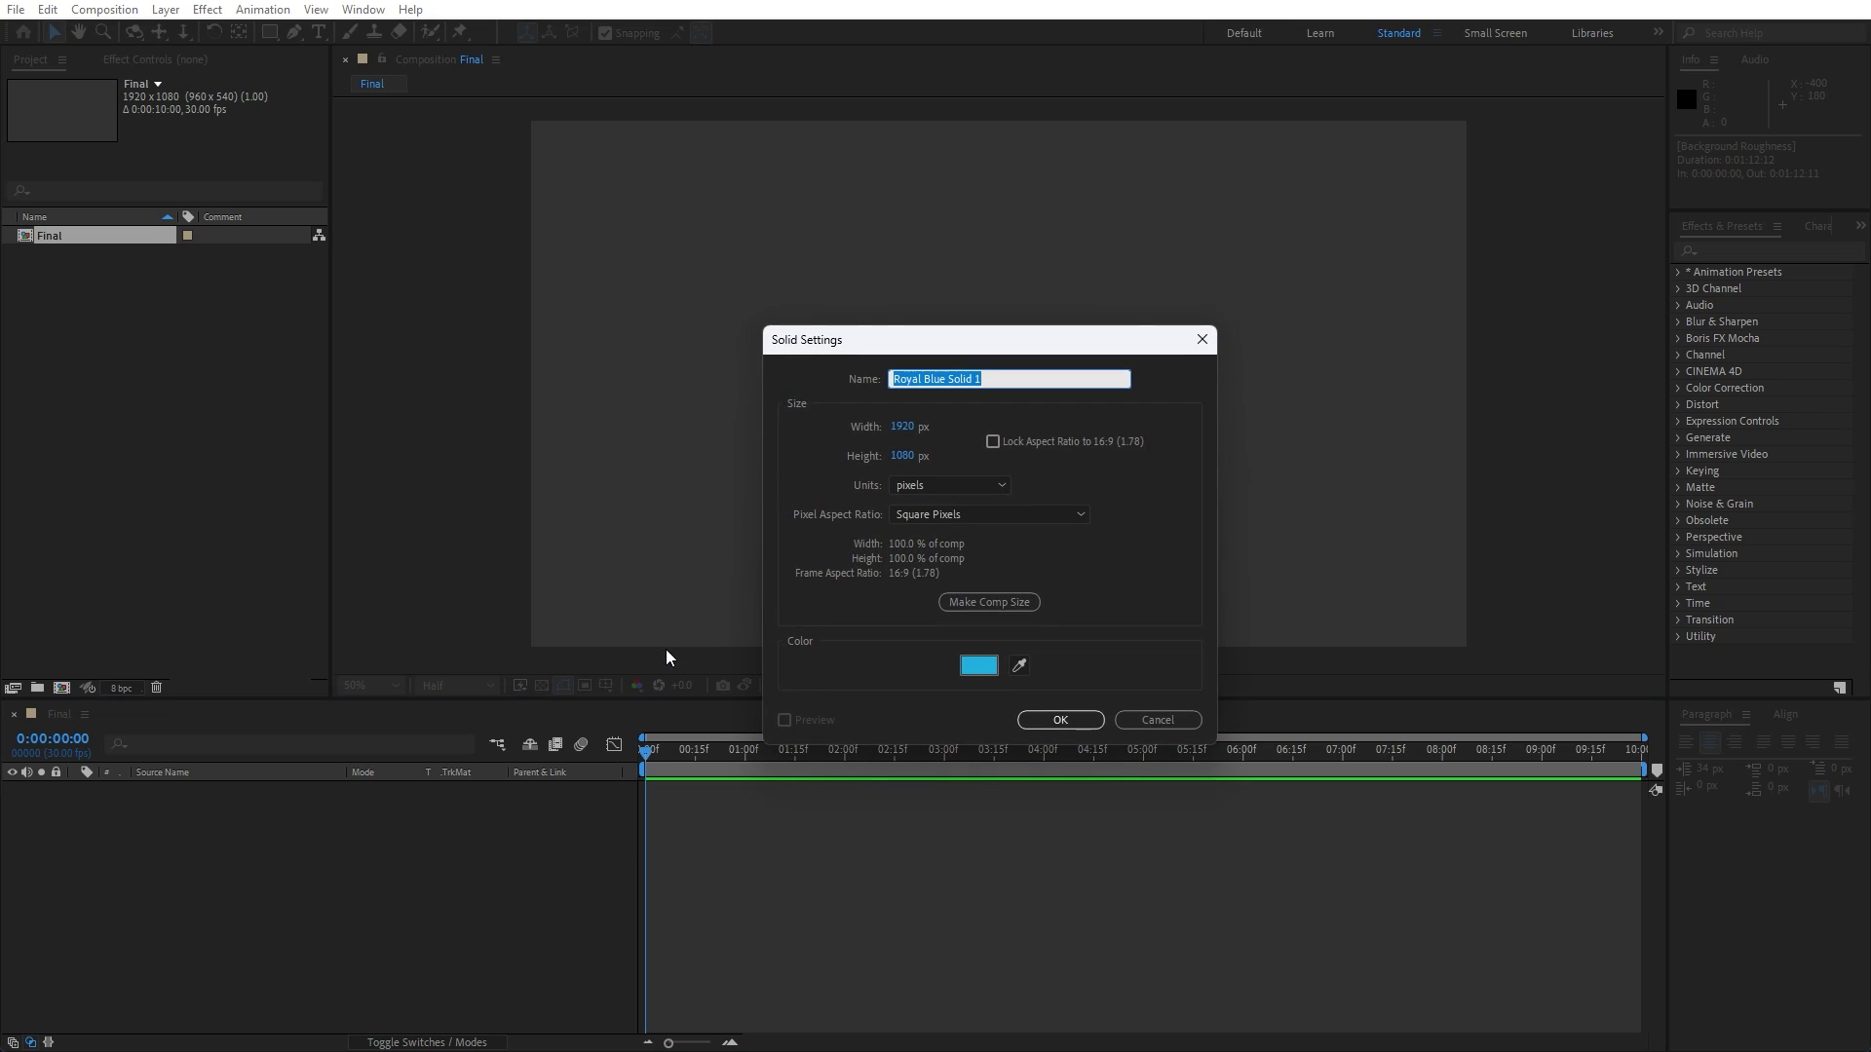
- Create a 1920 x 1080 solid named Background and apply the 4-Color Gradient effect to it
{"action": "type", "text": "Background"}
{"action": "left_click", "coordinate": [1059, 721]}
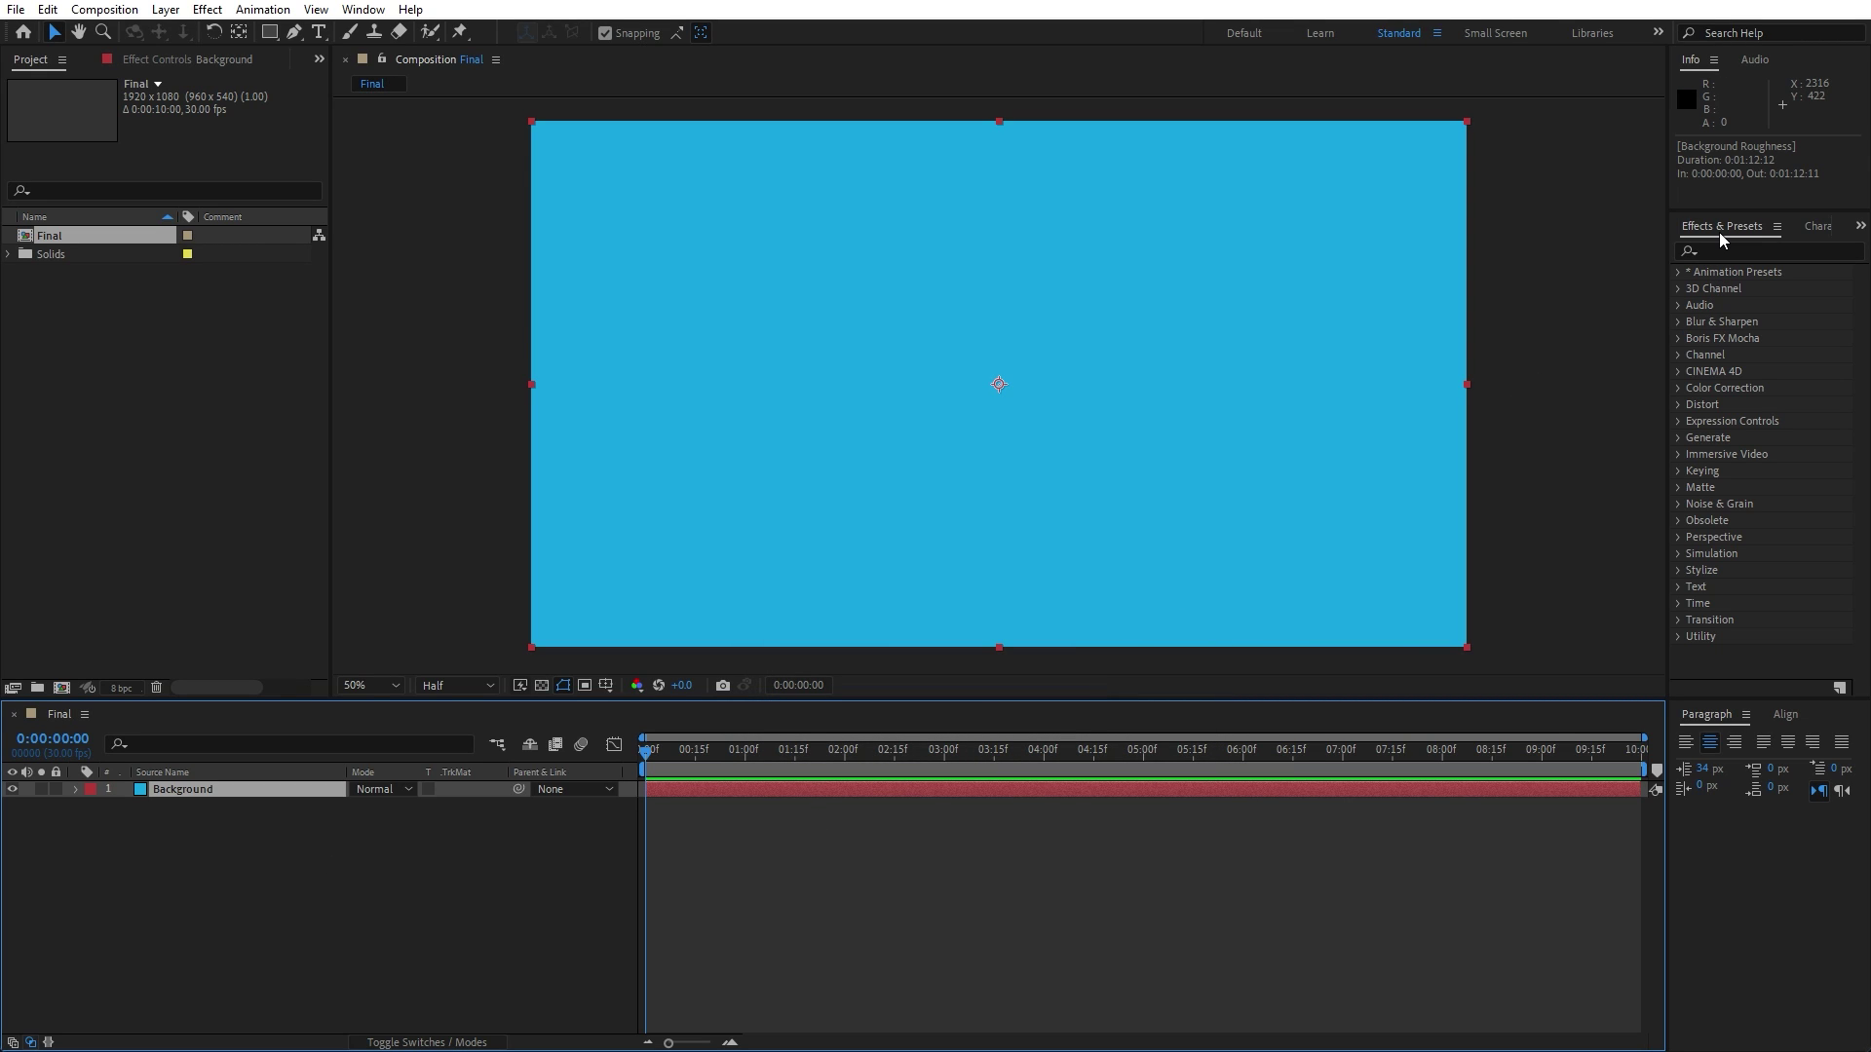
{"action": "left_click", "coordinate": [363, 9]}
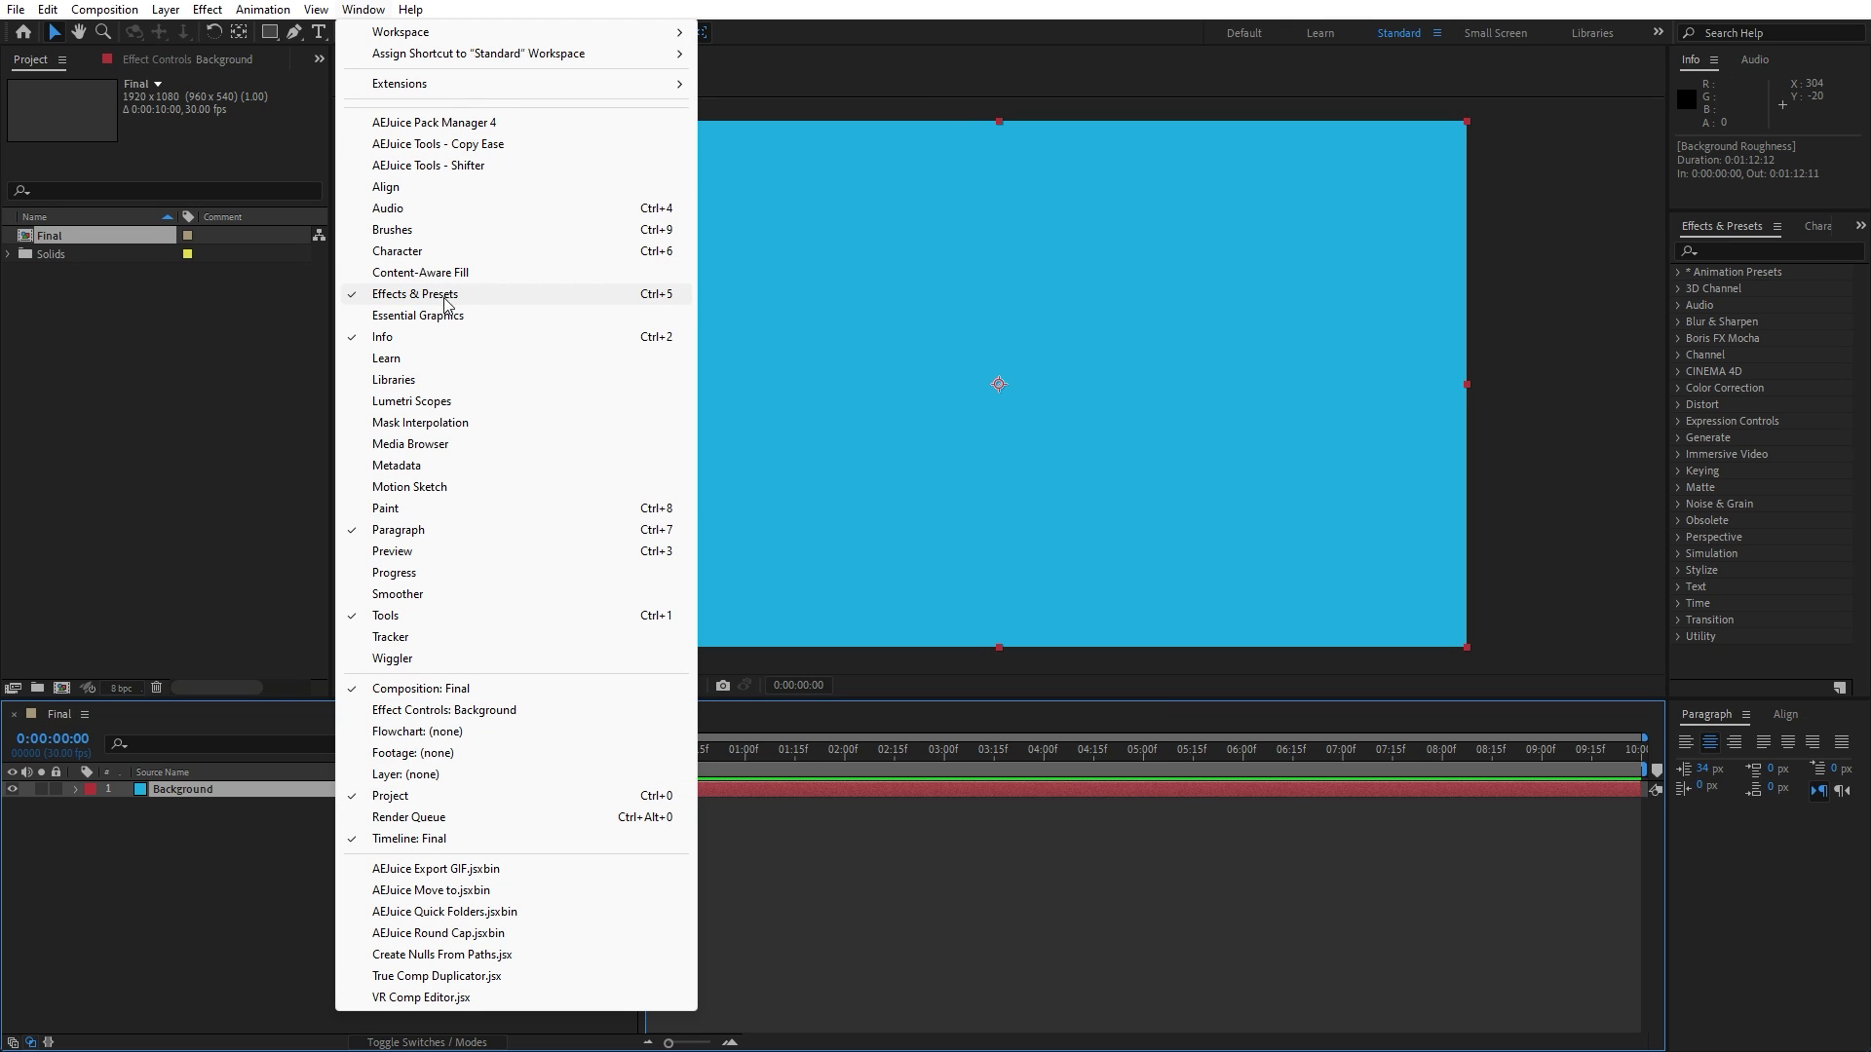
{"action": "left_click", "coordinate": [410, 295]}
{"action": "type", "text": "4-"}
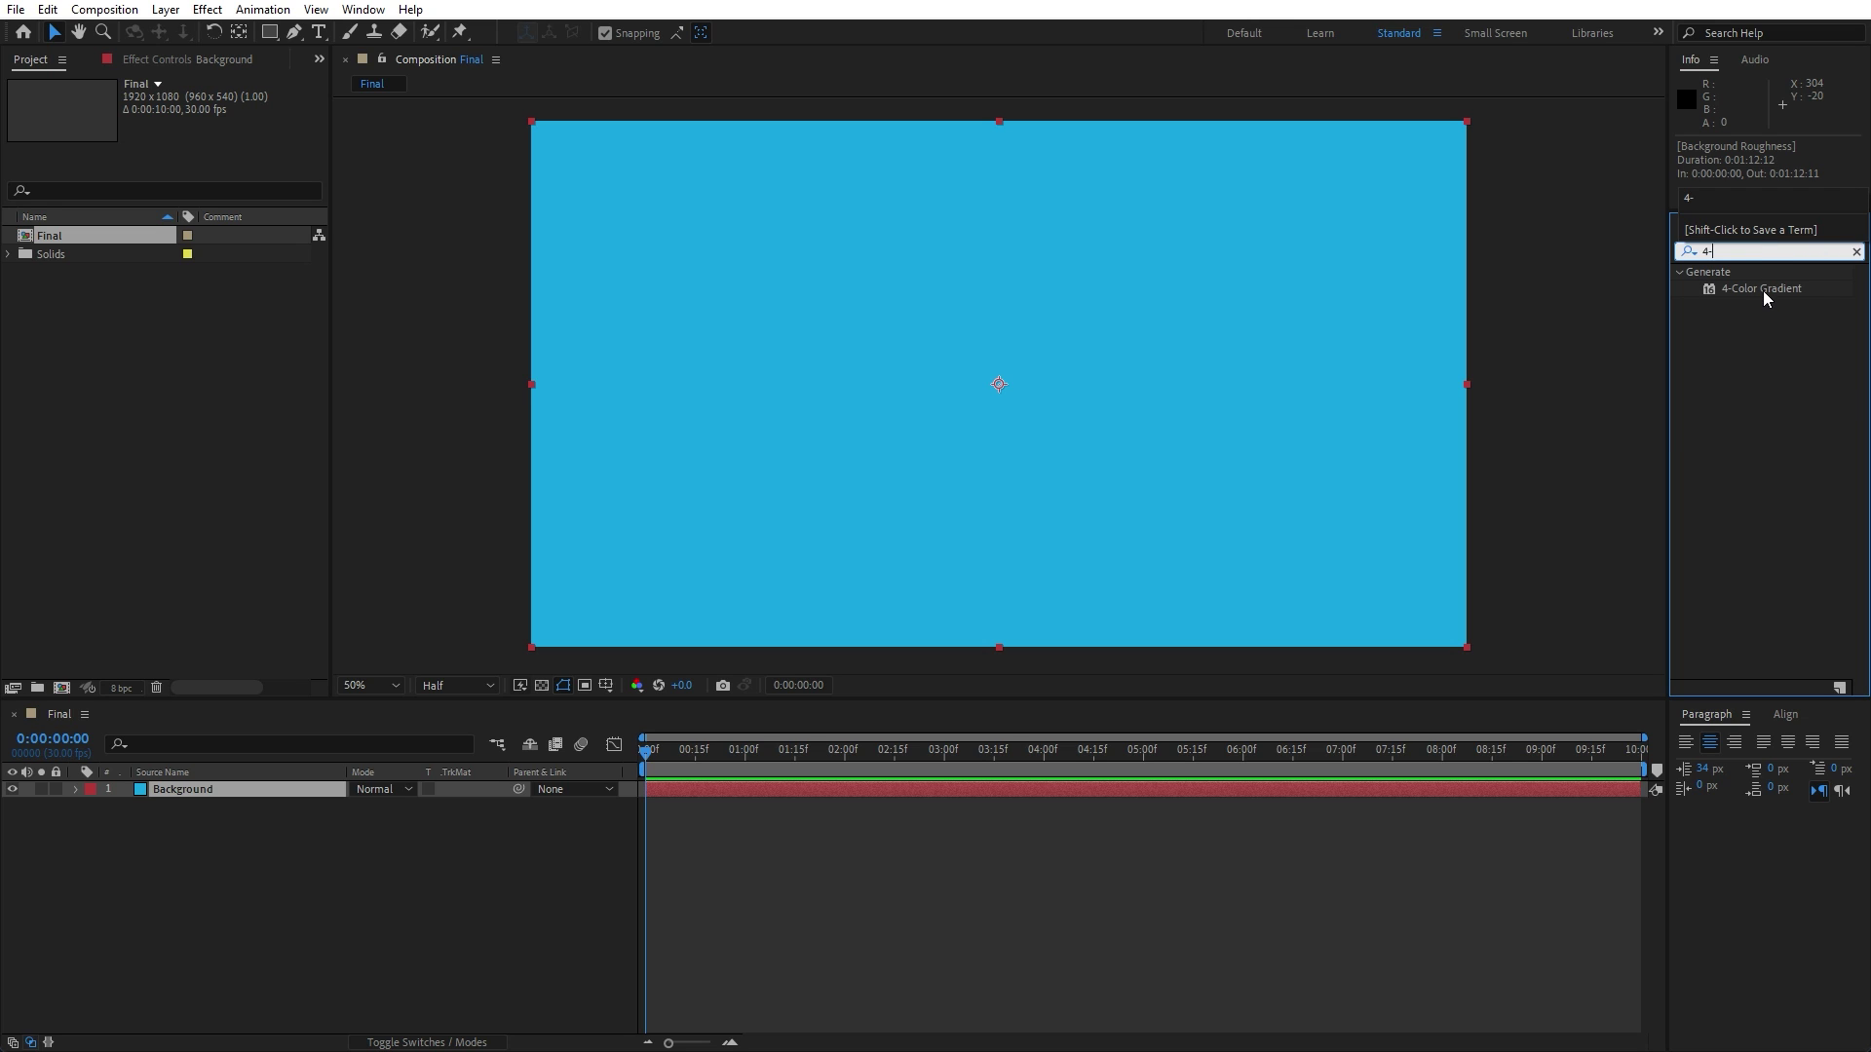
{"action": "left_click_drag", "start_coordinate": [1762, 291], "coordinate": [206, 789]}
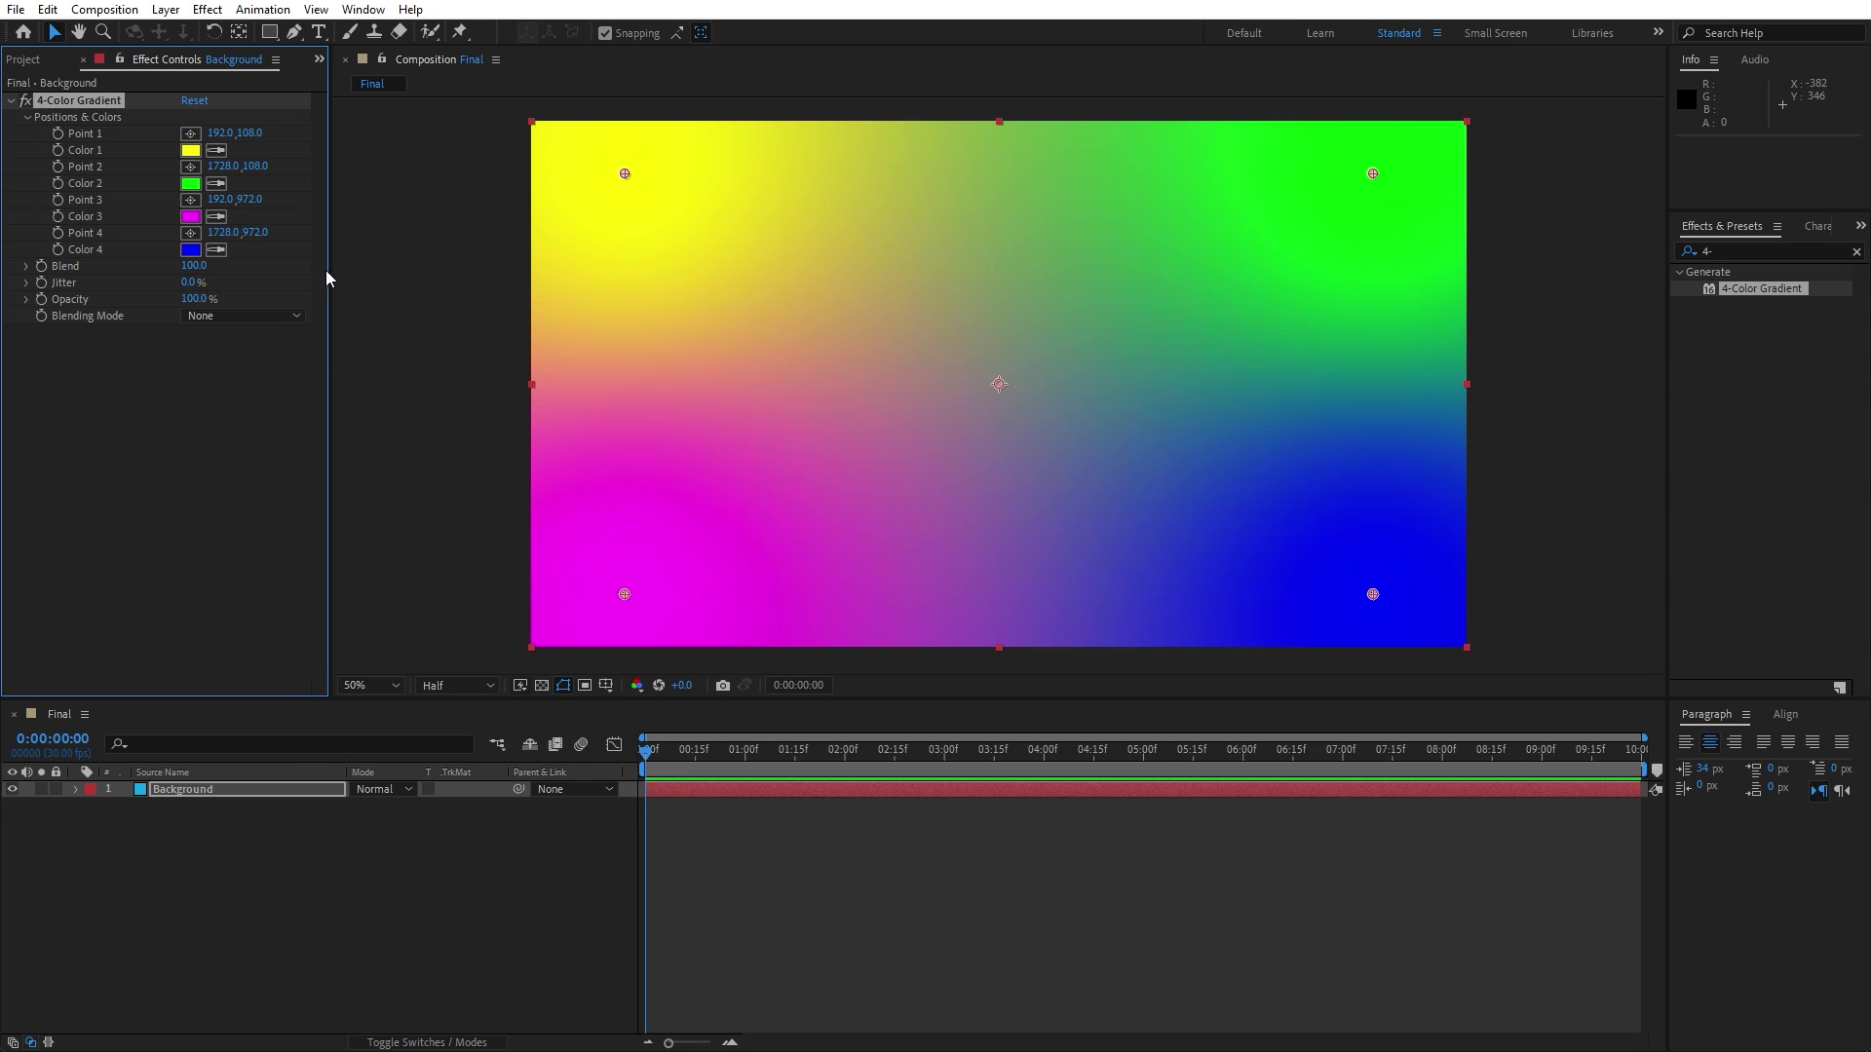
- Set Color 1, Color 2 and Color 3 of the 4-Color Gradient to black (000000)
{"action": "left_click", "coordinate": [190, 150]}
{"action": "left_click", "coordinate": [55, 558]}
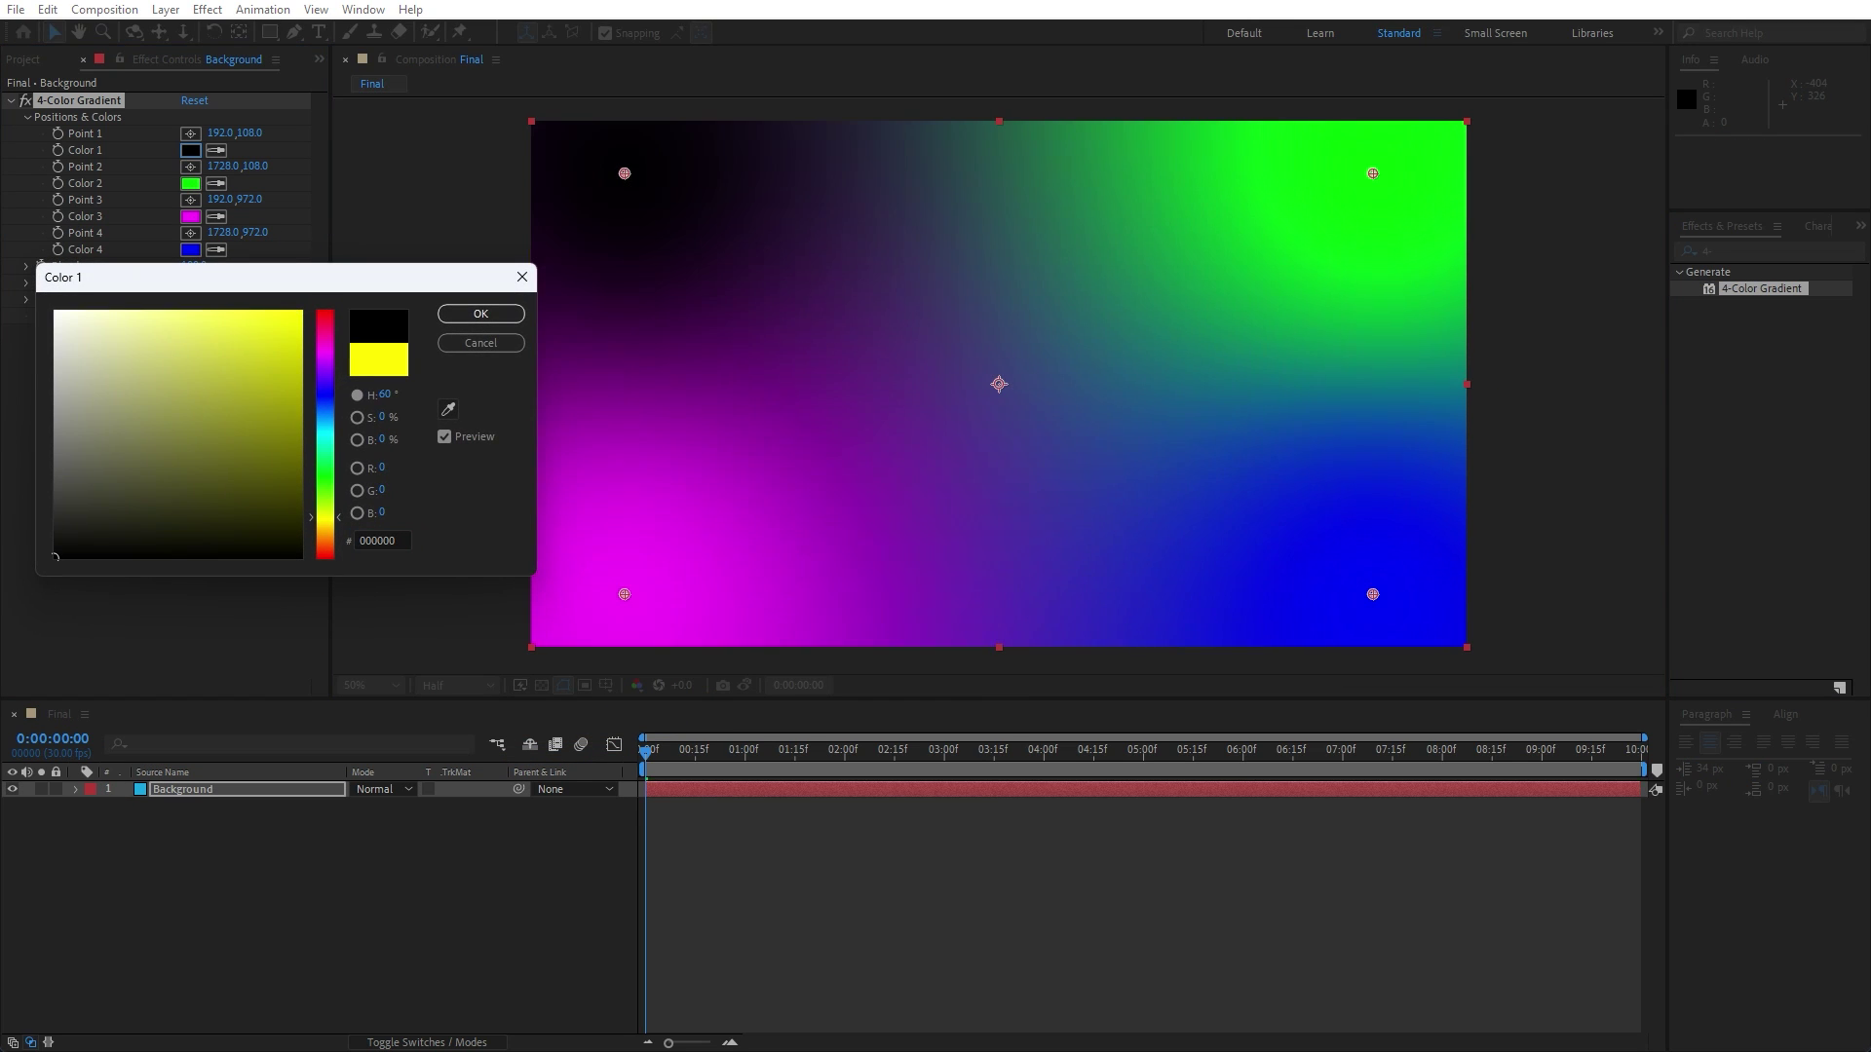
{"action": "left_click", "coordinate": [480, 313]}
{"action": "left_click", "coordinate": [195, 139]}
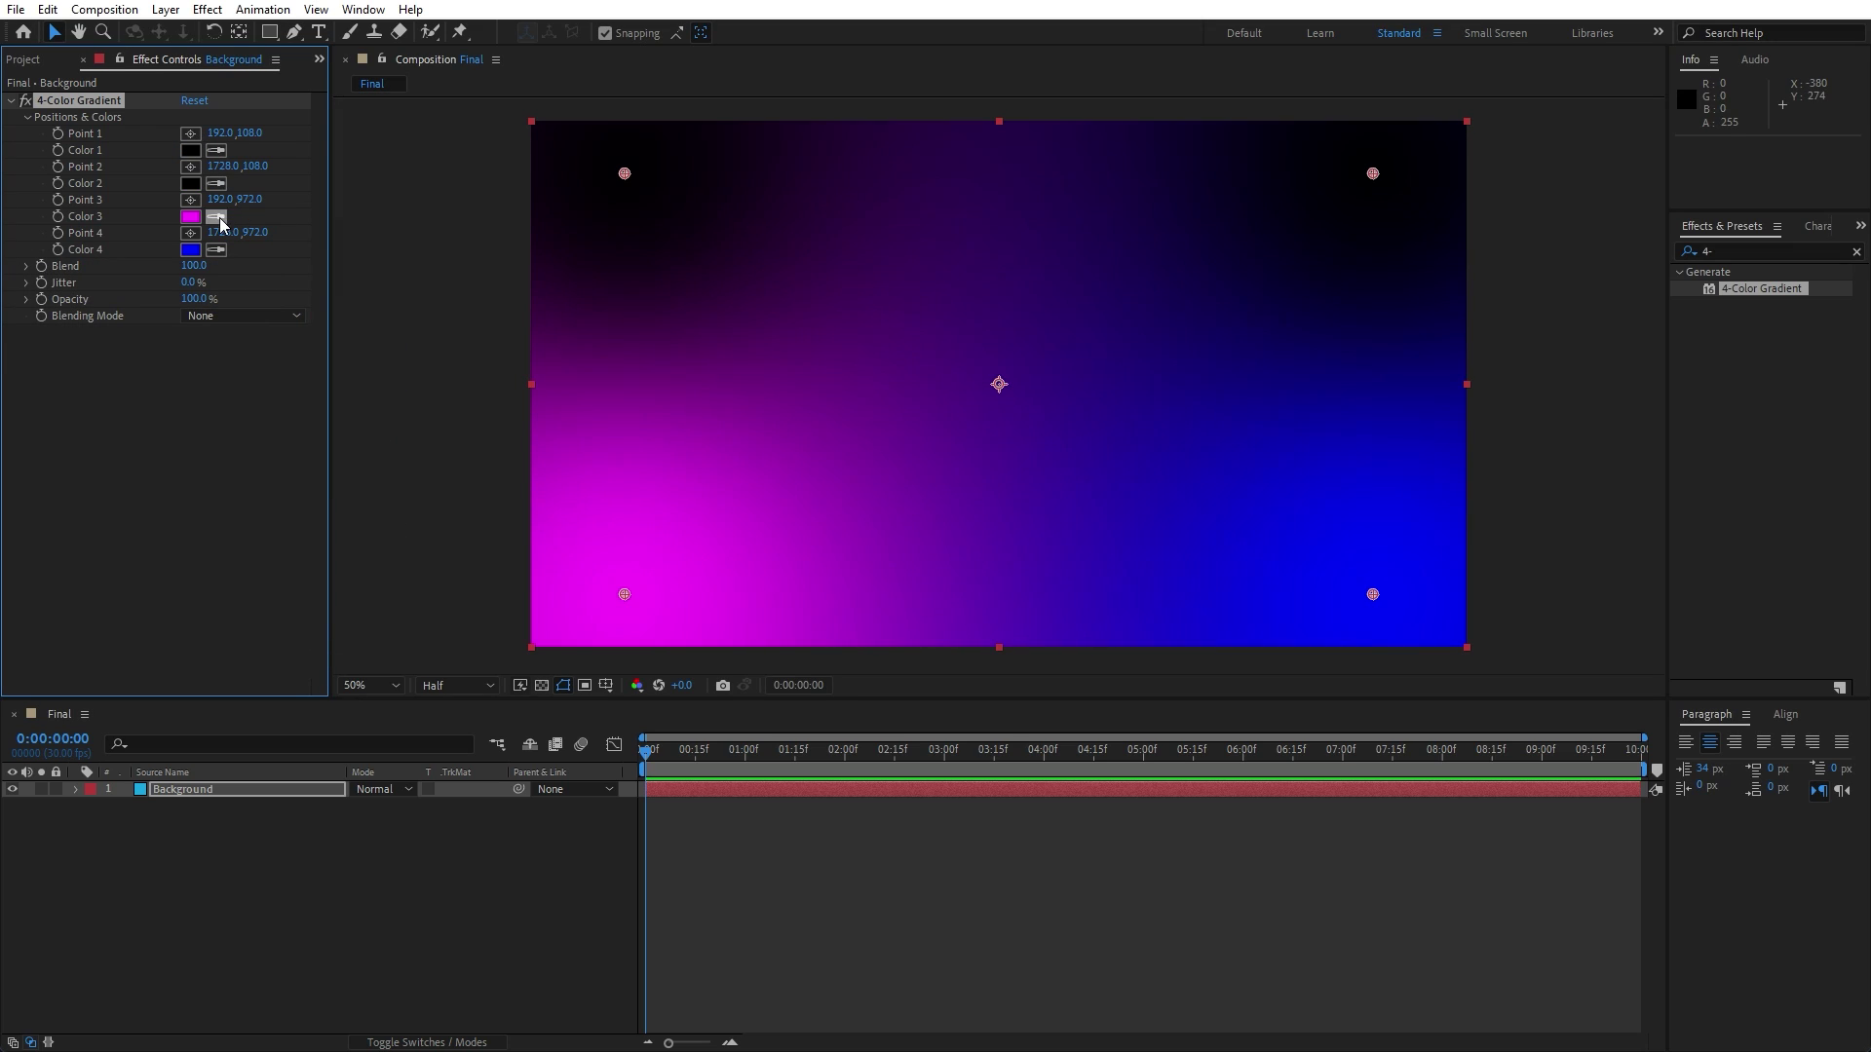
{"action": "left_click", "coordinate": [216, 217]}
{"action": "left_click", "coordinate": [193, 146]}
- Set Color 4 of the 4-Color Gradient to hex 150600
{"action": "left_click", "coordinate": [195, 254]}
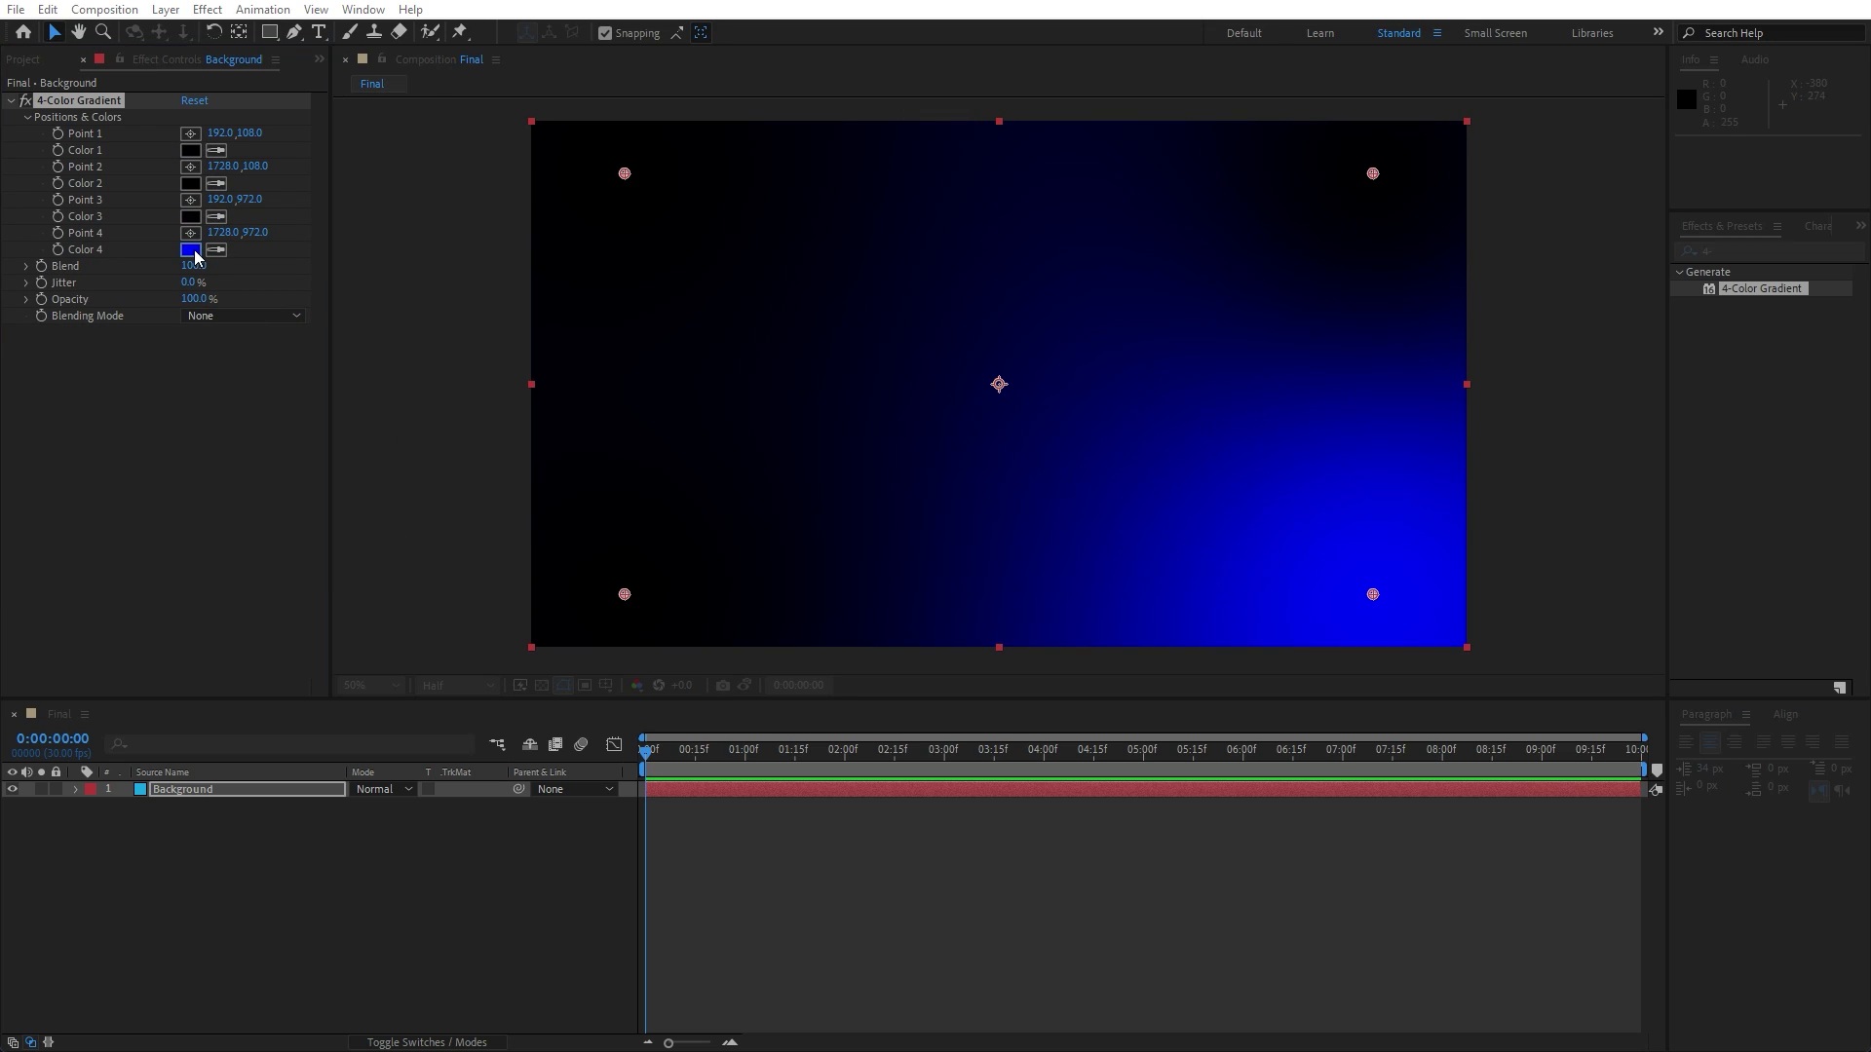
{"action": "type", "text": "150"}
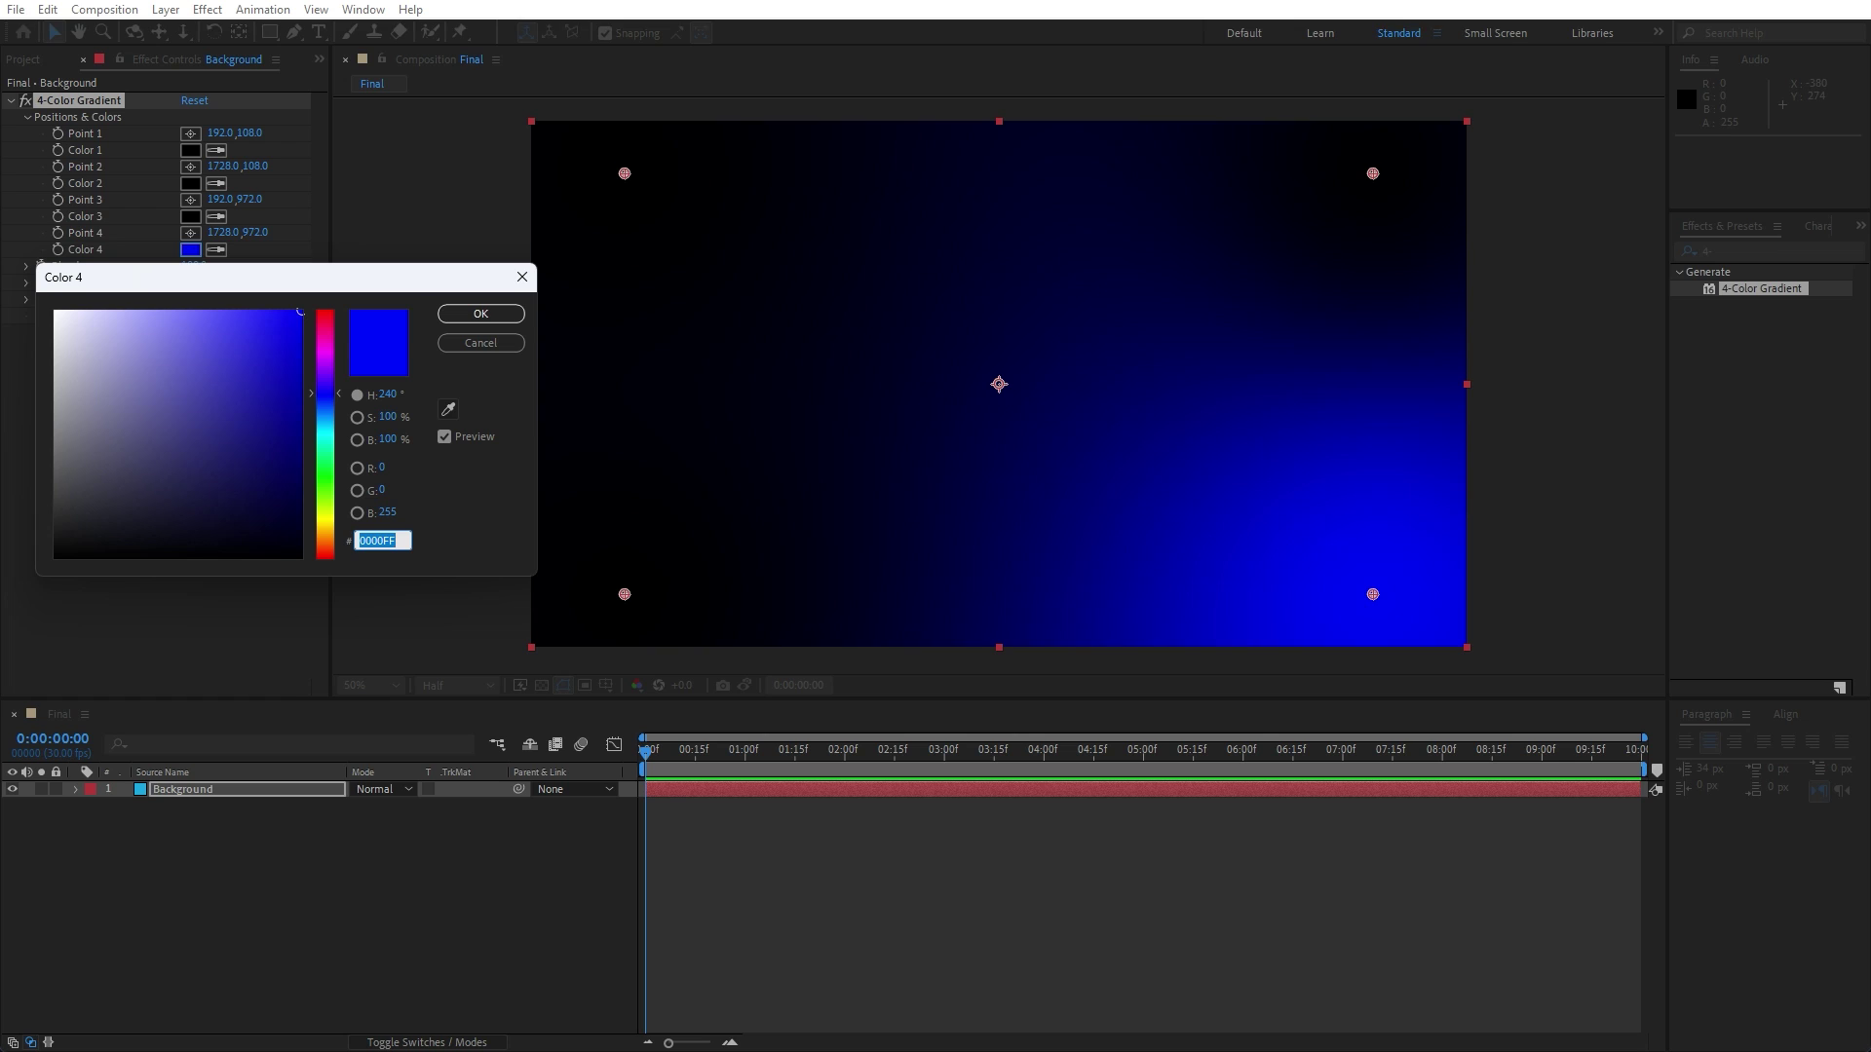
{"action": "type", "text": "600"}
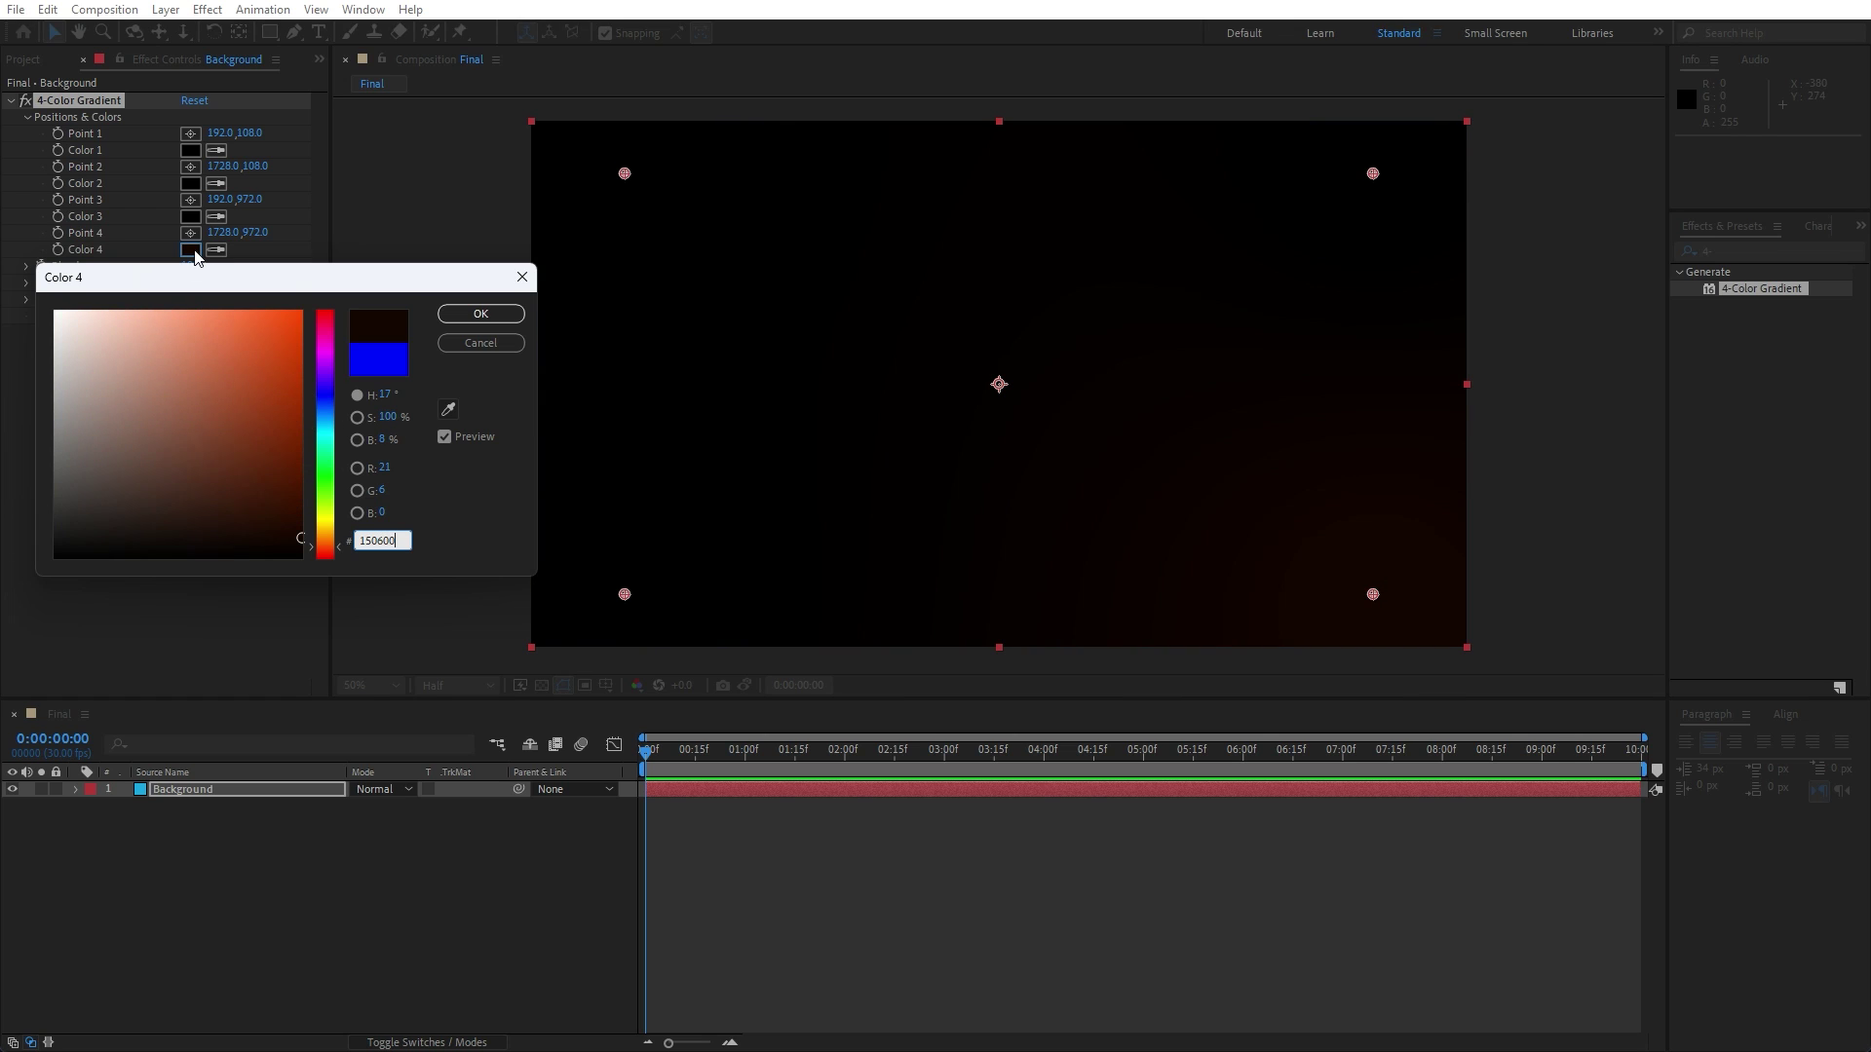
{"action": "left_click", "coordinate": [481, 313]}
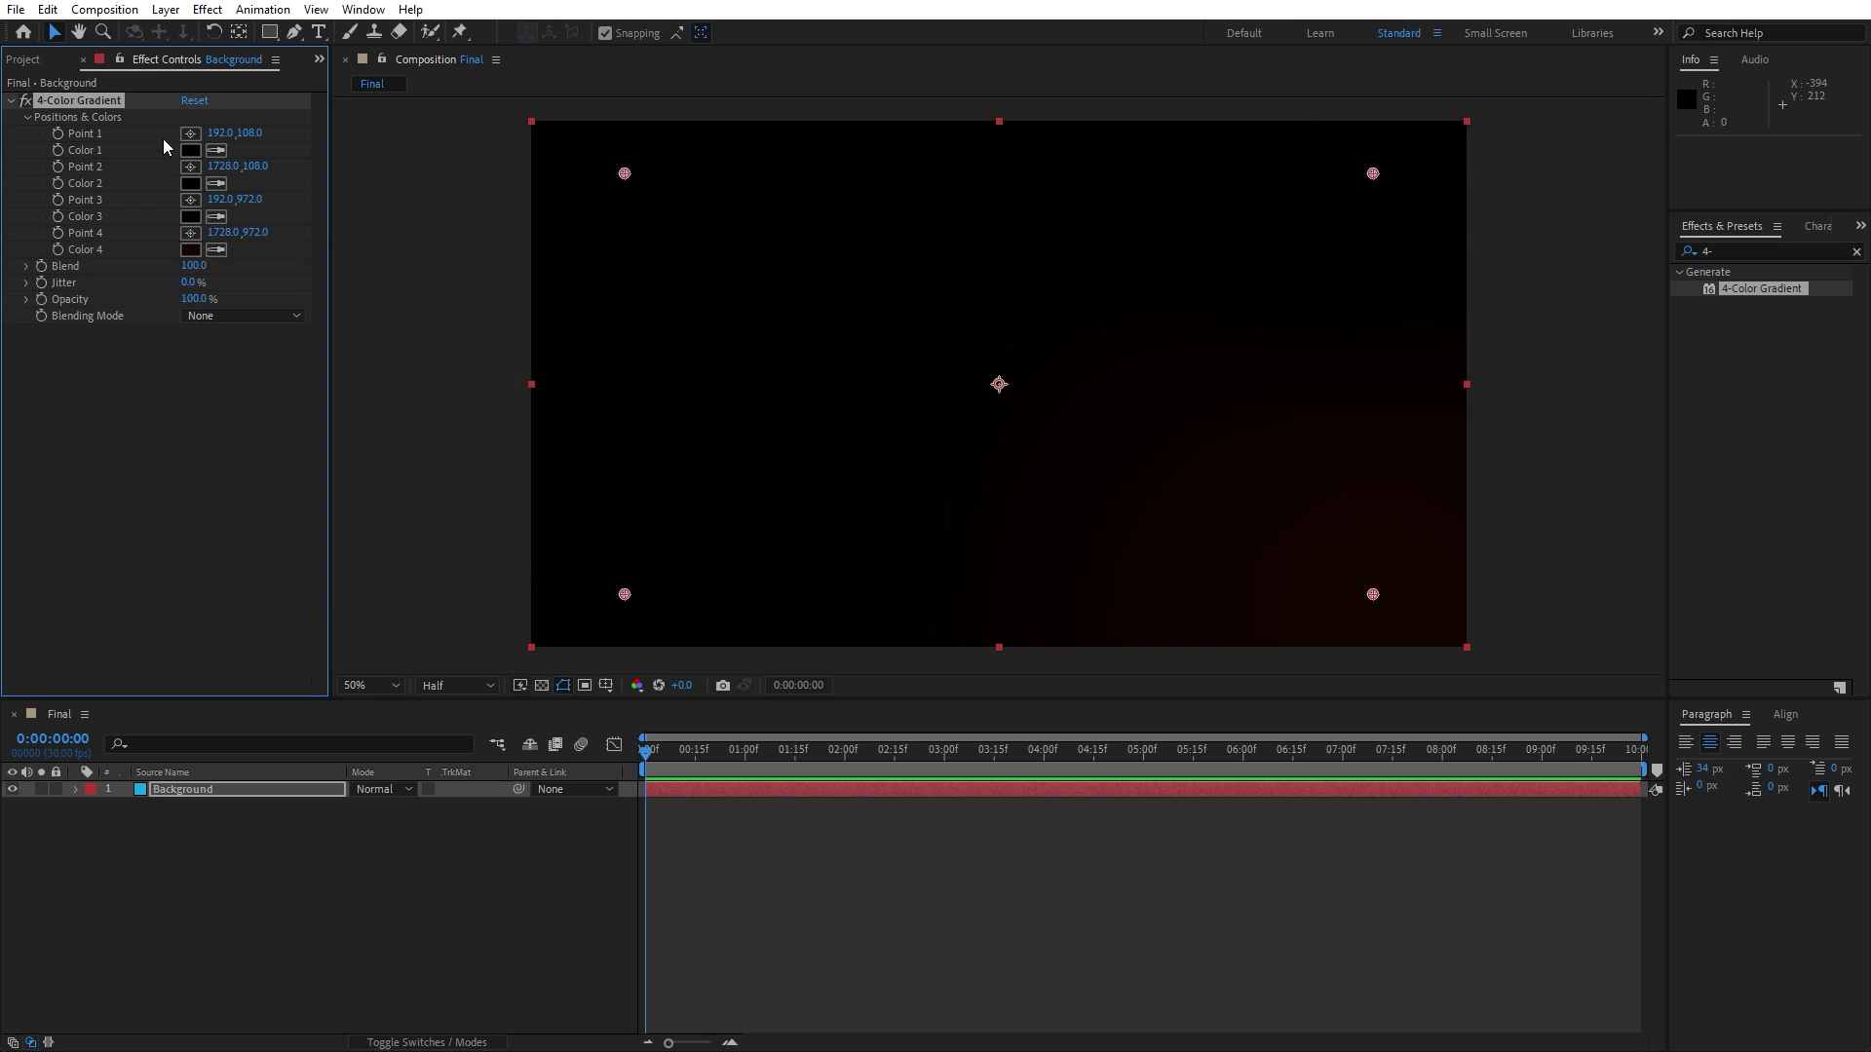
- Create a second 1920 x 1080 solid named FN above the Background layer
{"action": "left_click", "coordinate": [83, 60]}
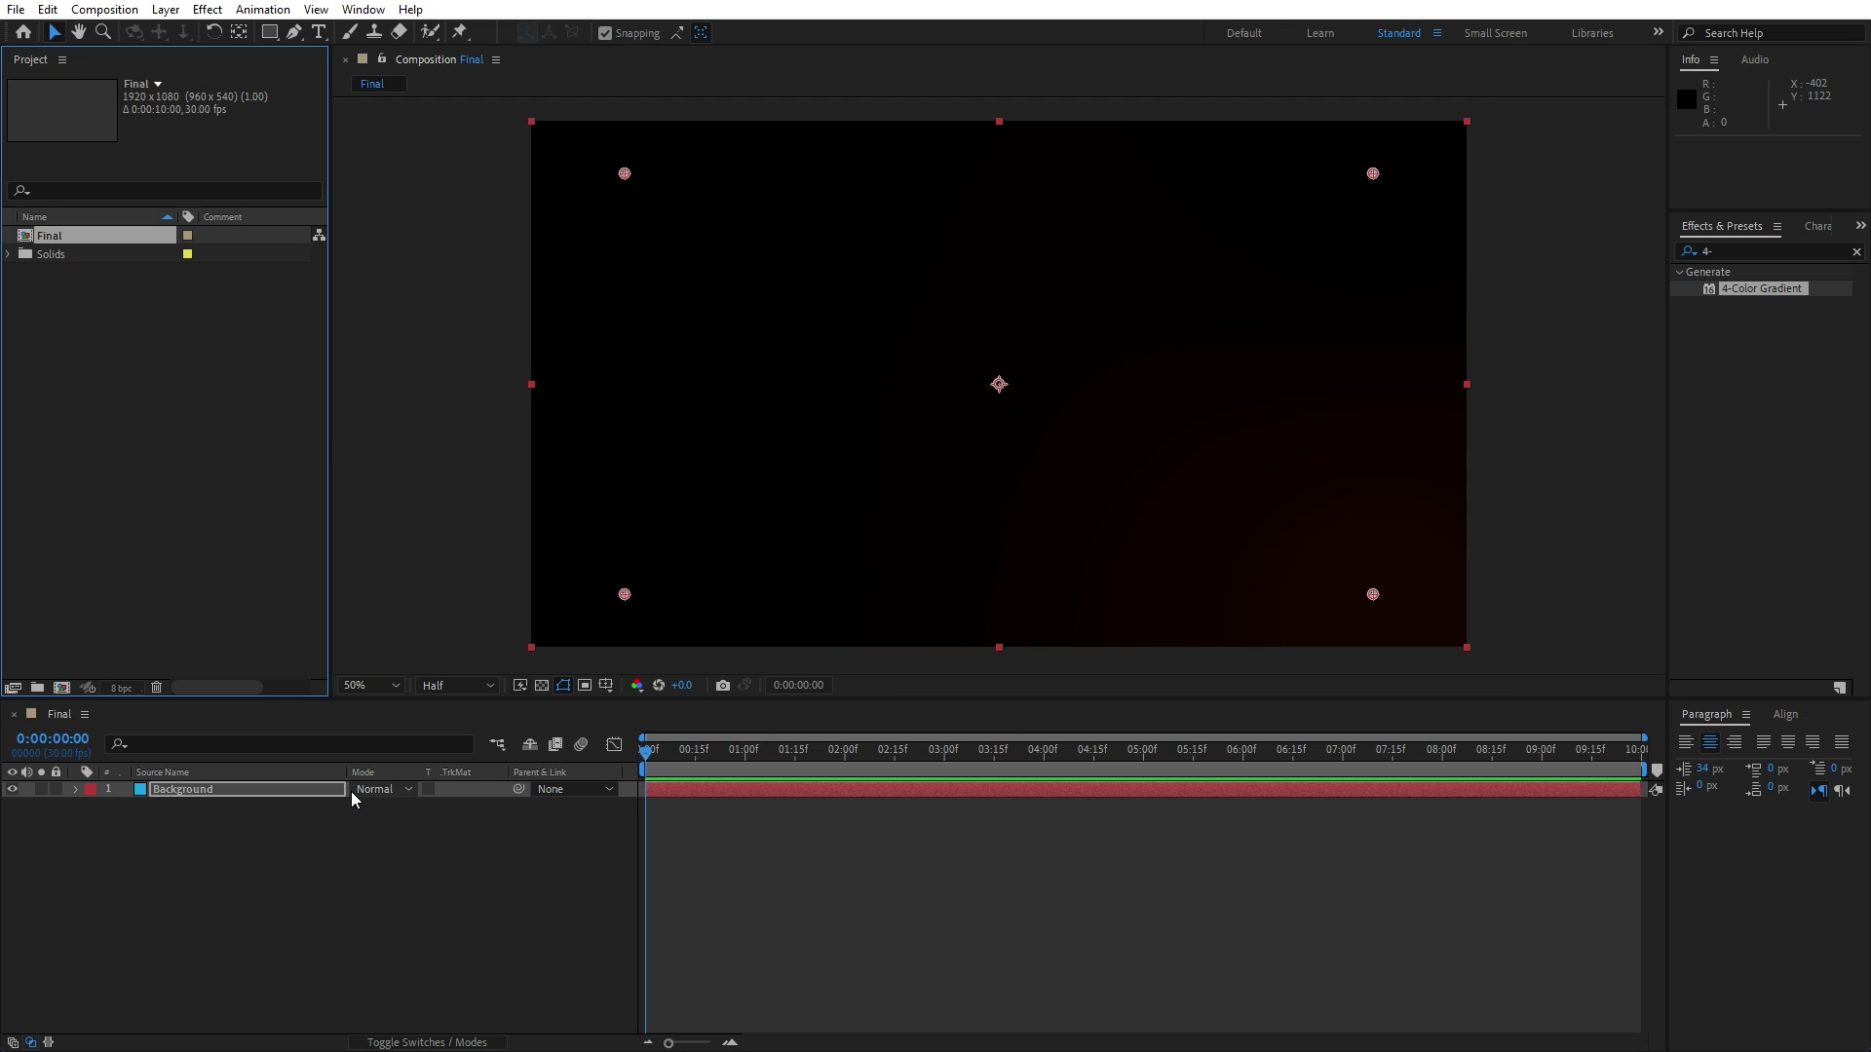
{"action": "right_click", "coordinate": [358, 602]}
{"action": "mouse_move", "coordinate": [431, 616]}
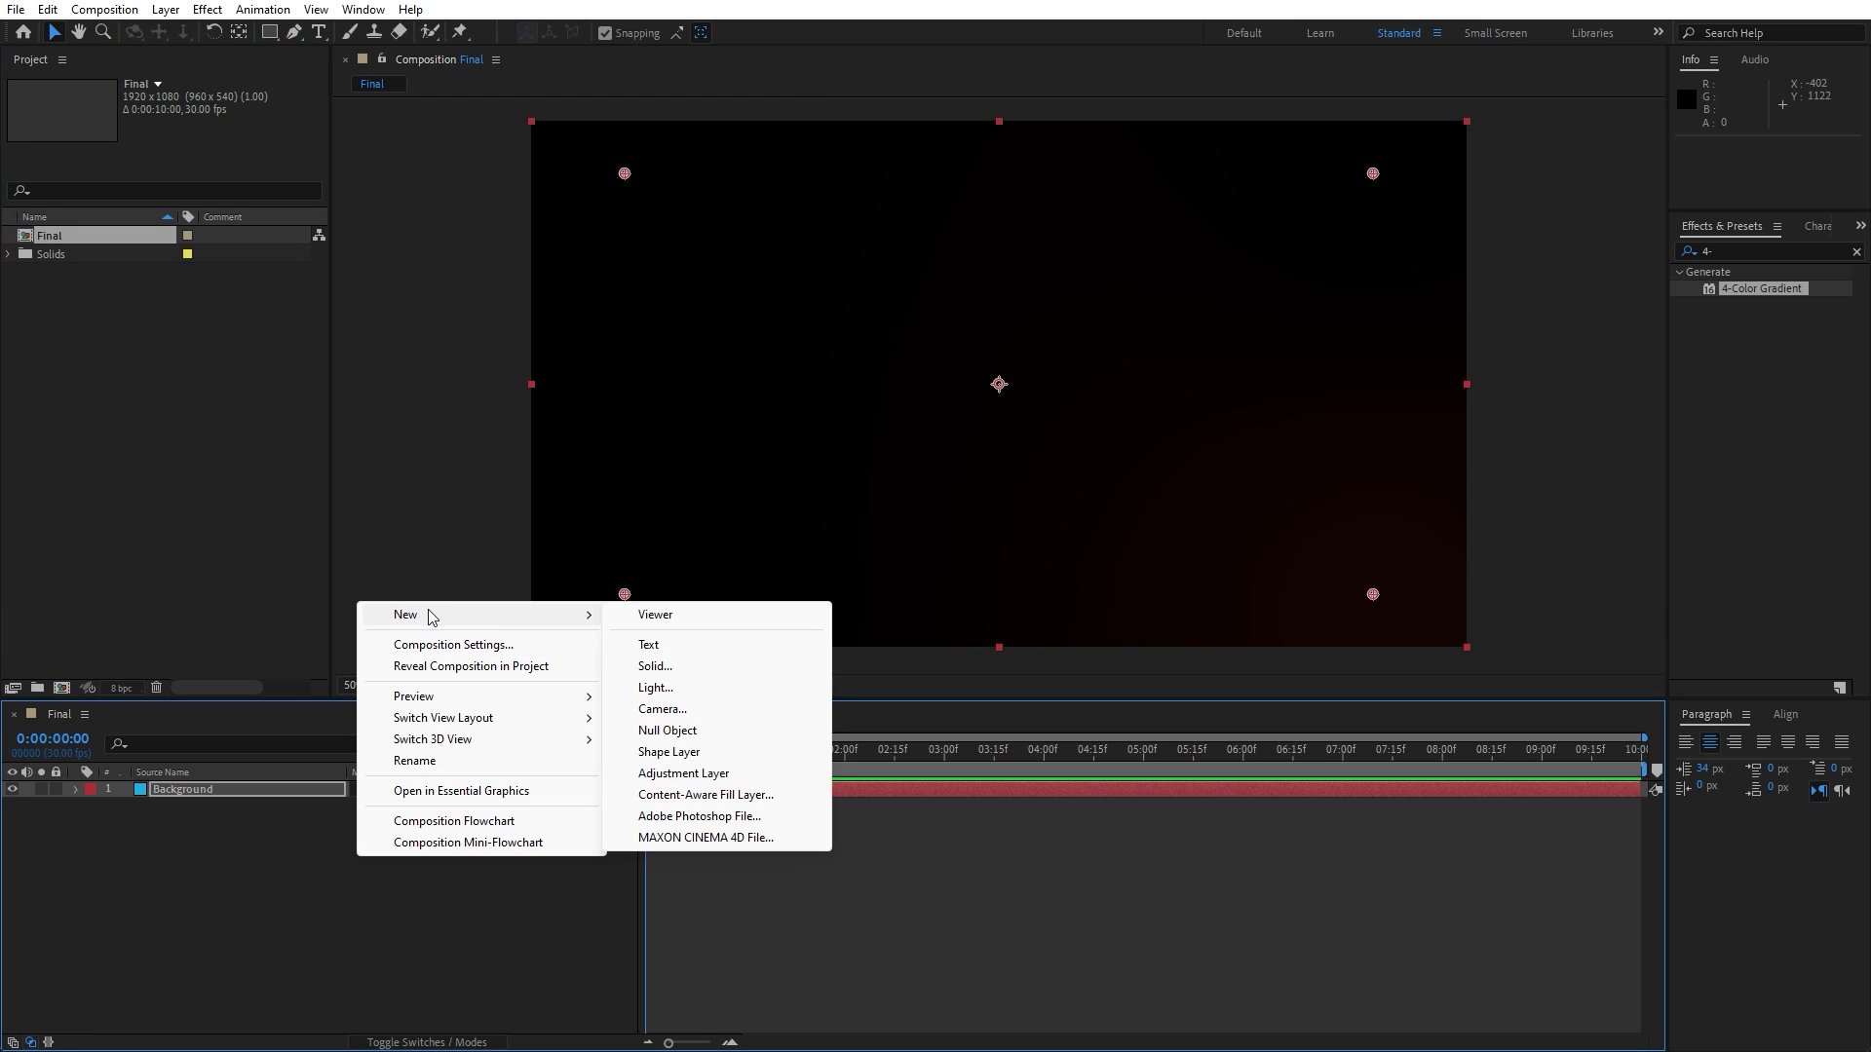
{"action": "left_click", "coordinate": [654, 666]}
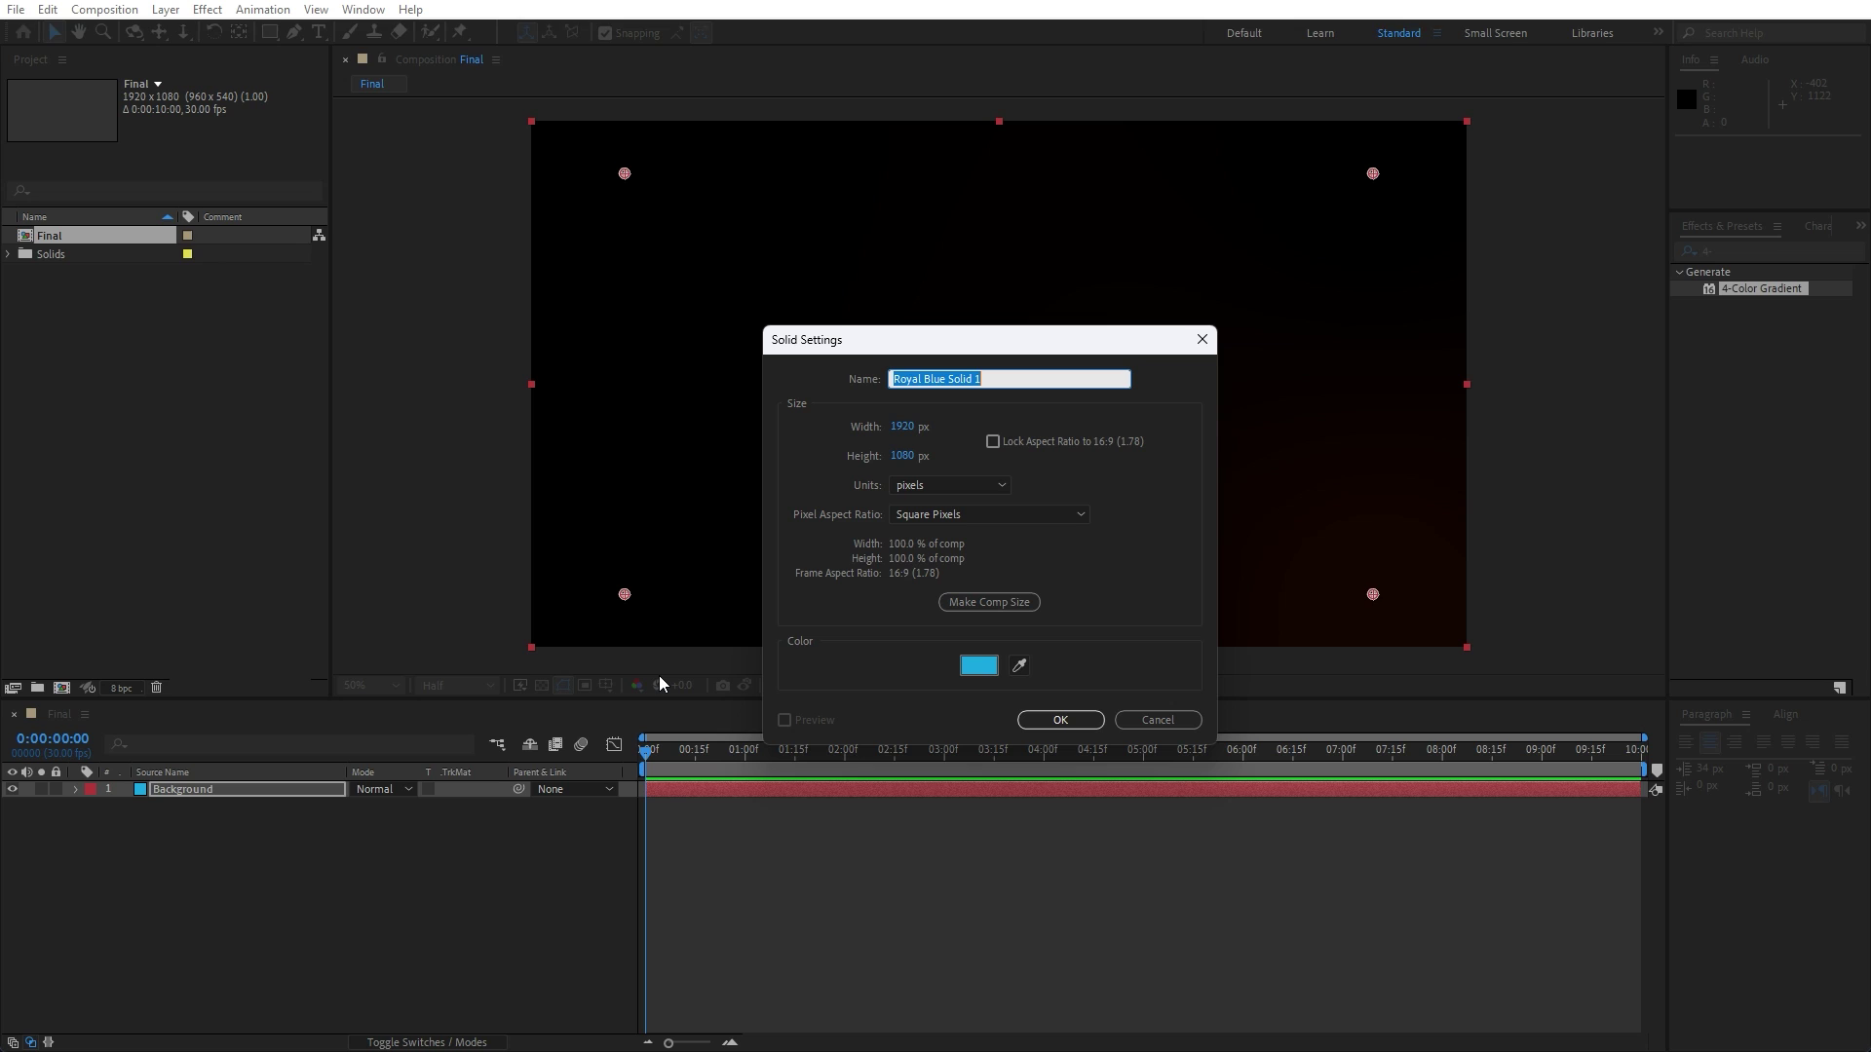
{"action": "type", "text": "FN"}
{"action": "left_click", "coordinate": [1060, 719]}
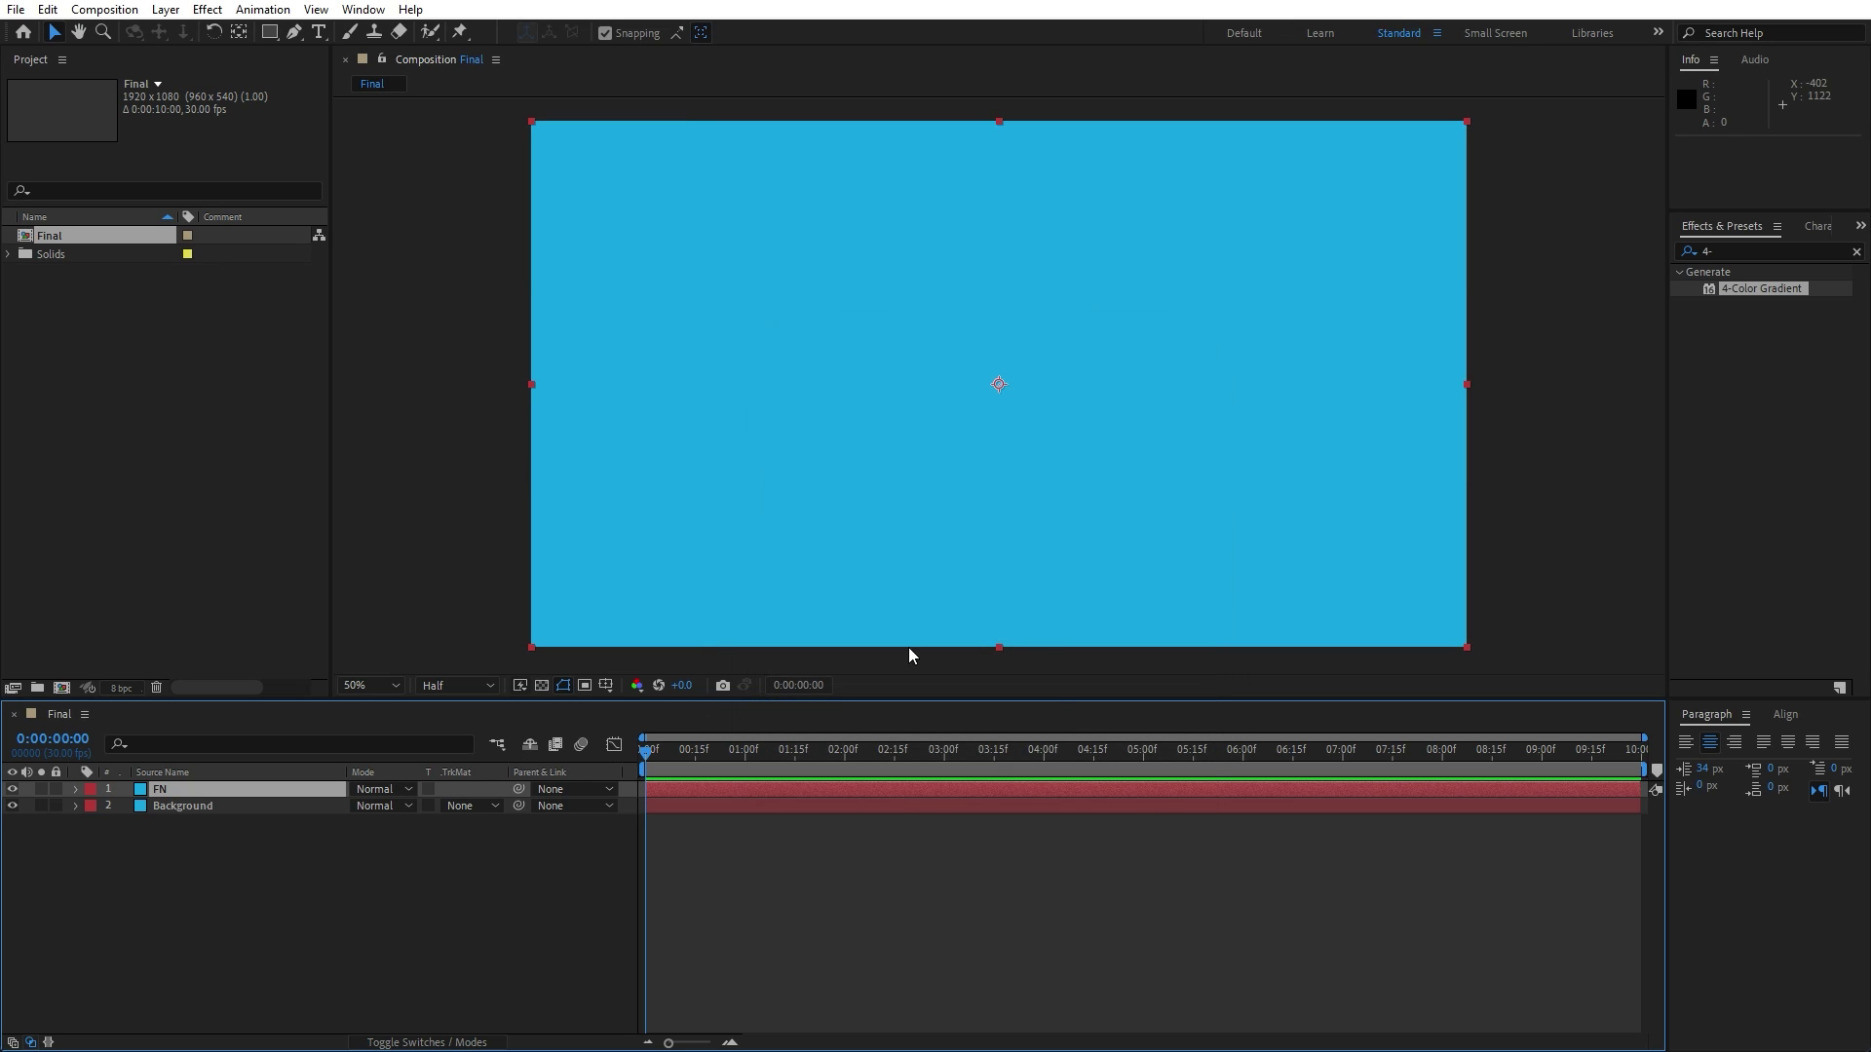
- Find the Fractal Noise effect and apply it to the FN layer
{"action": "double_click", "coordinate": [1729, 251]}
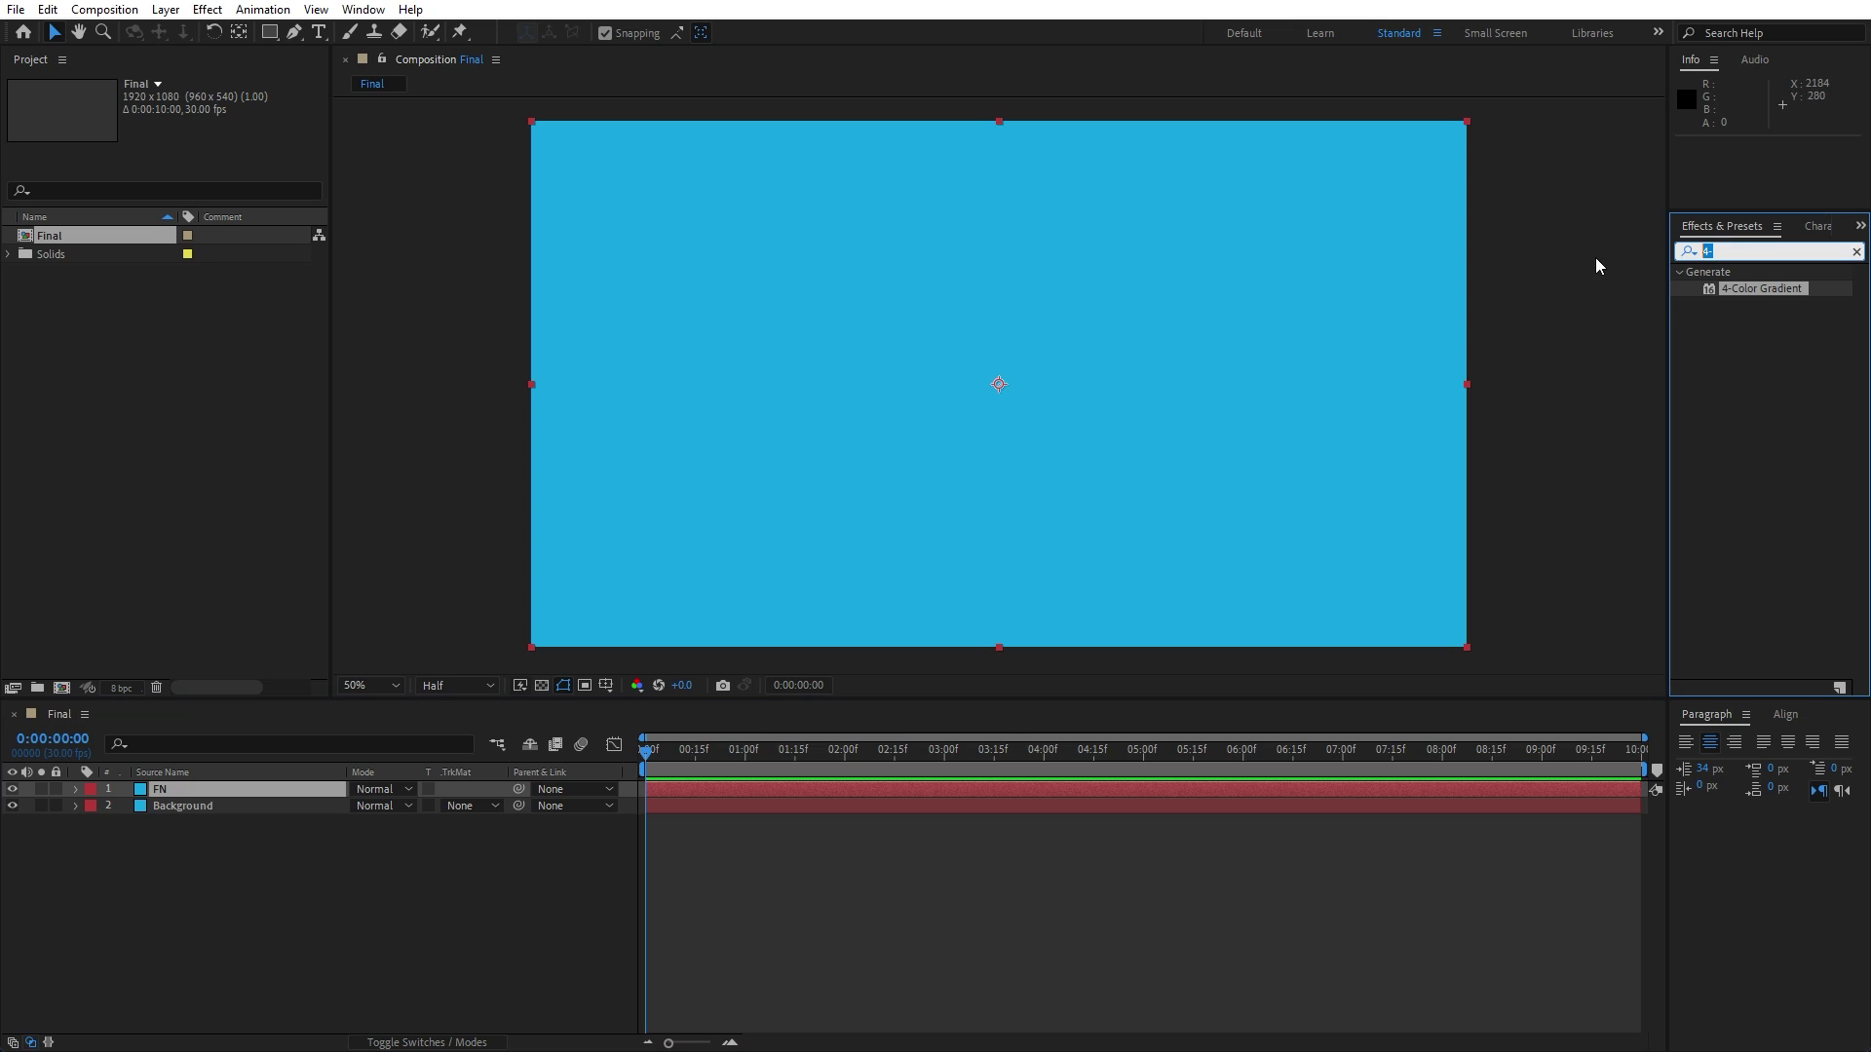
{"action": "type", "text": "fracta"}
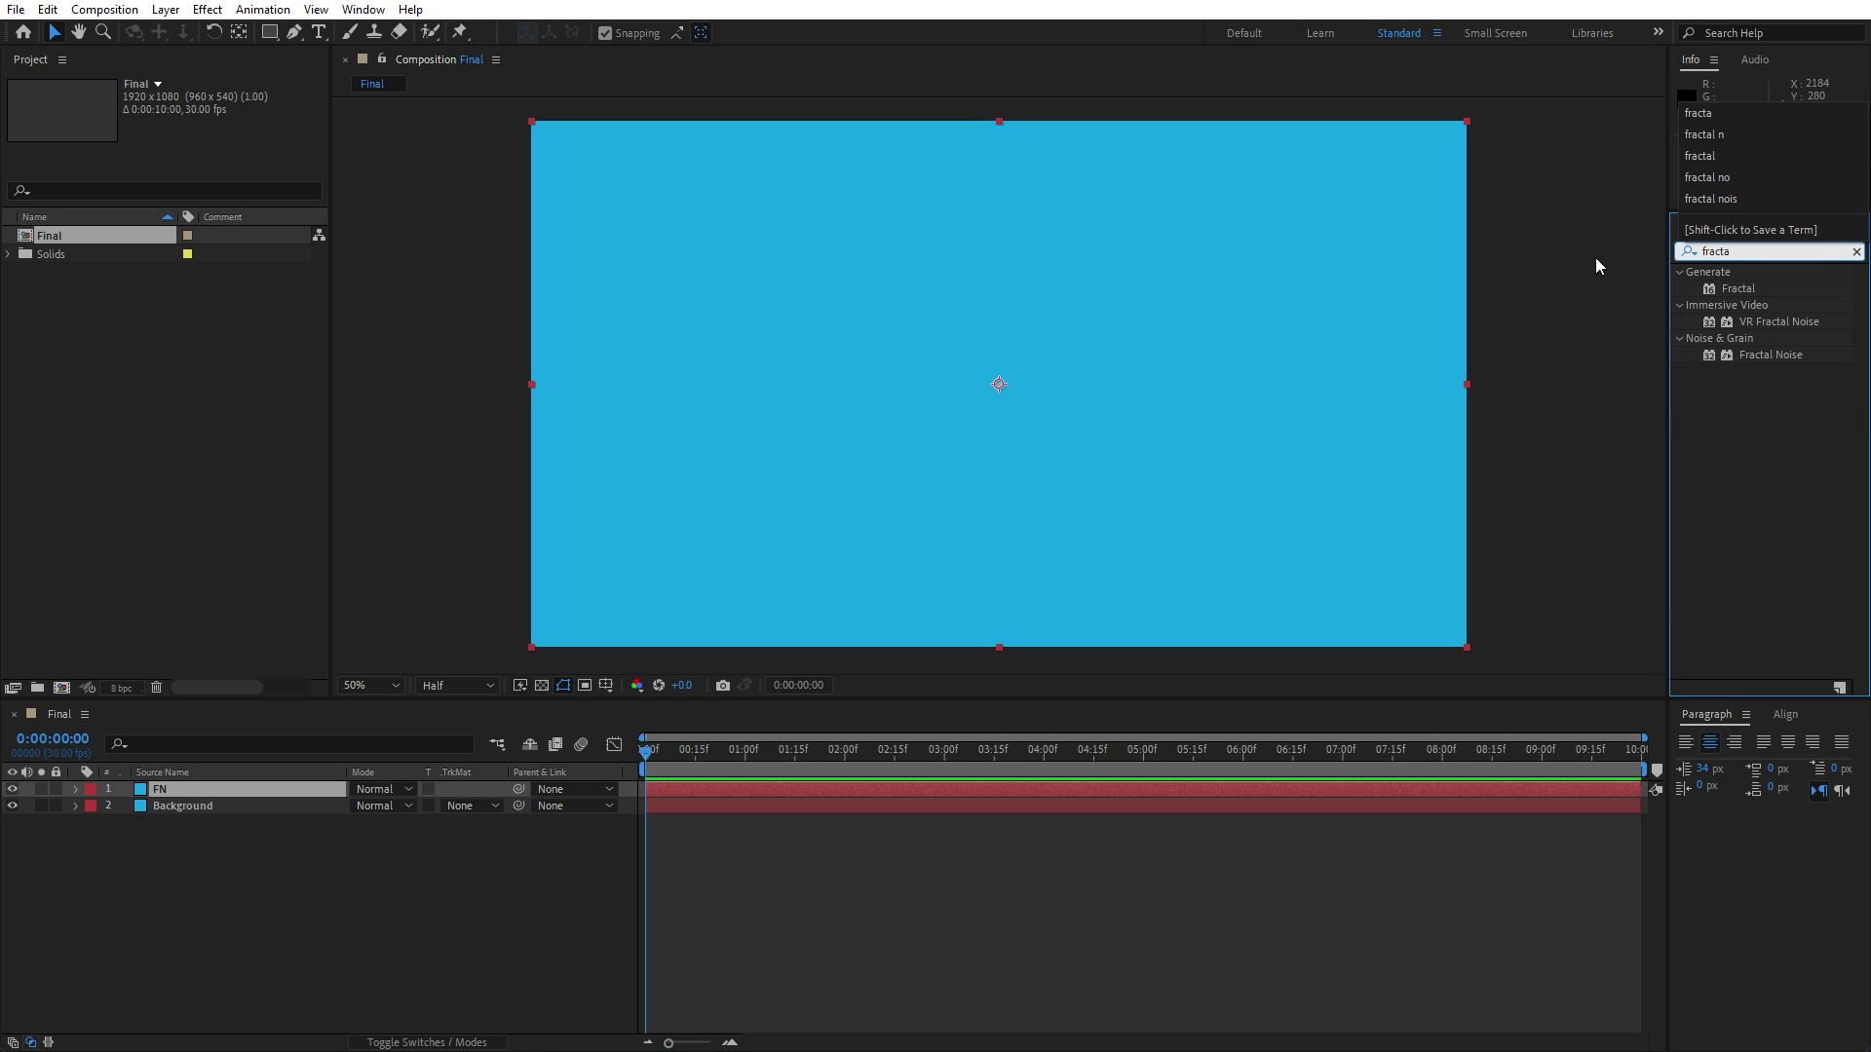
{"action": "left_click_drag", "start_coordinate": [1764, 353], "coordinate": [220, 781]}
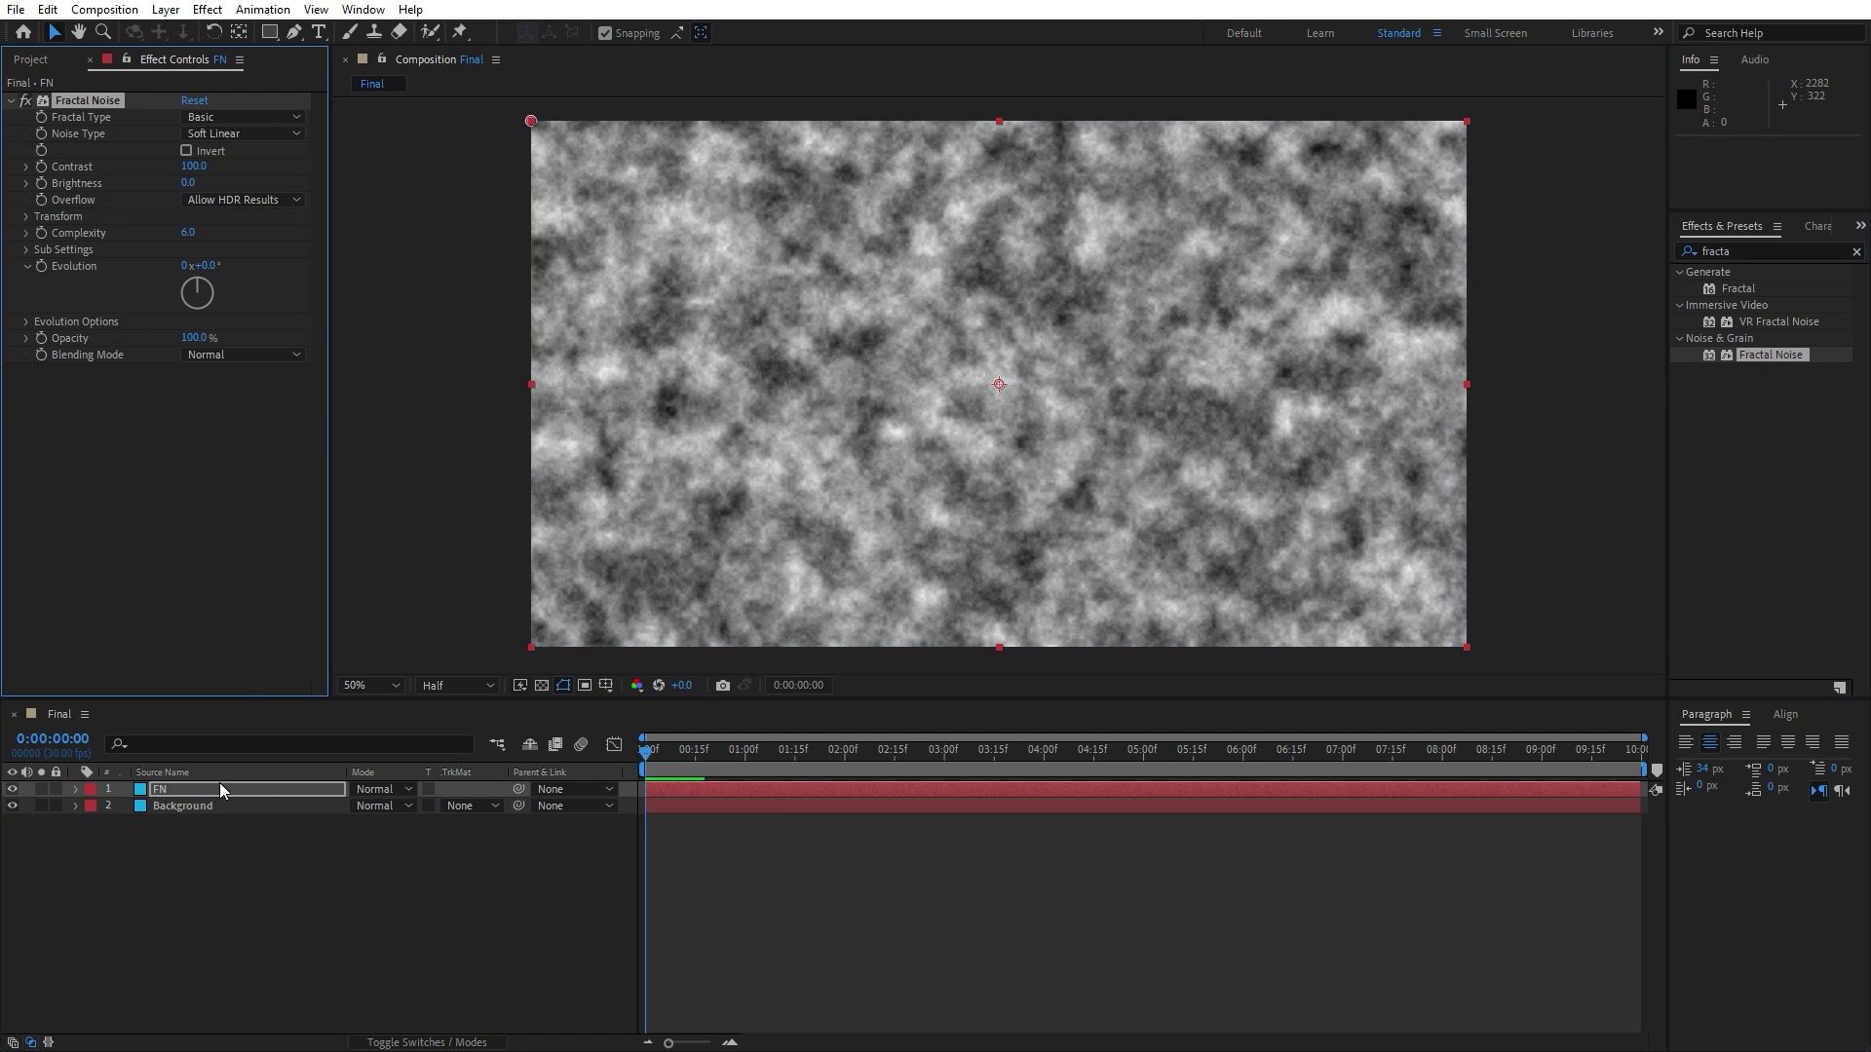
- Set the Fractal Noise contrast to 600 and its brightness to -25
{"action": "left_click", "coordinate": [194, 167]}
{"action": "type", "text": "600"}
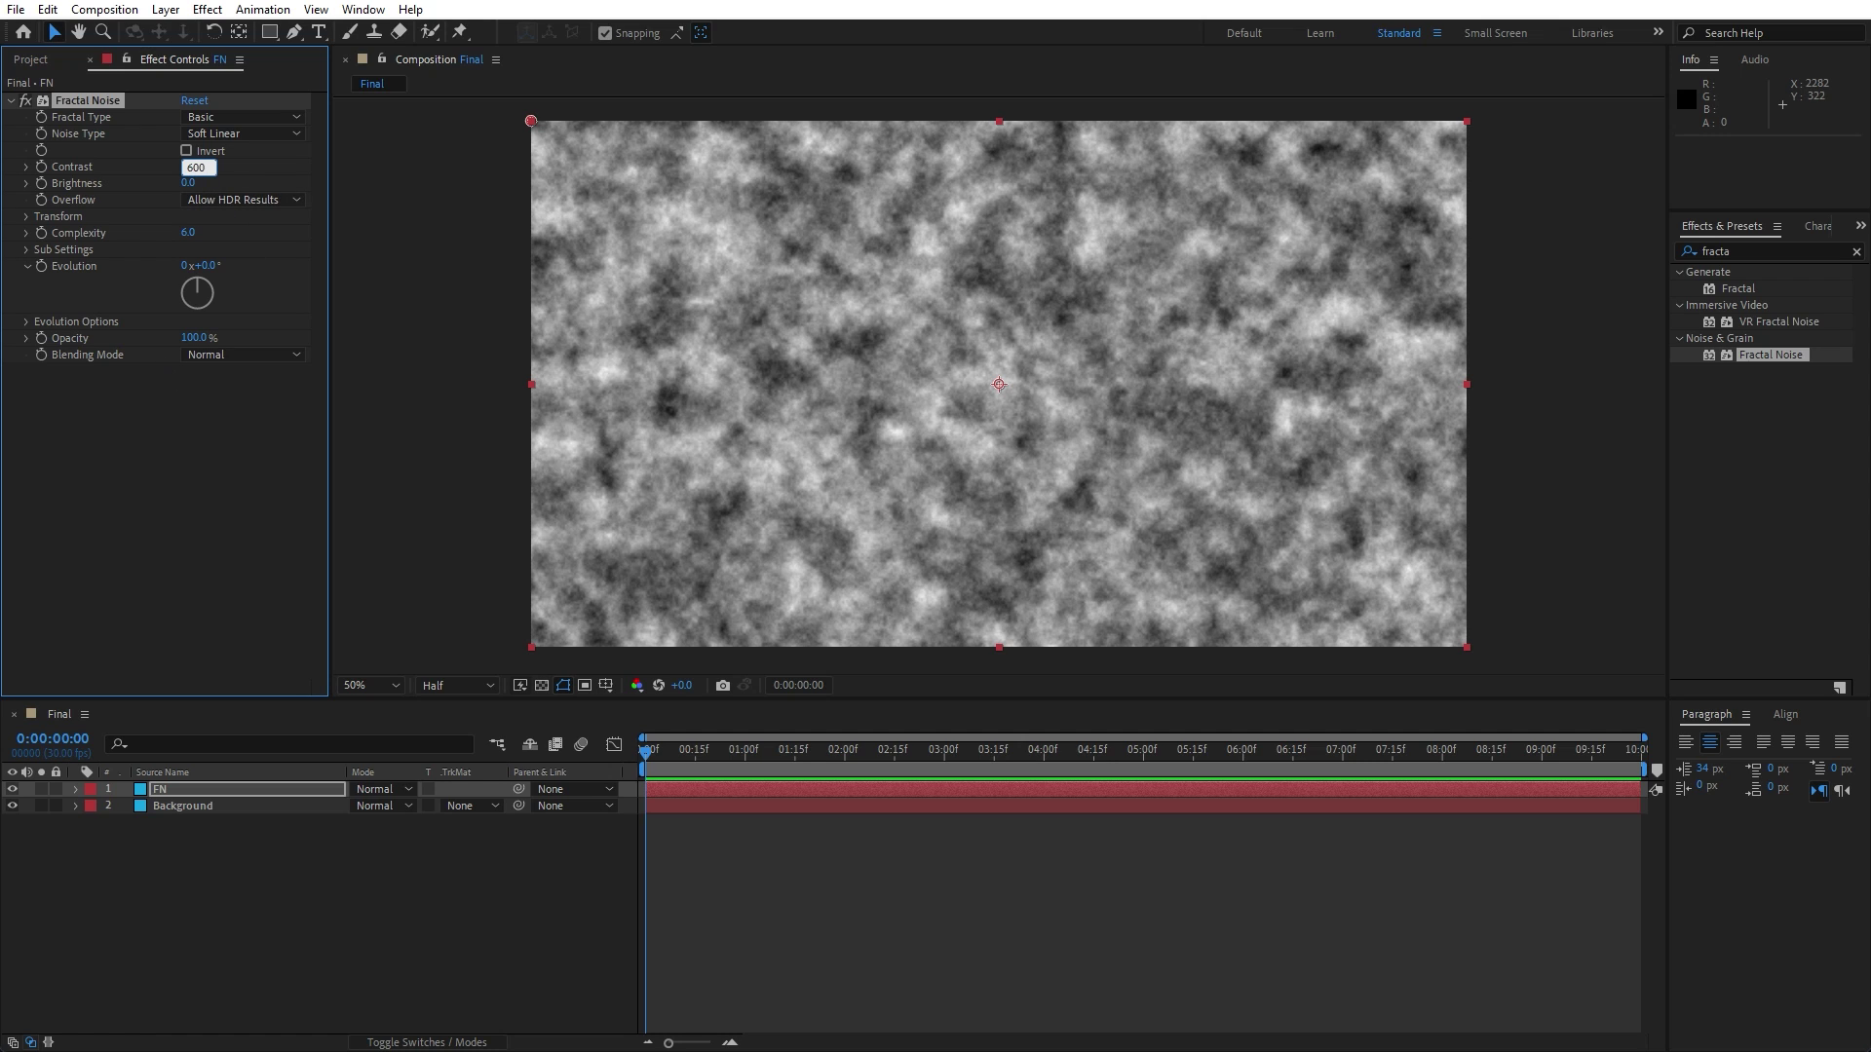
{"action": "key", "text": "Return"}
{"action": "left_click", "coordinate": [186, 182]}
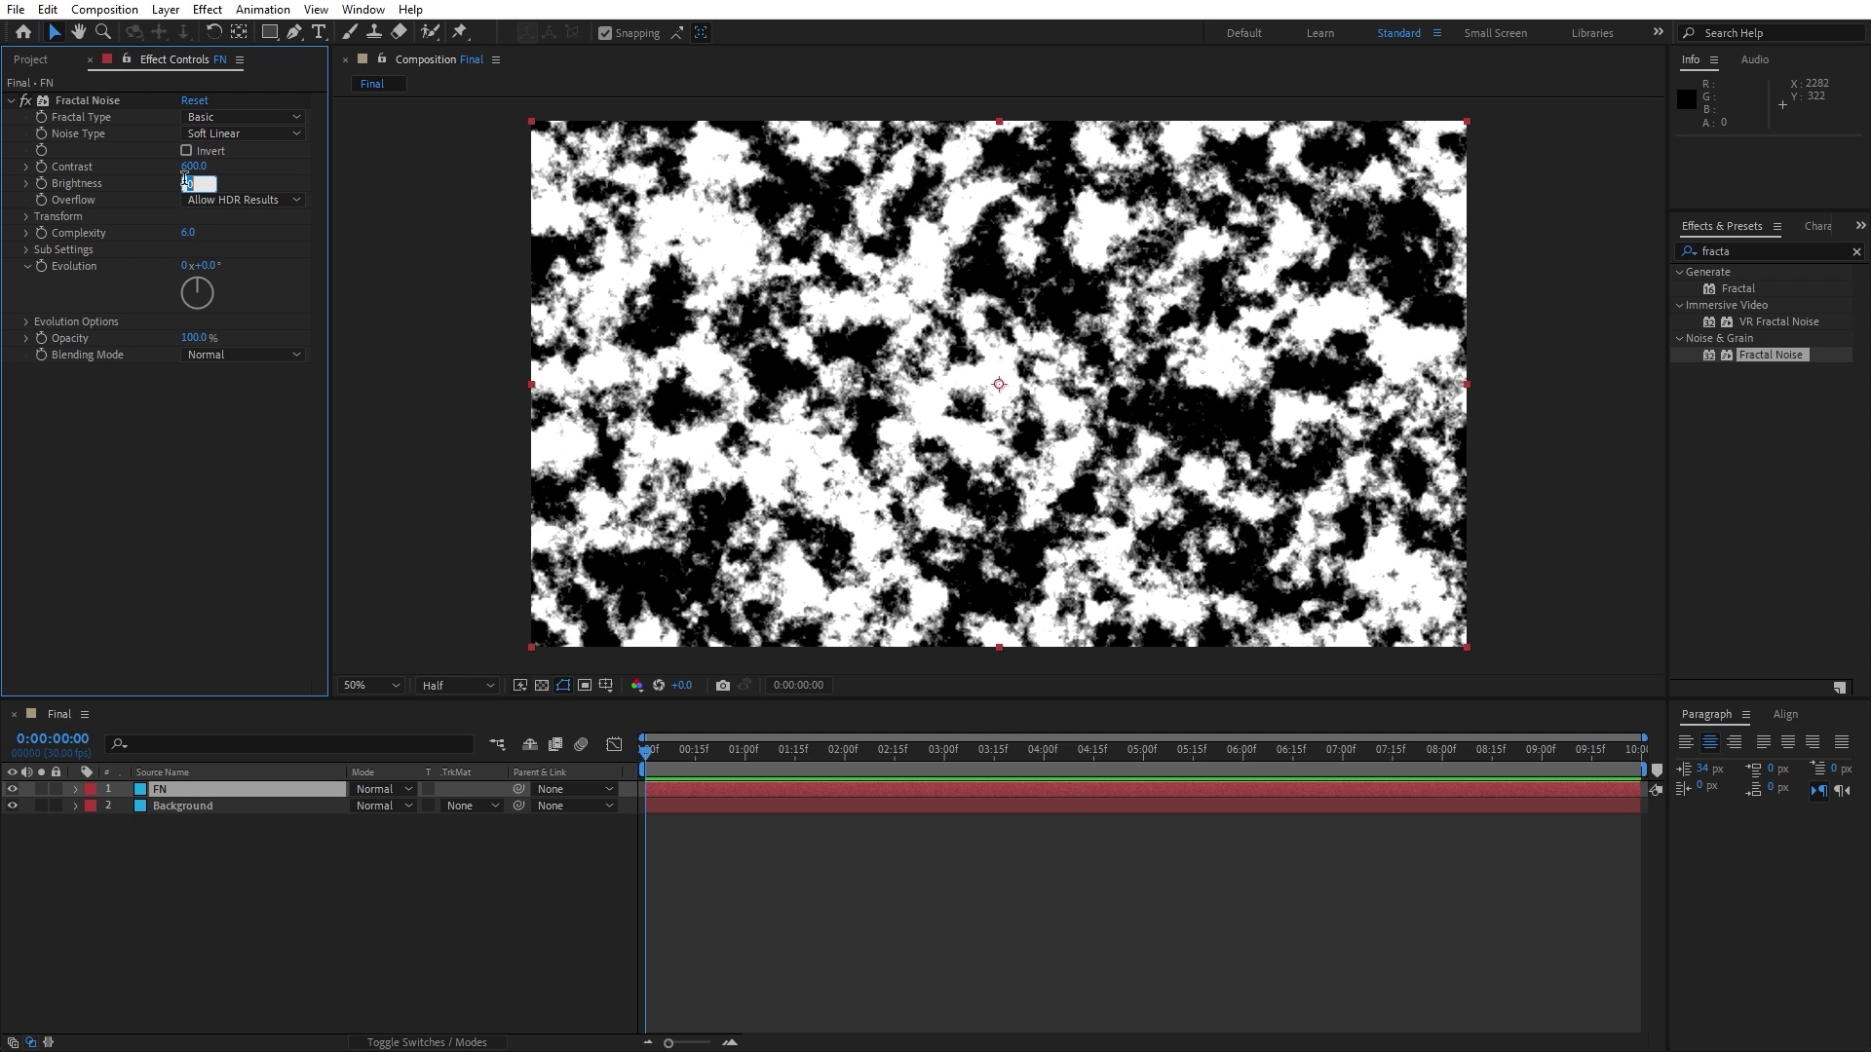
{"action": "type", "text": "-25"}
{"action": "key", "text": "Return"}
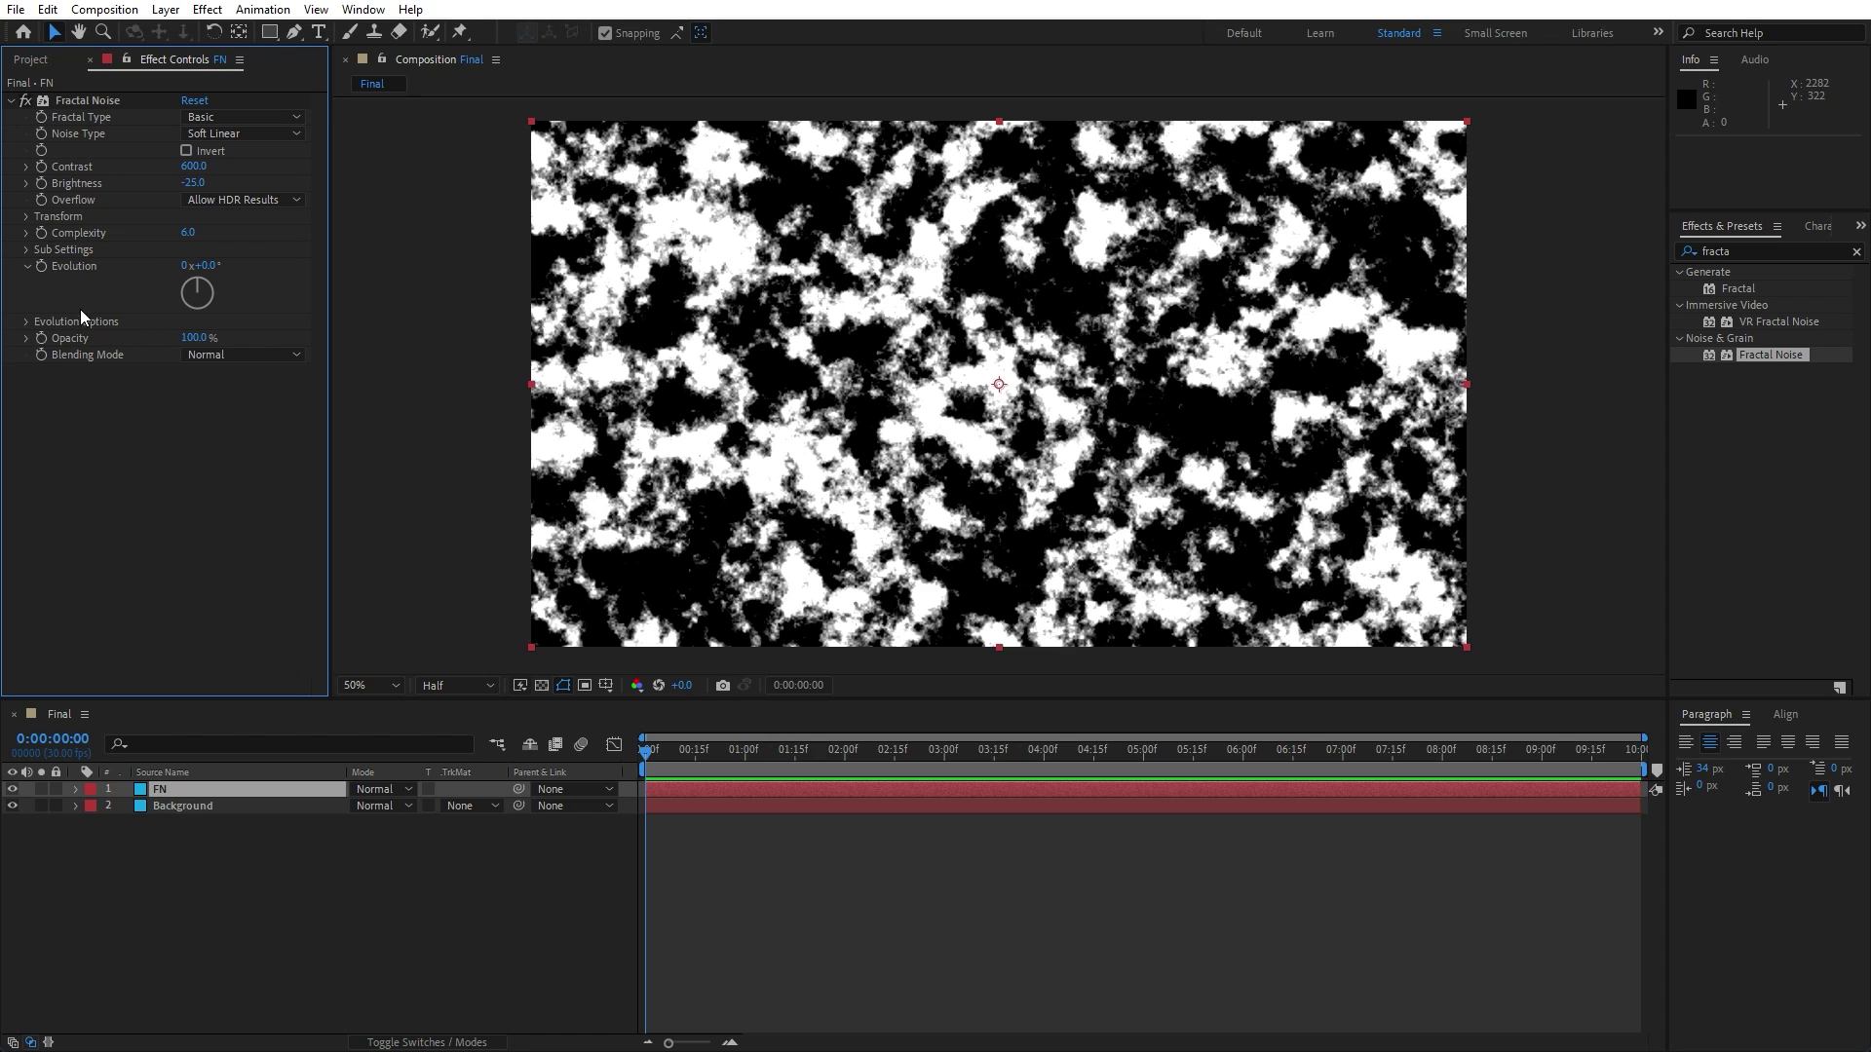
- Add the expression time*100 to the Fractal Noise Evolution property on the FN layer
{"action": "left_click", "coordinate": [41, 265], "text": "alt"}
{"action": "type", "text": "time"}
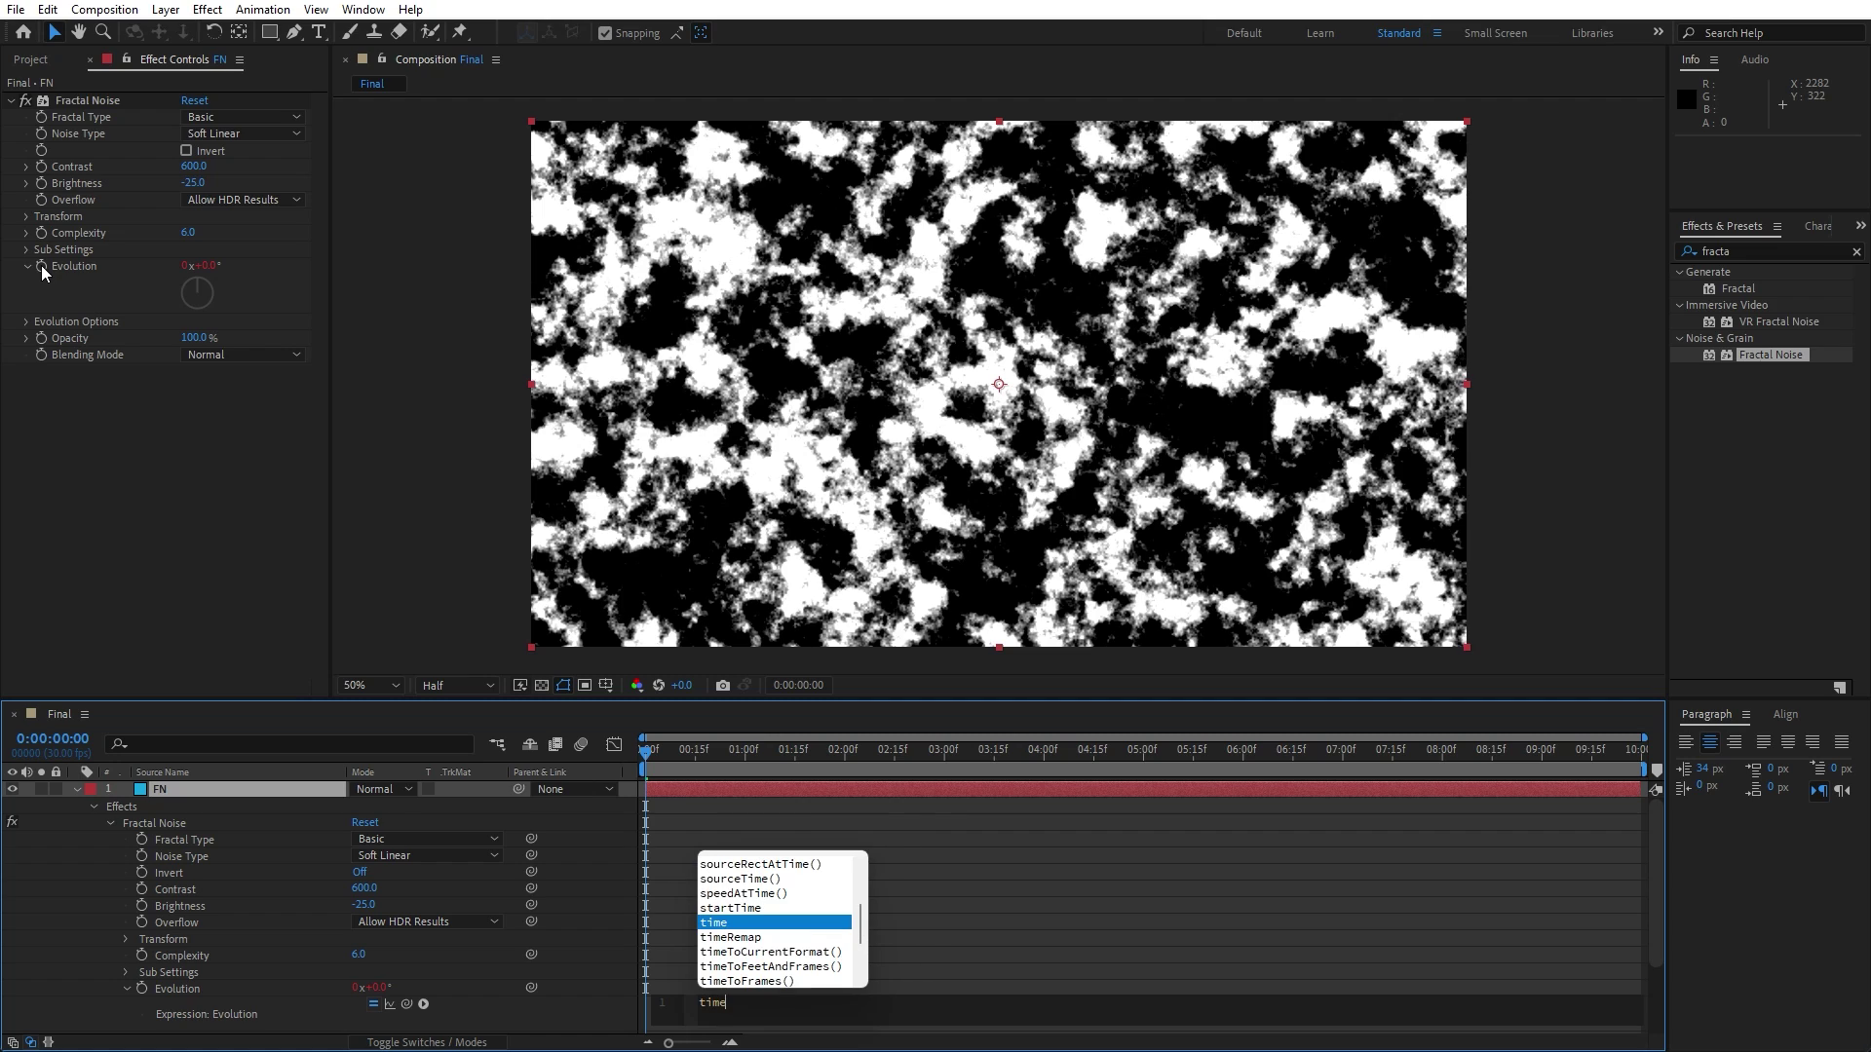
{"action": "key", "text": "Return"}
{"action": "type", "text": "*1"}
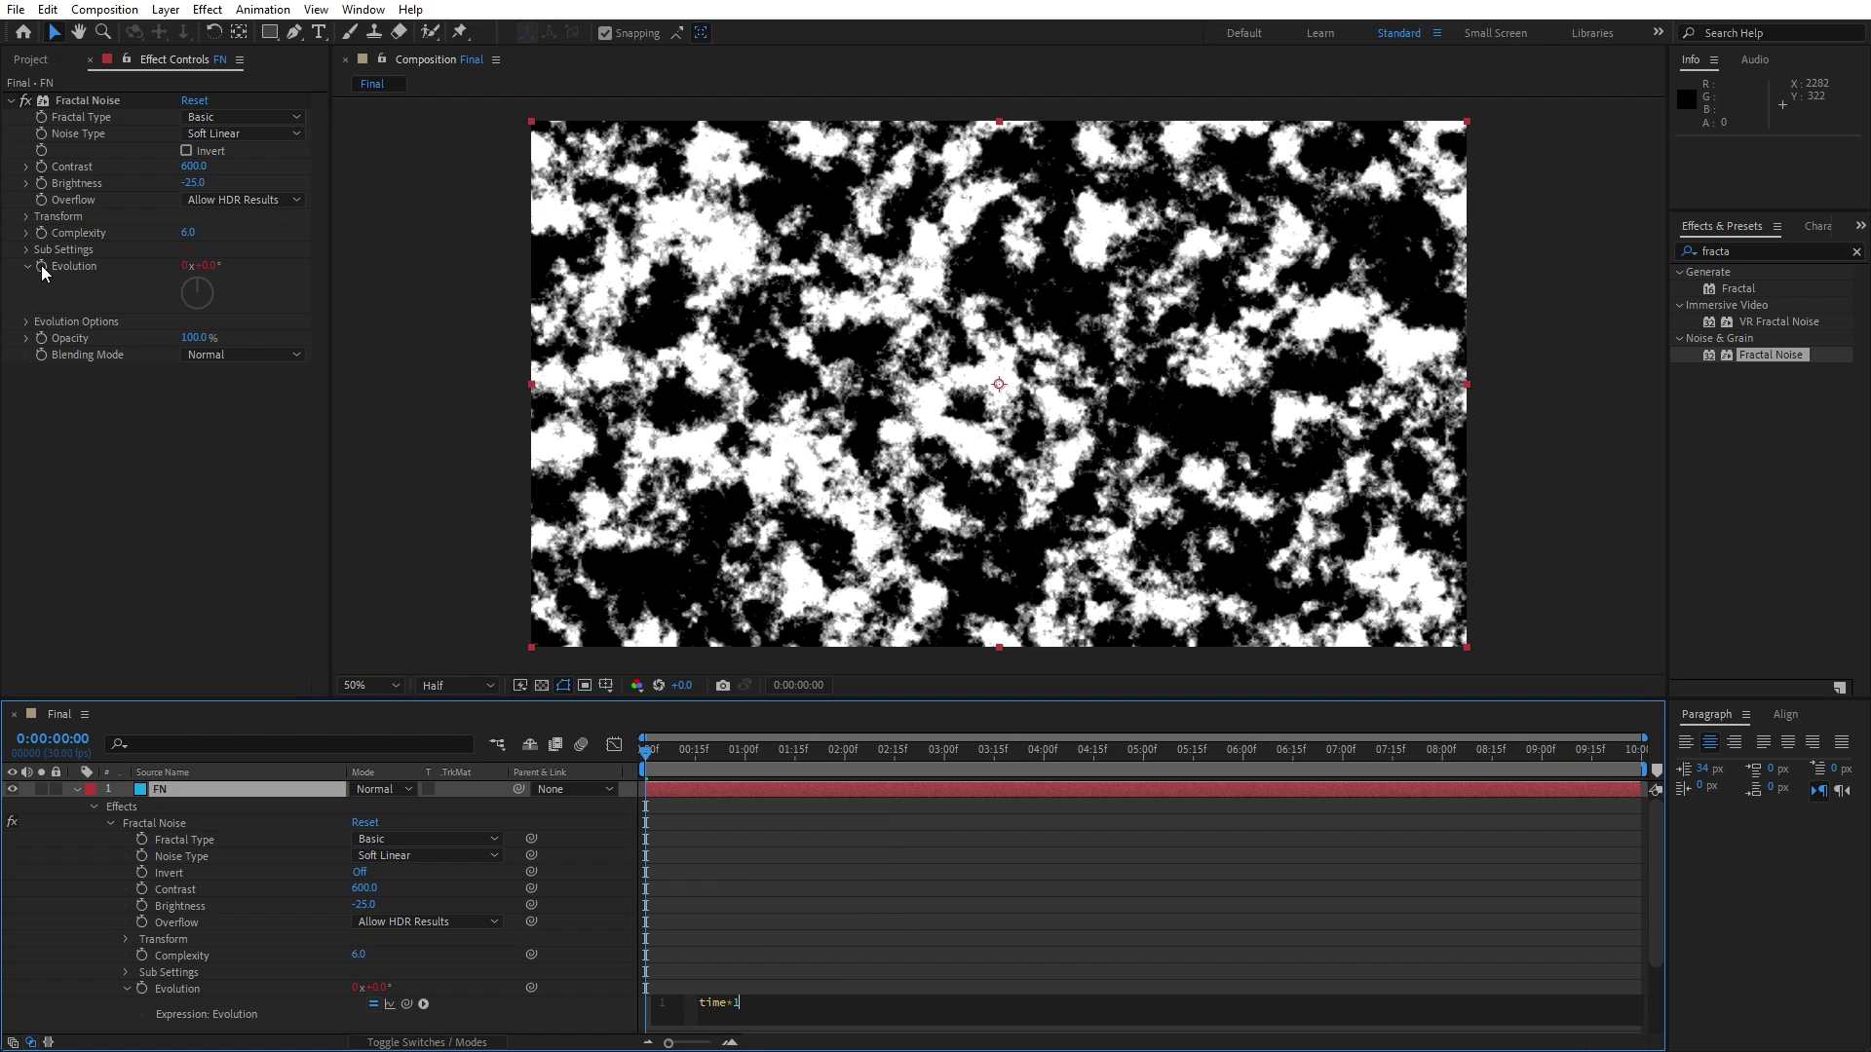
{"action": "type", "text": "00"}
{"action": "left_click", "coordinate": [122, 481]}
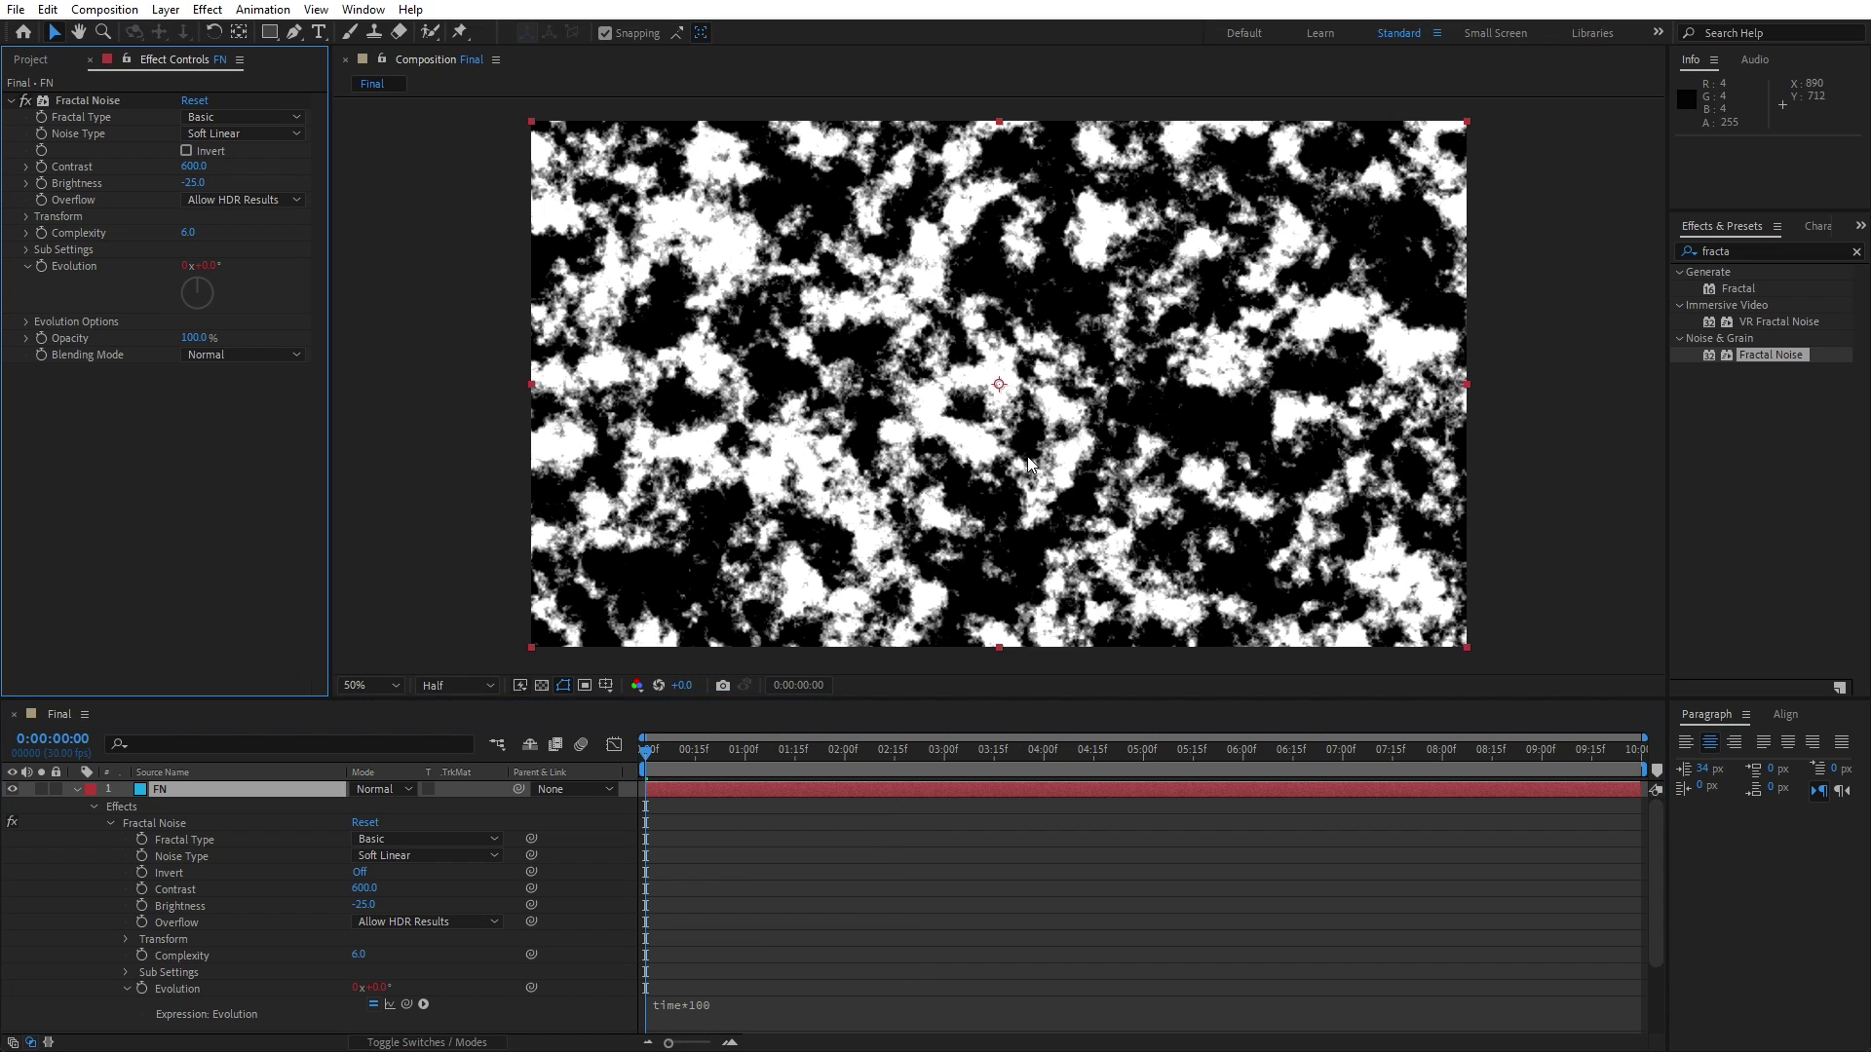
- Apply the Emboss effect from the Stylize group to the FN layer, then collapse the layer's properties and deselect it
{"action": "key", "text": "ctrl+5"}
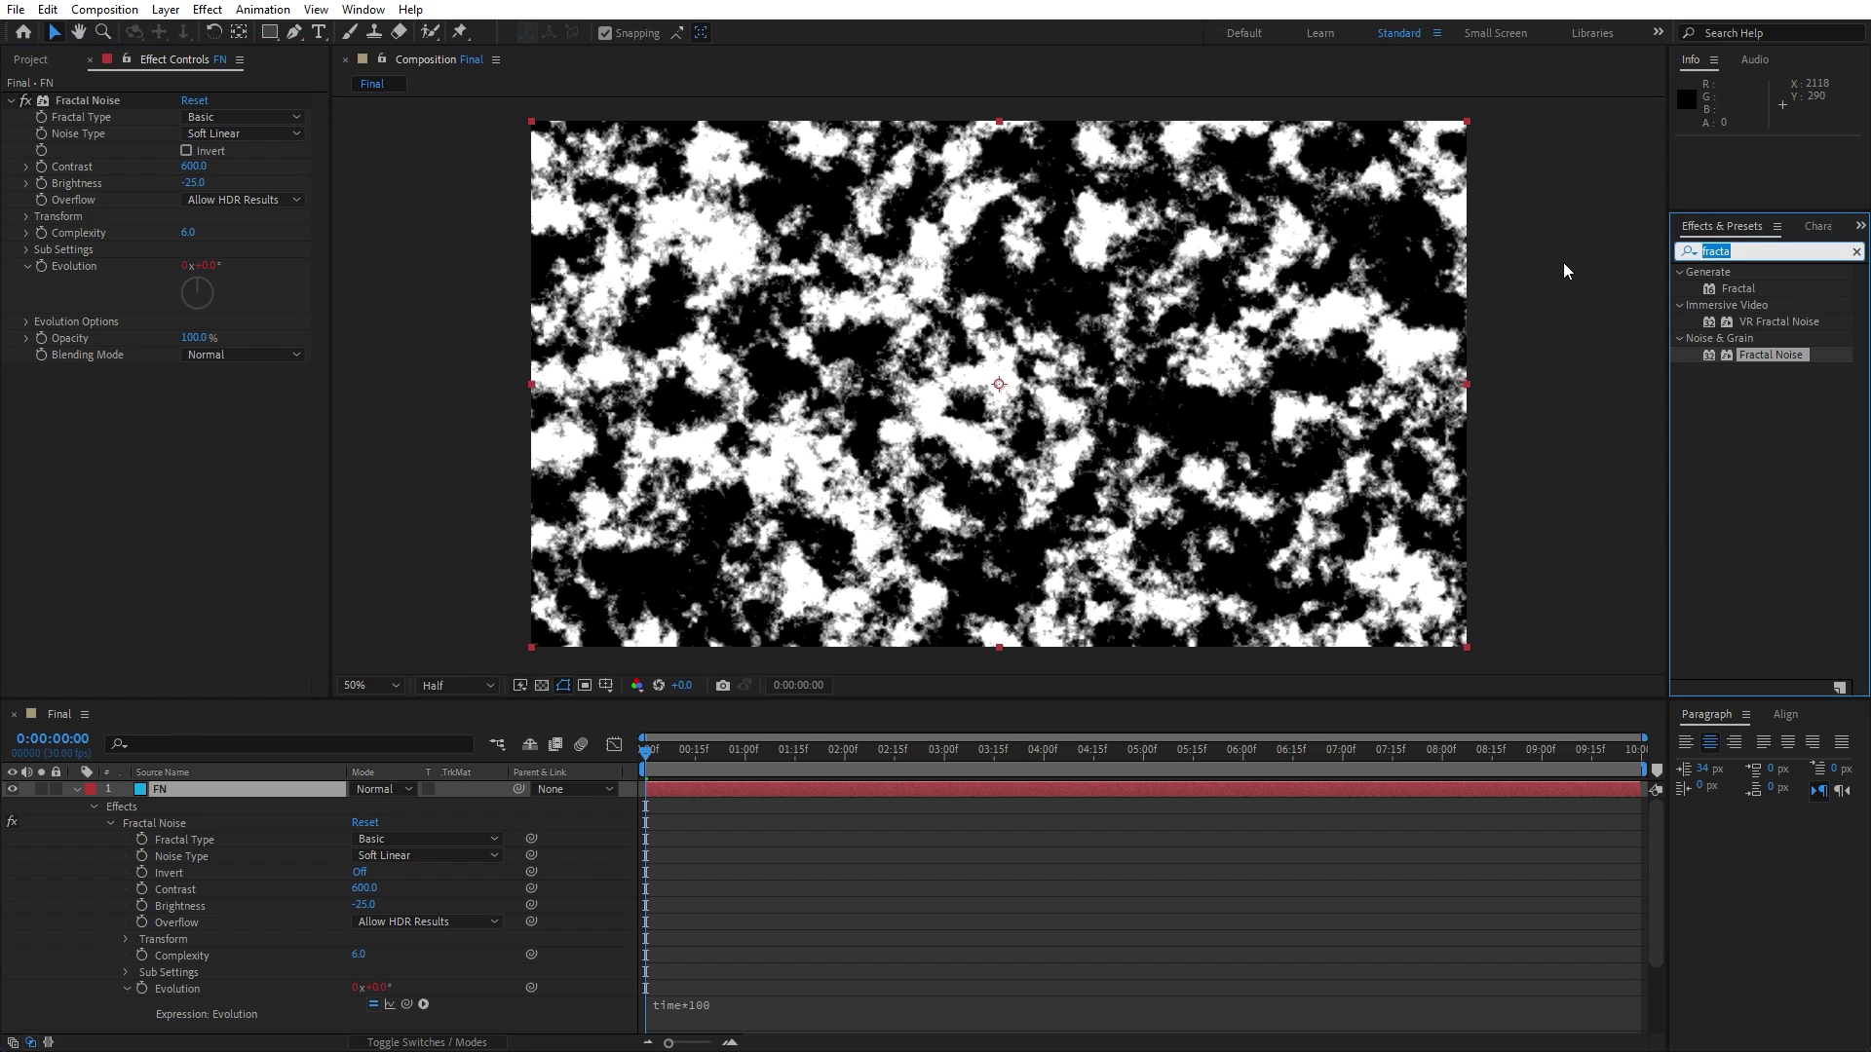
{"action": "type", "text": "emboss"}
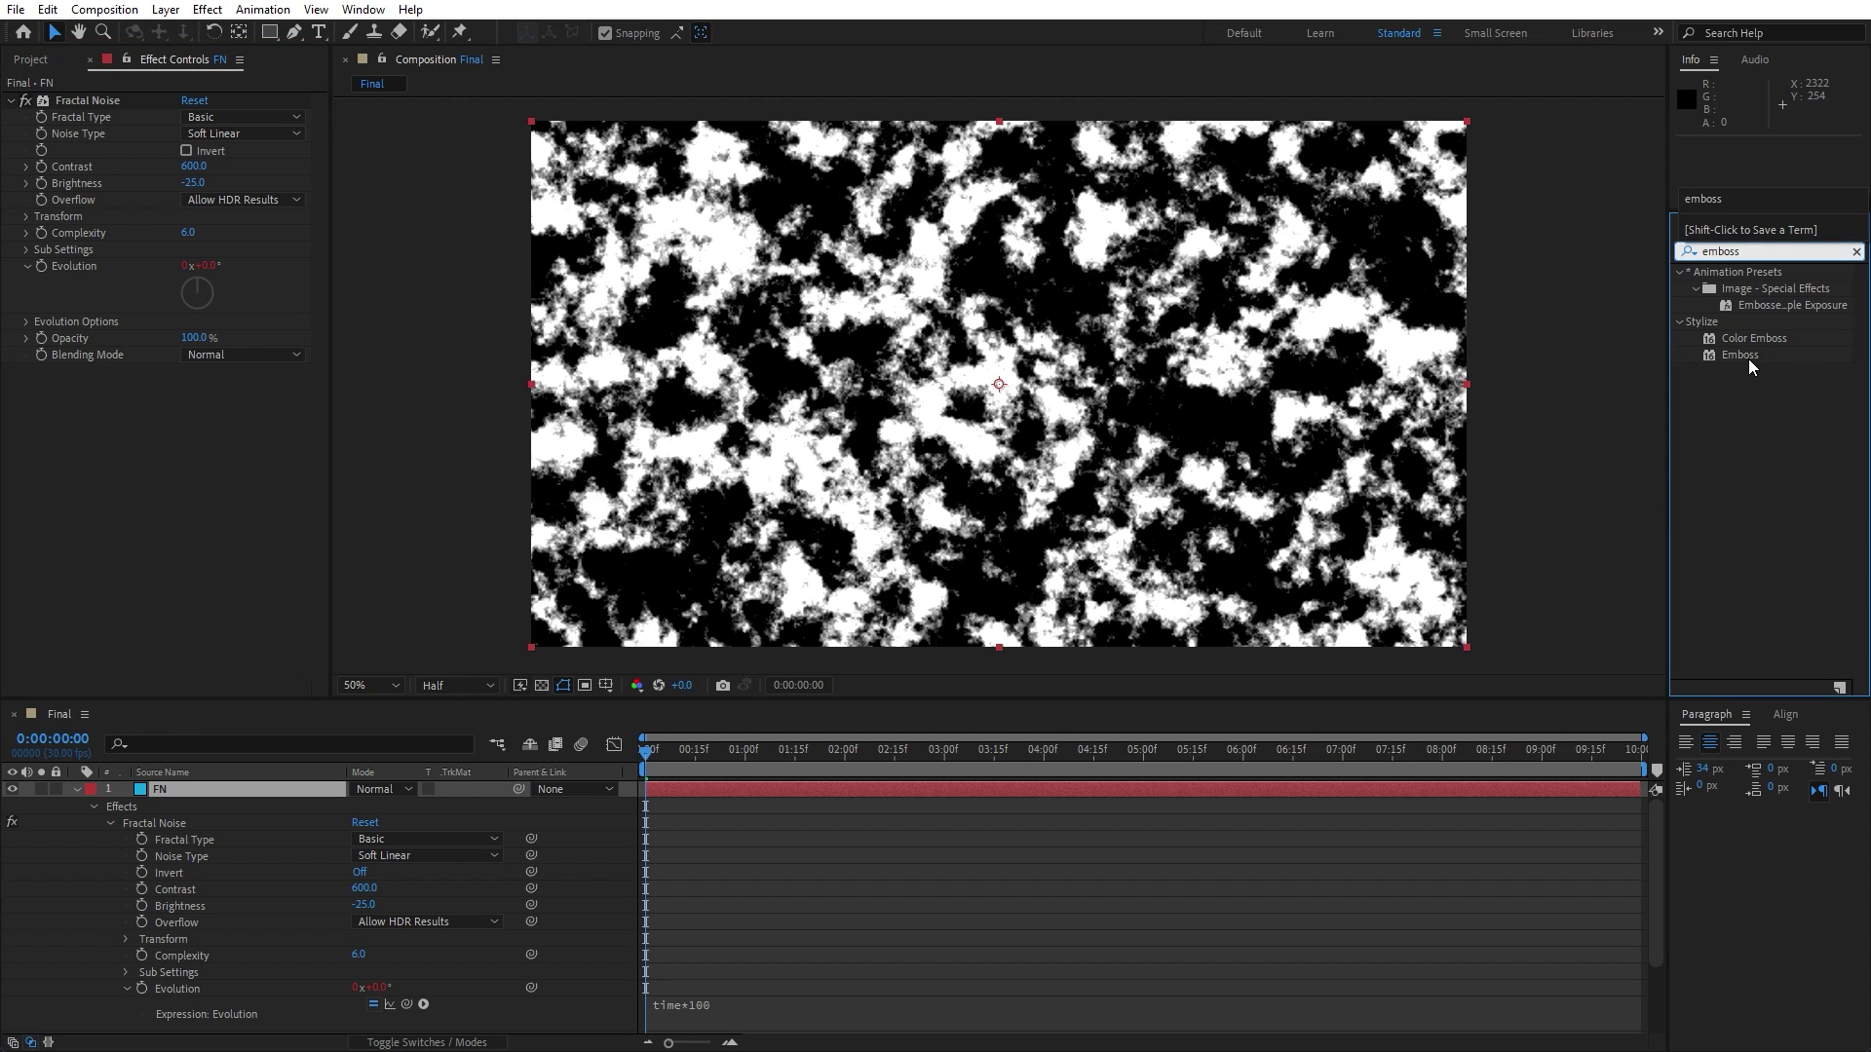
{"action": "left_click_drag", "start_coordinate": [1748, 358], "coordinate": [141, 787]}
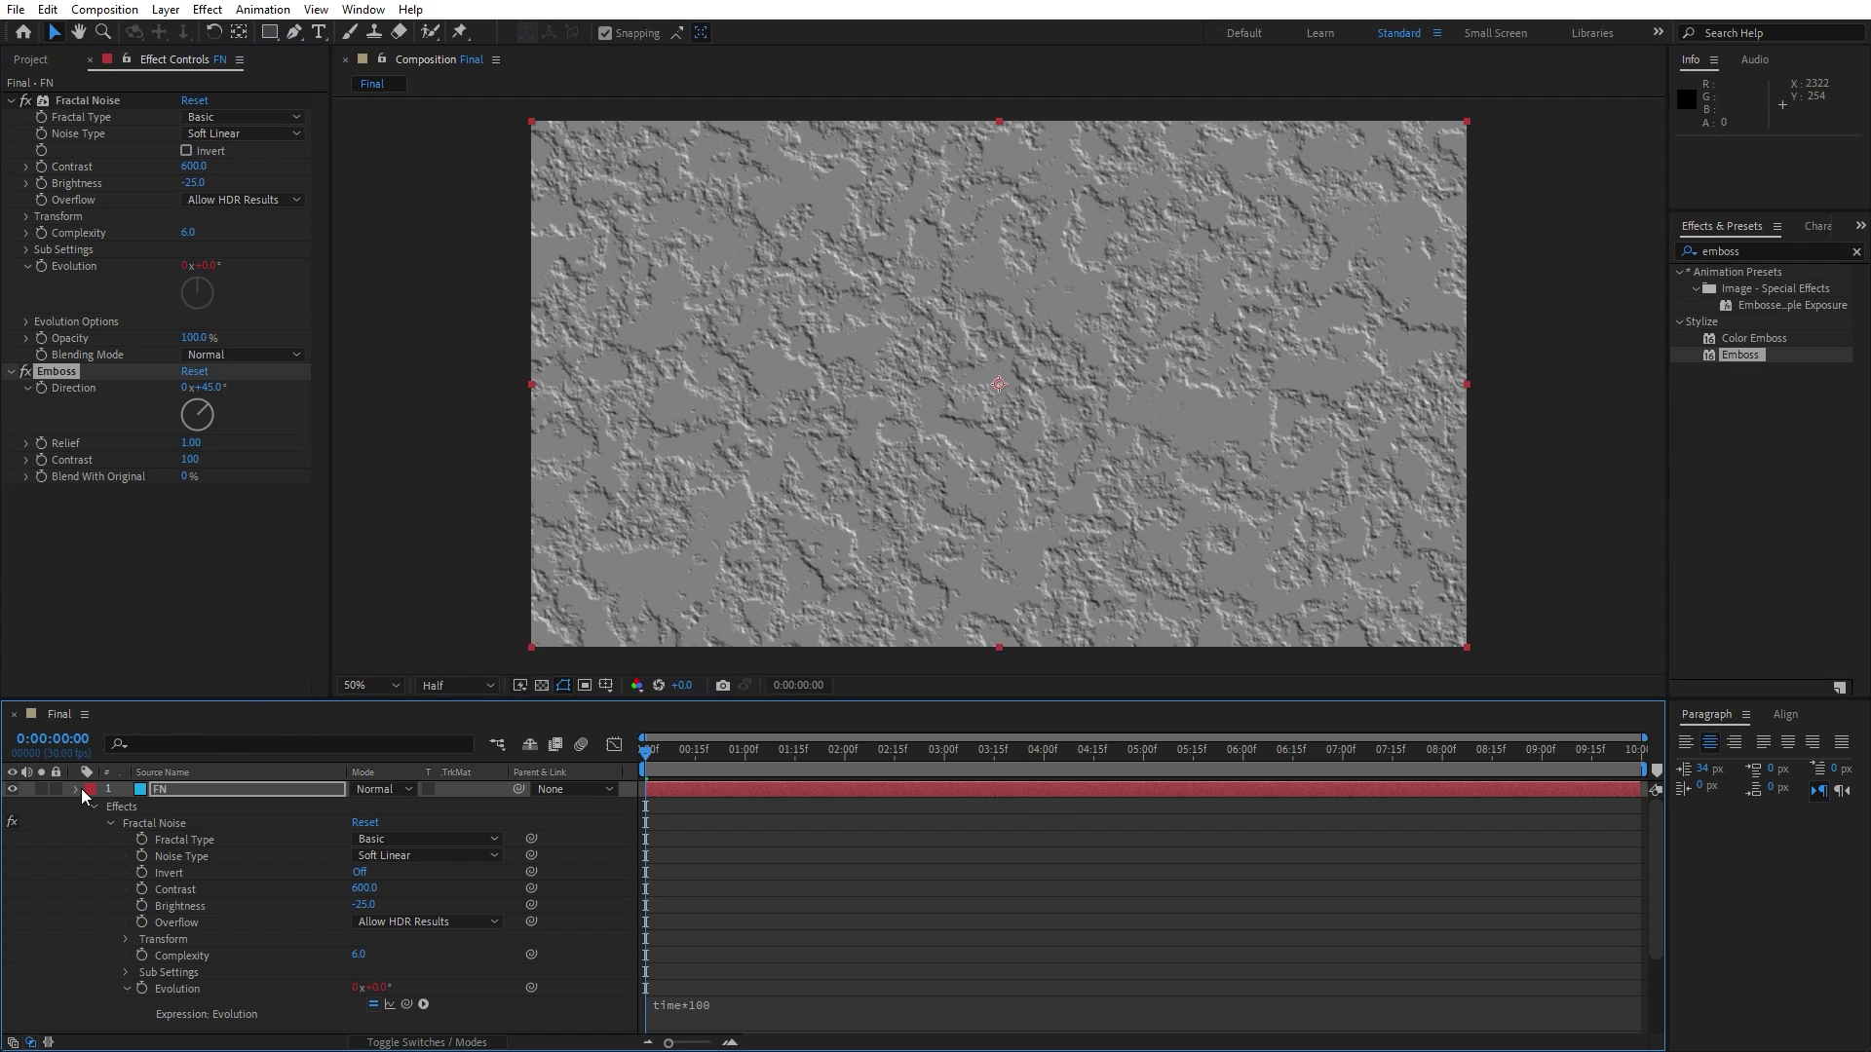
{"action": "left_click", "coordinate": [78, 788]}
{"action": "left_click", "coordinate": [220, 874]}
- Preview the animated embossed noise and scrub through the timeline to 0:00:01:08
{"action": "key", "text": "space"}
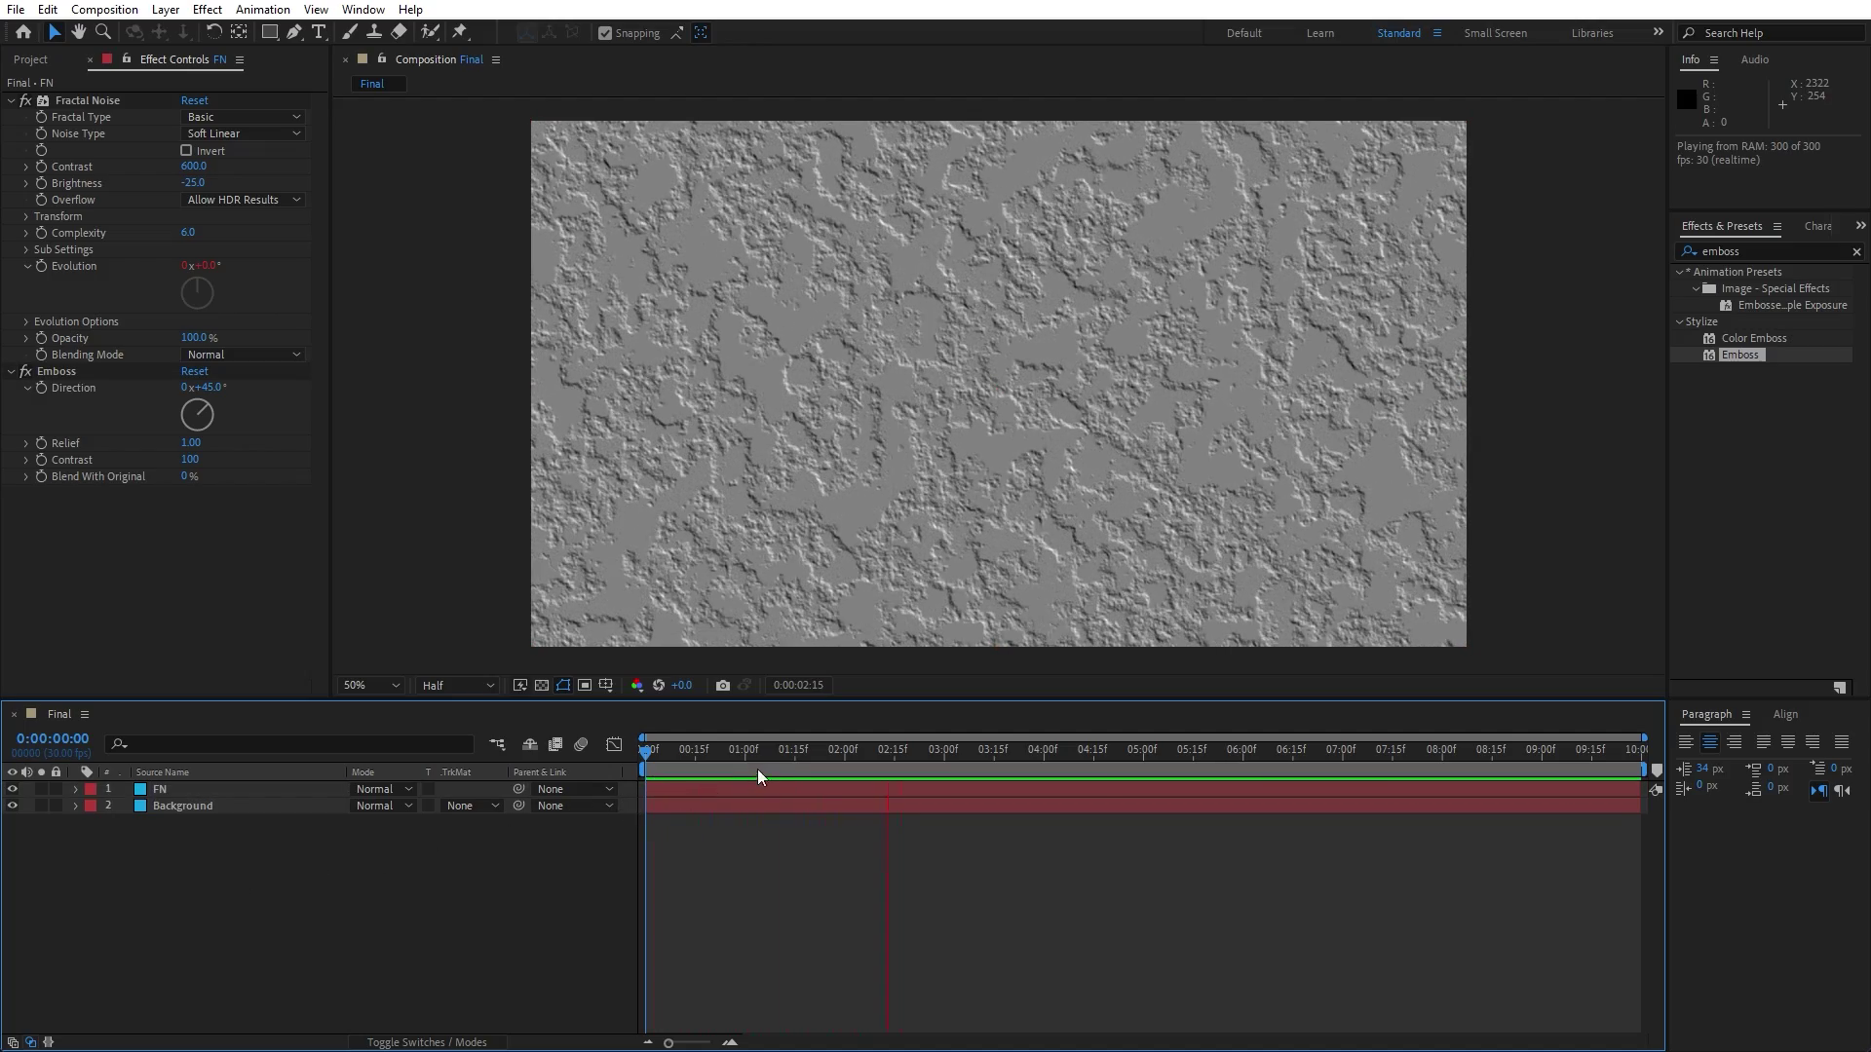
{"action": "left_click", "coordinate": [732, 757]}
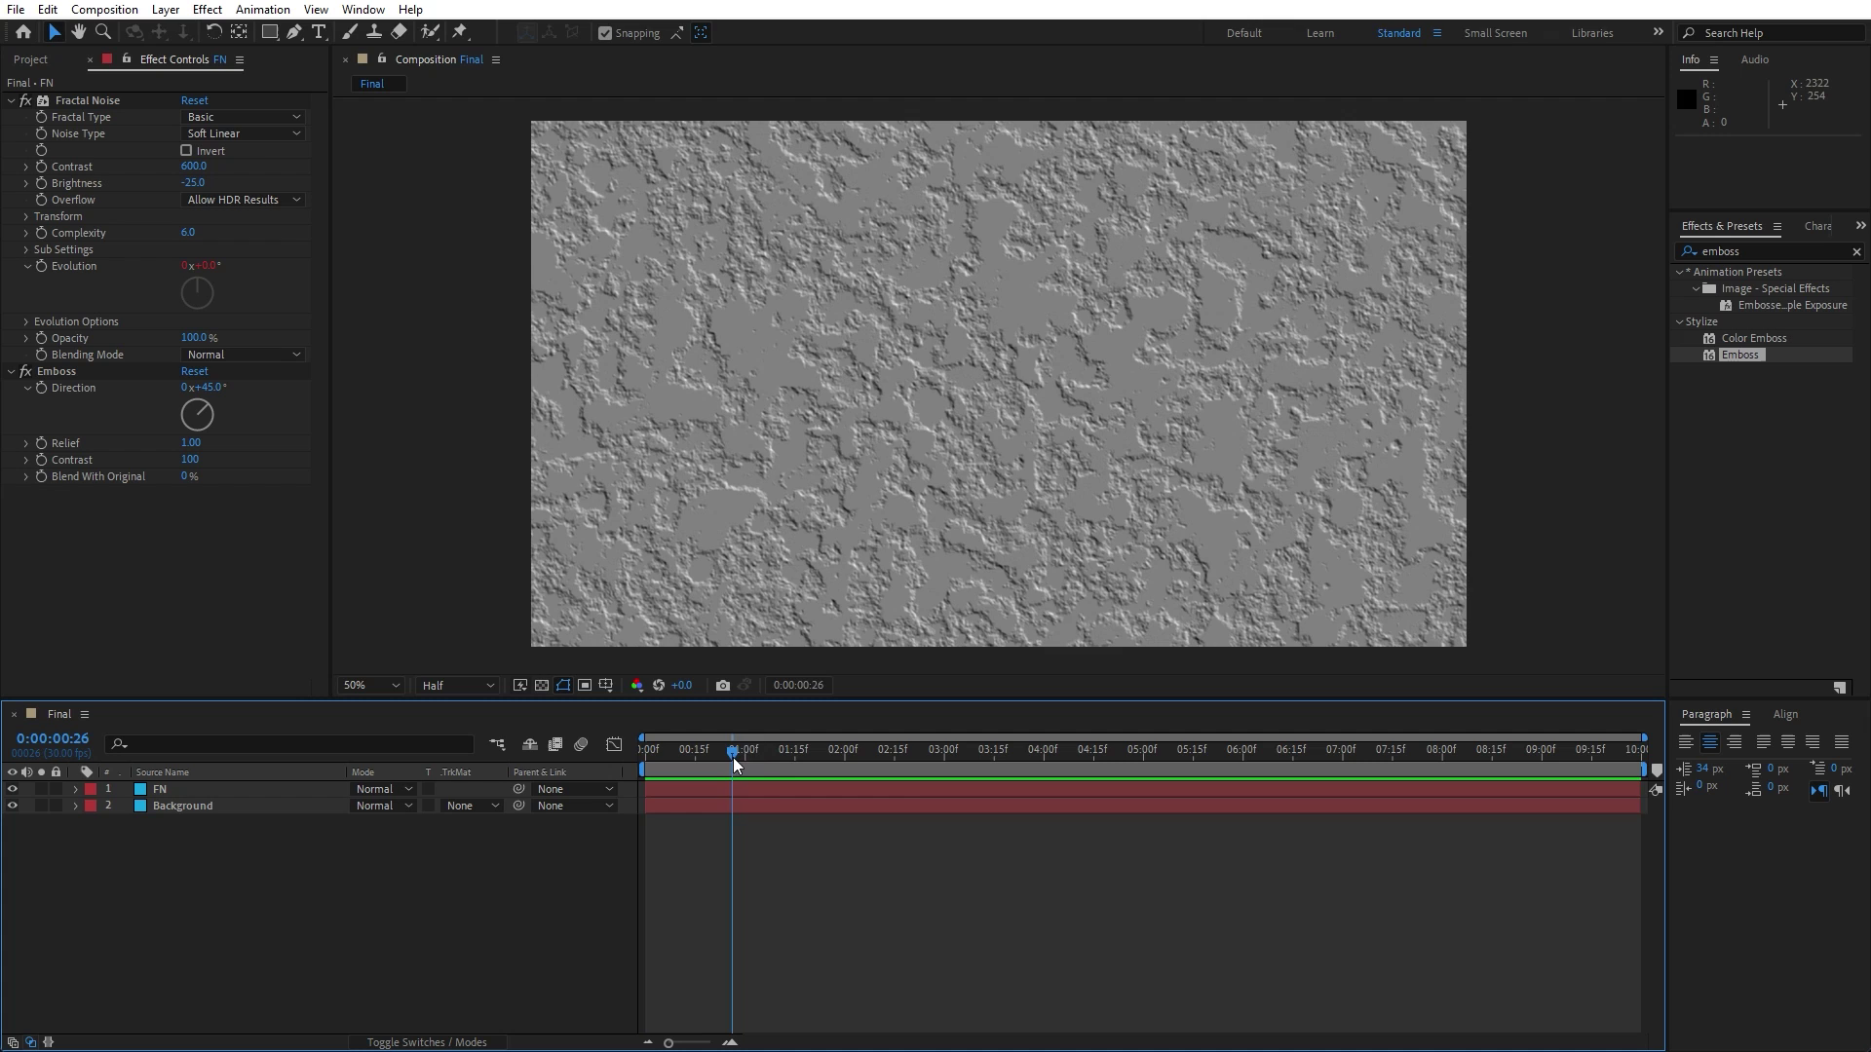
{"action": "left_click_drag", "start_coordinate": [733, 757], "coordinate": [770, 757]}
- Pre-compose the FN layer as Background Roughness, moving all attributes into the new composition
{"action": "left_click", "coordinate": [90, 59]}
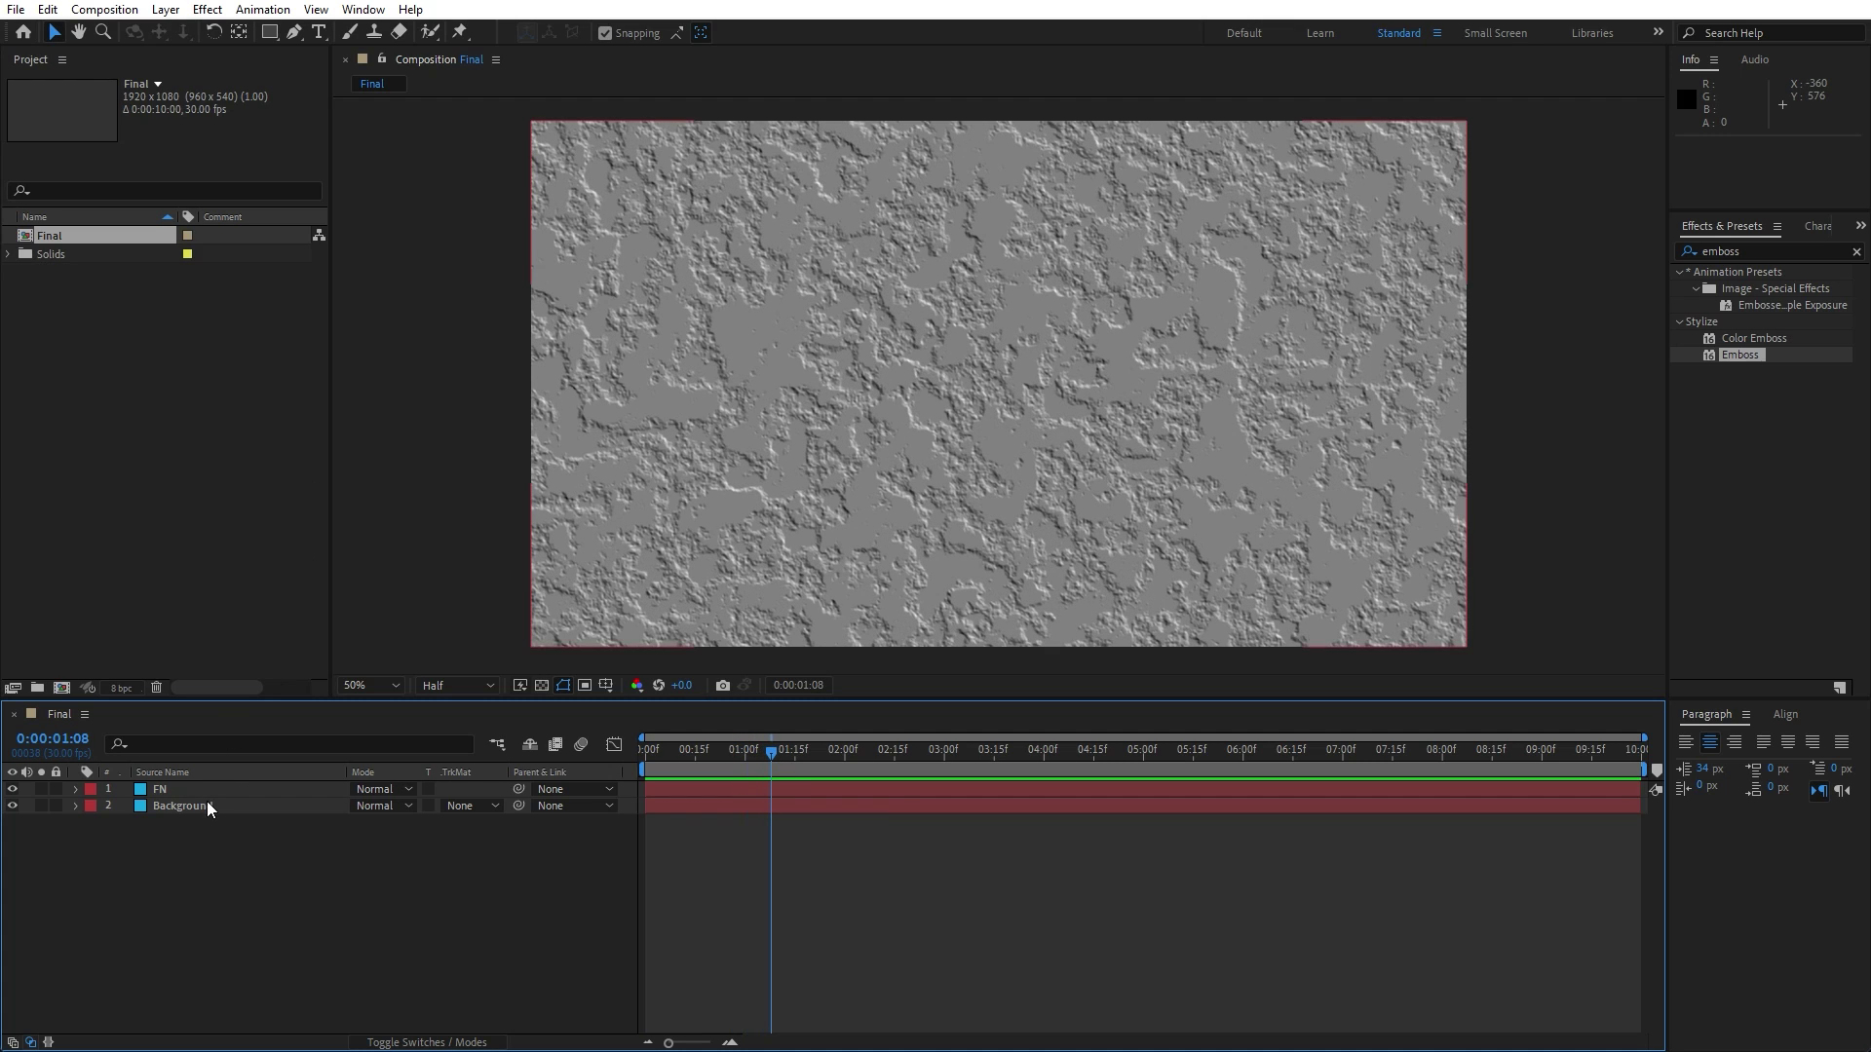
{"action": "right_click", "coordinate": [174, 787]}
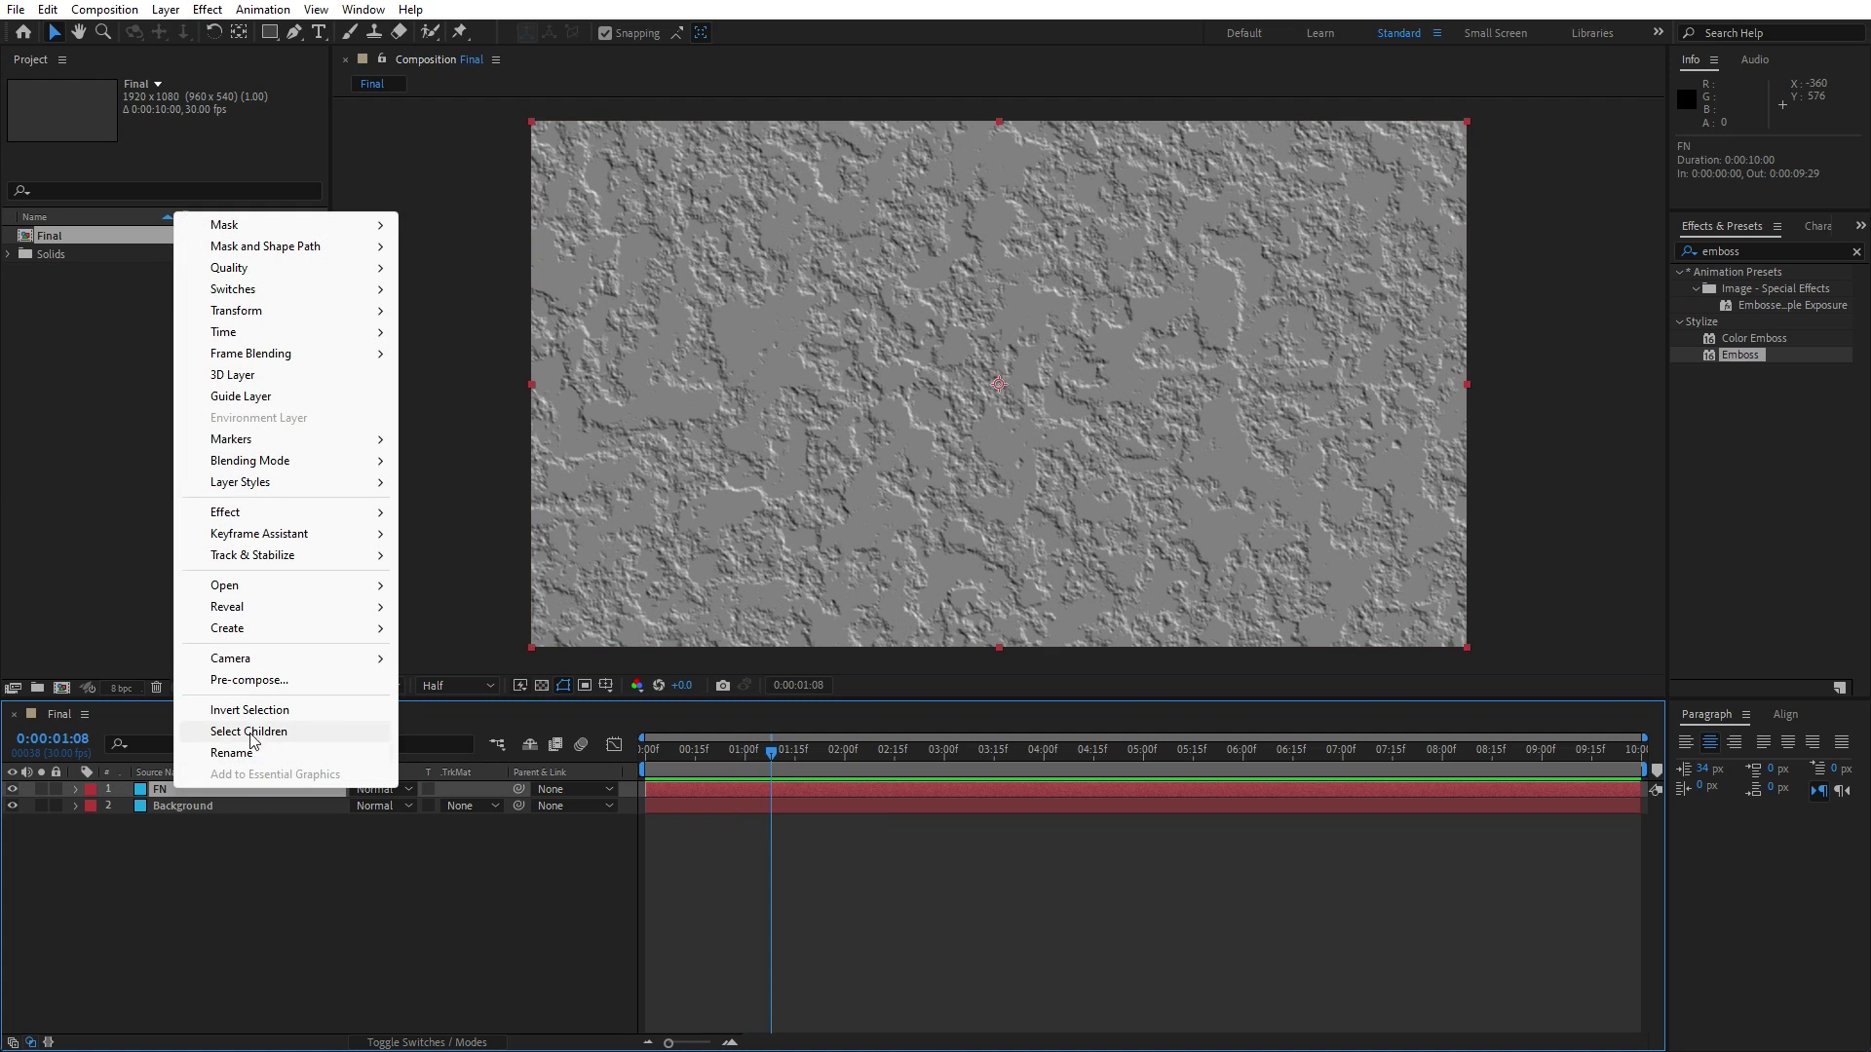
{"action": "left_click", "coordinate": [254, 682]}
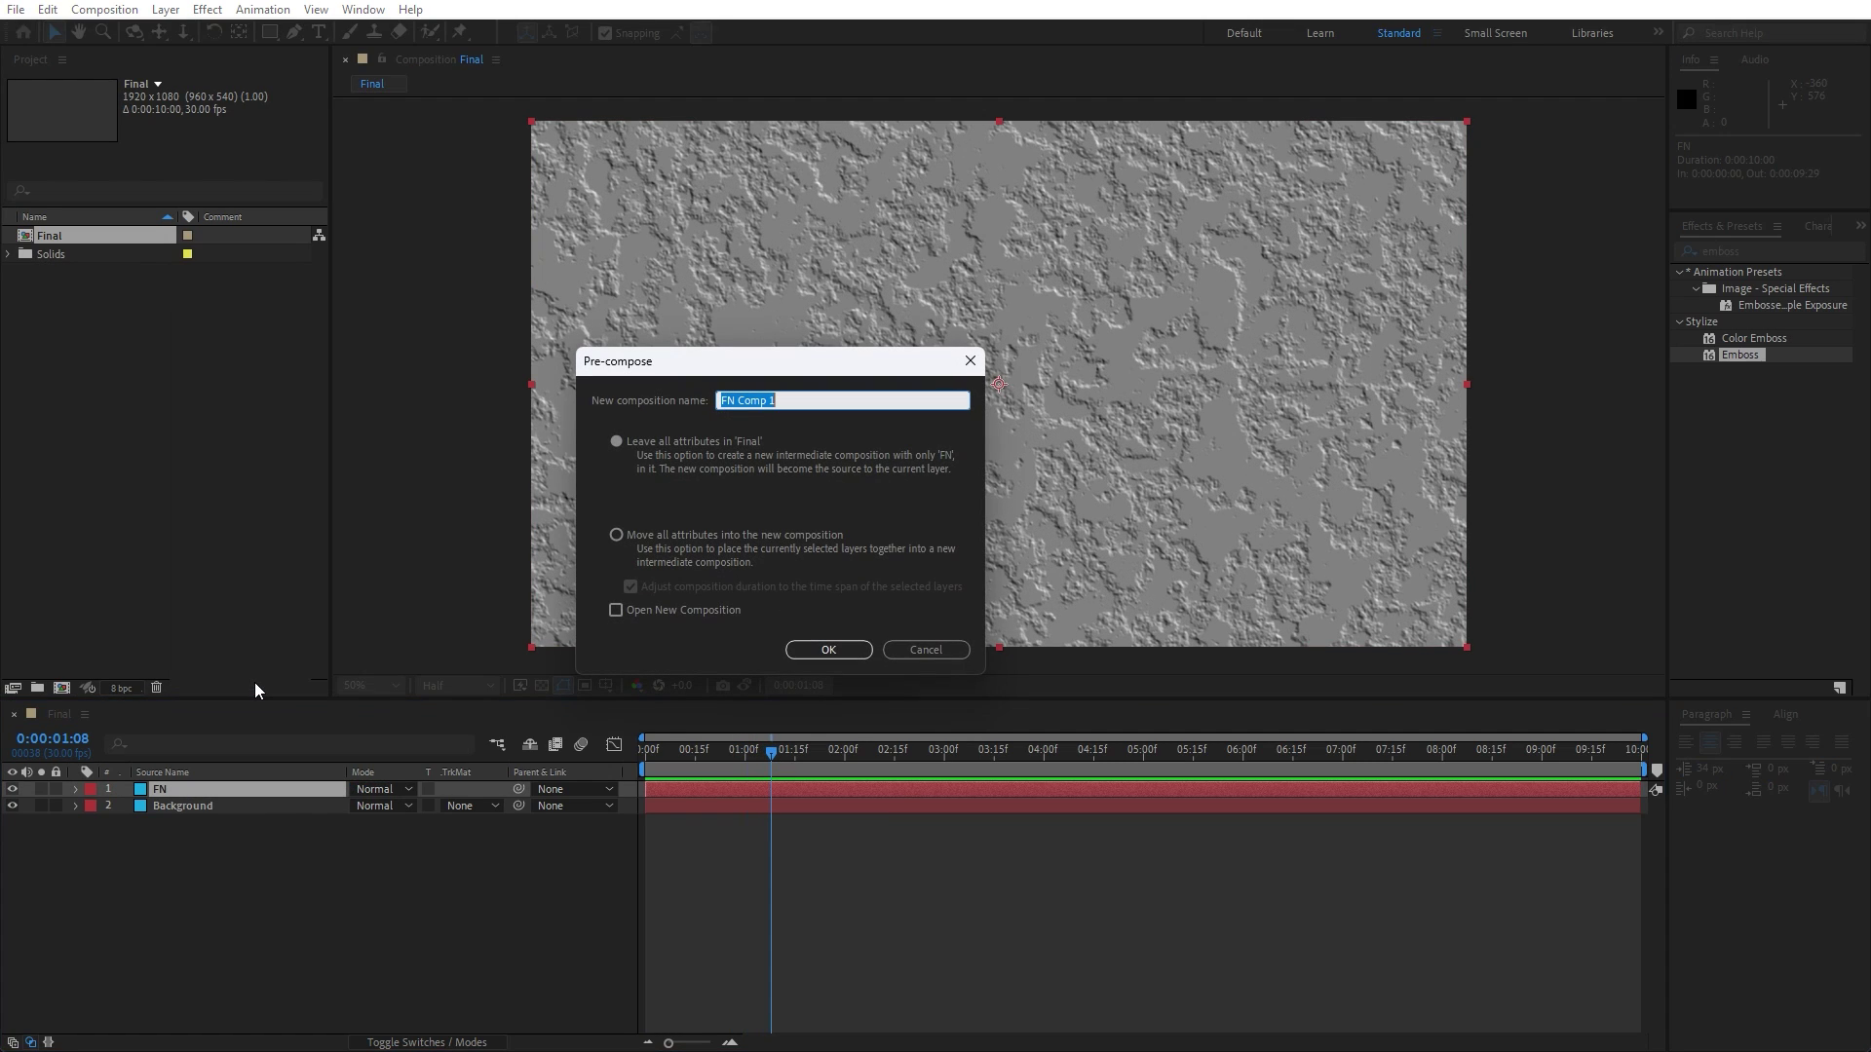
{"action": "left_click", "coordinate": [618, 535]}
{"action": "left_click", "coordinate": [790, 400]}
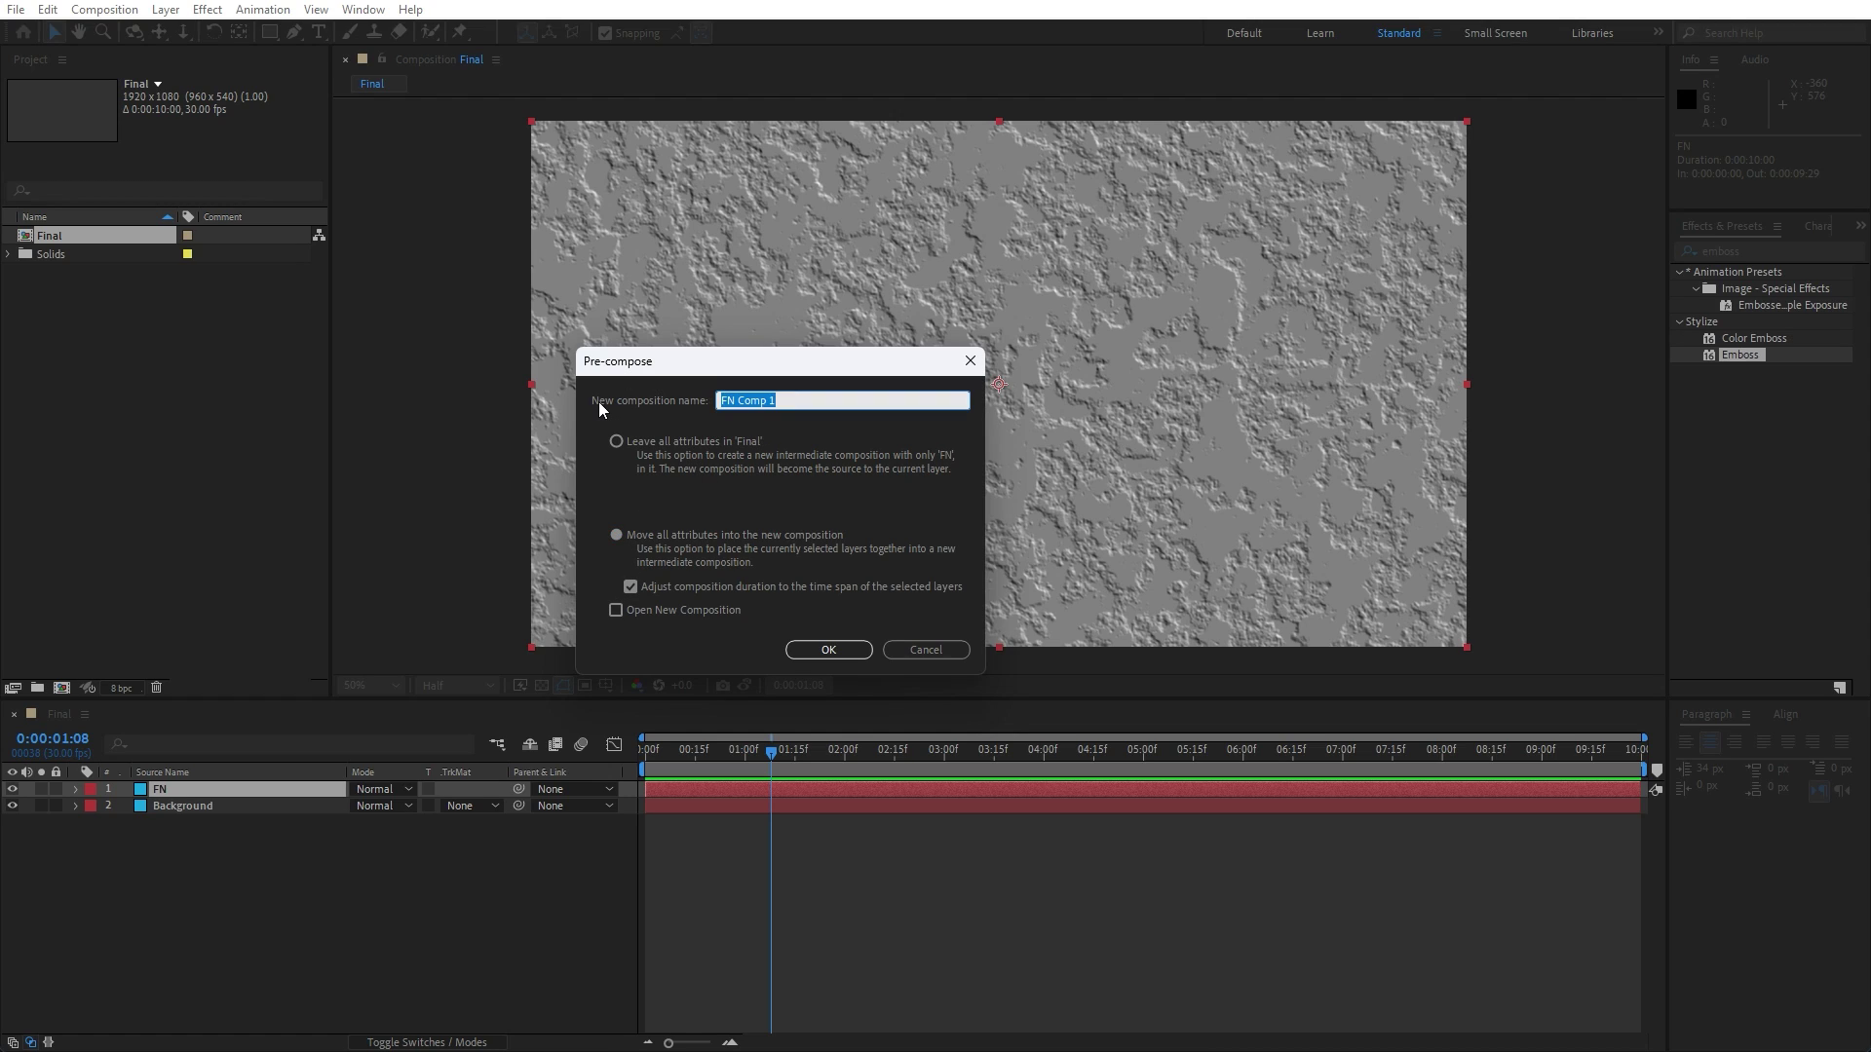
{"action": "type", "text": "Background Rough"}
{"action": "key", "text": "BackSpace"}
{"action": "type", "text": "ghness"}
{"action": "left_click", "coordinate": [815, 650]}
{"action": "left_click", "coordinate": [314, 862]}
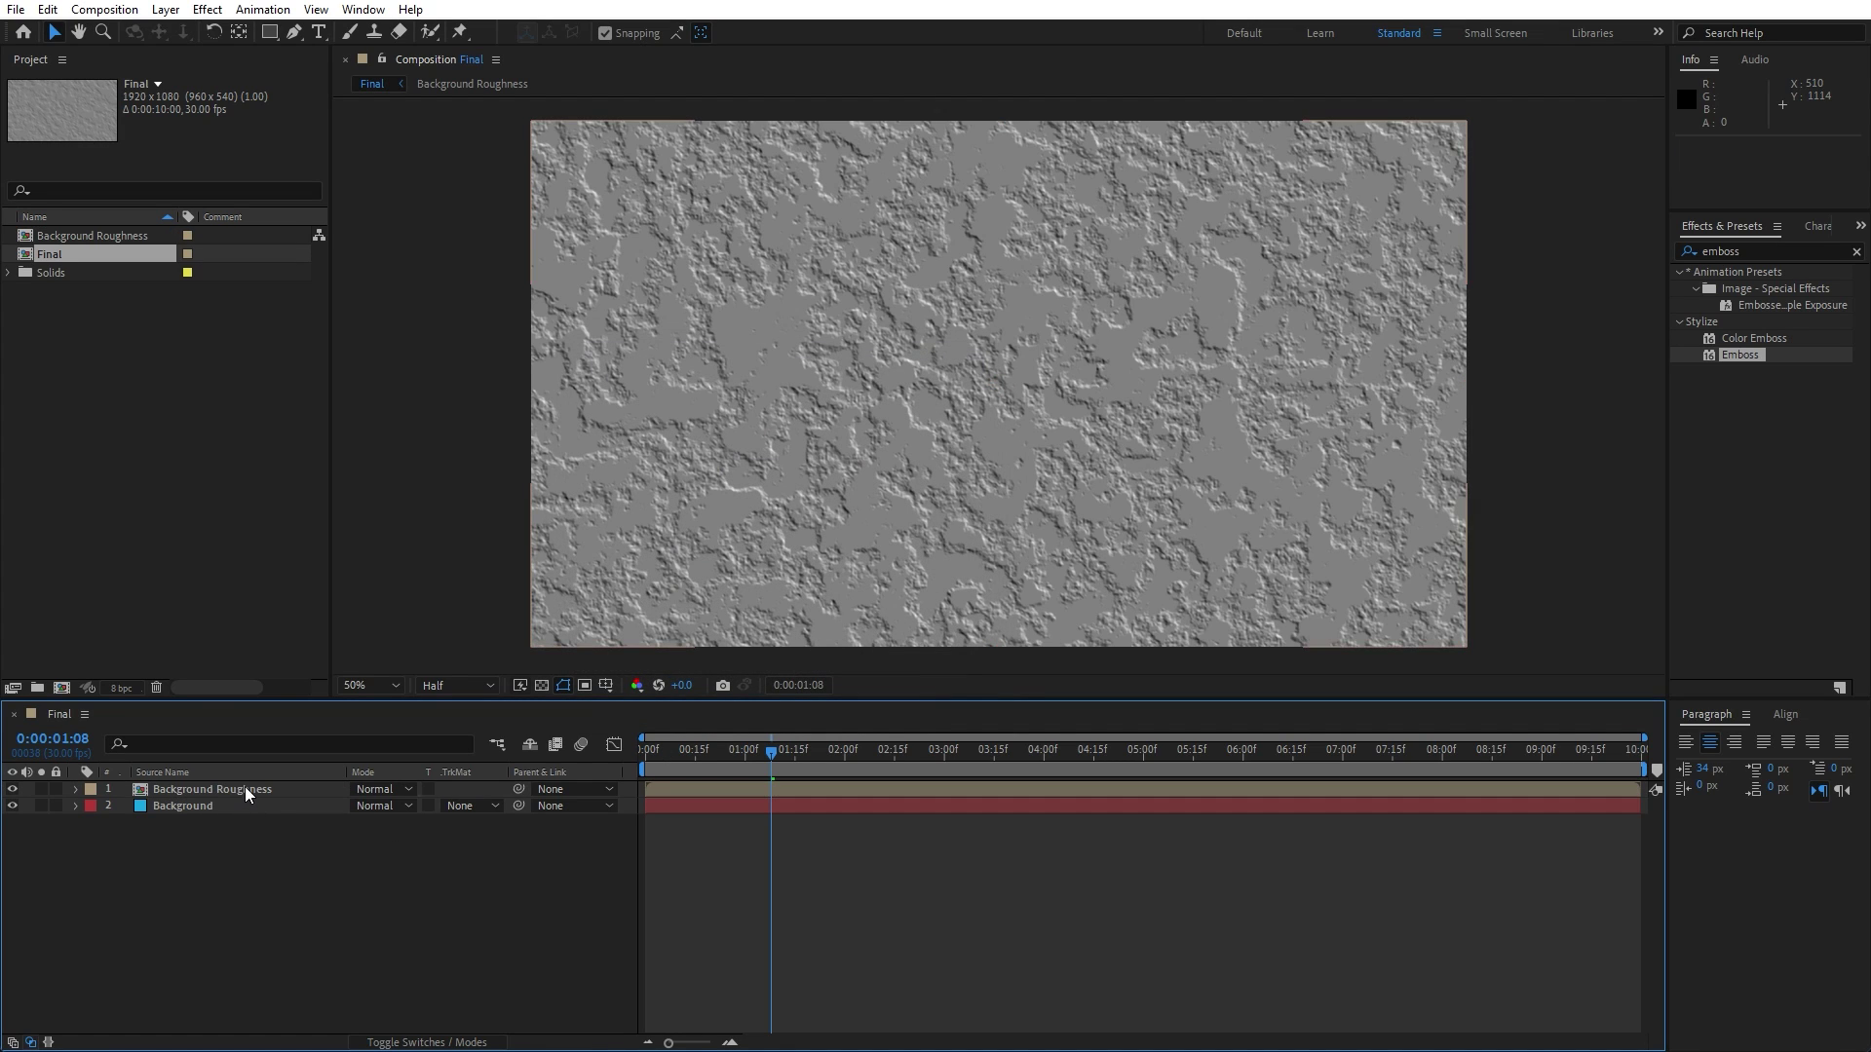
- Apply the Tritone color correction effect to the Background Roughness layer
{"action": "left_click", "coordinate": [244, 789]}
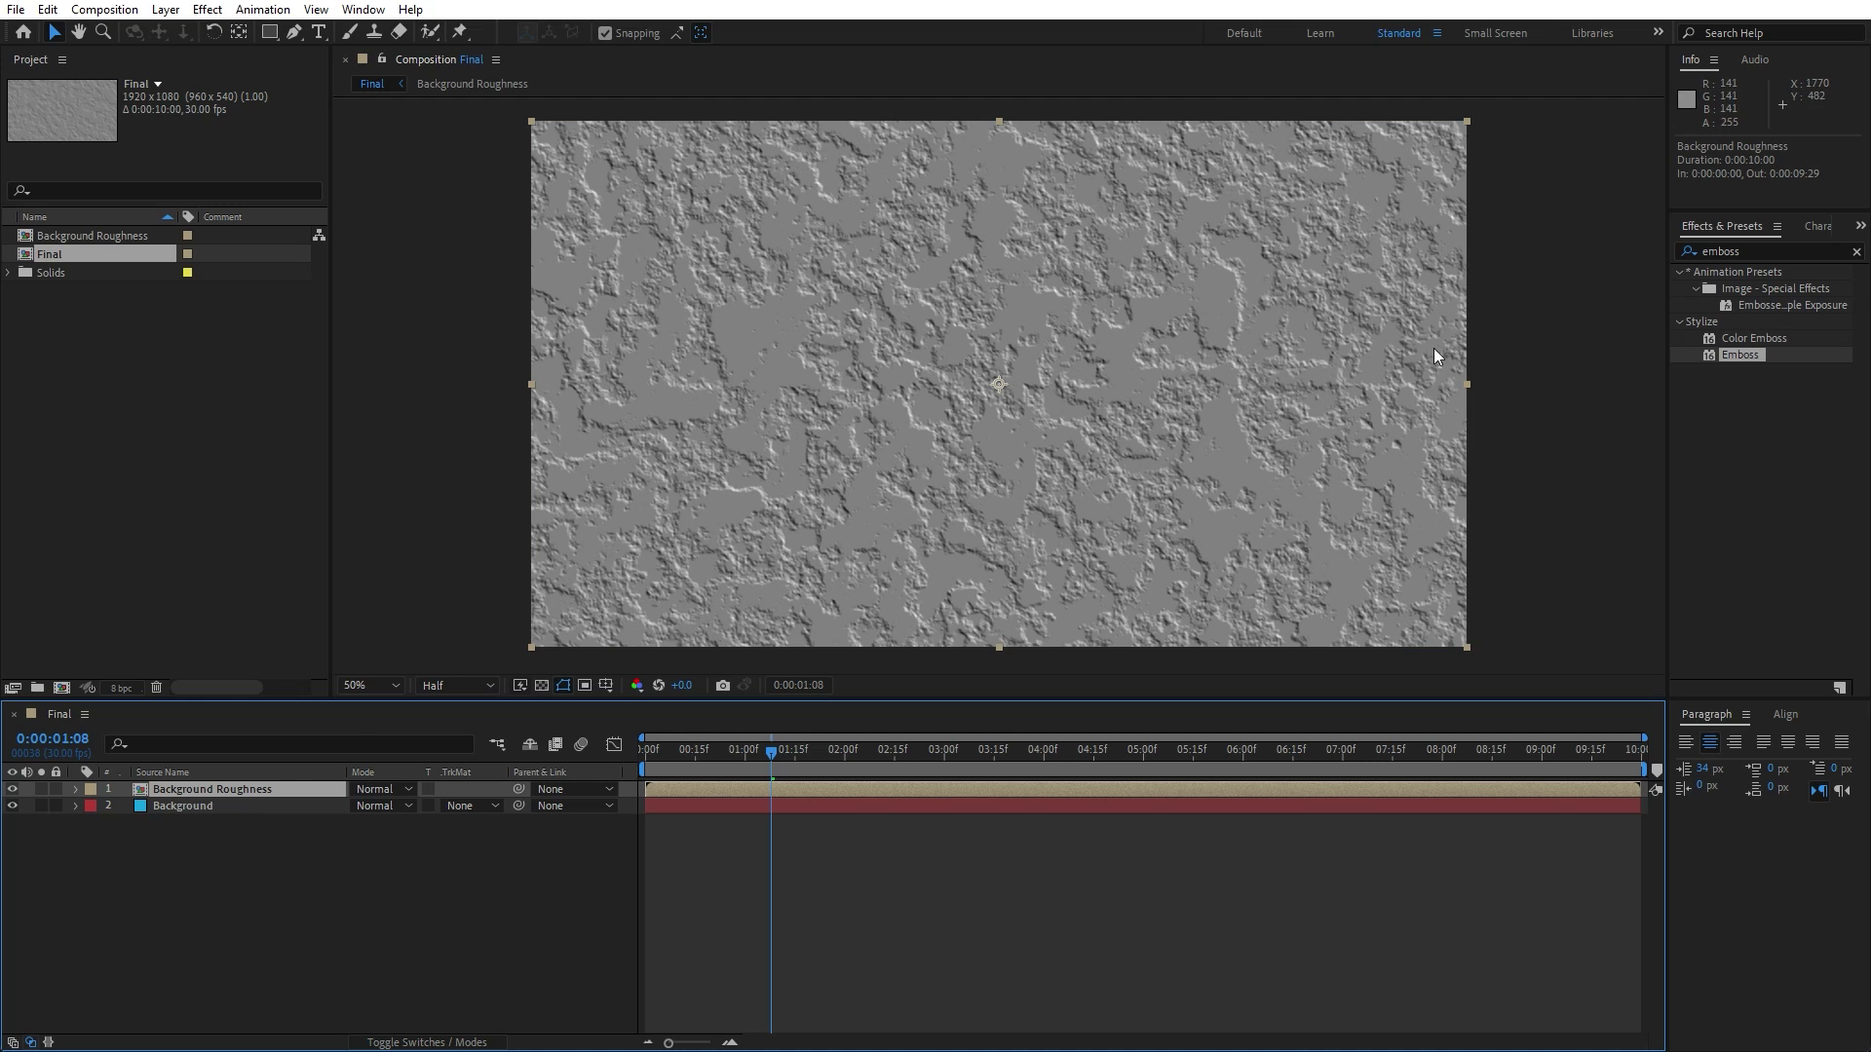
{"action": "left_click", "coordinate": [1765, 251]}
{"action": "type", "text": "trito"}
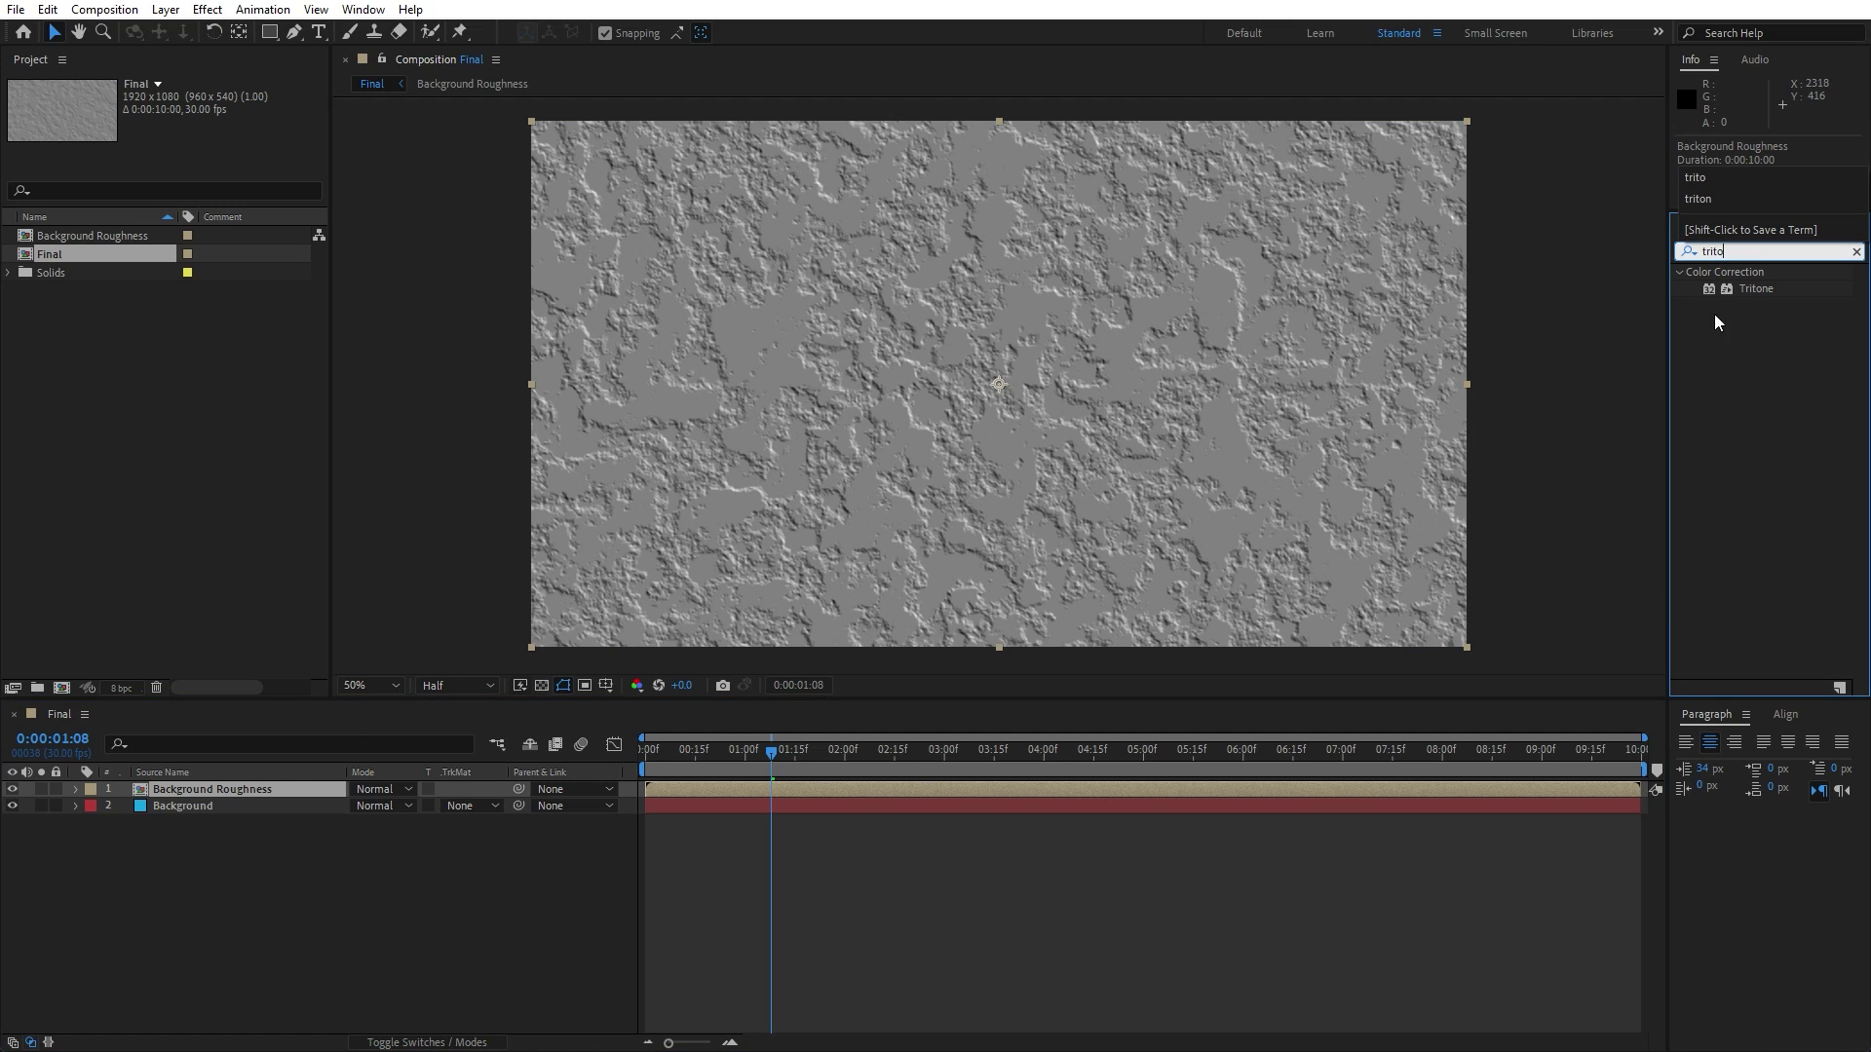
{"action": "left_click_drag", "start_coordinate": [1738, 291], "coordinate": [266, 791]}
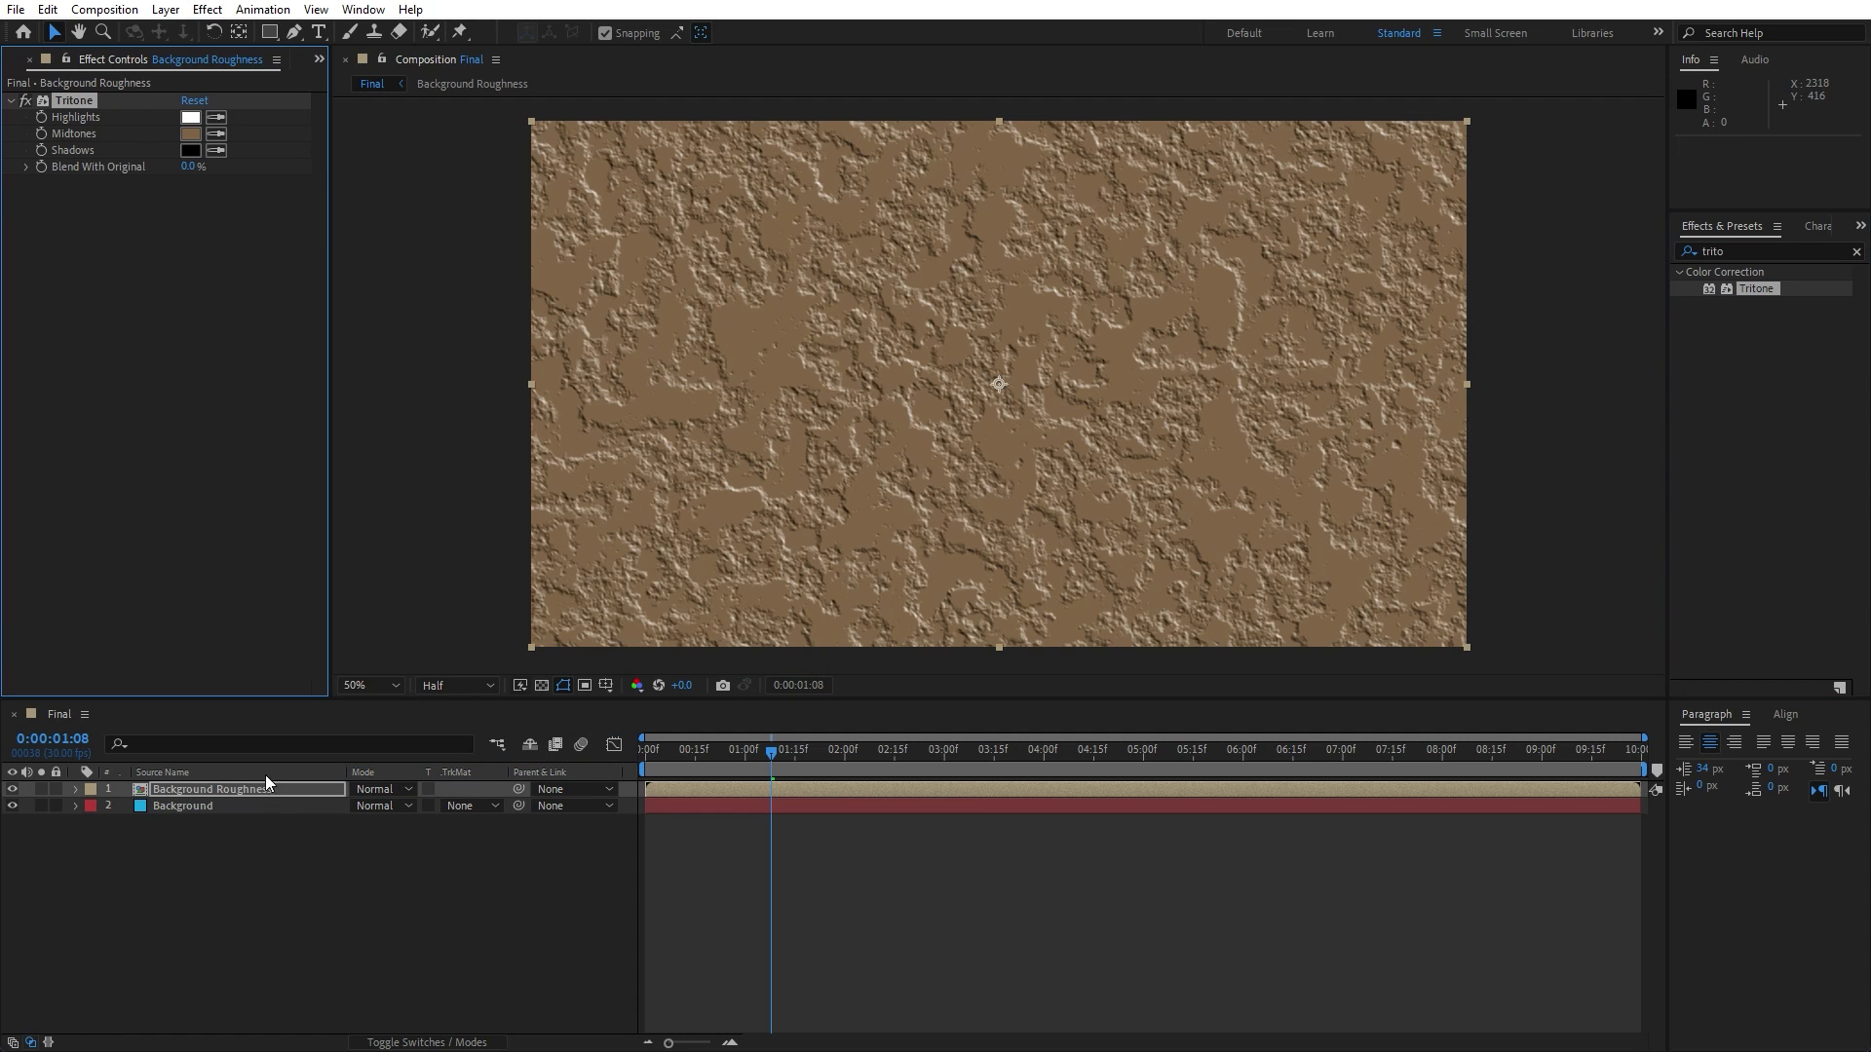
- Set the Tritone midtones to dark orange 723C00 and sample that same color for the highlights
{"action": "left_click", "coordinate": [191, 134]}
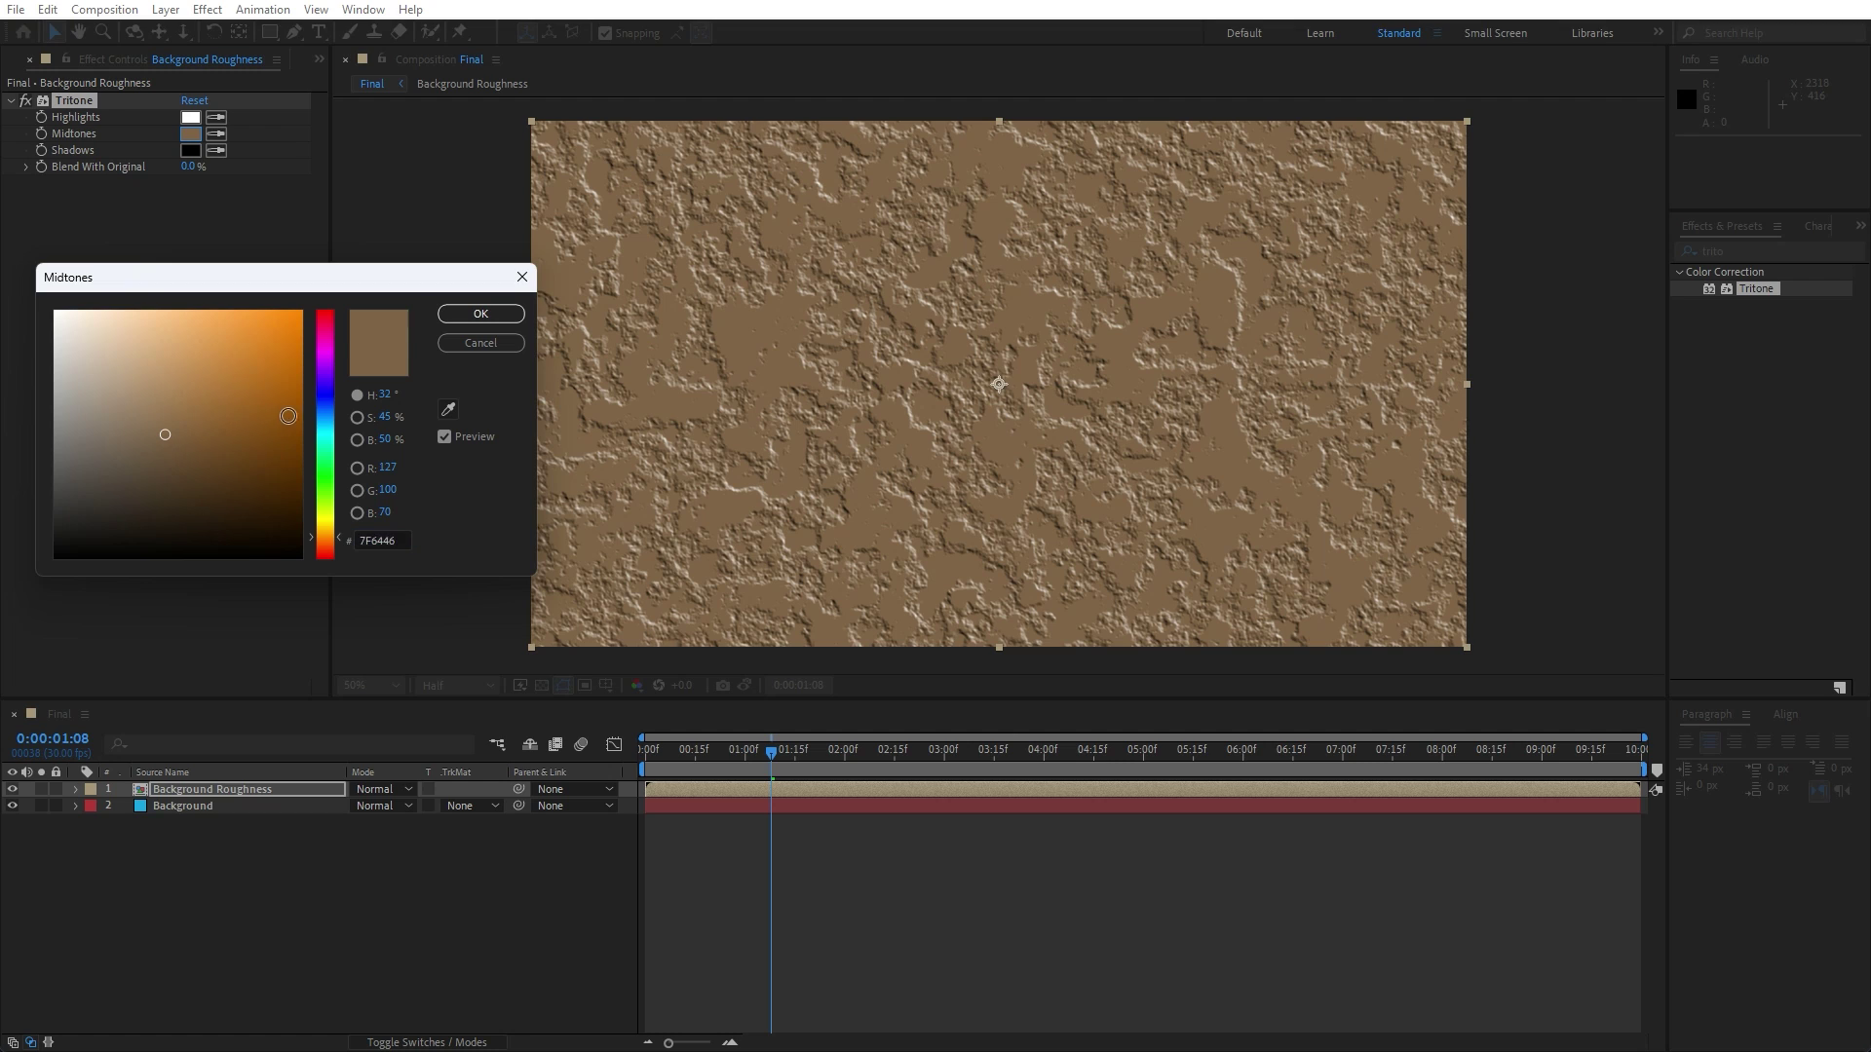
{"action": "left_click_drag", "start_coordinate": [285, 419], "coordinate": [316, 447]}
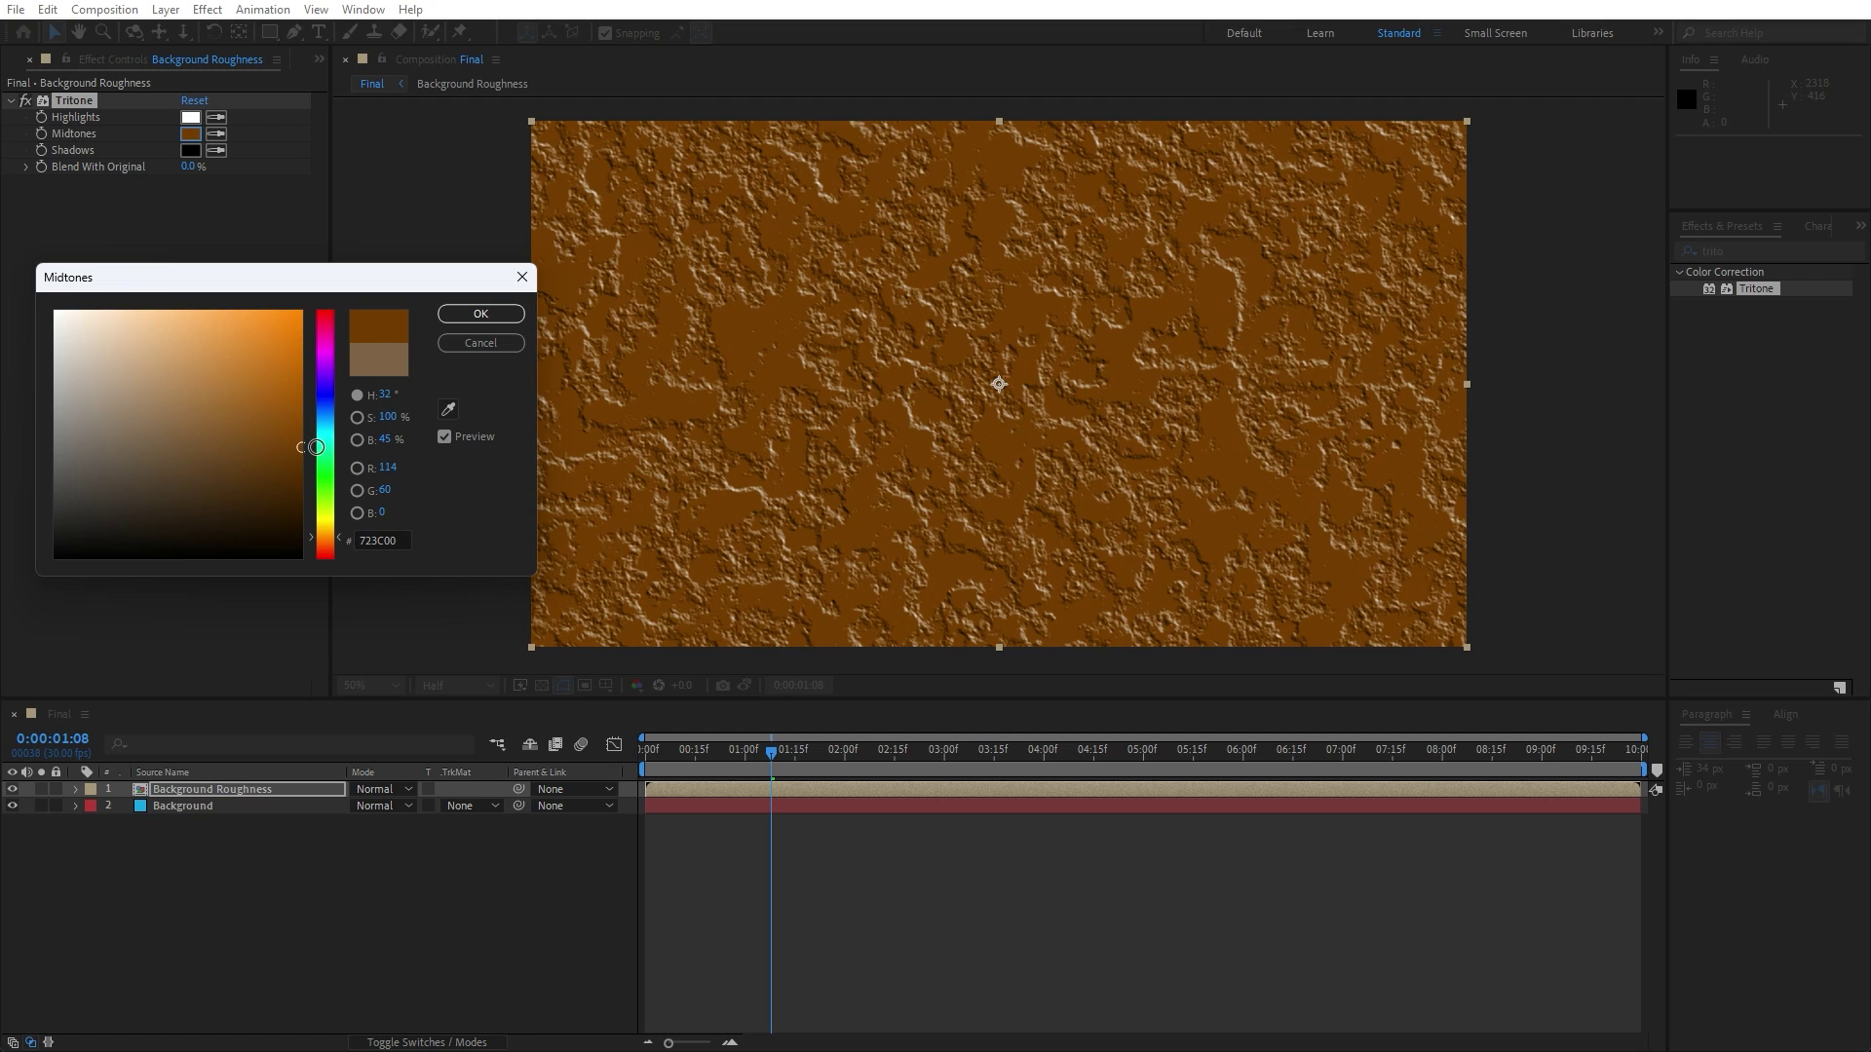
{"action": "left_click", "coordinate": [468, 319]}
{"action": "left_click", "coordinate": [216, 118]}
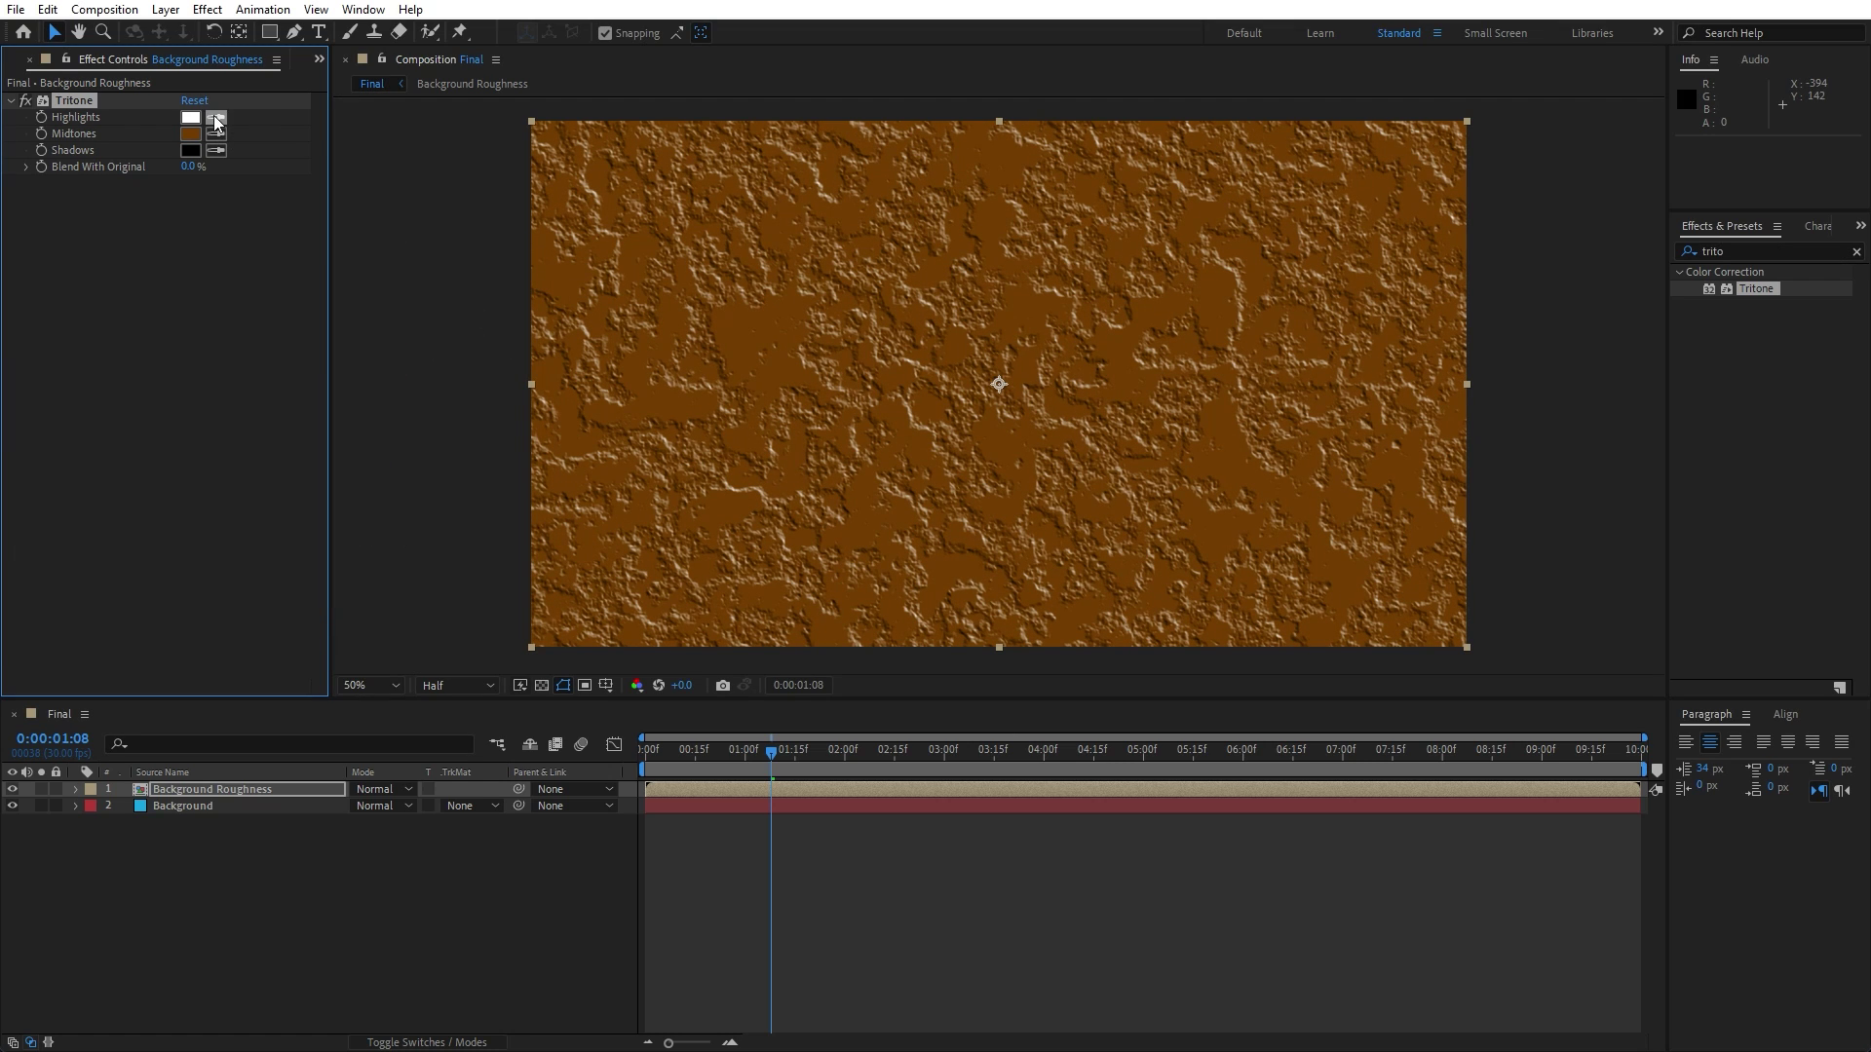
{"action": "left_click", "coordinate": [199, 128]}
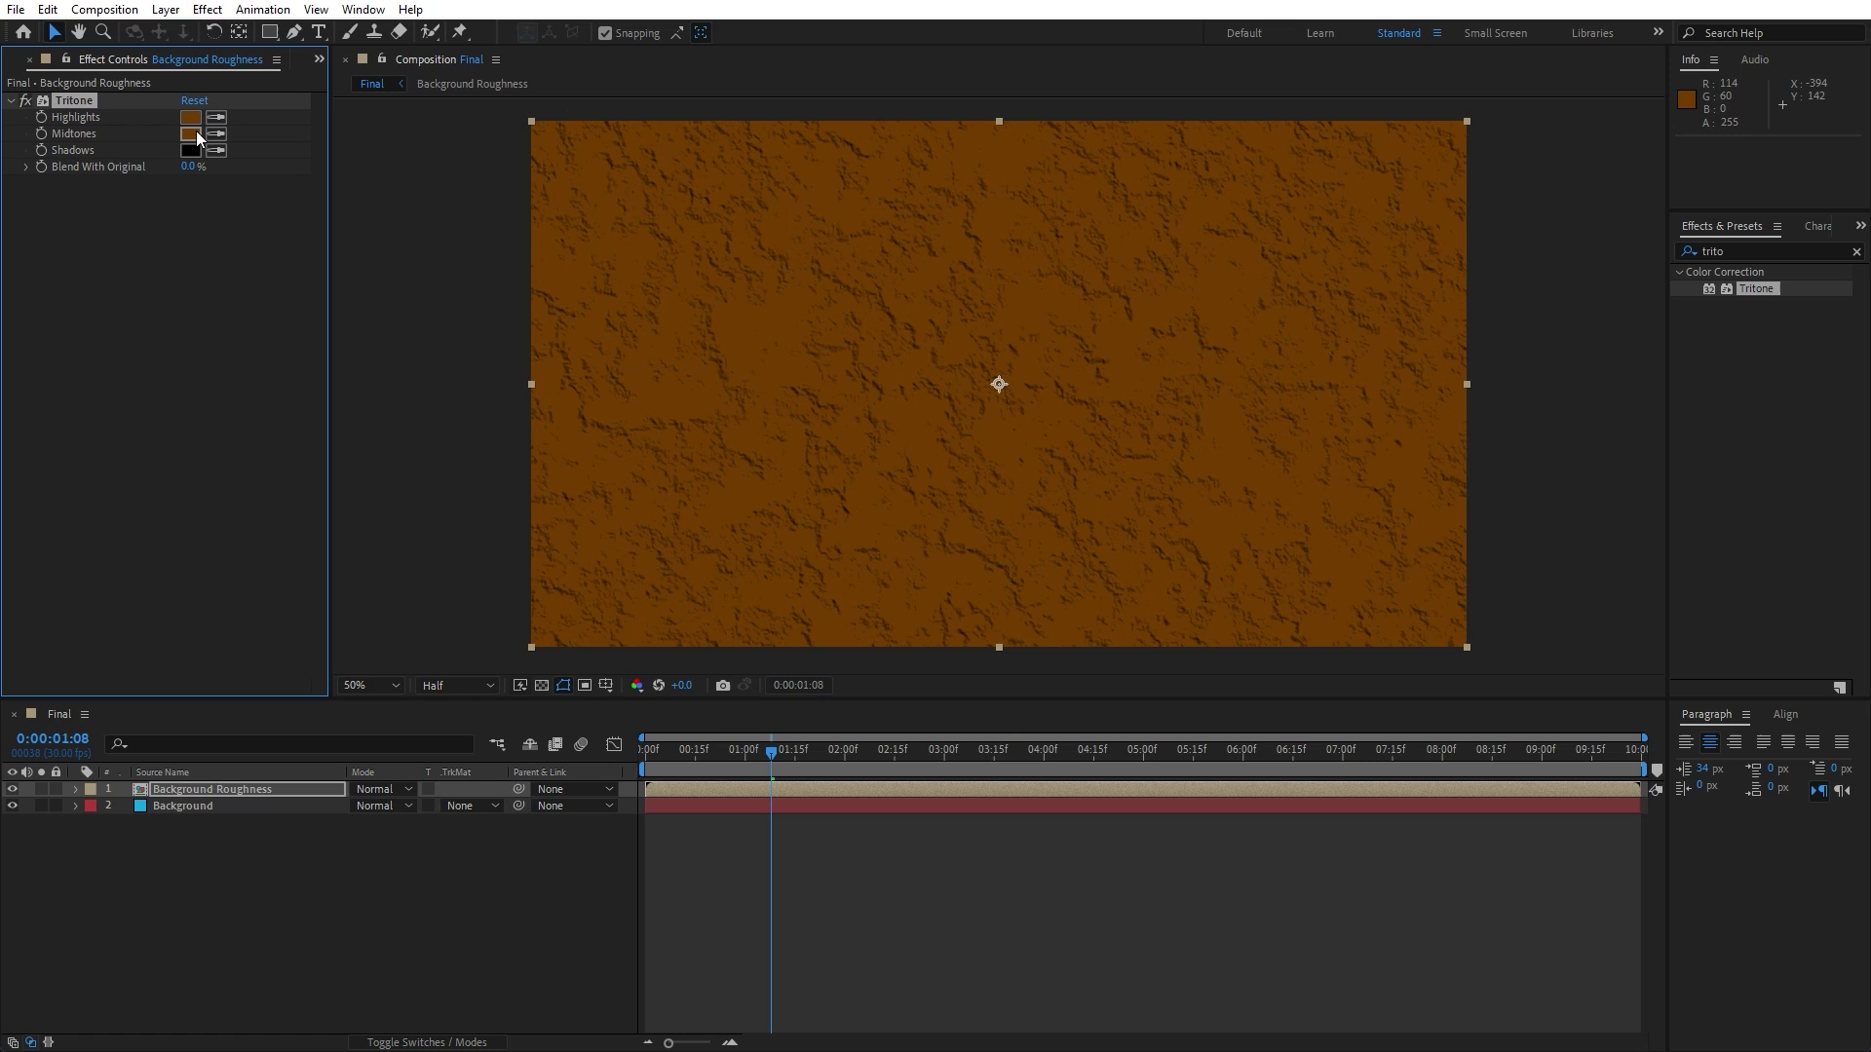
- Set the Background Roughness layer's blending mode to Overlay and duplicate the layer
{"action": "left_click", "coordinate": [377, 790]}
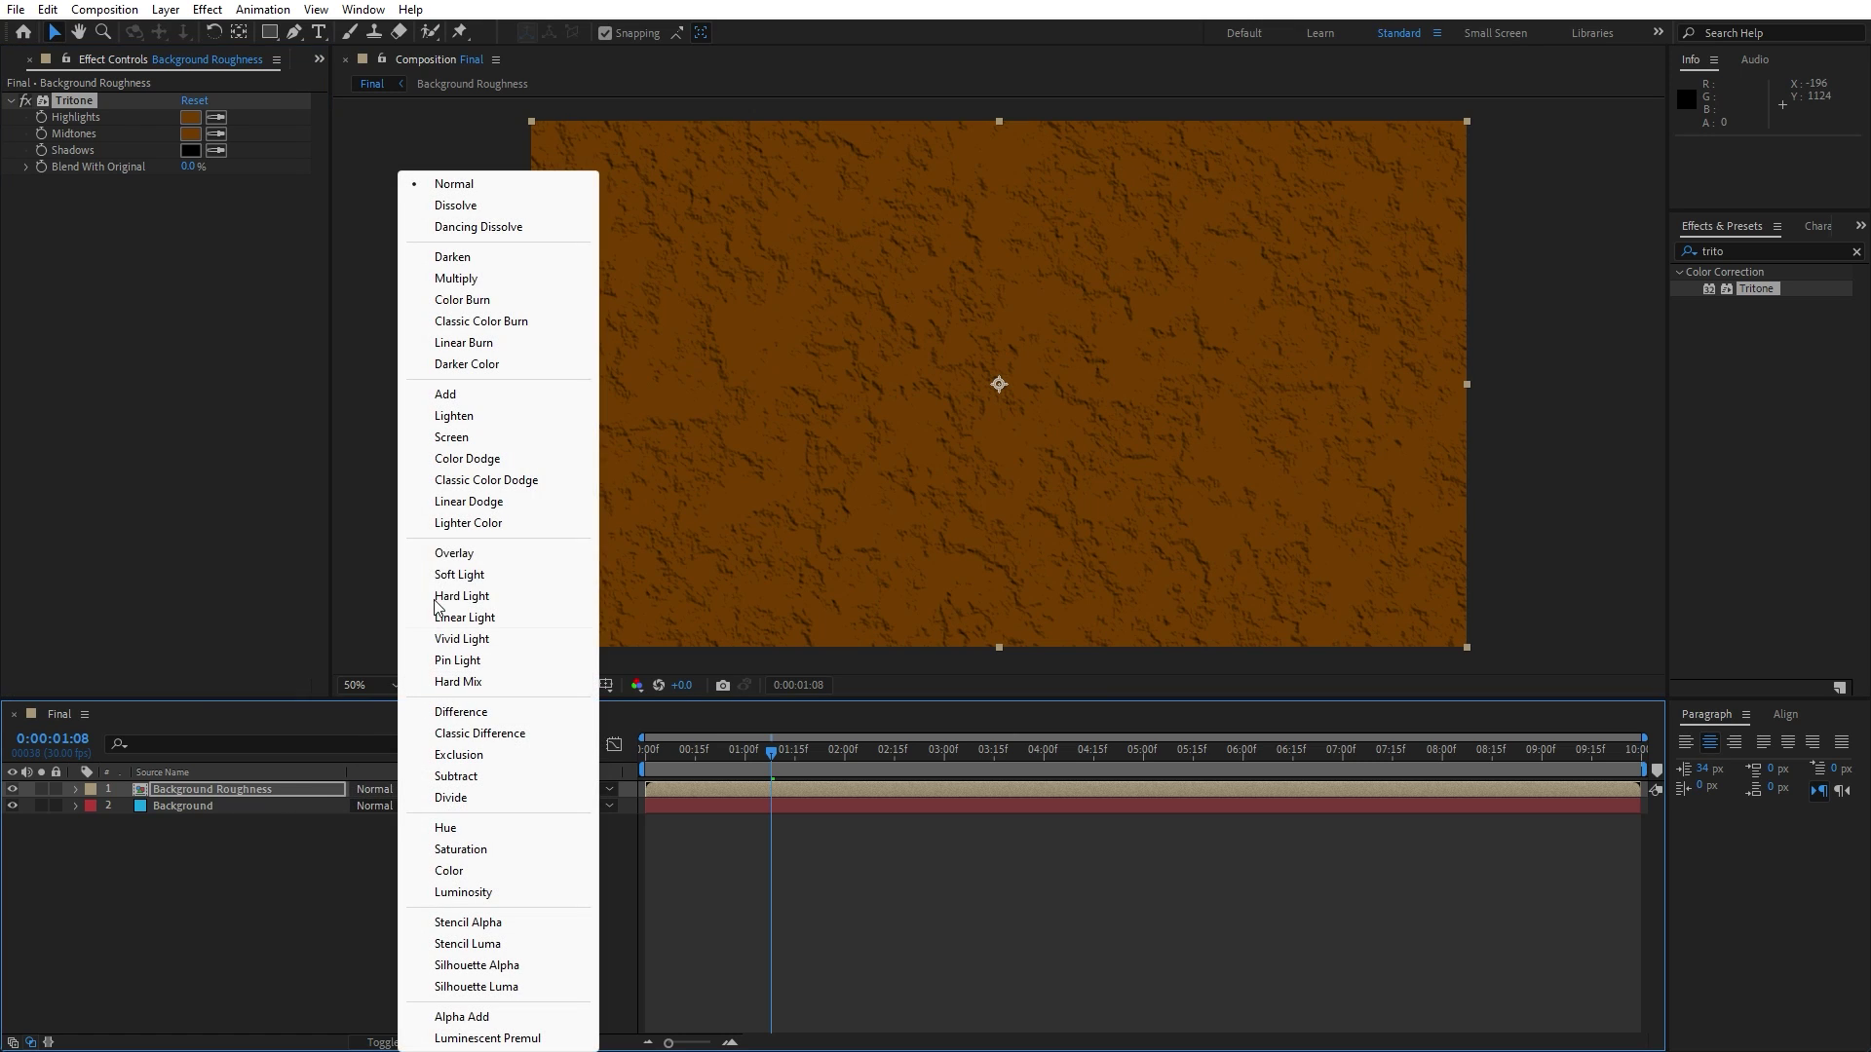
{"action": "left_click", "coordinate": [461, 551]}
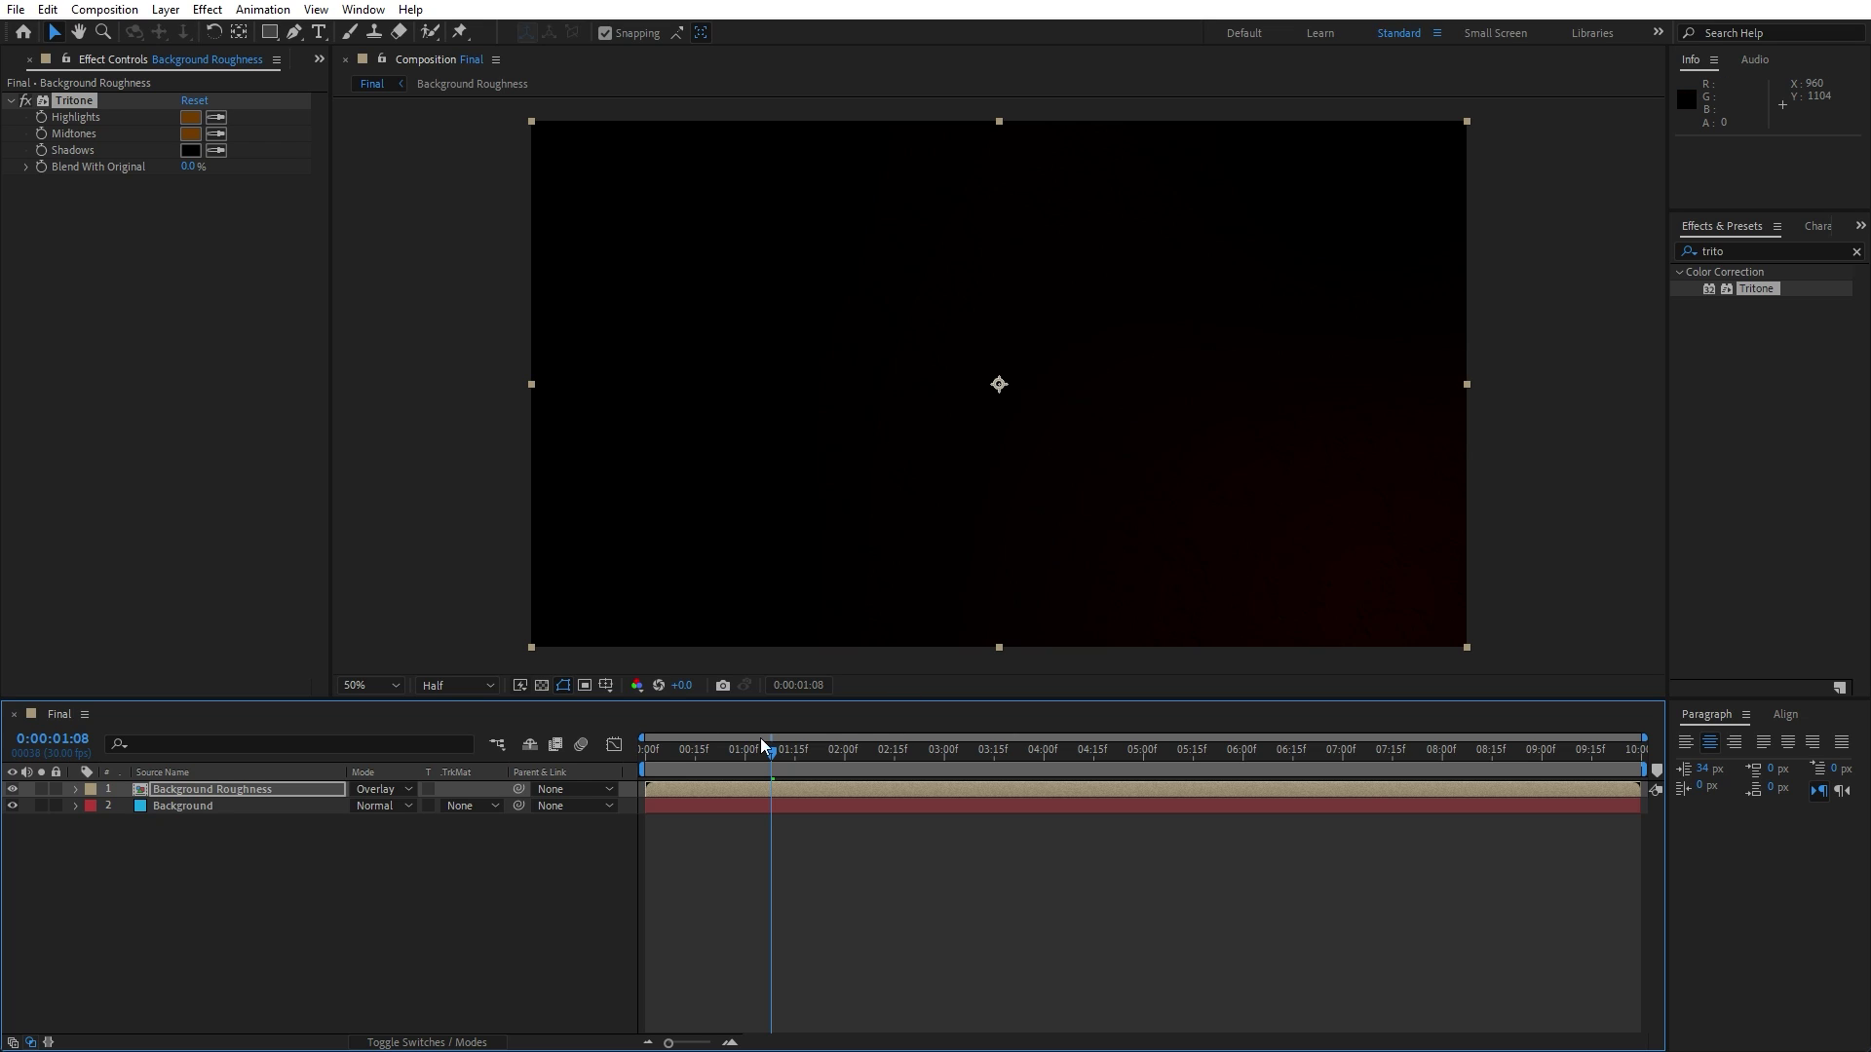
{"action": "left_click", "coordinate": [255, 787]}
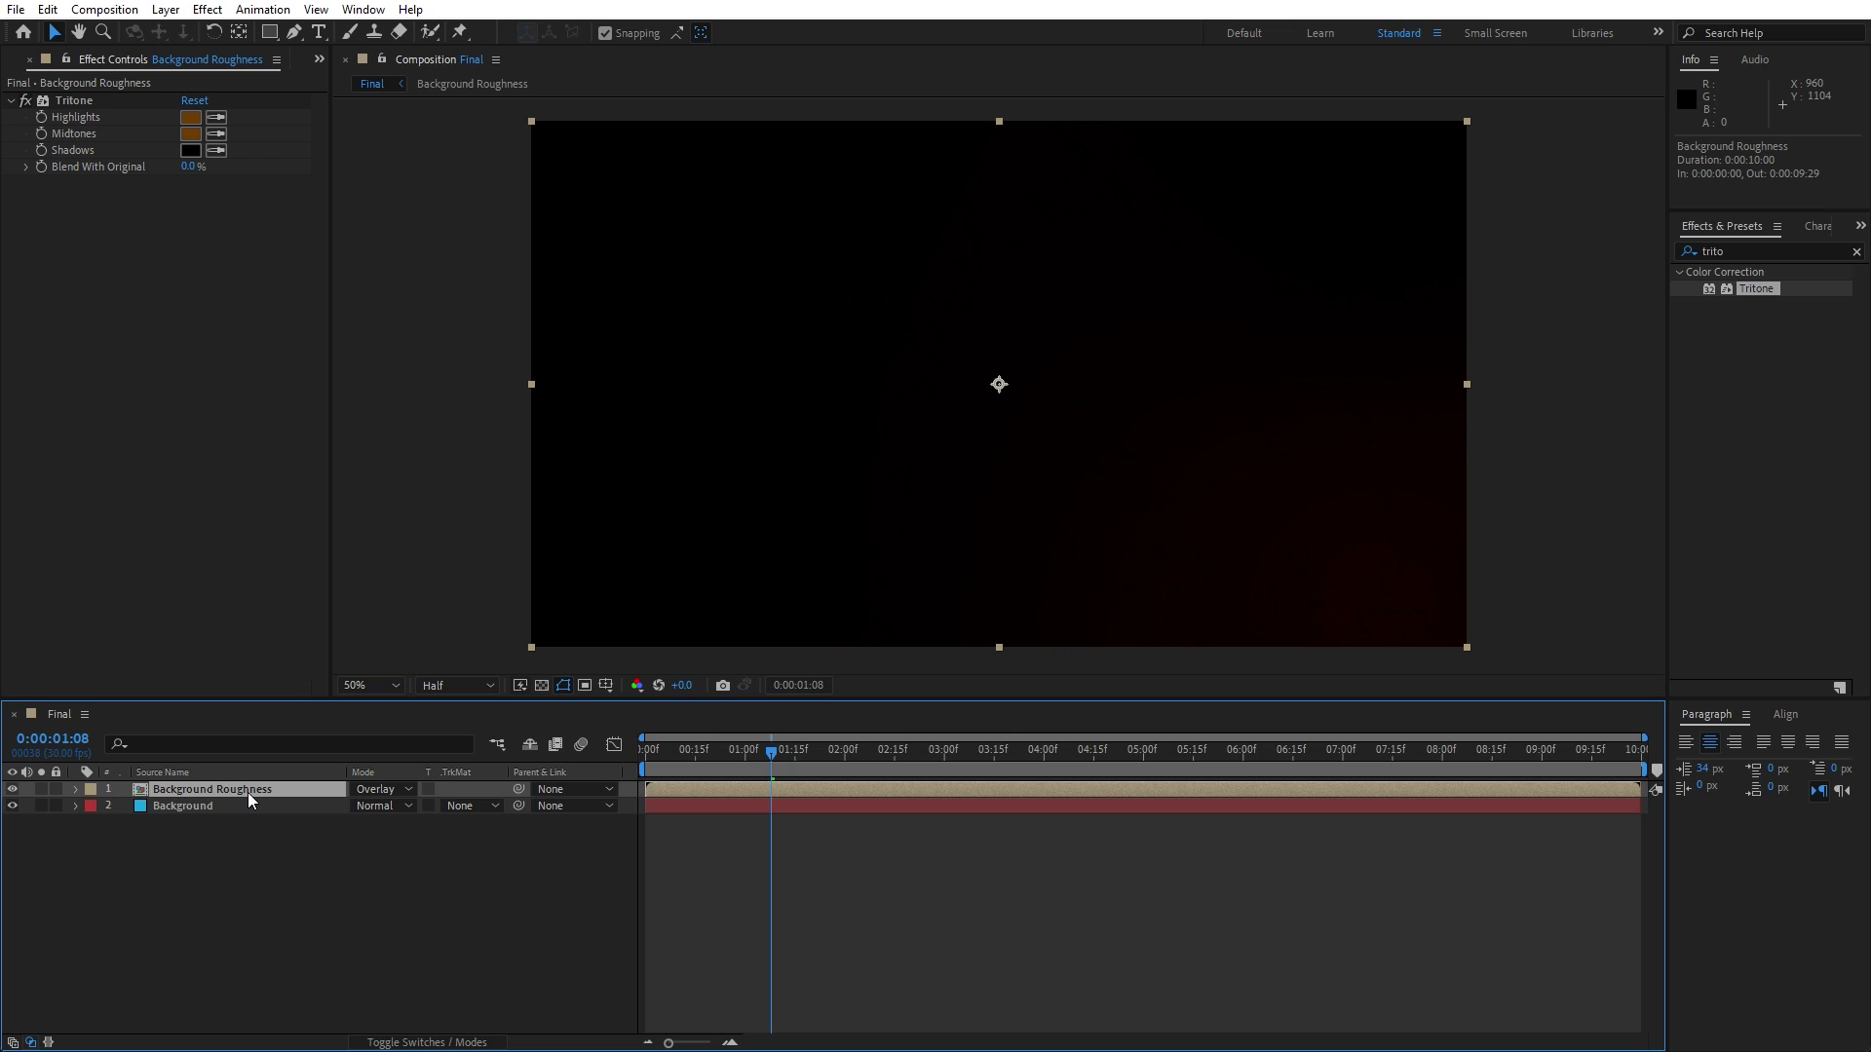
{"action": "left_click", "coordinate": [55, 12]}
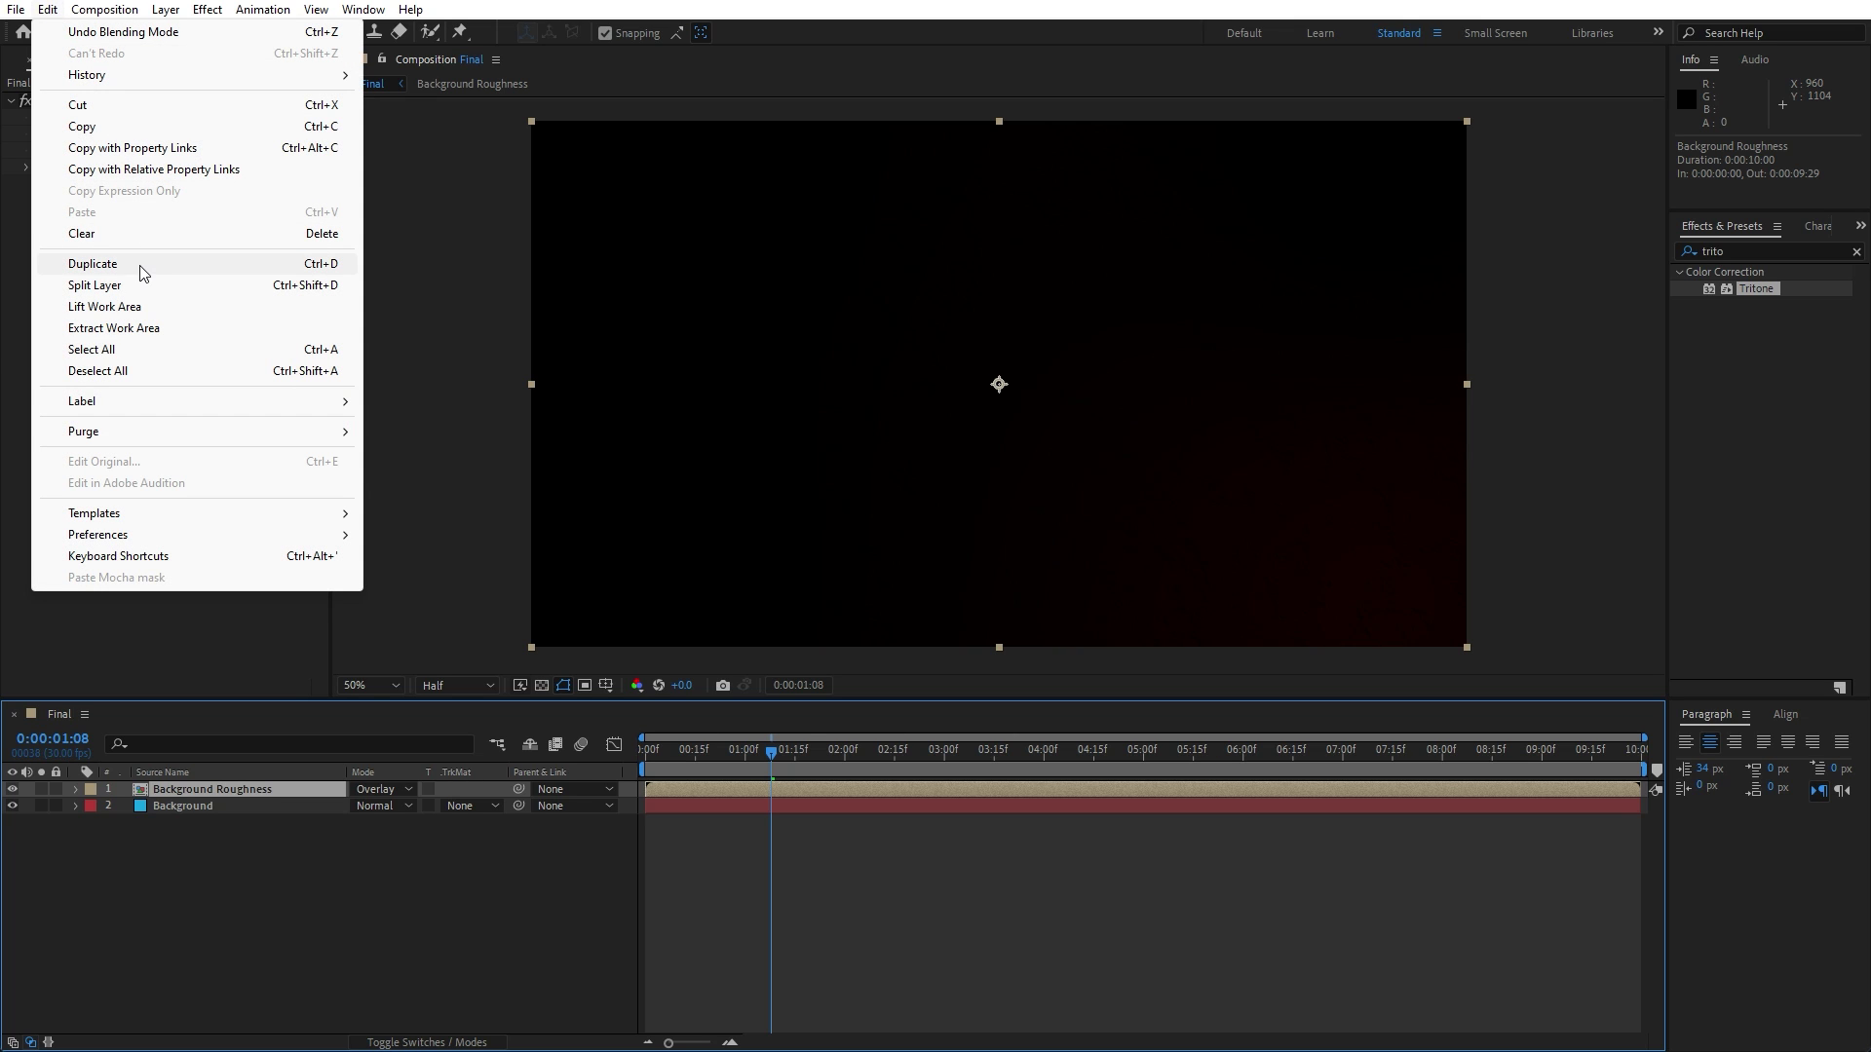
{"action": "left_click", "coordinate": [142, 264]}
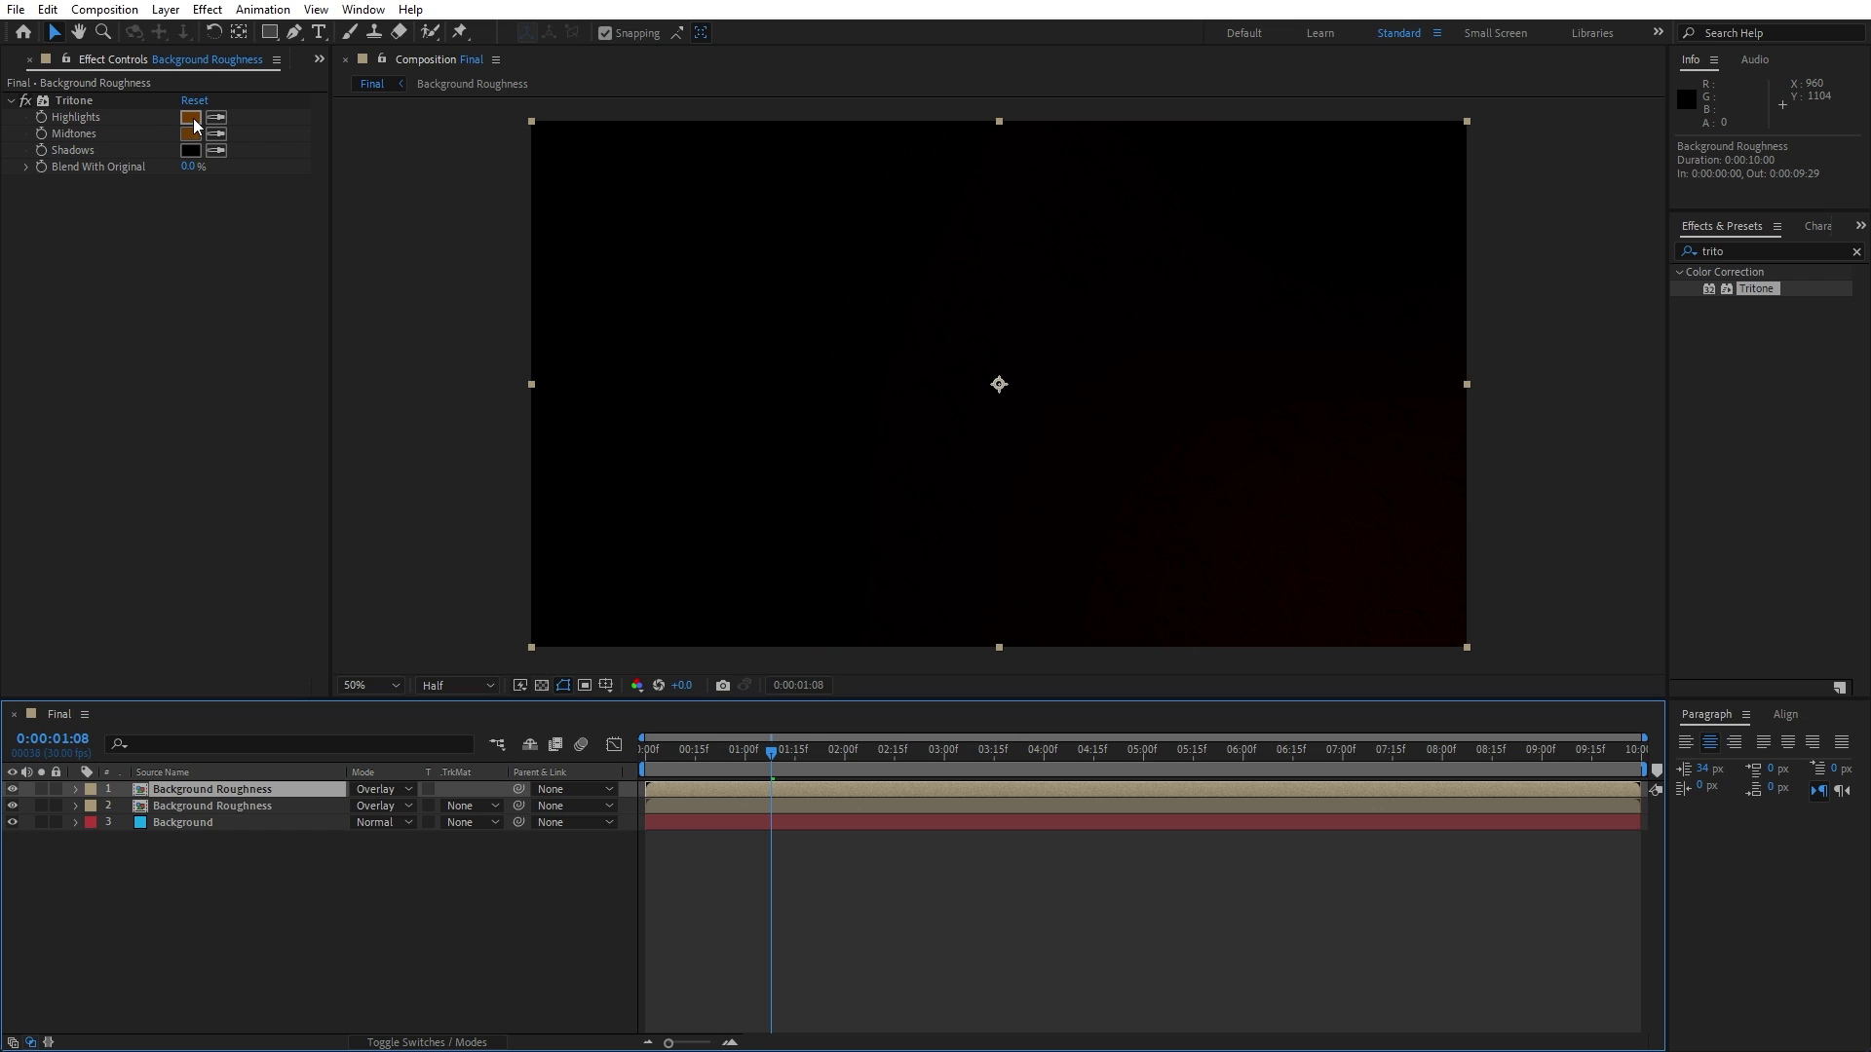
- Change the Tritone highlights of the upper Background Roughness copy to yellow B5A705
{"action": "left_click", "coordinate": [192, 118]}
{"action": "left_click", "coordinate": [325, 487]}
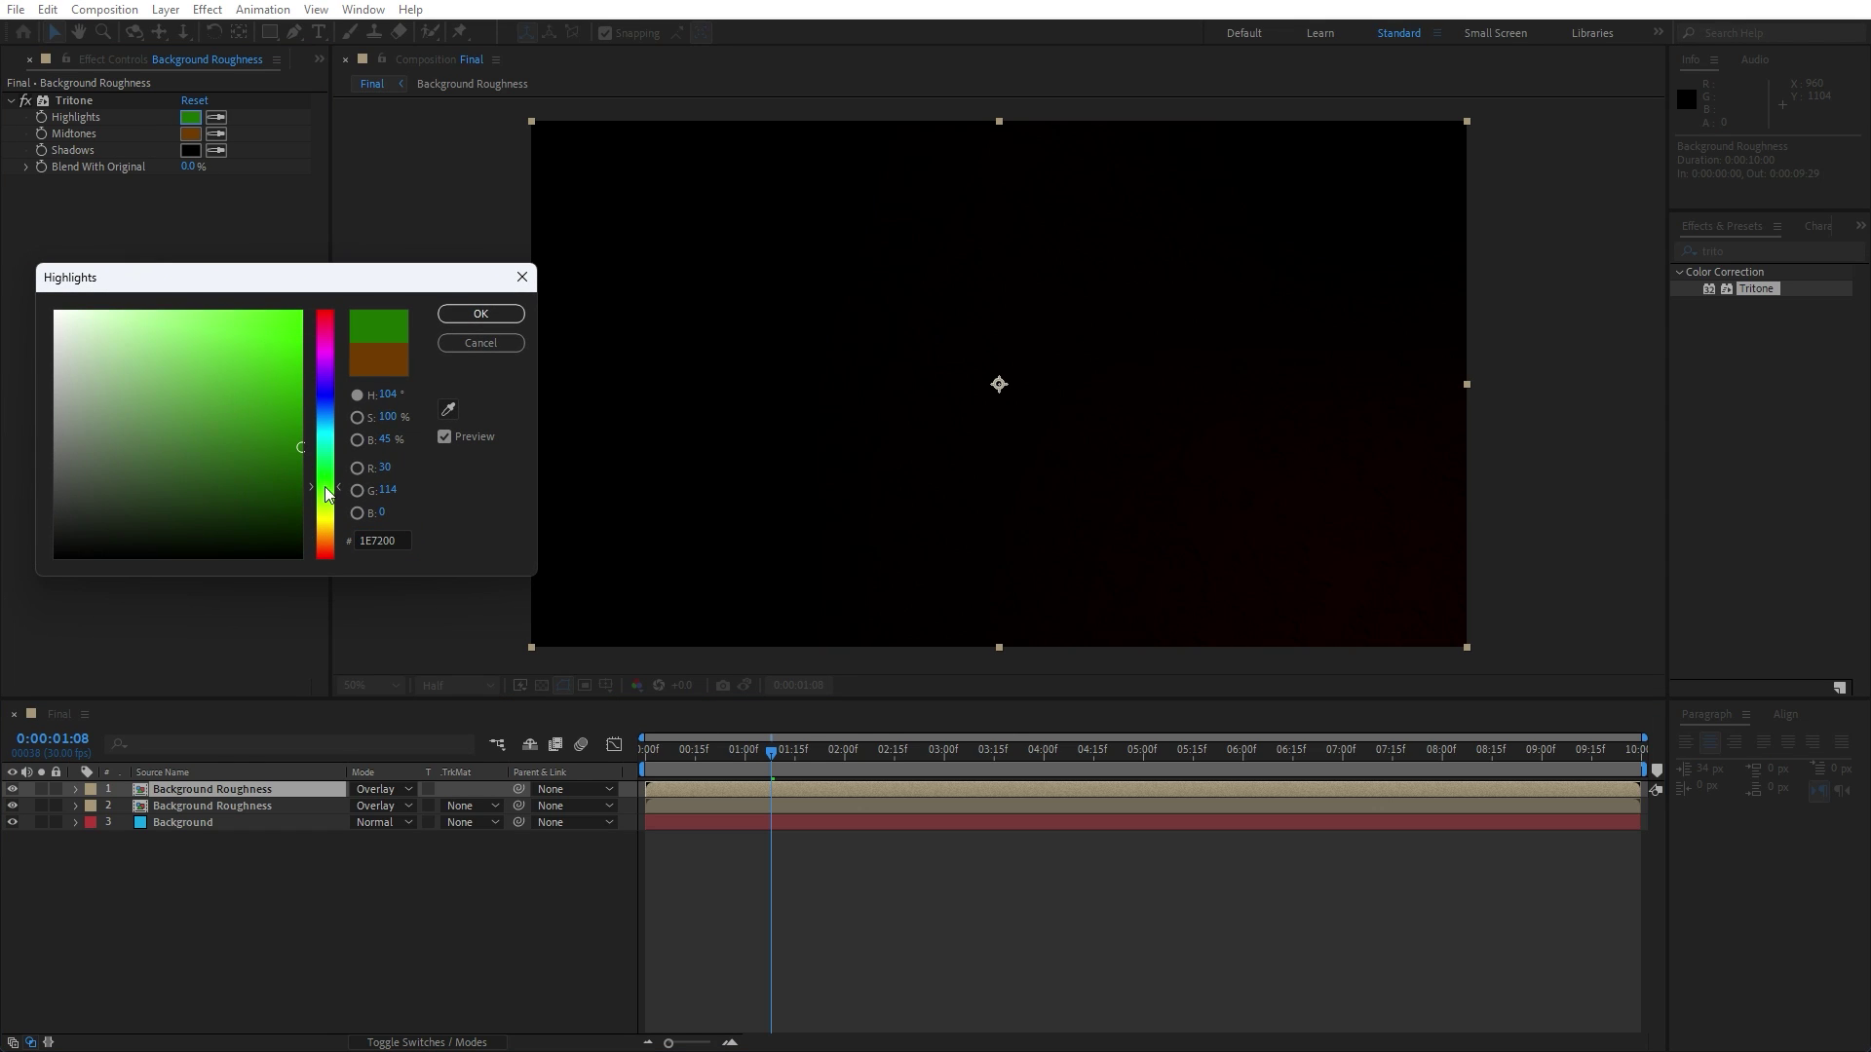
{"action": "left_click_drag", "start_coordinate": [325, 494], "coordinate": [326, 519]}
{"action": "left_click", "coordinate": [292, 401]}
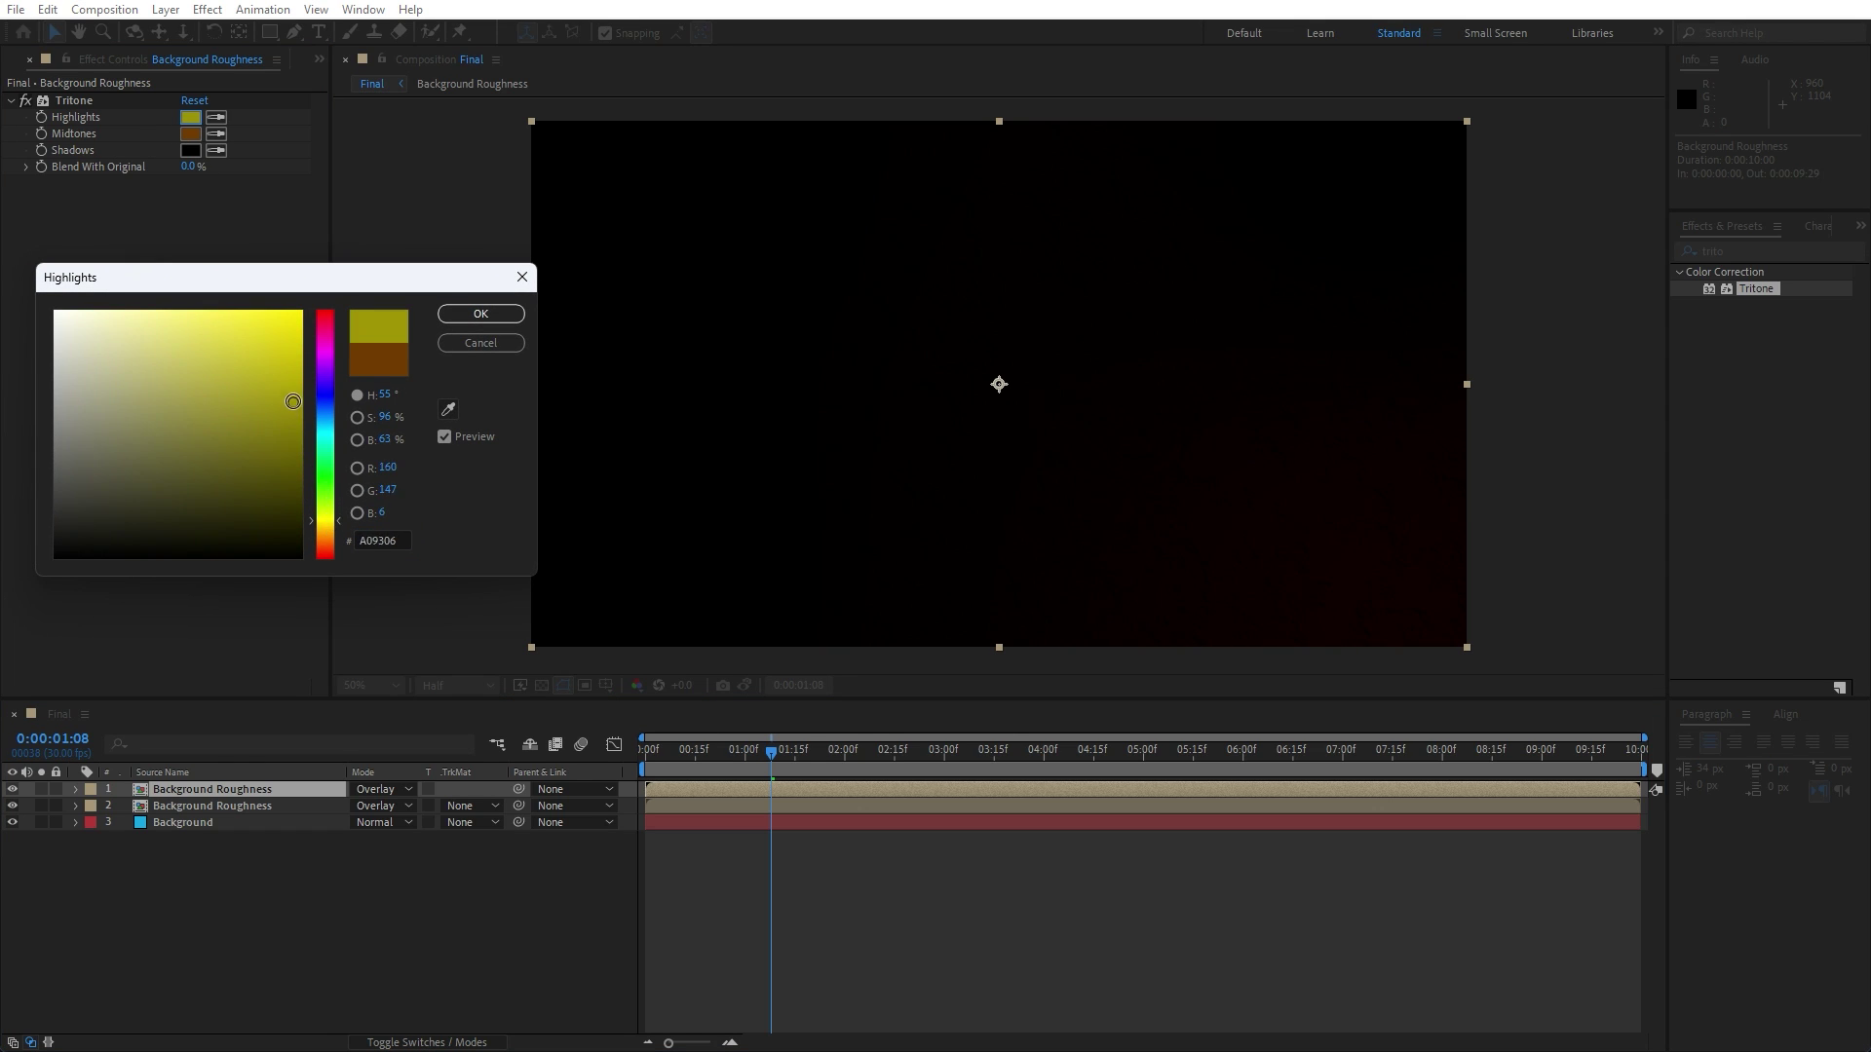
{"action": "mouse_move", "coordinate": [293, 402]}
{"action": "left_mouse_down"}
{"action": "mouse_move", "coordinate": [293, 353]}
{"action": "mouse_move", "coordinate": [295, 382]}
{"action": "left_mouse_up"}
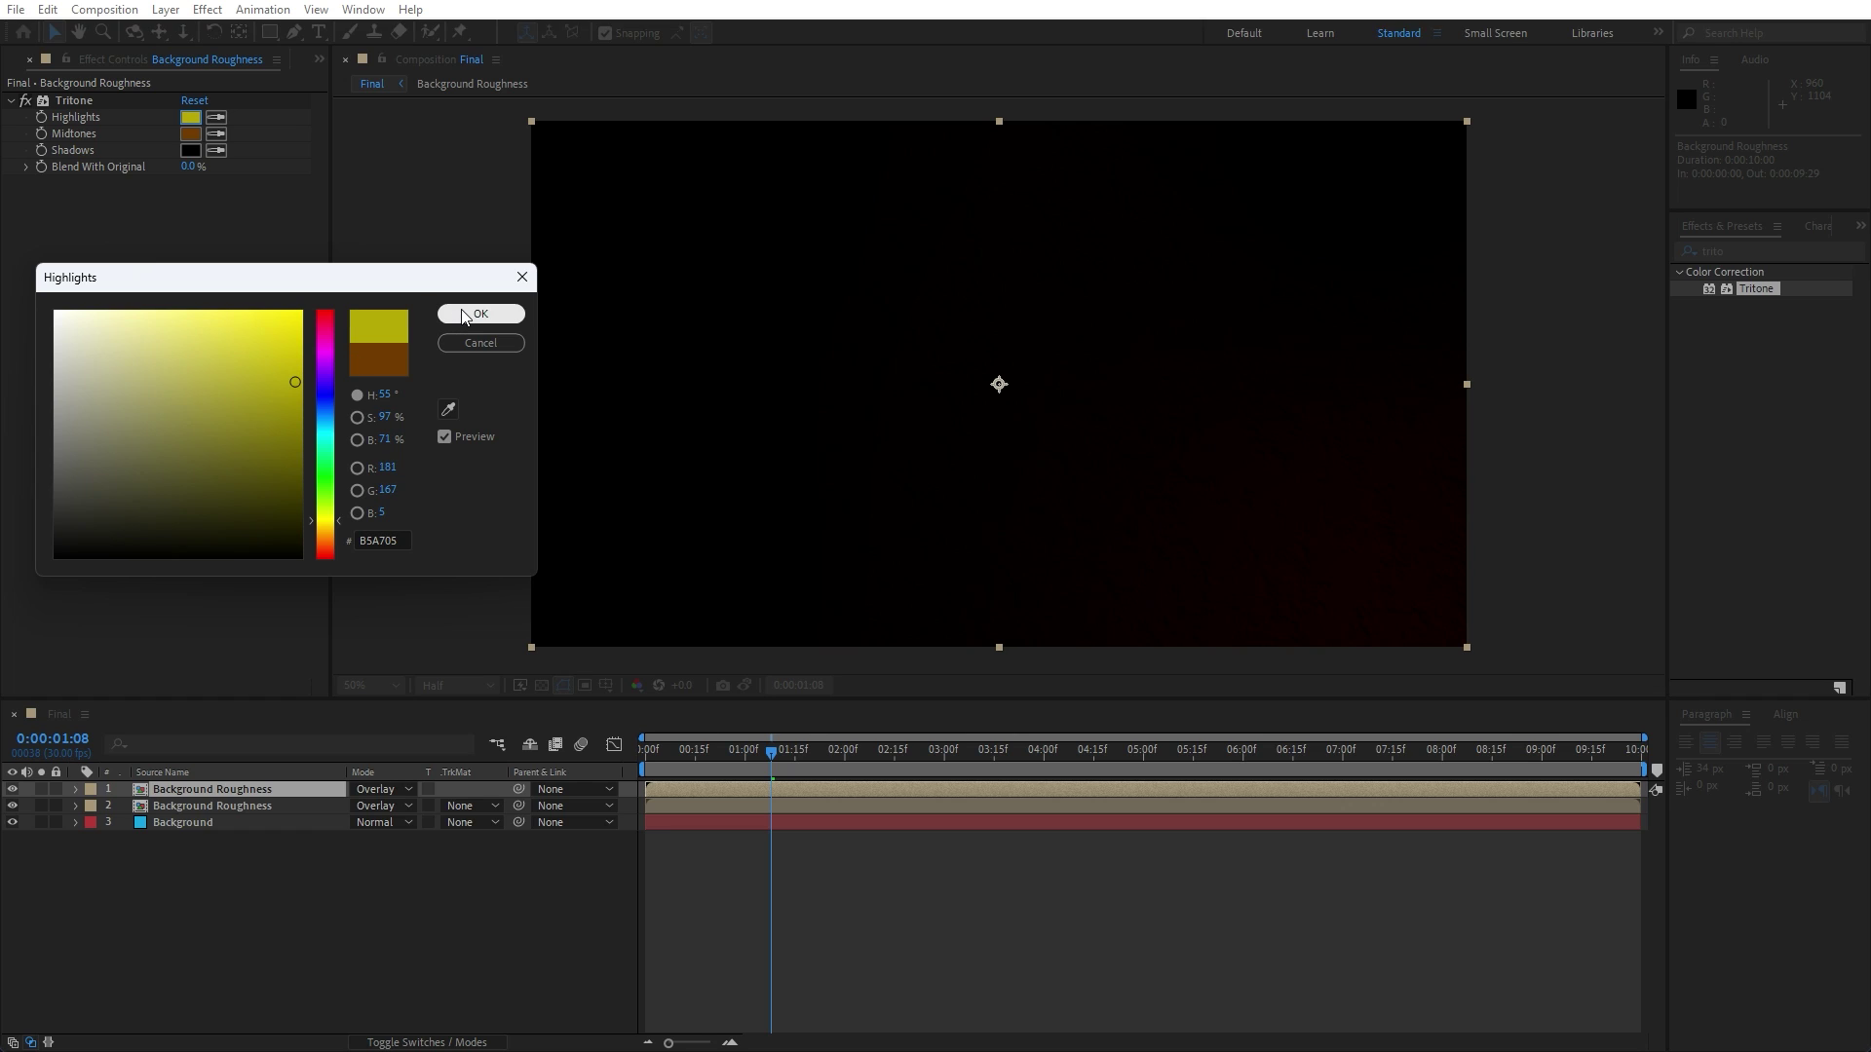
{"action": "left_click", "coordinate": [476, 306]}
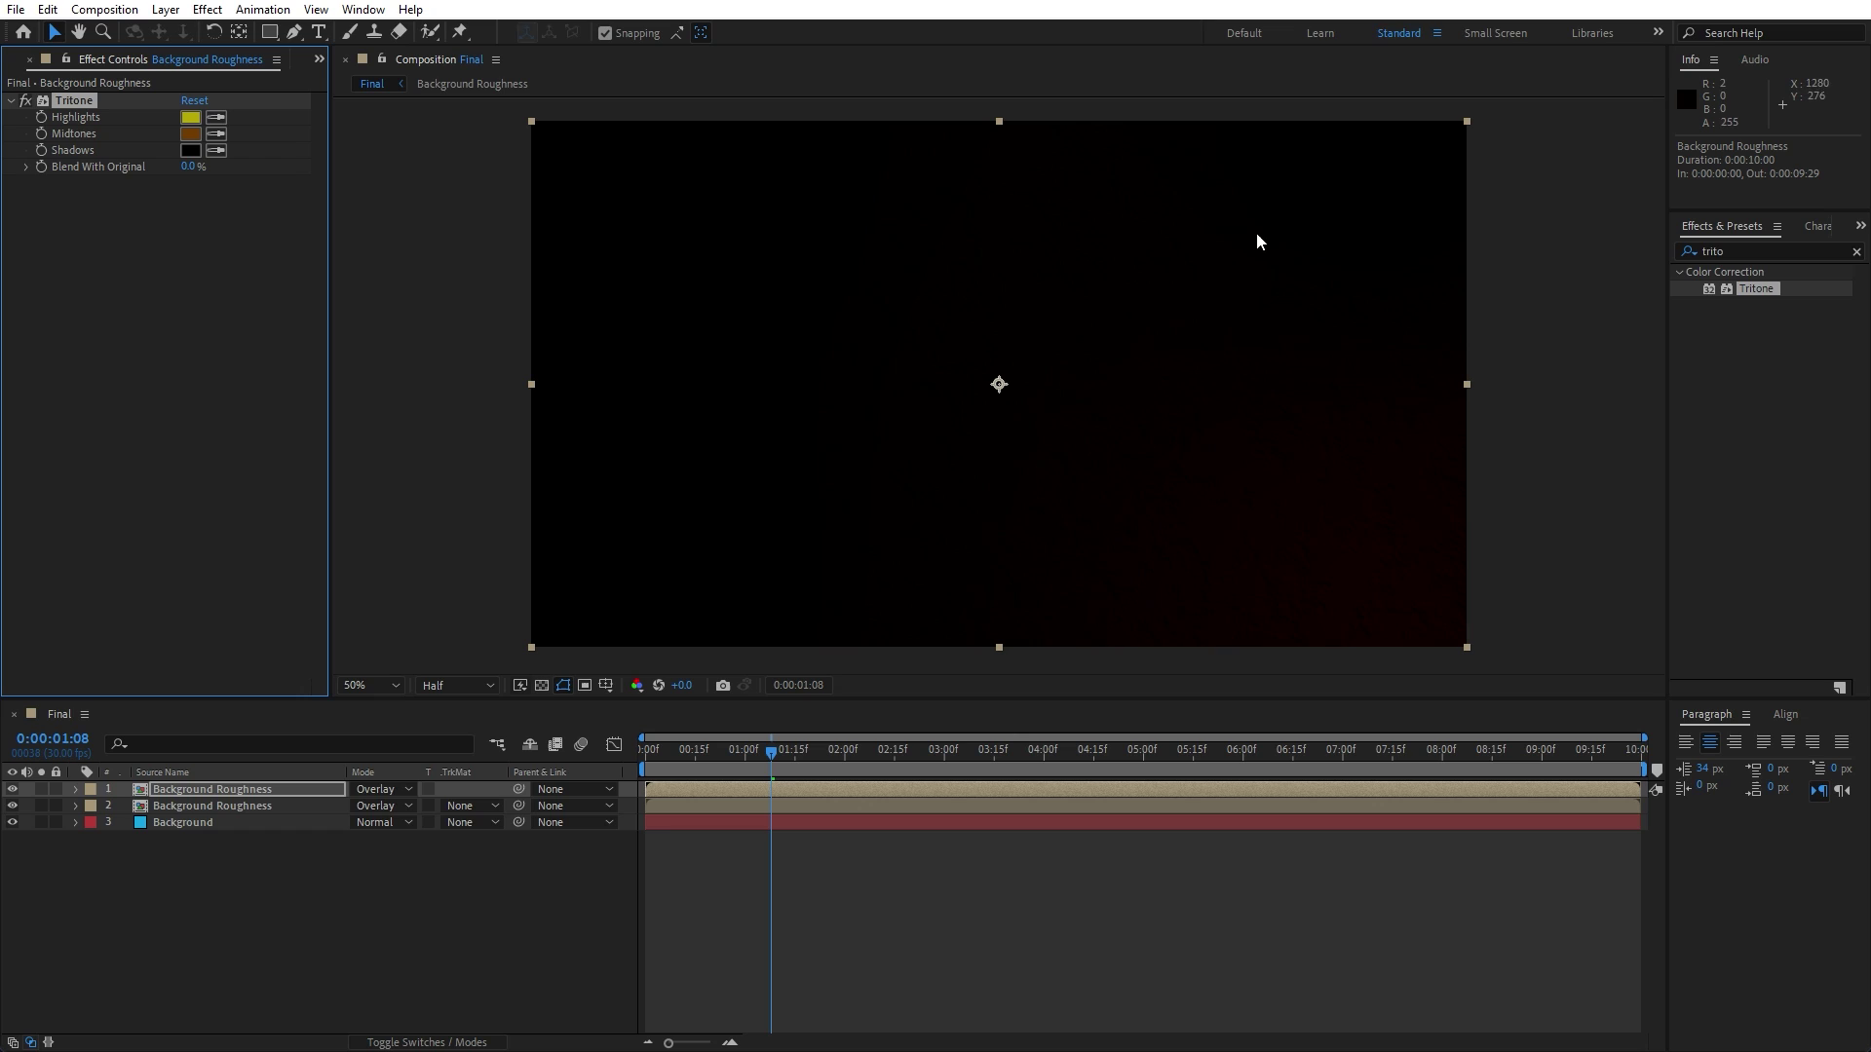
- Apply the Unsharp Mask effect to both Background Roughness layers together
{"action": "left_click", "coordinate": [247, 805]}
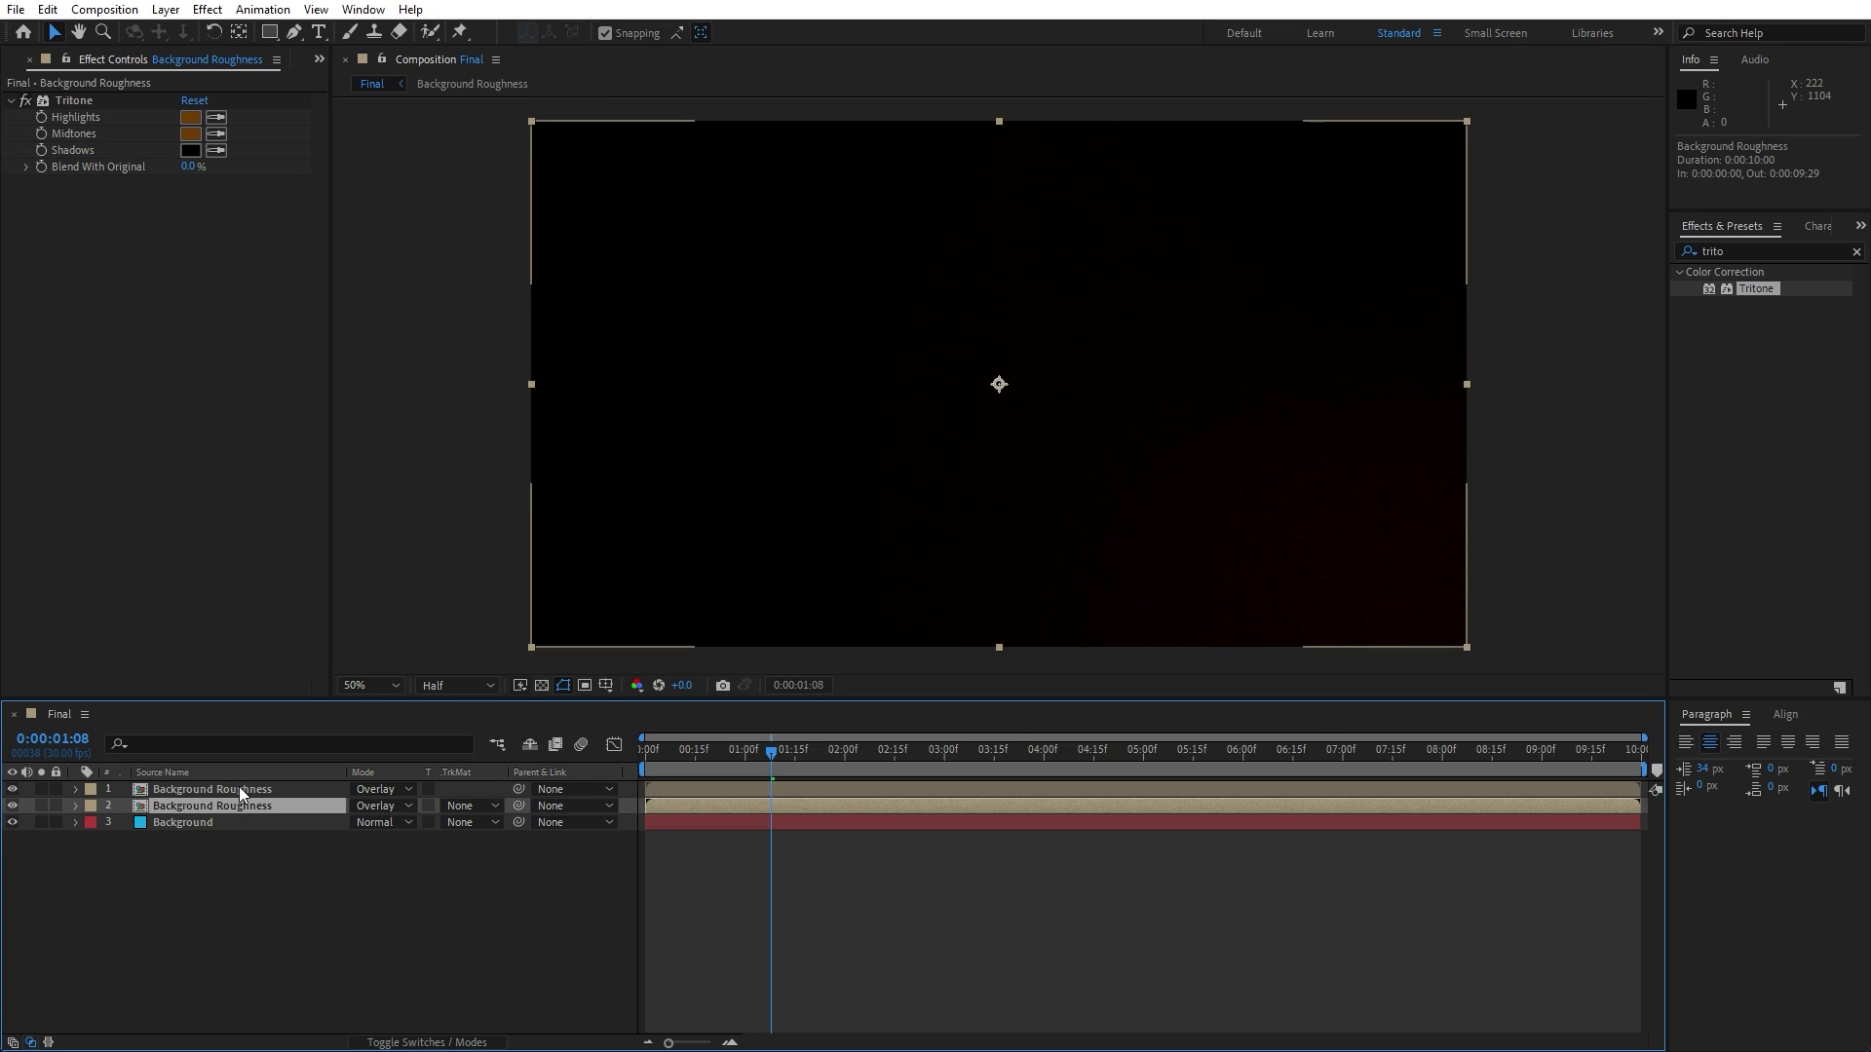
{"action": "left_click", "coordinate": [237, 788], "text": "shift"}
{"action": "left_click", "coordinate": [1751, 251]}
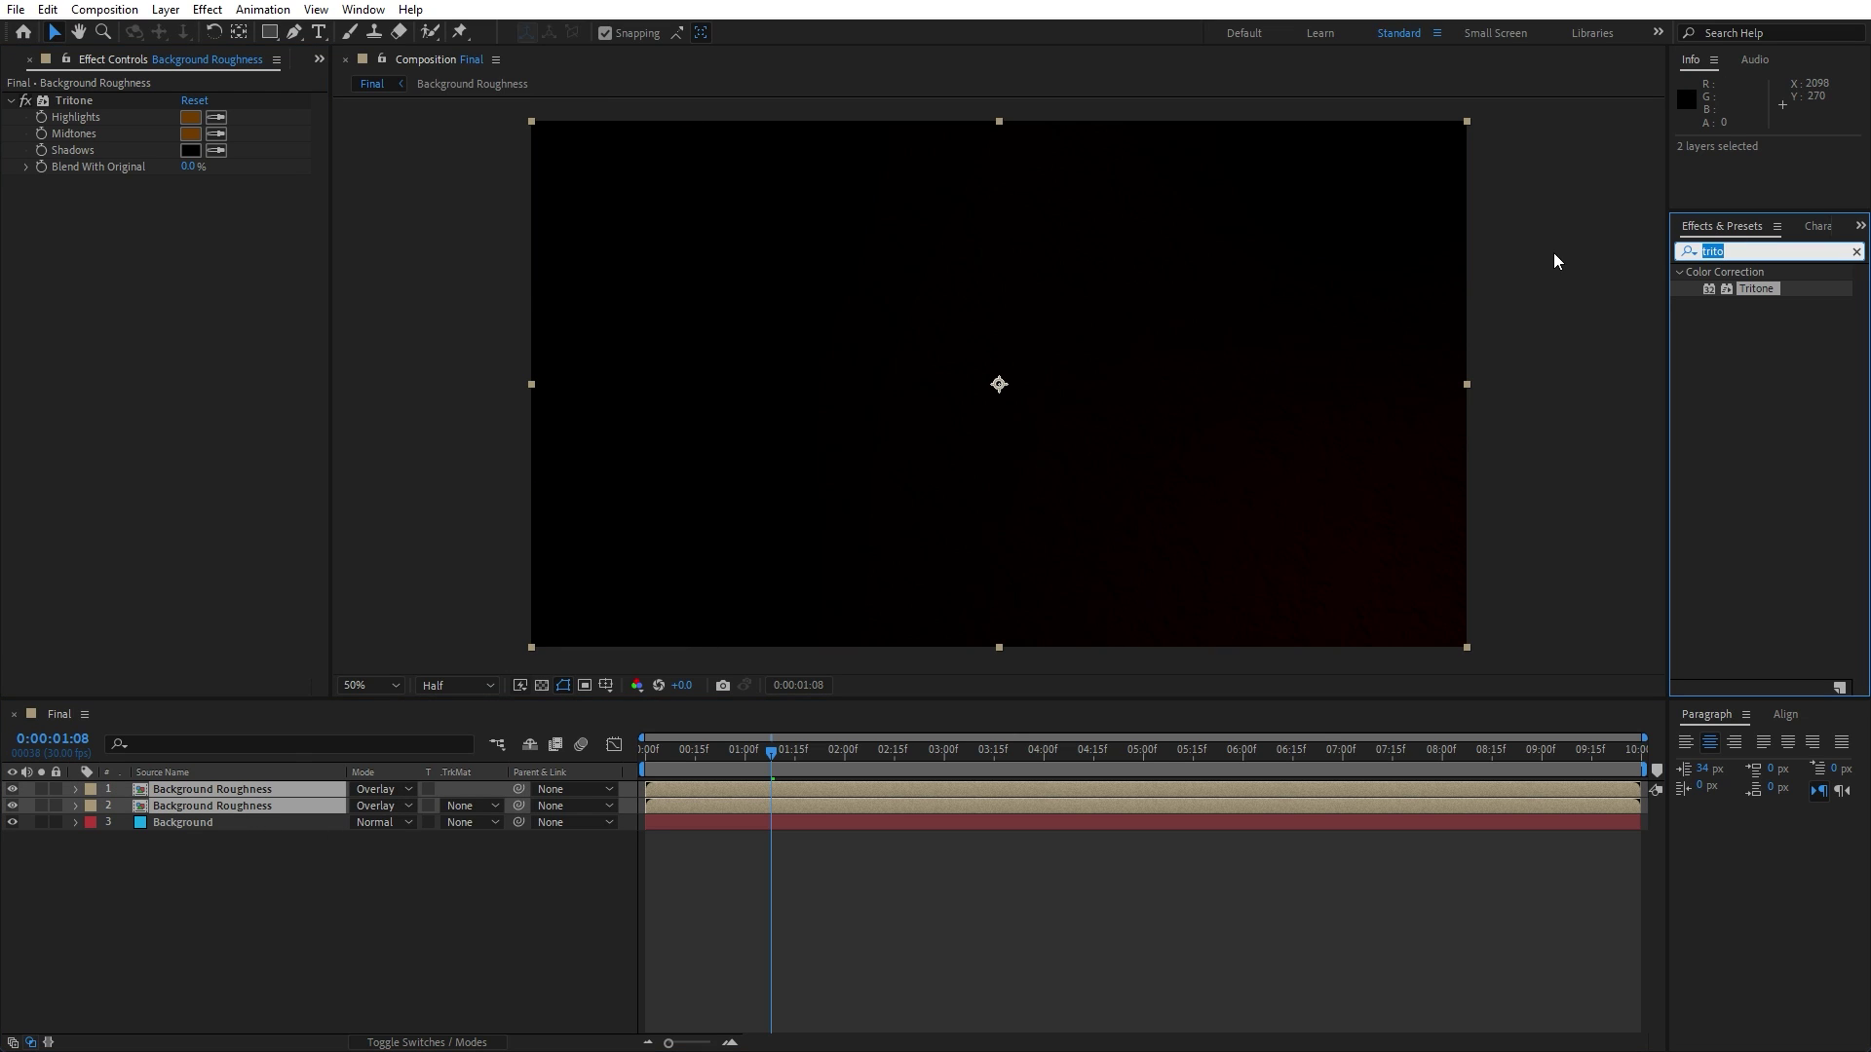
{"action": "type", "text": "unsha"}
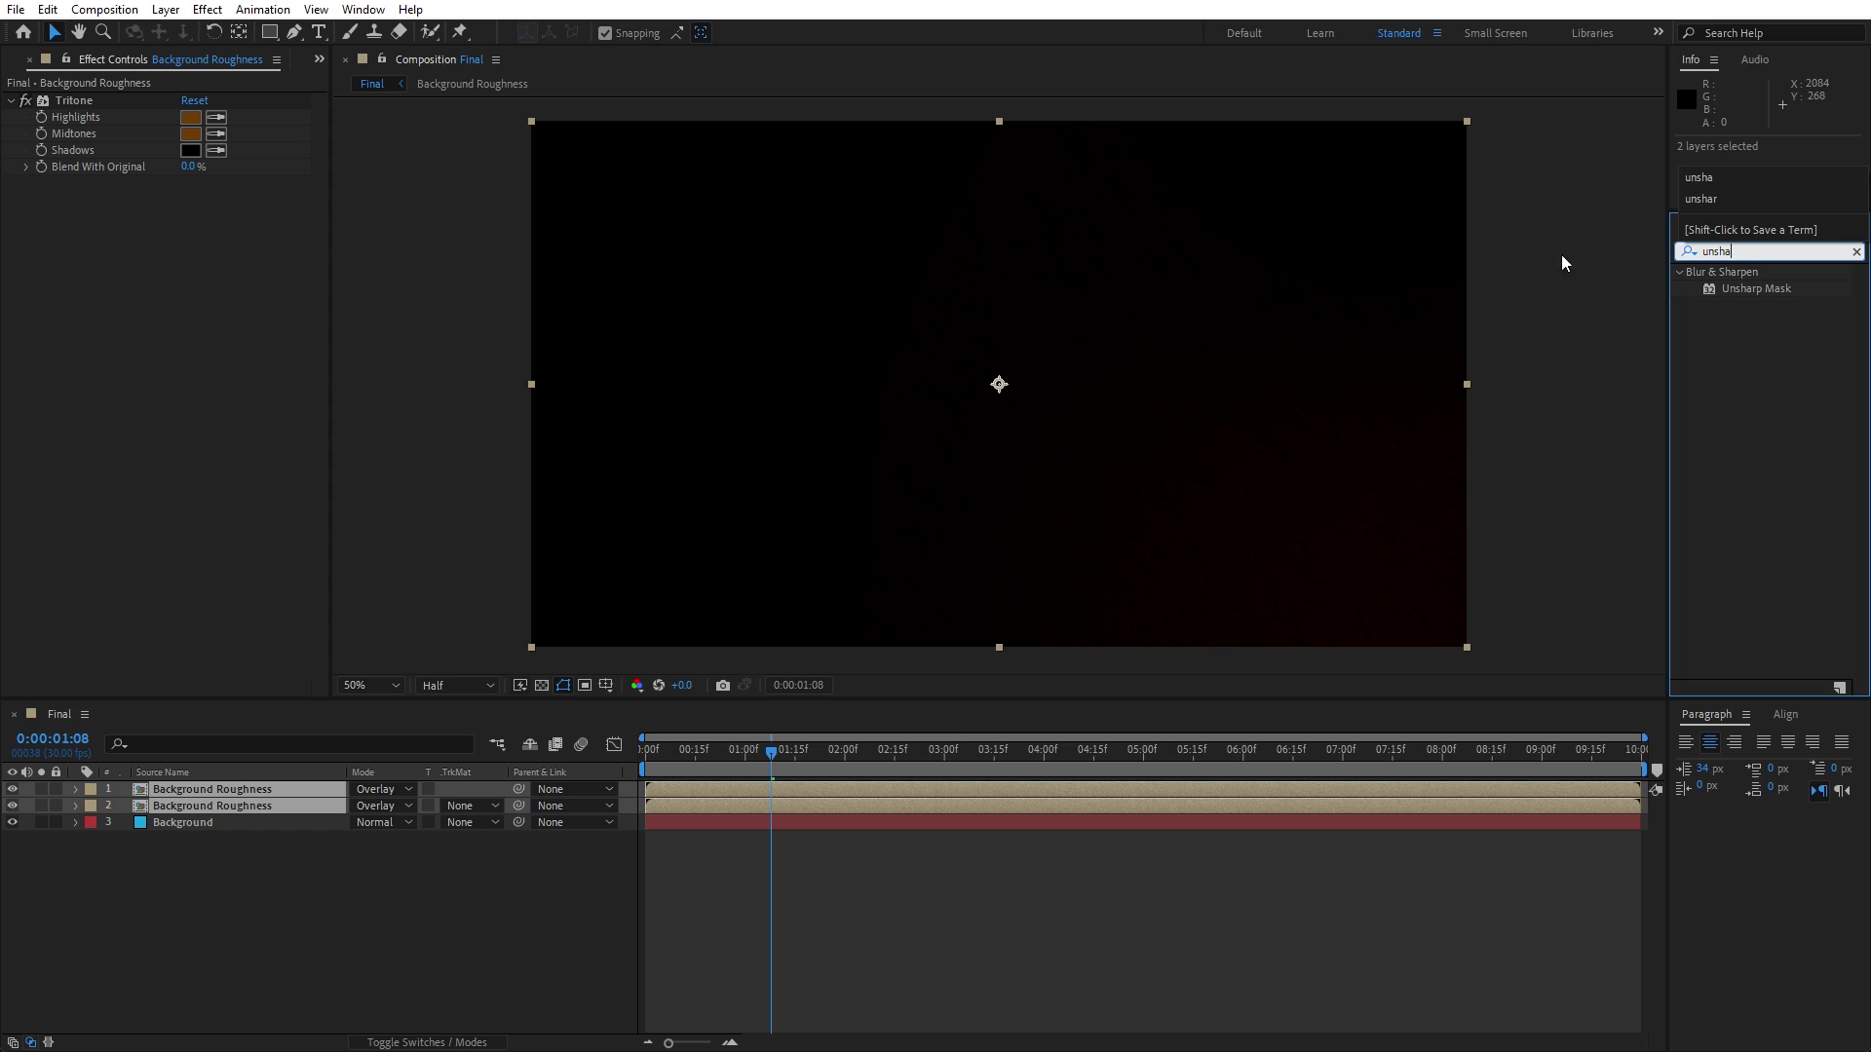
{"action": "double_click", "coordinate": [1759, 289]}
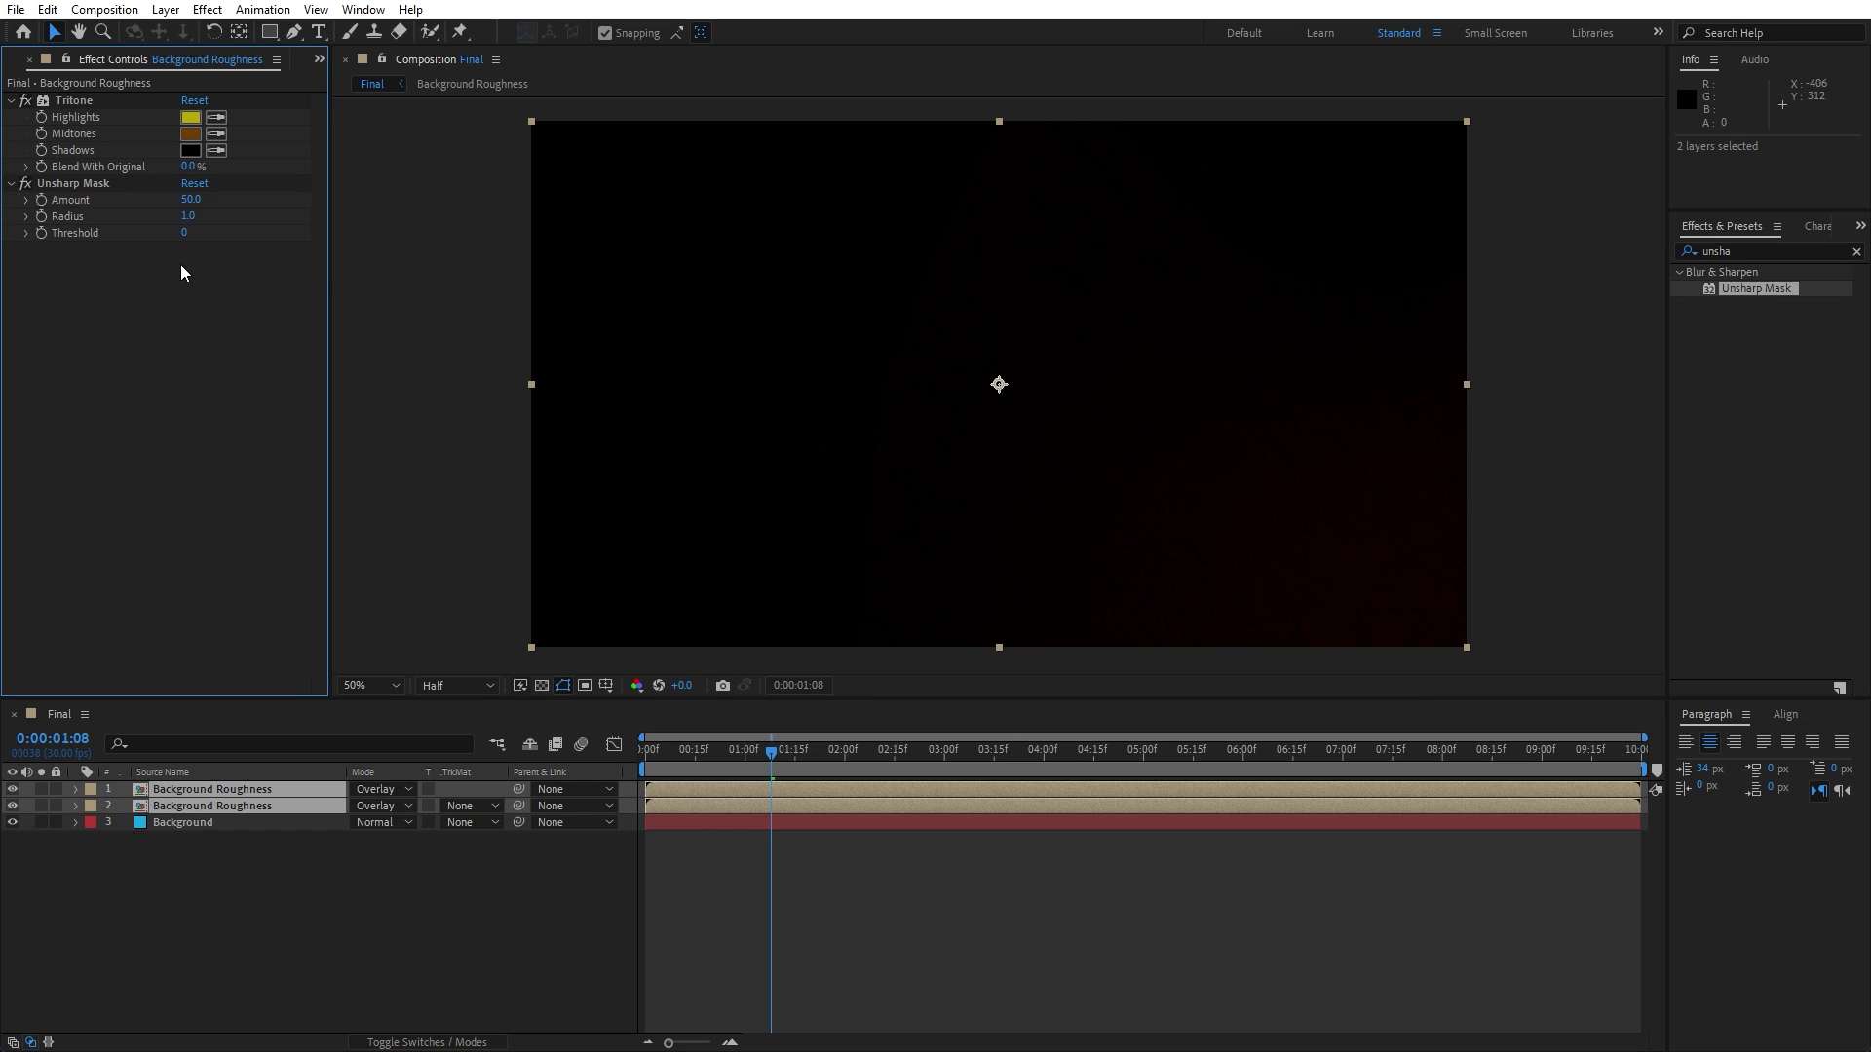
- Set the Unsharp Mask amount to 250 and radius to 3, then deselect the layers
{"action": "left_click", "coordinate": [191, 201]}
{"action": "type", "text": "250"}
{"action": "key", "text": "Return"}
{"action": "left_click", "coordinate": [188, 217]}
{"action": "type", "text": "3"}
{"action": "left_click", "coordinate": [335, 893]}
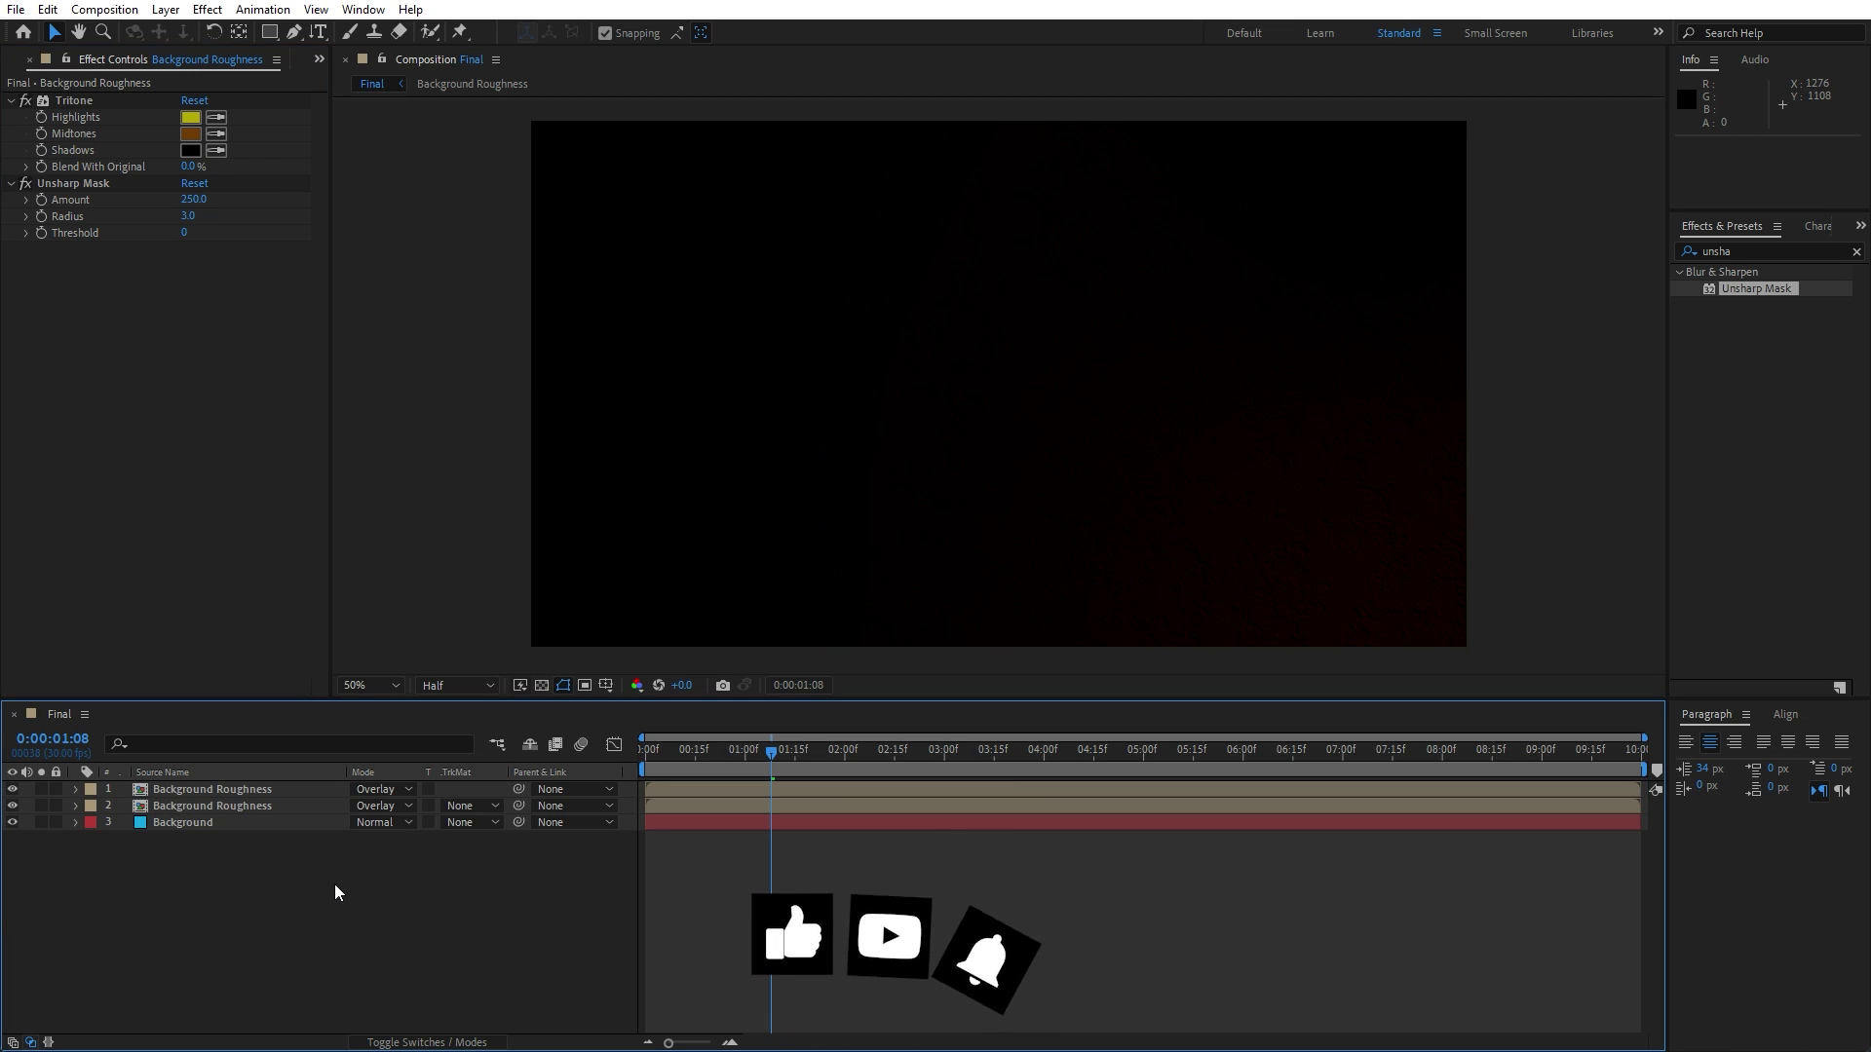
- Create a new 1920 x 1080 px solid layer named Particles in the Final composition
{"action": "right_click", "coordinate": [330, 880]}
{"action": "mouse_move", "coordinate": [424, 641]}
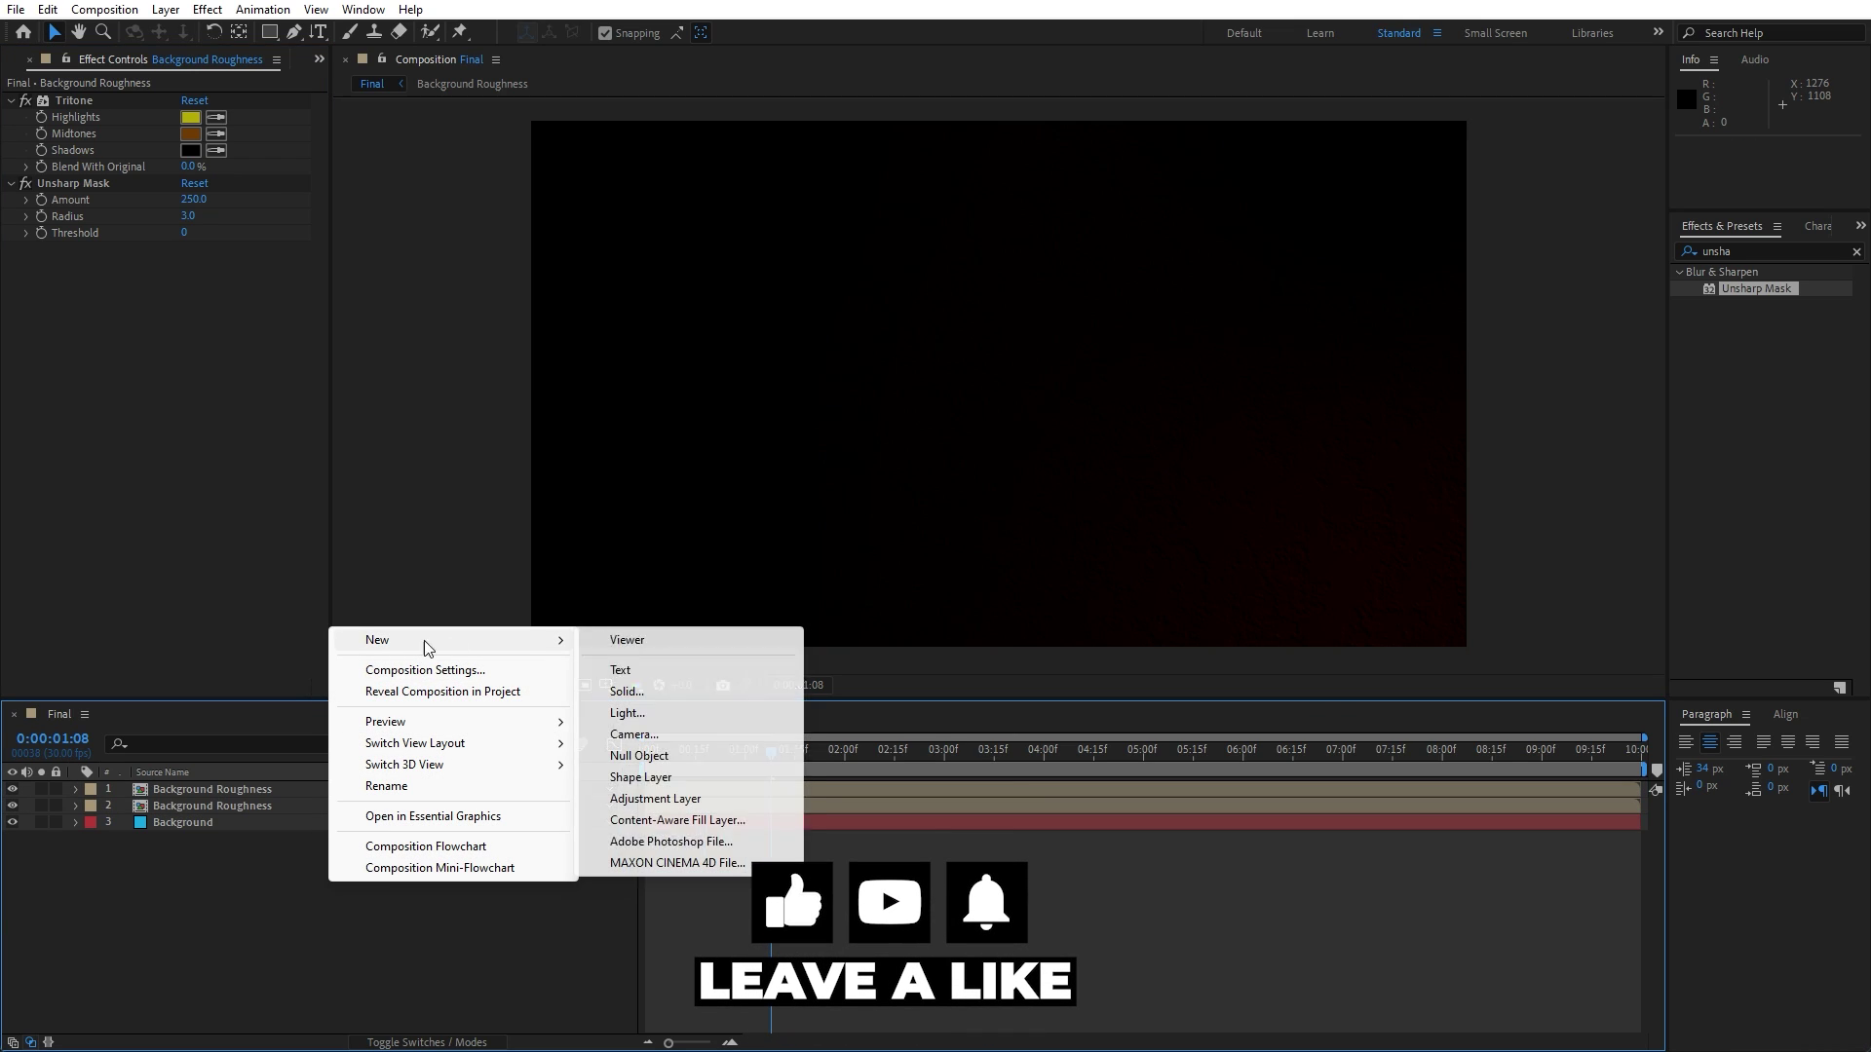
{"action": "left_click", "coordinate": [636, 693]}
{"action": "type", "text": "P"}
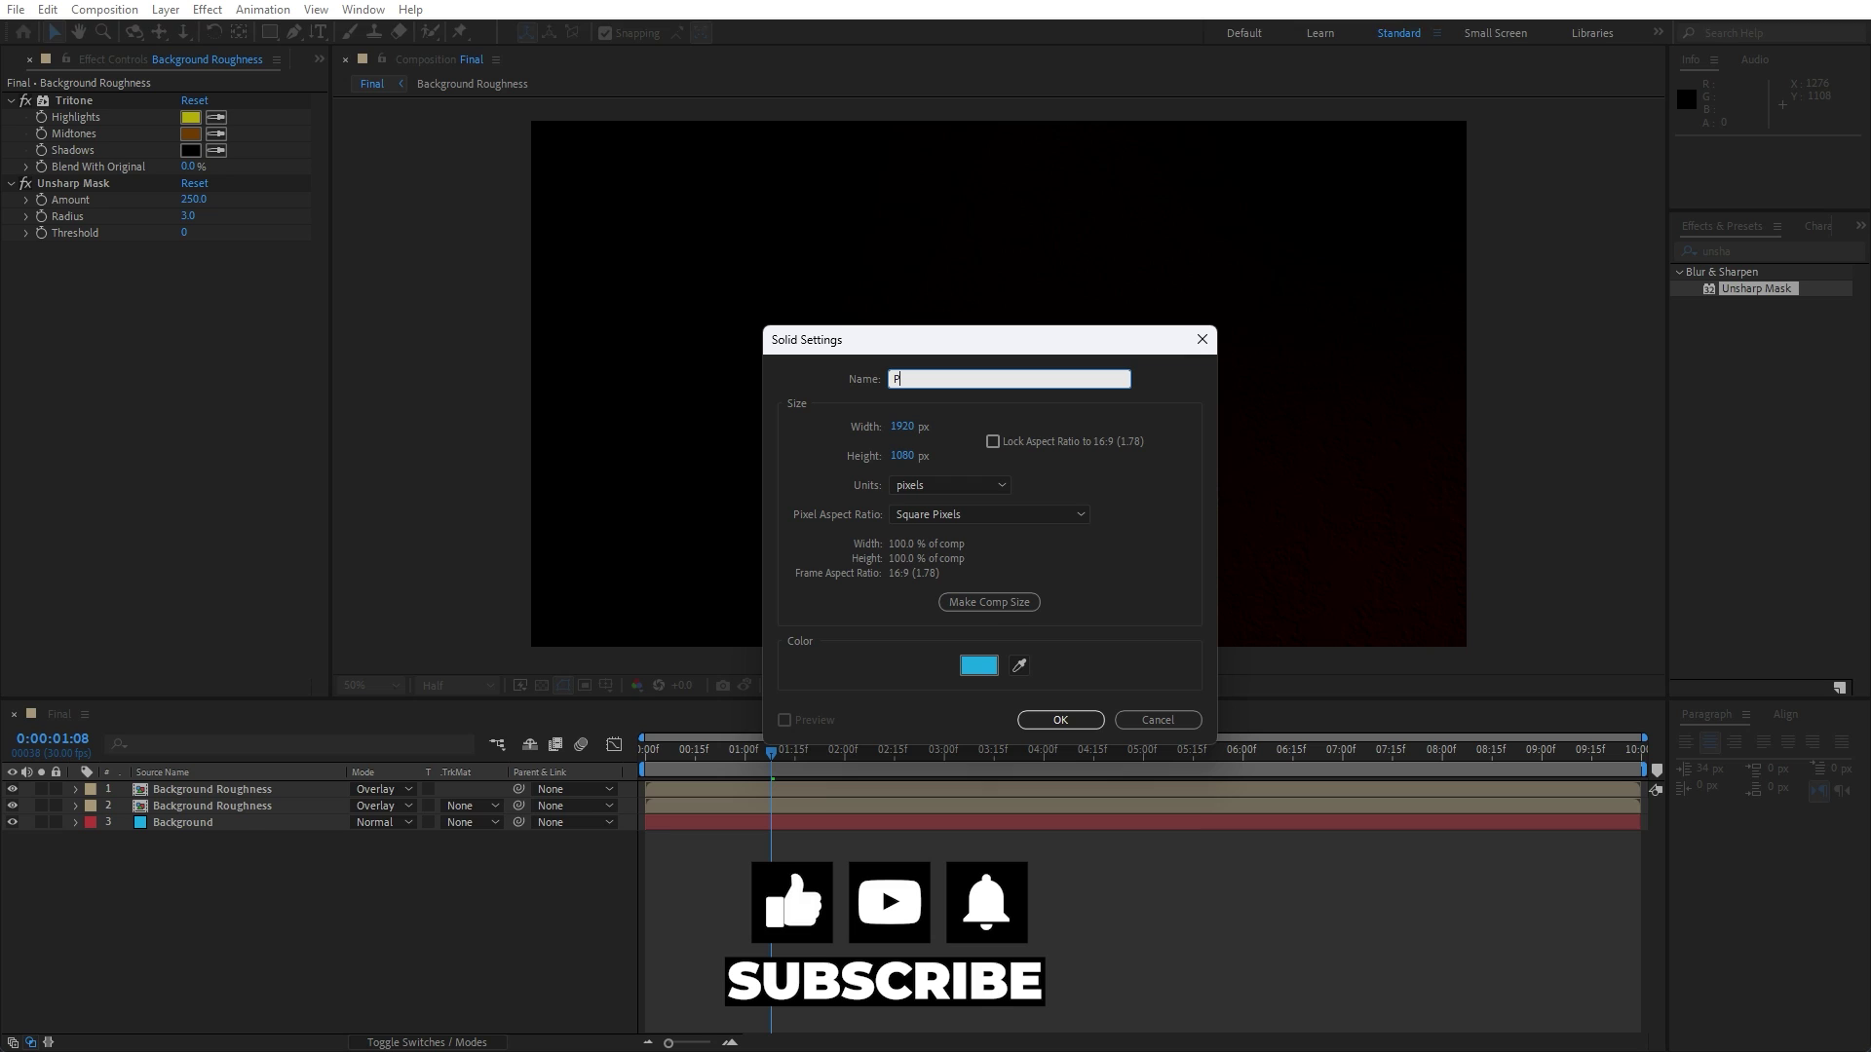
{"action": "type", "text": "articles"}
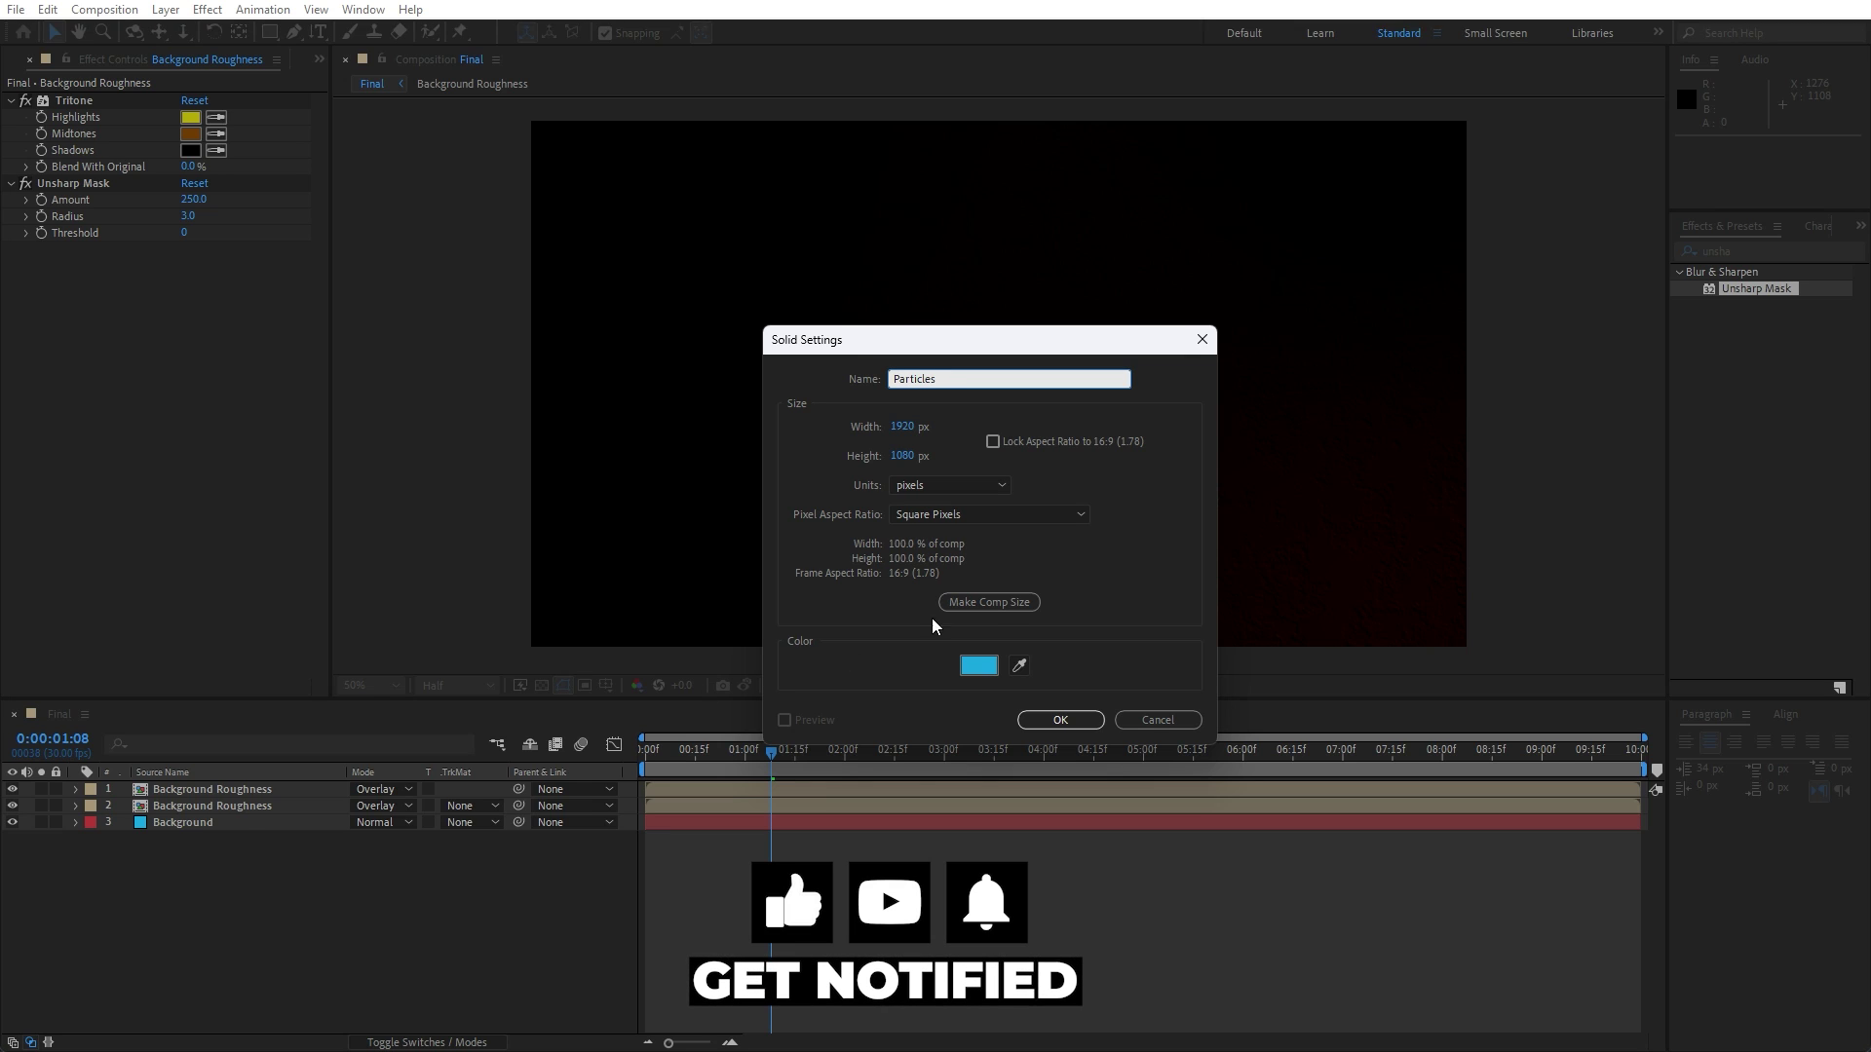
{"action": "left_click", "coordinate": [1060, 720]}
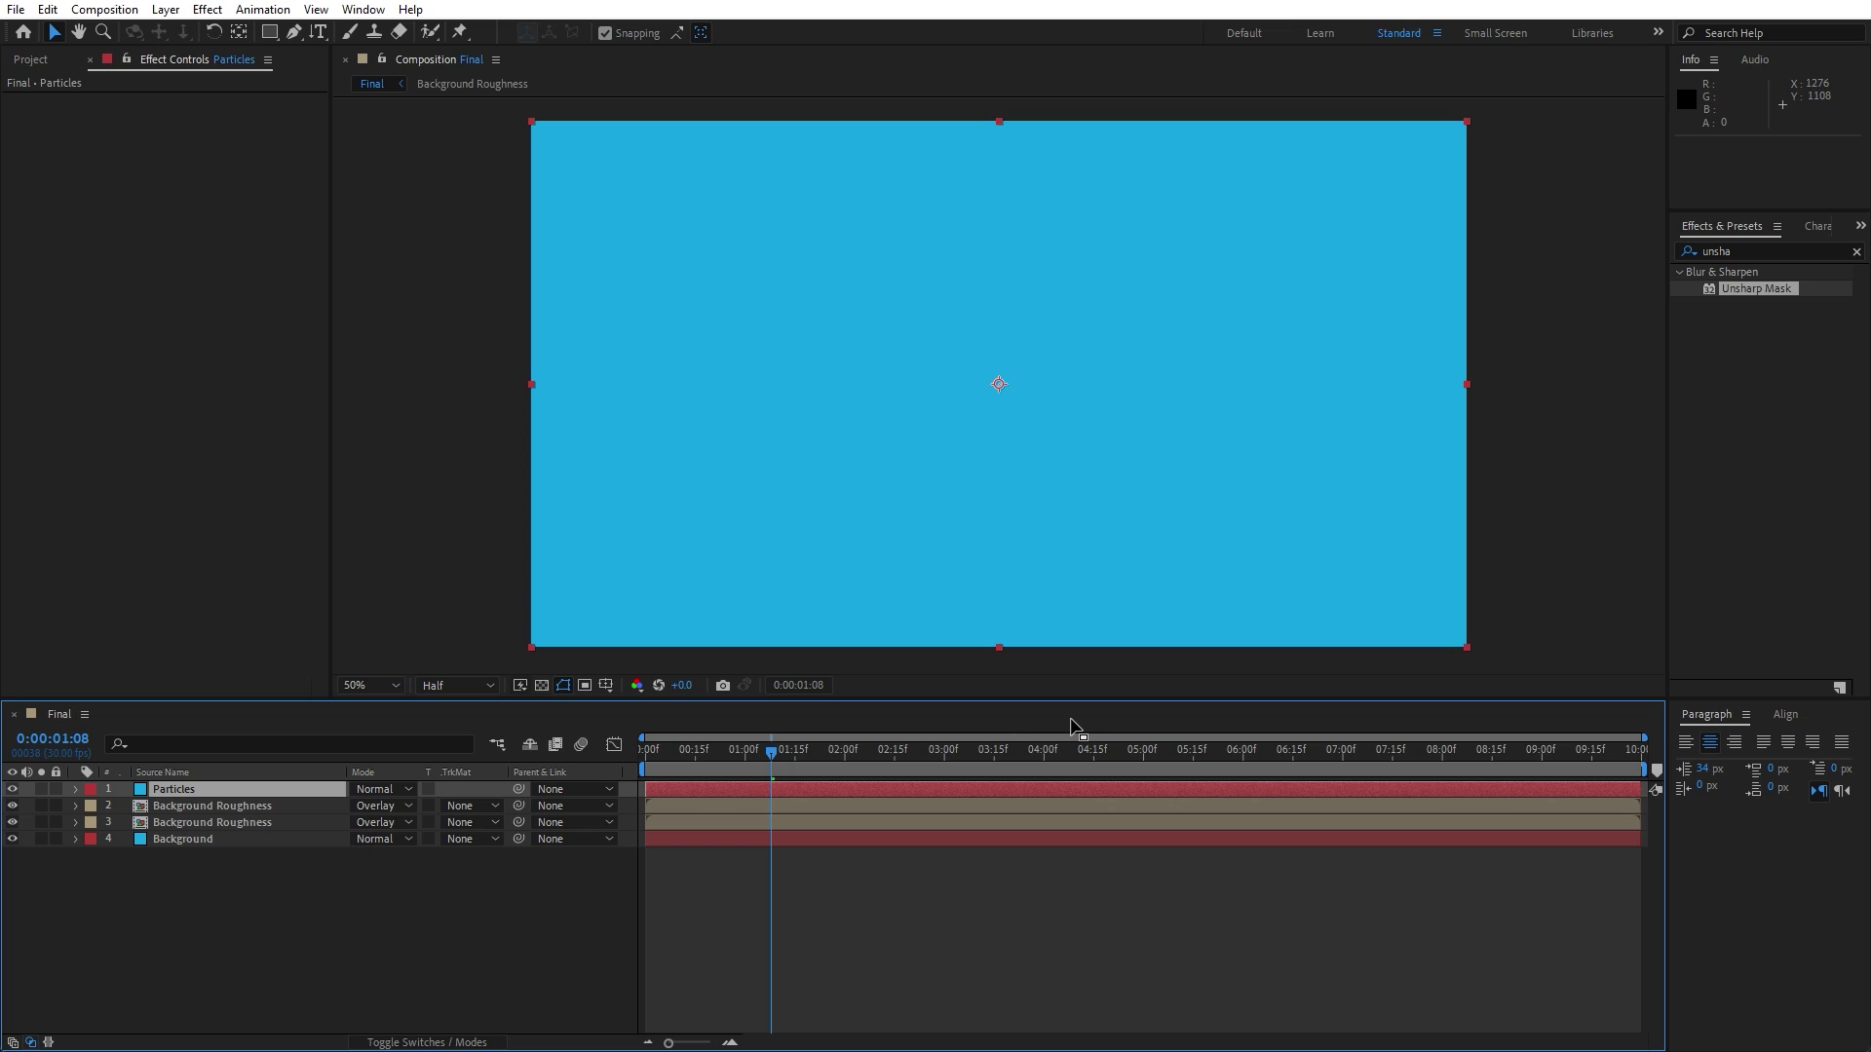
- Apply CC Particle World to the Particles layer and set its longevity to 7 seconds
{"action": "left_click", "coordinate": [1754, 251]}
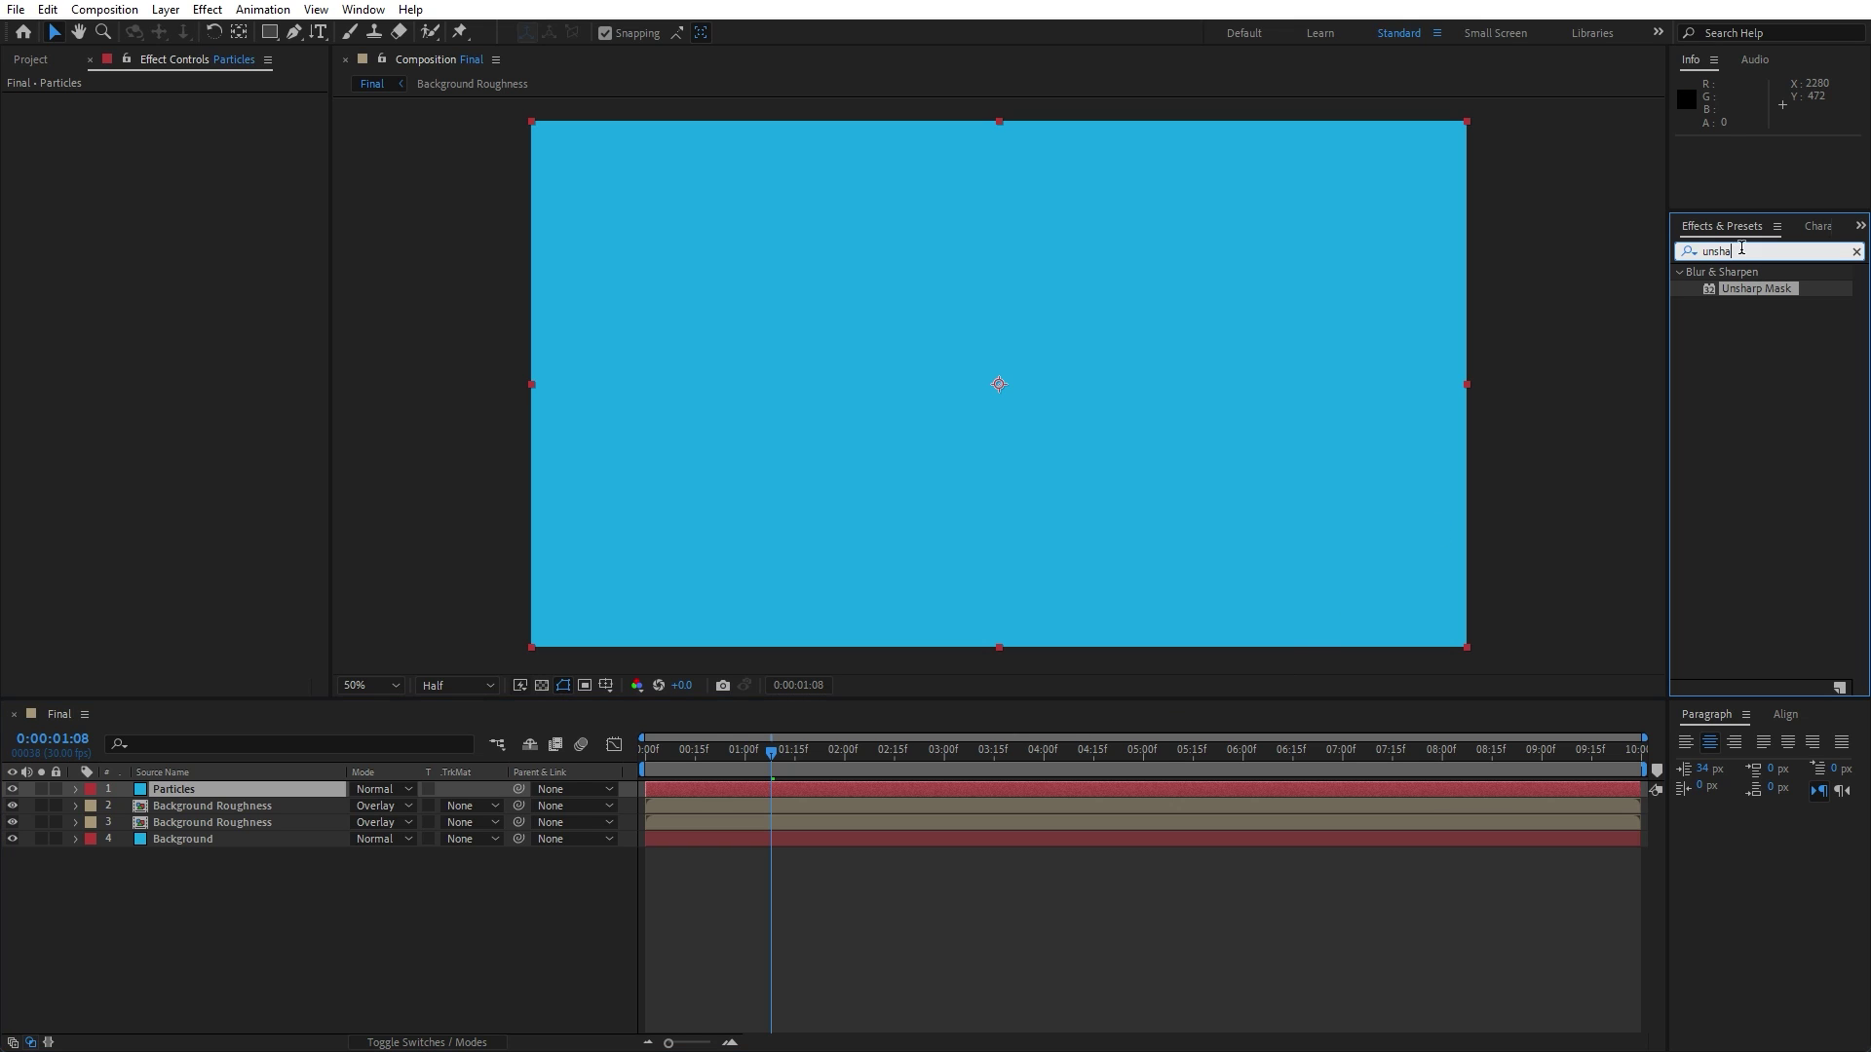
{"action": "type", "text": "cc part"}
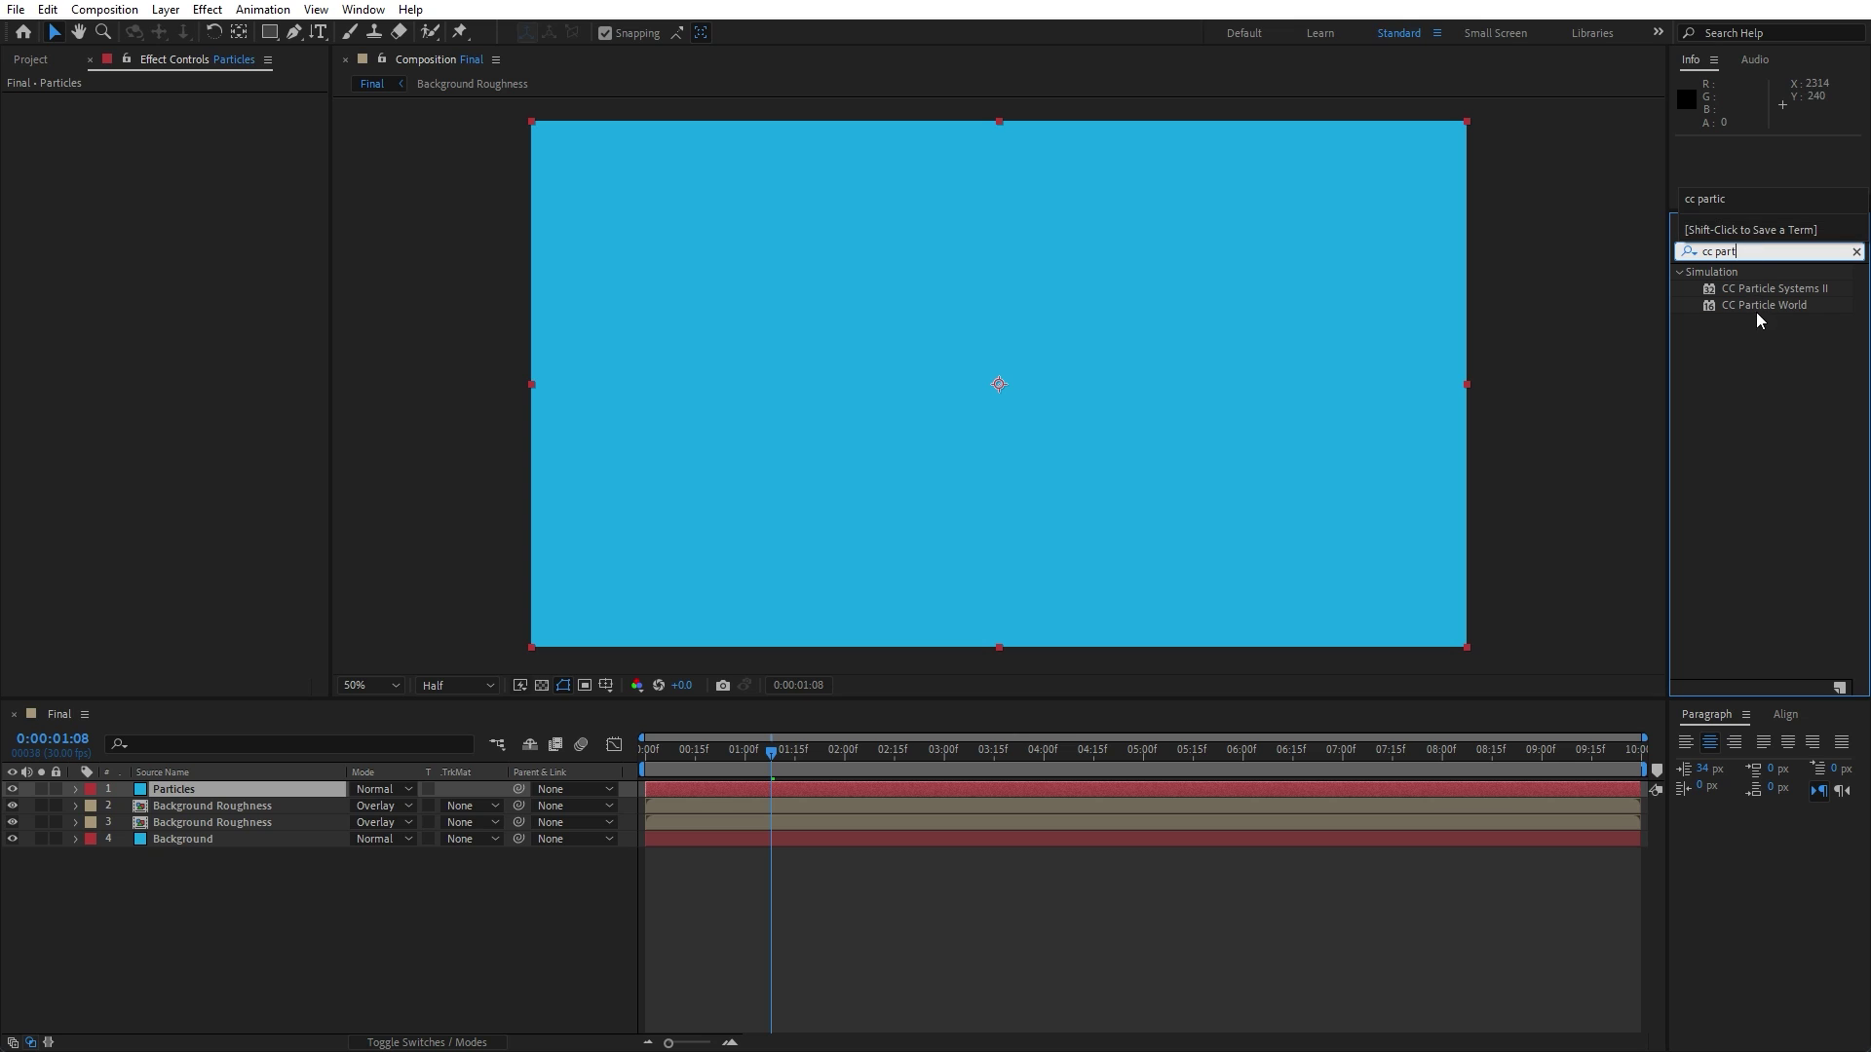
{"action": "left_click_drag", "start_coordinate": [1758, 307], "coordinate": [259, 791]}
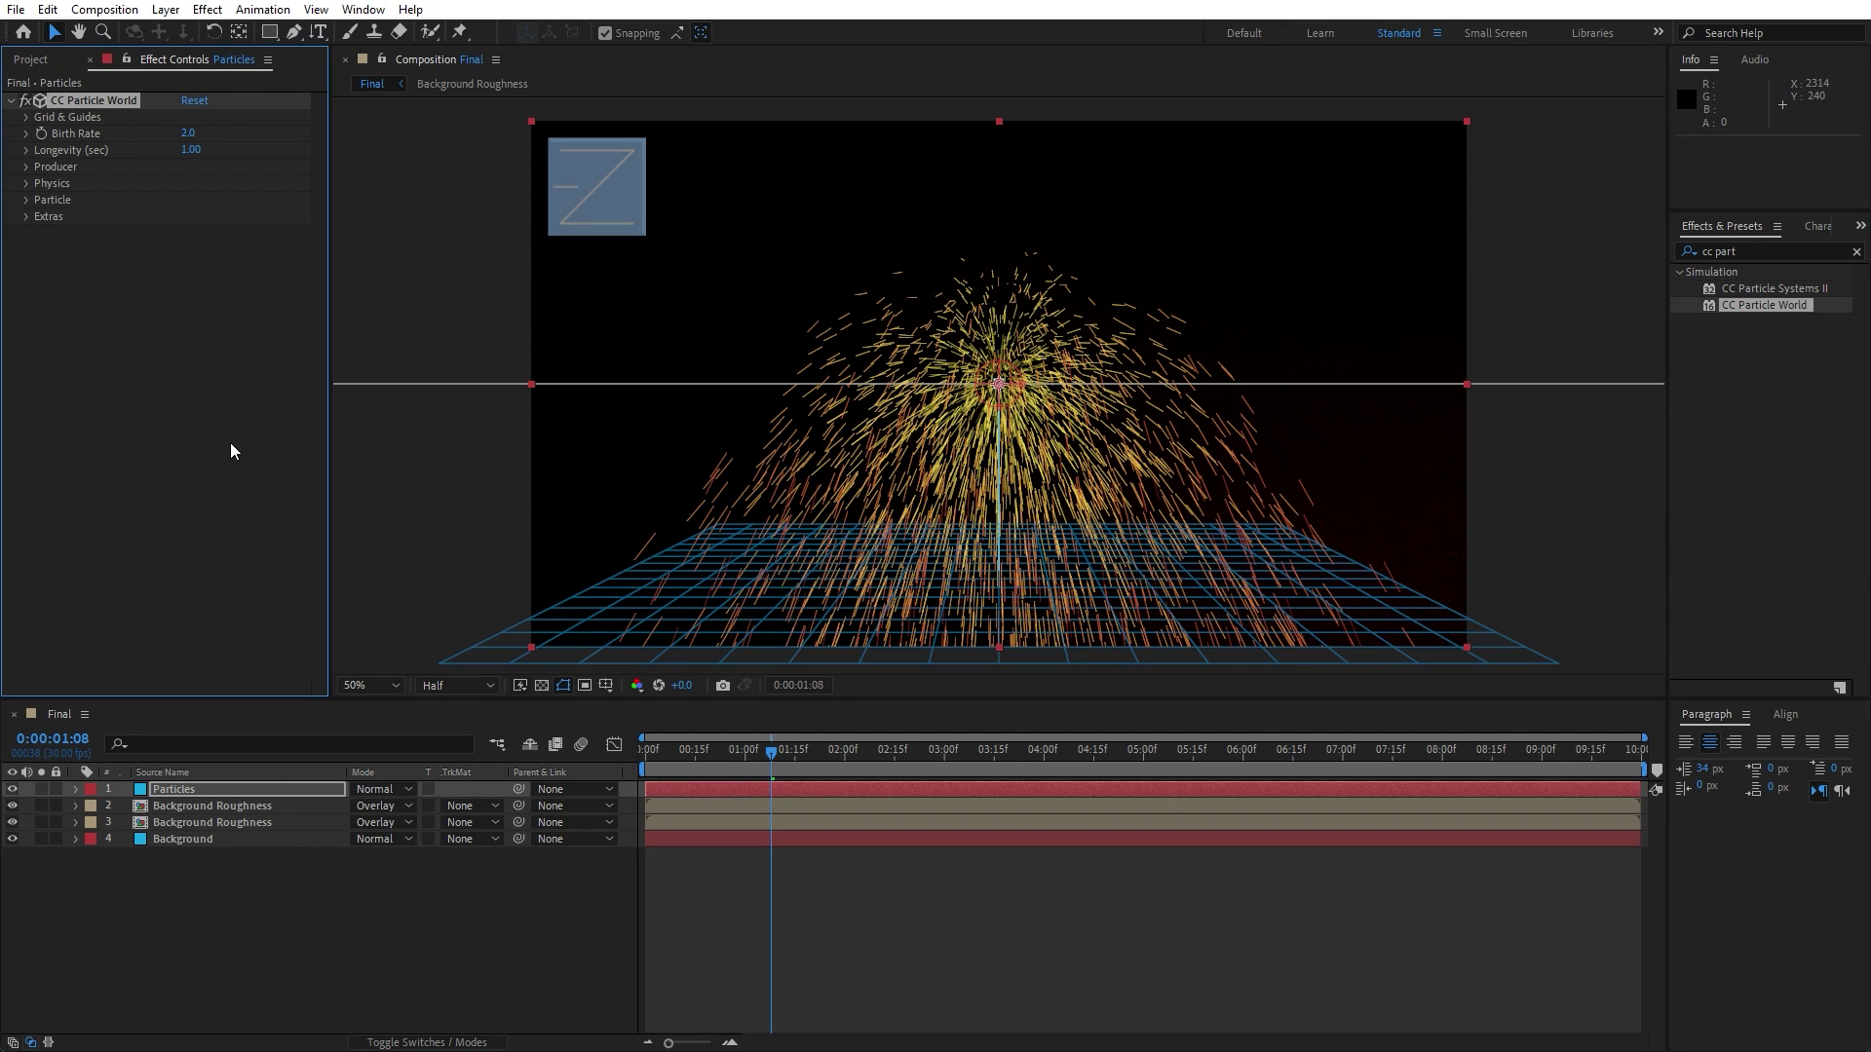
{"action": "left_click", "coordinate": [190, 150]}
{"action": "left_click", "coordinate": [208, 284]}
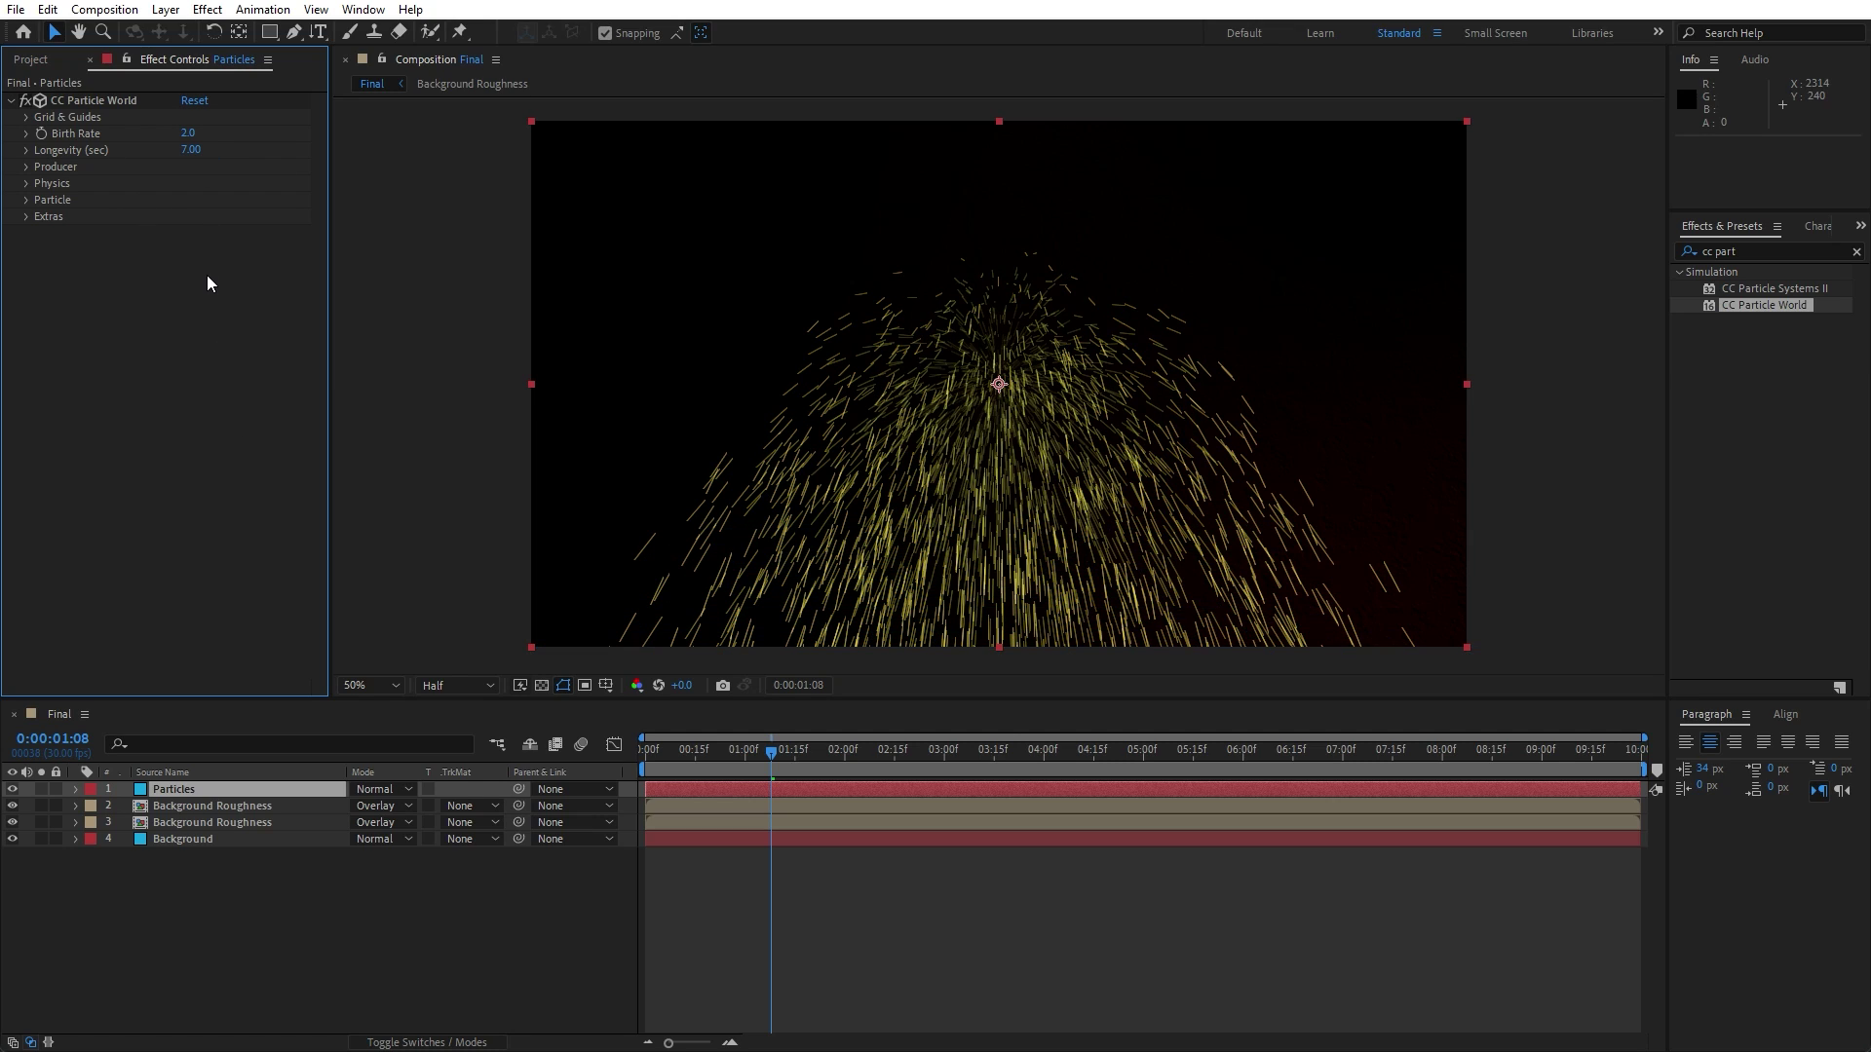
- Set the CC Particle World producer's Position X to 0.05 and Position Y to 0.42
{"action": "left_click", "coordinate": [27, 166]}
{"action": "left_click", "coordinate": [195, 183]}
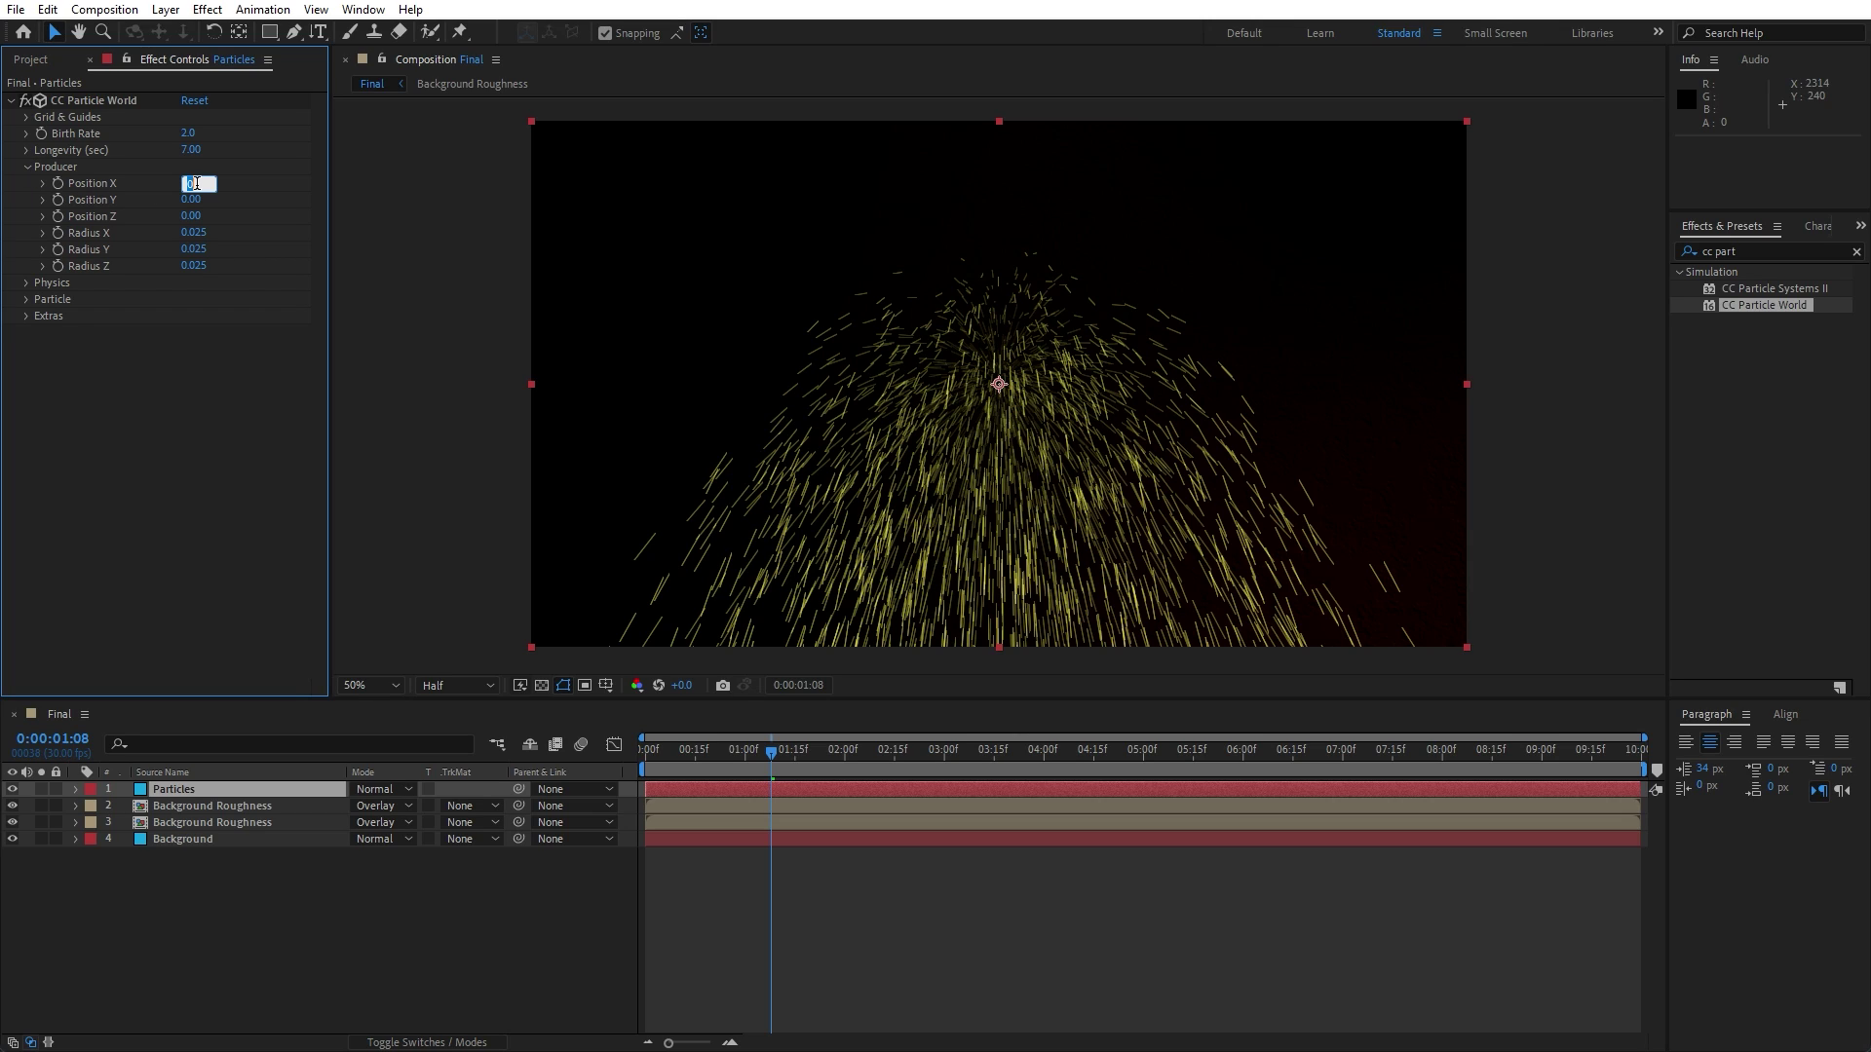
{"action": "type", "text": "0"}
{"action": "left_click", "coordinate": [195, 200]}
{"action": "type", "text": "0"}
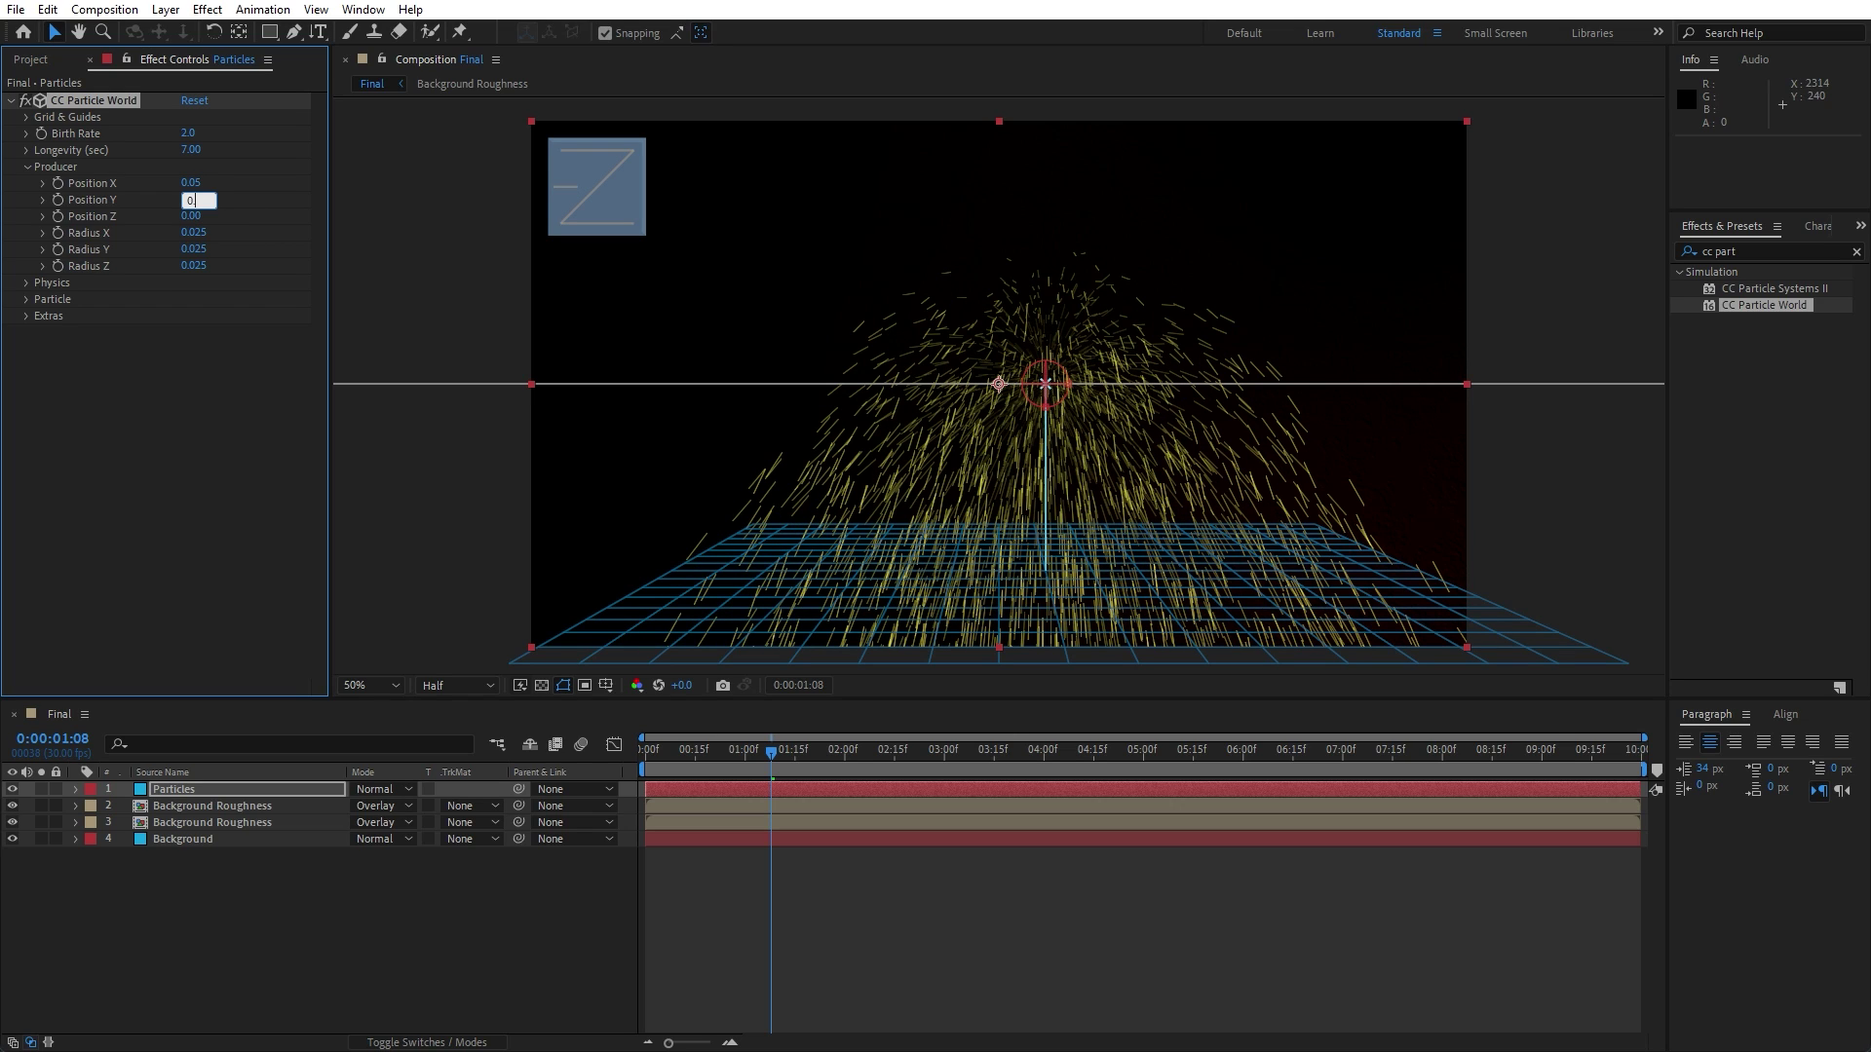
{"action": "type", "text": ".42"}
{"action": "left_click", "coordinate": [172, 293]}
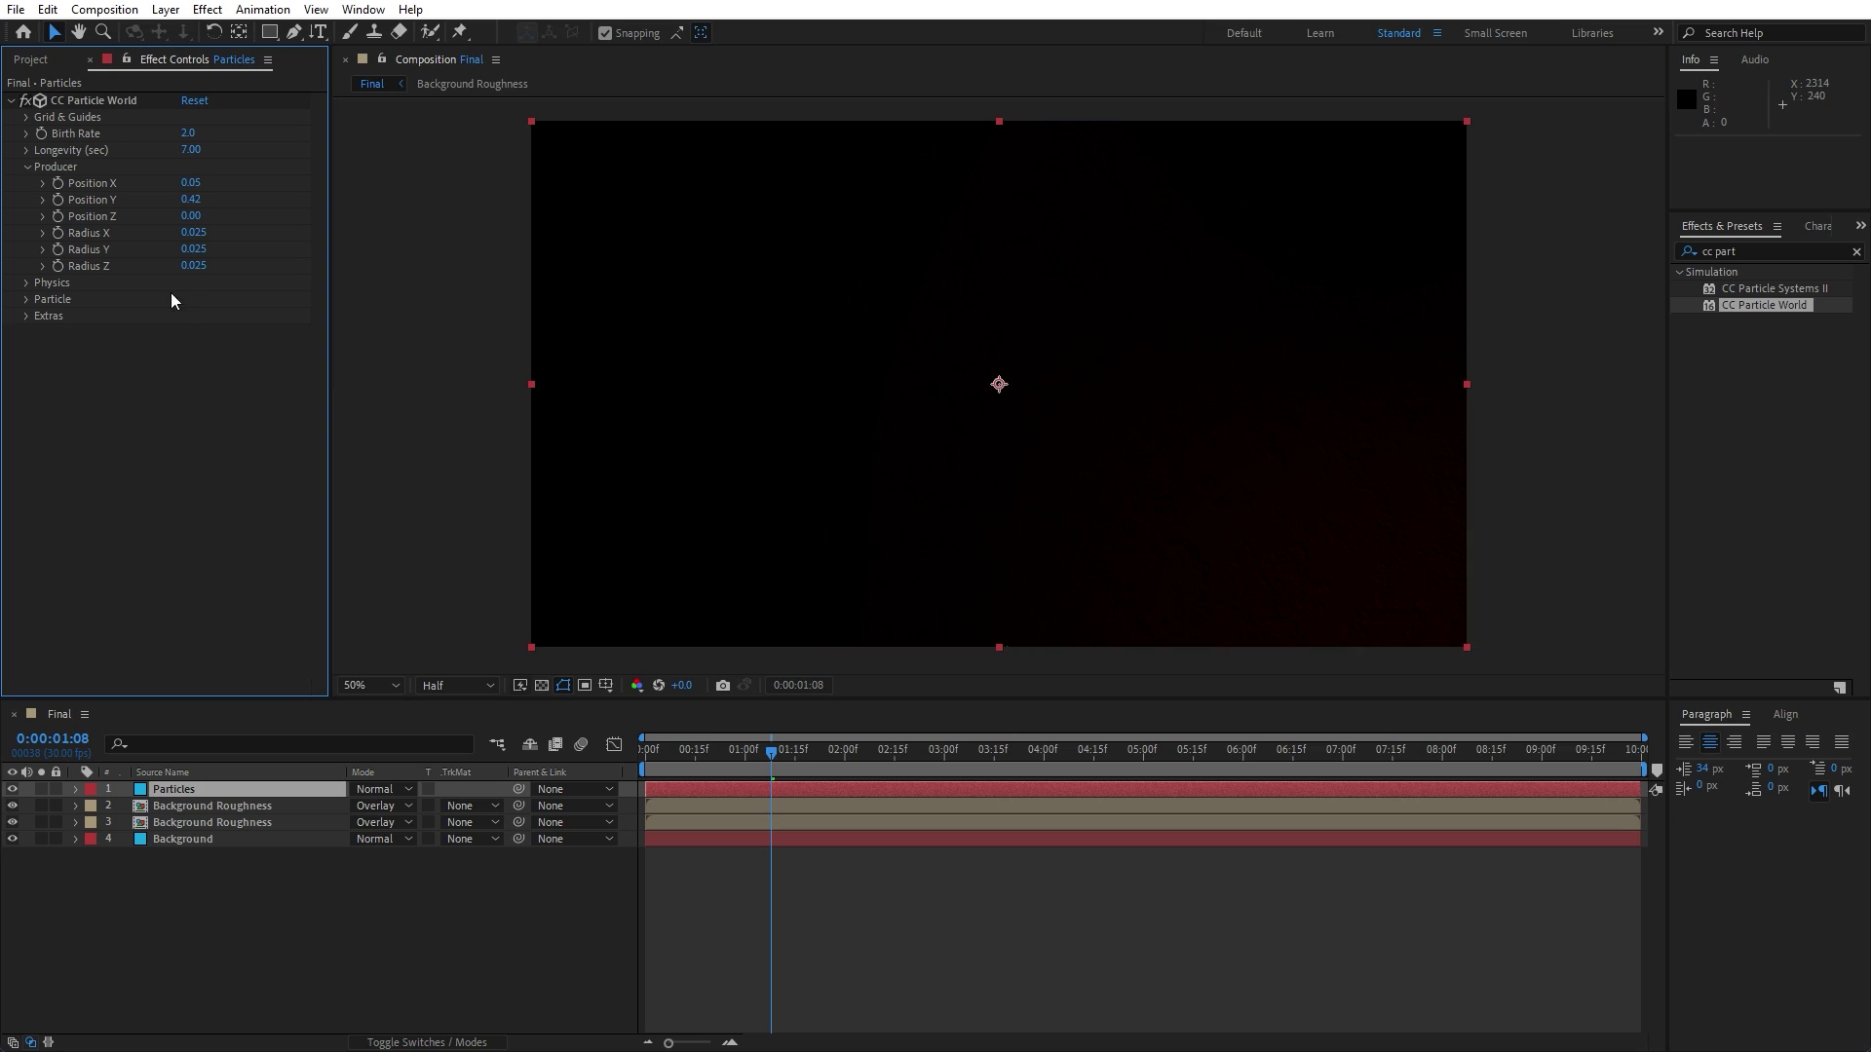
- Set the producer's Radius X and Radius Y to 1 and Radius Z to 1.2
{"action": "left_click", "coordinate": [197, 233]}
{"action": "type", "text": "1"}
{"action": "left_click", "coordinate": [200, 251]}
{"action": "type", "text": "1"}
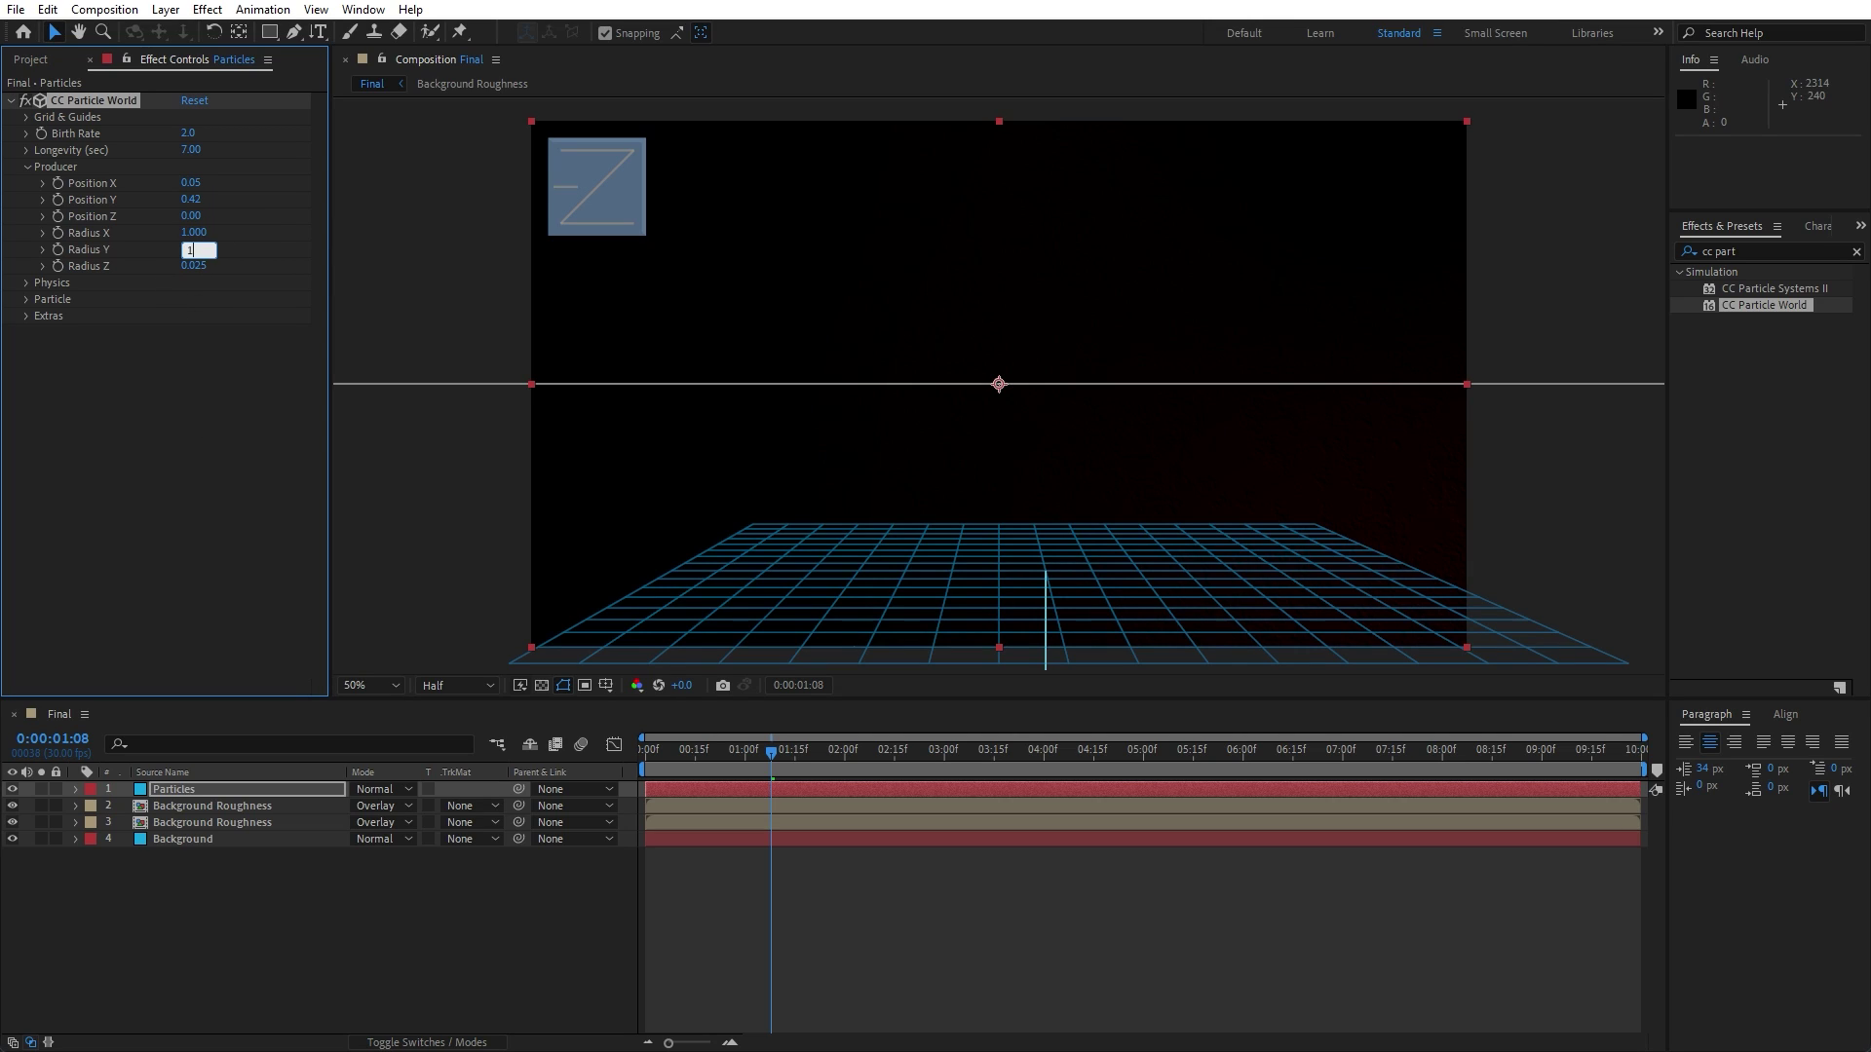
{"action": "left_click", "coordinate": [208, 341]}
{"action": "left_click", "coordinate": [194, 266]}
{"action": "type", "text": "1"}
{"action": "key", "text": "Return"}
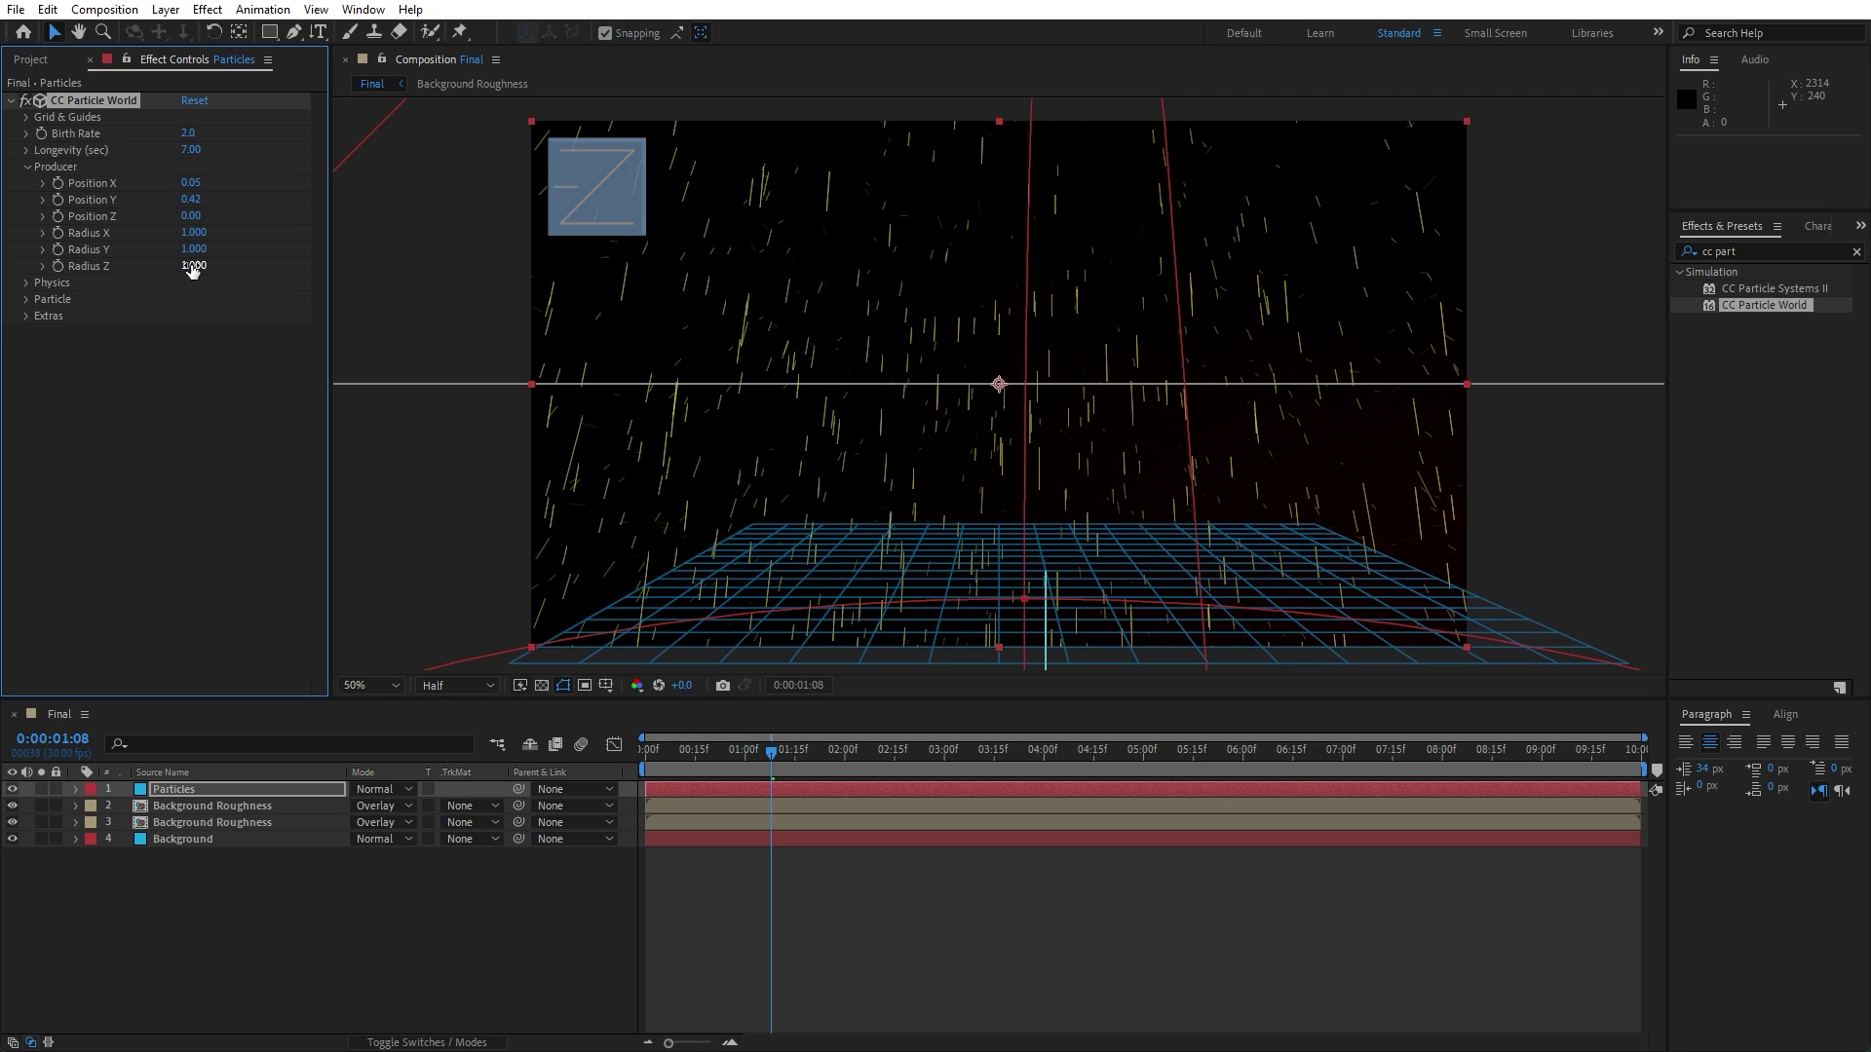
{"action": "left_click", "coordinate": [192, 267]}
{"action": "type", "text": "1.2"}
{"action": "left_click", "coordinate": [178, 411]}
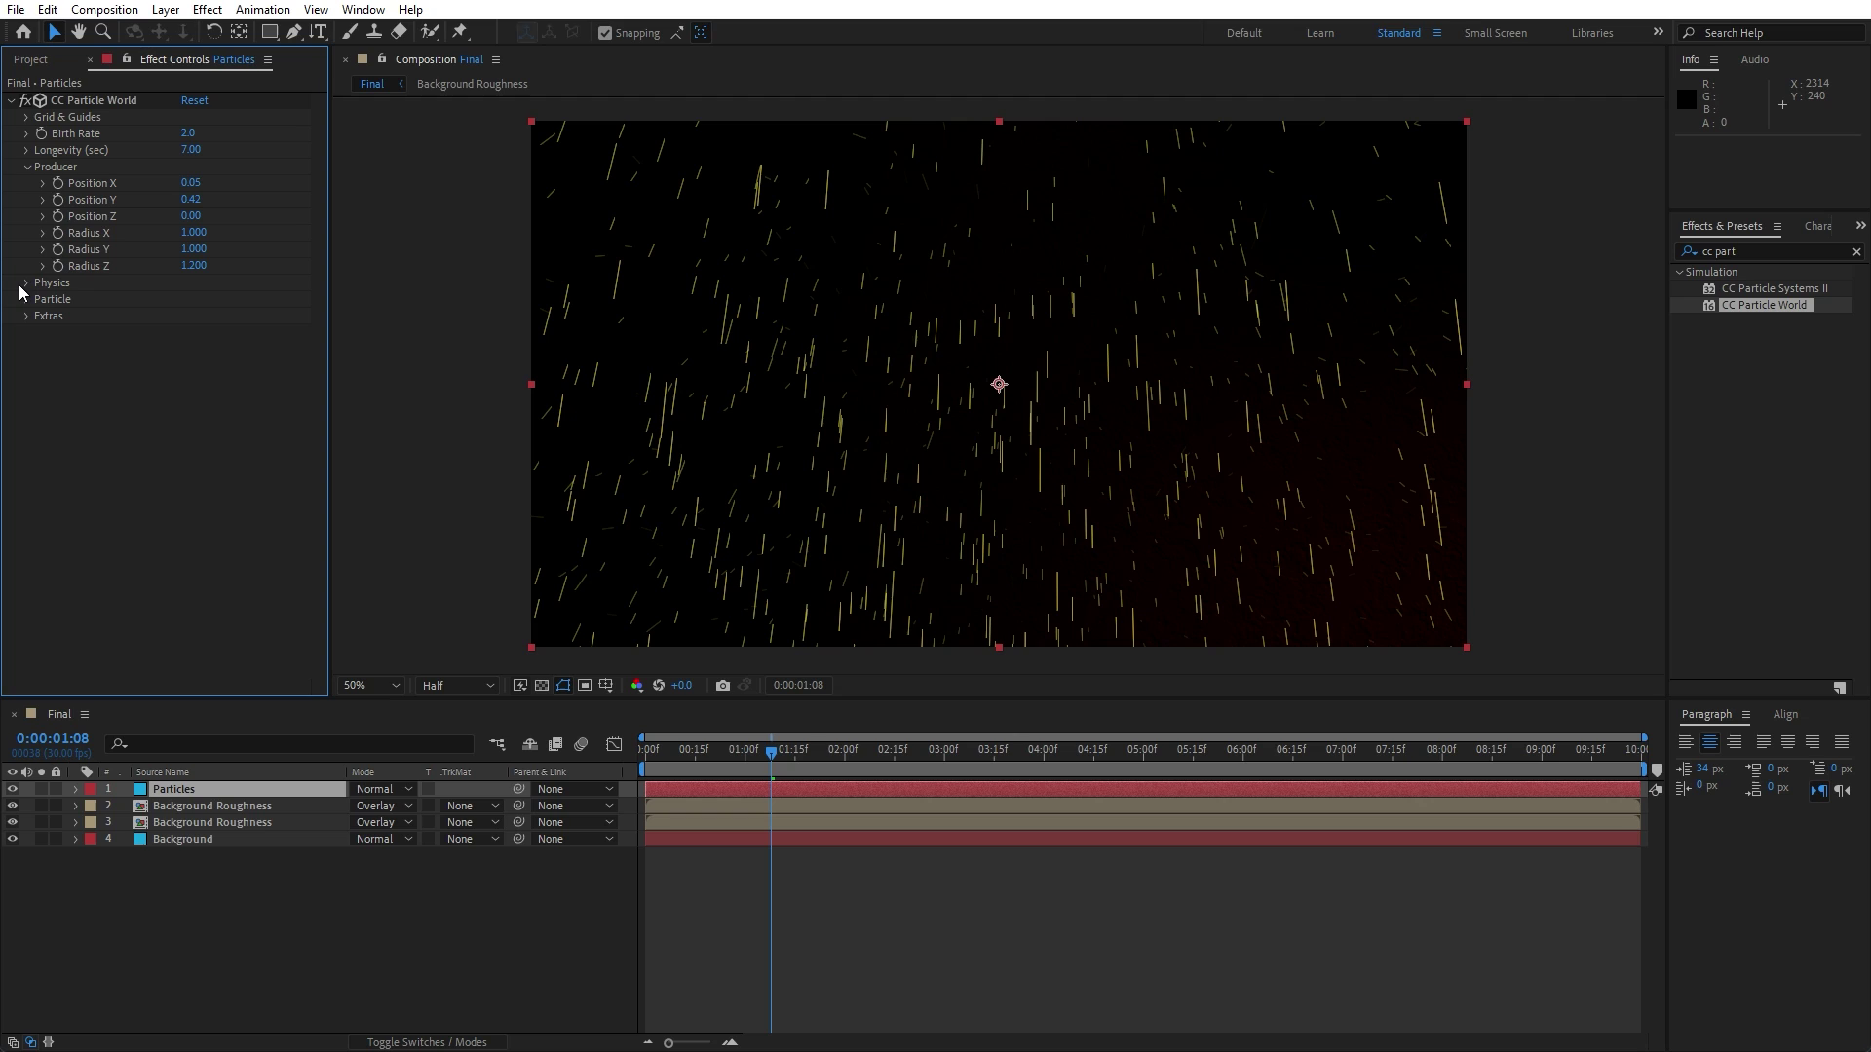
- Set the CC Particle World physics animation to Twirl and the velocity to 0.2
{"action": "left_click", "coordinate": [26, 283]}
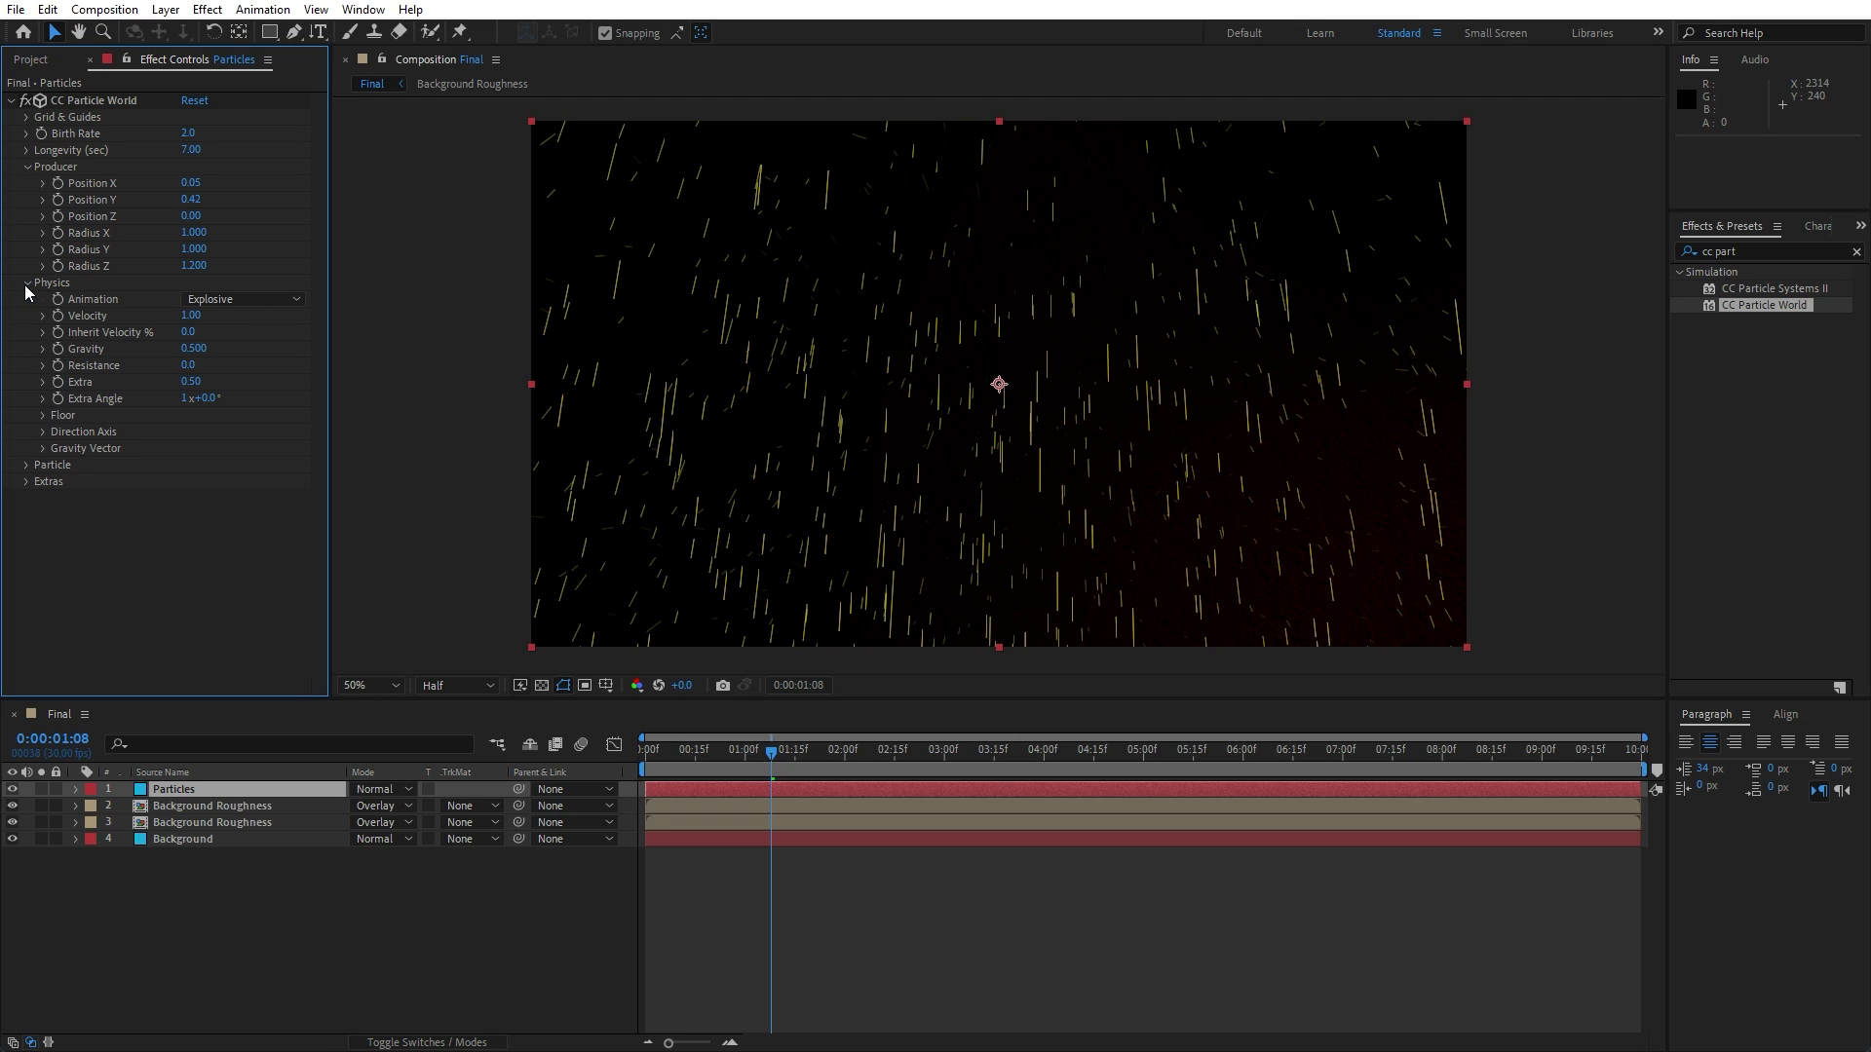
{"action": "left_click", "coordinate": [220, 308]}
{"action": "left_click", "coordinate": [244, 417]}
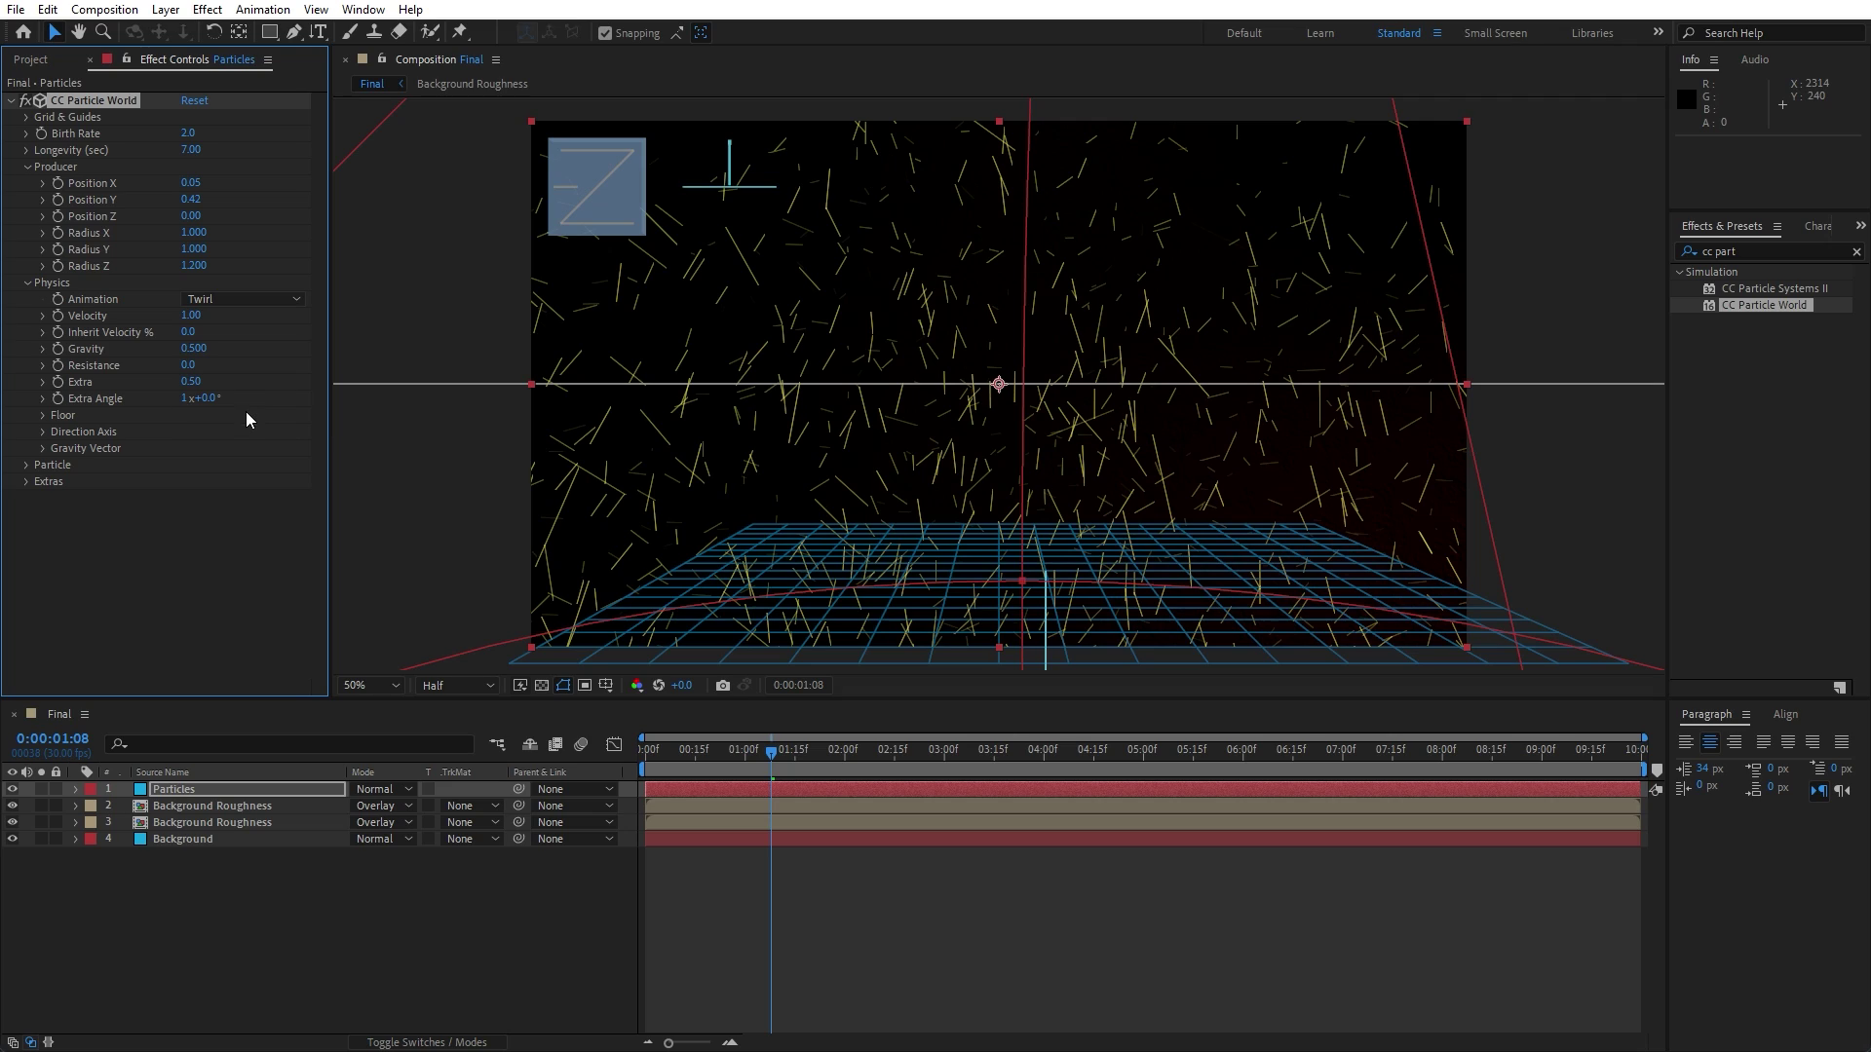
{"action": "left_click", "coordinate": [191, 316]}
{"action": "type", "text": "0.2"}
{"action": "left_click", "coordinate": [234, 526]}
- Set the CC Particle World gravity to -0.01
{"action": "left_click", "coordinate": [198, 347]}
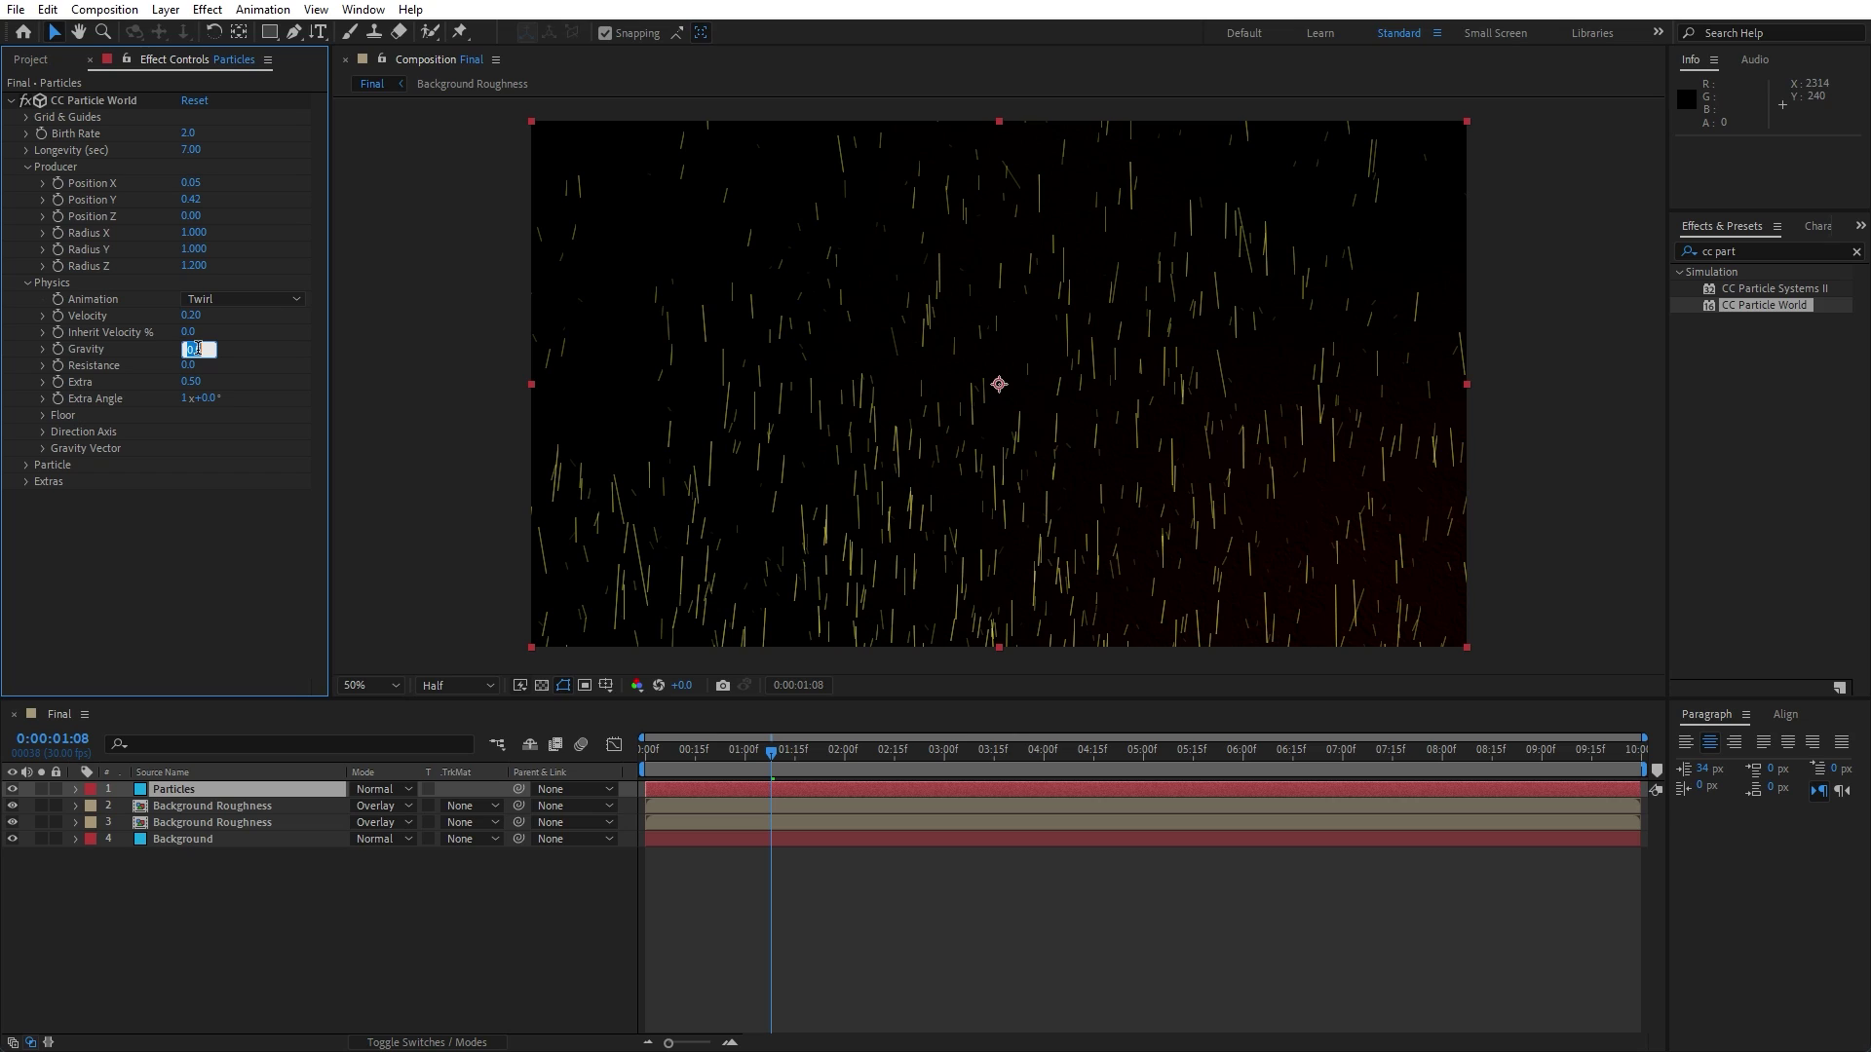
{"action": "type", "text": "-0.01"}
{"action": "left_click", "coordinate": [218, 529]}
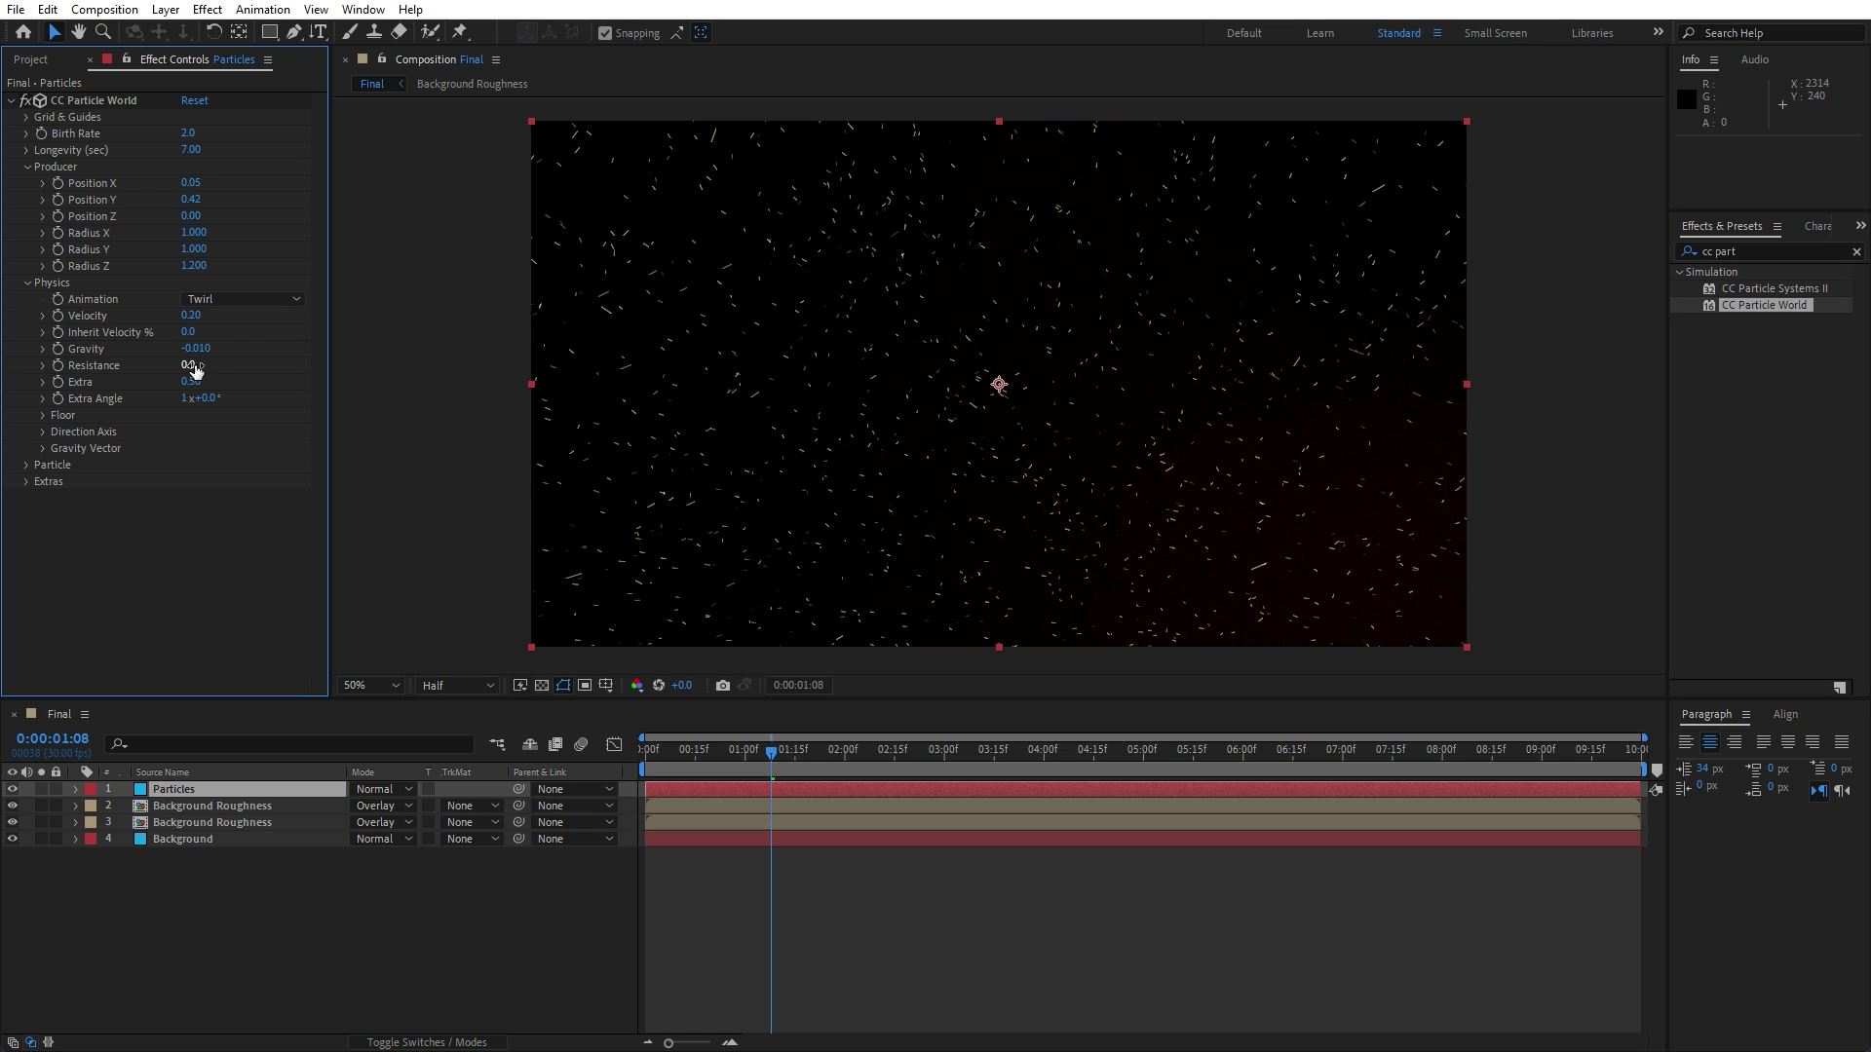
- Set the particle physics resistance to 0.3 and the Extra value to 50
{"action": "left_click", "coordinate": [195, 365]}
{"action": "type", "text": "0.3"}
{"action": "left_click", "coordinate": [209, 520]}
{"action": "left_click", "coordinate": [195, 381]}
{"action": "type", "text": "50"}
{"action": "left_click", "coordinate": [210, 542]}
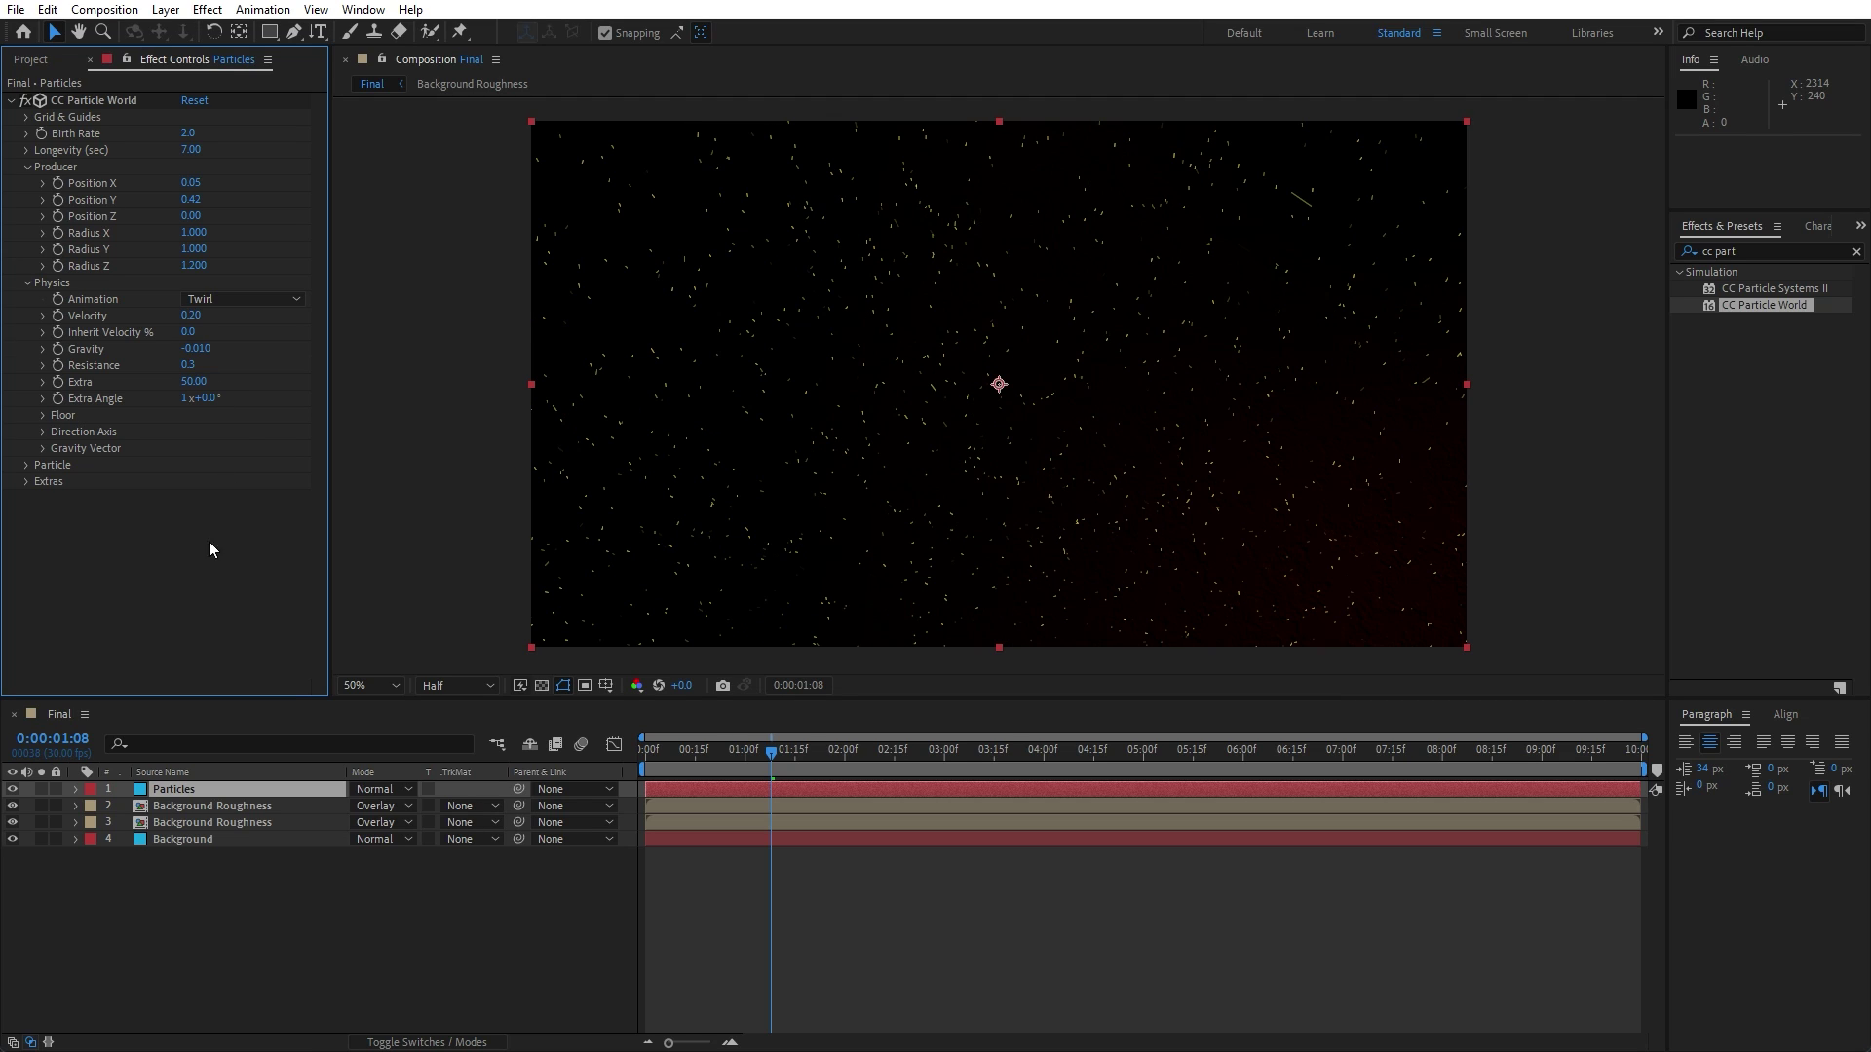
- Change the particle type to Shaded Sphere and set both the birth size and death size to 0.11
{"action": "left_click", "coordinate": [26, 464]}
{"action": "left_click", "coordinate": [214, 438]}
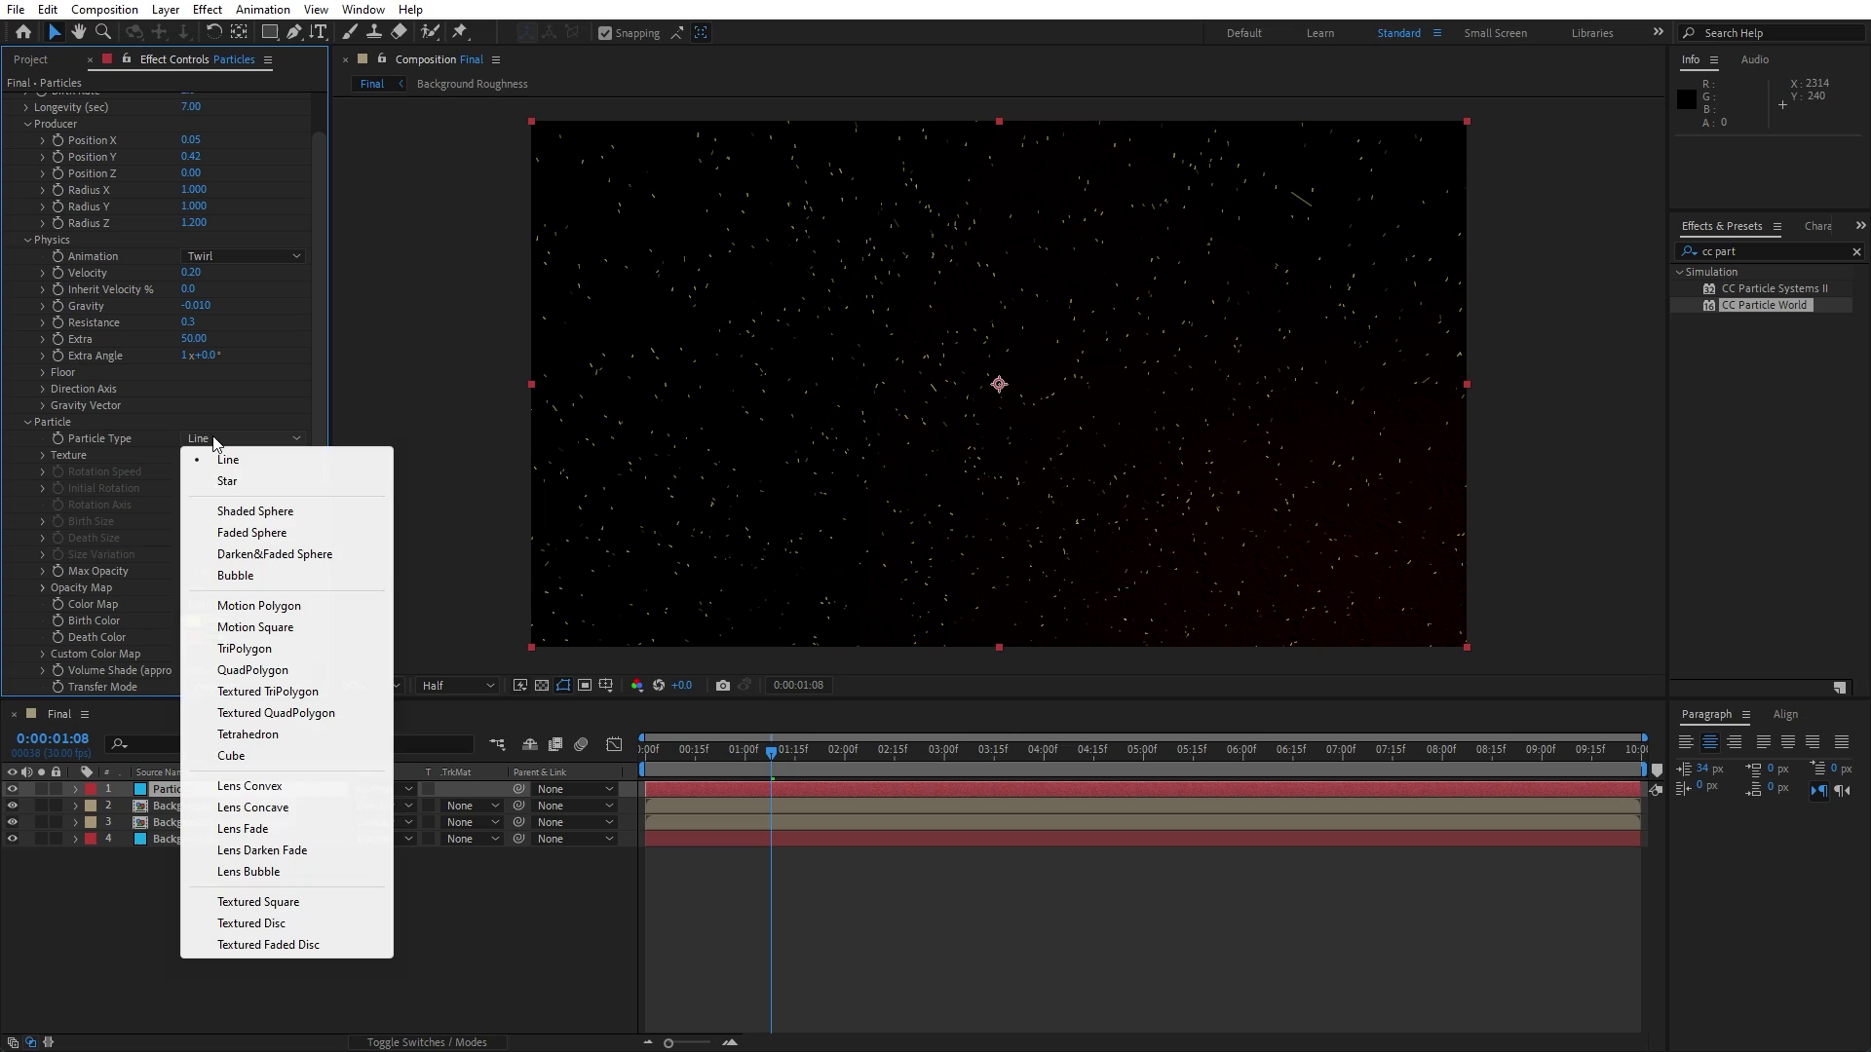
{"action": "left_click", "coordinate": [270, 514]}
{"action": "left_click", "coordinate": [194, 522]}
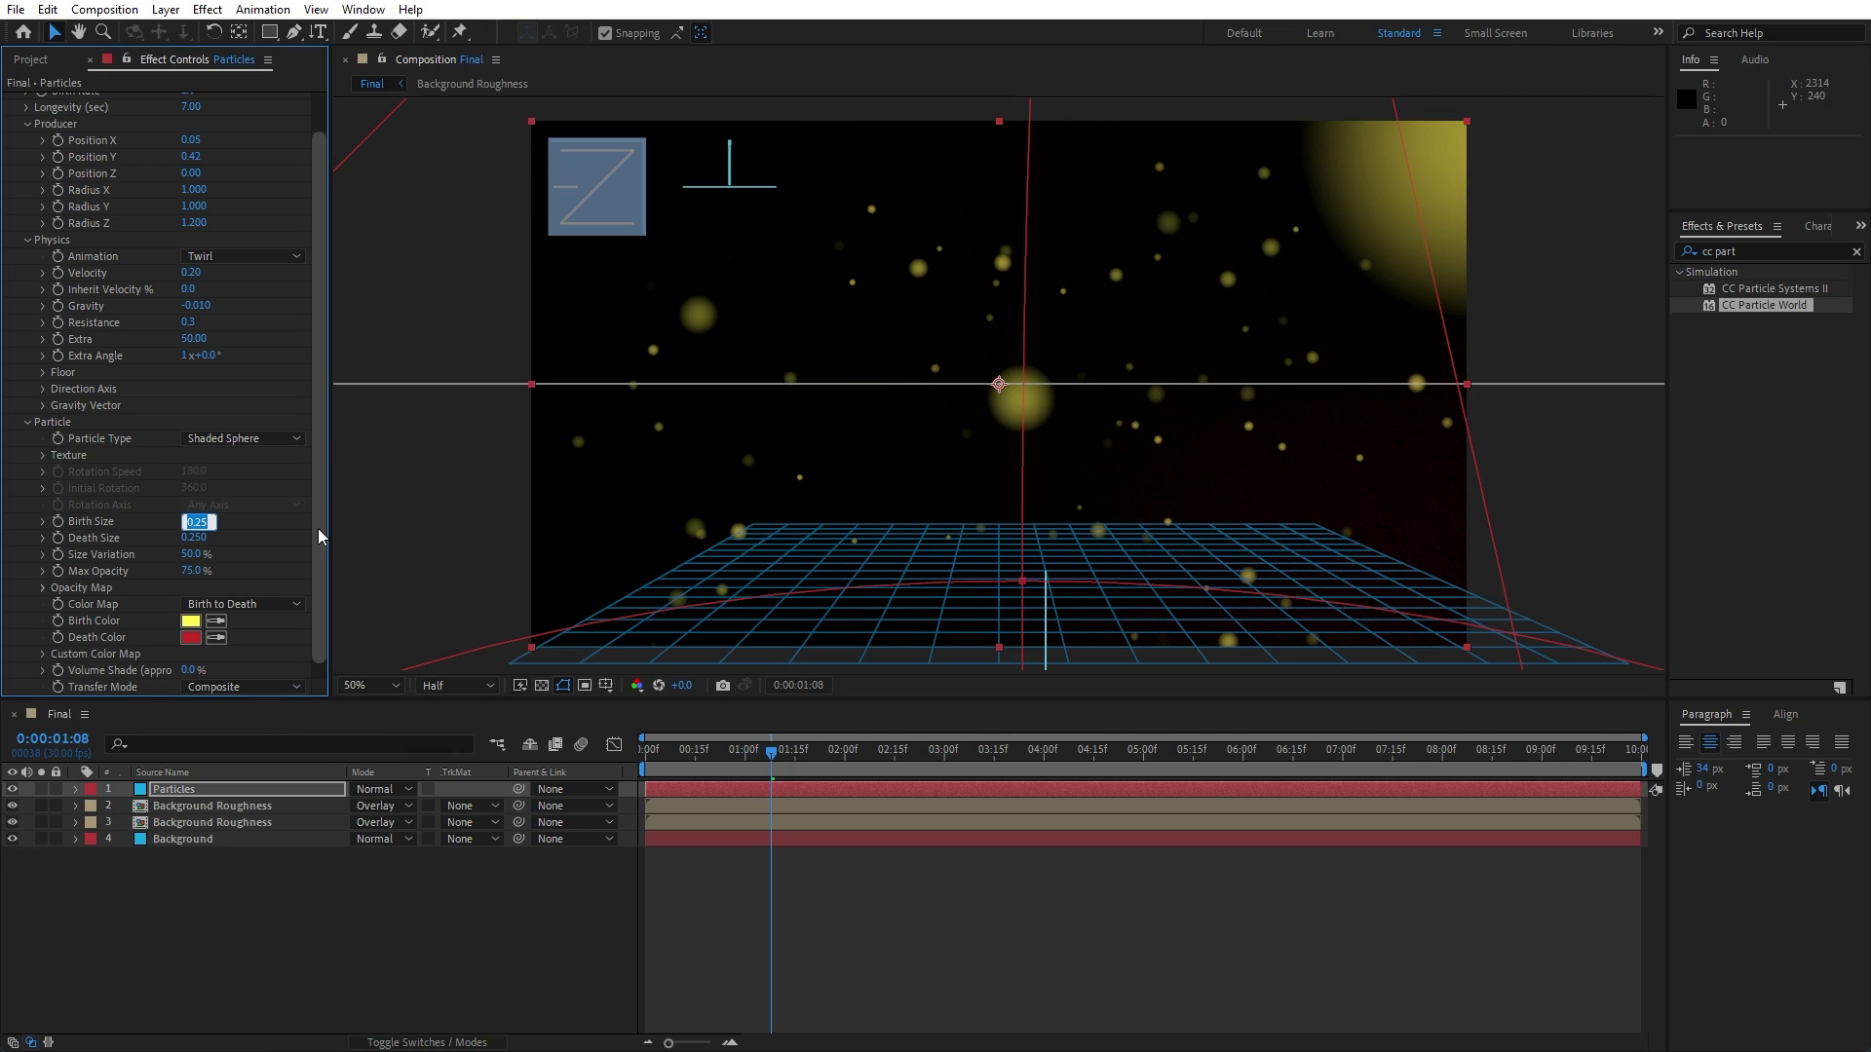
{"action": "type", "text": "0.11"}
{"action": "key", "text": "Return"}
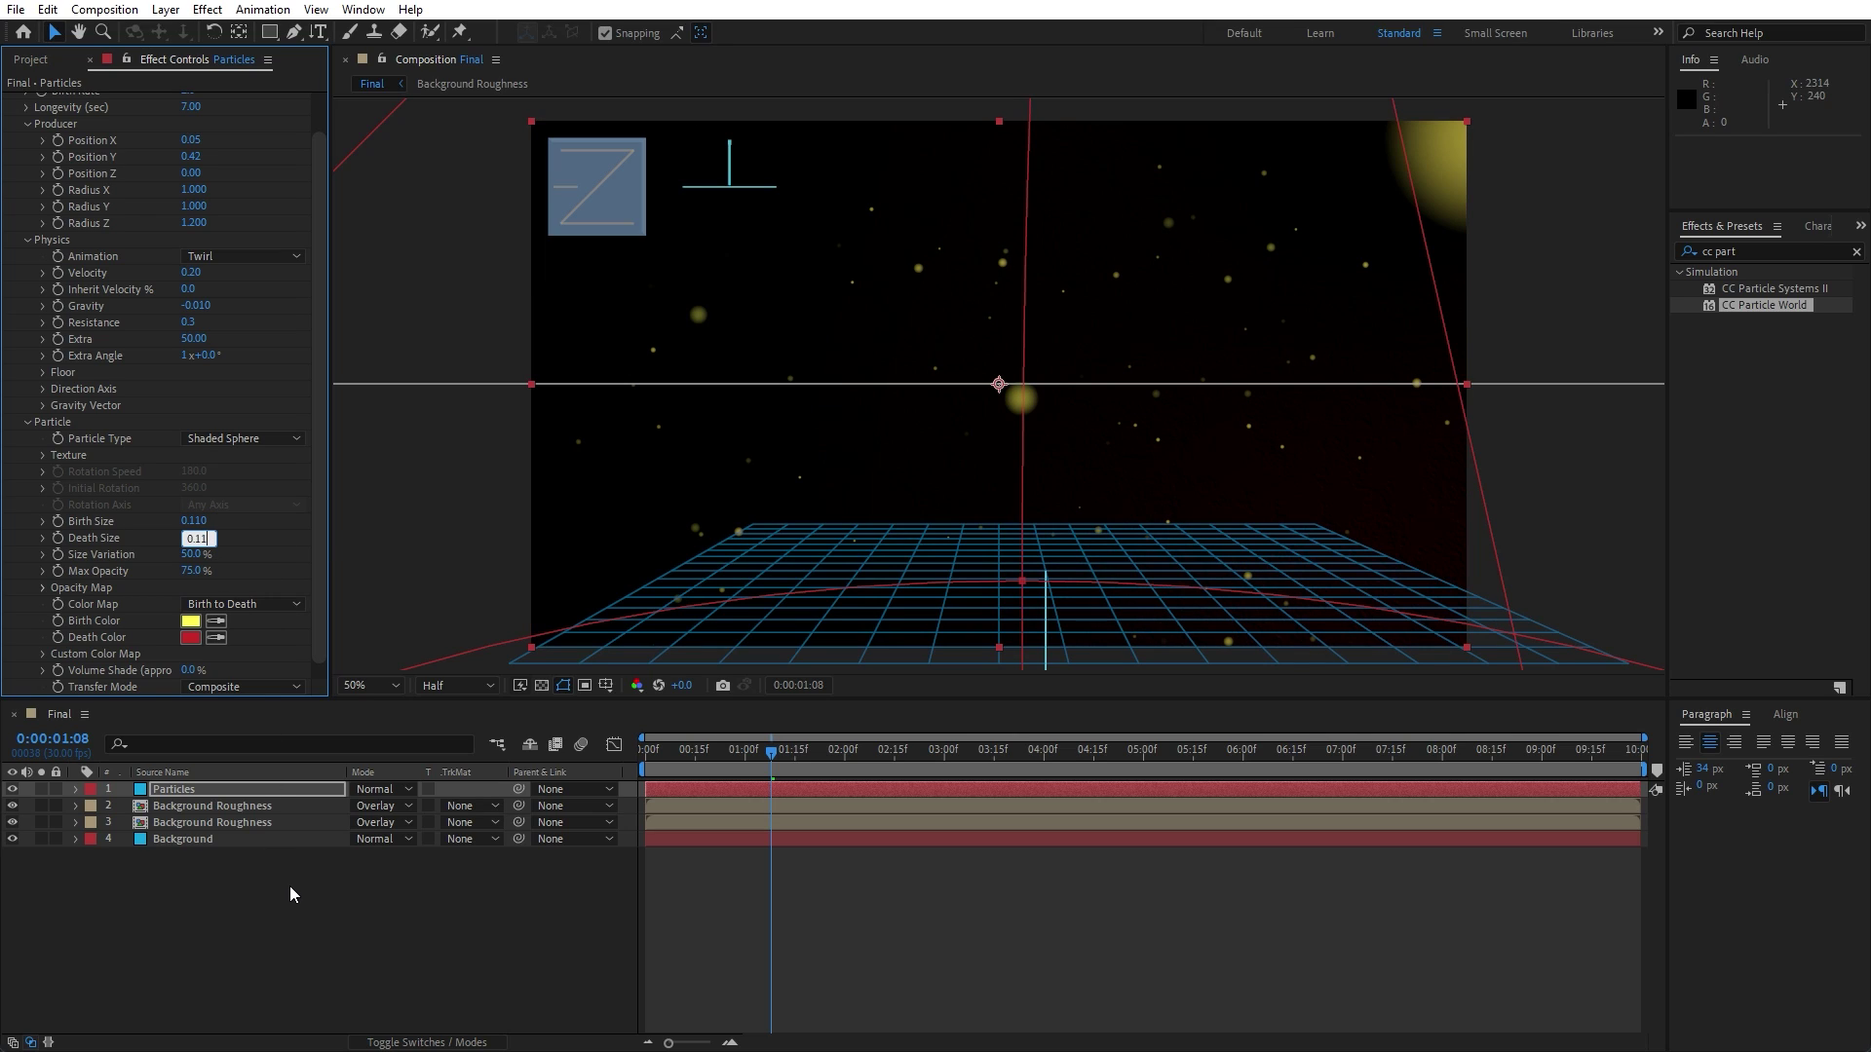
{"action": "left_click", "coordinate": [296, 926]}
- Make the particles' birth color off-white and their death color white (FFFFFF), and play a preview of the composition
{"action": "left_click", "coordinate": [190, 621]}
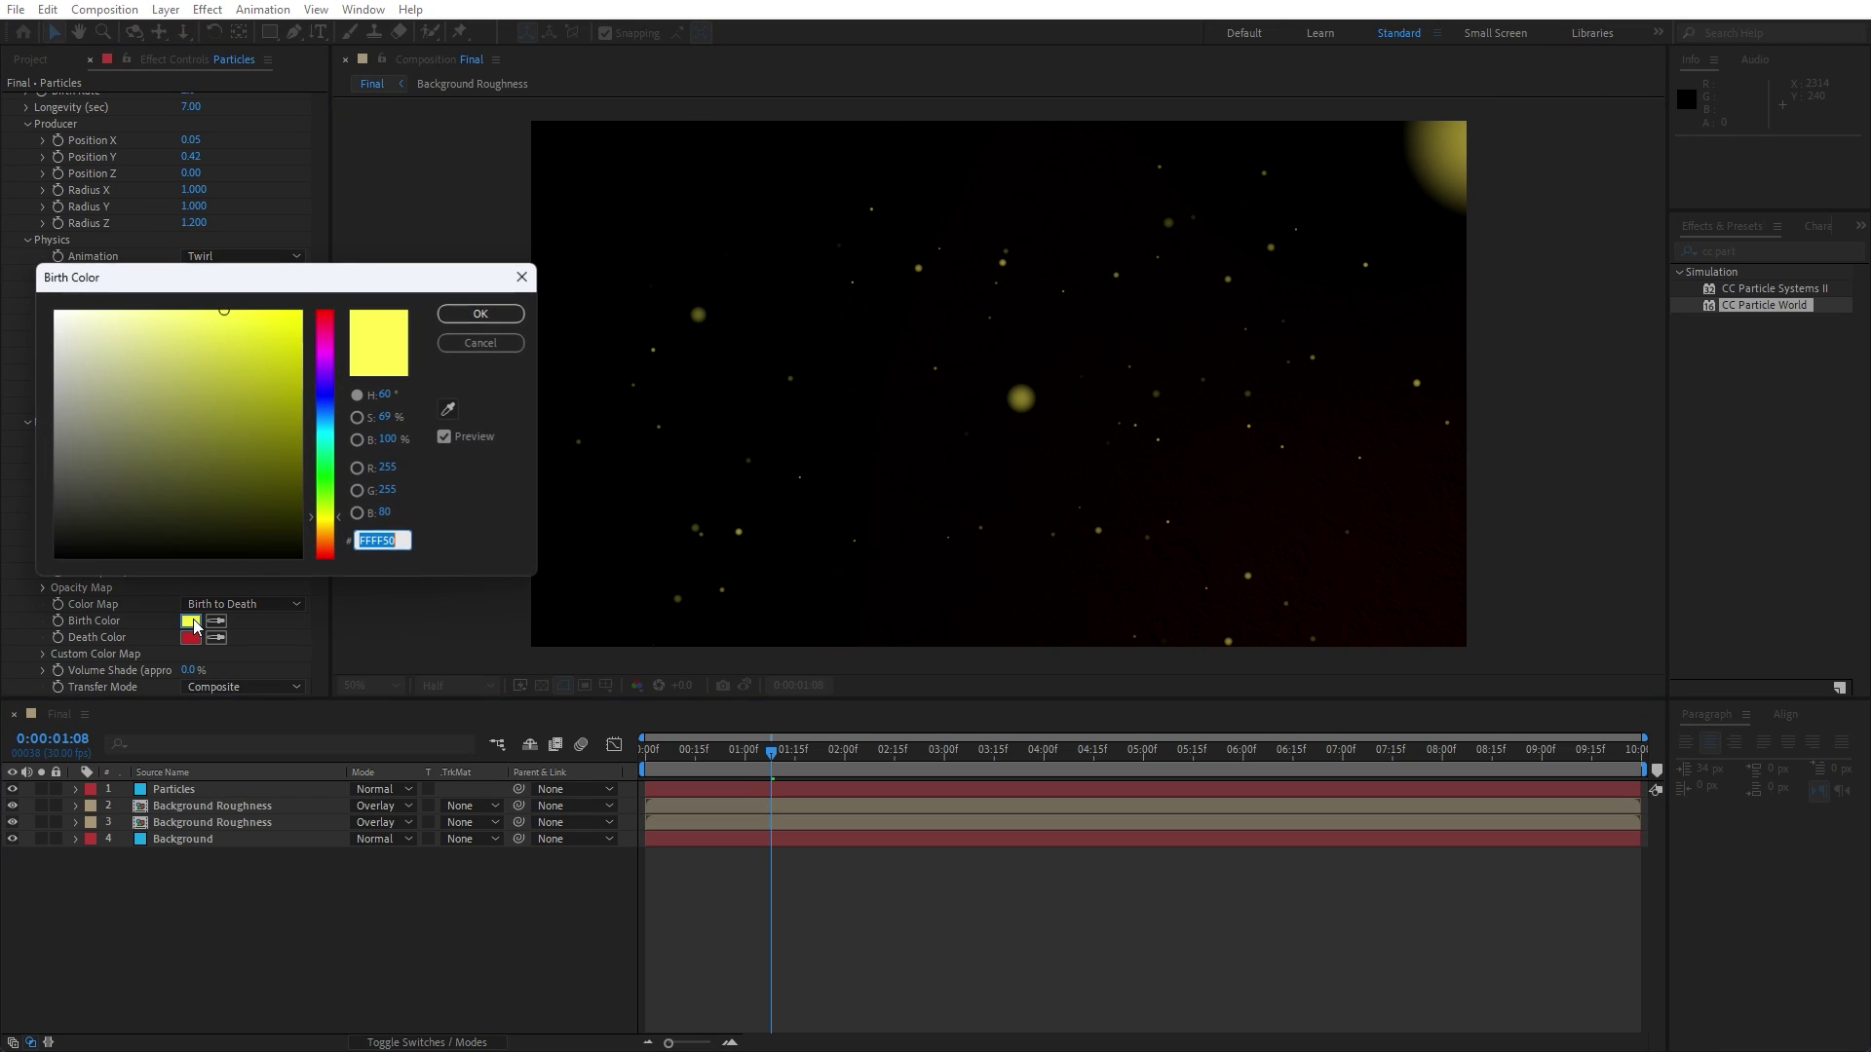
{"action": "left_click_drag", "start_coordinate": [101, 377], "coordinate": [20, 336]}
{"action": "left_click", "coordinate": [477, 313]}
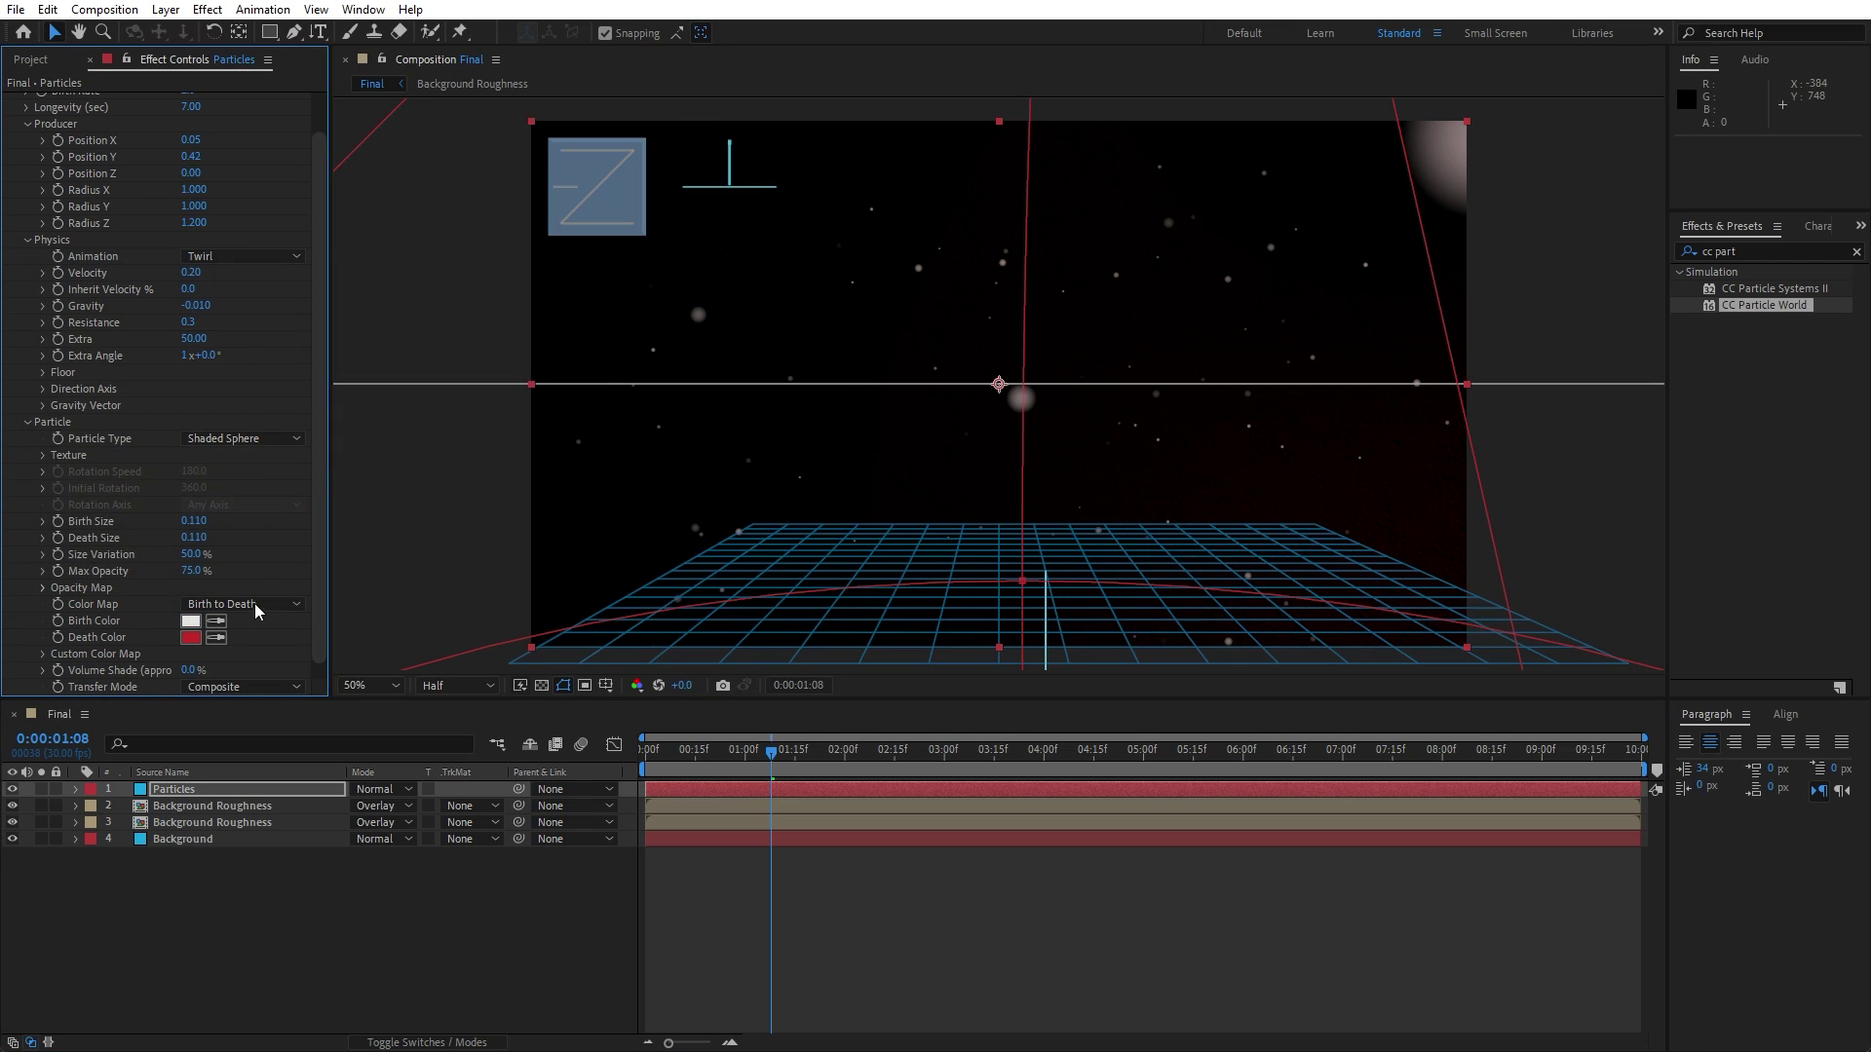
{"action": "left_click", "coordinate": [190, 635]}
{"action": "left_click_drag", "start_coordinate": [137, 430], "coordinate": [54, 312]}
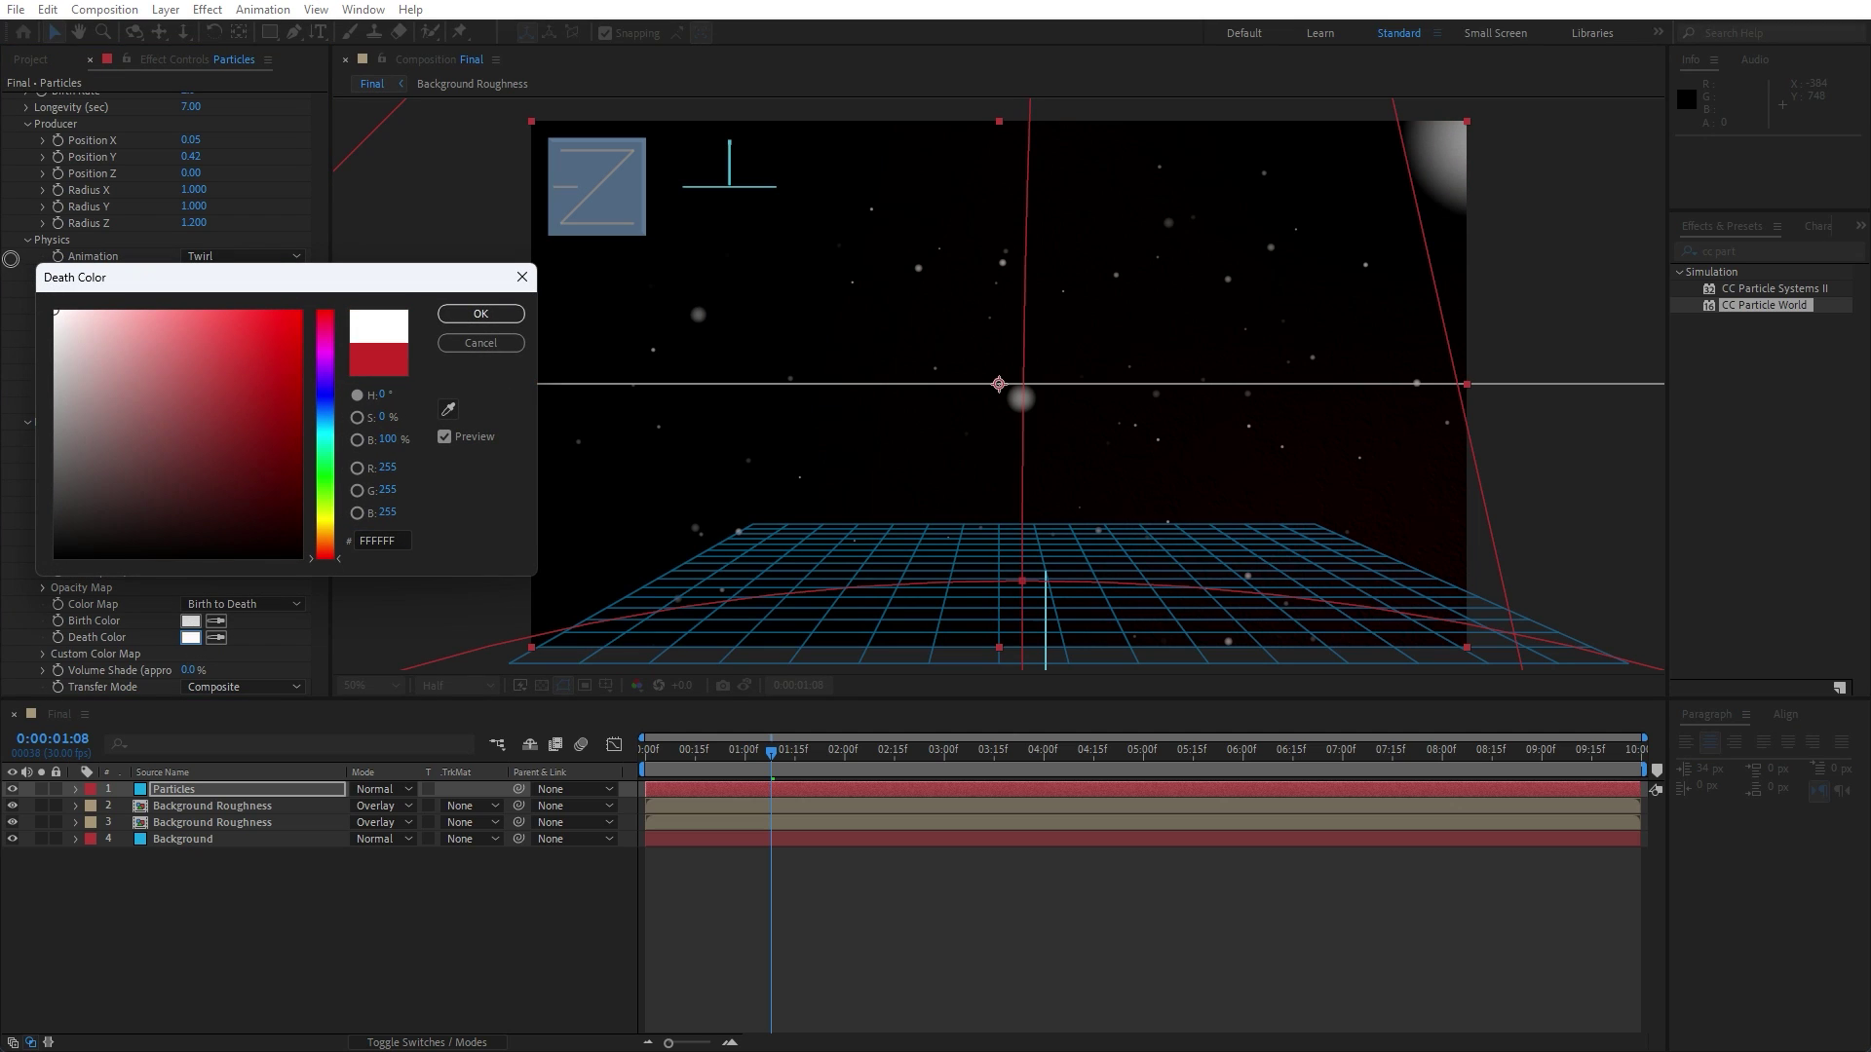
{"action": "left_click", "coordinate": [487, 319]}
{"action": "left_click", "coordinate": [499, 925]}
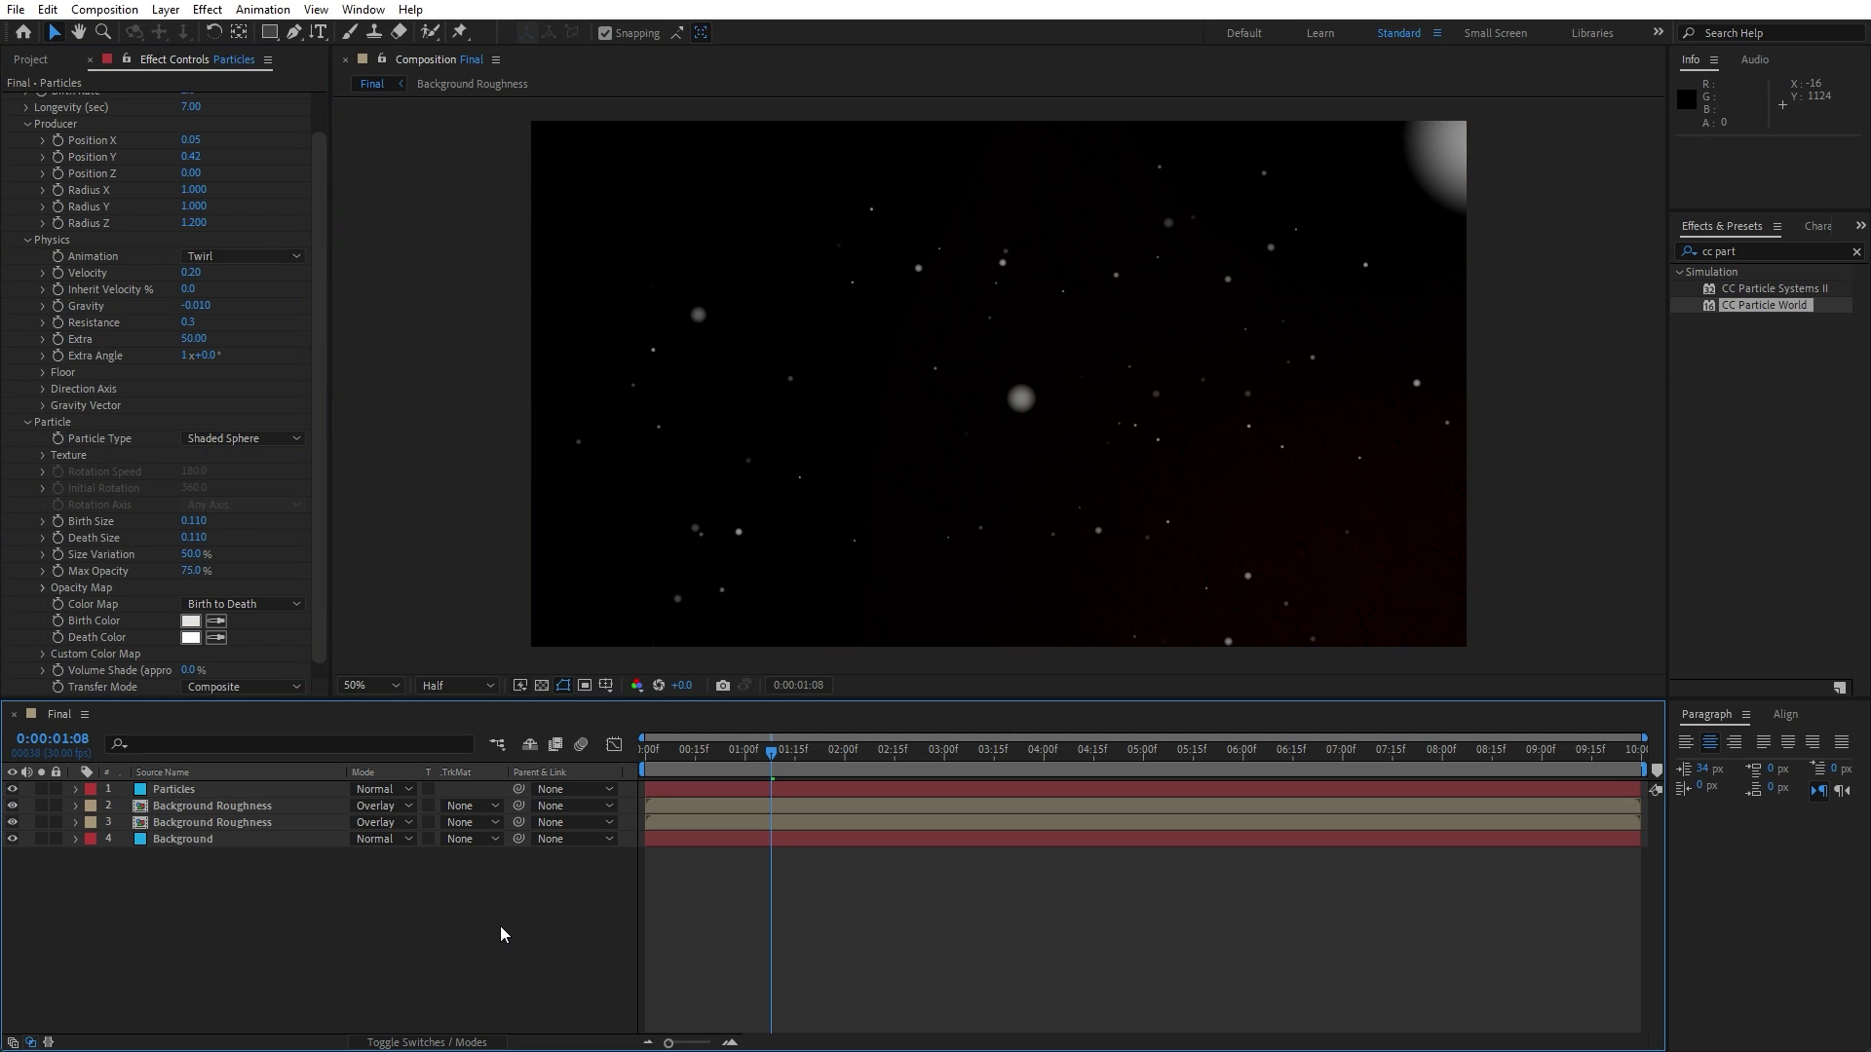
{"action": "key", "text": "space"}
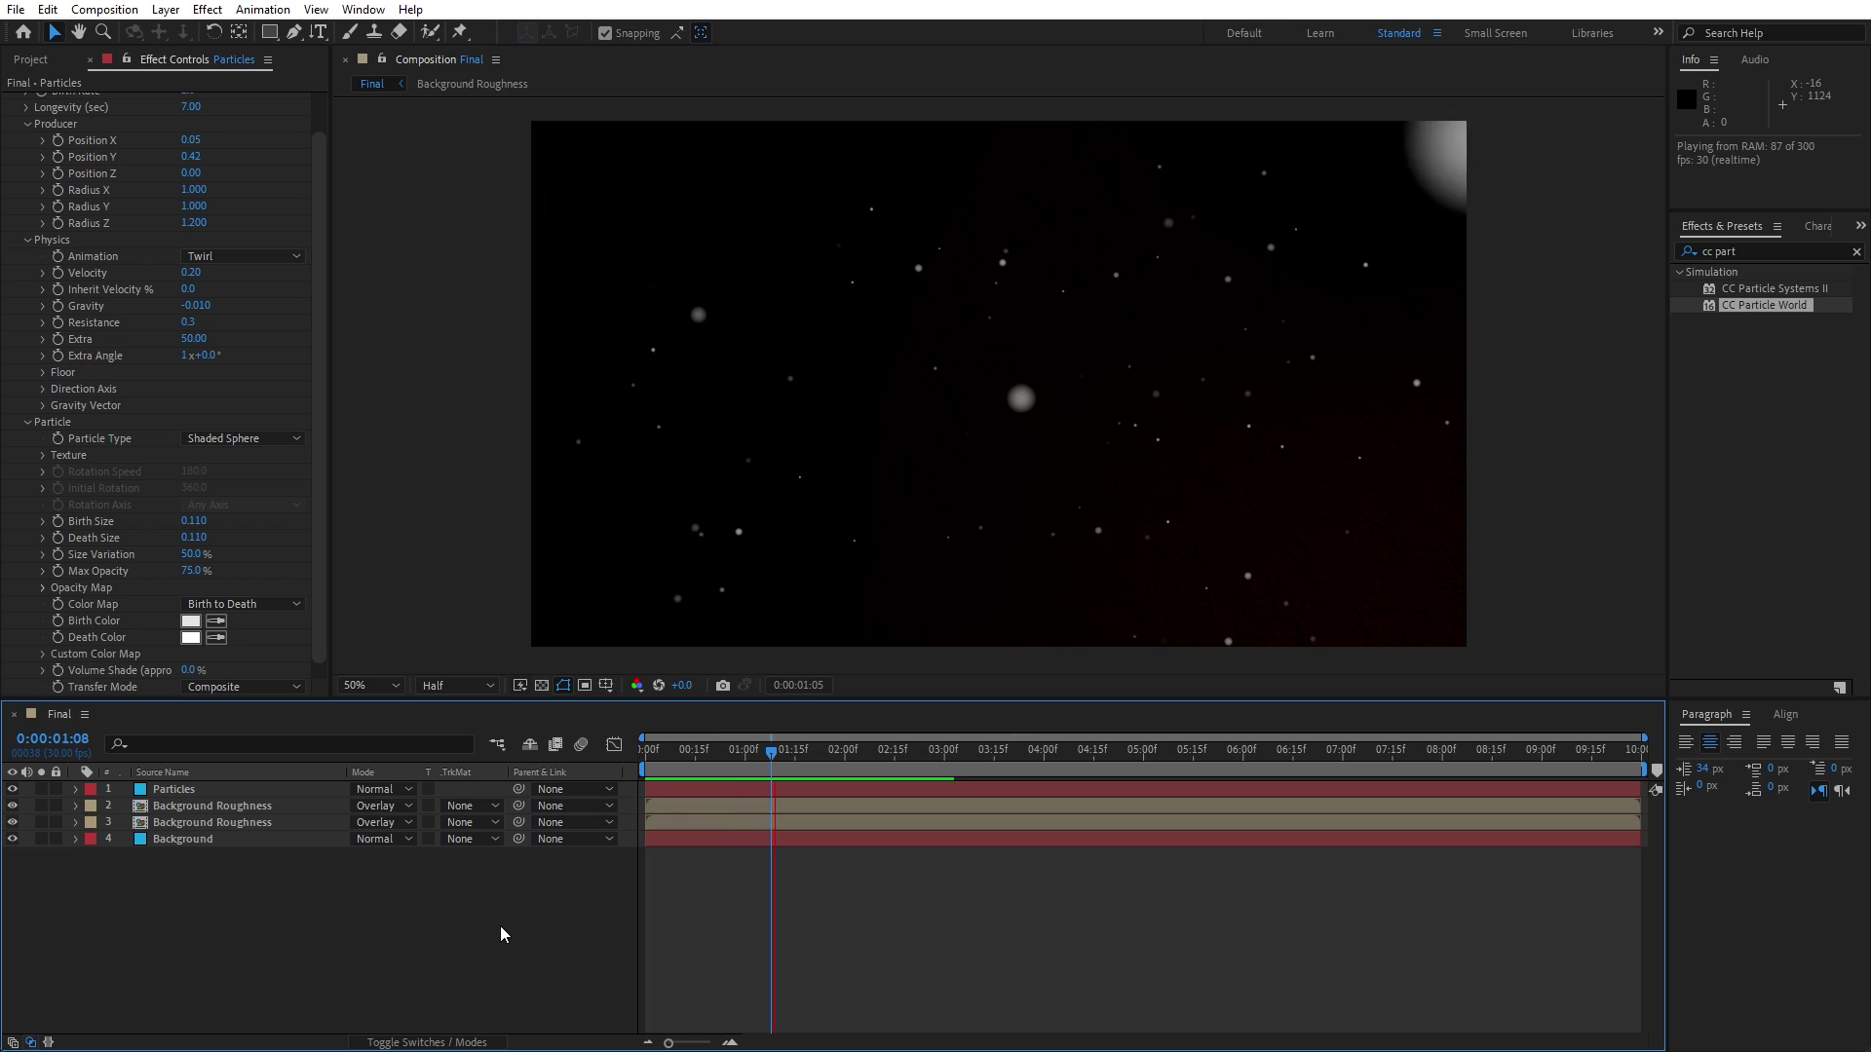
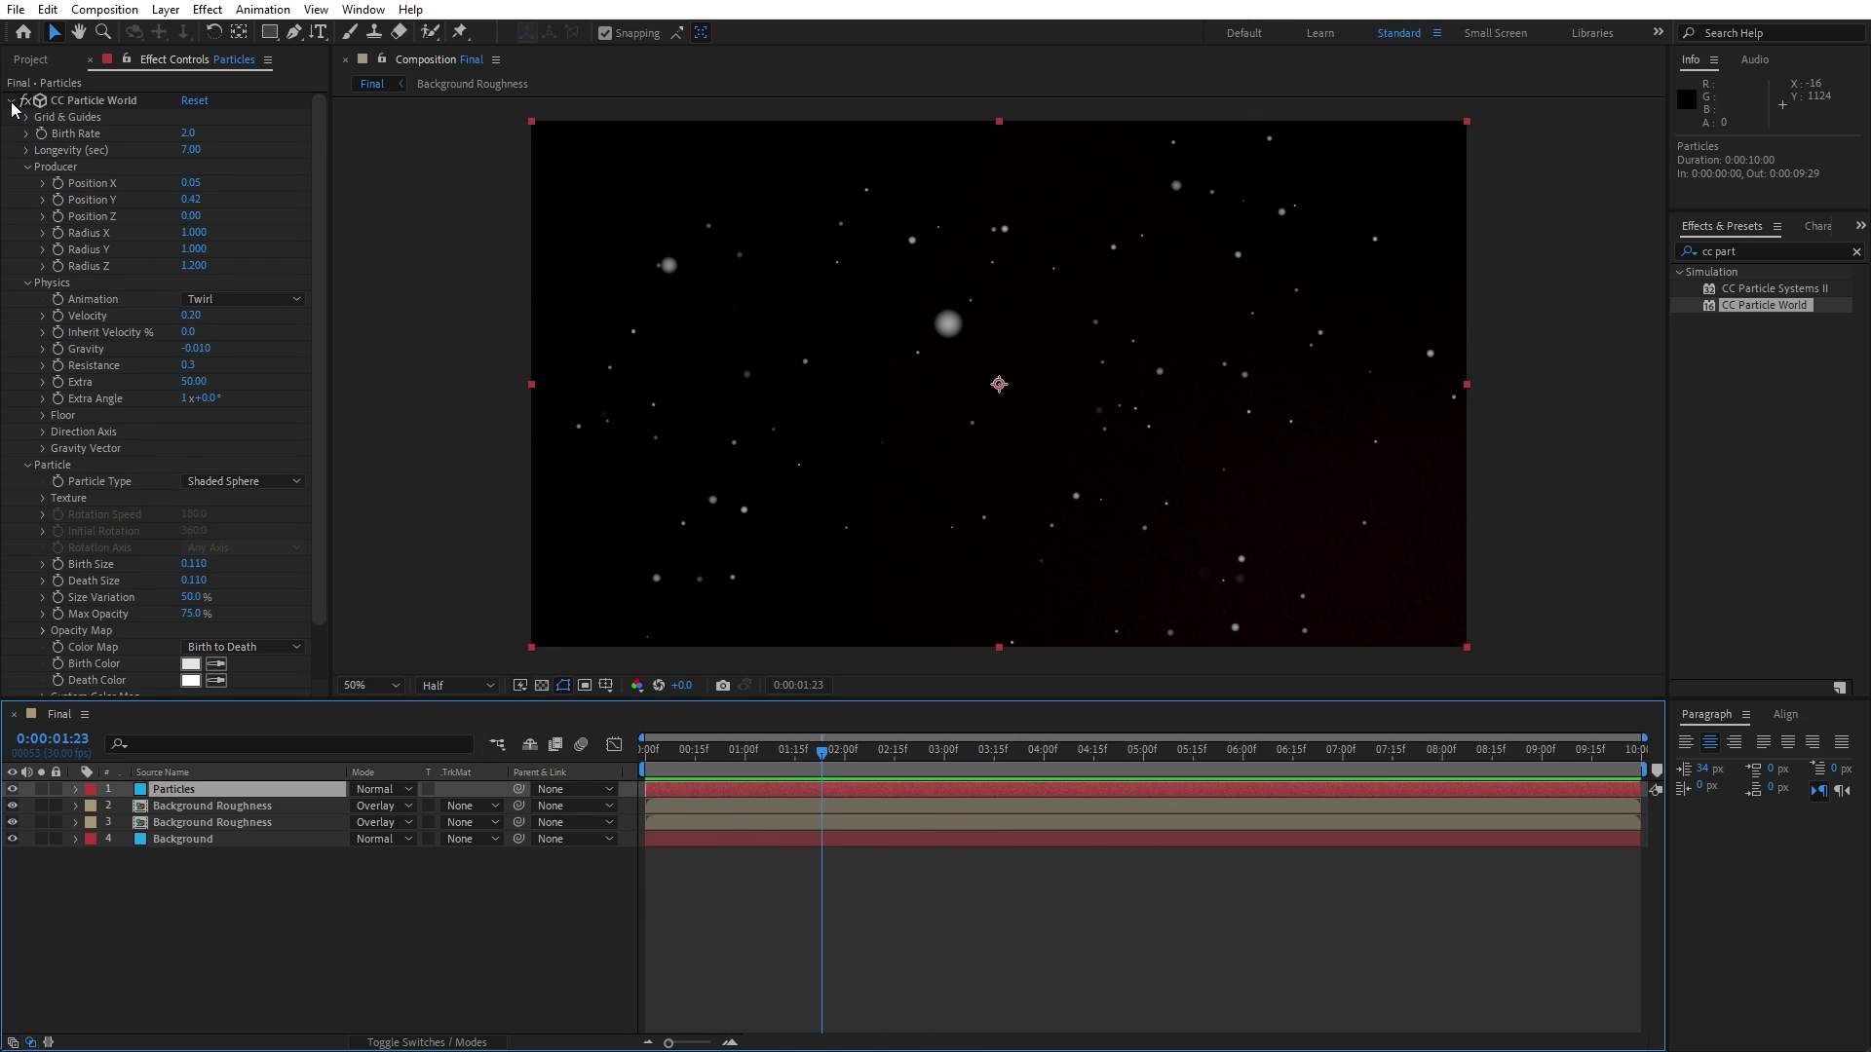
- Apply the Simple Choker effect to the Particles layer and set its Choke Matte to 1
{"action": "left_click", "coordinate": [1767, 255]}
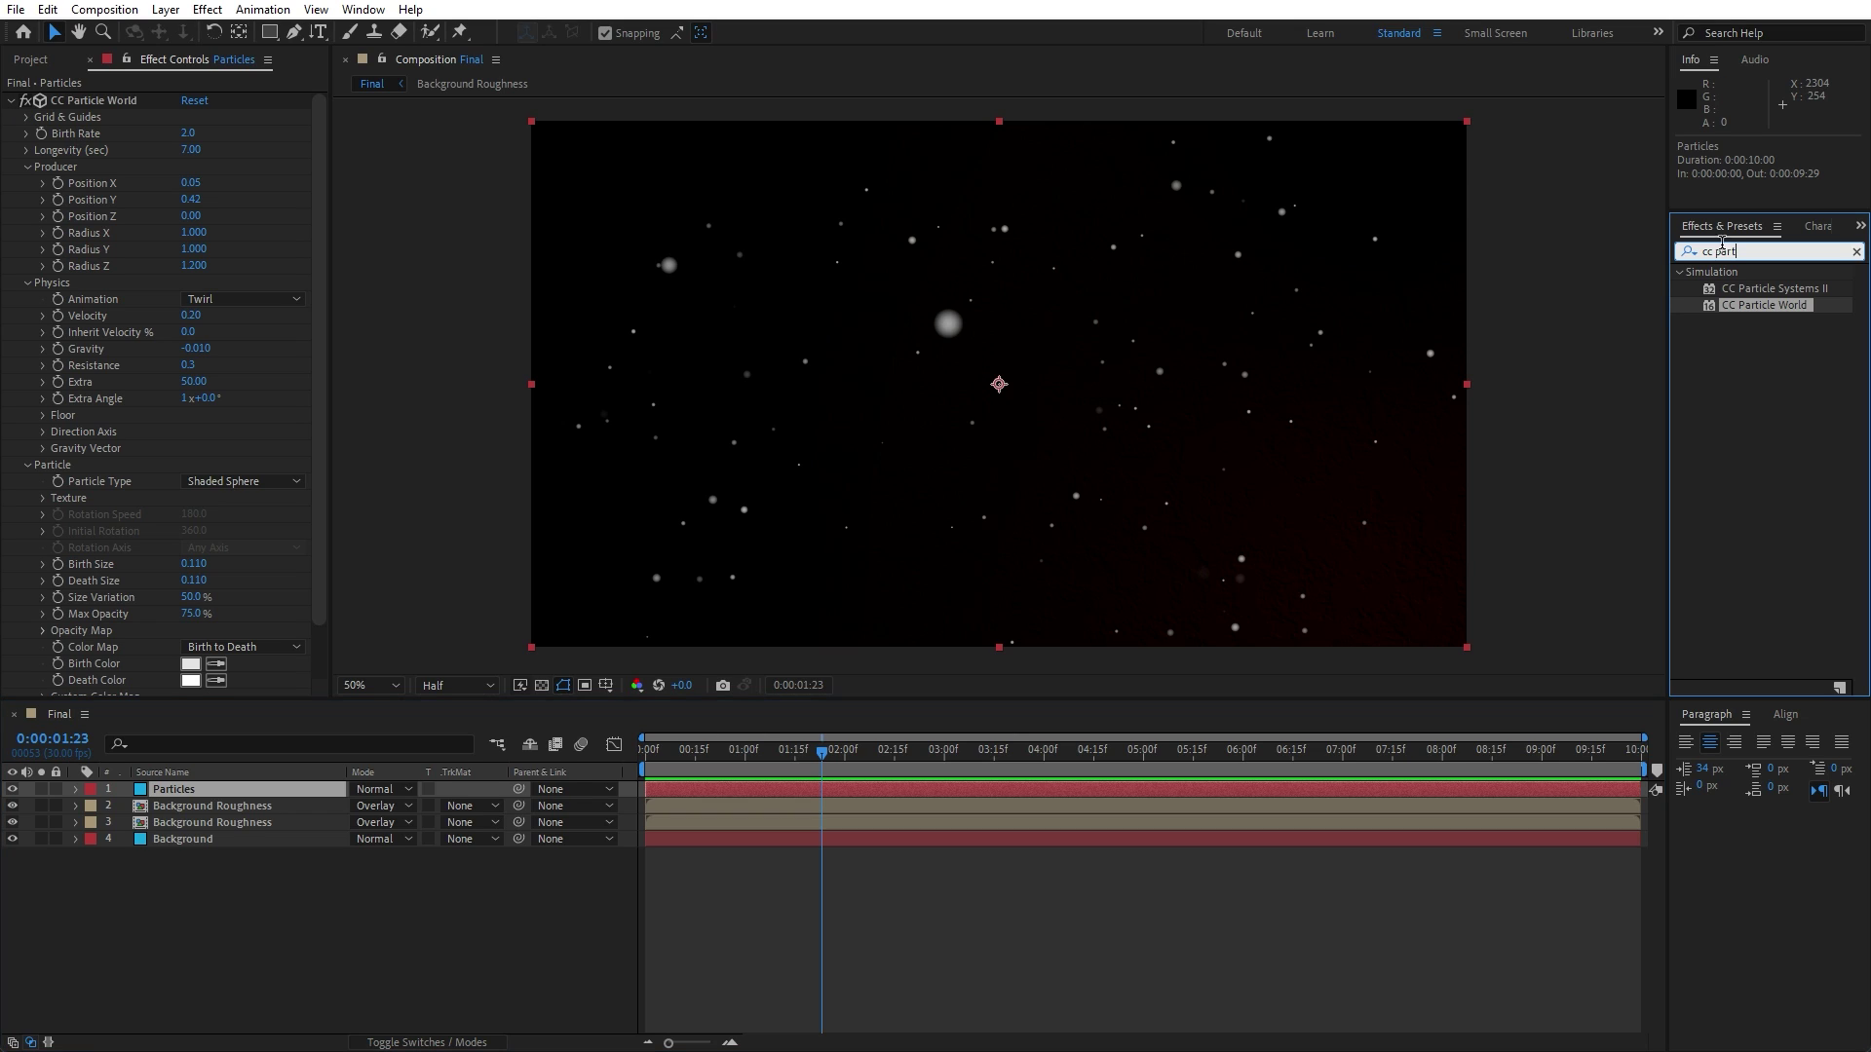
{"action": "type", "text": "simple"}
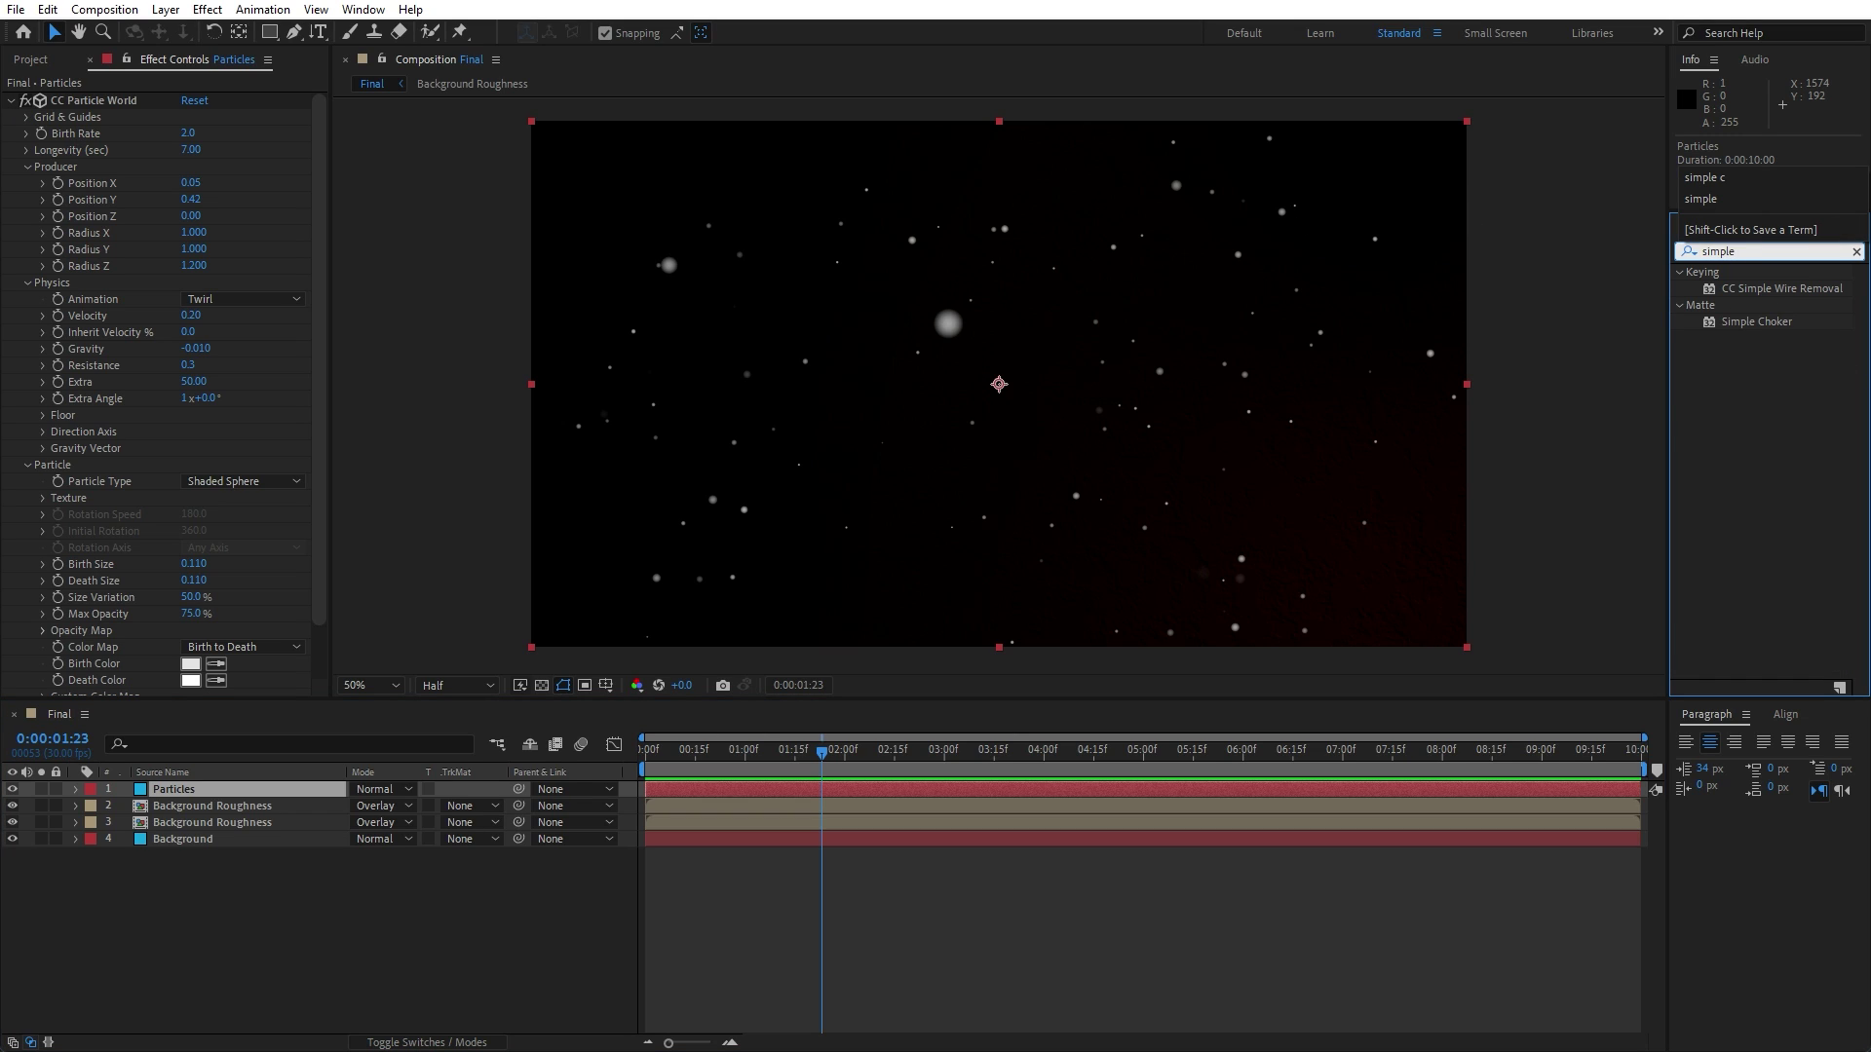
{"action": "left_click_drag", "start_coordinate": [1739, 323], "coordinate": [189, 682]}
{"action": "scroll", "coordinate": [153, 420], "scroll_direction": "up", "scroll_amount": 2}
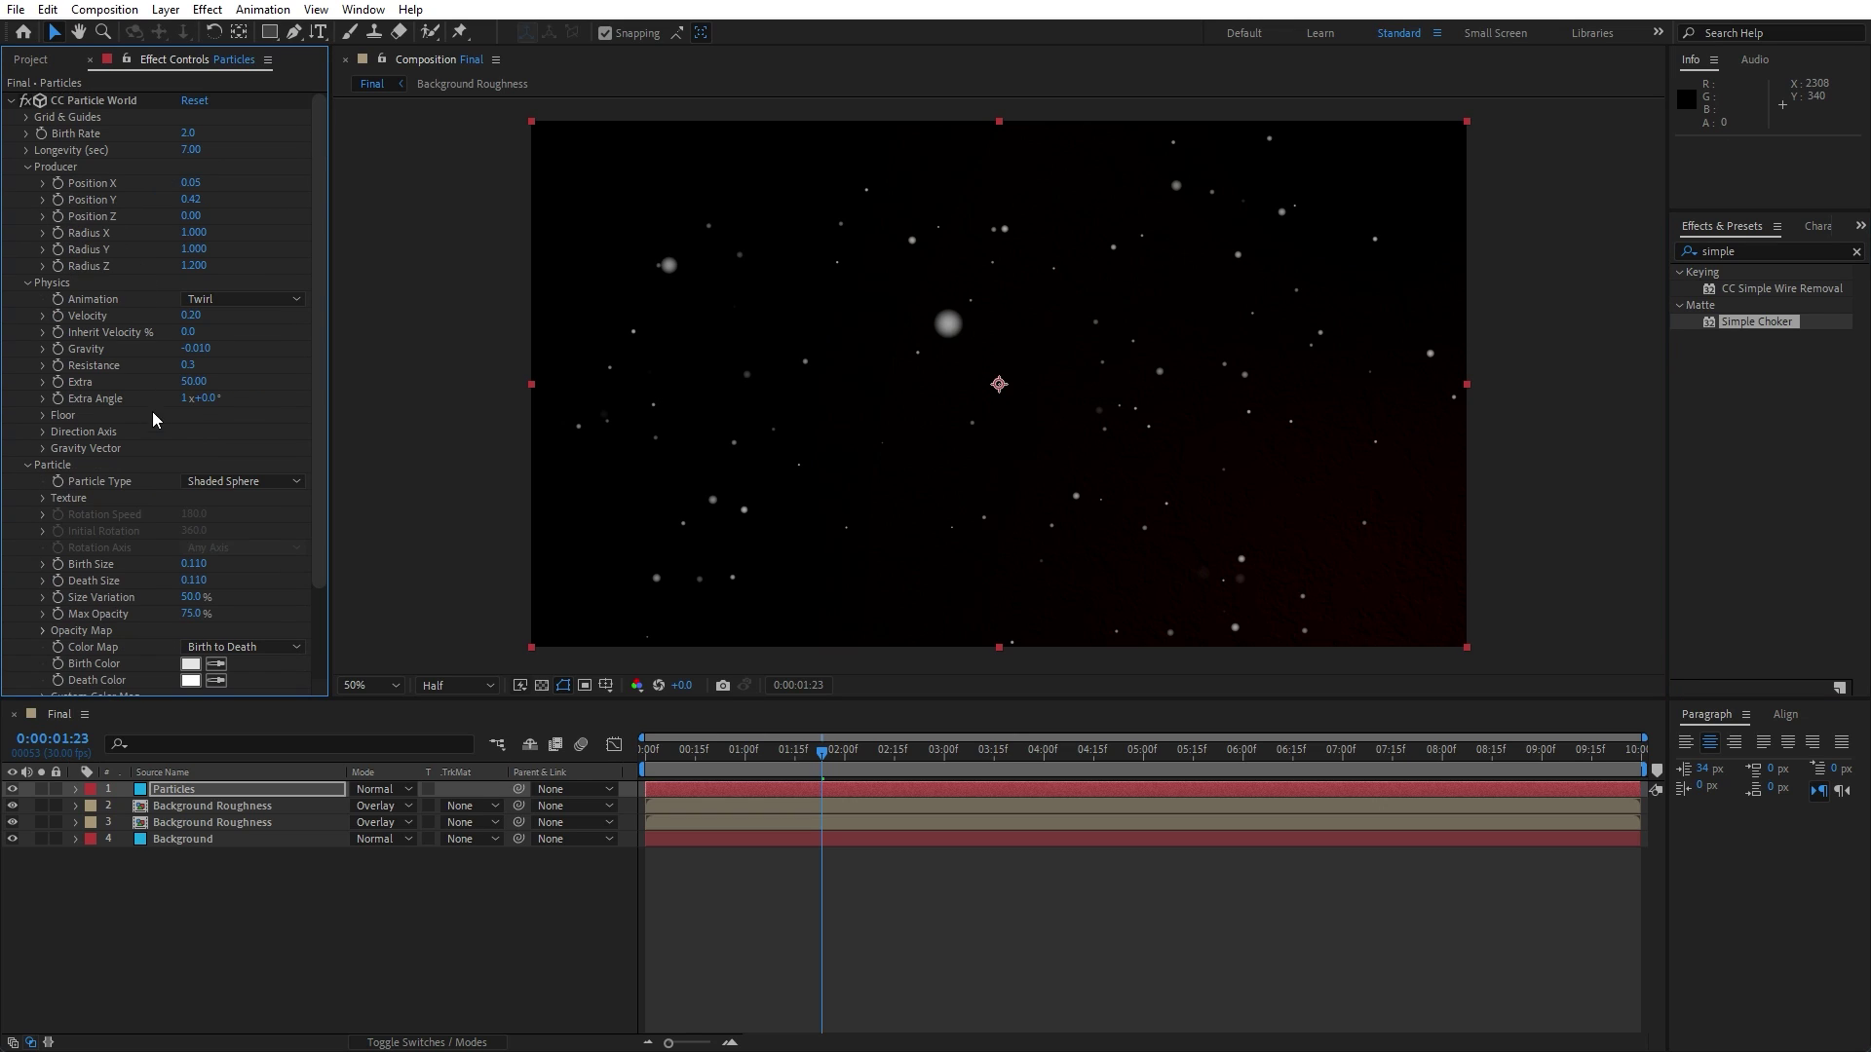
{"action": "left_click", "coordinate": [12, 101]}
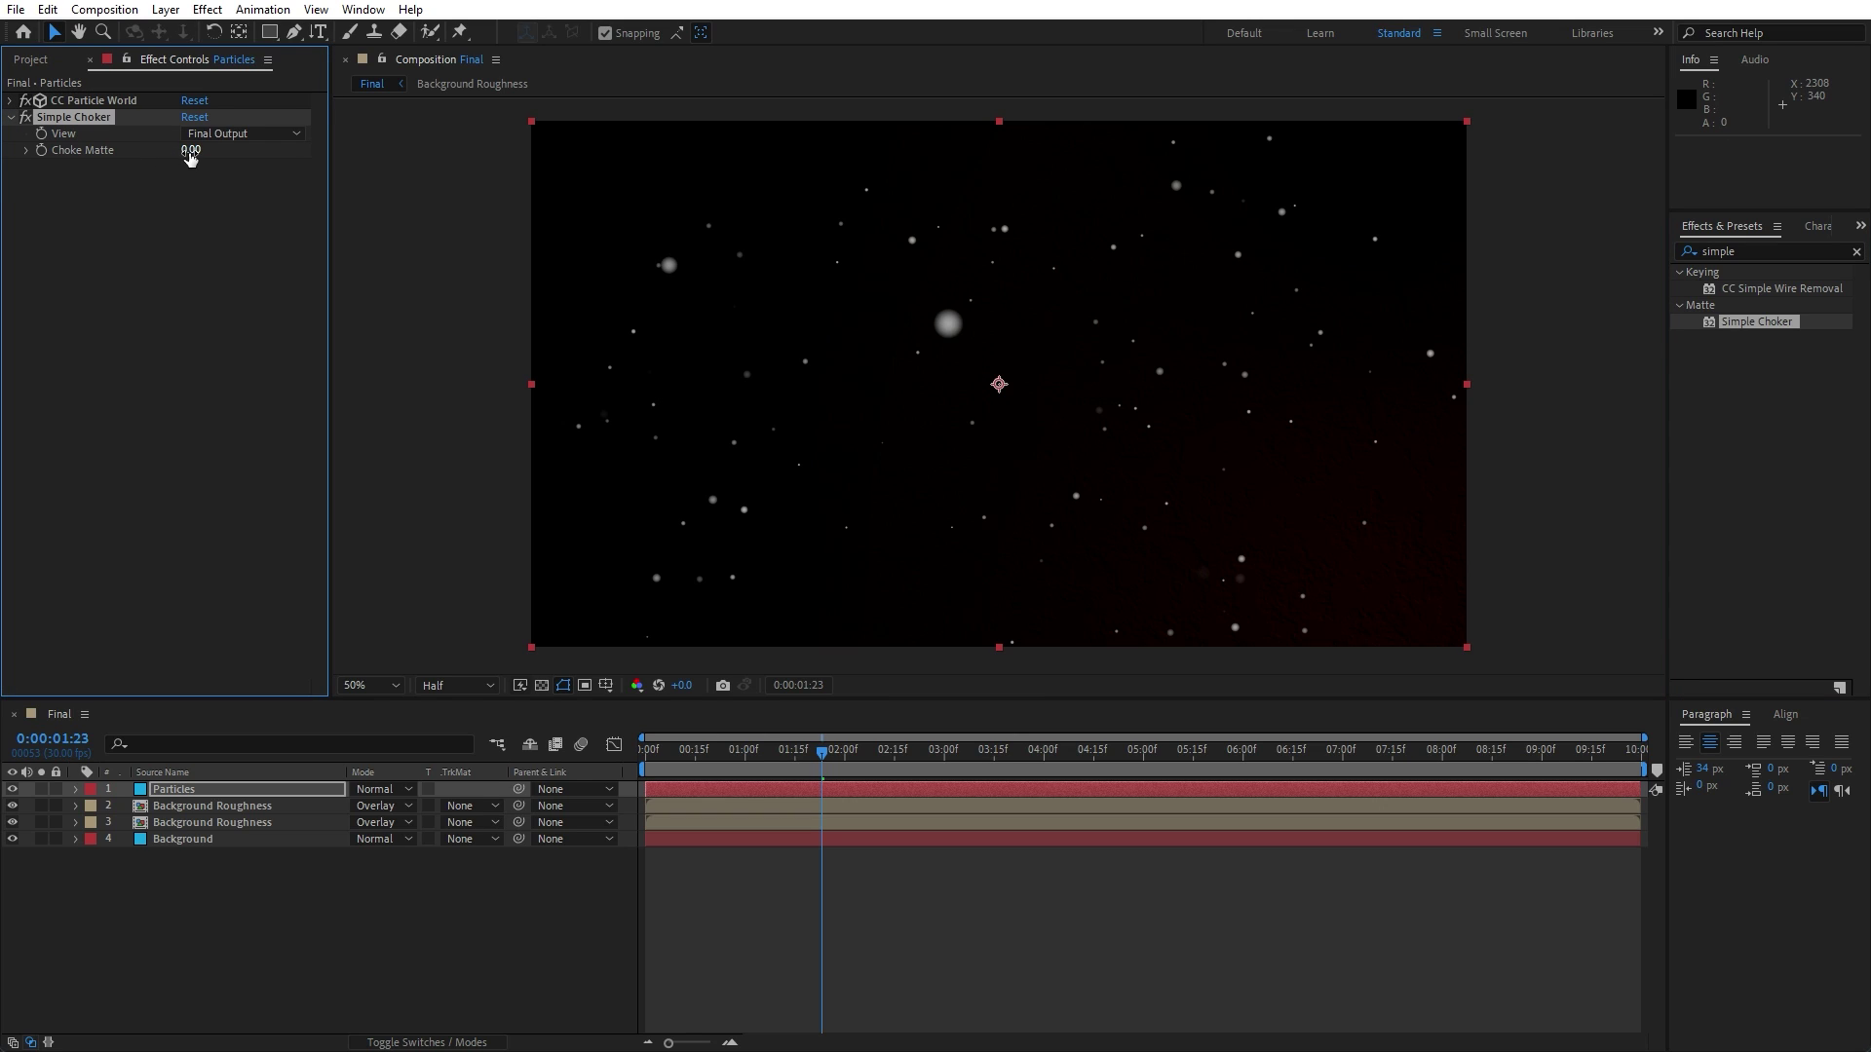
{"action": "left_click", "coordinate": [190, 151]}
{"action": "type", "text": "1"}
{"action": "key", "text": "Return"}
{"action": "left_click", "coordinate": [463, 943]}
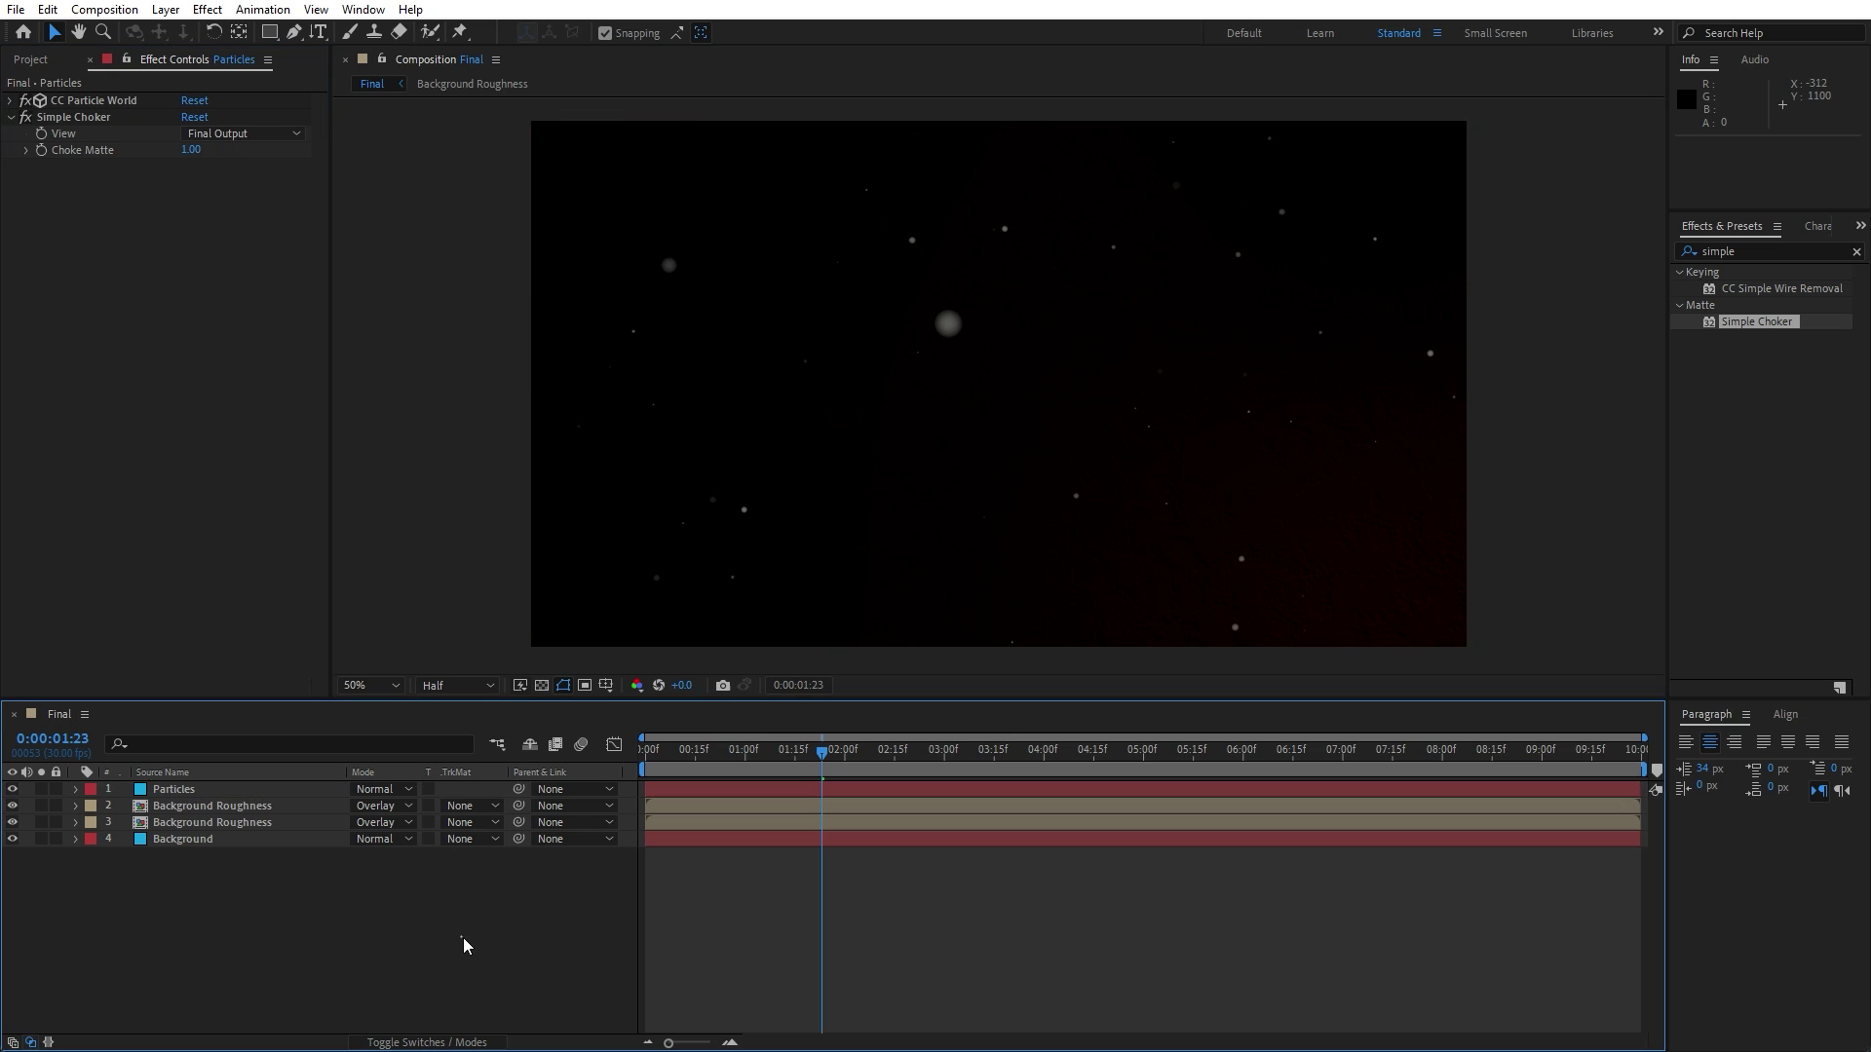
- Preview the particle animation from the start of the composition
{"action": "left_click", "coordinate": [651, 764]}
{"action": "key", "text": "space"}
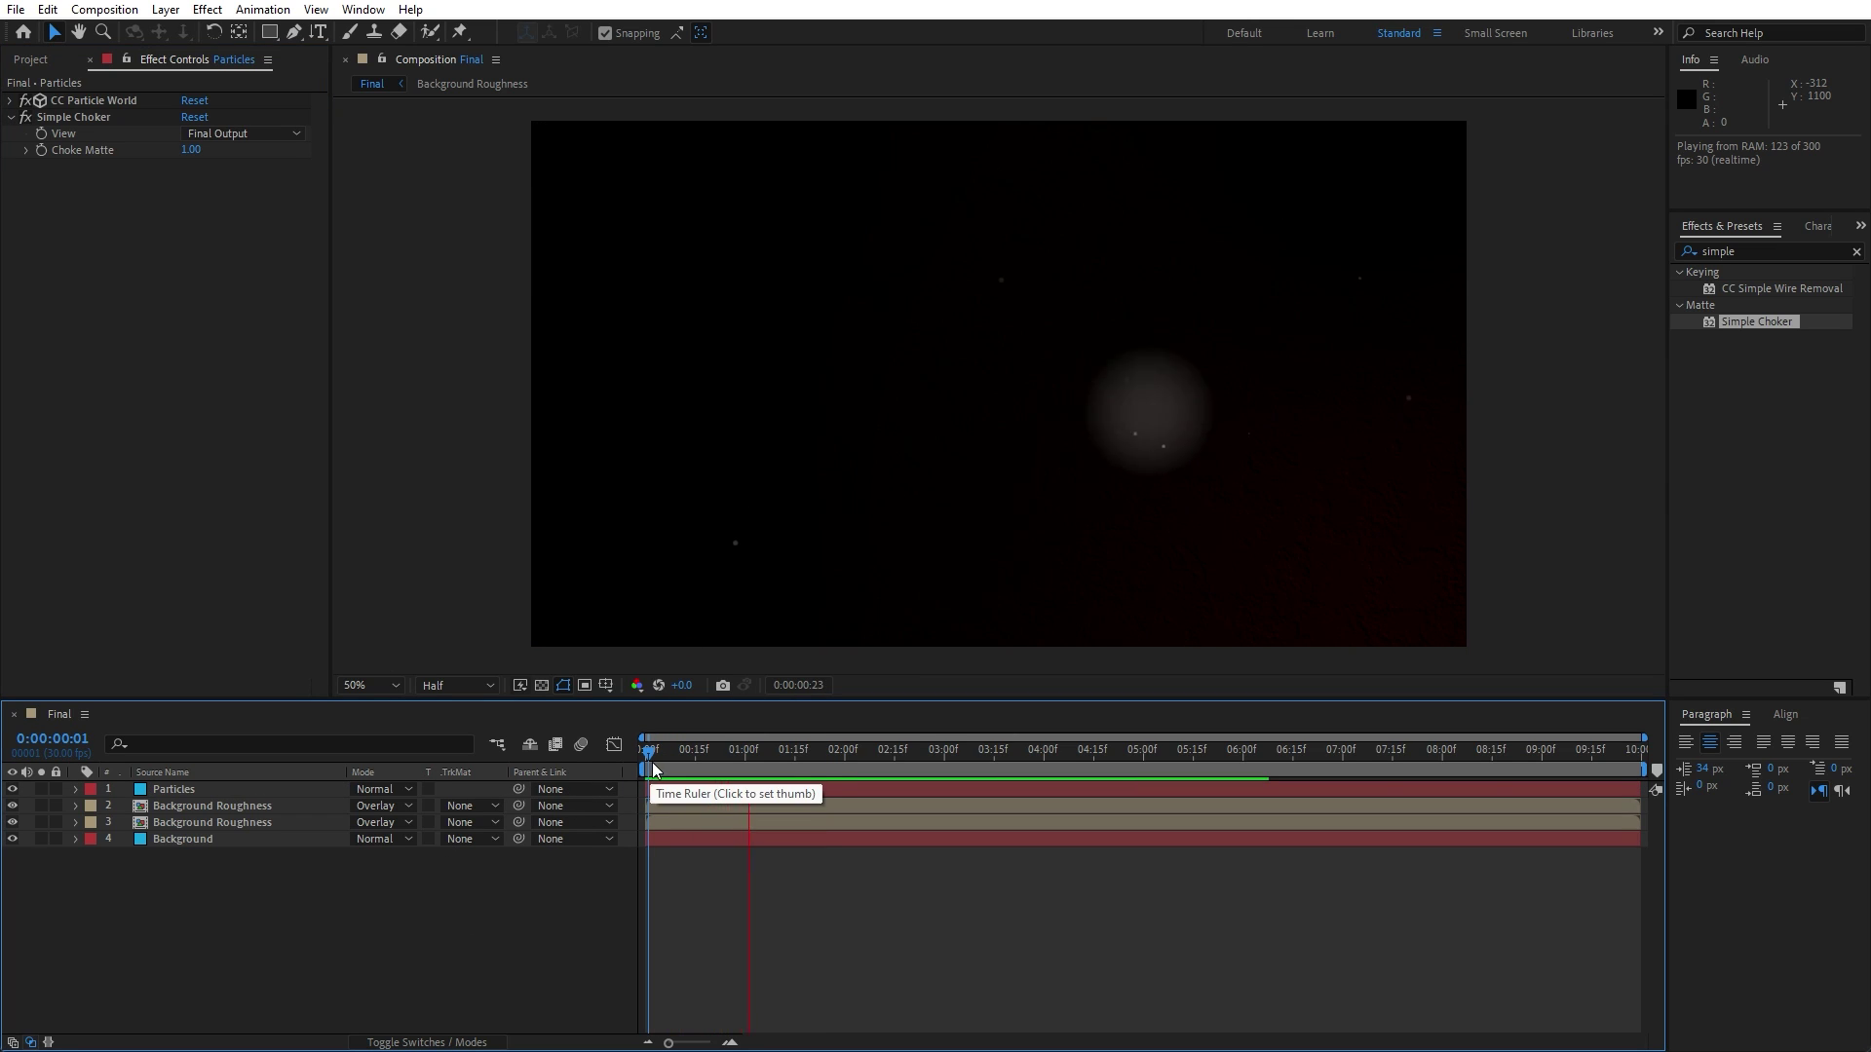
{"action": "left_click", "coordinate": [803, 764]}
{"action": "key", "text": "space"}
- Try raising the CC Particle World producer's Radius X to 1.63, and undo the change
{"action": "left_click", "coordinate": [237, 789]}
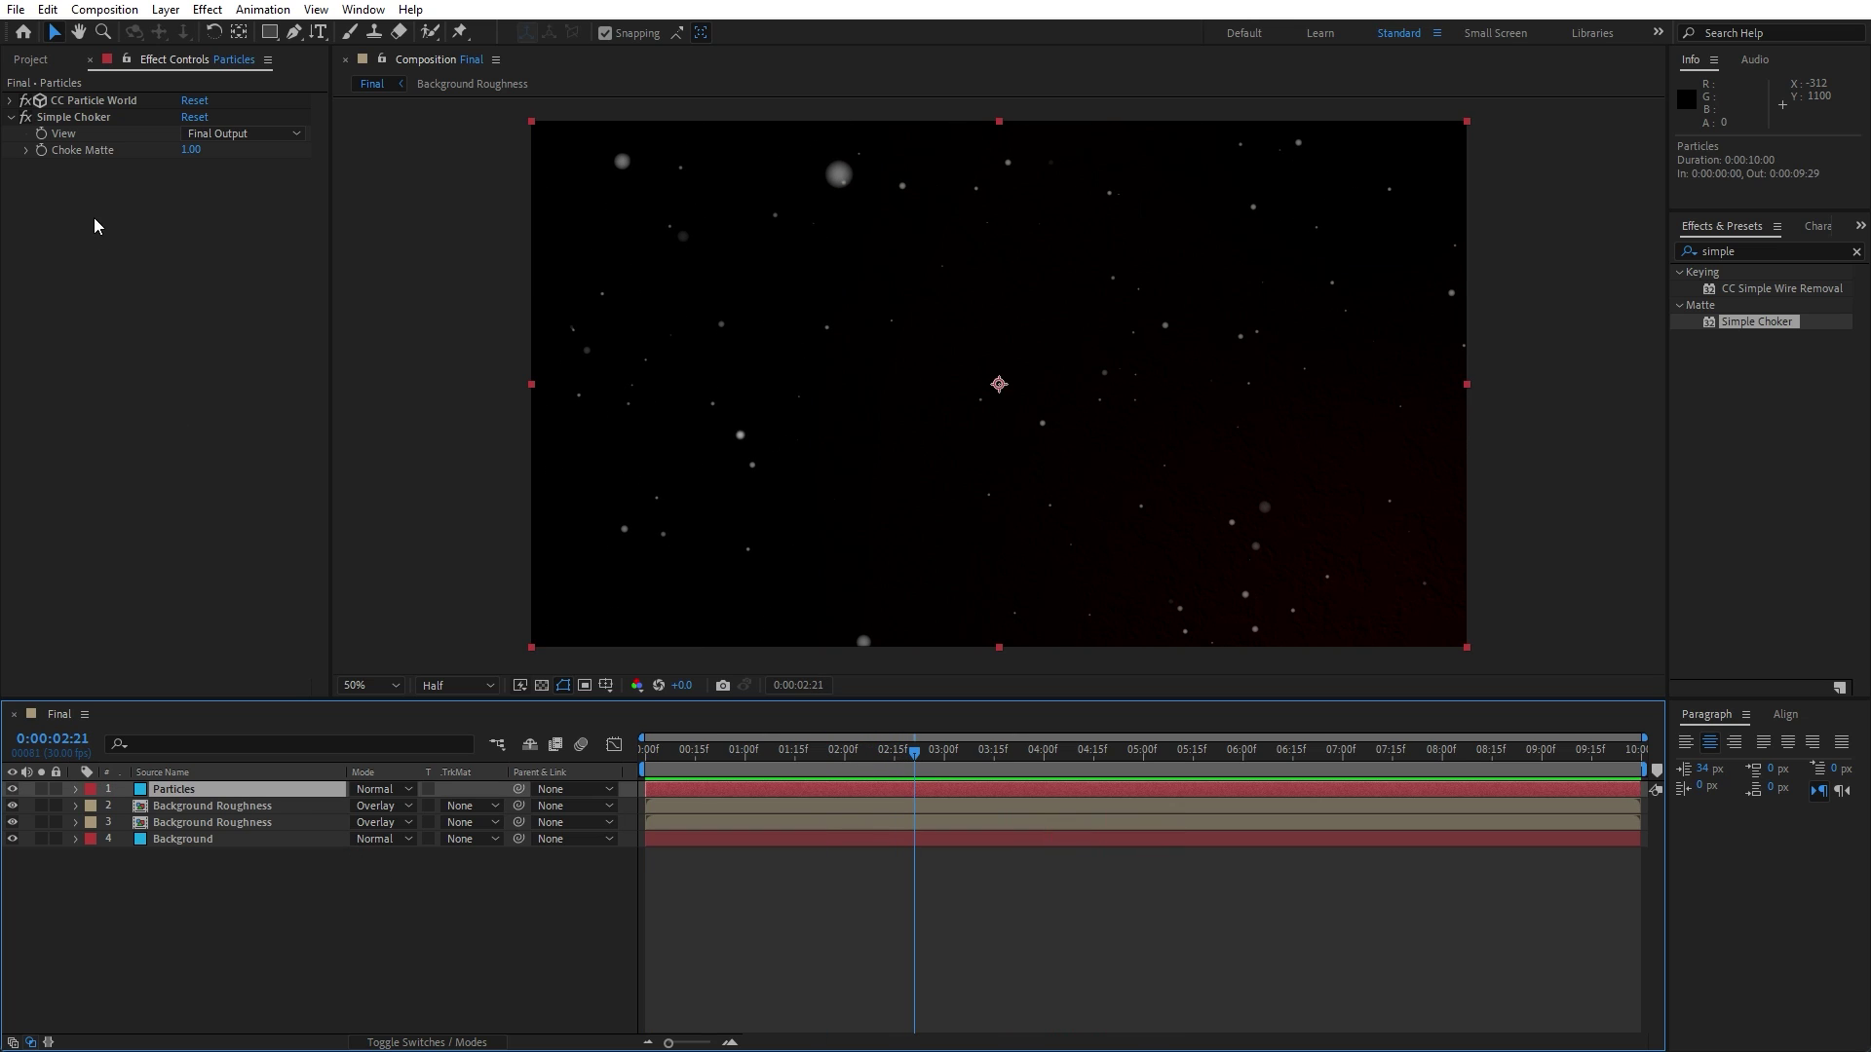
{"action": "left_click", "coordinate": [10, 100]}
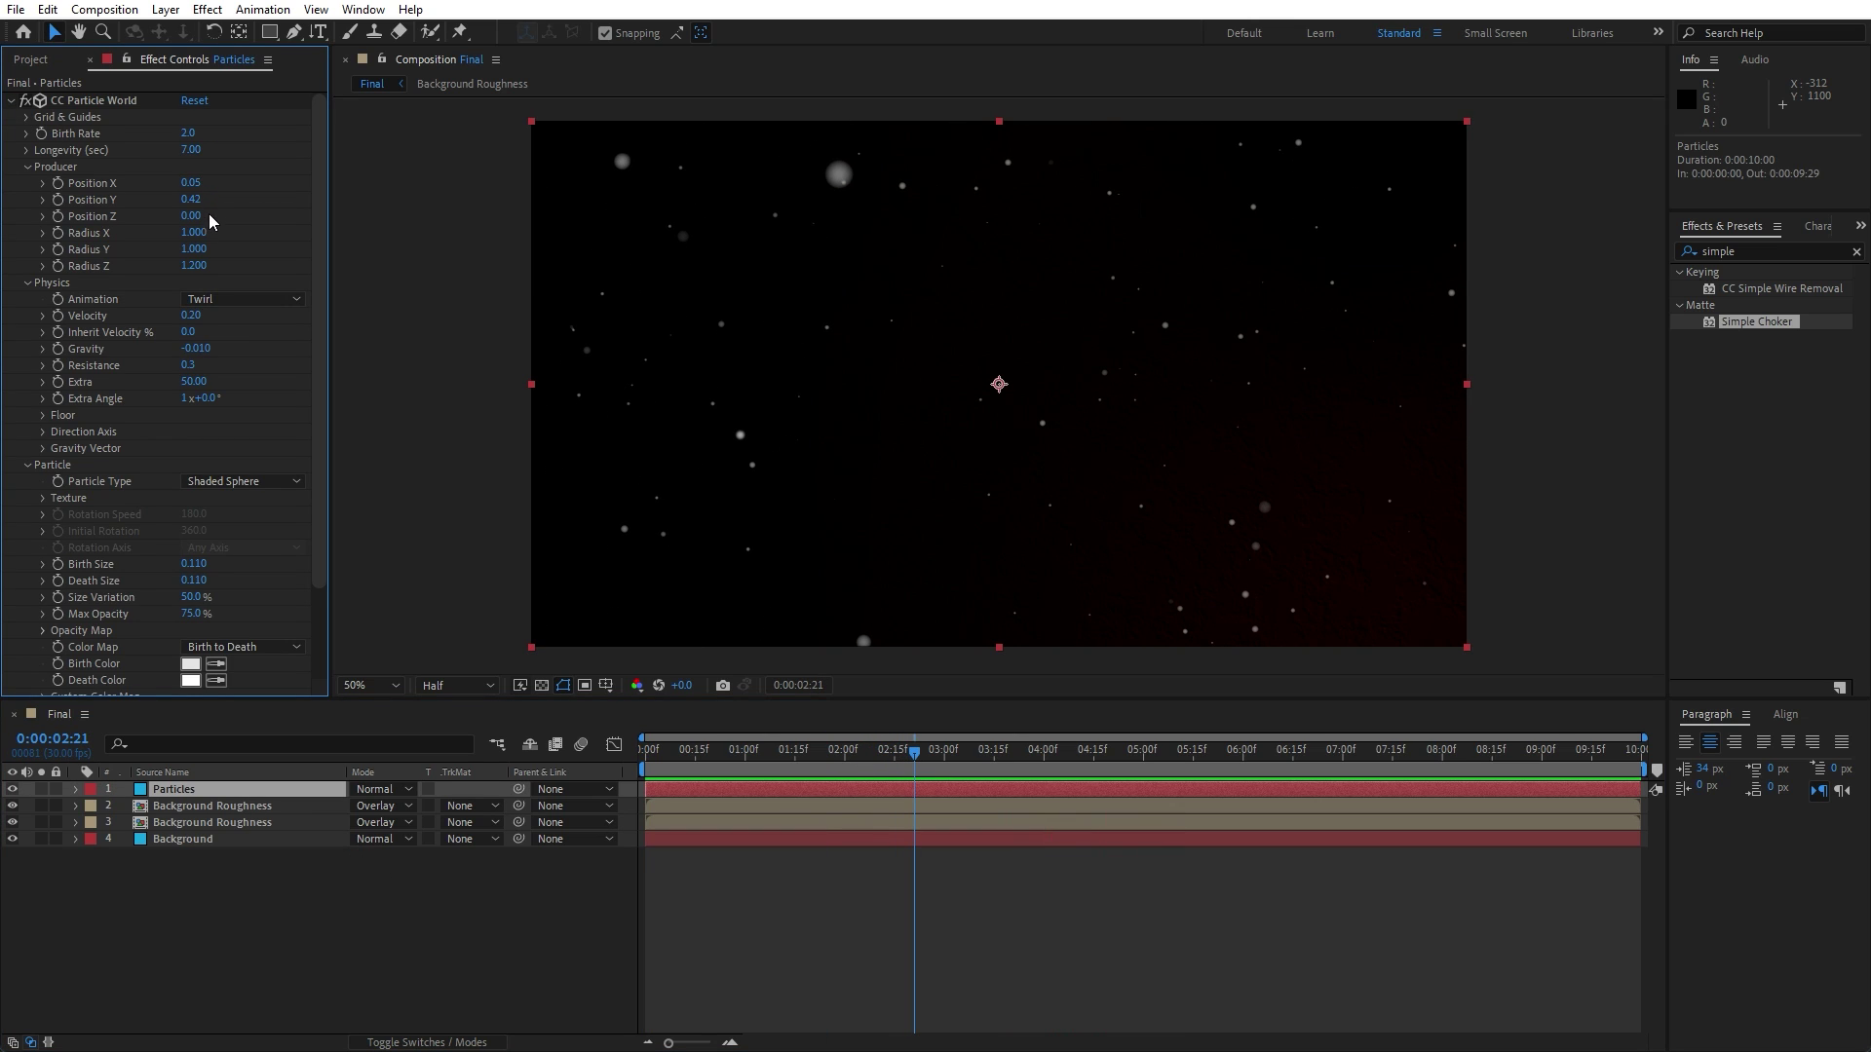
{"action": "left_click_drag", "start_coordinate": [197, 237], "coordinate": [258, 235]}
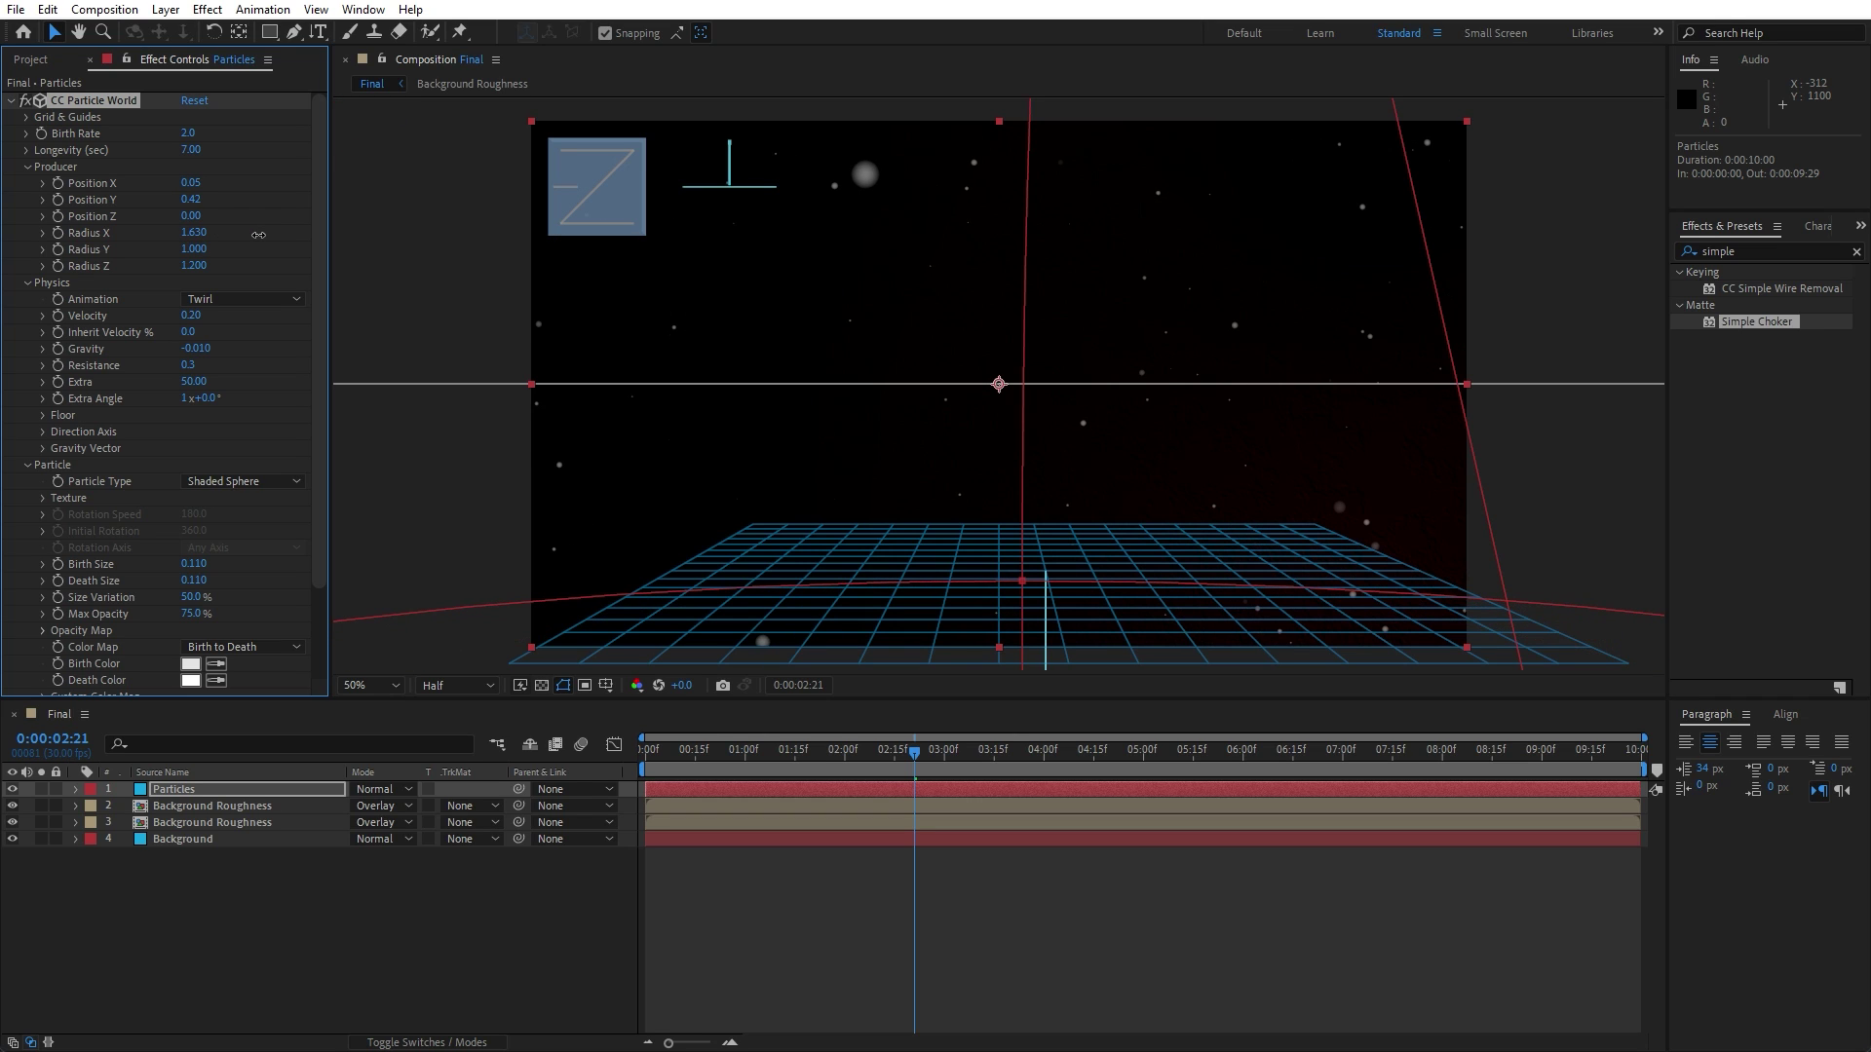
{"action": "key", "text": "ctrl+shift+y"}
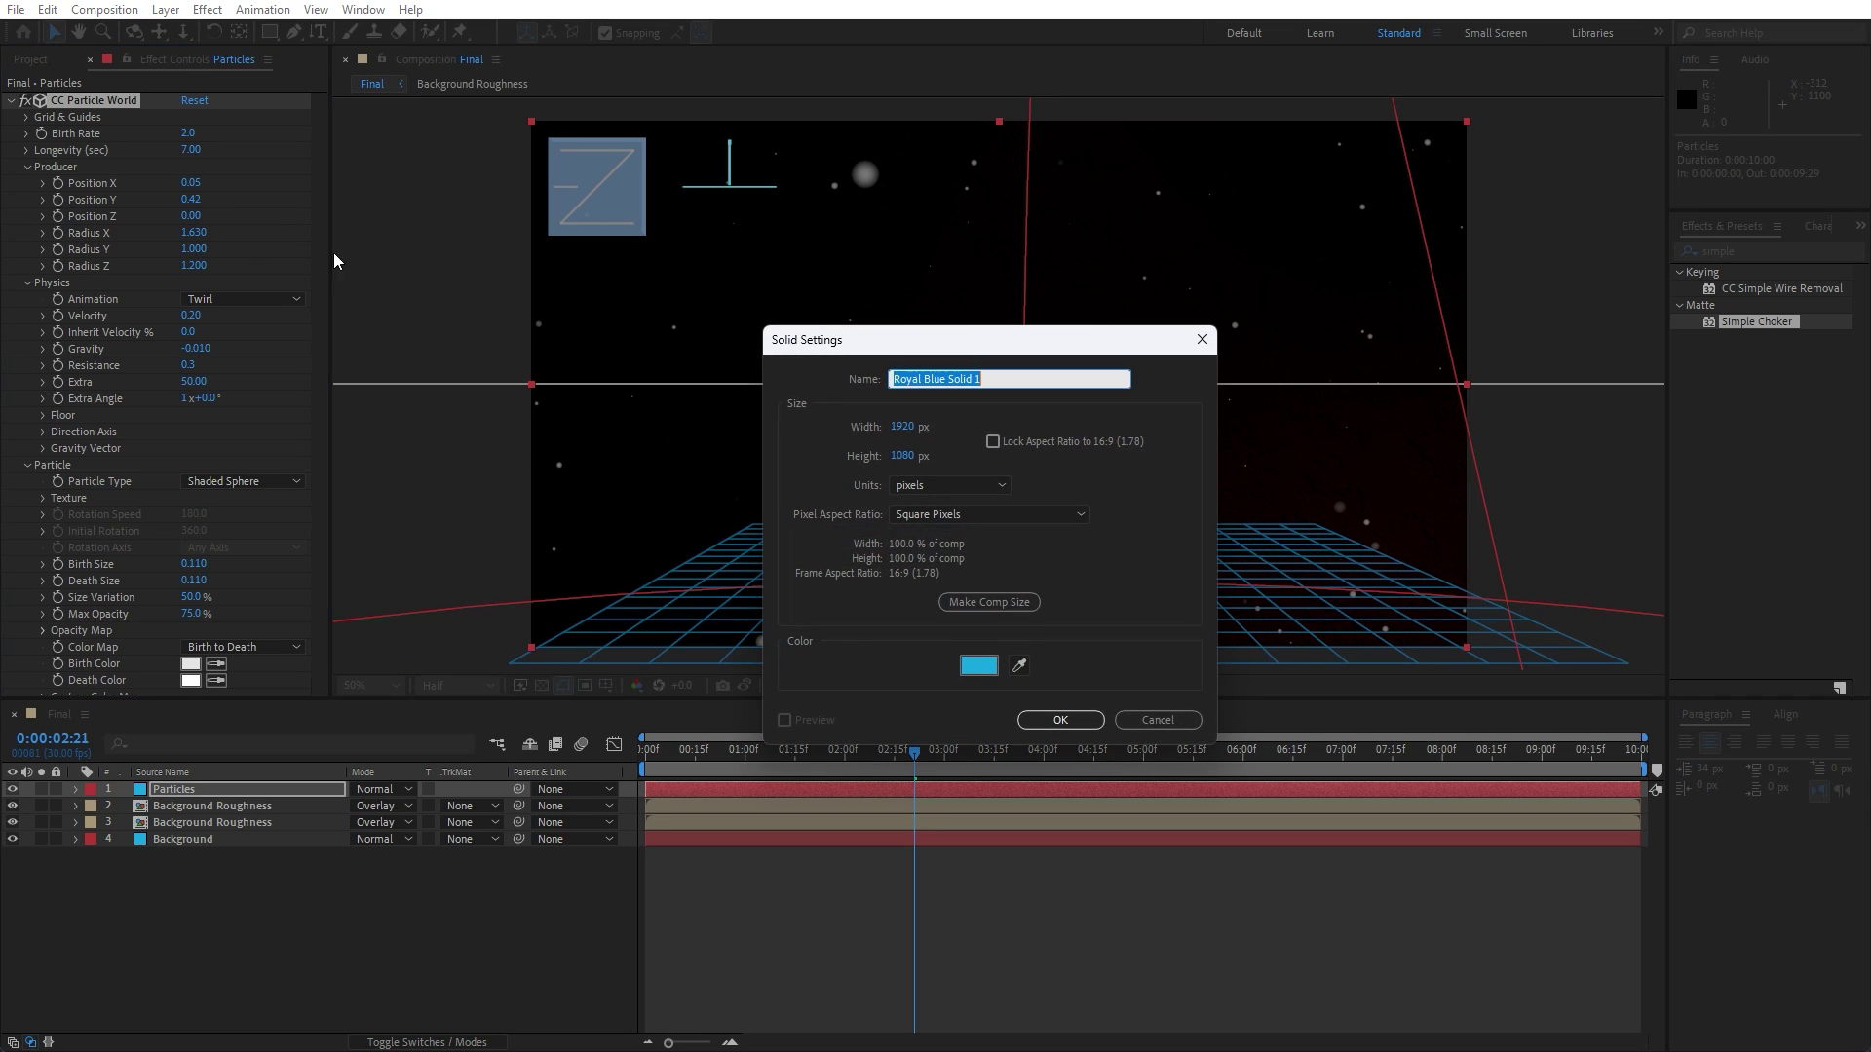
{"action": "left_click", "coordinate": [1158, 725]}
{"action": "key", "text": "ctrl+z"}
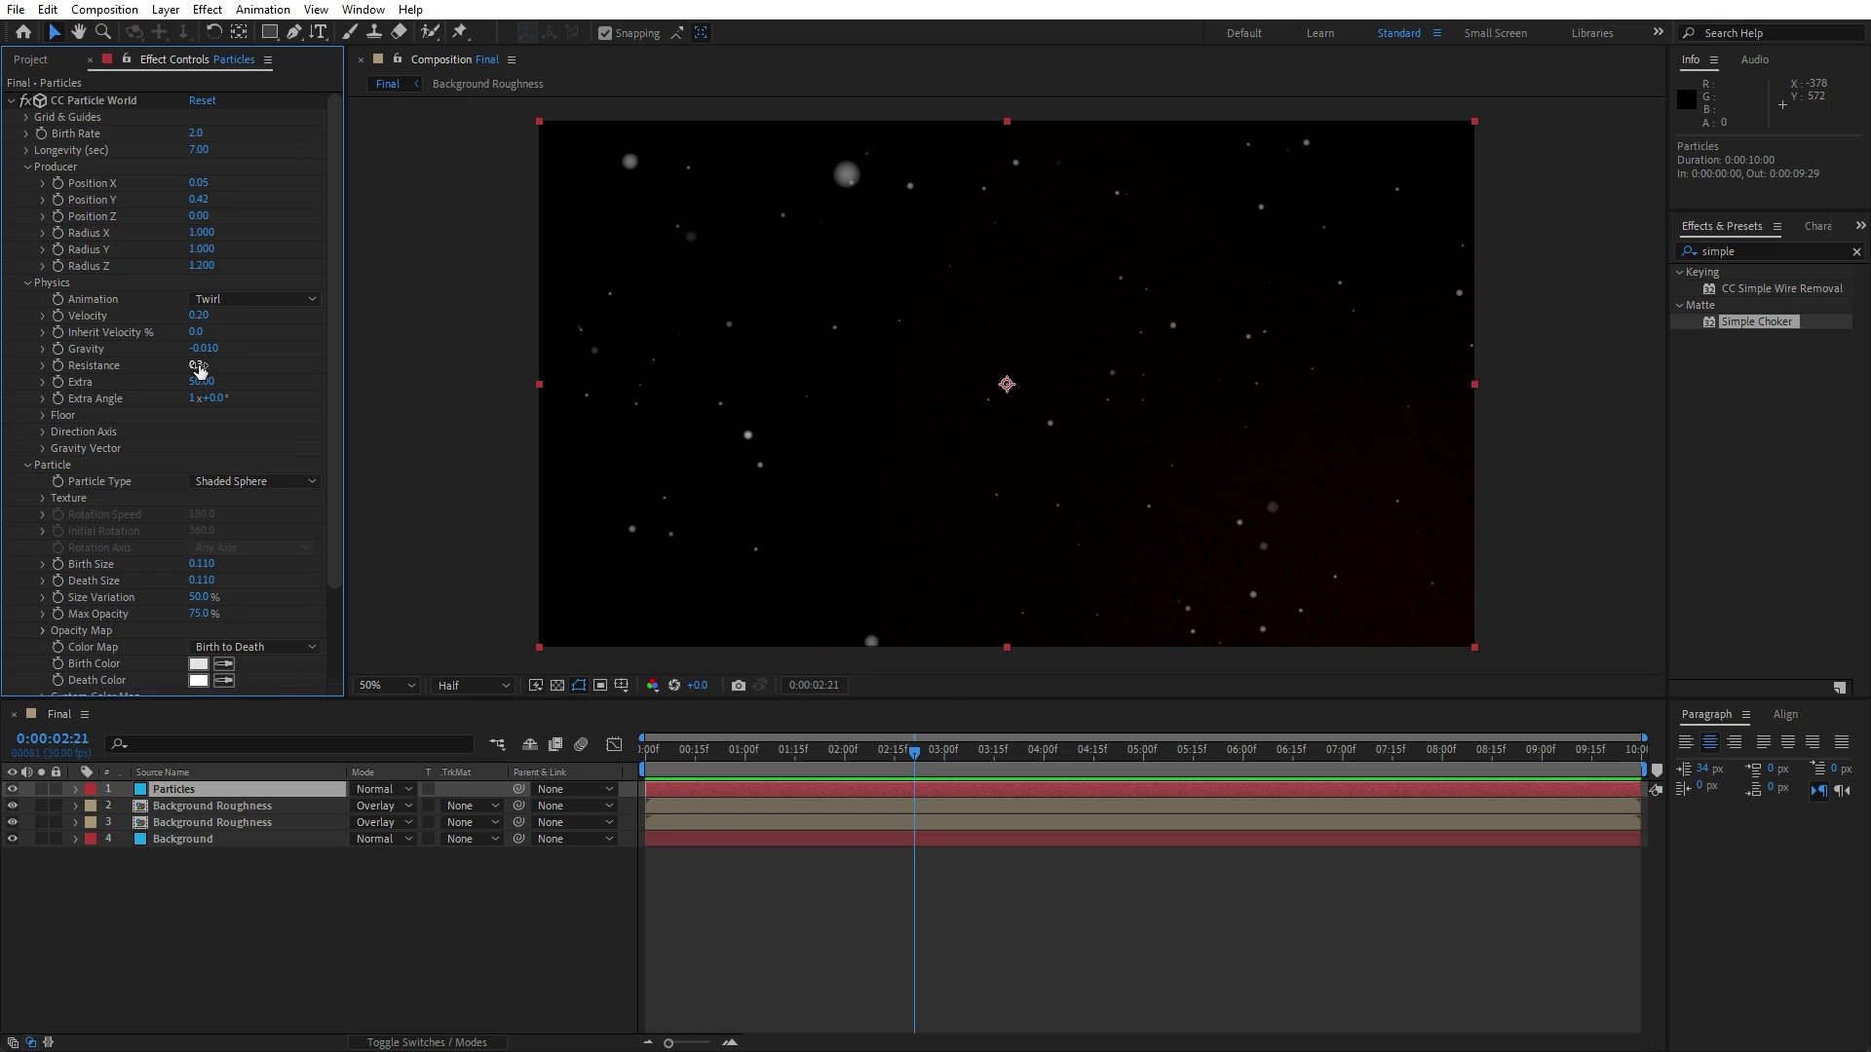
- Pre-compose the Particles layer into a new composition named Particles, moving all attributes into it
{"action": "right_click", "coordinate": [201, 791]}
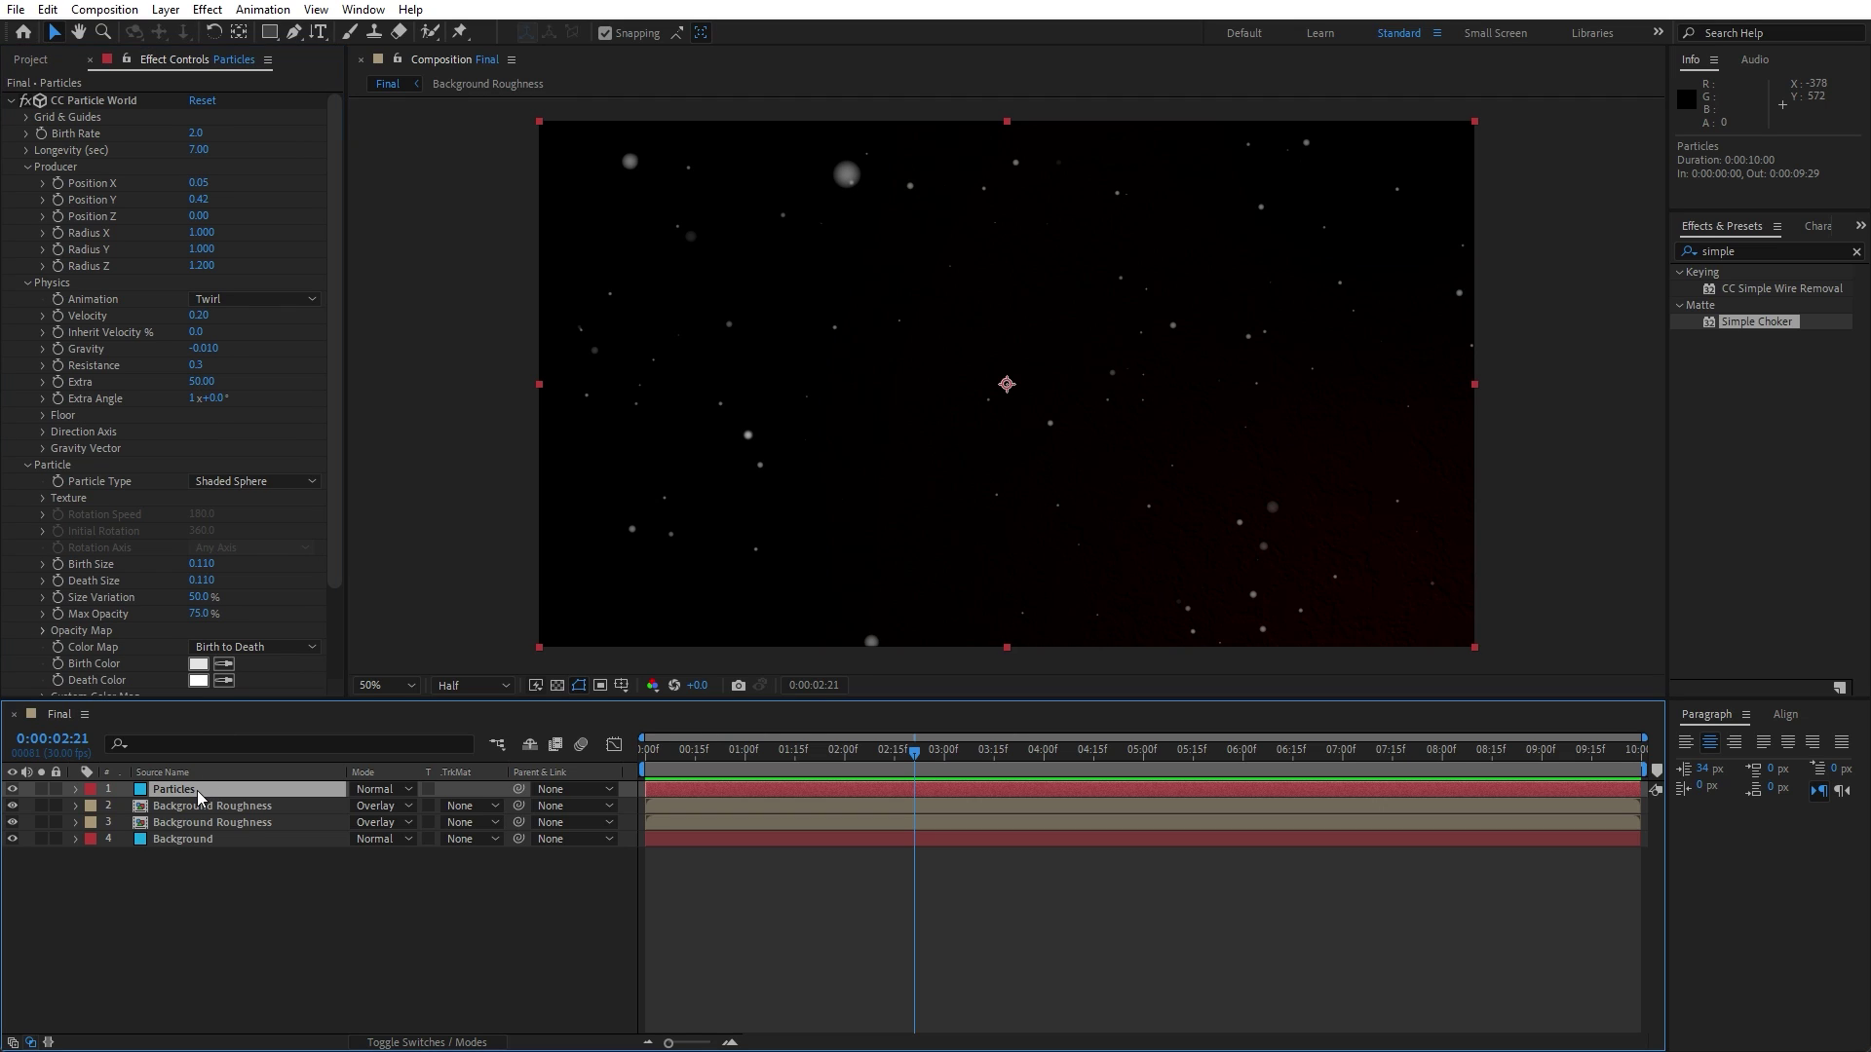
{"action": "left_click", "coordinate": [300, 684]}
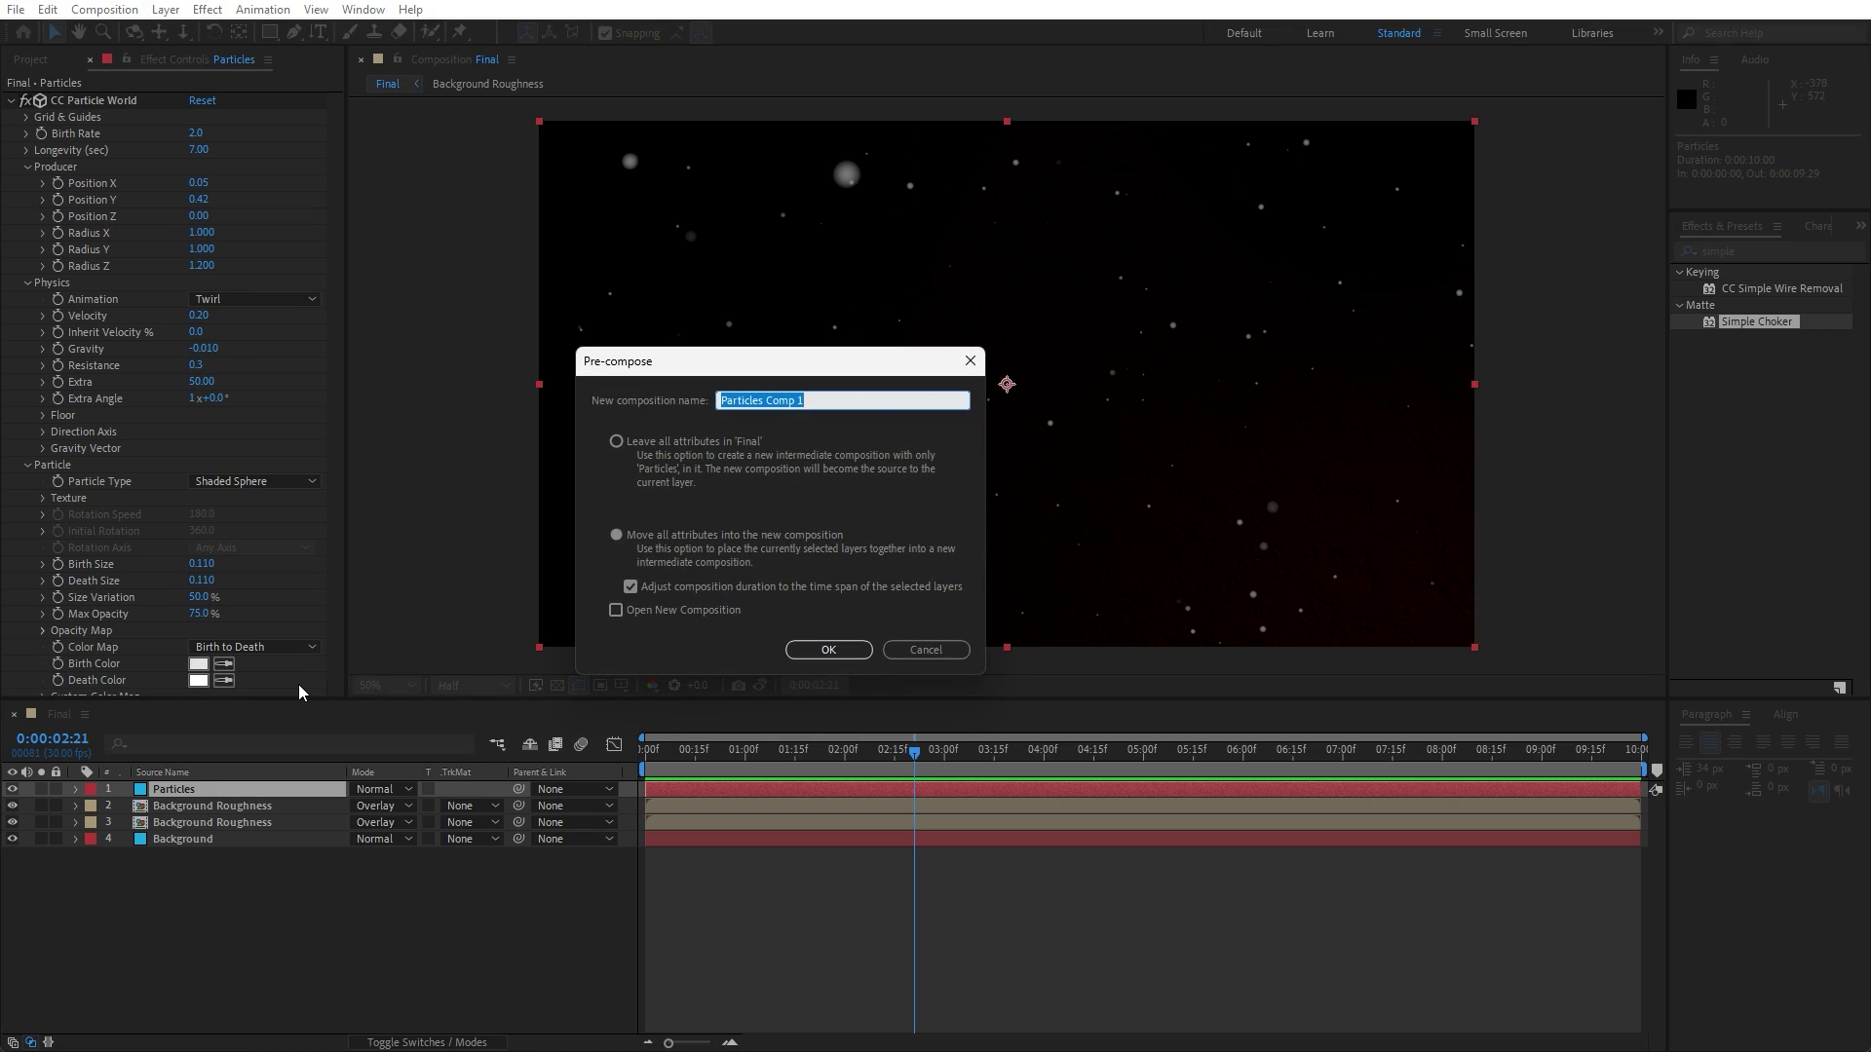
{"action": "type", "text": "Particle"}
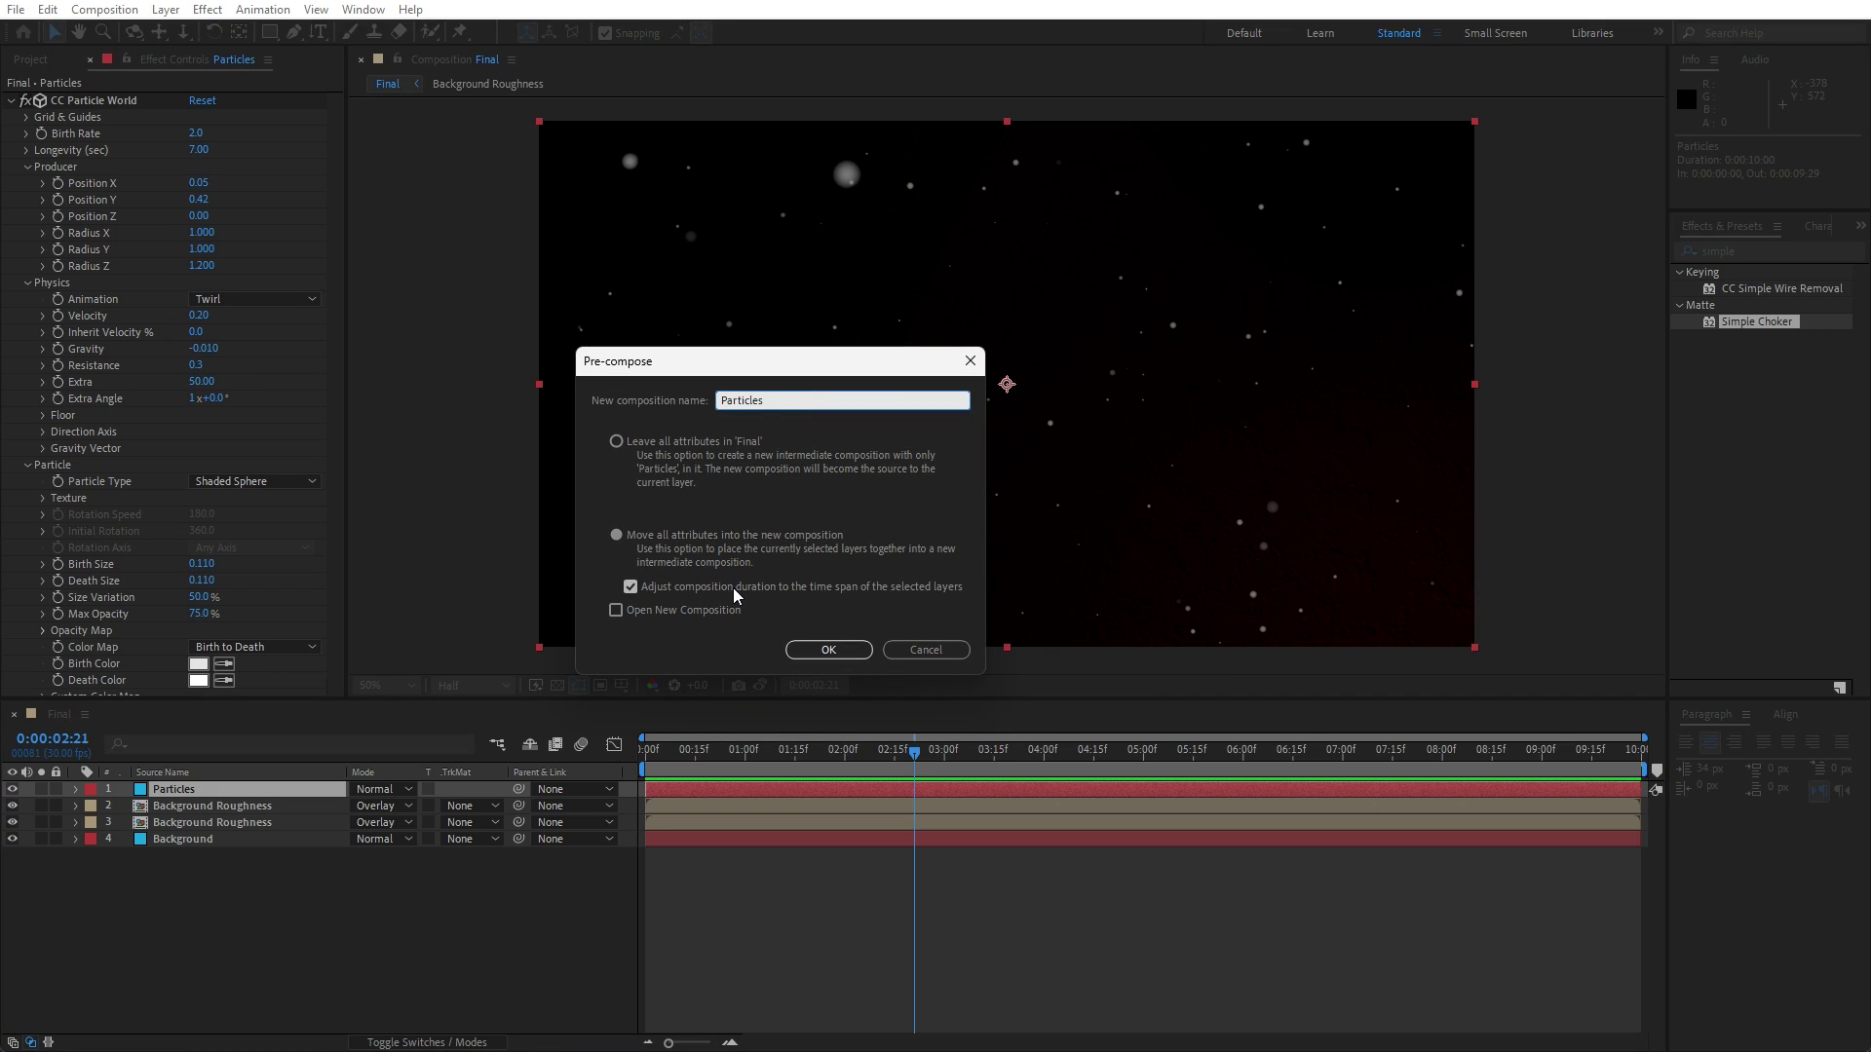
{"action": "left_click", "coordinate": [828, 649]}
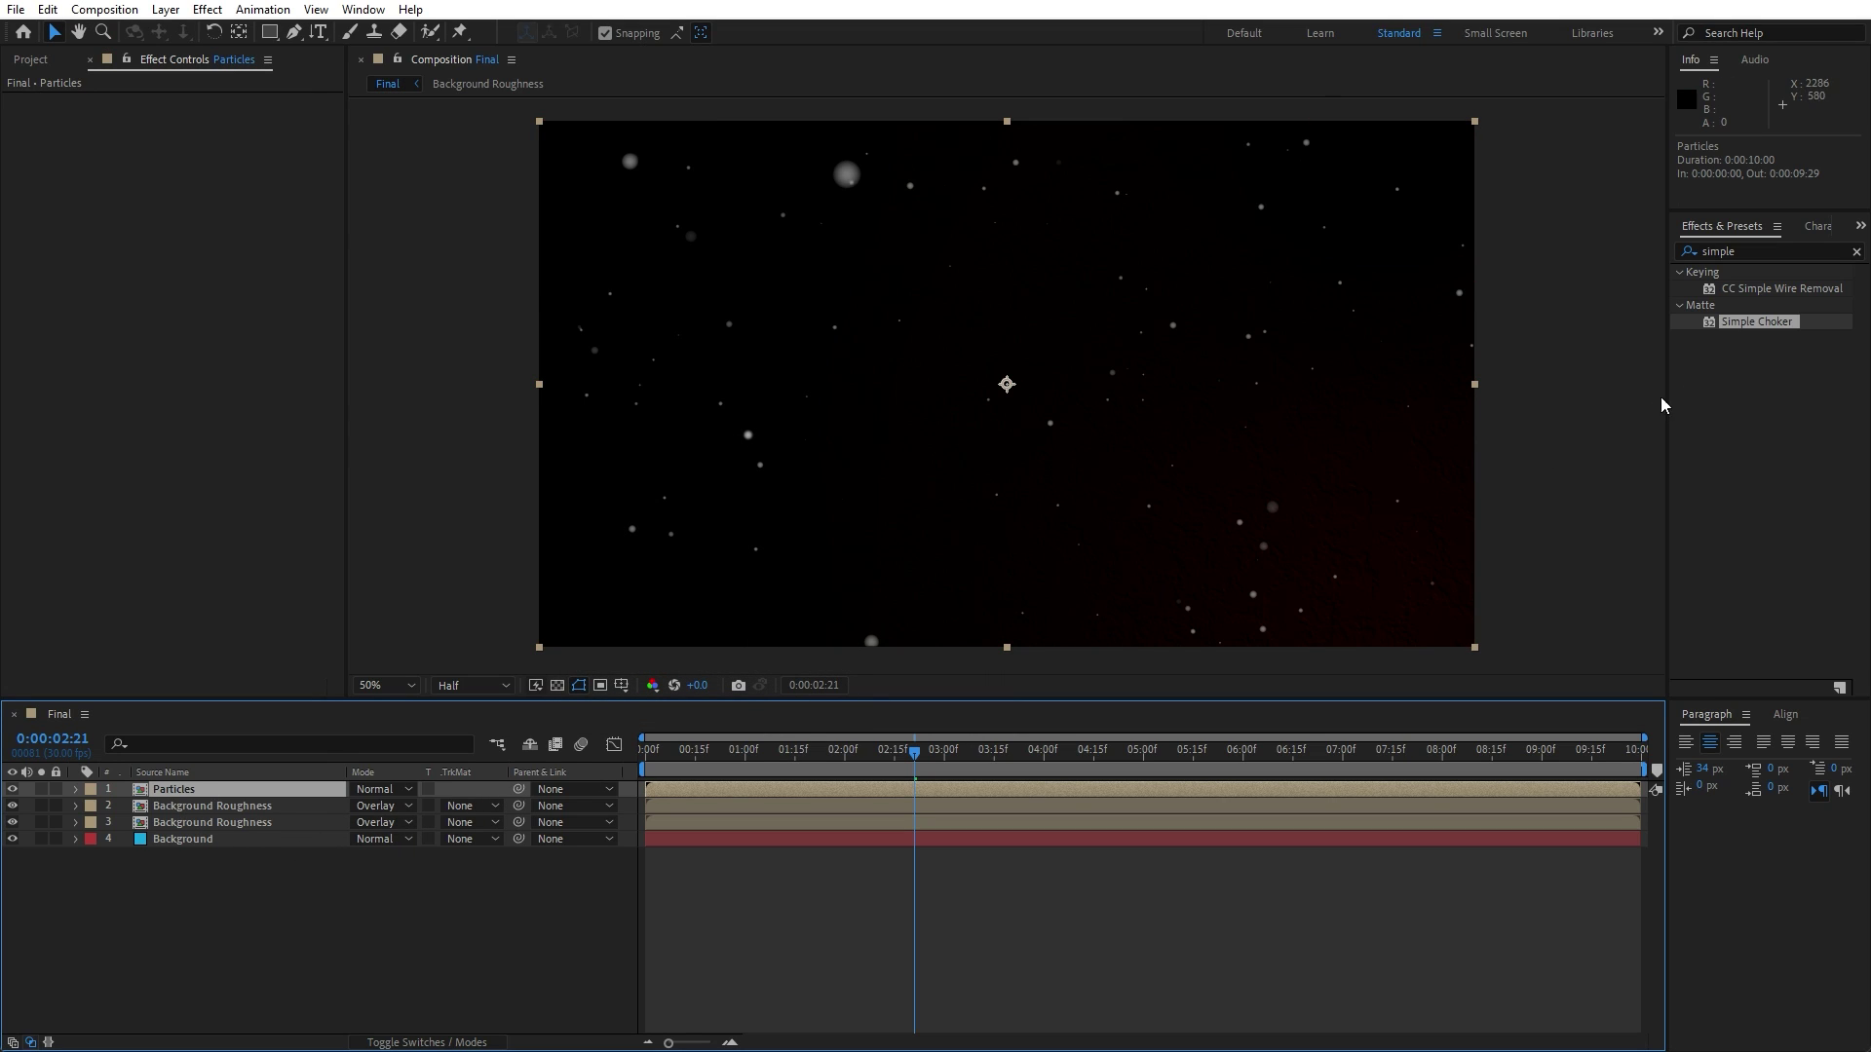
- Apply the Tritone effect to the pre-composed Particles layer
{"action": "left_click", "coordinate": [1763, 250]}
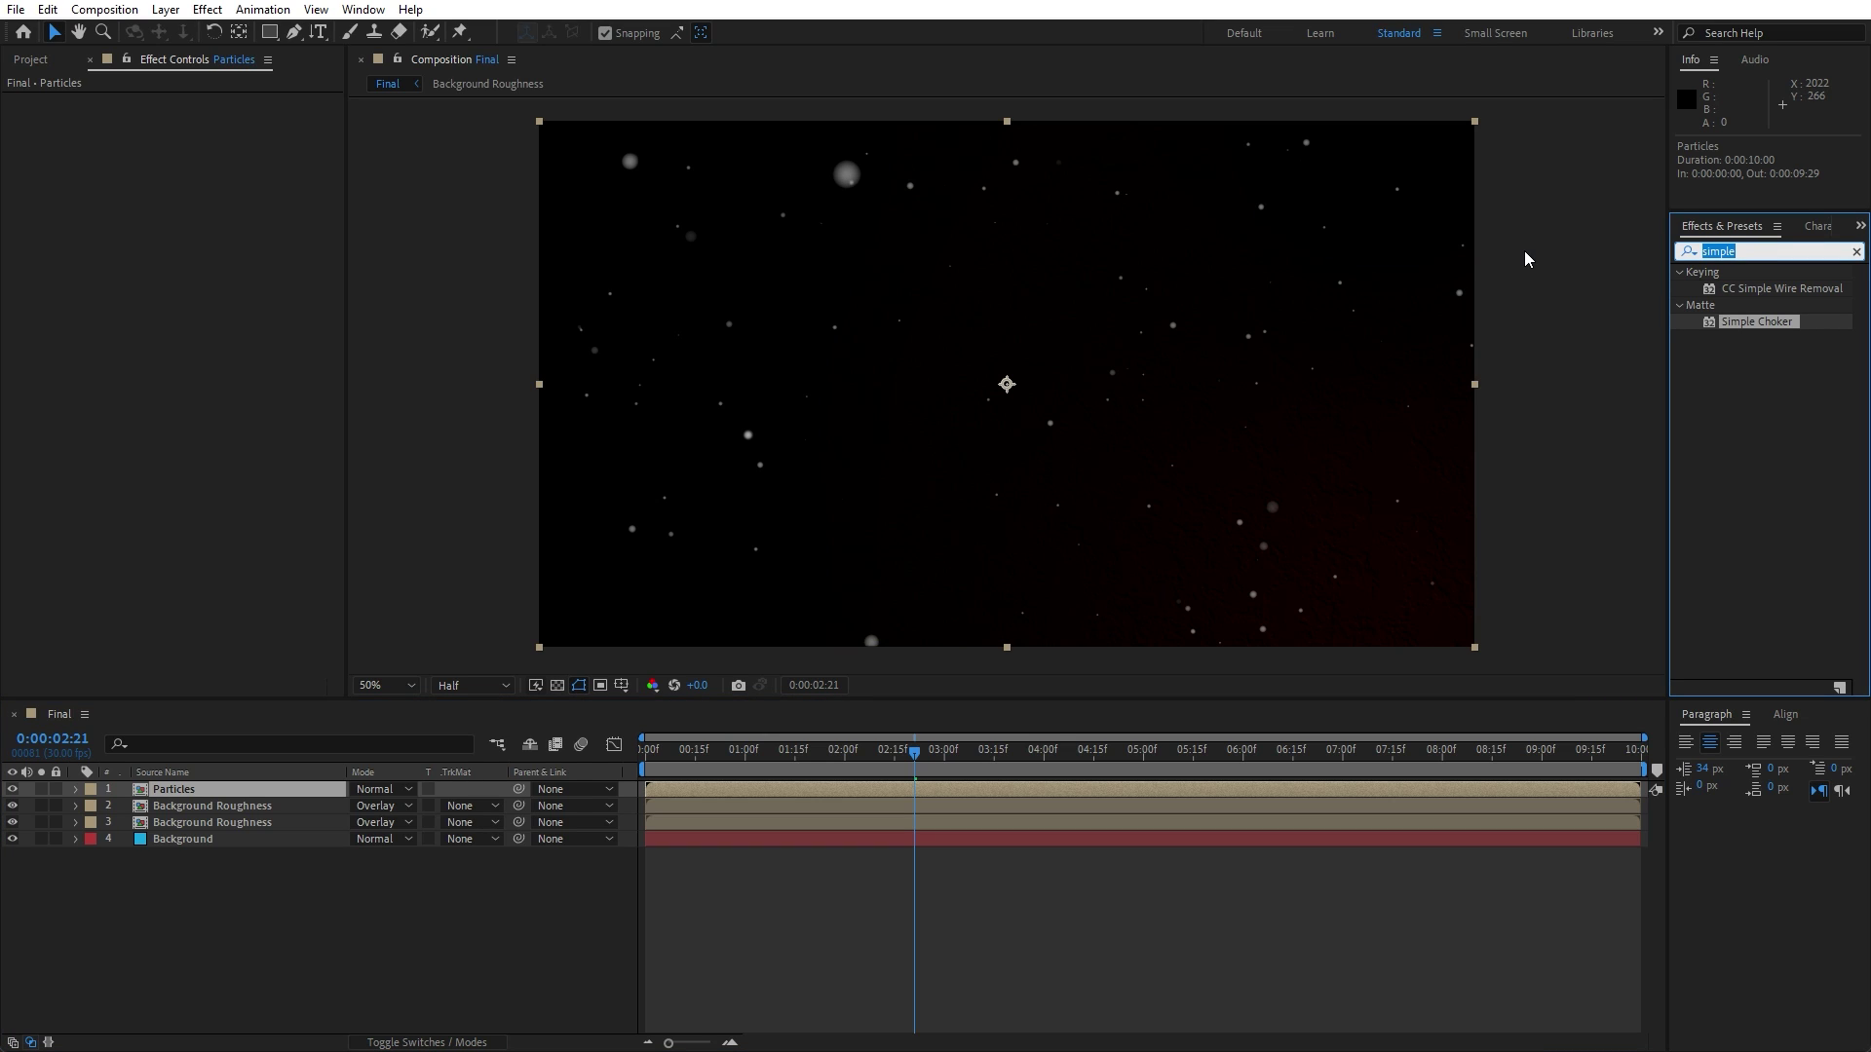
{"action": "type", "text": "trito"}
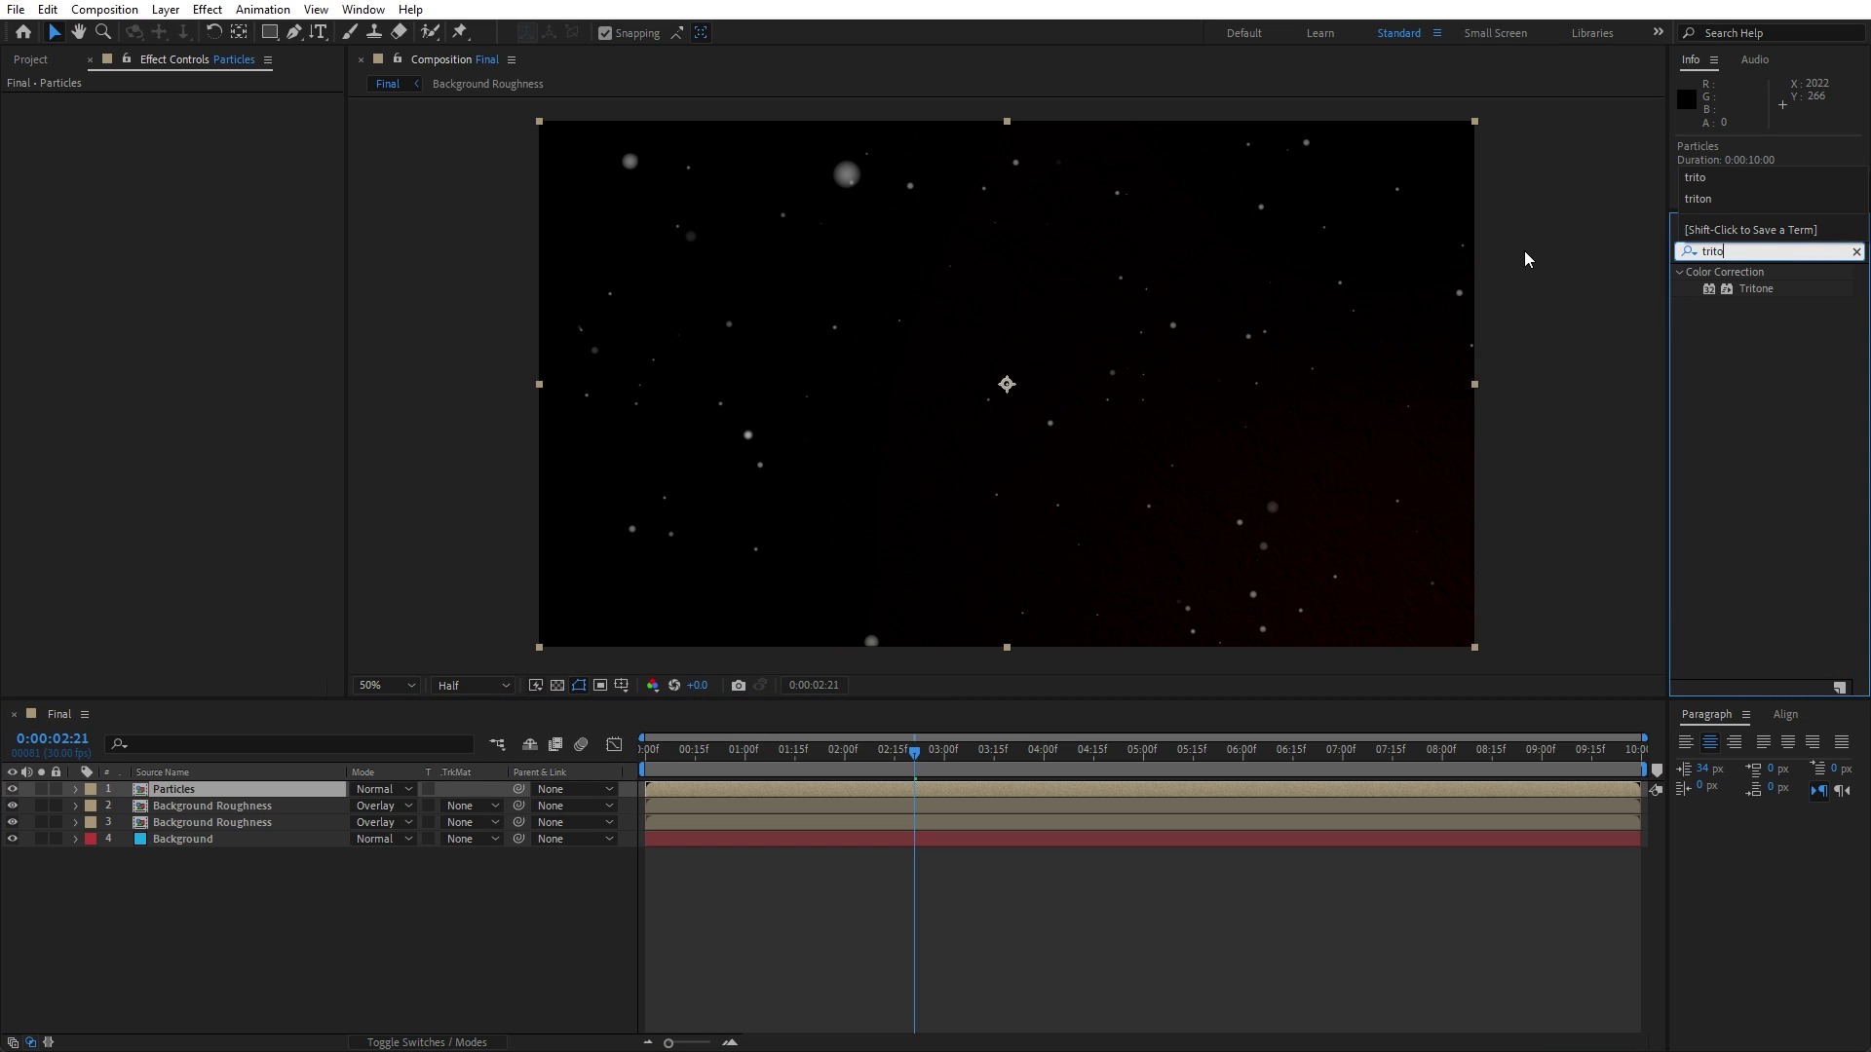
{"action": "left_click_drag", "start_coordinate": [1754, 288], "coordinate": [173, 789]}
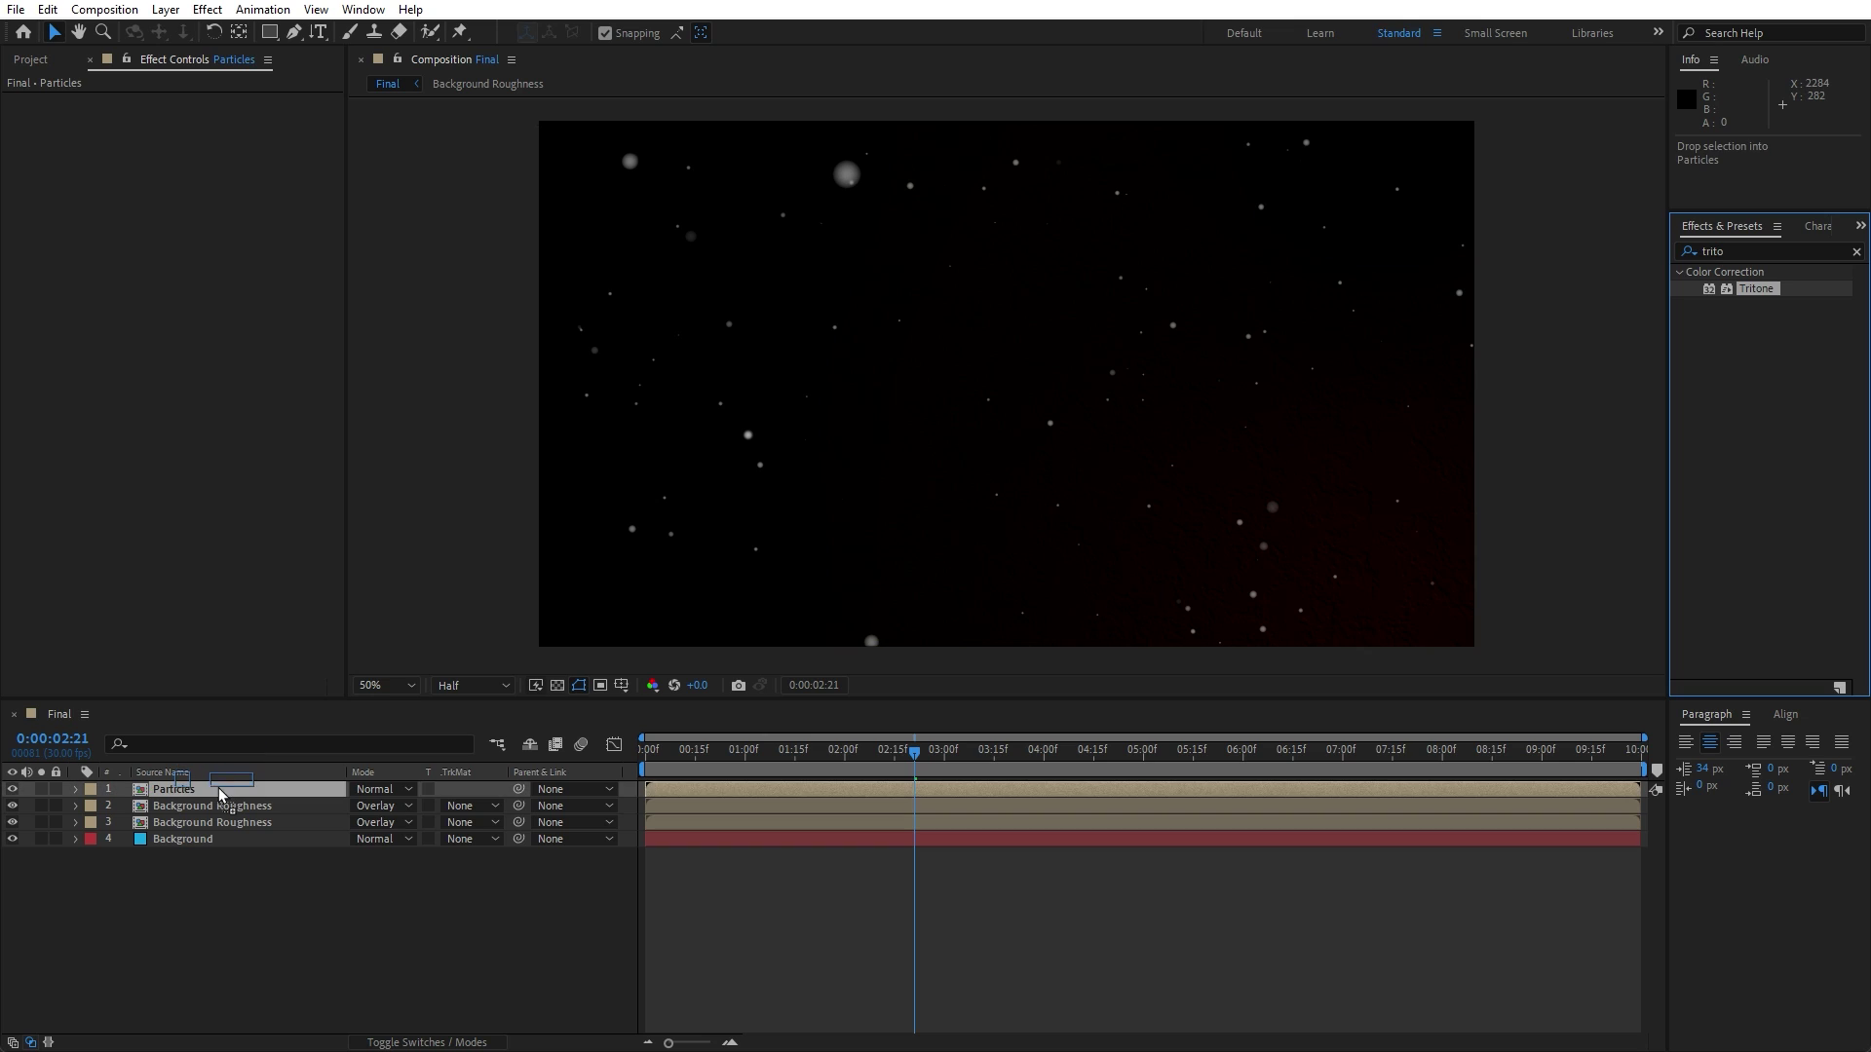
- Set the Tritone effect's Highlights color to 754A00 and its Midtones color to FF8A00
{"action": "left_click", "coordinate": [198, 117]}
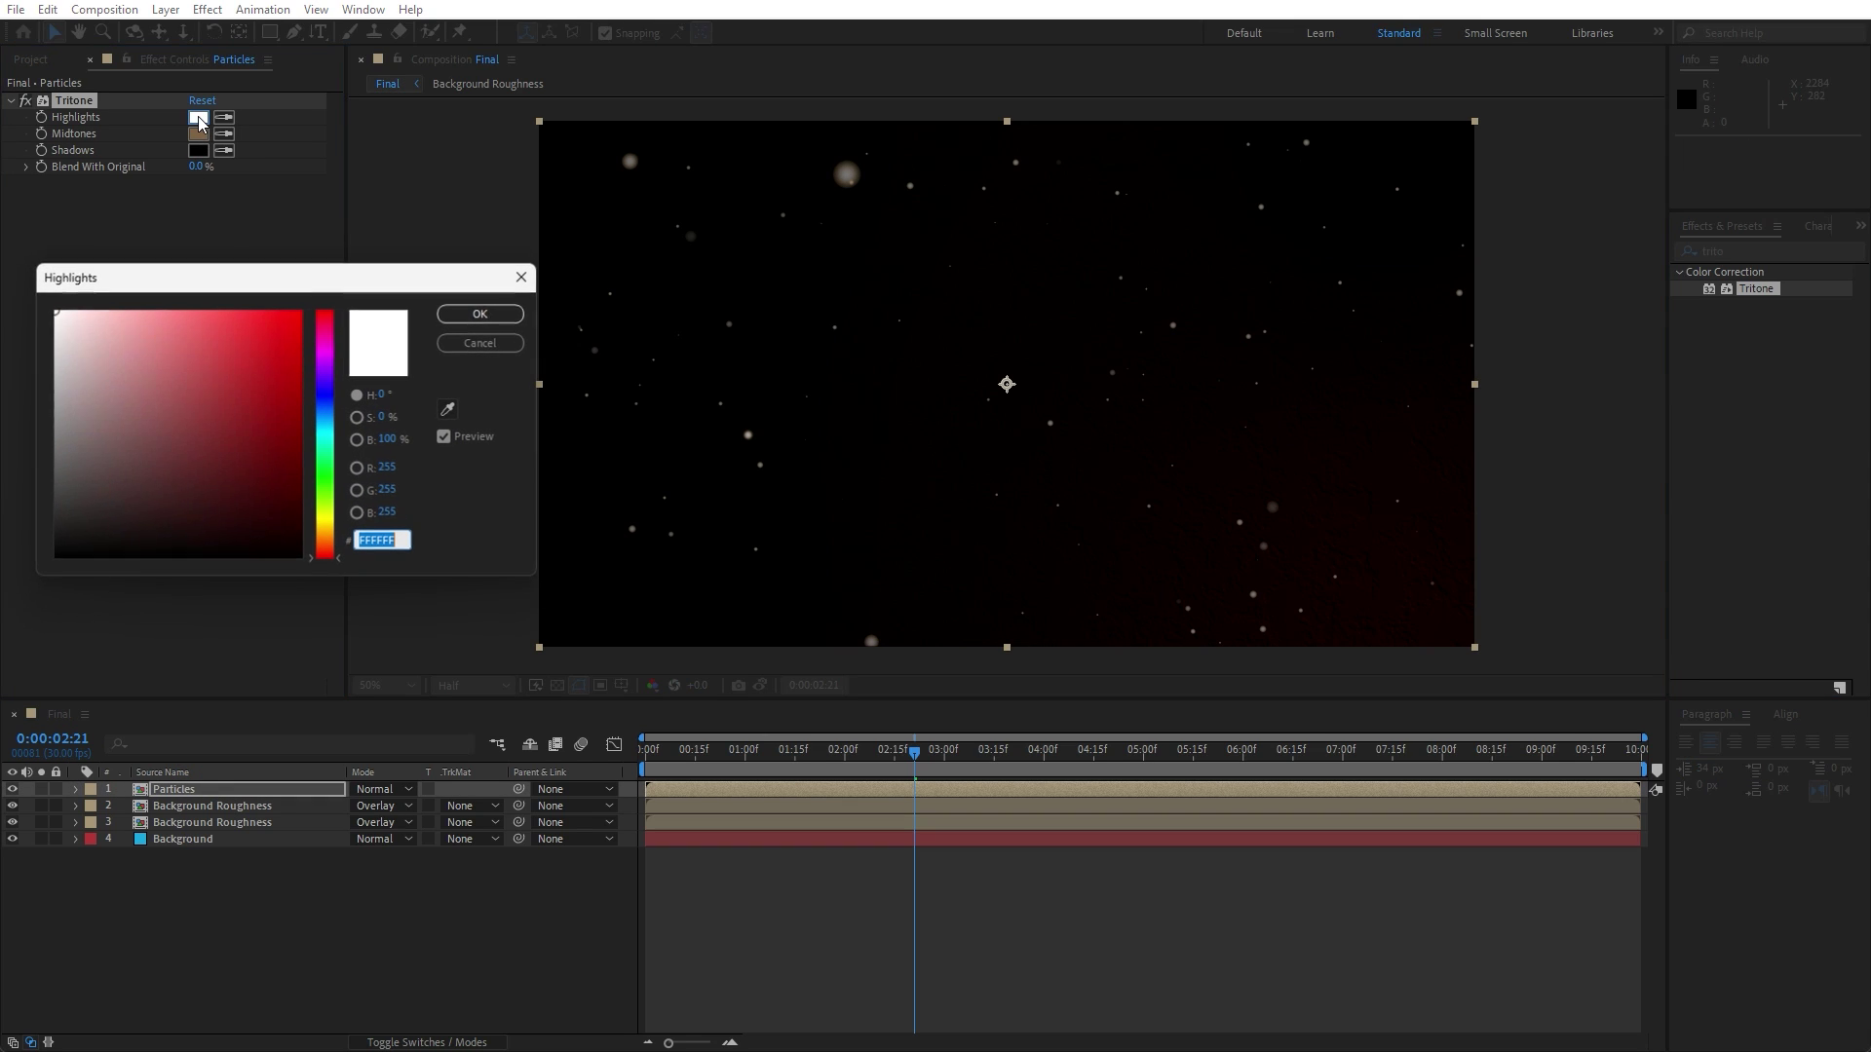
{"action": "type", "text": "7"}
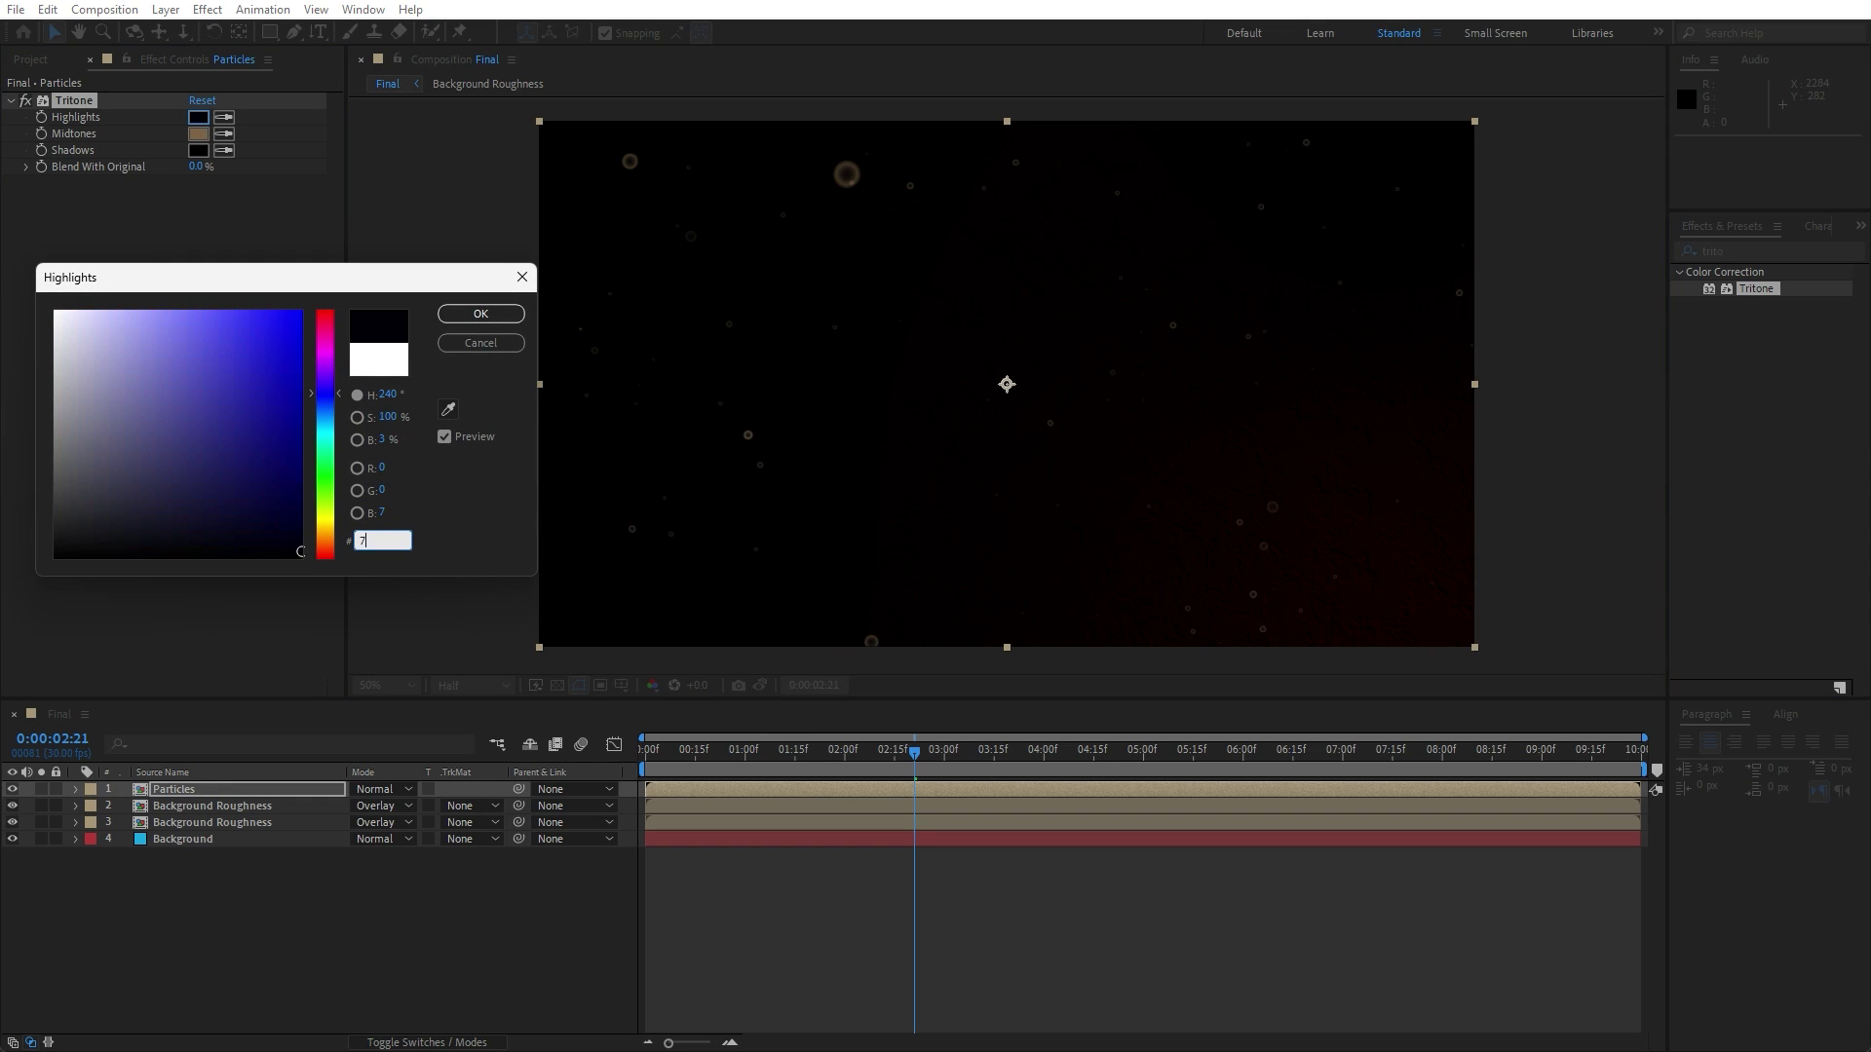
{"action": "type", "text": "54A00"}
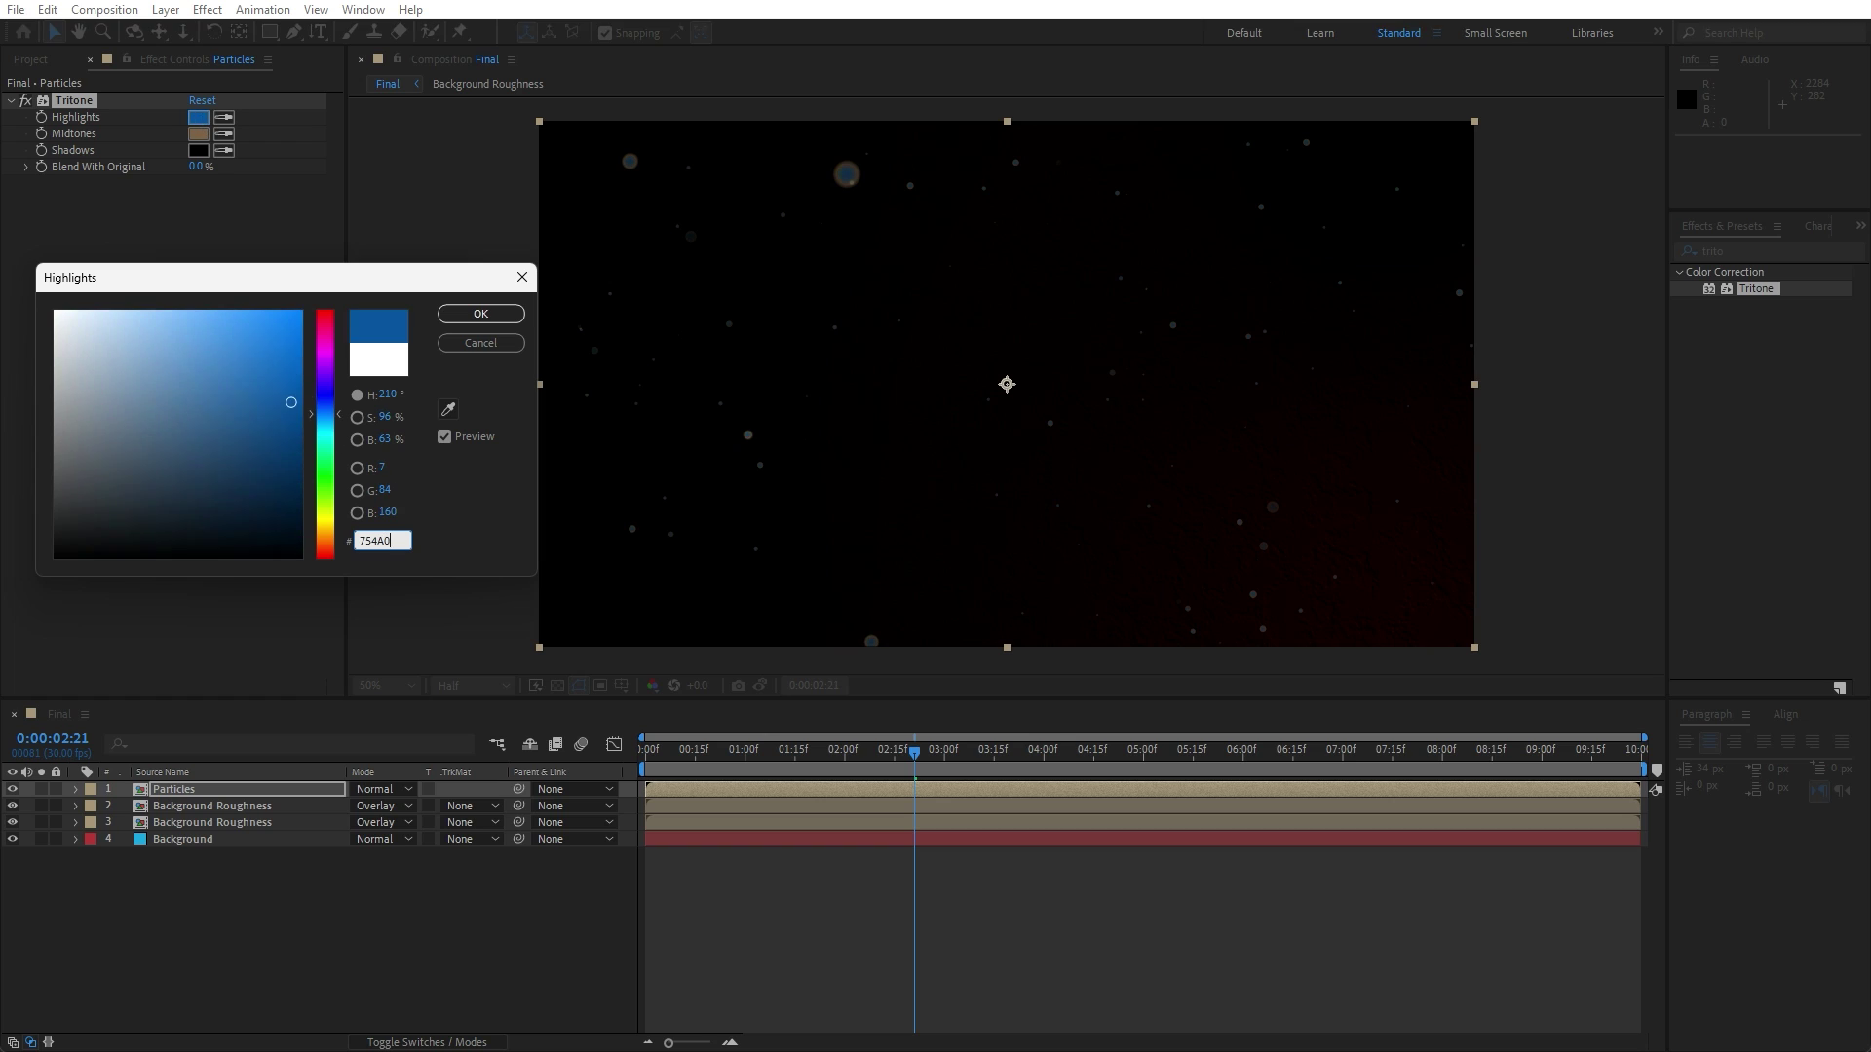
{"action": "left_click", "coordinate": [492, 314]}
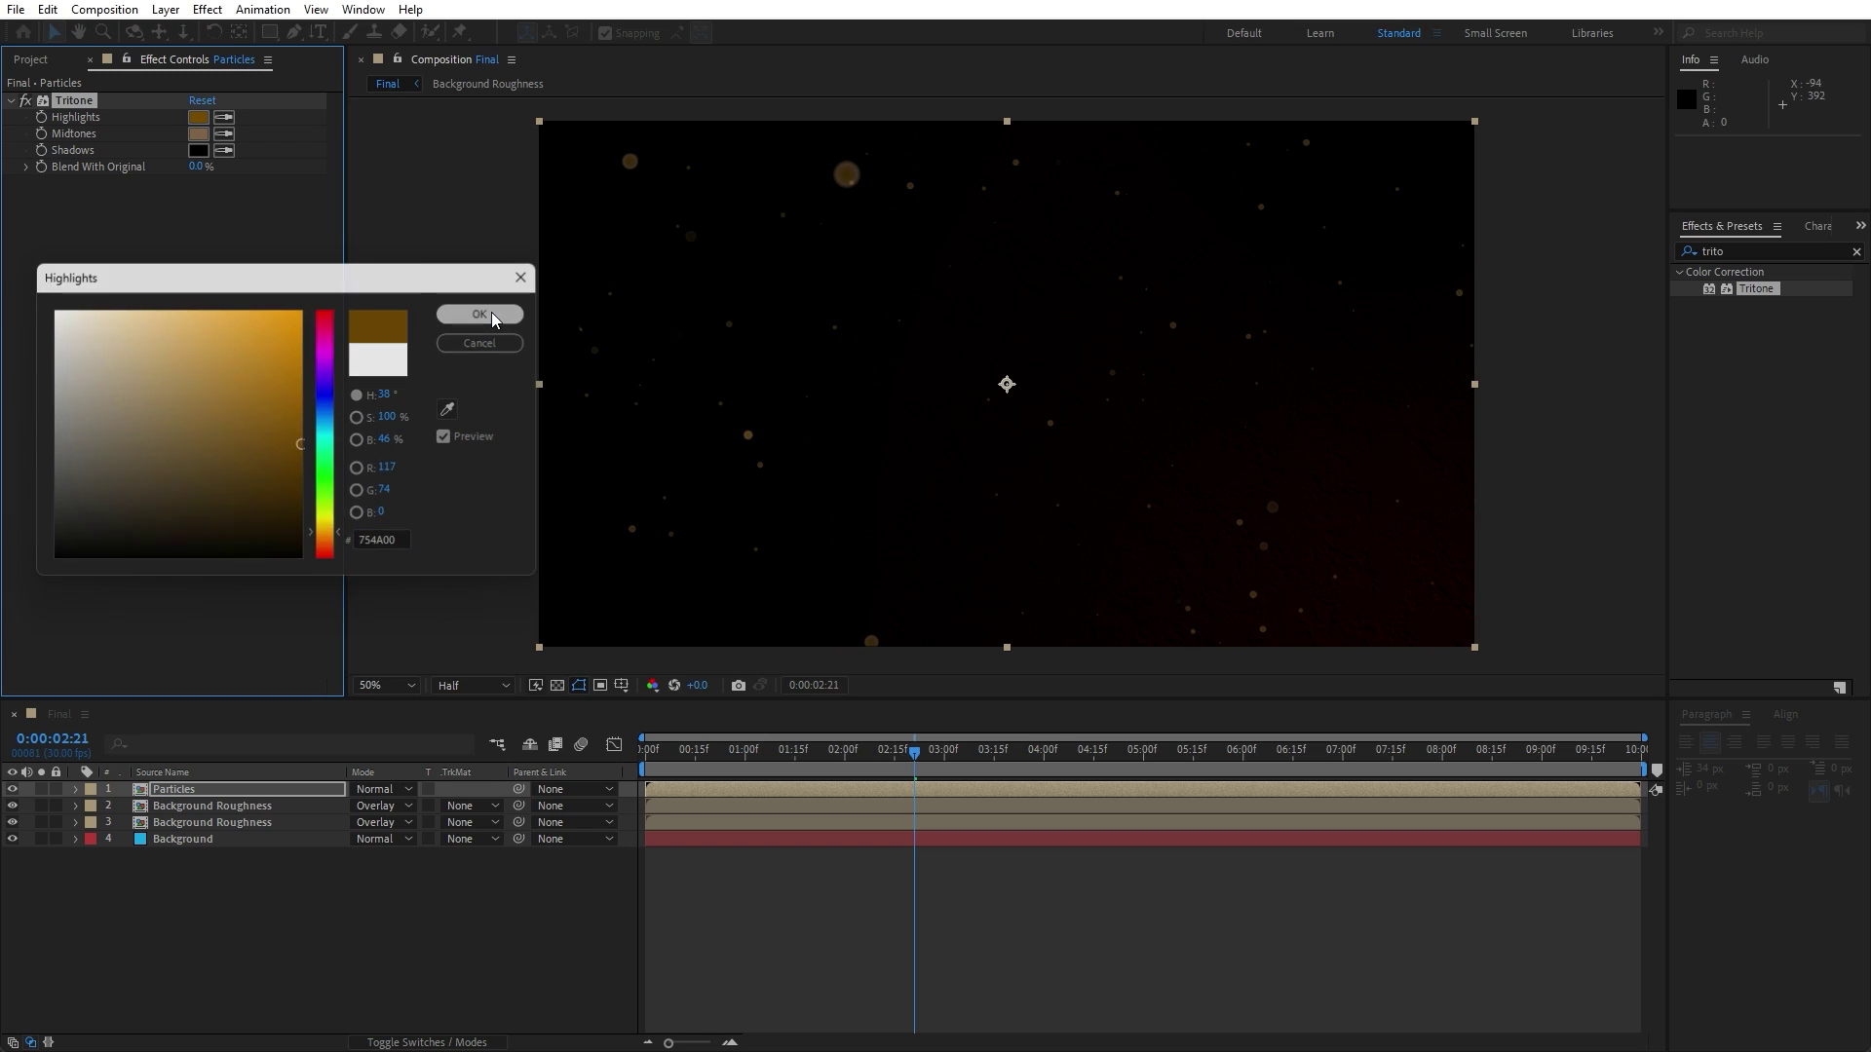
{"action": "left_click", "coordinate": [198, 139]}
{"action": "type", "text": "FF"}
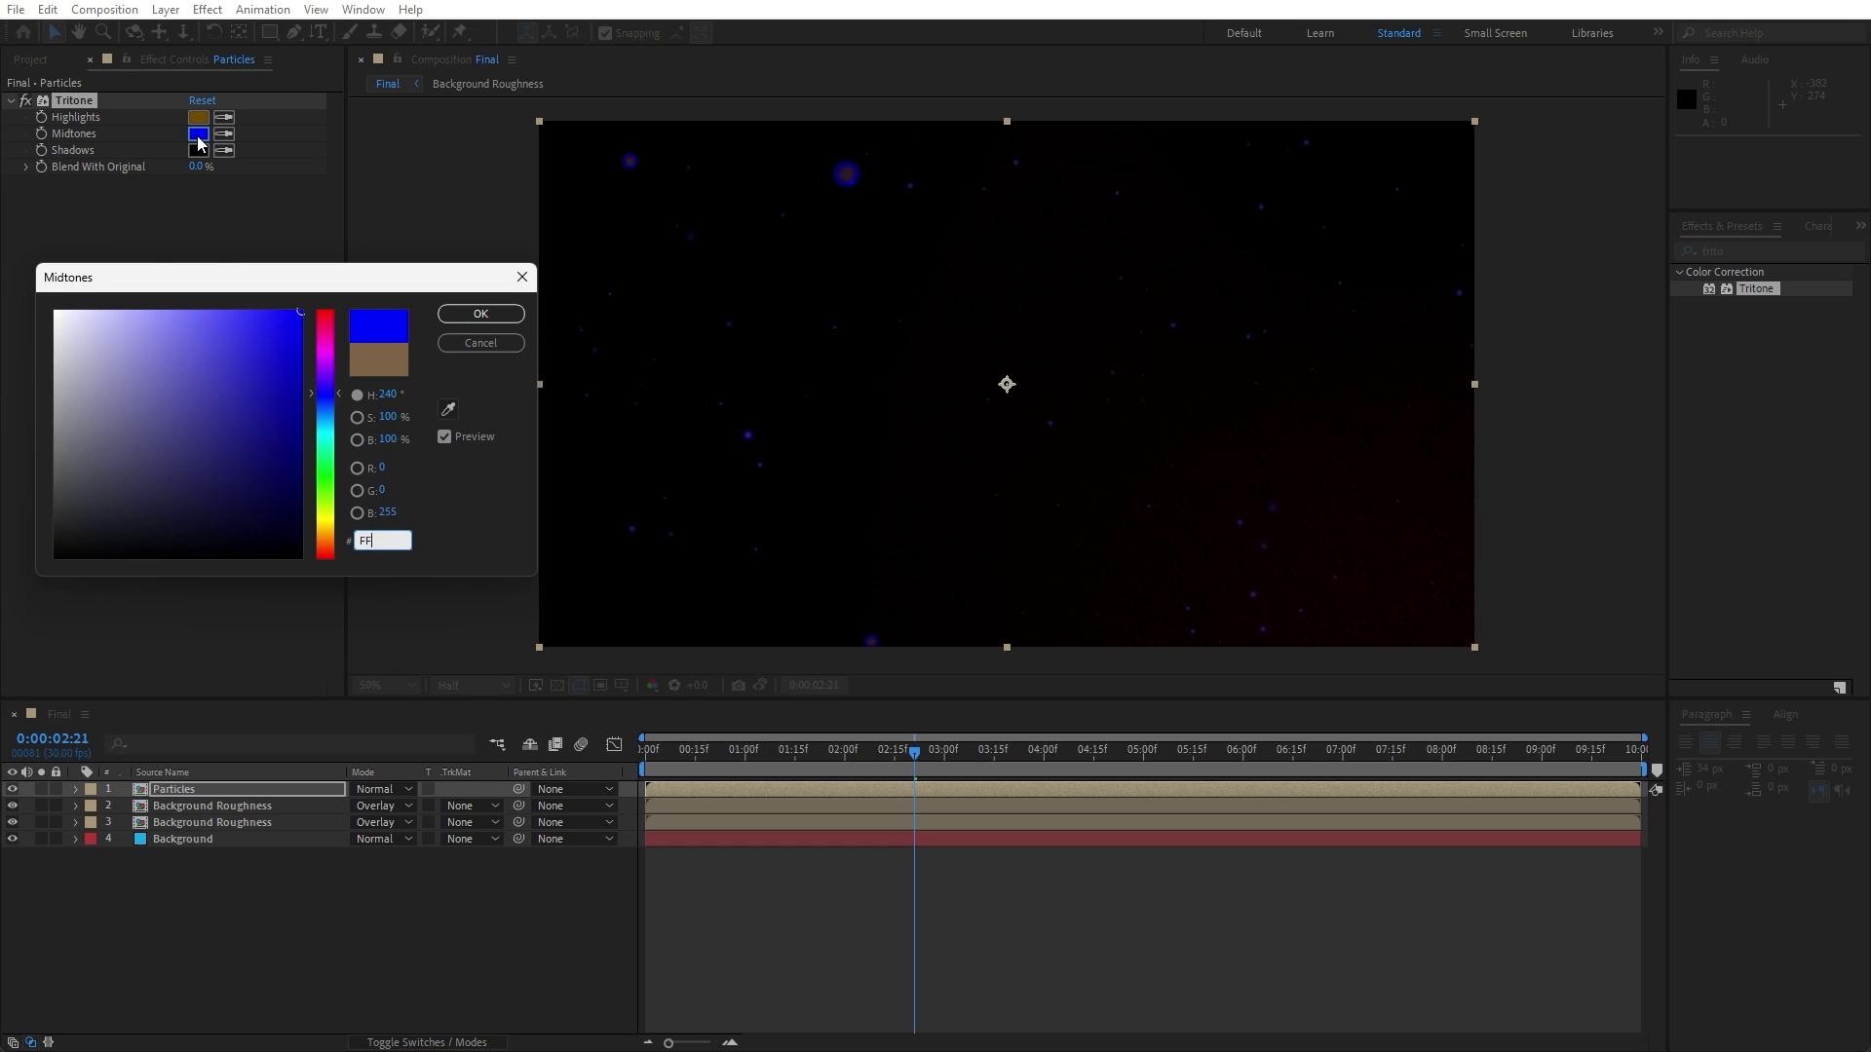
{"action": "type", "text": "8A00"}
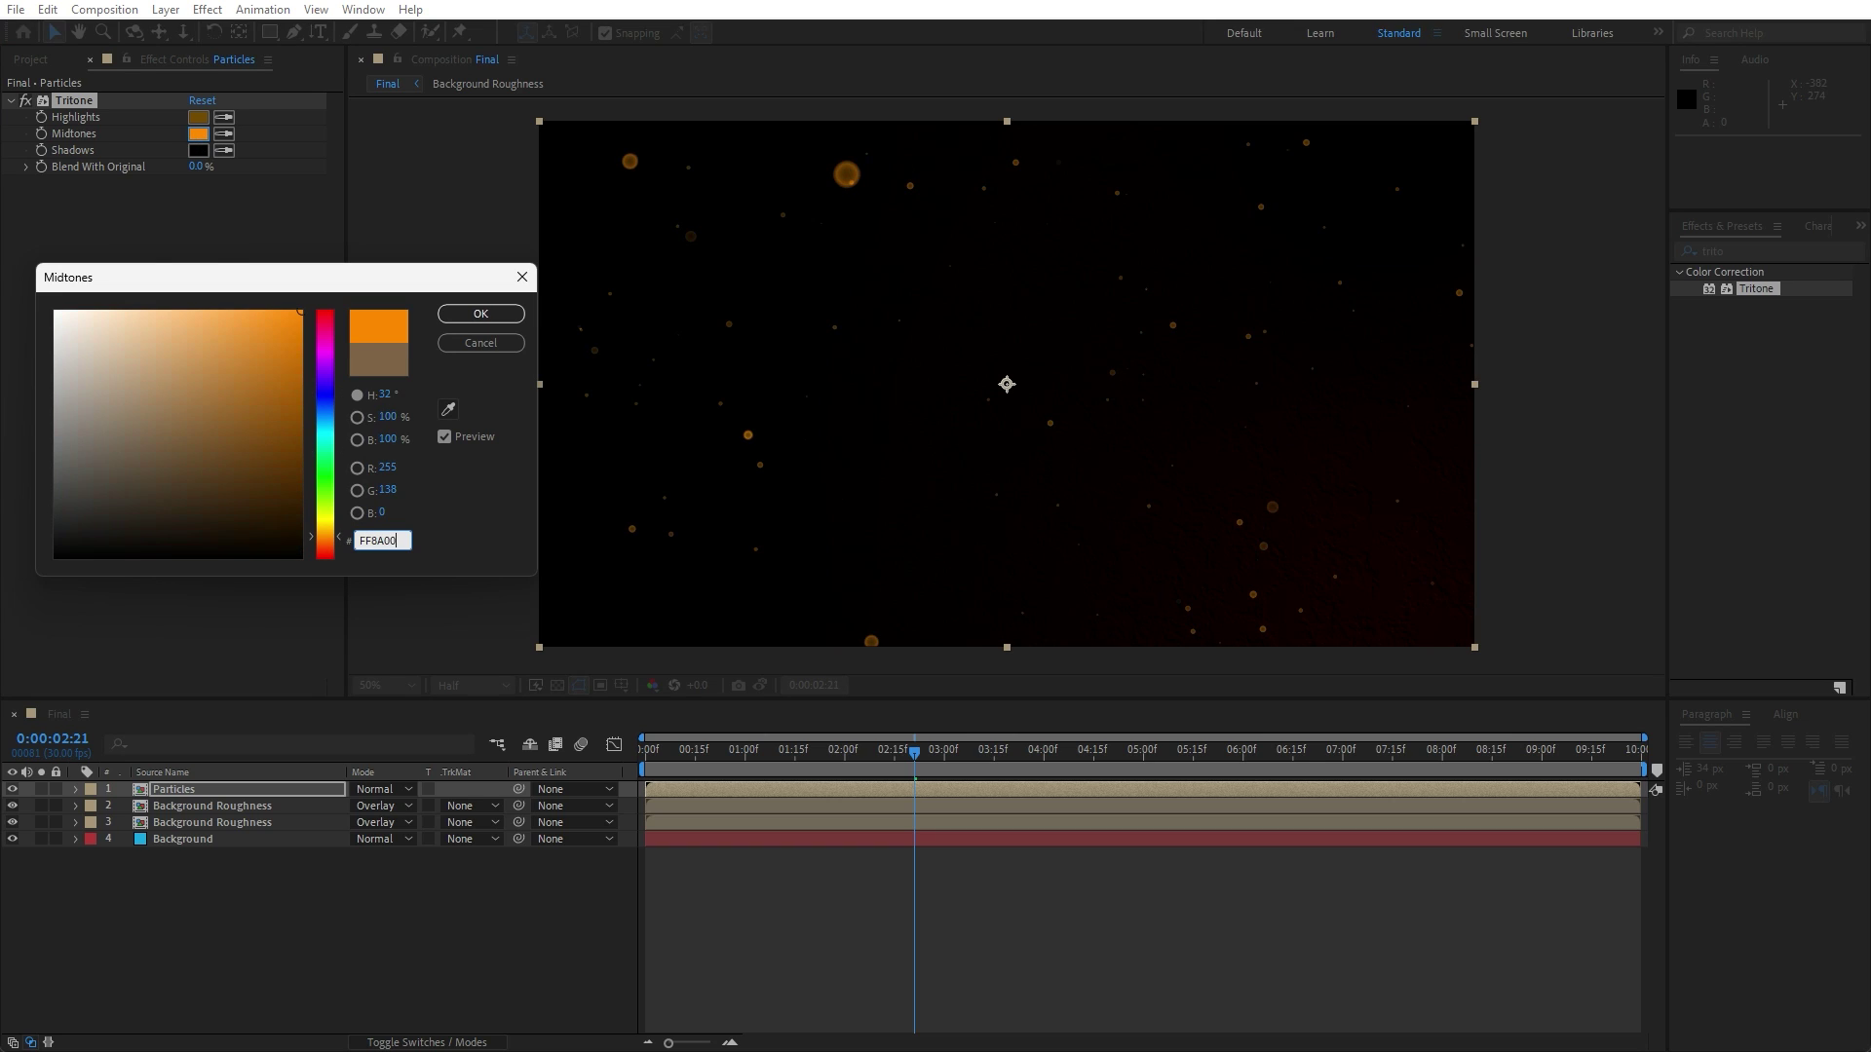
{"action": "left_click", "coordinate": [492, 313]}
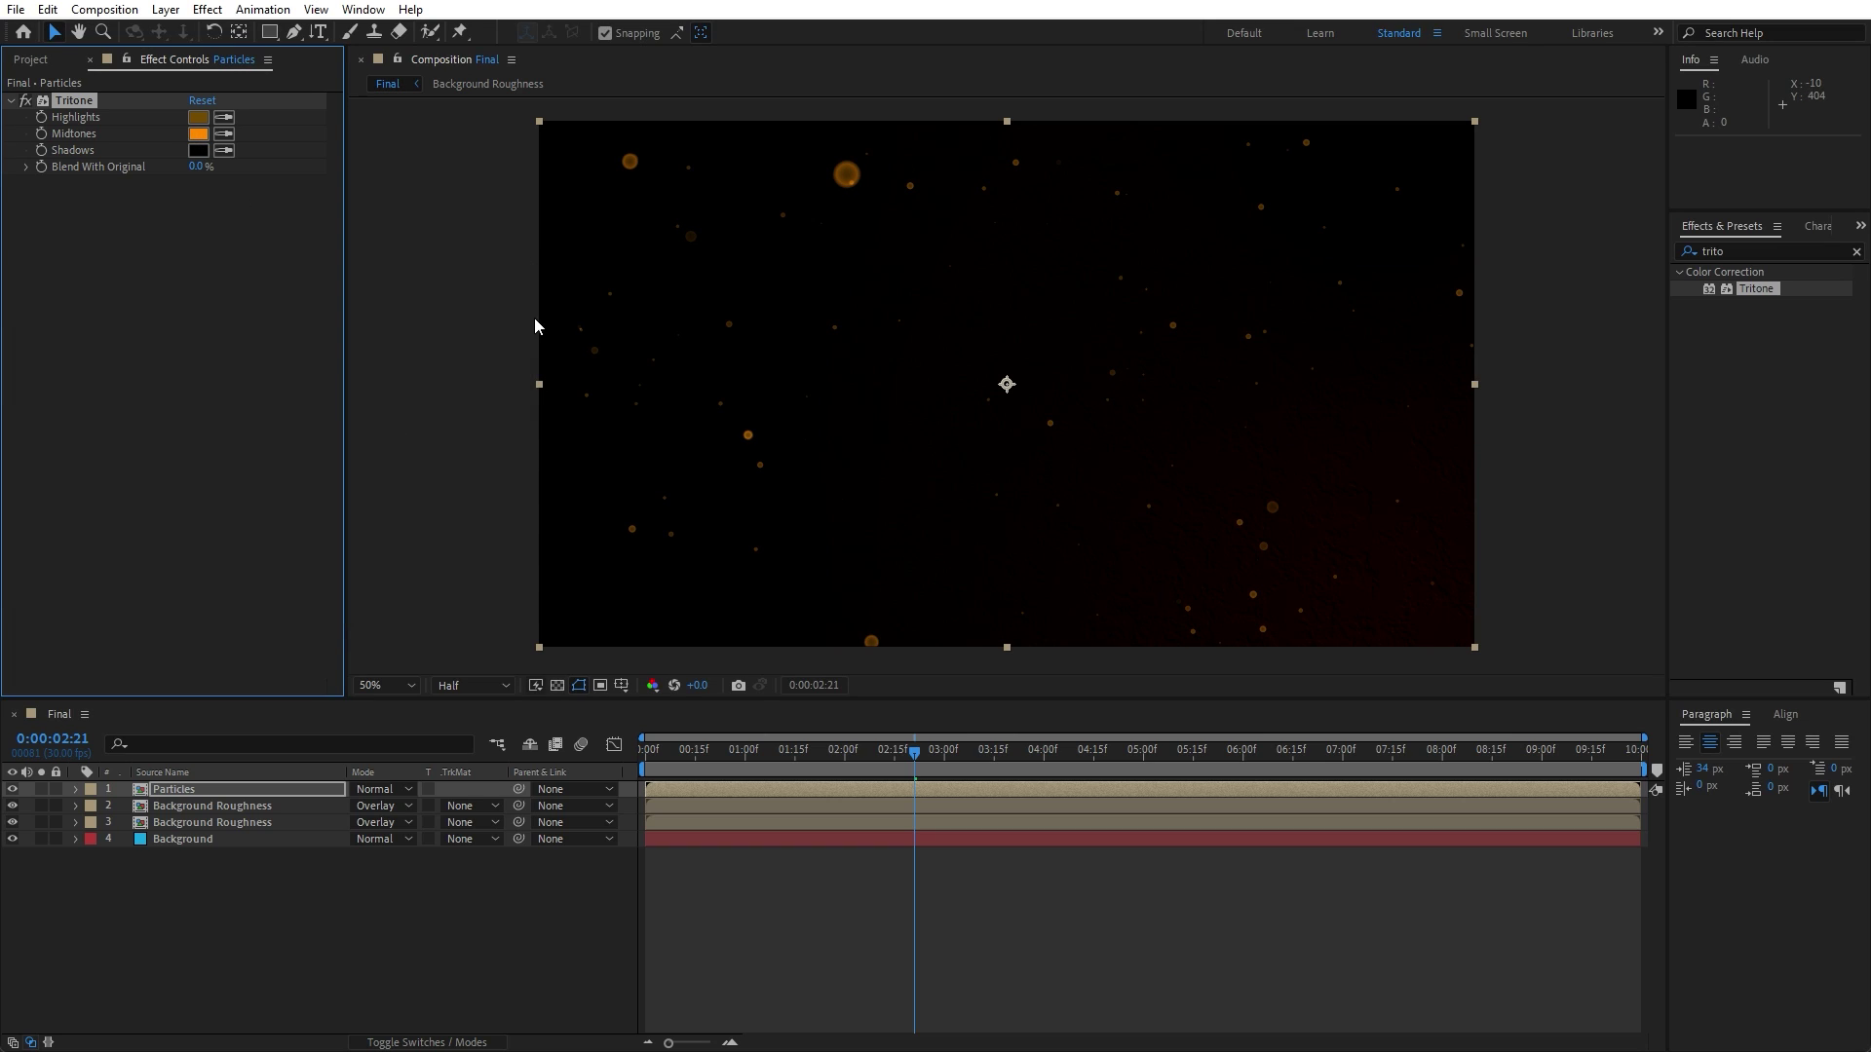
- Apply a Glow effect to the Particles layer with threshold 51%, radius 35 and intensity 1.3
{"action": "left_click", "coordinate": [1754, 250]}
{"action": "type", "text": "glow"}
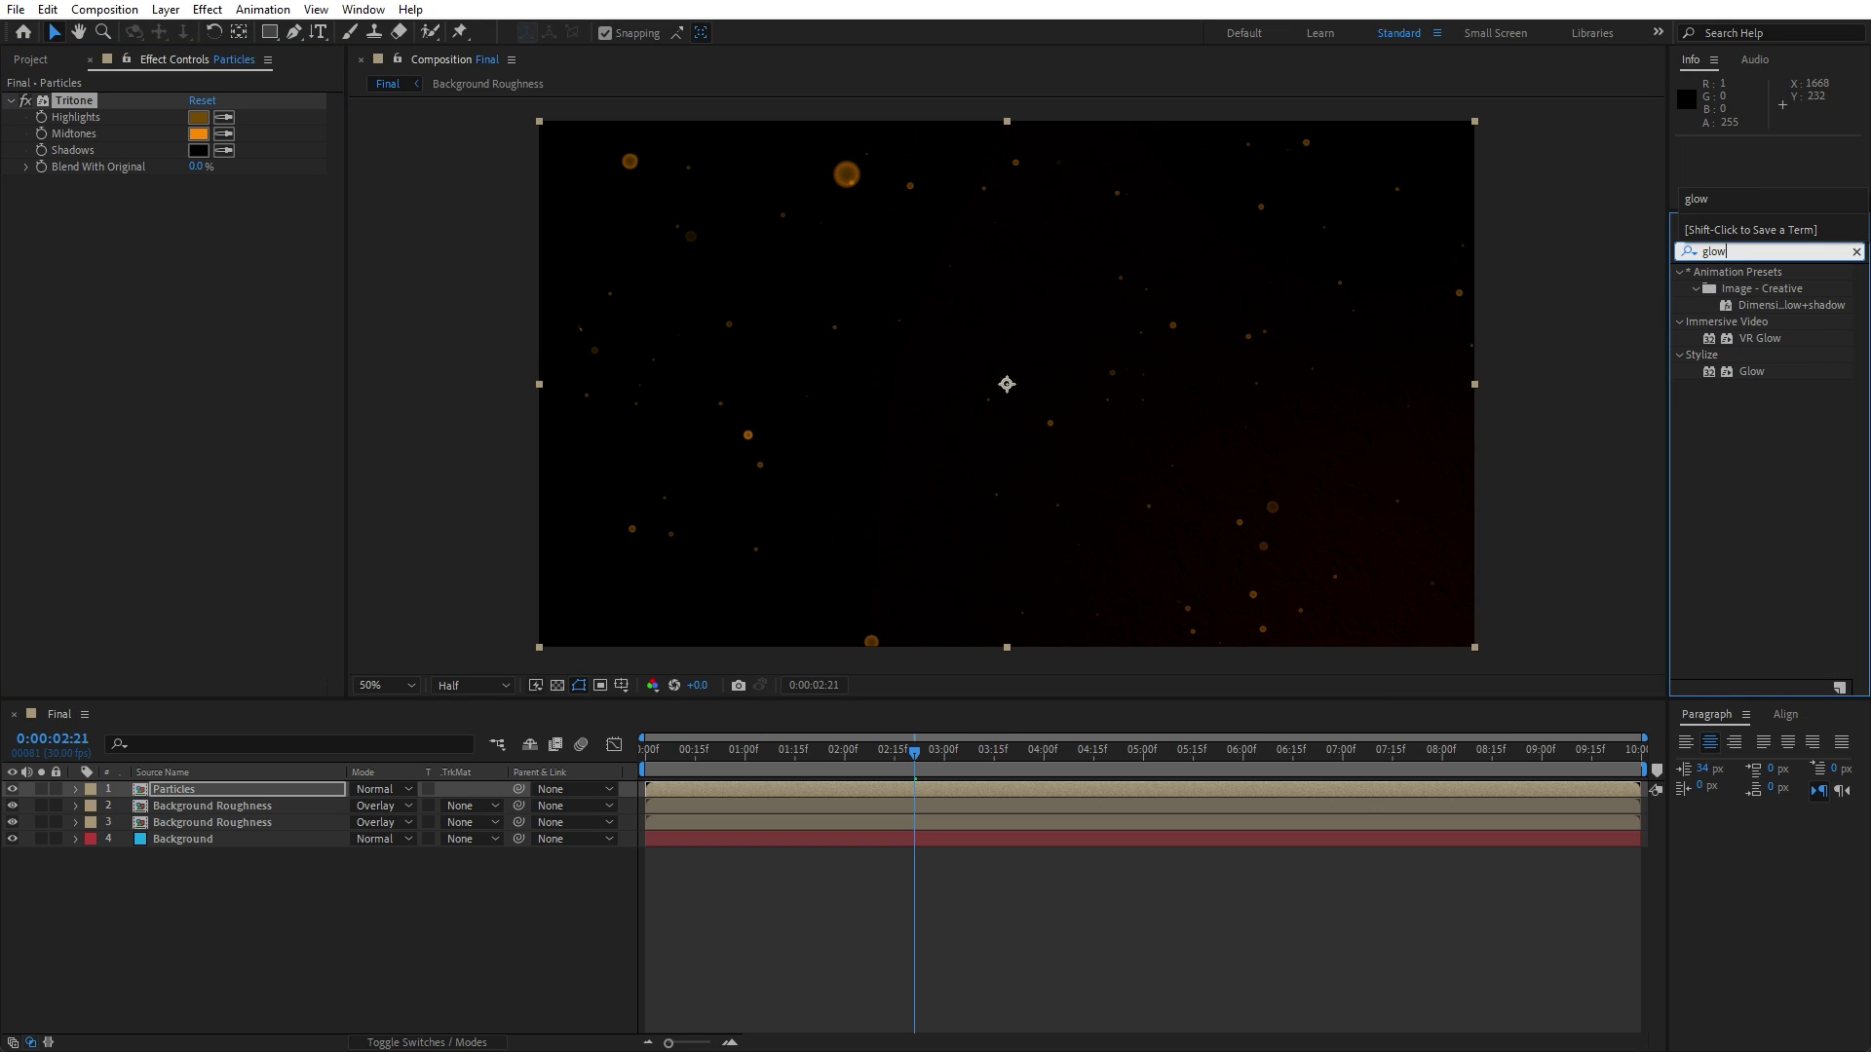
{"action": "left_click_drag", "start_coordinate": [1751, 371], "coordinate": [233, 789]}
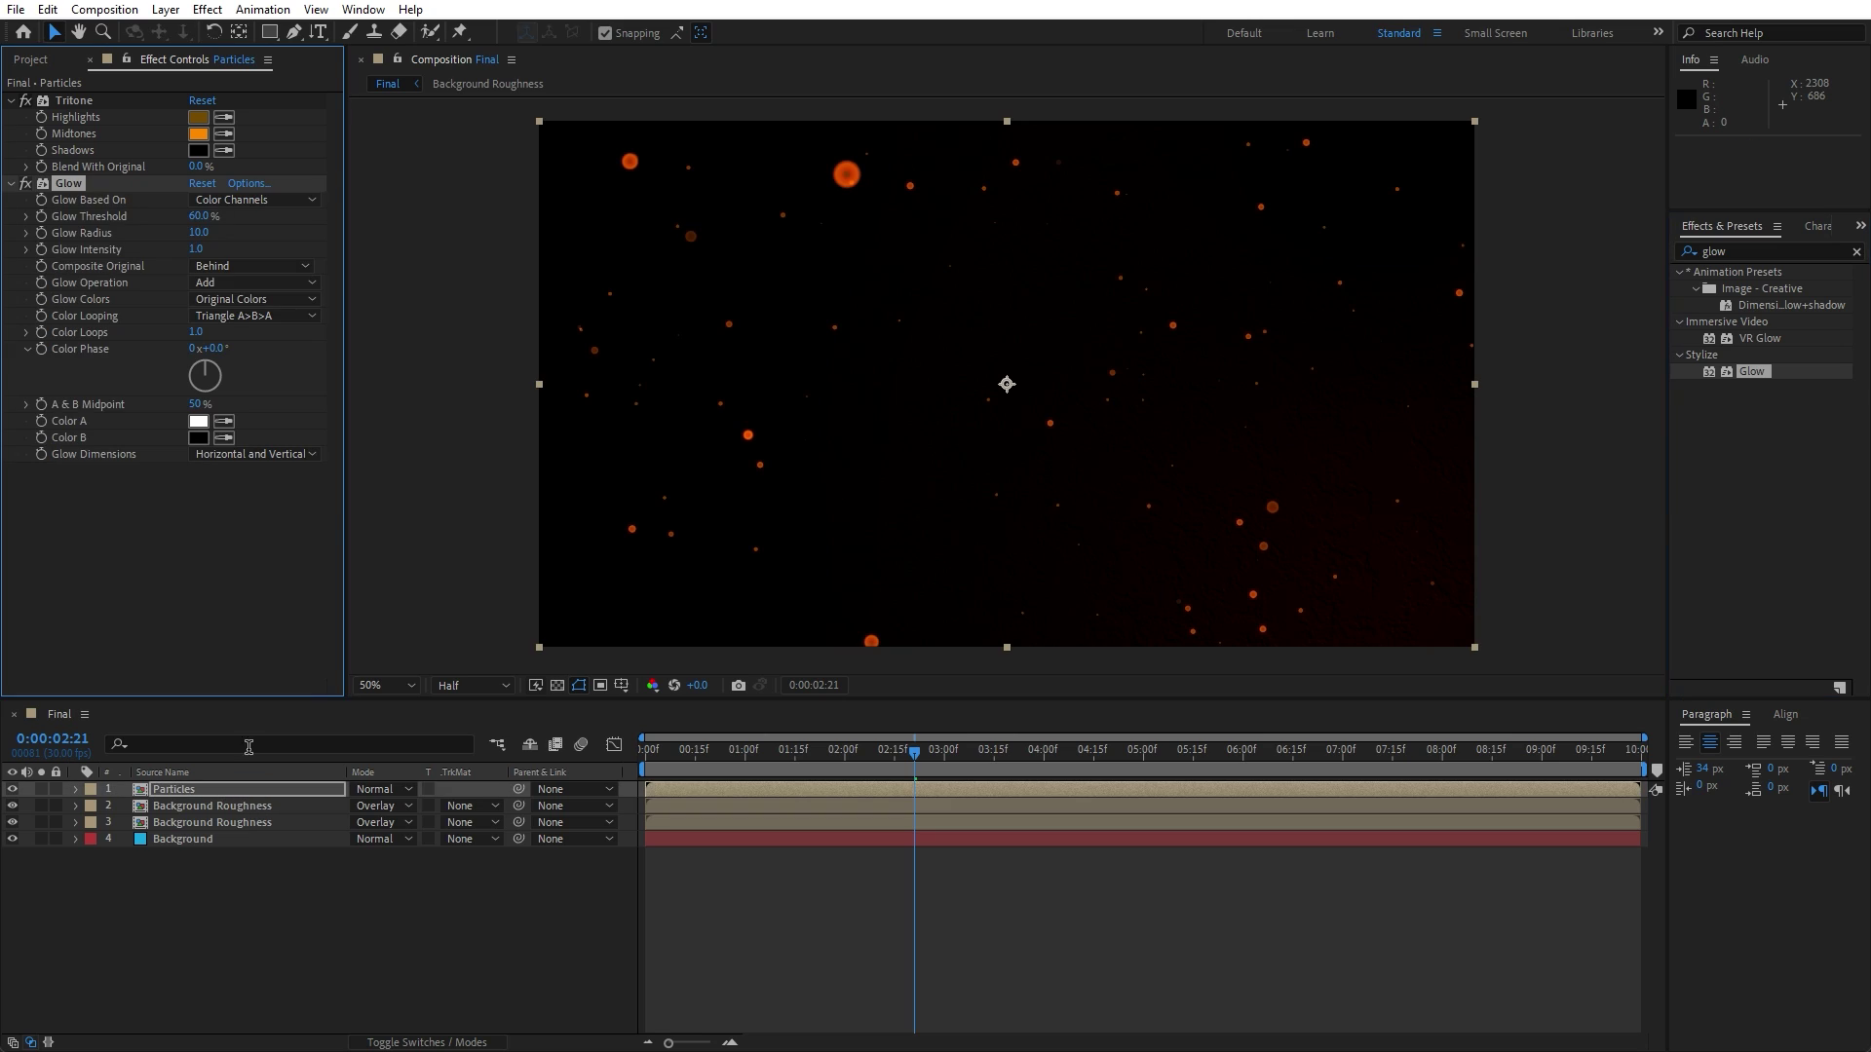
{"action": "left_click", "coordinate": [201, 215]}
{"action": "type", "text": "85"}
{"action": "left_click", "coordinate": [200, 234]}
{"action": "type", "text": "35"}
{"action": "left_click", "coordinate": [198, 249]}
{"action": "left_click", "coordinate": [220, 595]}
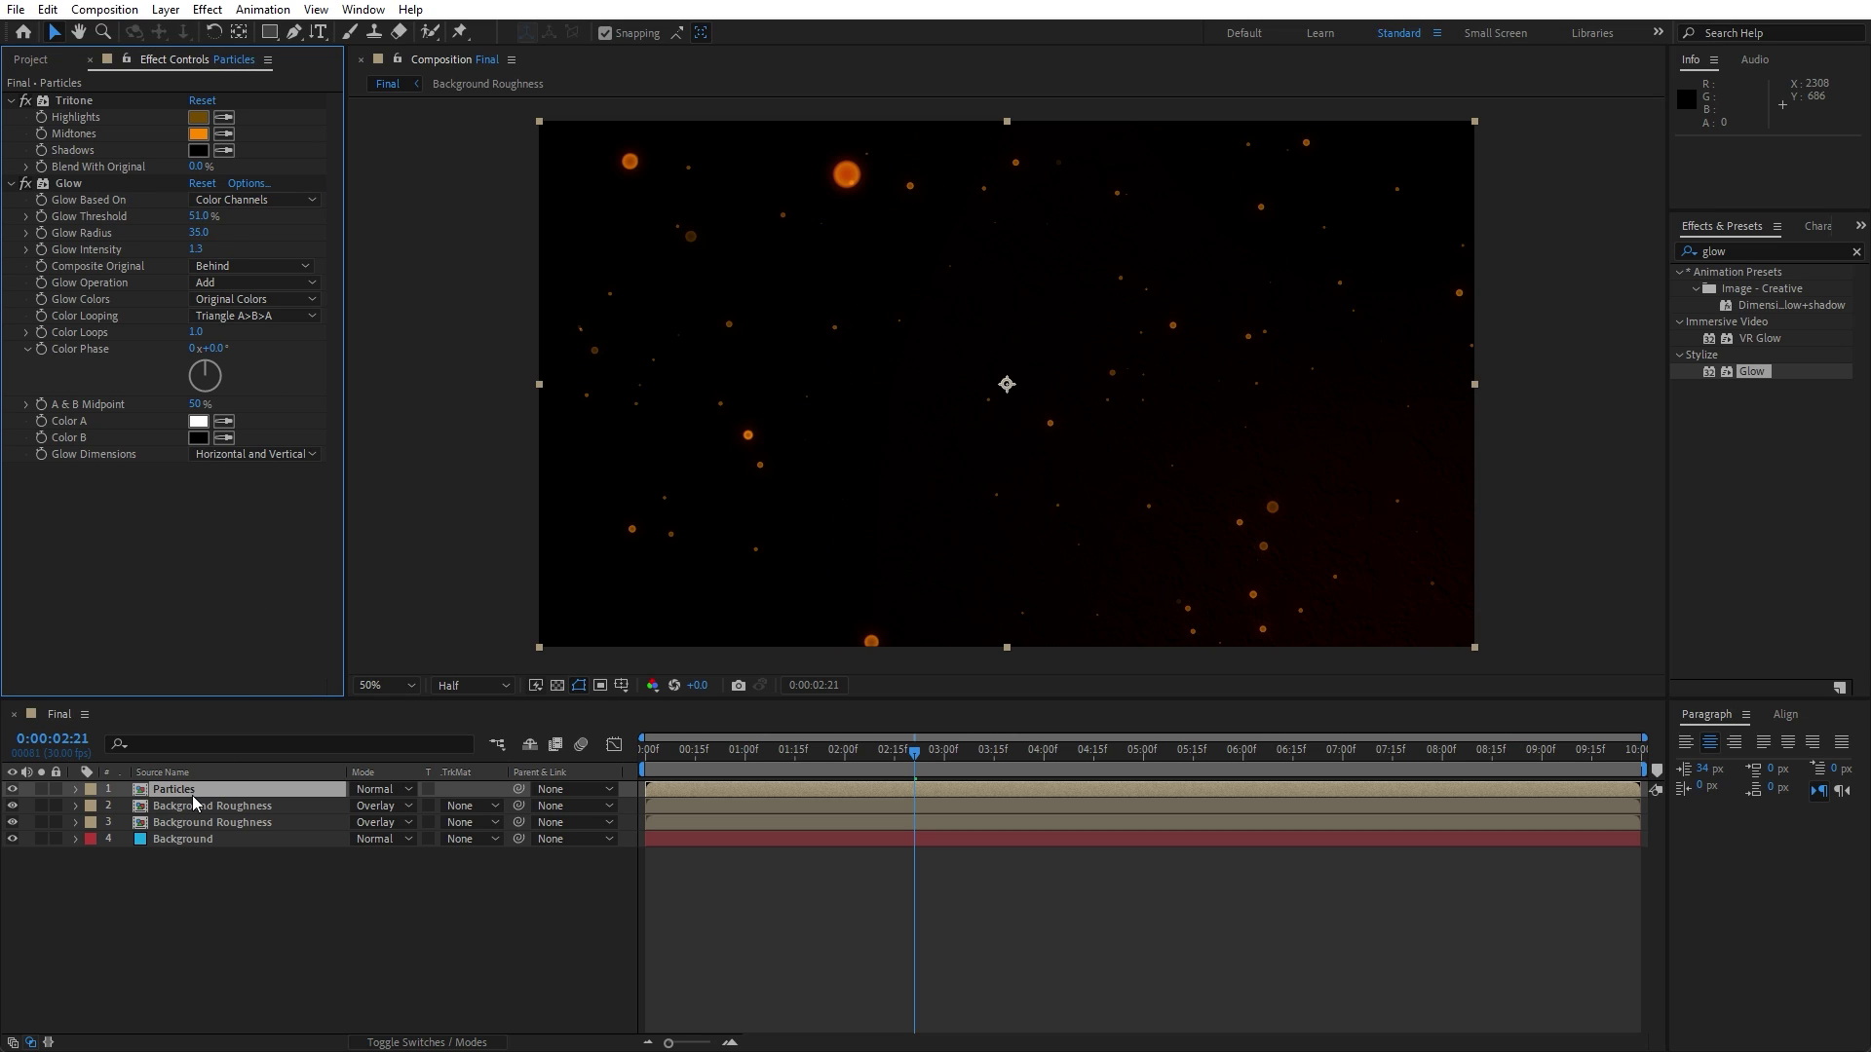
- Set the Particles layer's blending mode to Add and its opacity to 70%
{"action": "left_click", "coordinate": [368, 790]}
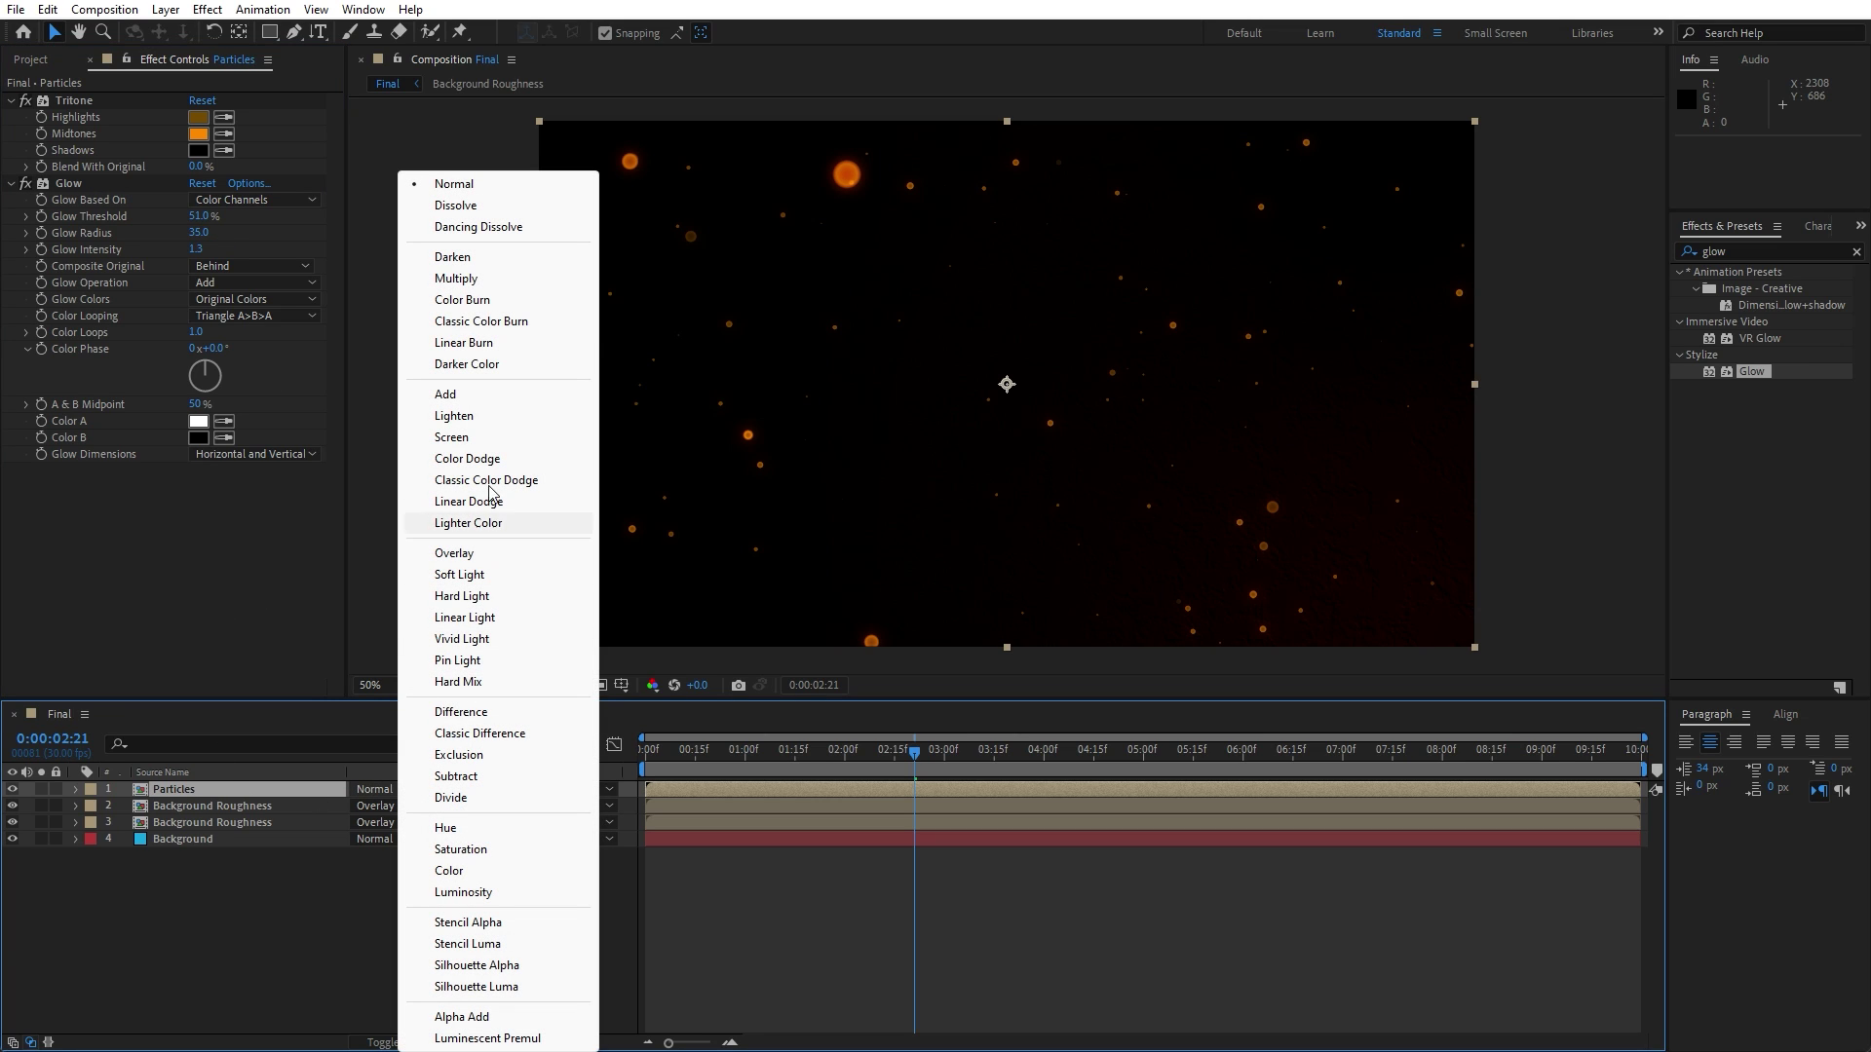
{"action": "left_click", "coordinate": [470, 398]}
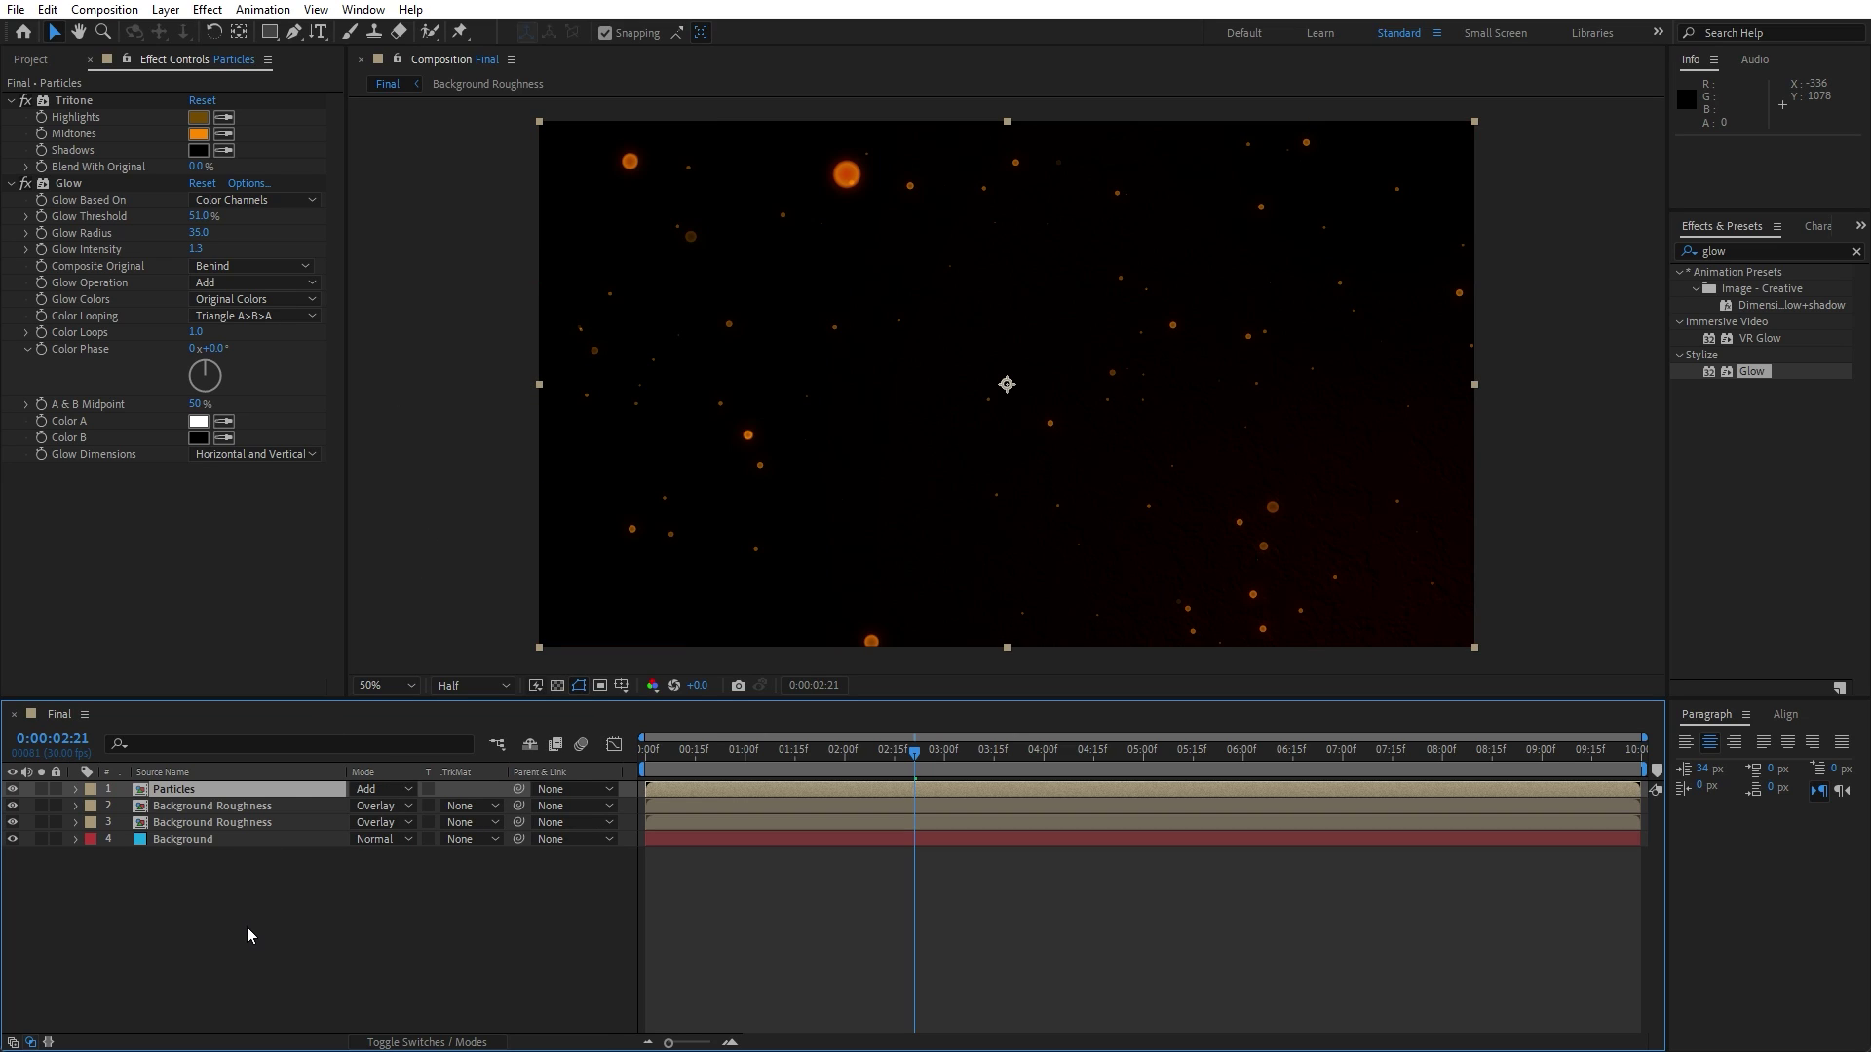
{"action": "key", "text": "t"}
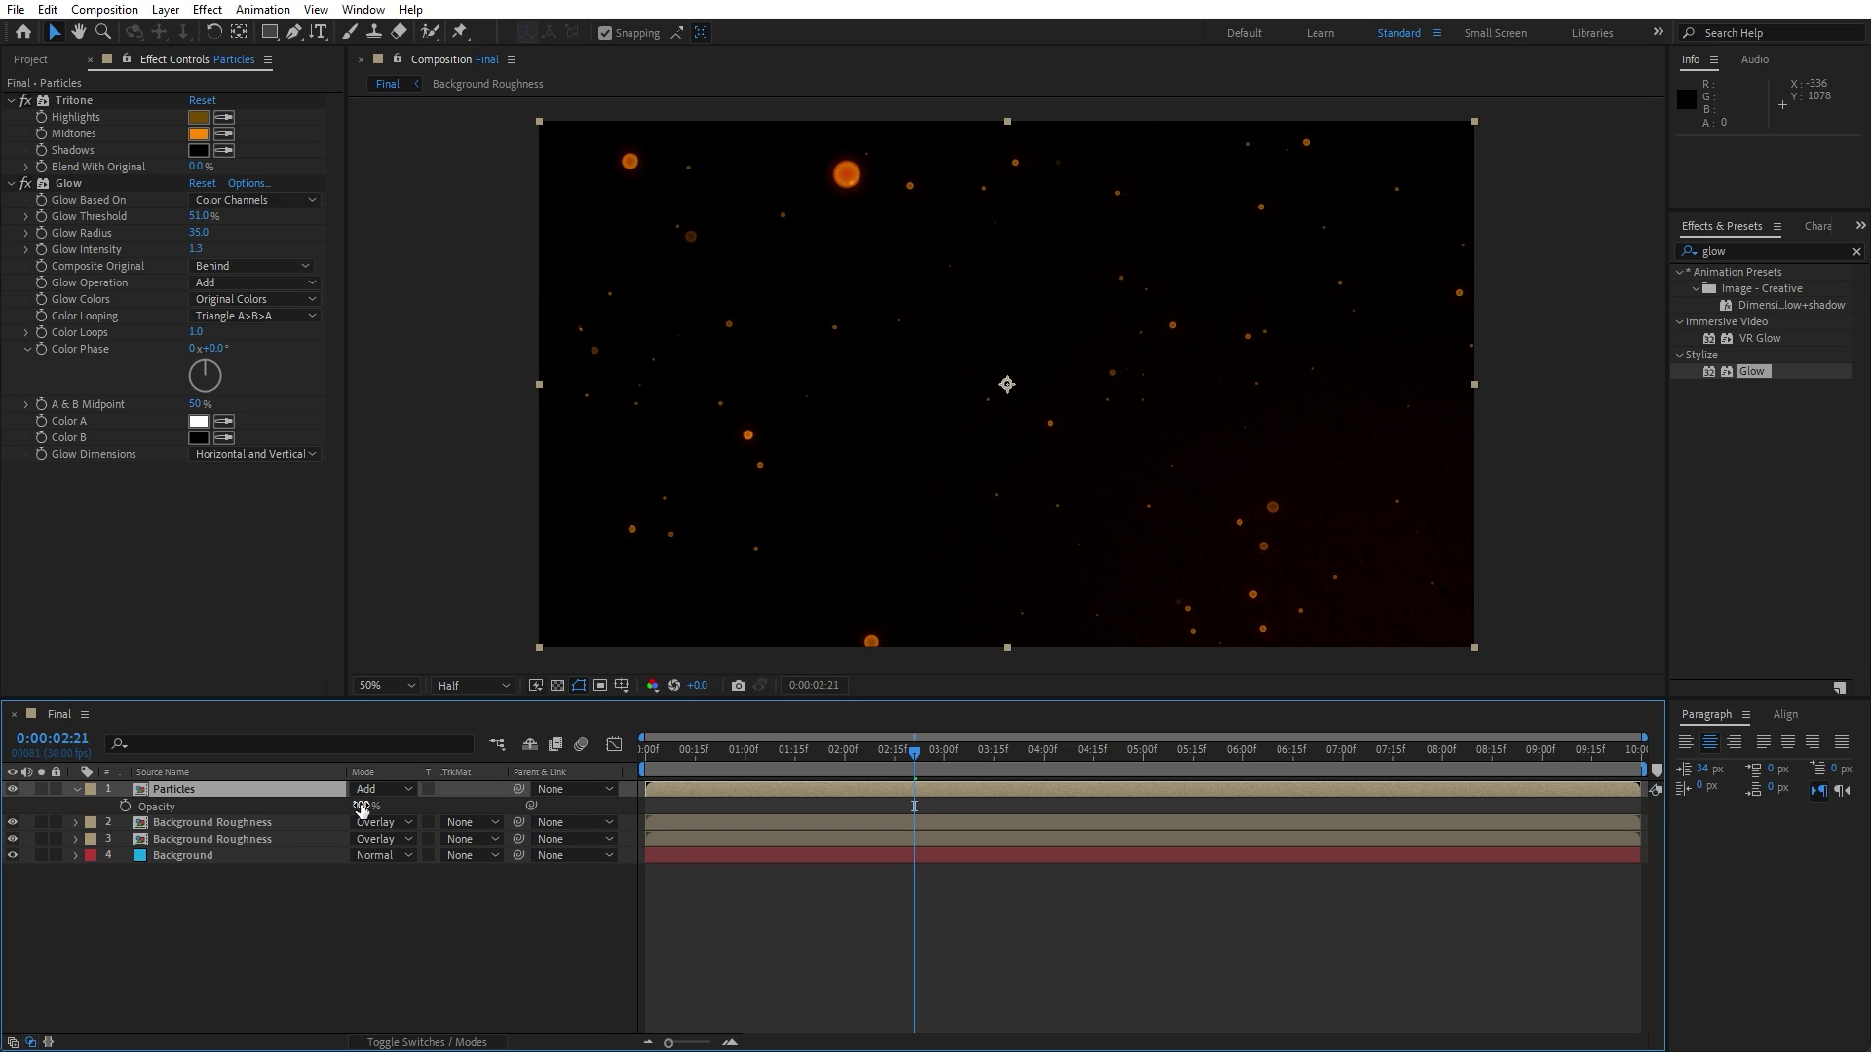
{"action": "left_click", "coordinate": [361, 807]}
{"action": "type", "text": "70"}
{"action": "left_click", "coordinate": [331, 916]}
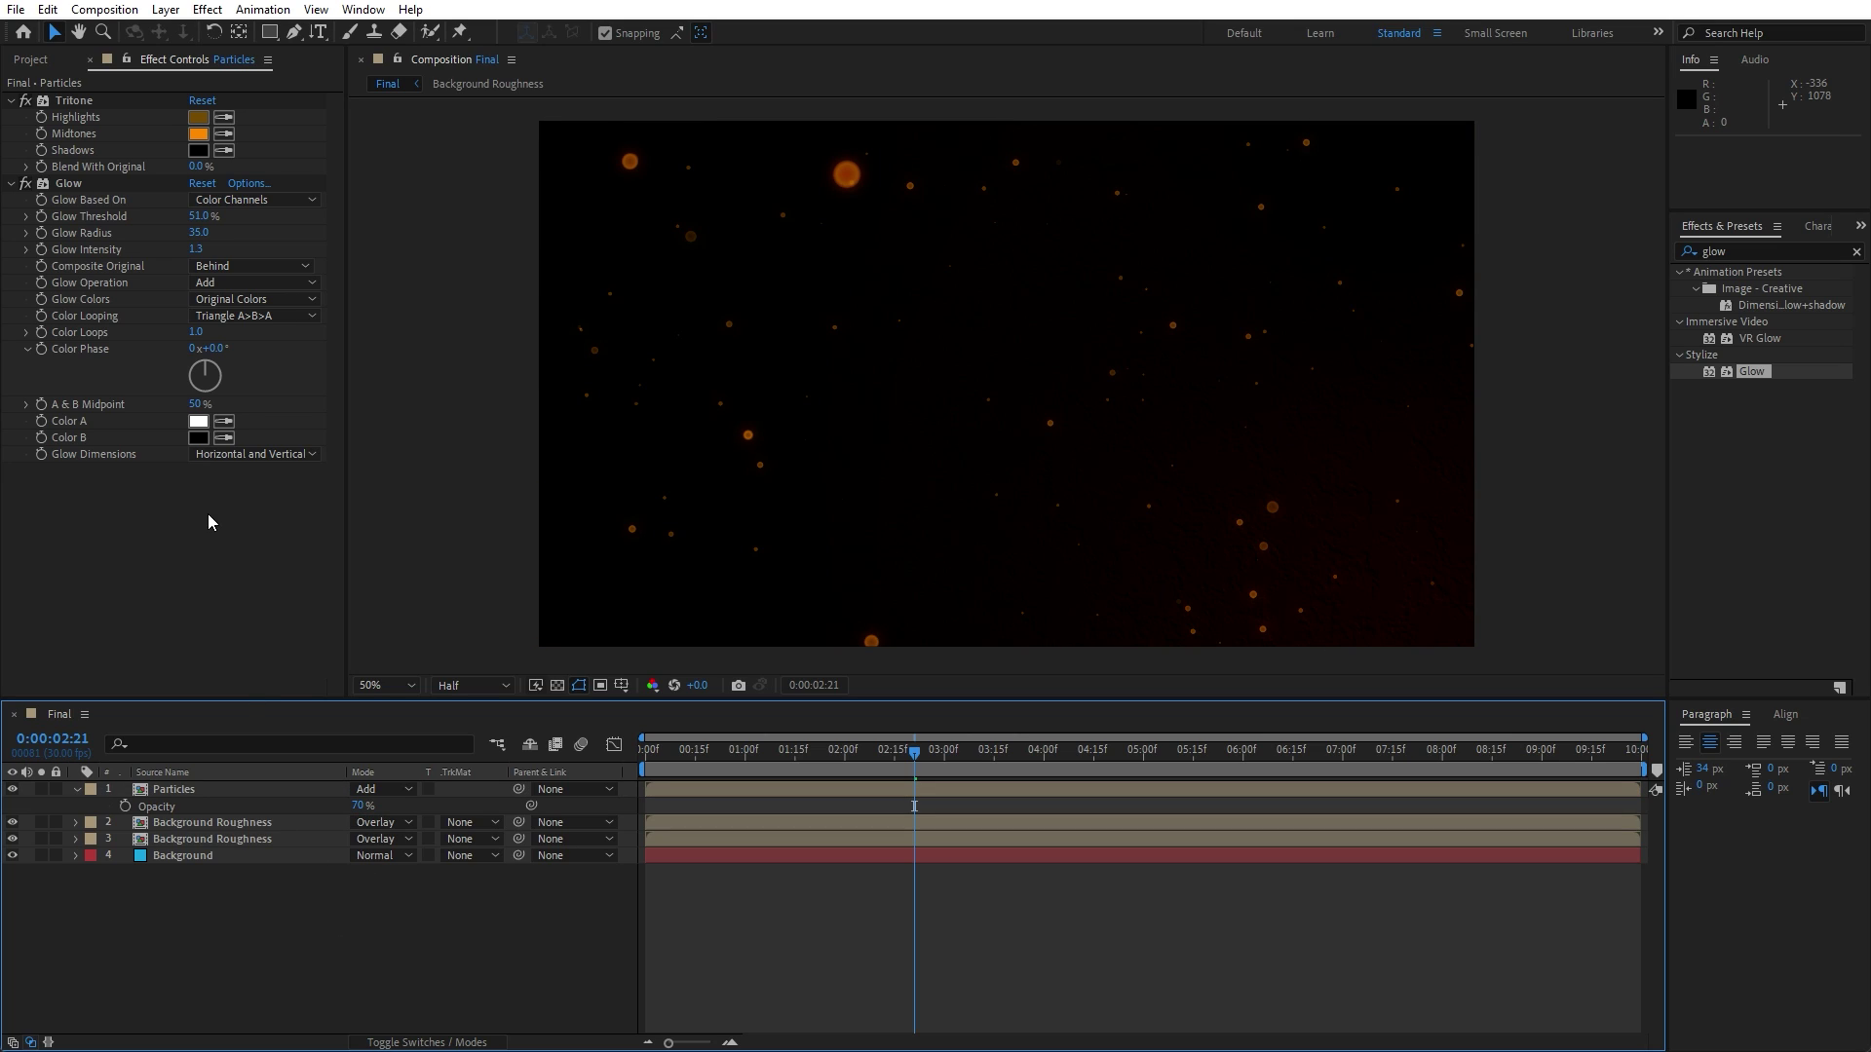
{"action": "left_click", "coordinate": [90, 61]}
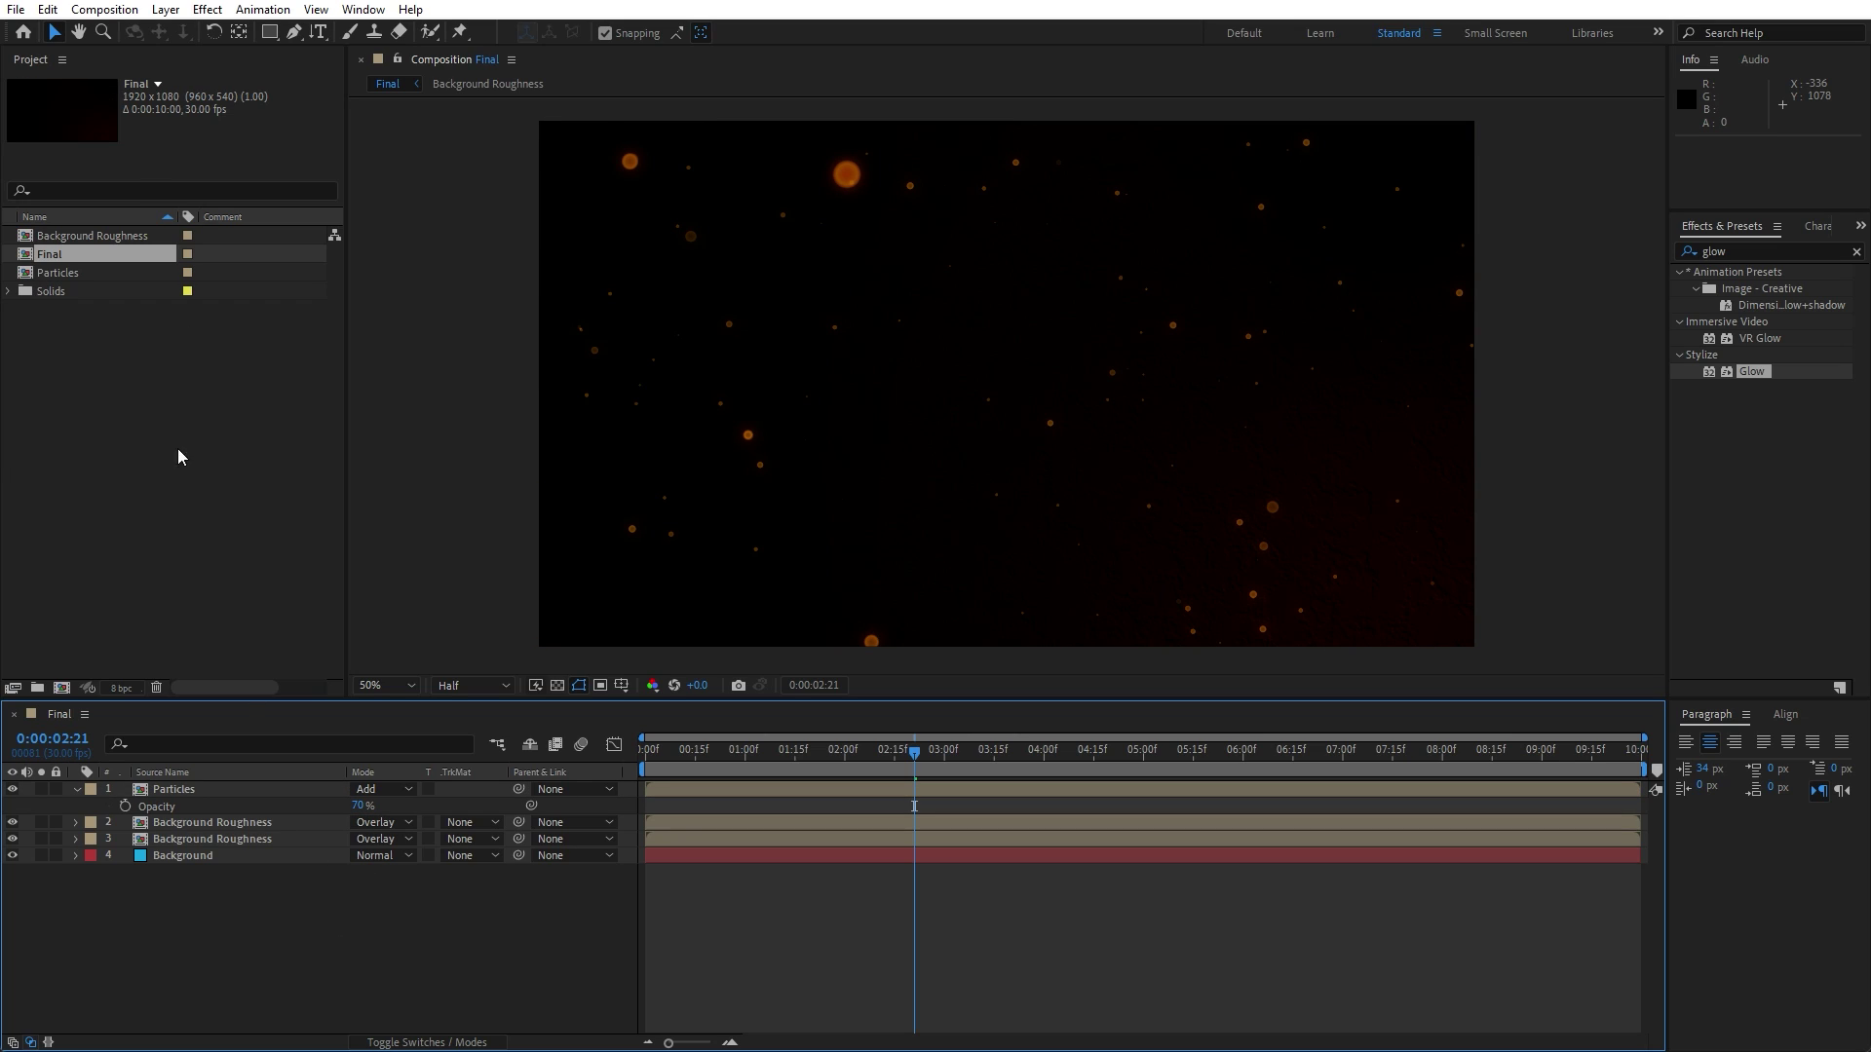
{"action": "left_click", "coordinate": [76, 789]}
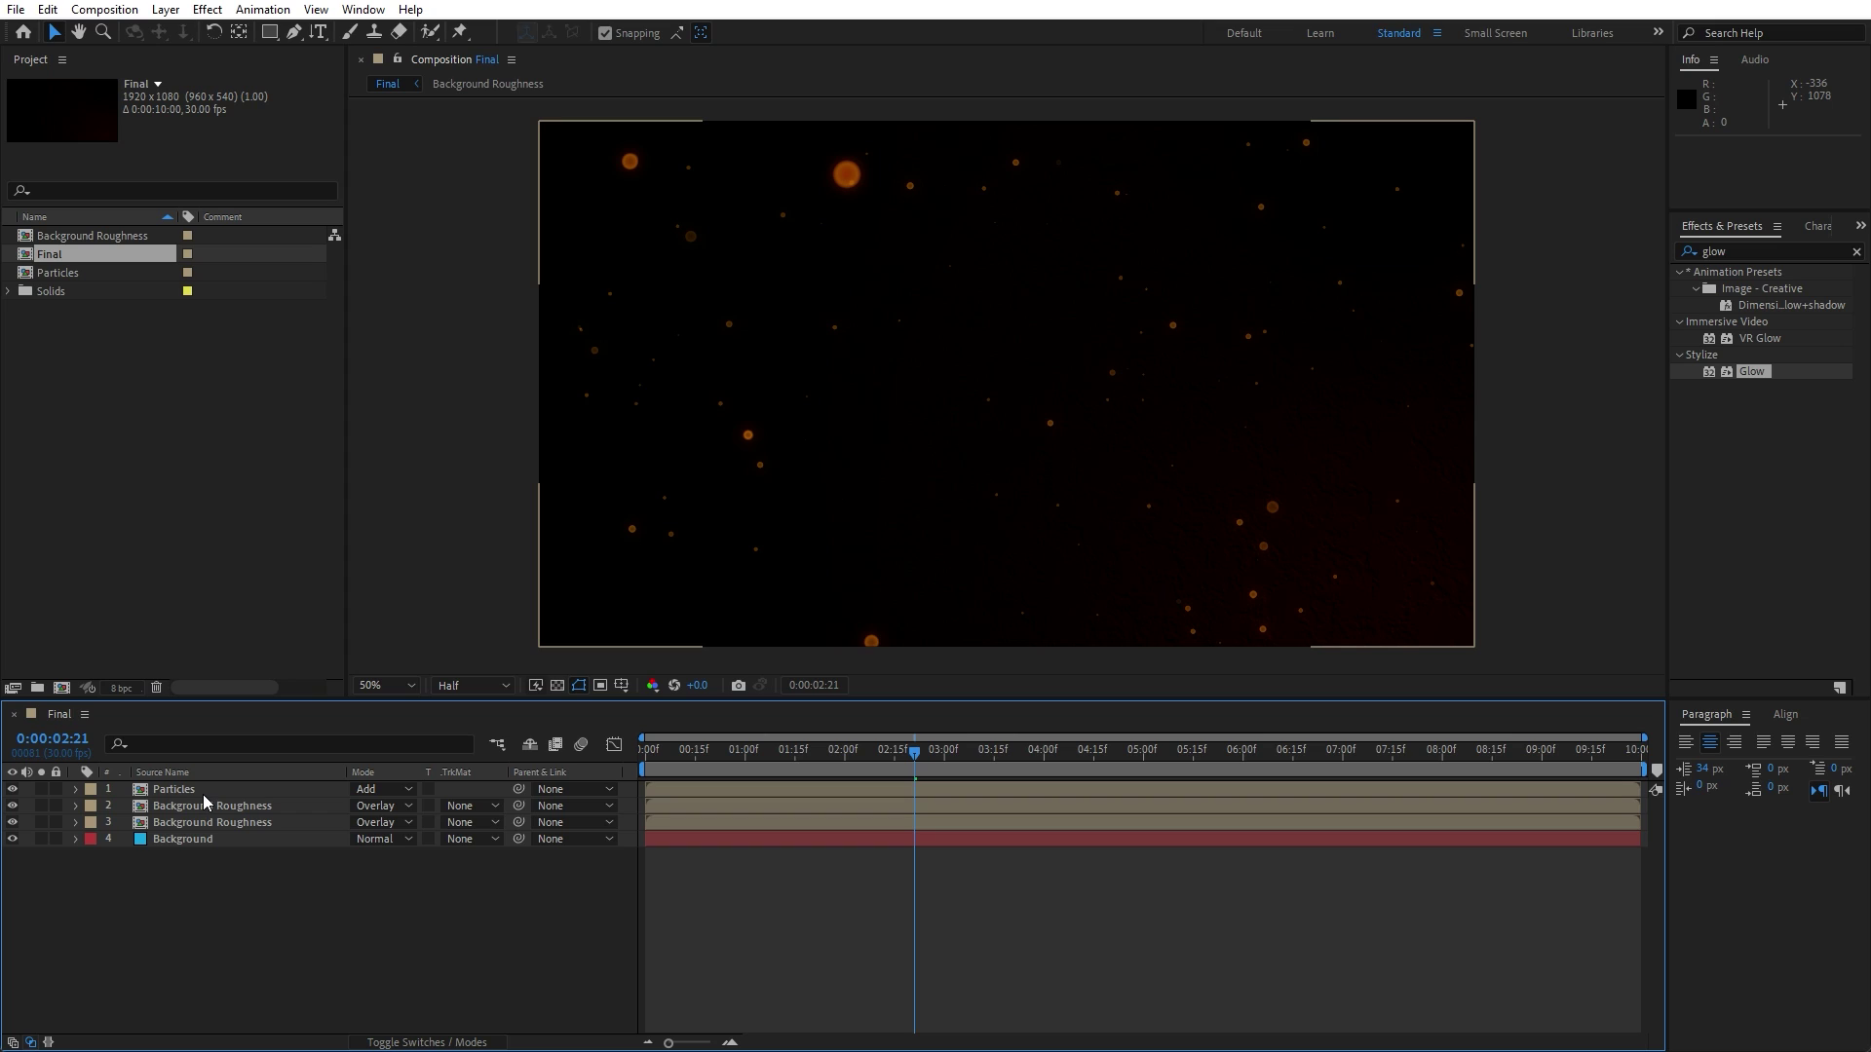
- Duplicate the Particles layer in the Final composition
{"action": "left_click", "coordinate": [203, 792]}
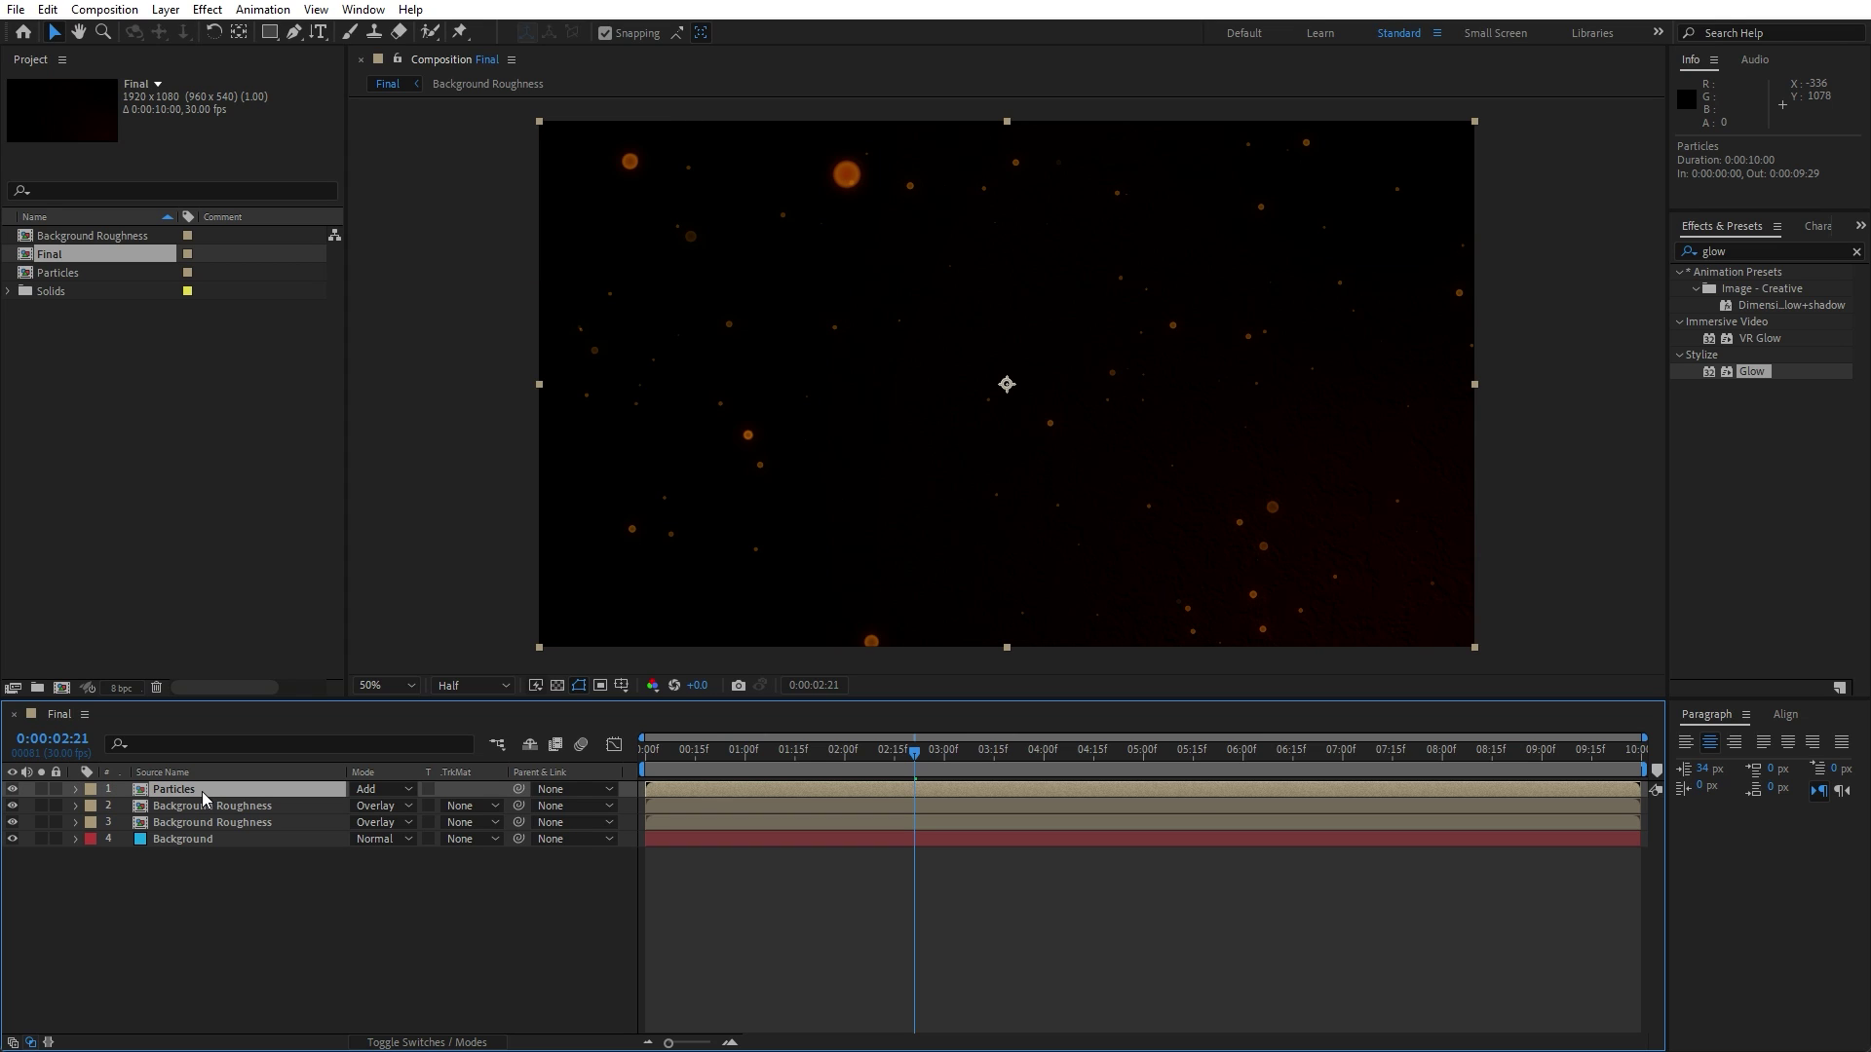
{"action": "left_click", "coordinate": [46, 10]}
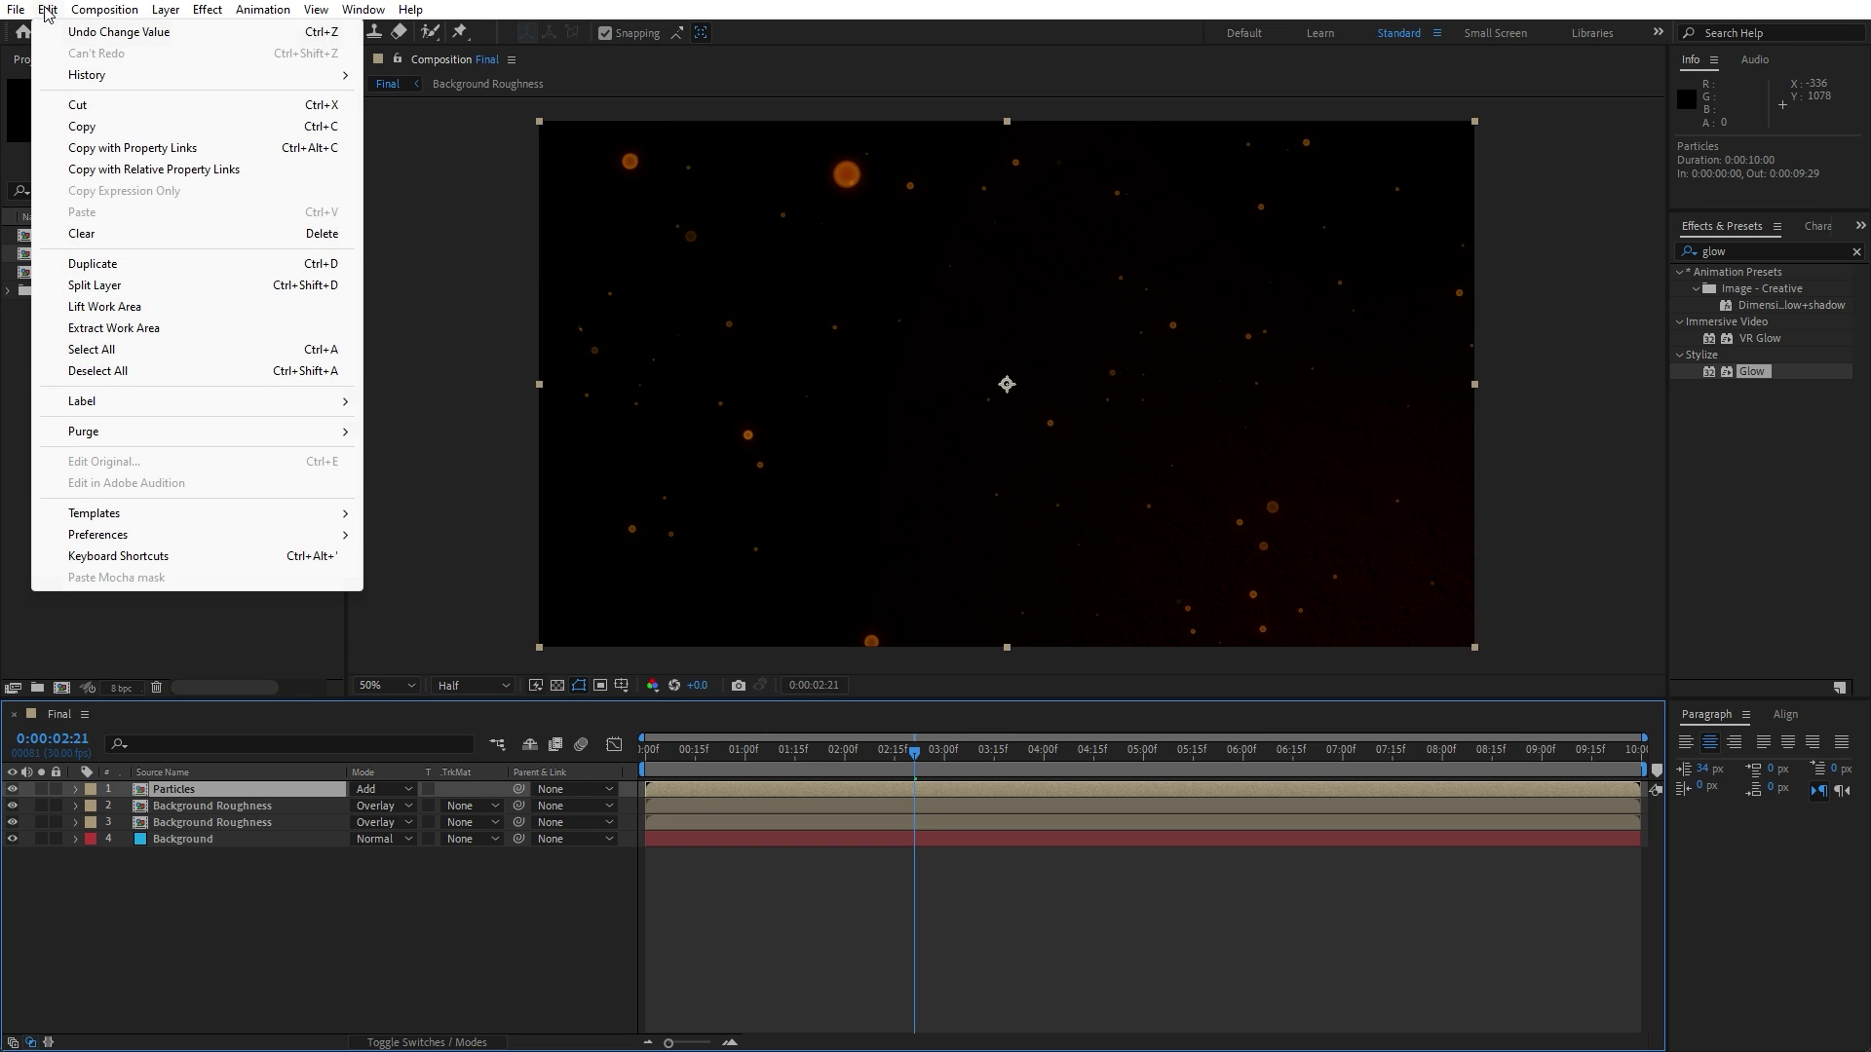
{"action": "left_click", "coordinate": [146, 265]}
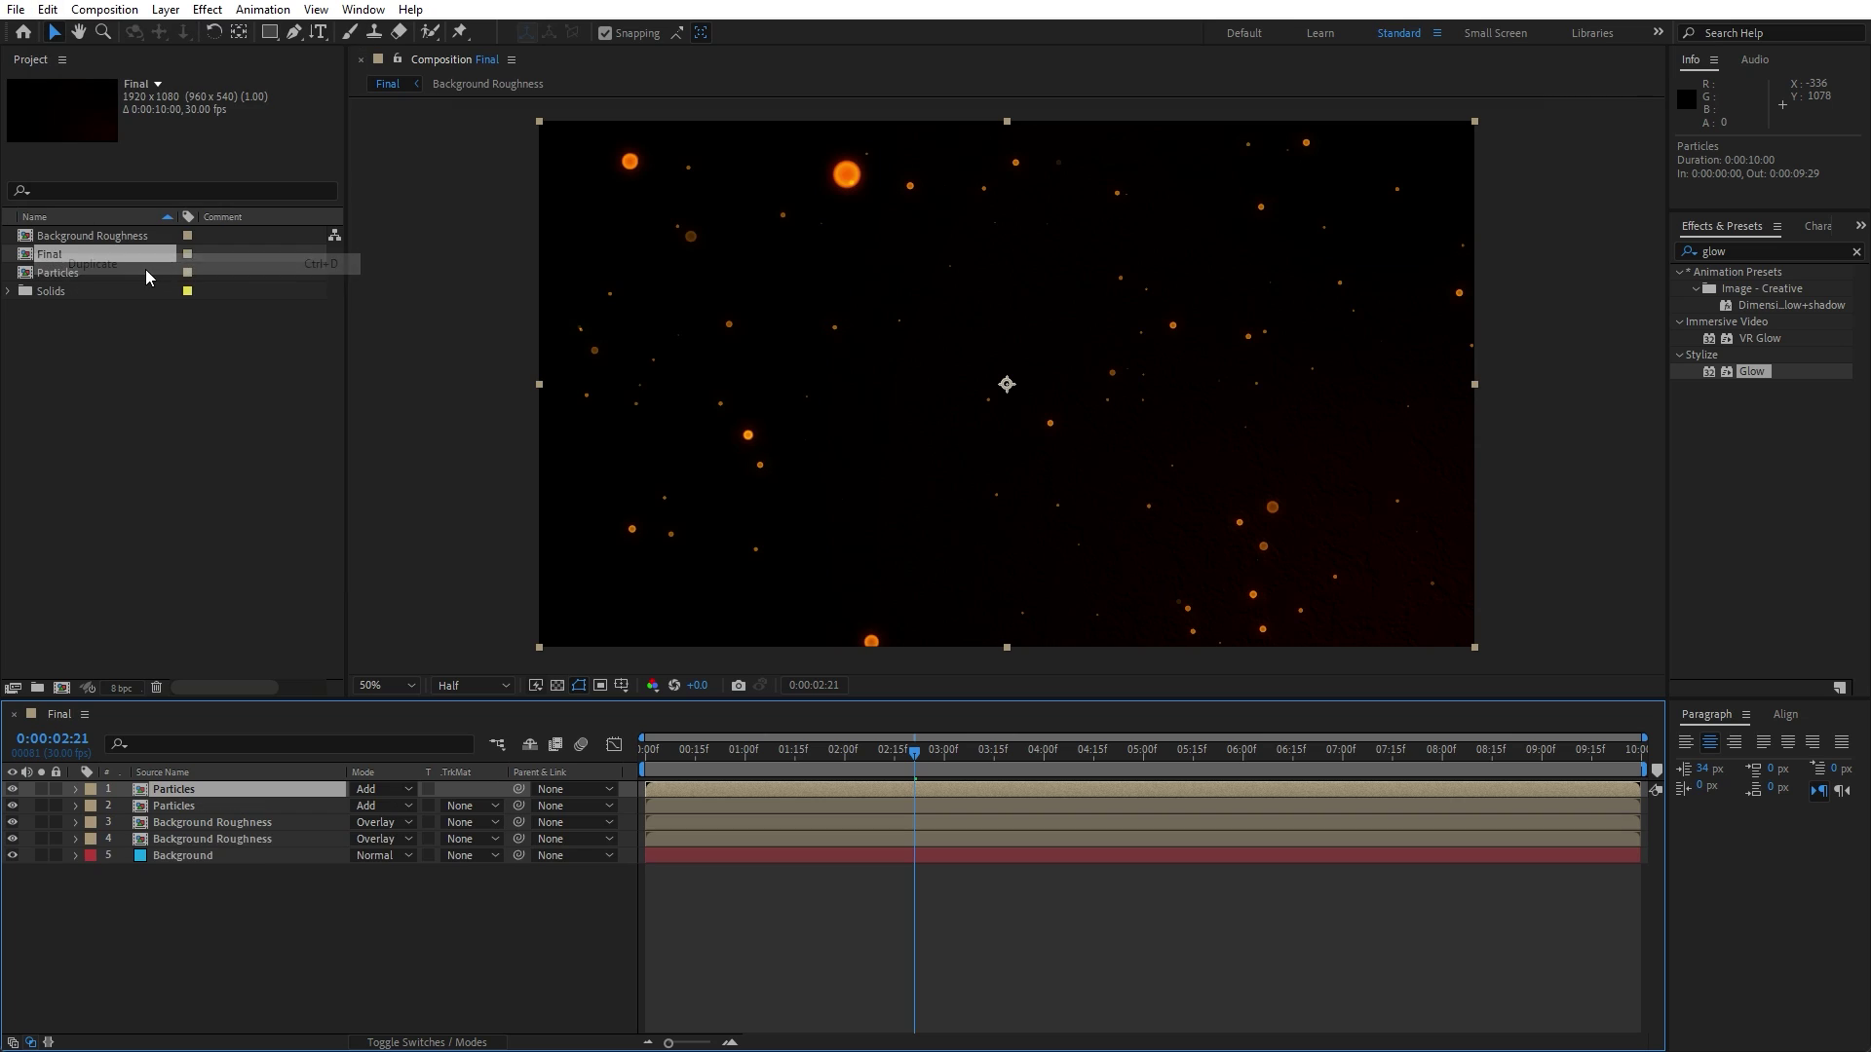
- Set the duplicated top Particles layer's blending mode to Lighten and its opacity to 10%
{"action": "left_click", "coordinate": [386, 791]}
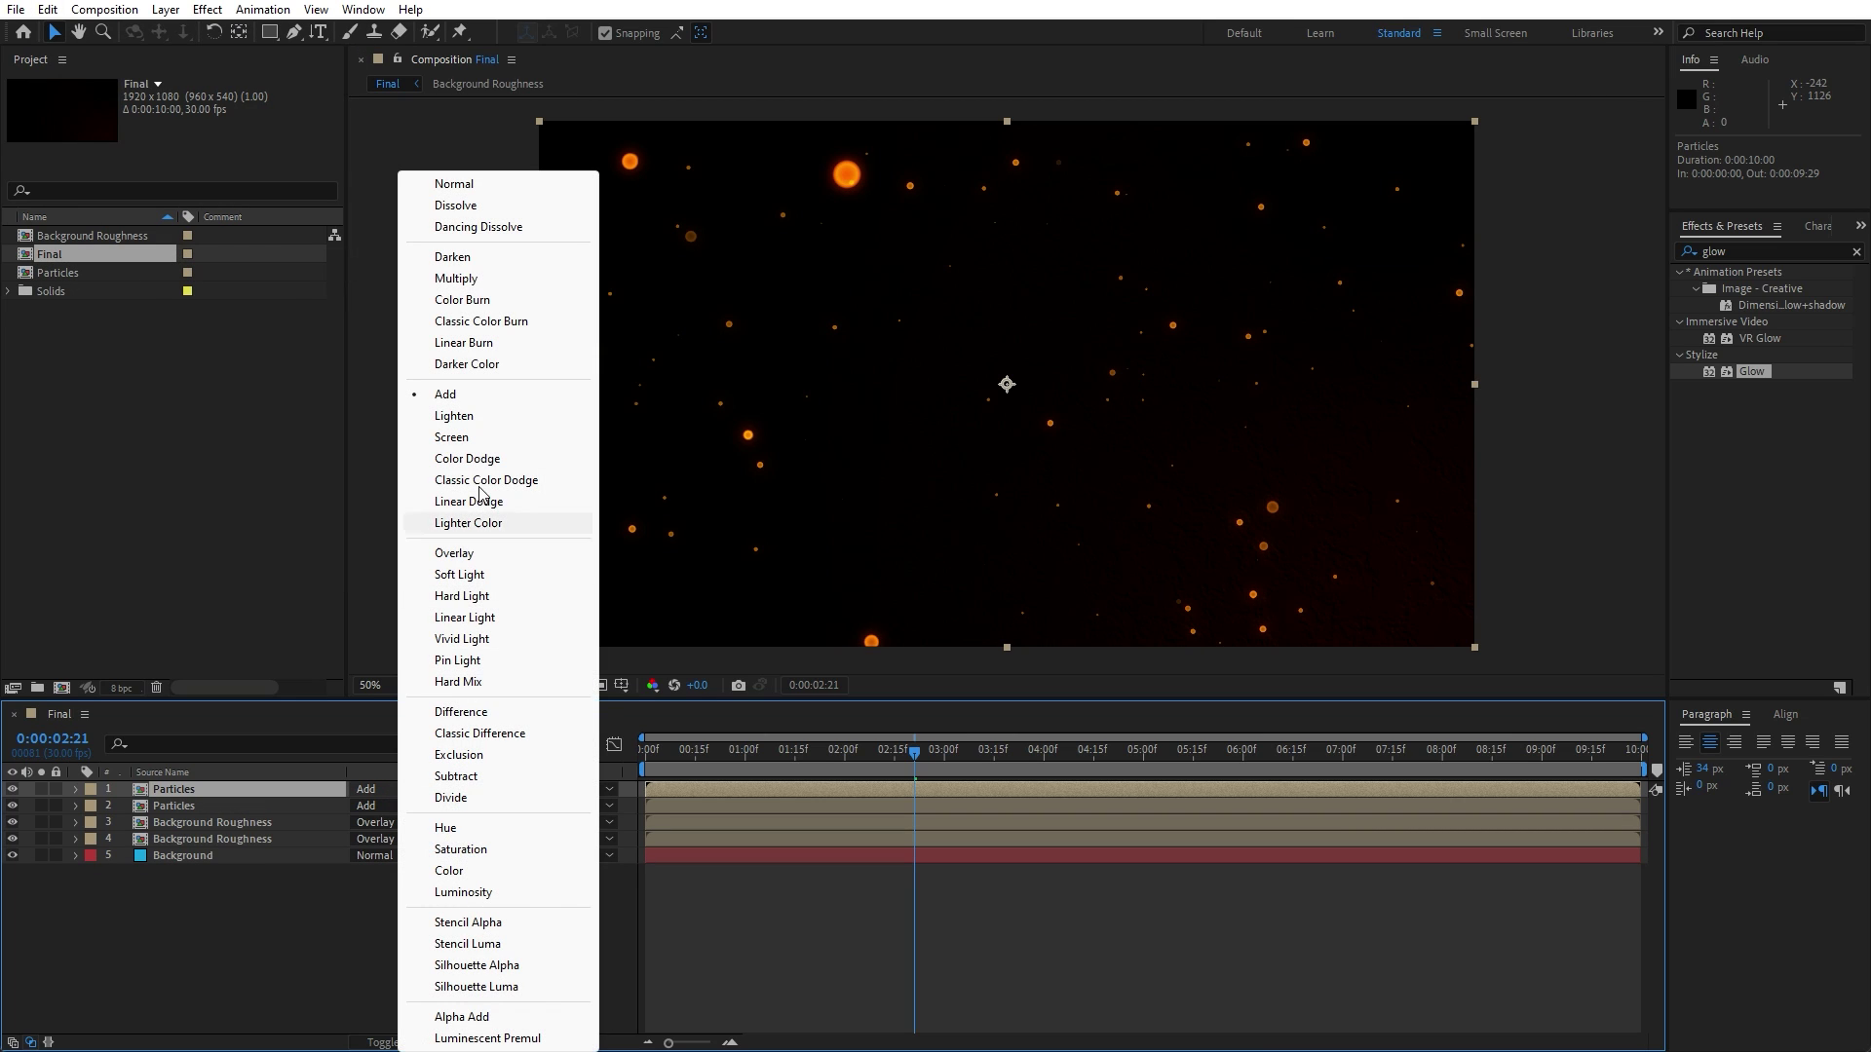
{"action": "left_click", "coordinate": [475, 417]}
{"action": "key", "text": "t"}
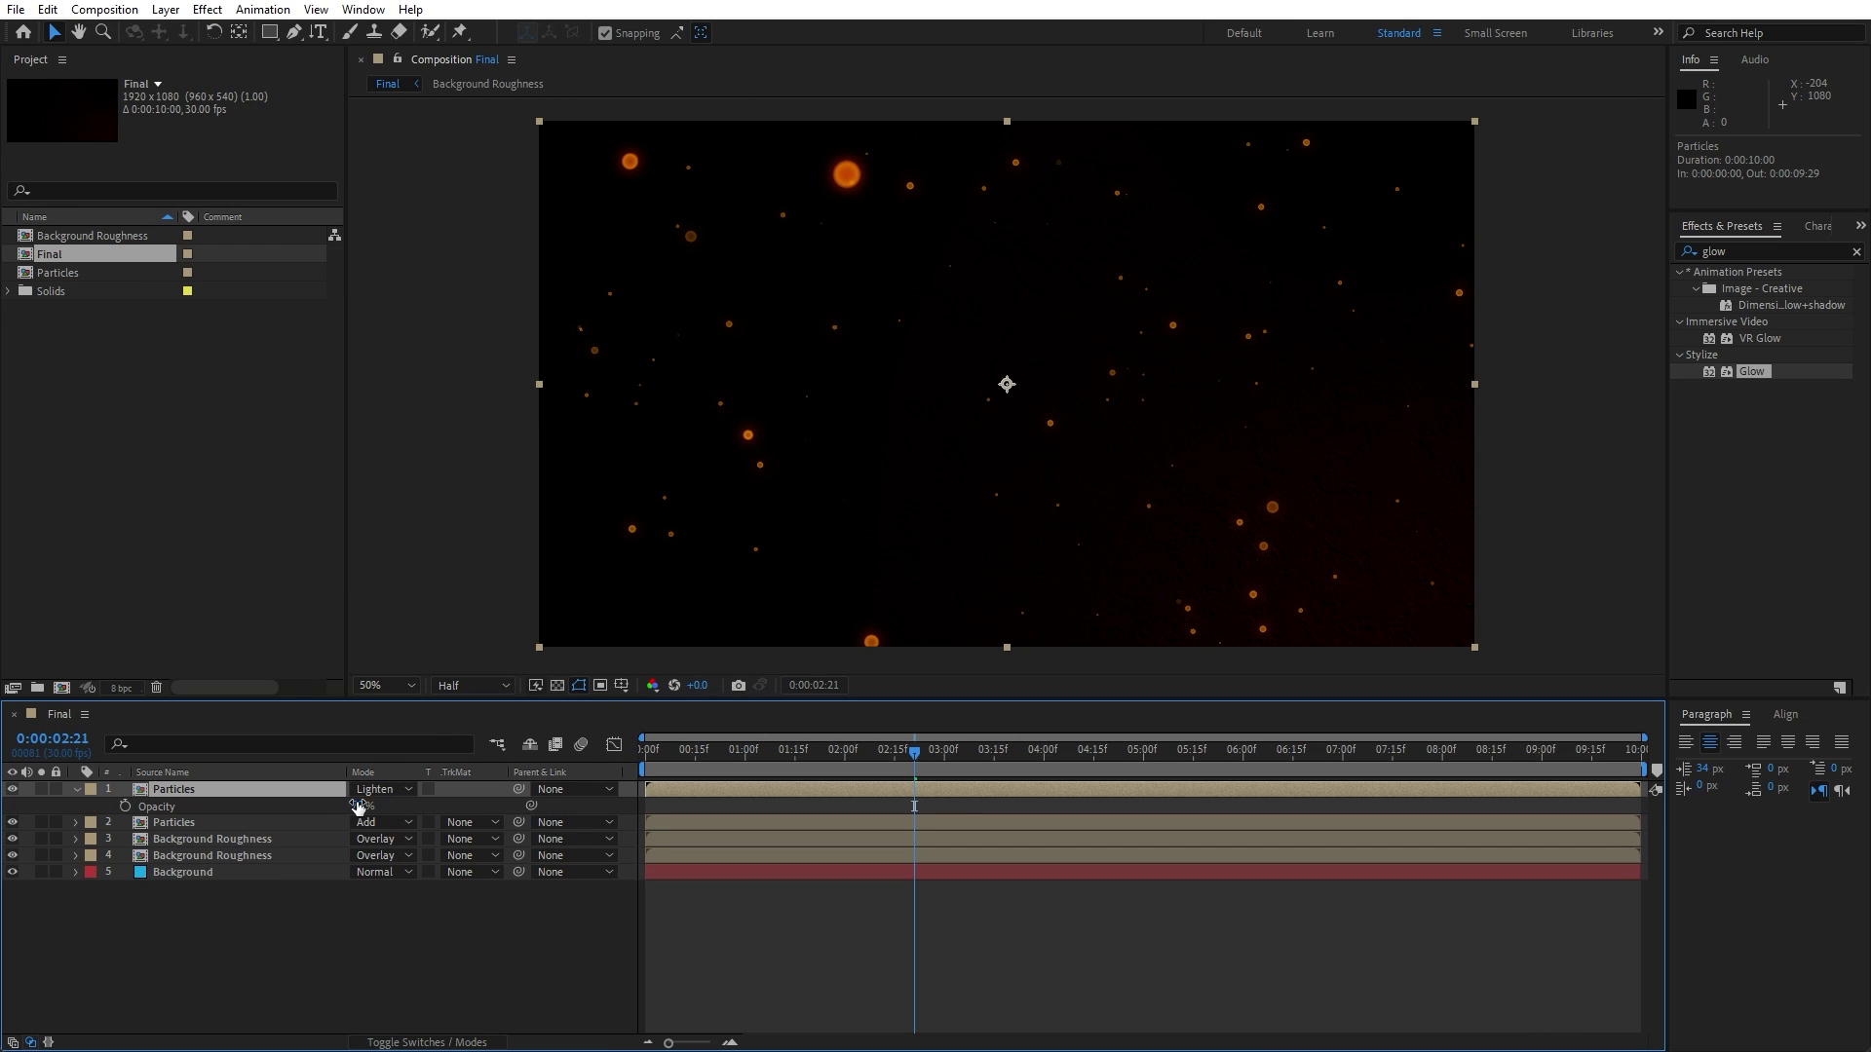
{"action": "left_click", "coordinate": [359, 806]}
{"action": "type", "text": "10"}
{"action": "key", "text": "Return"}
{"action": "left_click", "coordinate": [77, 790]}
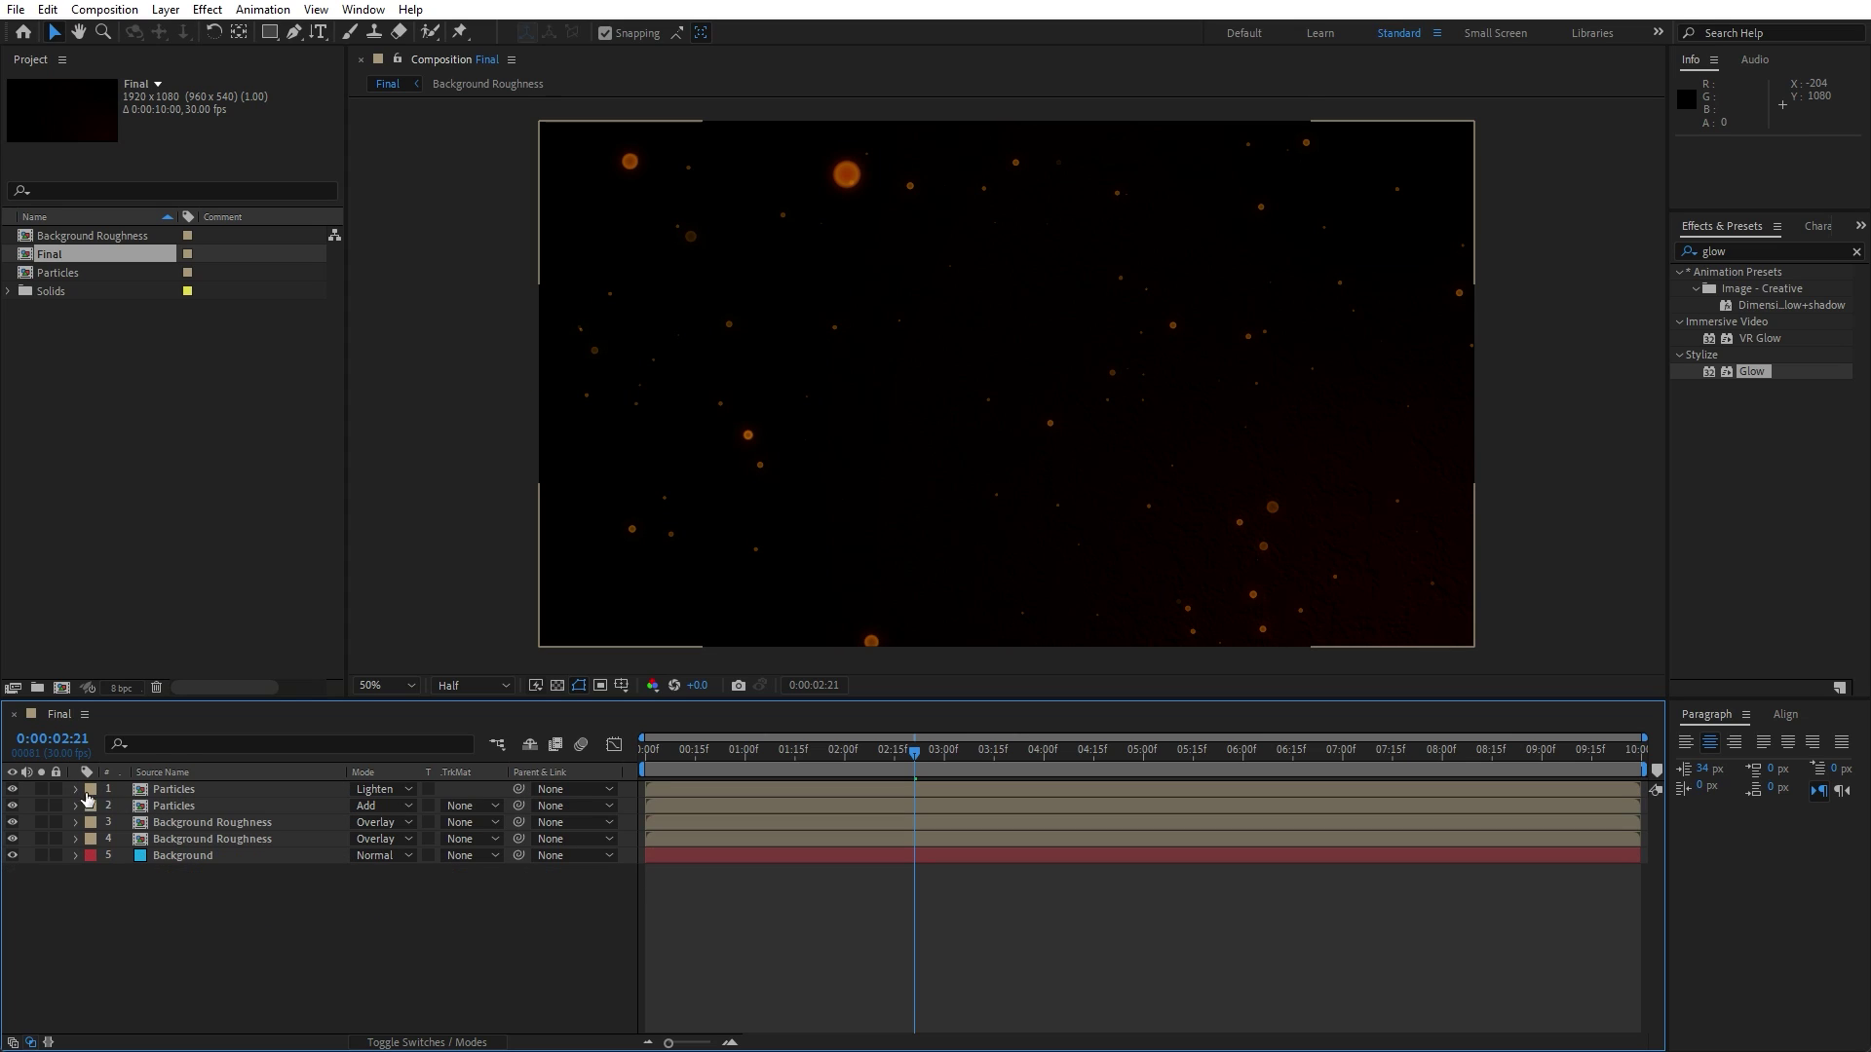
- Apply CC Vector Blur to the top Particles layer with an Amount of 3, and collapse the settings of its effects
{"action": "left_click", "coordinate": [178, 789]}
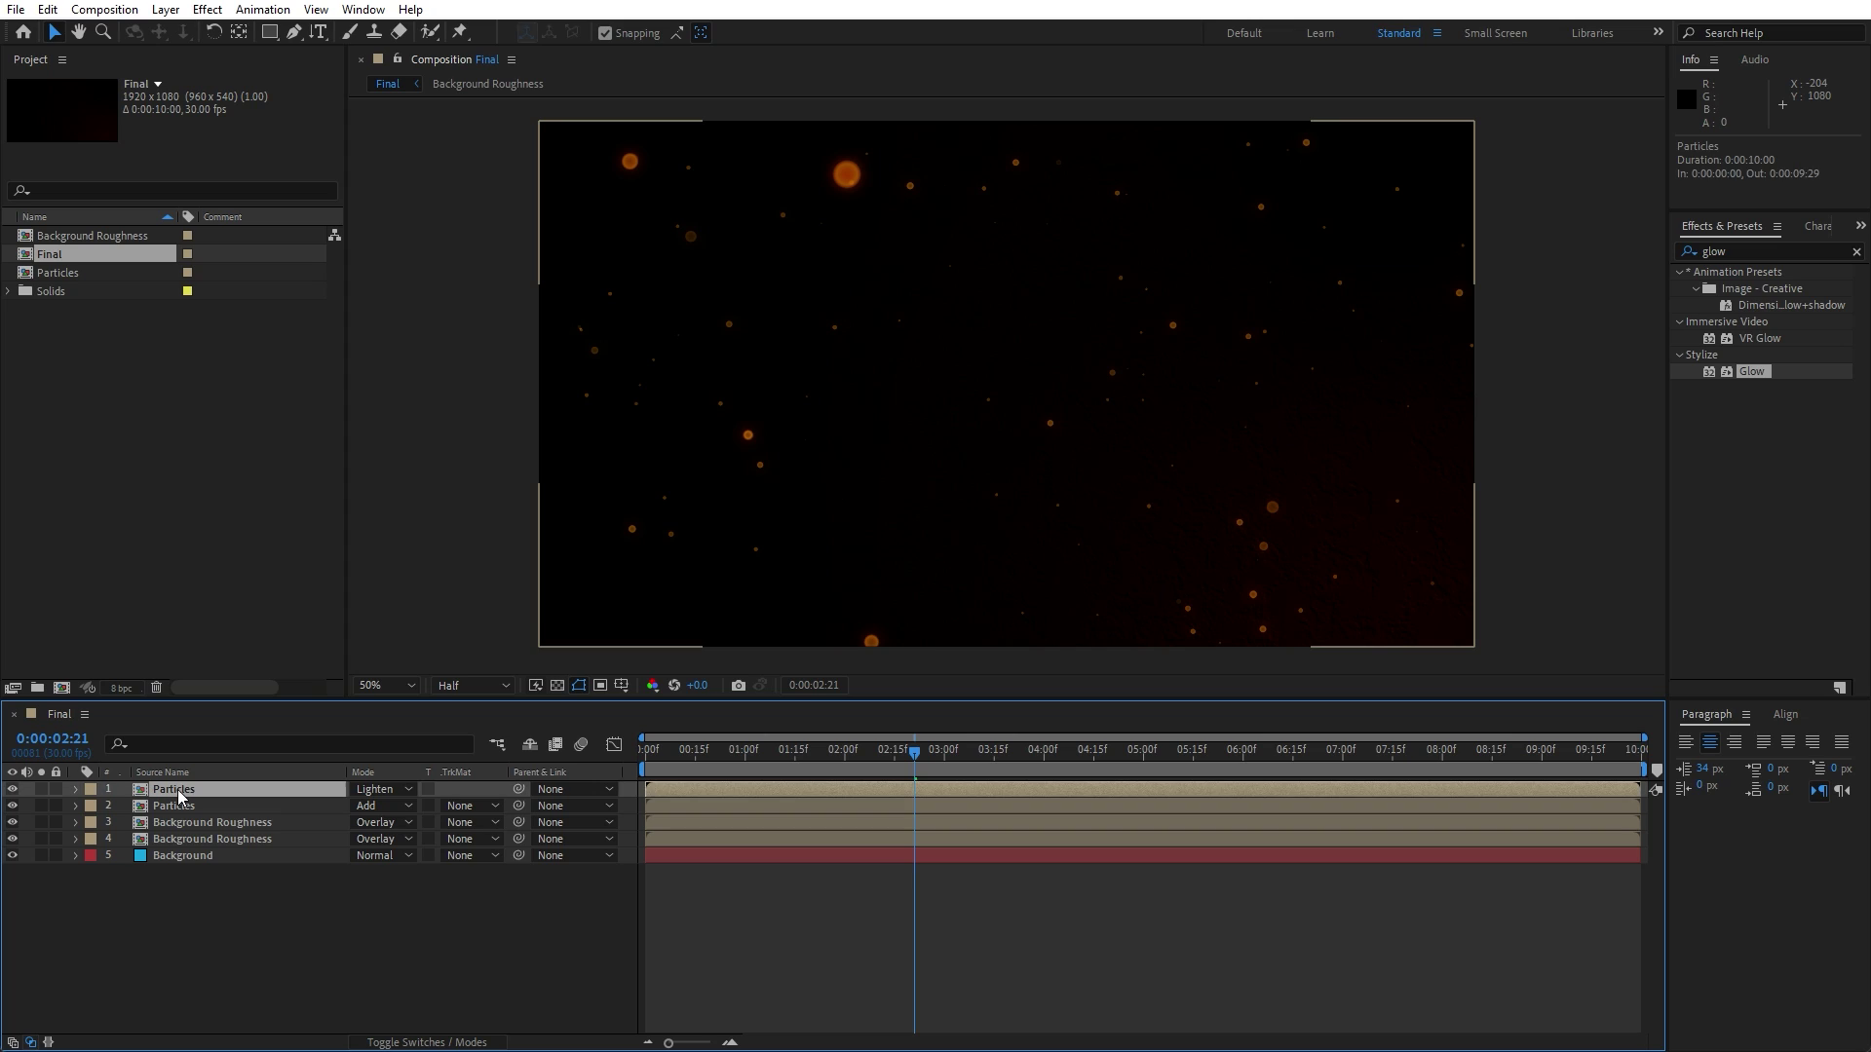
{"action": "key", "text": "F3"}
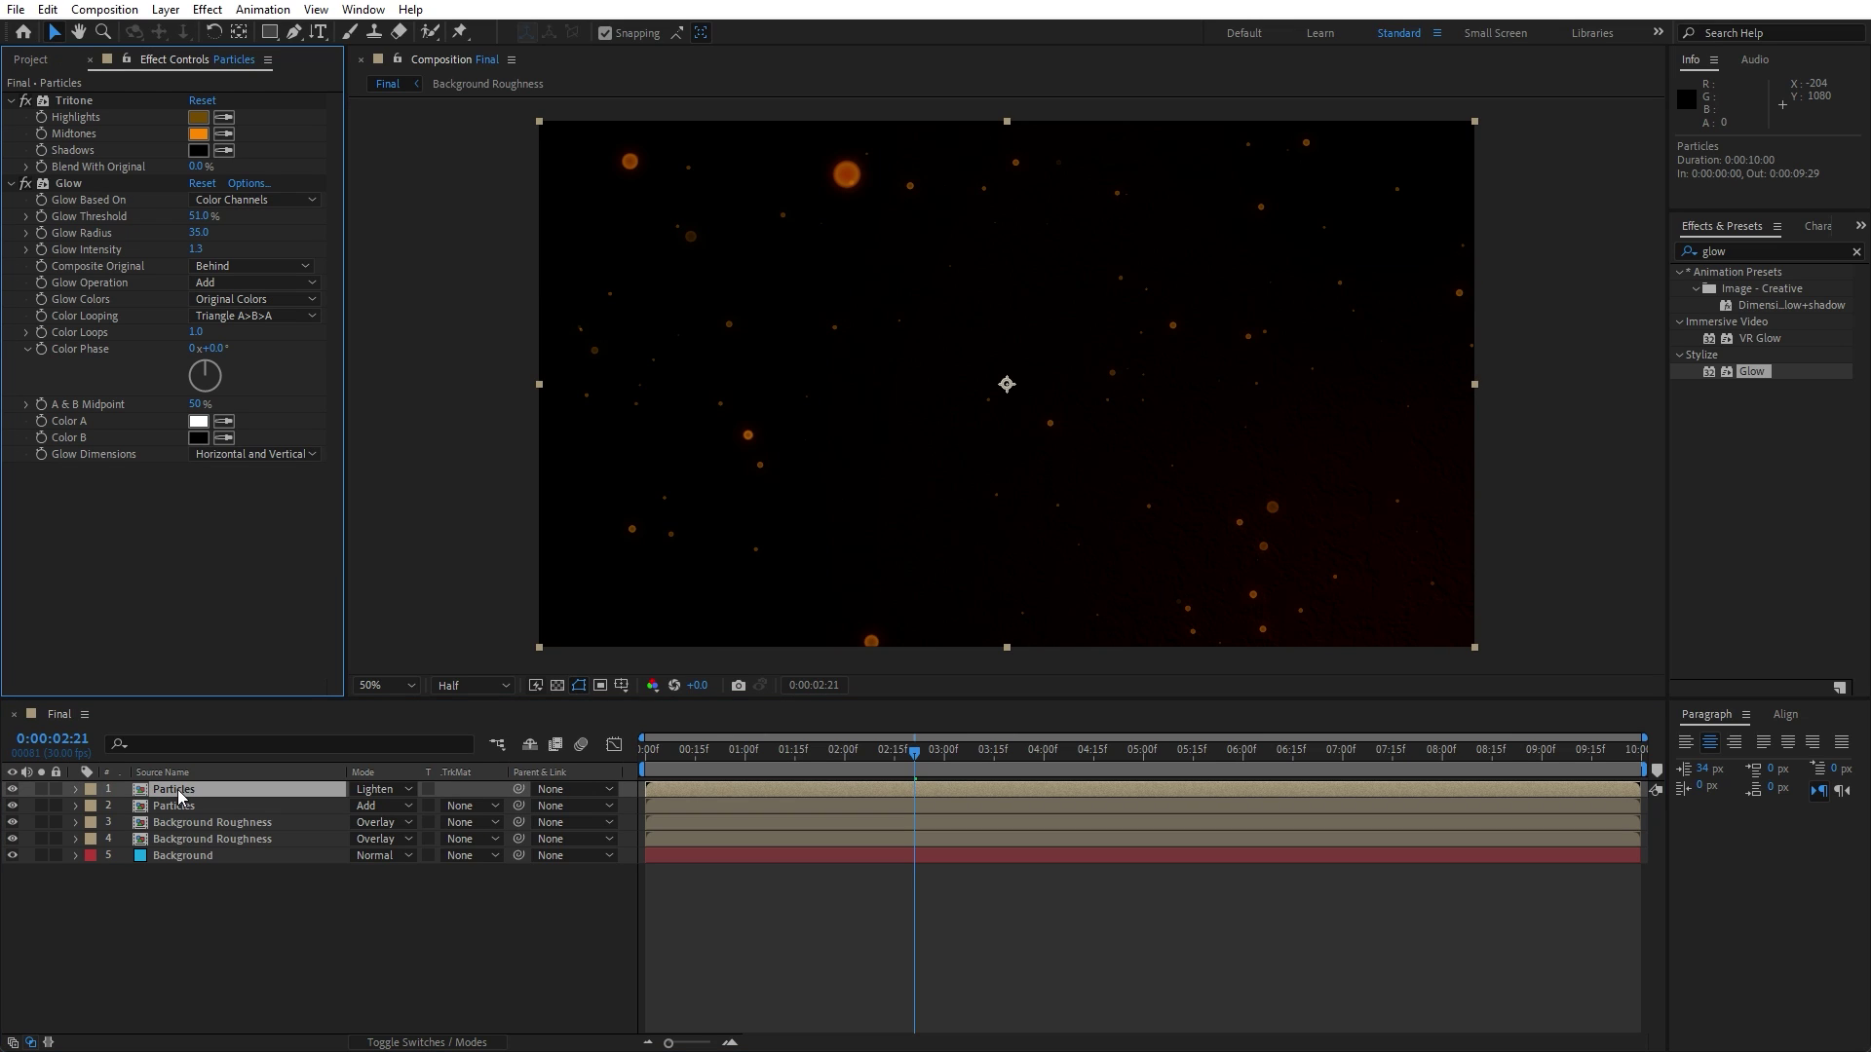
{"action": "left_click", "coordinate": [1744, 252]}
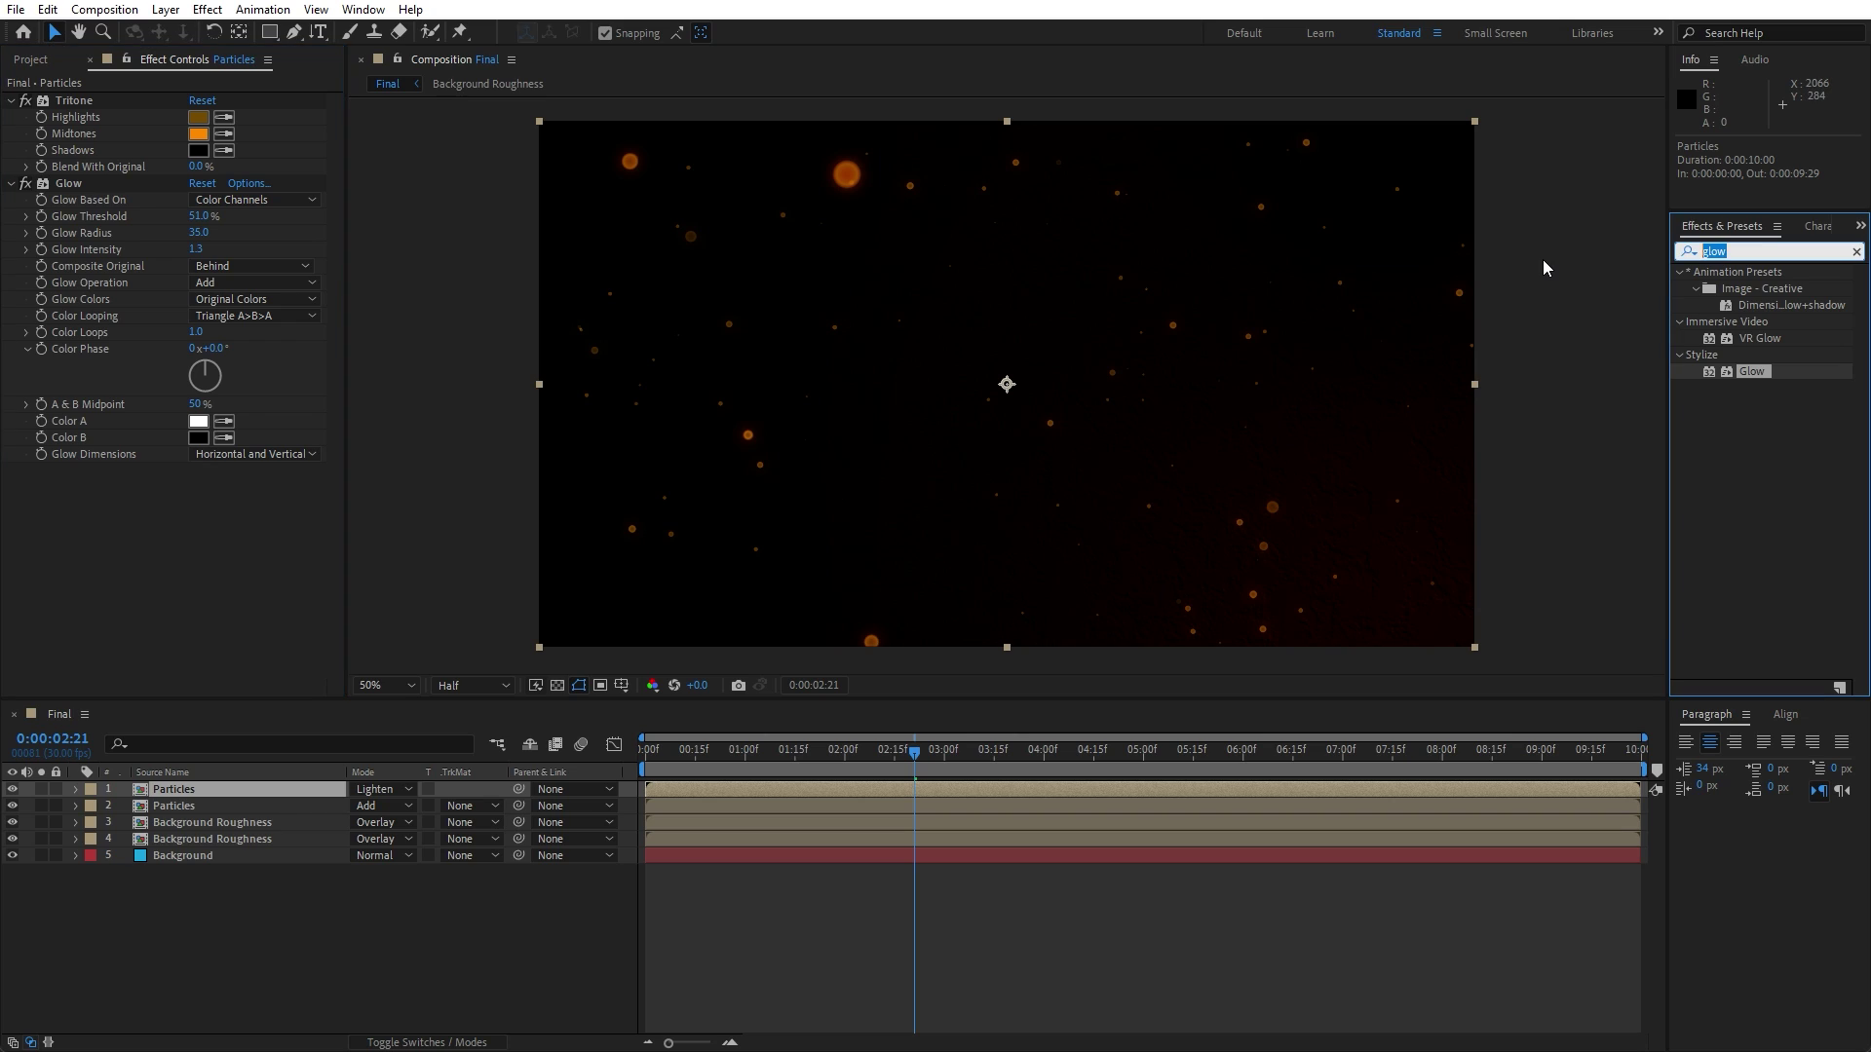
{"action": "type", "text": "cc vec"}
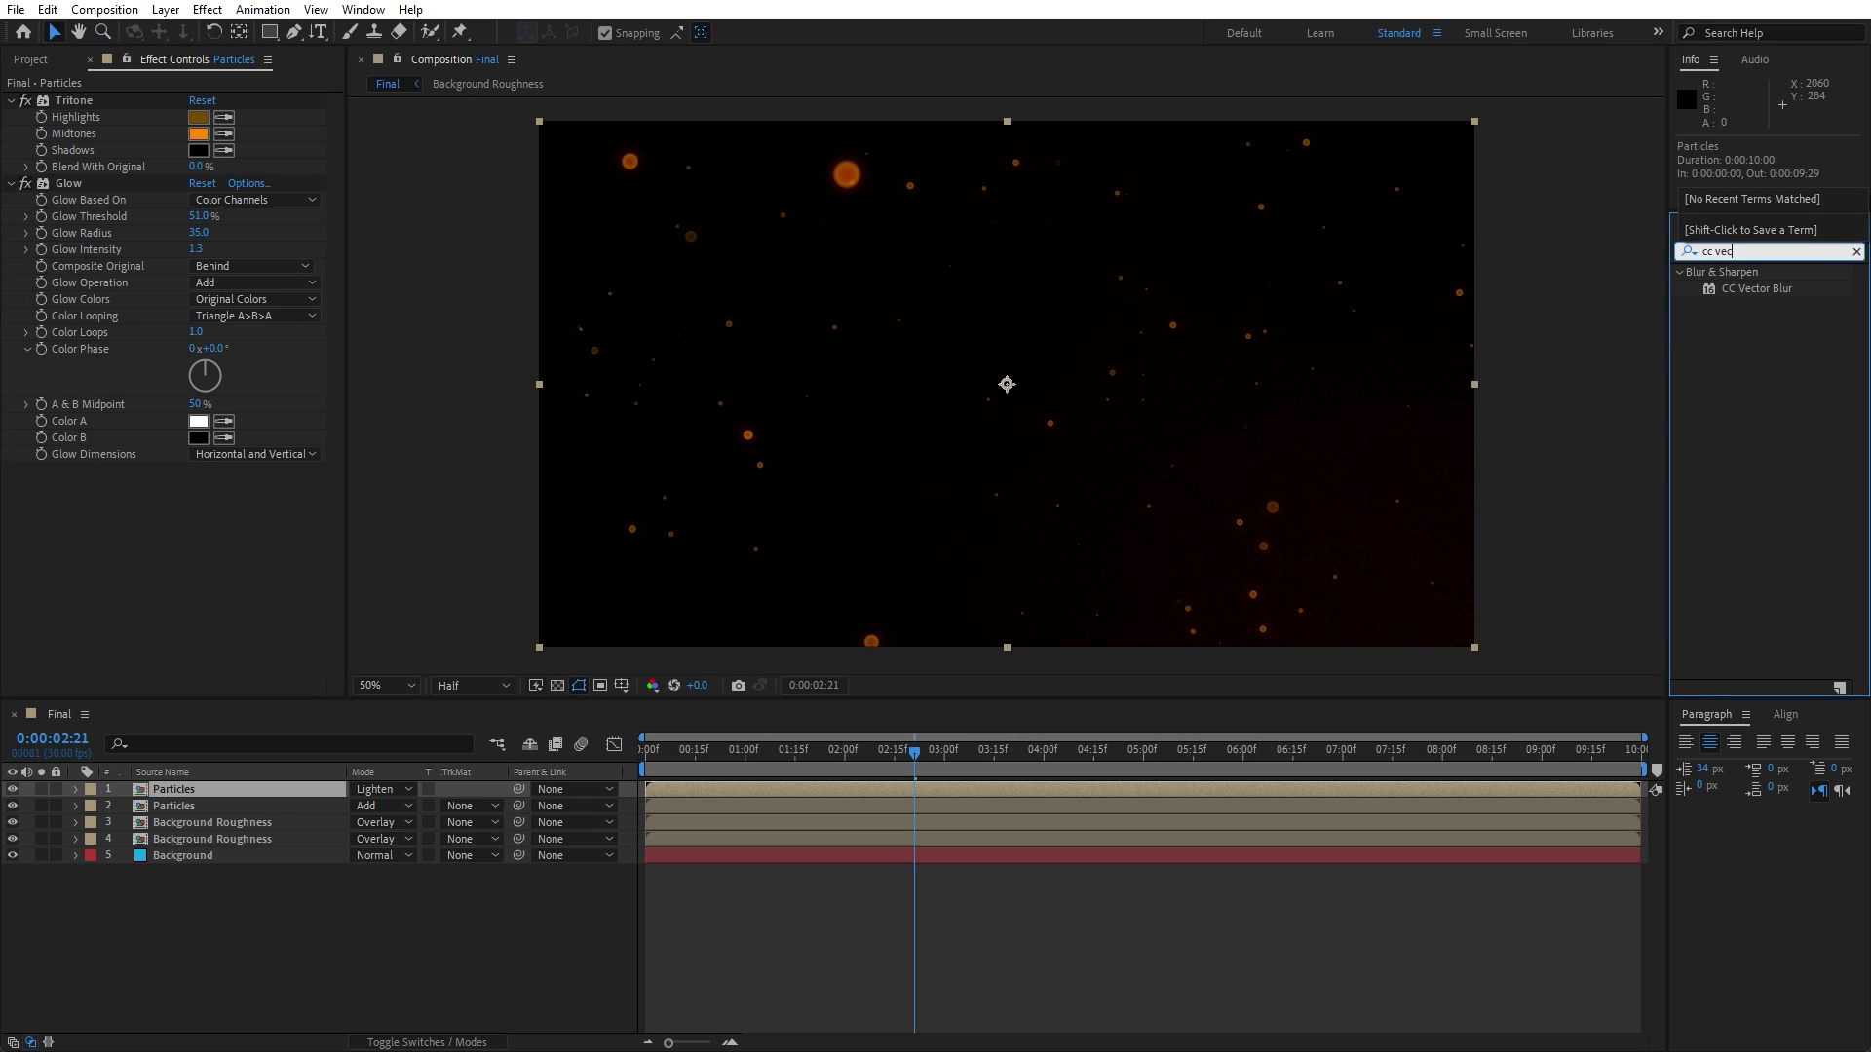
{"action": "left_click_drag", "start_coordinate": [1736, 290], "coordinate": [241, 571]}
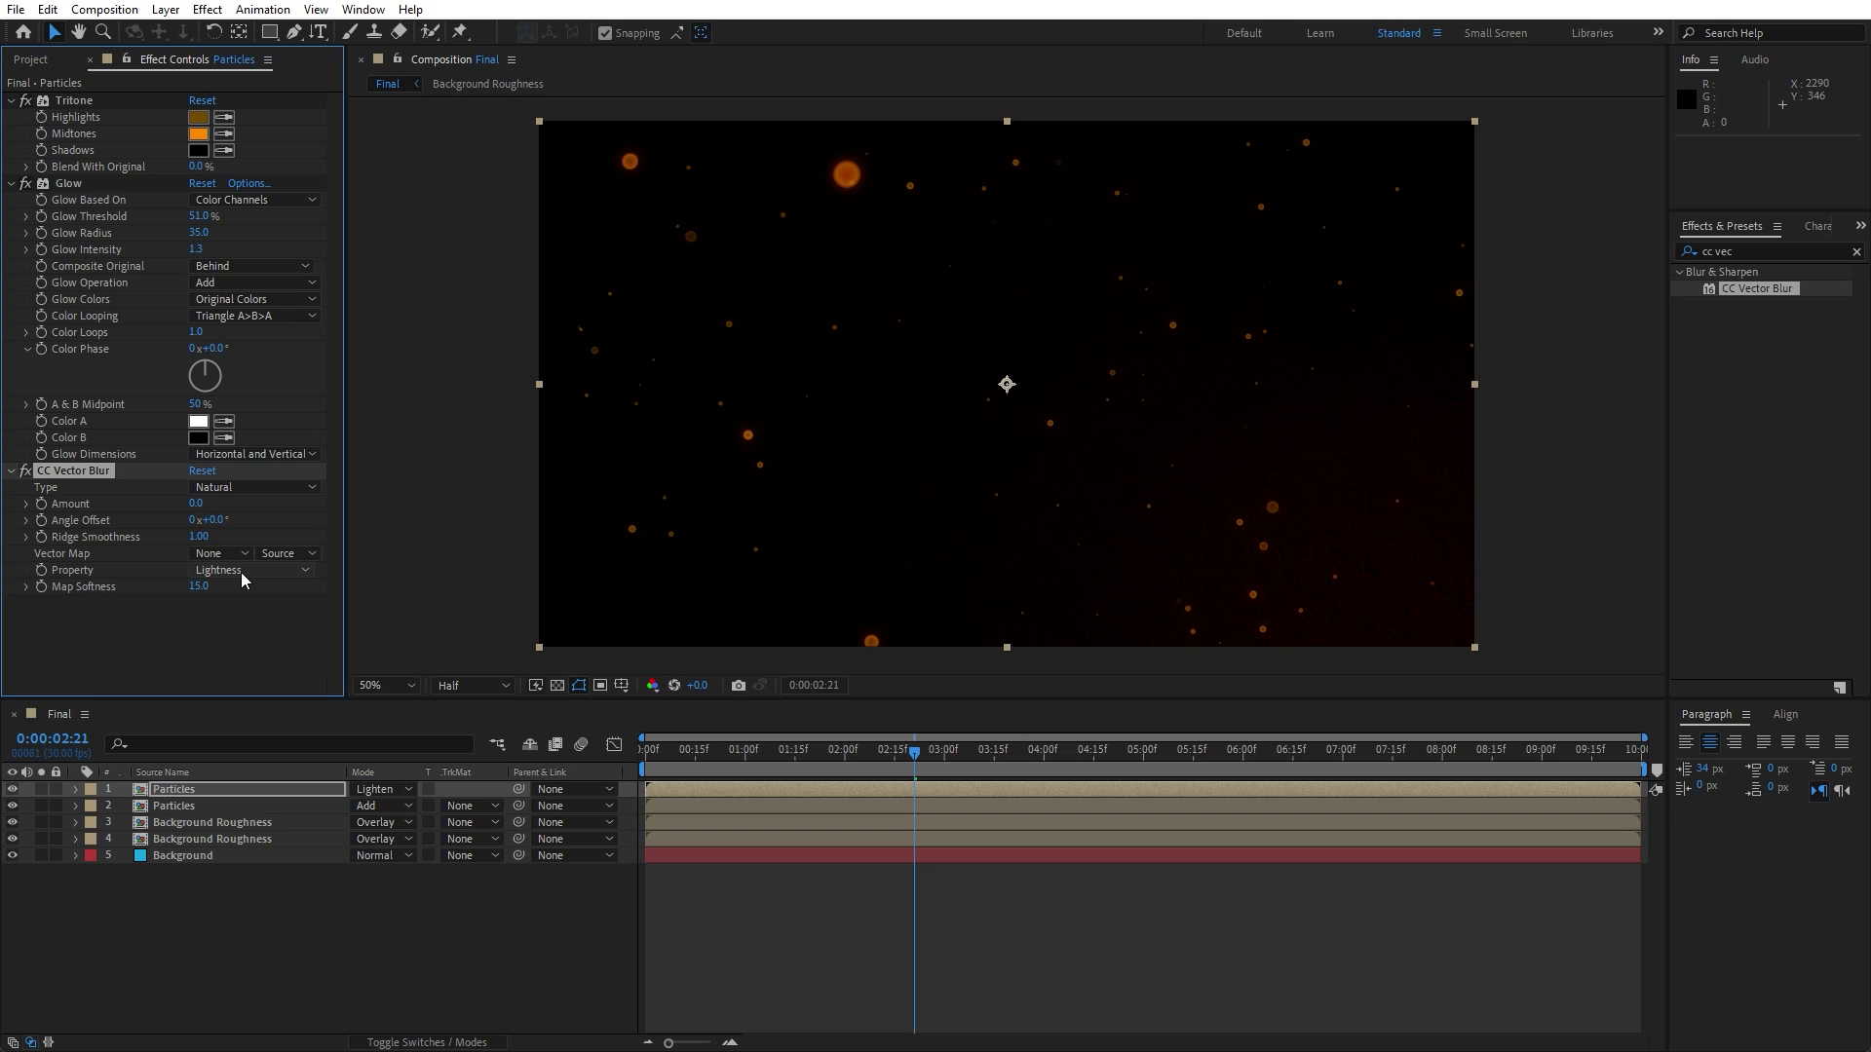
{"action": "left_click", "coordinate": [195, 504]}
{"action": "left_click", "coordinate": [130, 607]}
{"action": "left_click", "coordinate": [10, 101]}
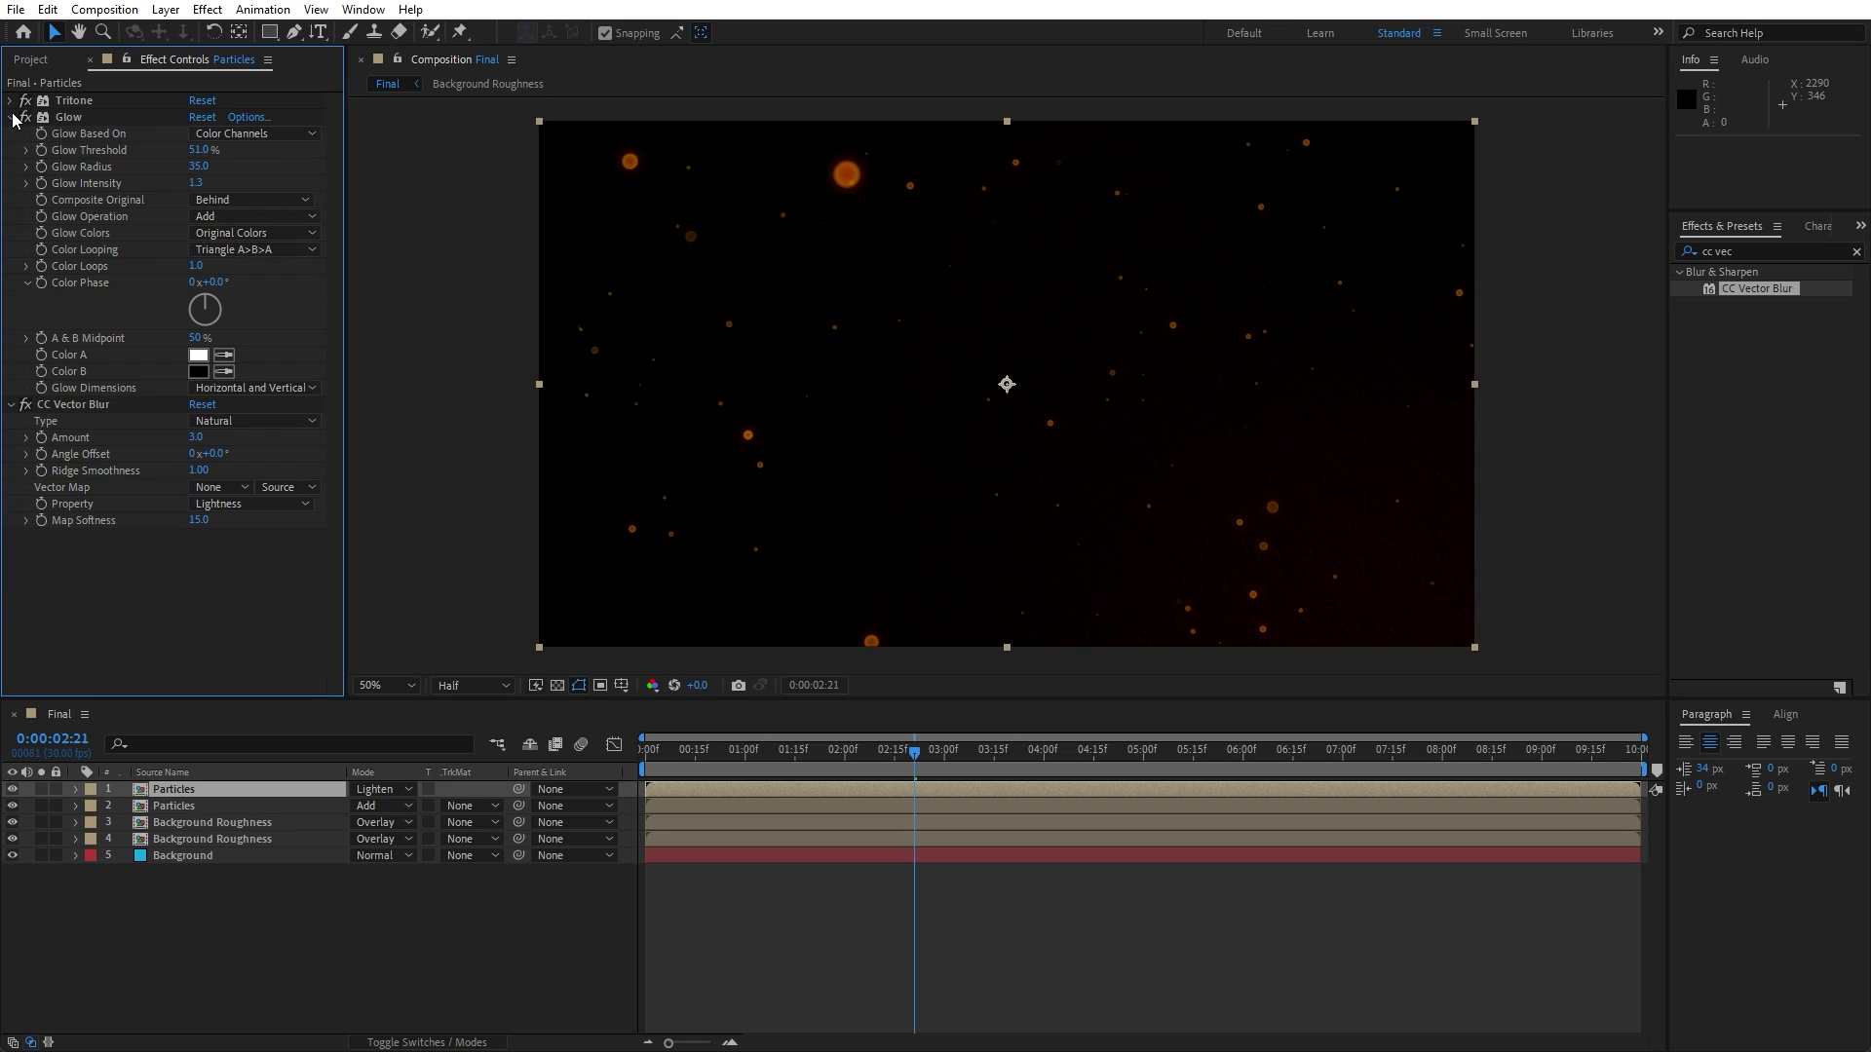
{"action": "left_click", "coordinate": [9, 117]}
{"action": "left_click", "coordinate": [11, 134]}
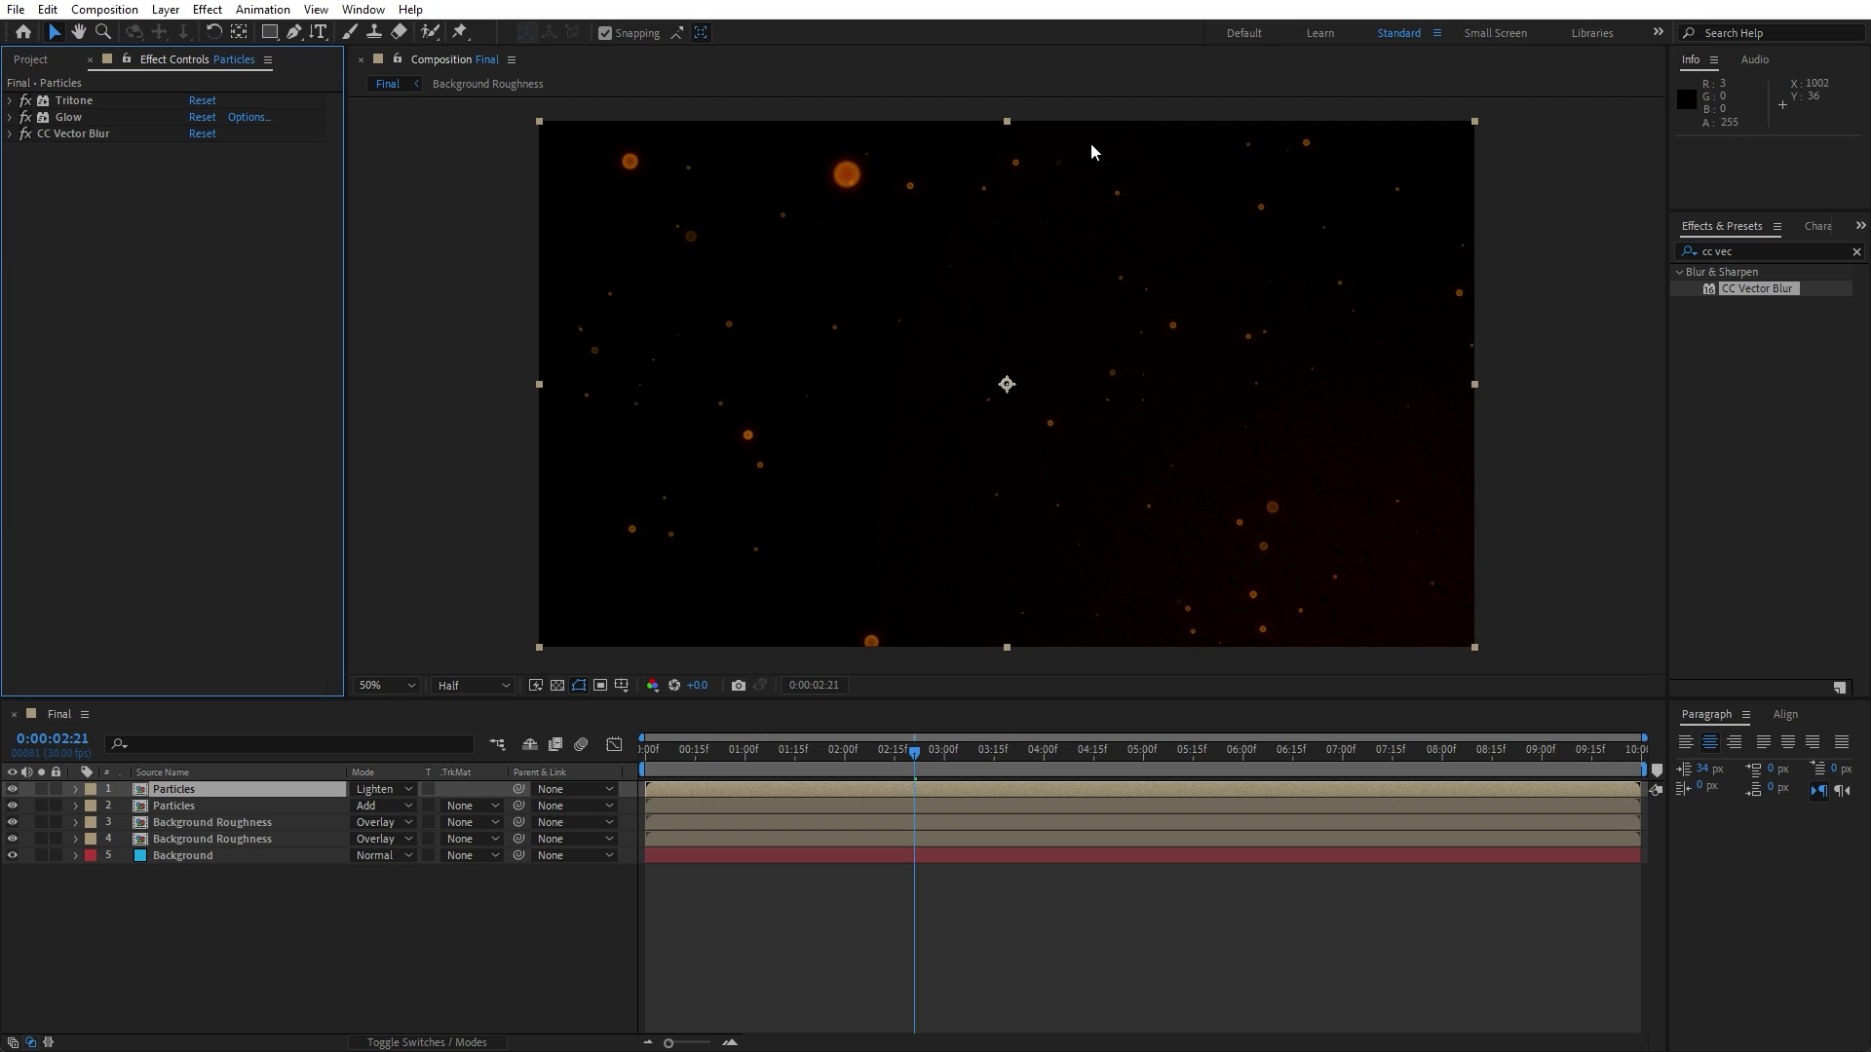
- Apply Turbulent Displace to the top Particles layer with Amount 3000 and Size 5
{"action": "left_click", "coordinate": [1749, 250]}
{"action": "type", "text": "turbu"}
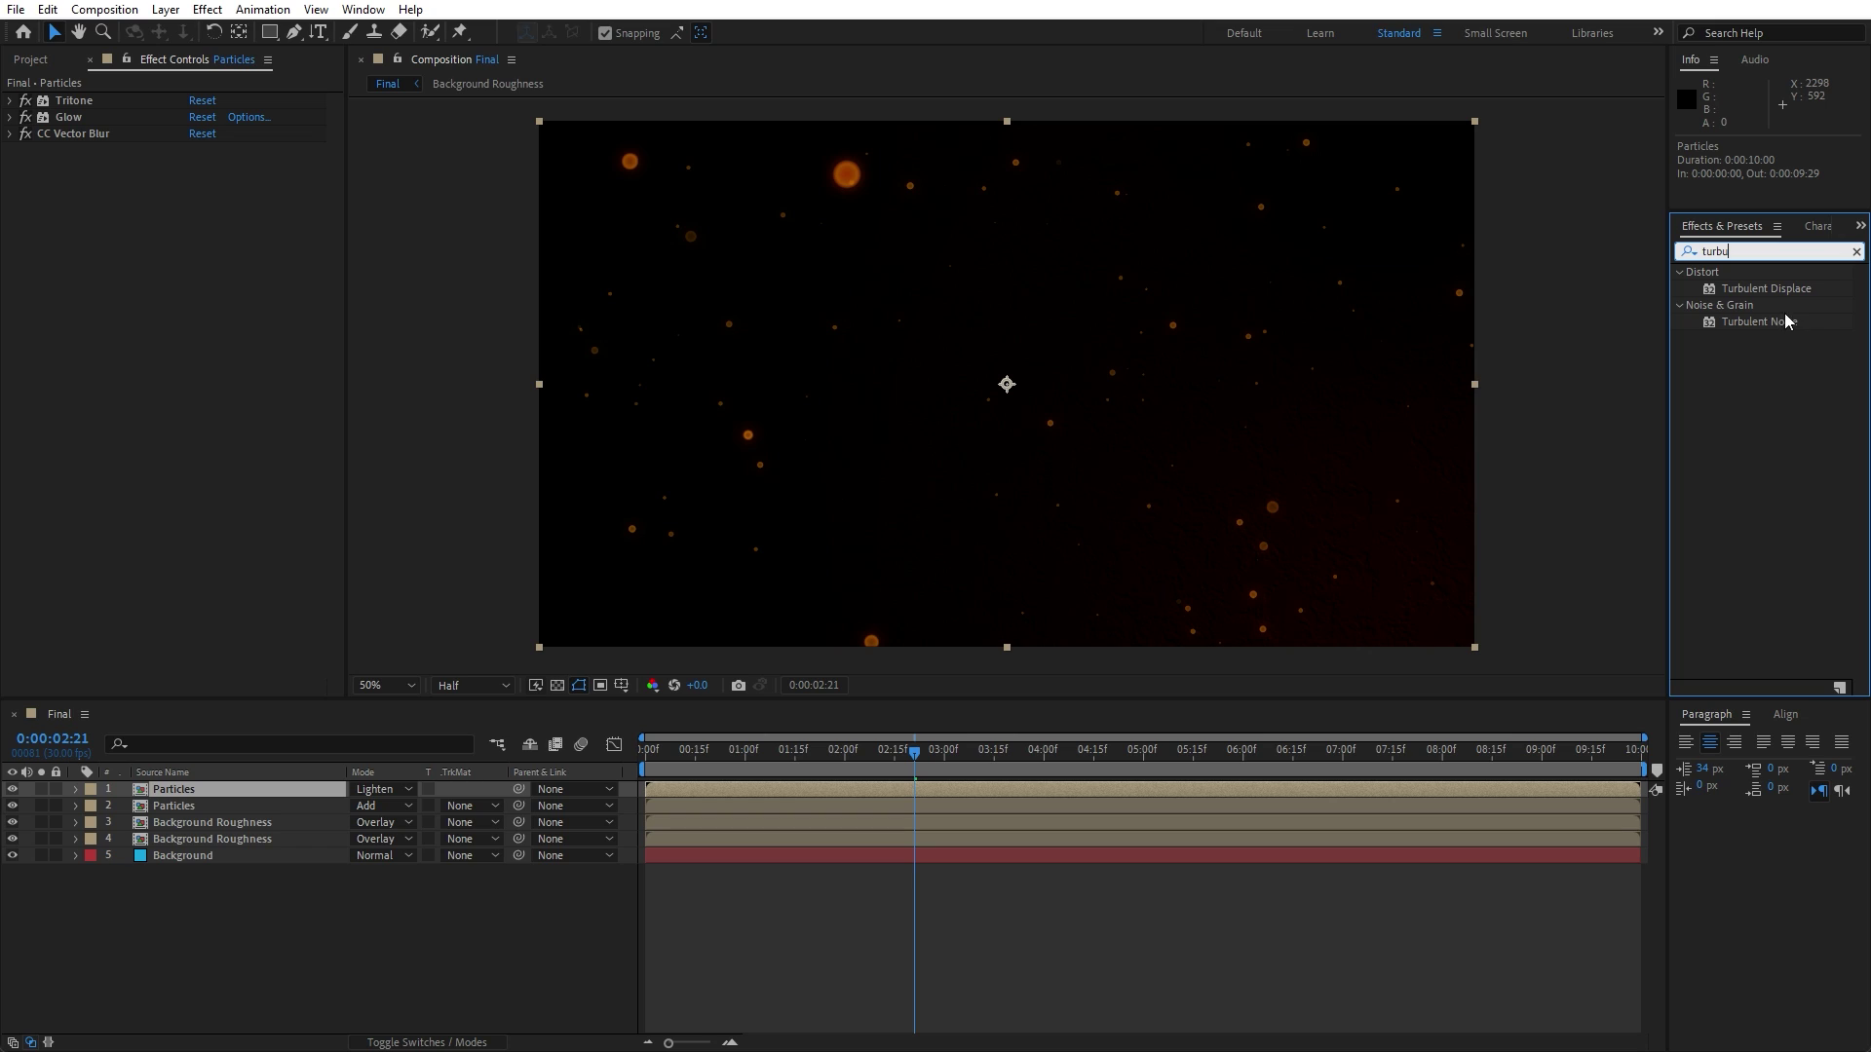
{"action": "left_click_drag", "start_coordinate": [1762, 289], "coordinate": [209, 788]}
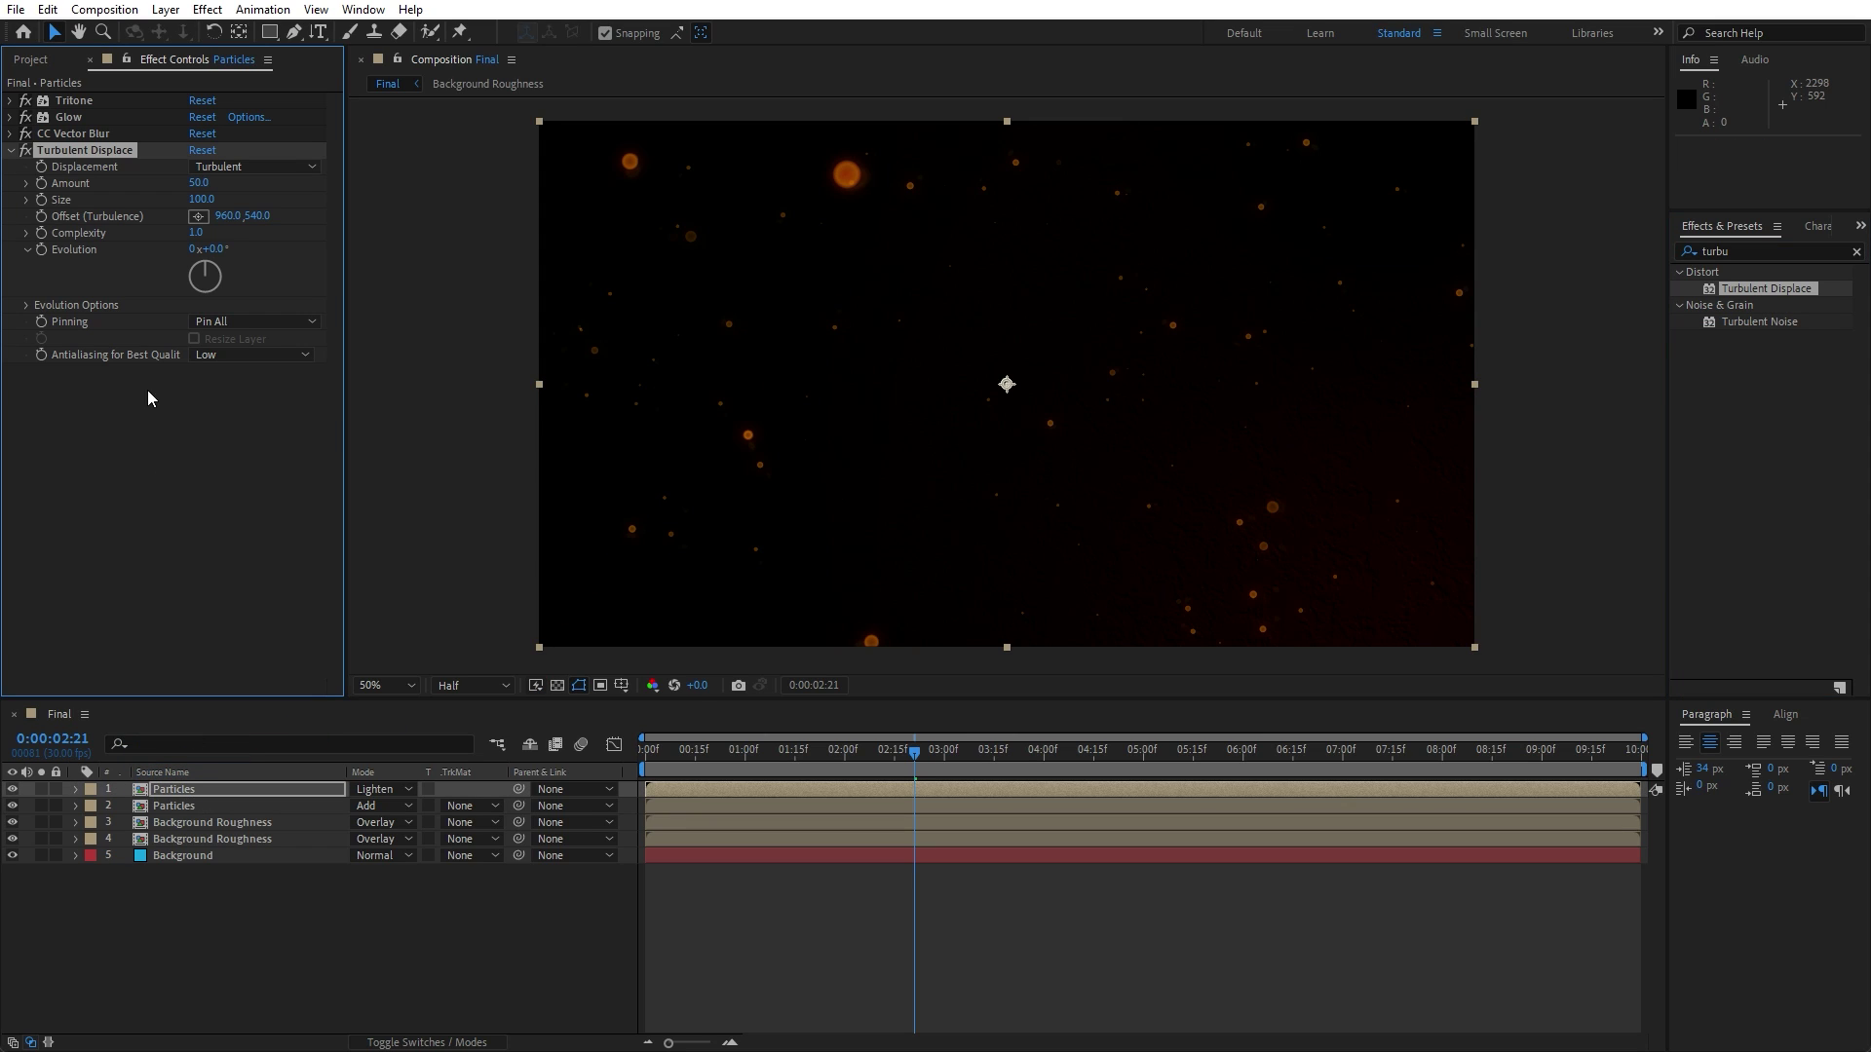
{"action": "left_click", "coordinate": [198, 183]}
{"action": "type", "text": "3000"}
{"action": "left_click", "coordinate": [206, 199]}
{"action": "type", "text": "5"}
{"action": "left_click", "coordinate": [250, 423]}
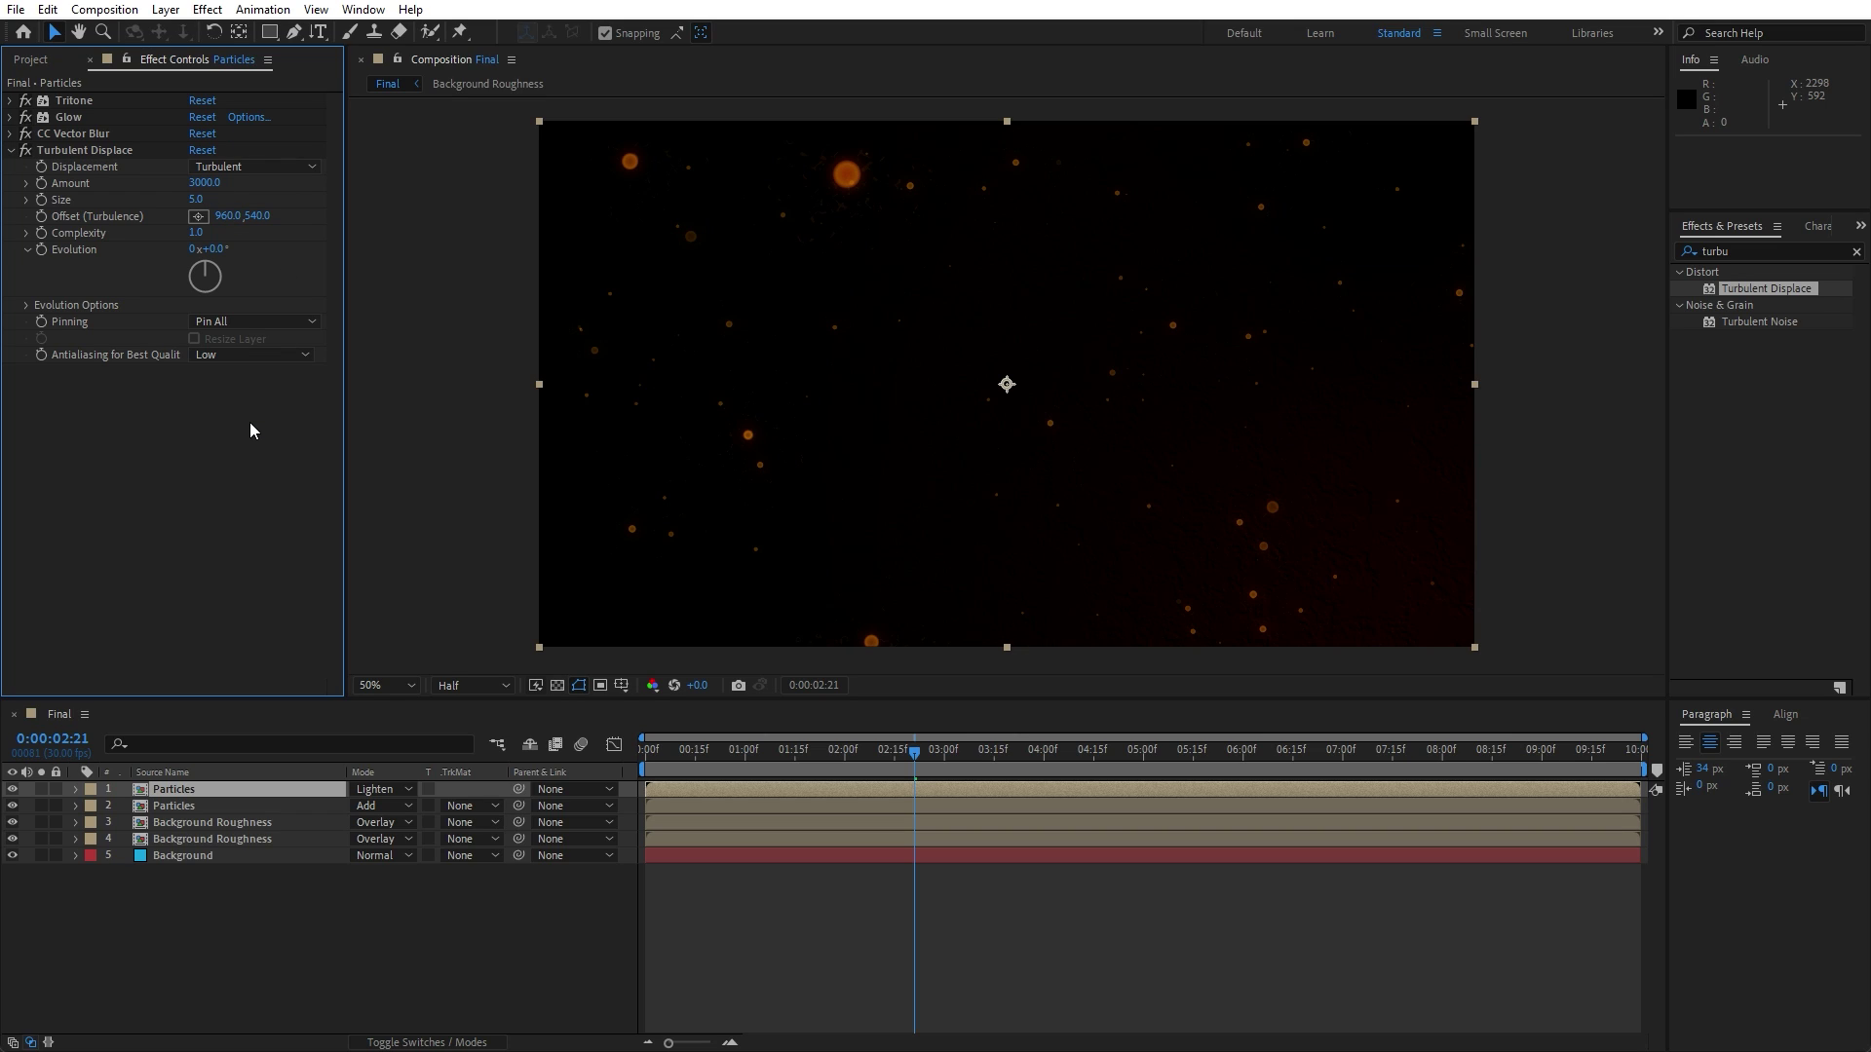
- Add a second Glow effect to the top Particles layer with threshold 8%, radius 225 and intensity 0.1
{"action": "left_click", "coordinate": [1751, 250]}
{"action": "type", "text": "glow"}
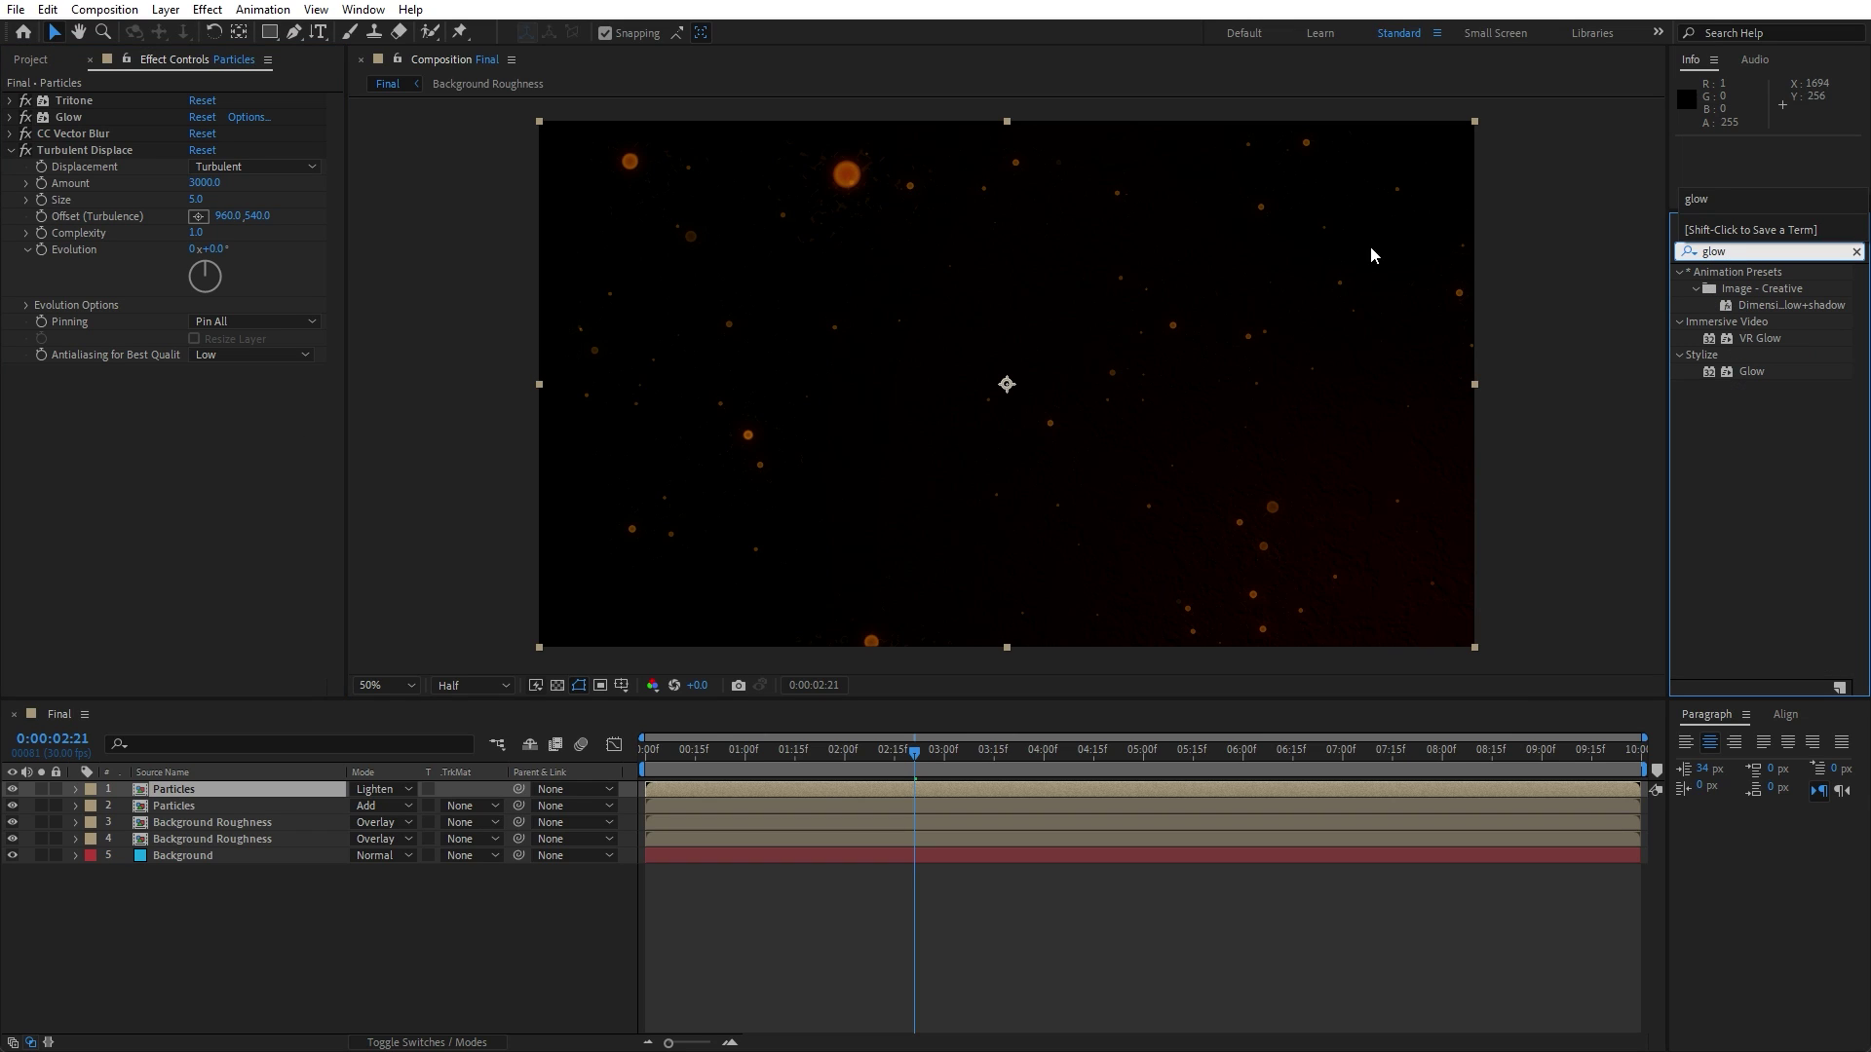
{"action": "left_click_drag", "start_coordinate": [1753, 372], "coordinate": [234, 791]}
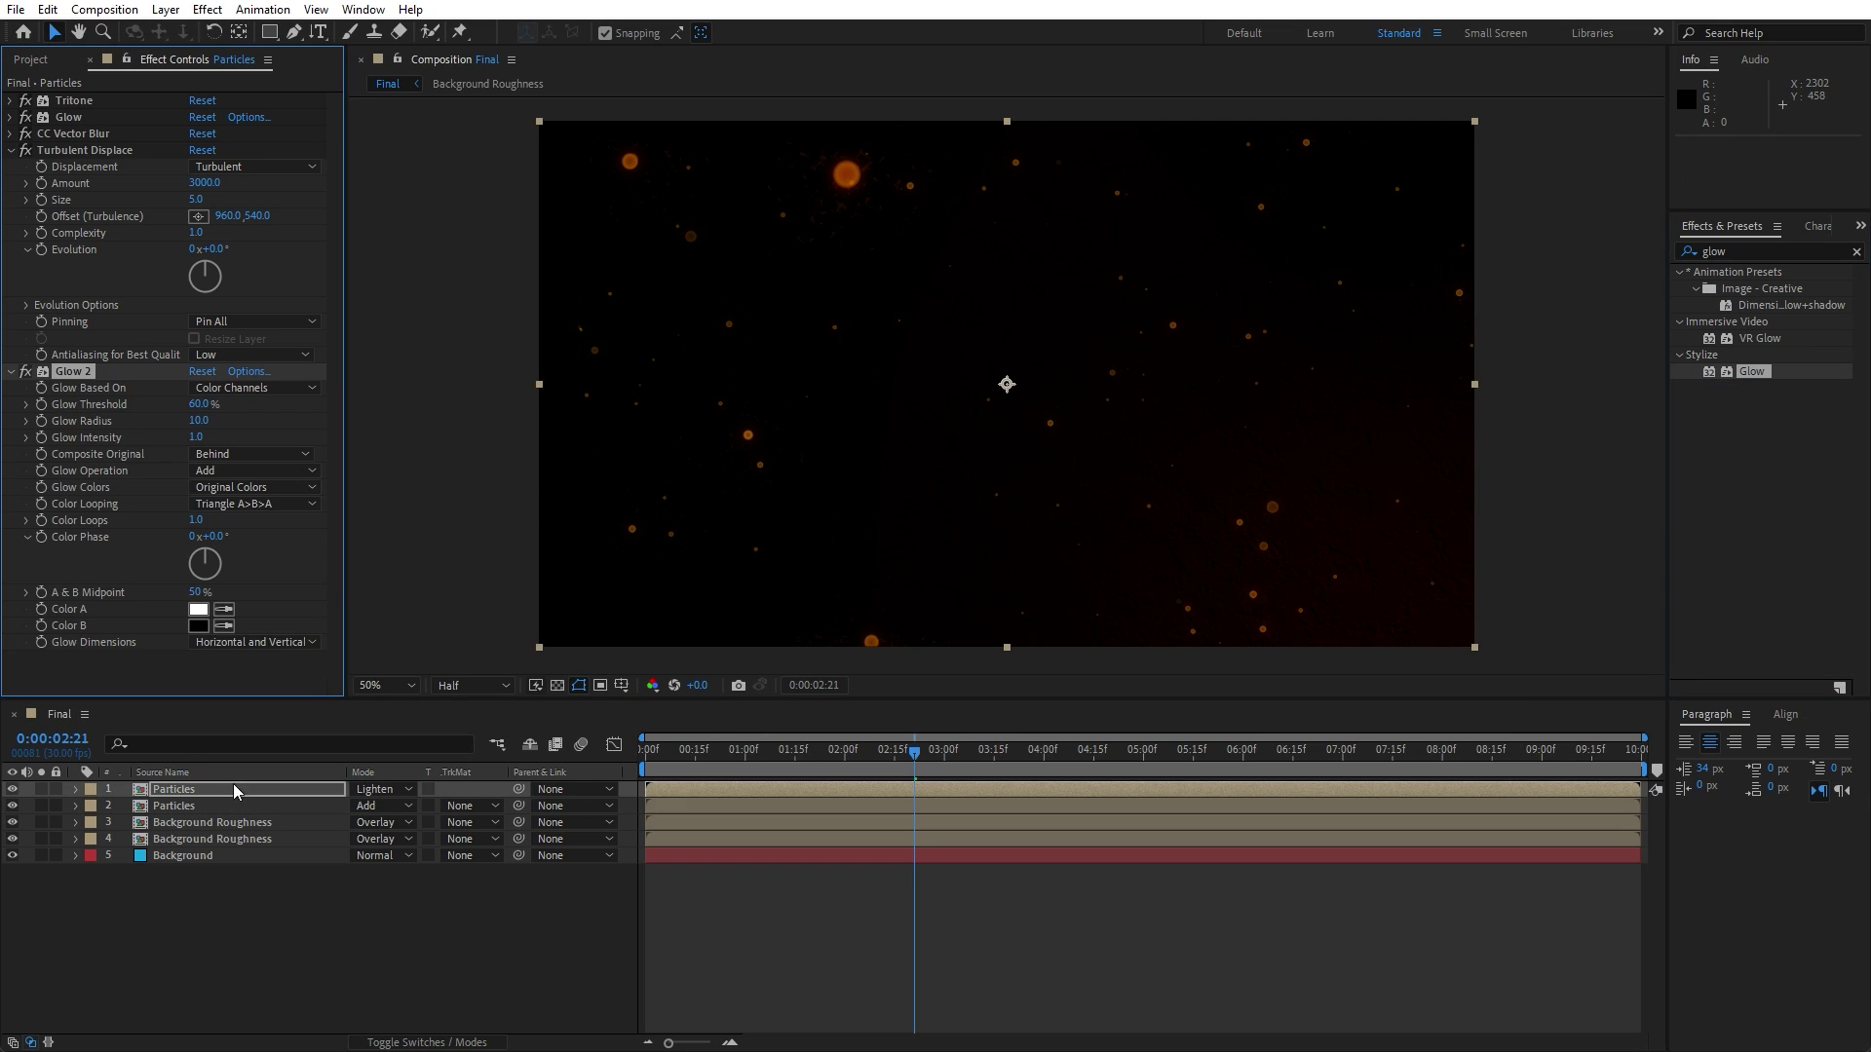
{"action": "left_click", "coordinate": [199, 405]}
{"action": "type", "text": "8"}
{"action": "left_click", "coordinate": [202, 421]}
{"action": "type", "text": "225"}
{"action": "left_click", "coordinate": [201, 437]}
{"action": "type", "text": "0.1"}
{"action": "key", "text": "Return"}
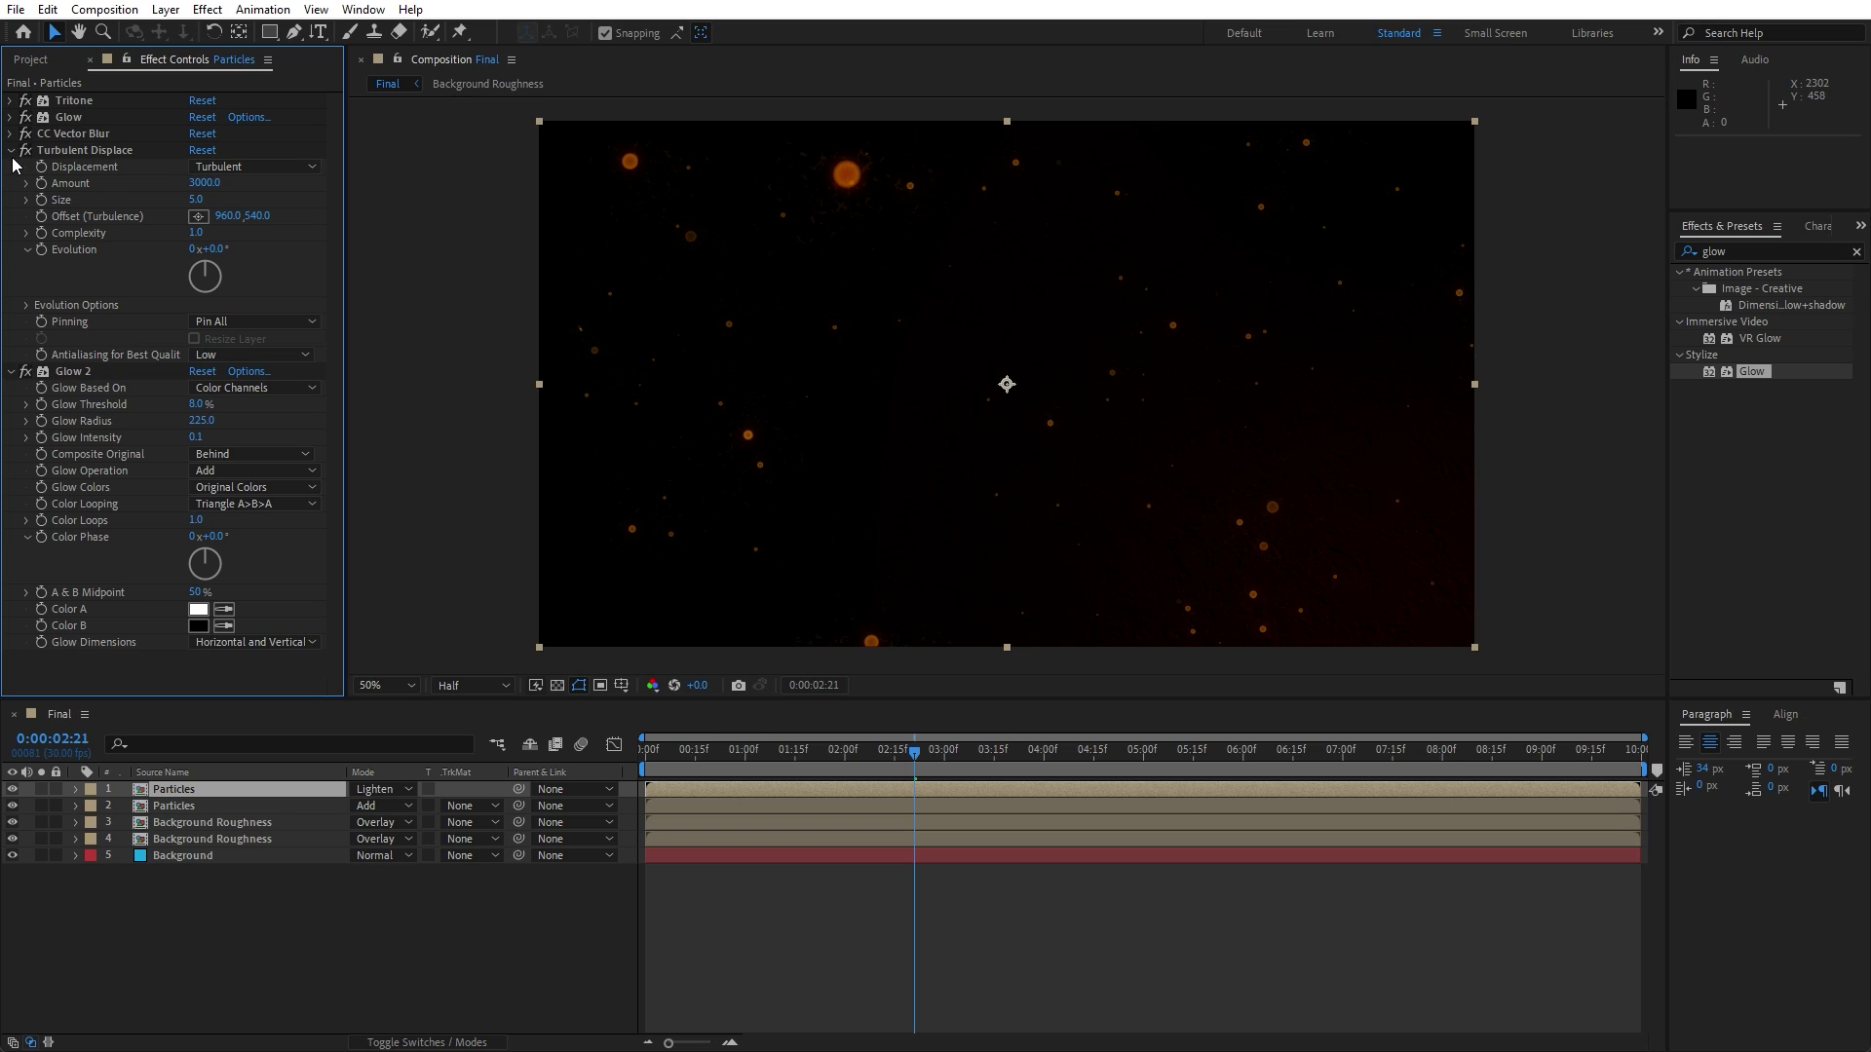
- Apply Simple Choker to the top Particles layer with Choke Matte 0.30, after collapsing the settings of its other effects
{"action": "left_click", "coordinate": [12, 150]}
{"action": "left_click", "coordinate": [12, 166]}
{"action": "left_click", "coordinate": [1762, 252]}
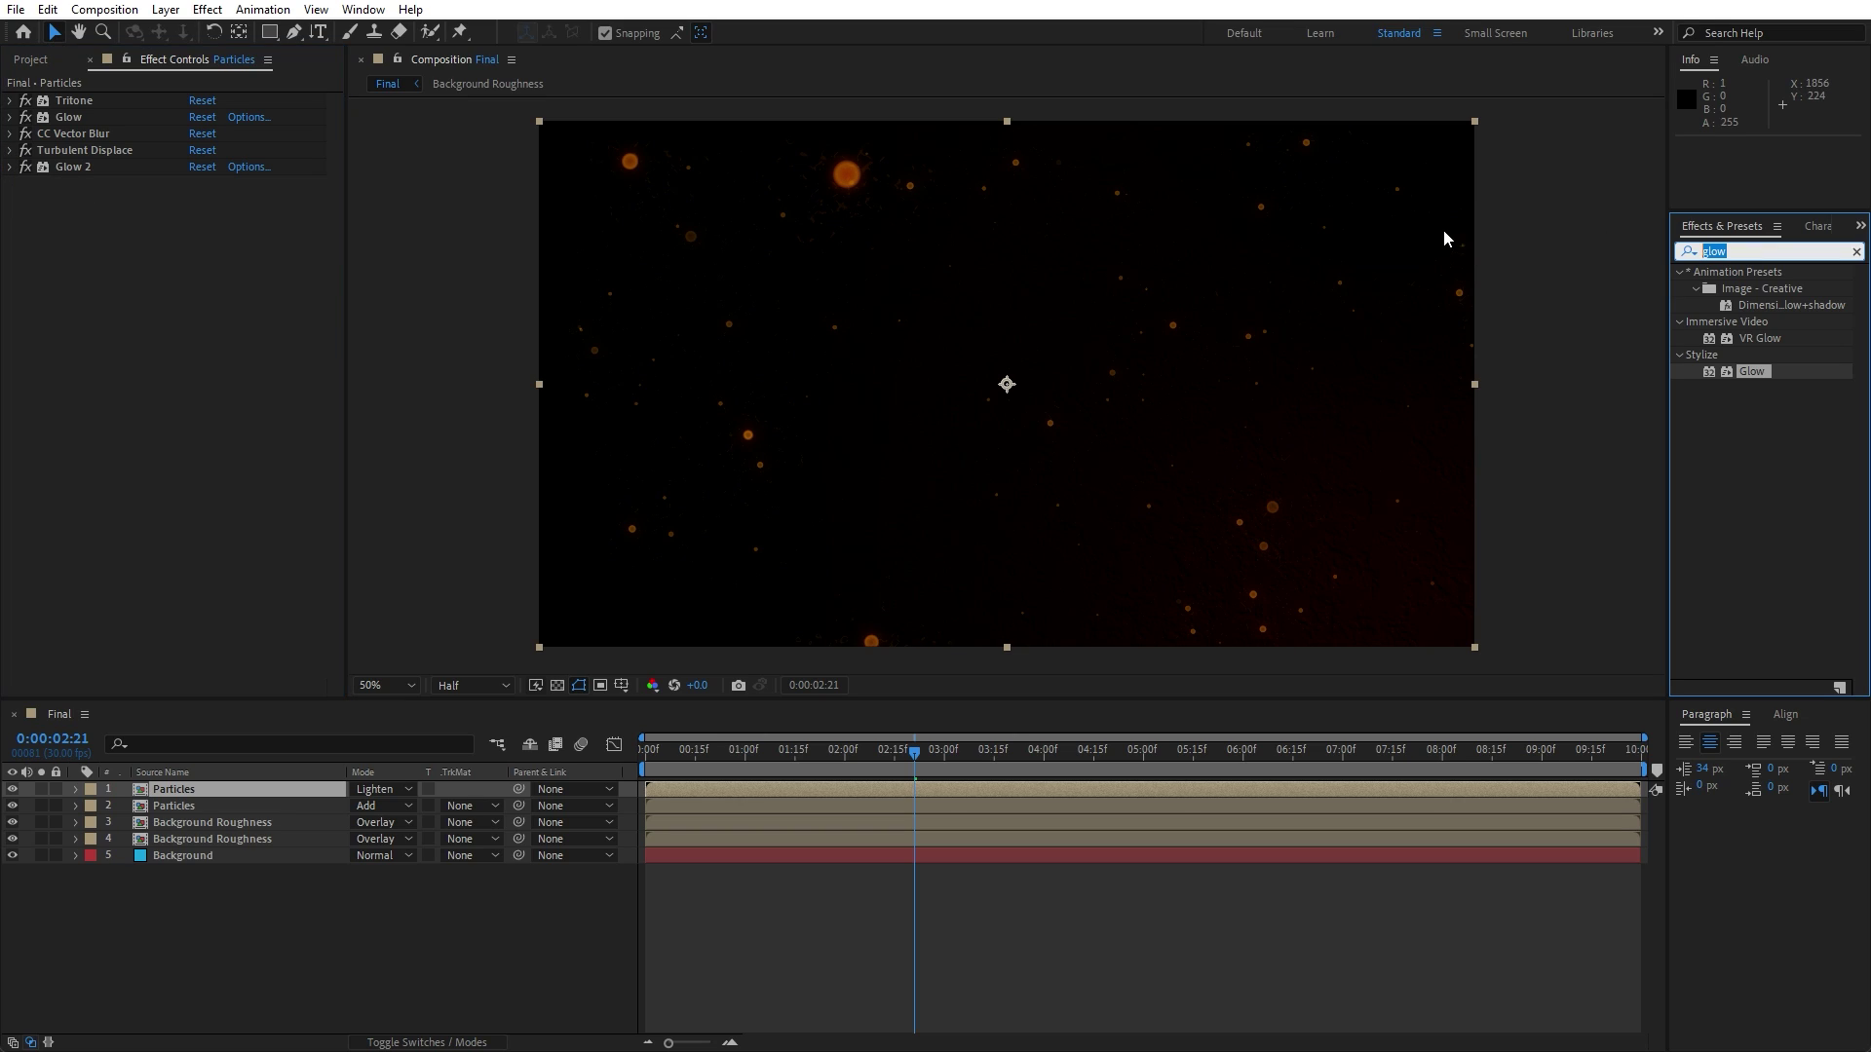
{"action": "type", "text": "simple"}
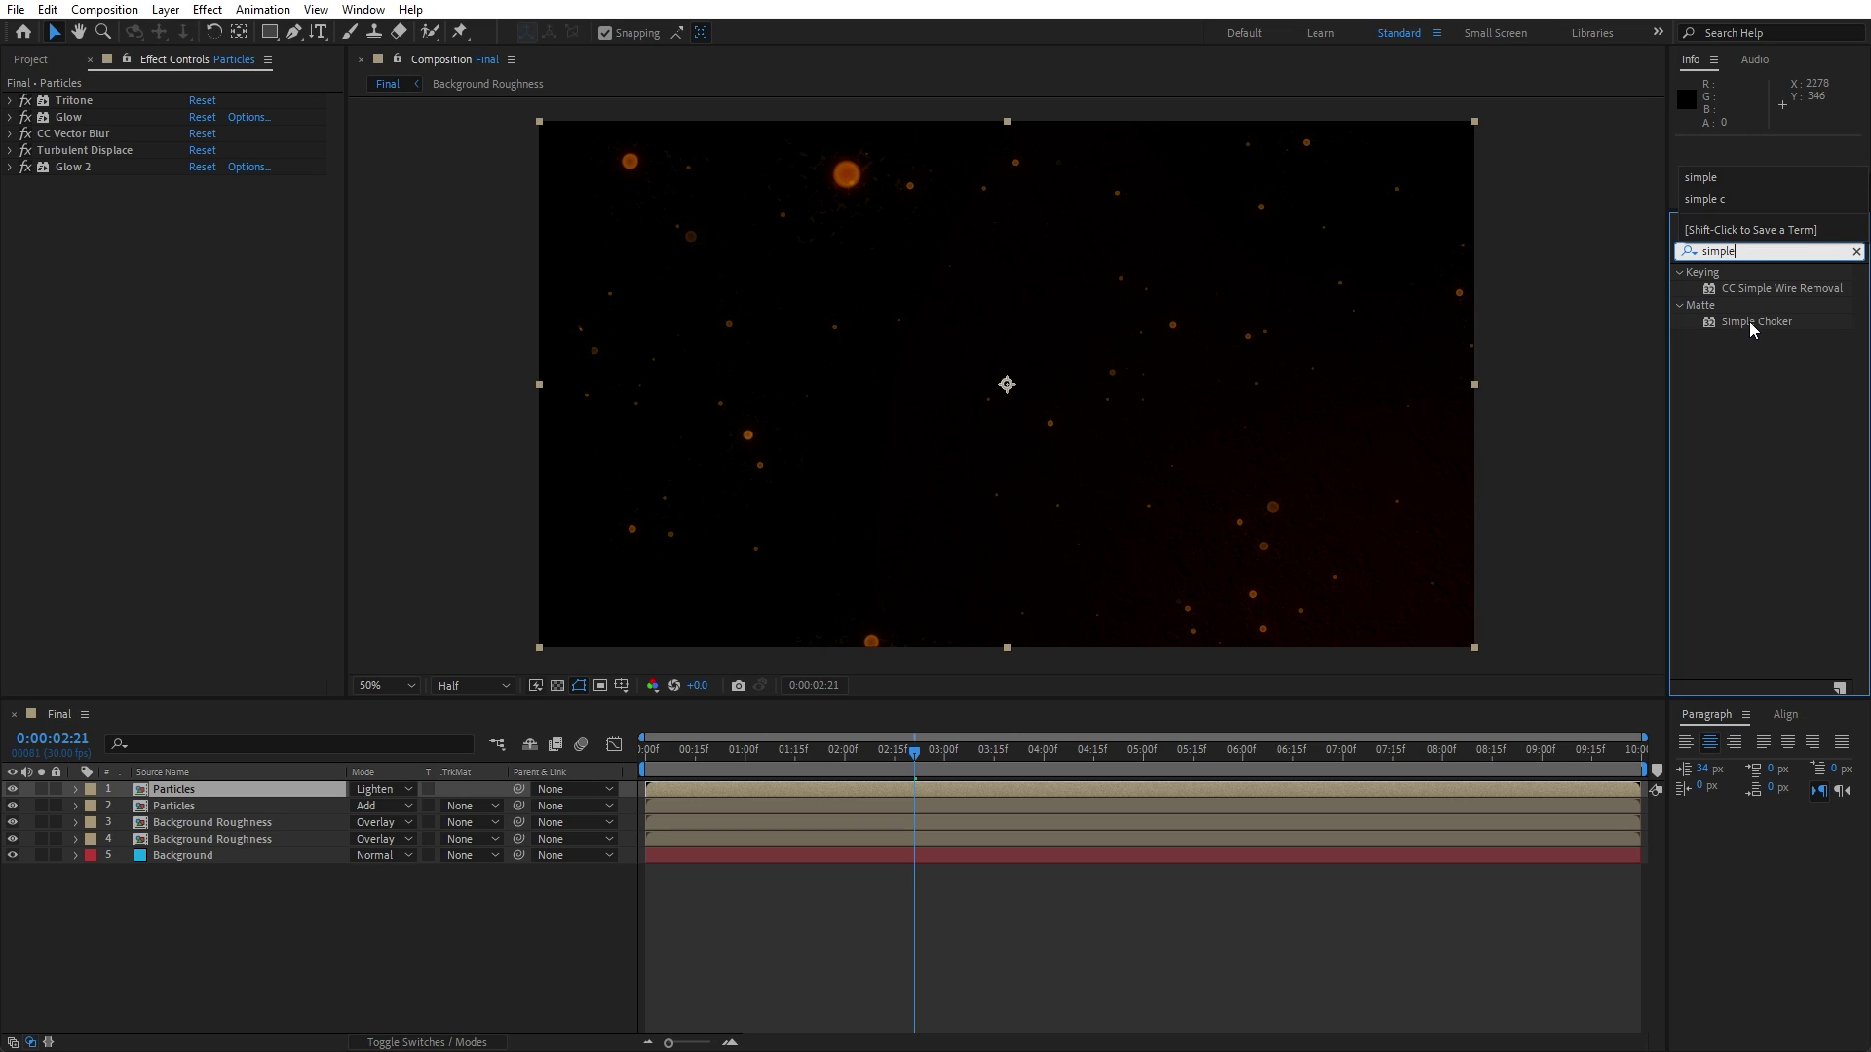
{"action": "left_click_drag", "start_coordinate": [1754, 322], "coordinate": [297, 789]}
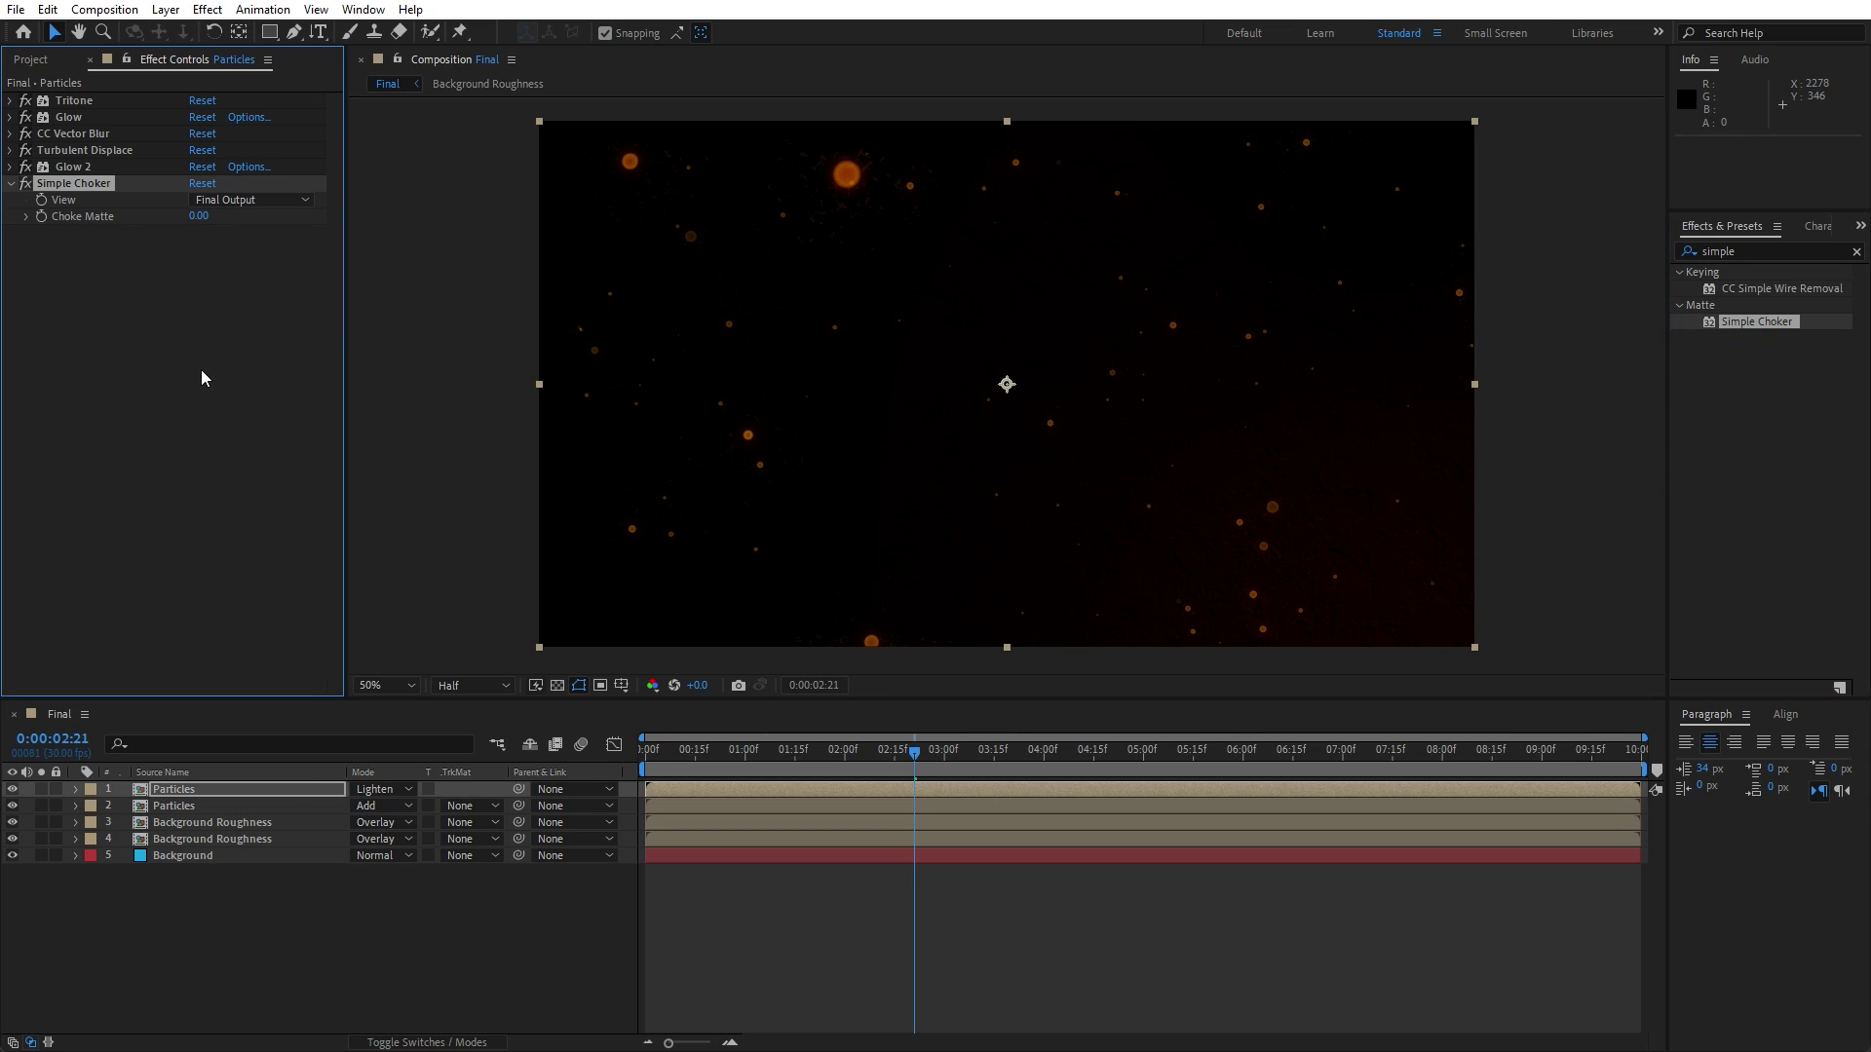
{"action": "left_click", "coordinate": [197, 218]}
{"action": "type", "text": "0.30"}
{"action": "left_click", "coordinate": [236, 441]}
{"action": "left_click", "coordinate": [278, 904]}
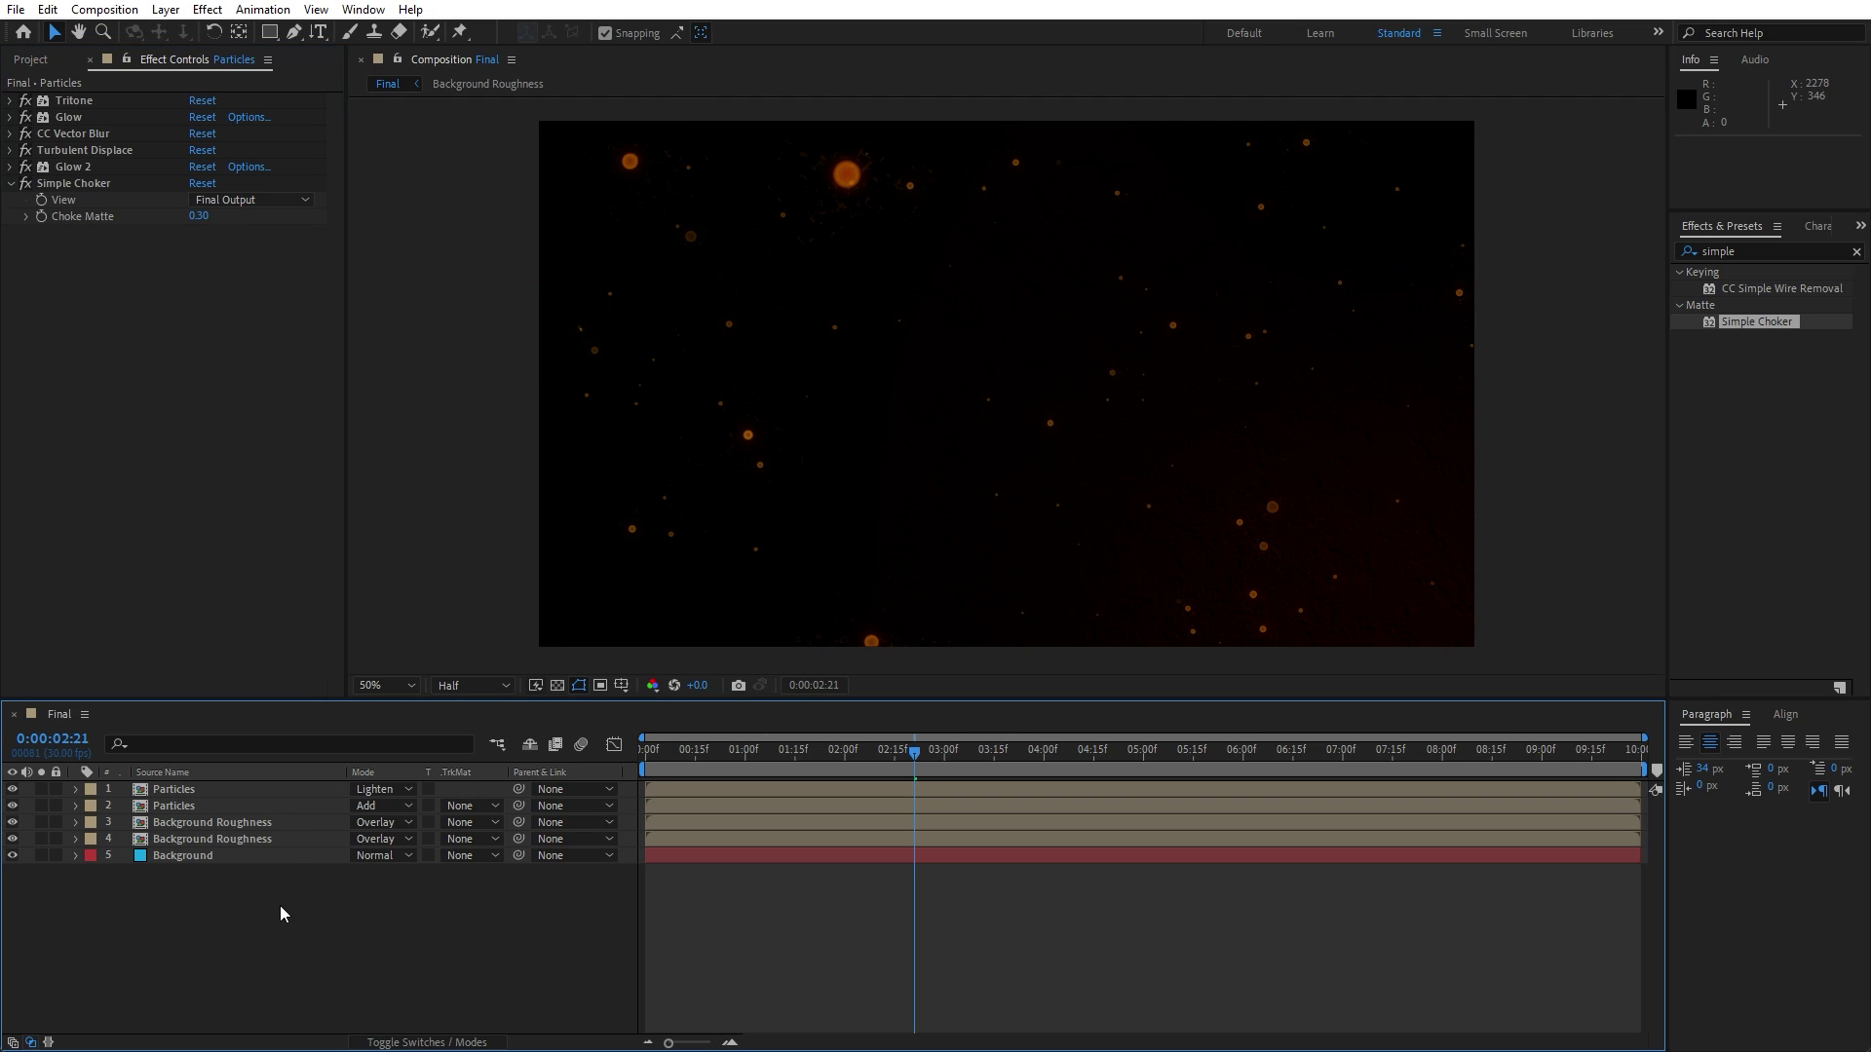
- Duplicate the top Particles layer and set the copy's blending mode to Normal and its opacity to 20%
{"action": "left_click", "coordinate": [203, 789]}
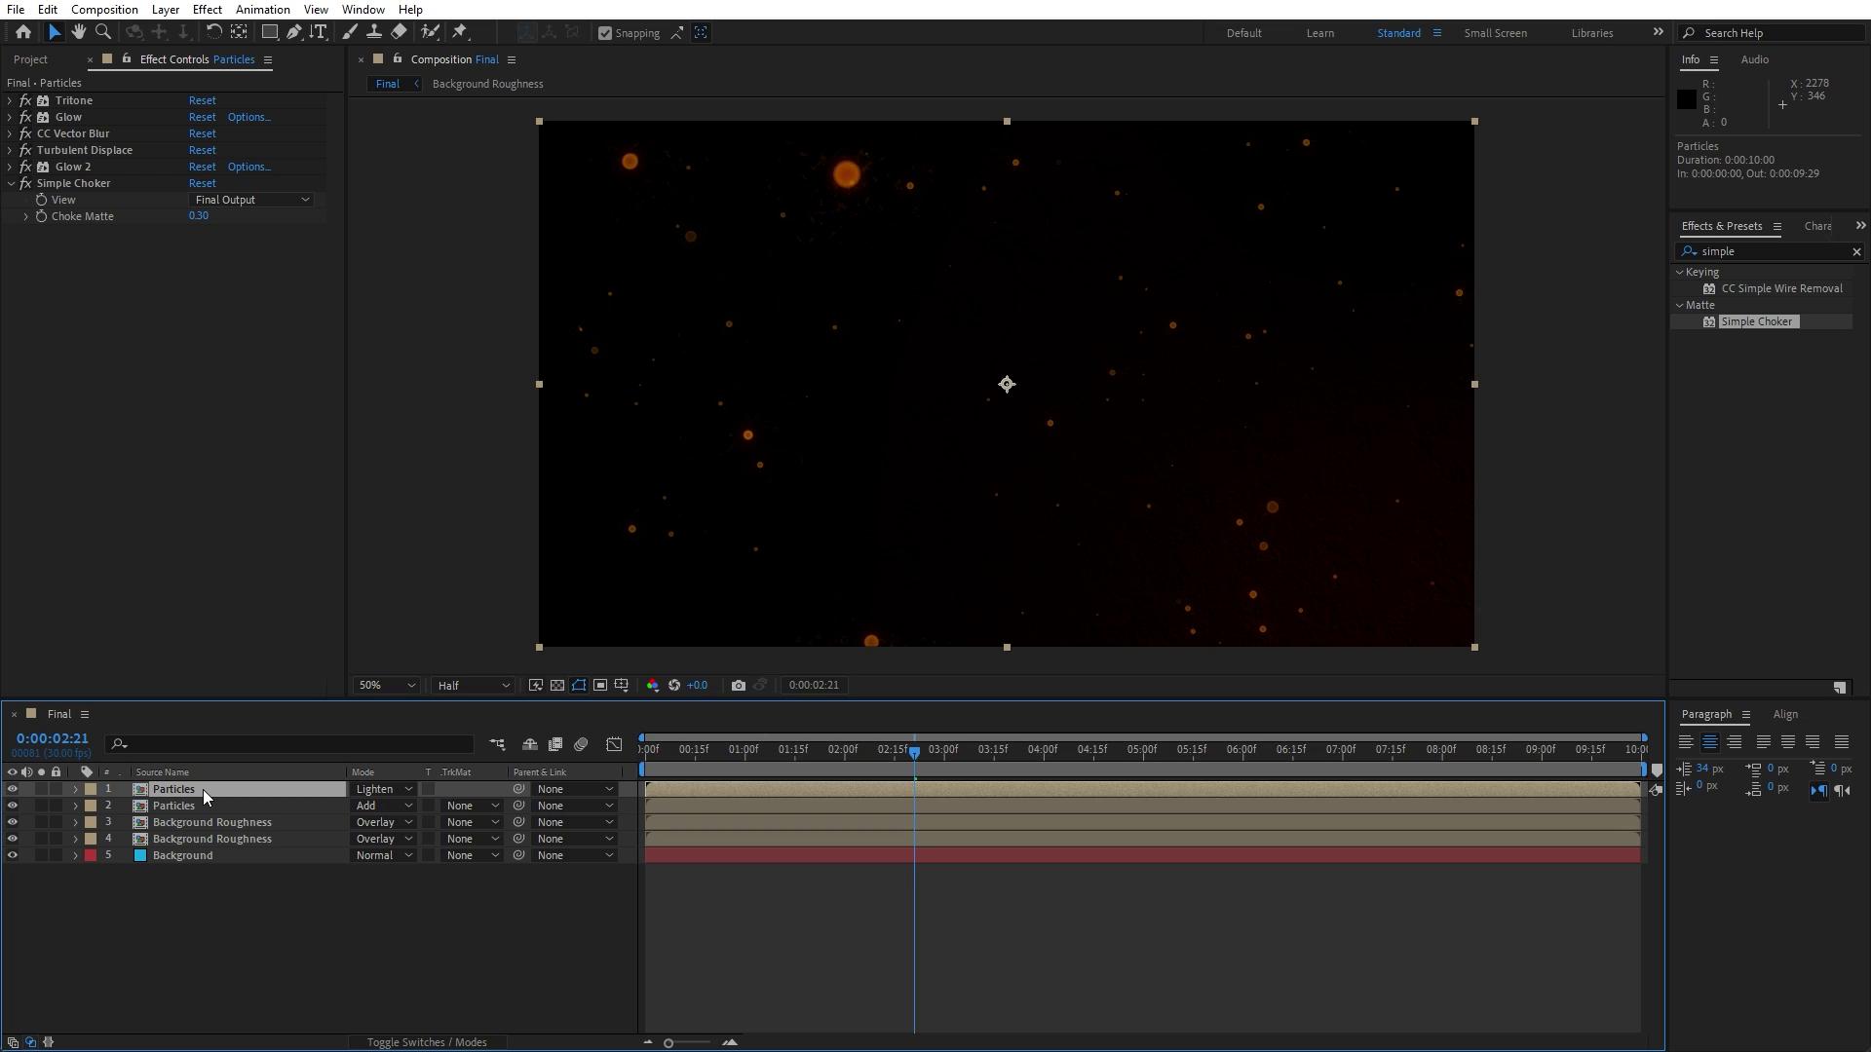
{"action": "key", "text": "ctrl+d"}
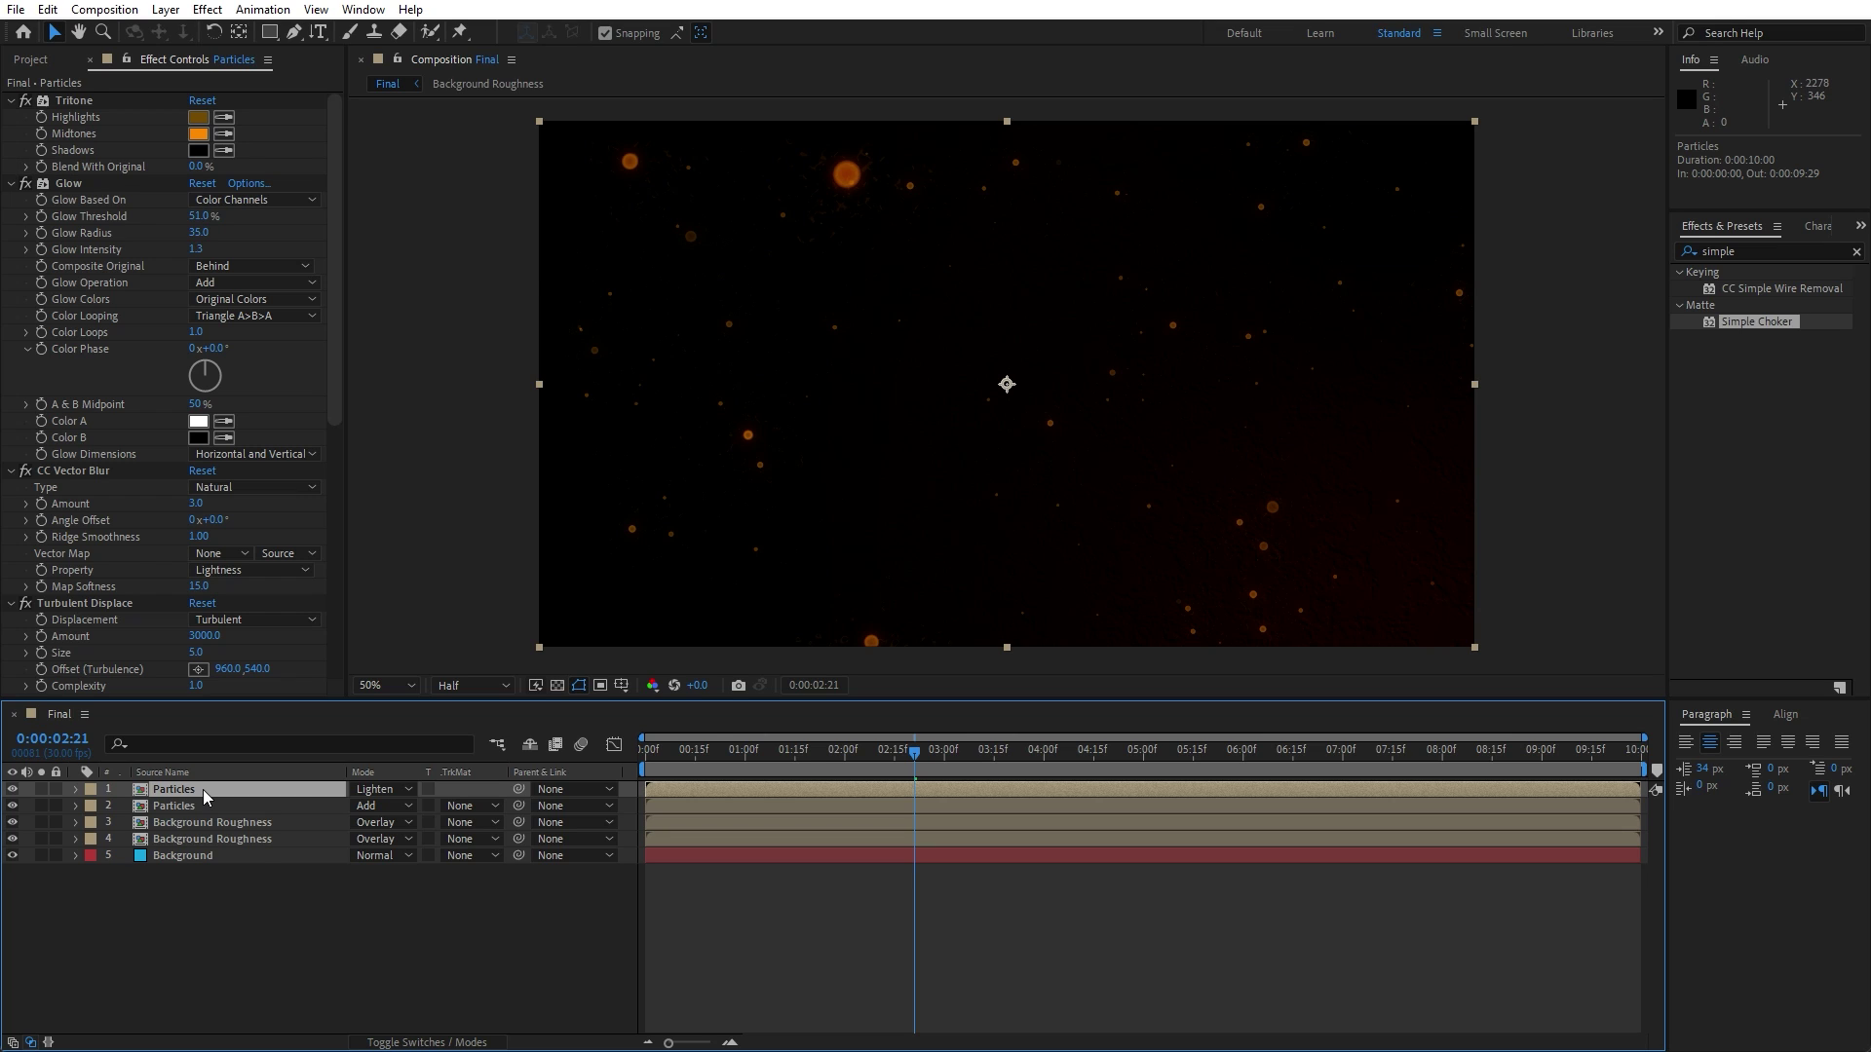
{"action": "left_click", "coordinate": [371, 794]}
{"action": "left_click", "coordinate": [448, 183]}
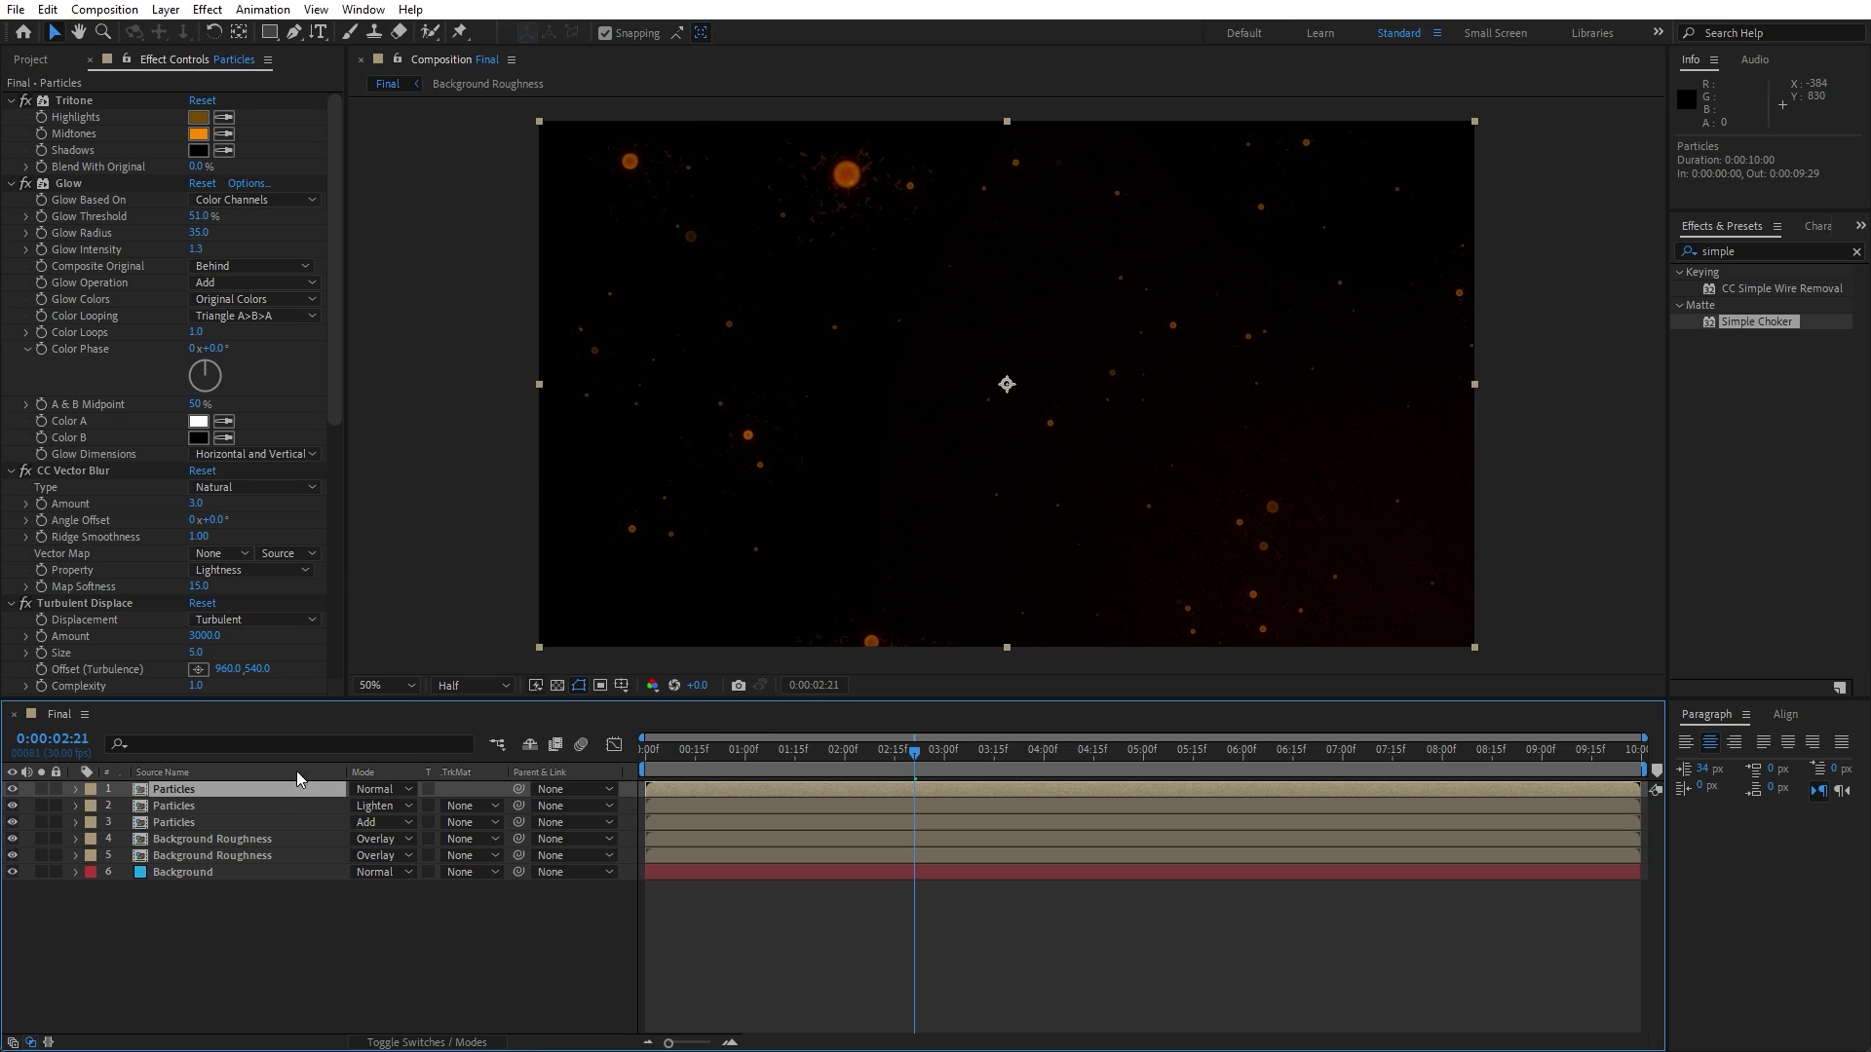
{"action": "key", "text": "t"}
{"action": "left_click", "coordinate": [359, 804]}
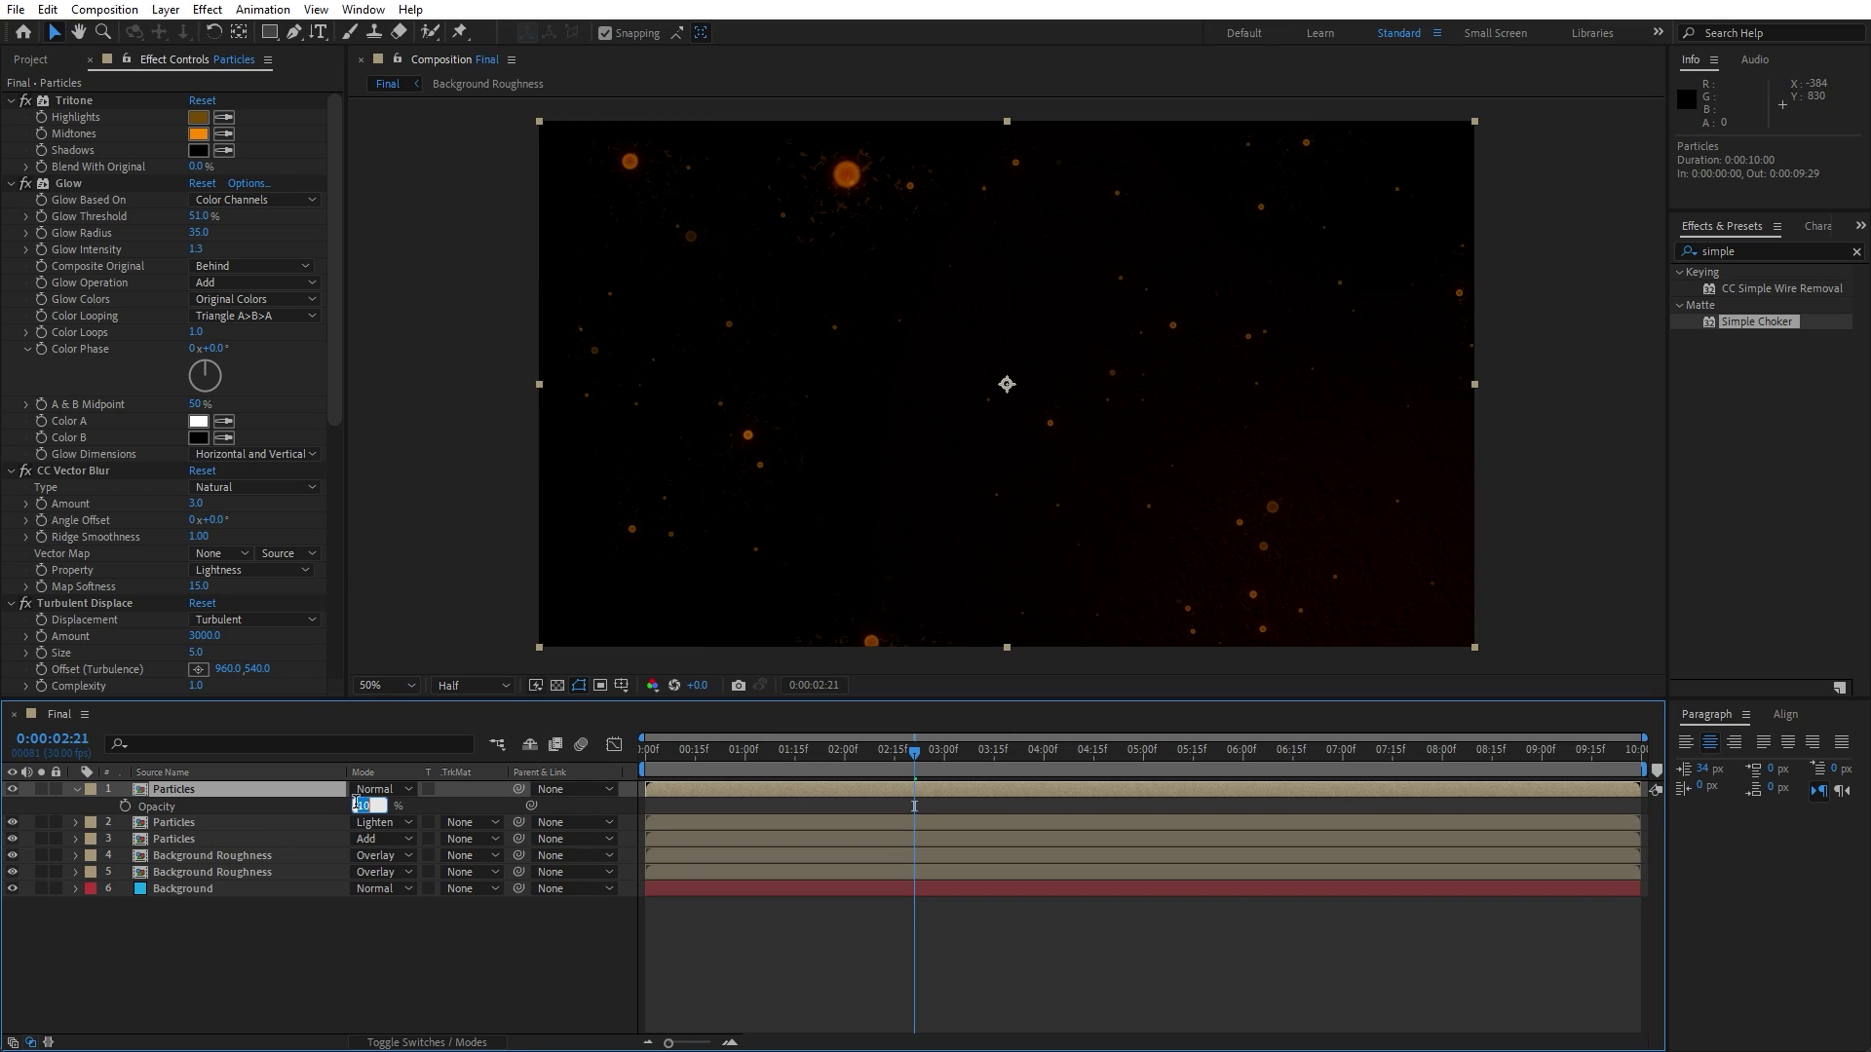
{"action": "type", "text": "20"}
- Remove Turbulent Displace, Glow 2 and Simple Choker from the top Particles layer, and collapse its remaining effects and layer properties
{"action": "left_click", "coordinate": [11, 100]}
{"action": "left_click", "coordinate": [11, 117]}
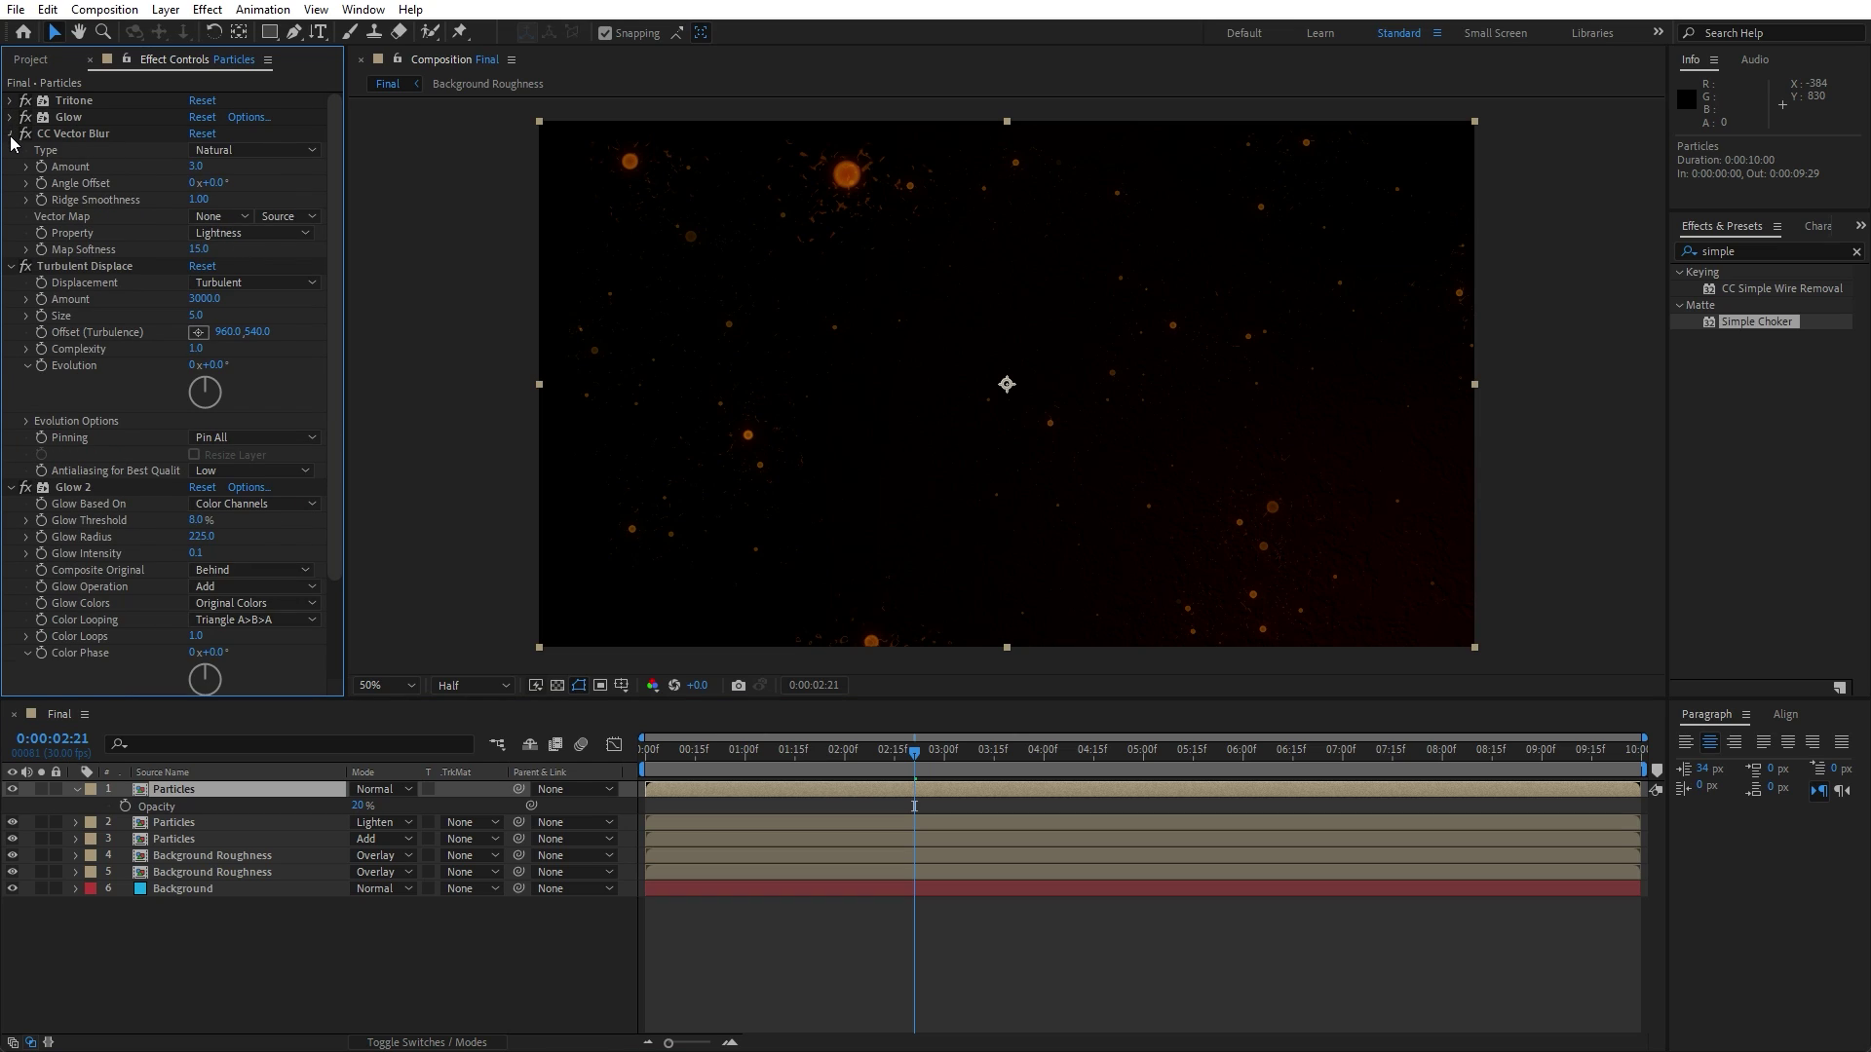
{"action": "left_click", "coordinate": [10, 134]}
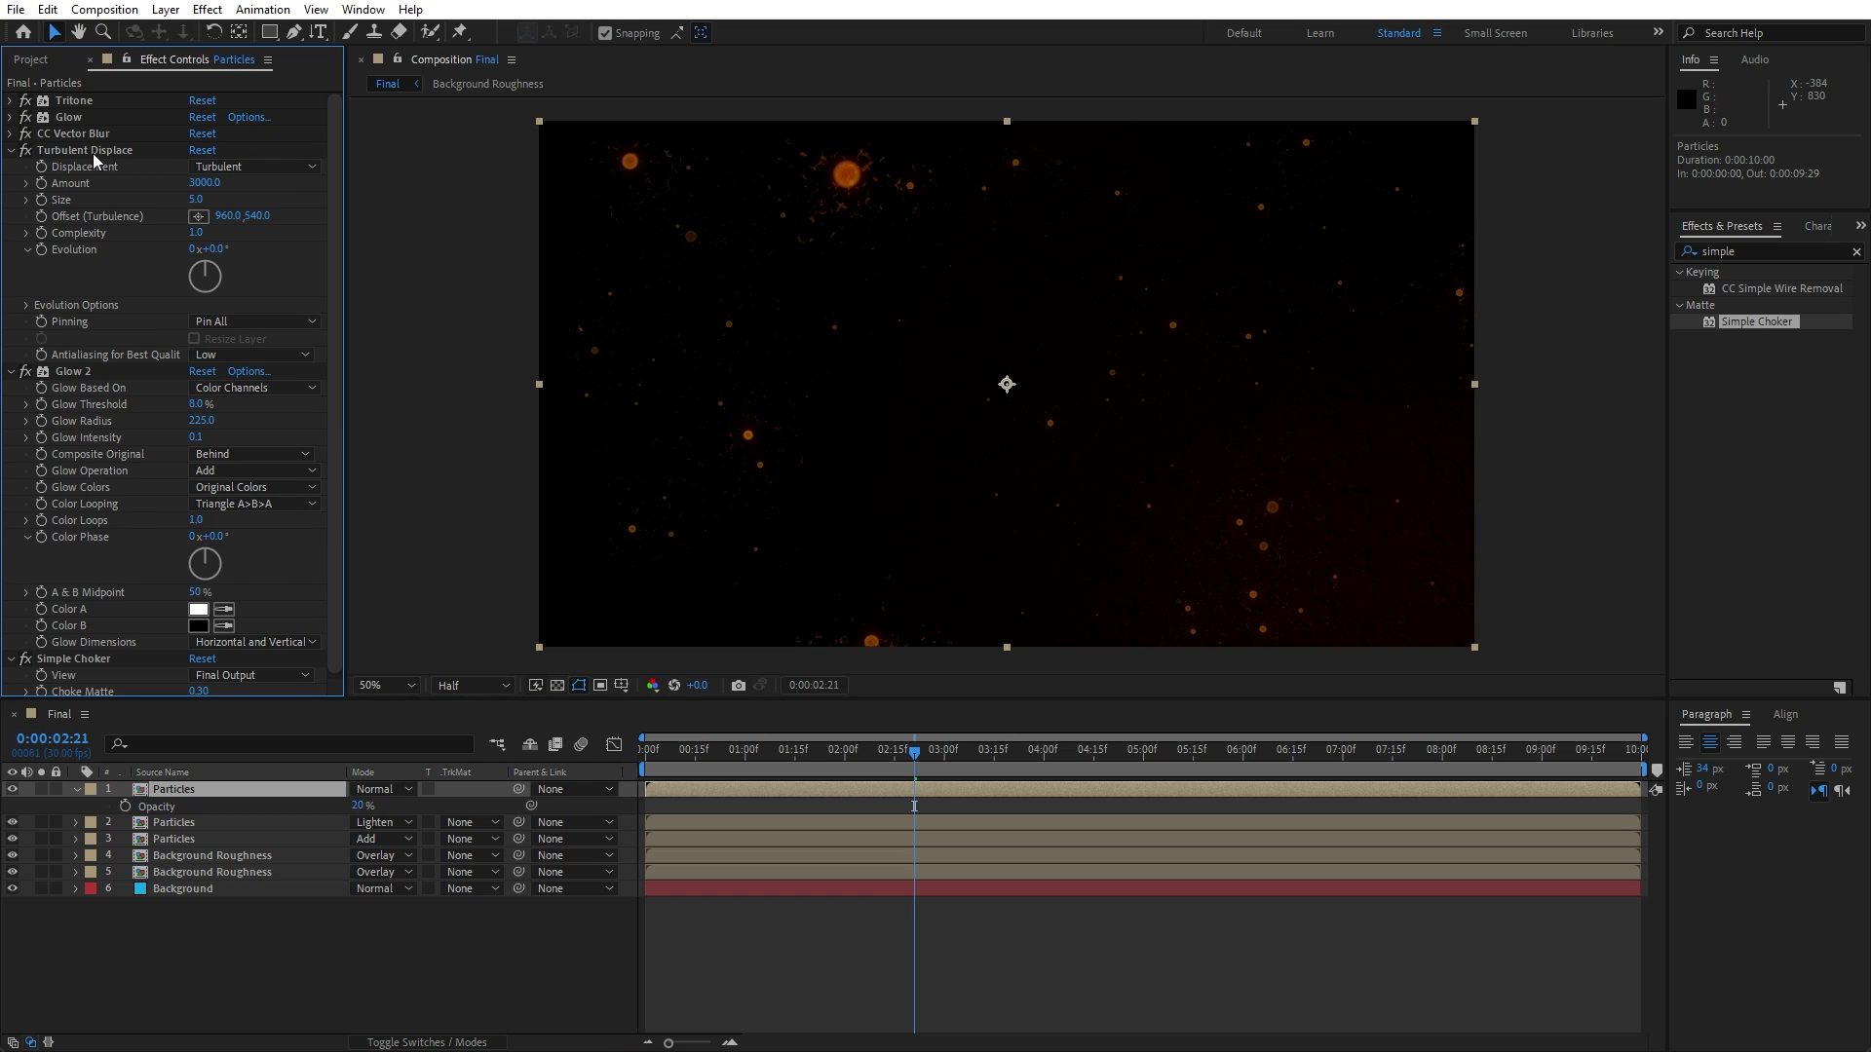
{"action": "left_click", "coordinate": [91, 154]}
{"action": "key", "text": "Delete"}
{"action": "left_click", "coordinate": [91, 154]}
{"action": "key", "text": "Delete"}
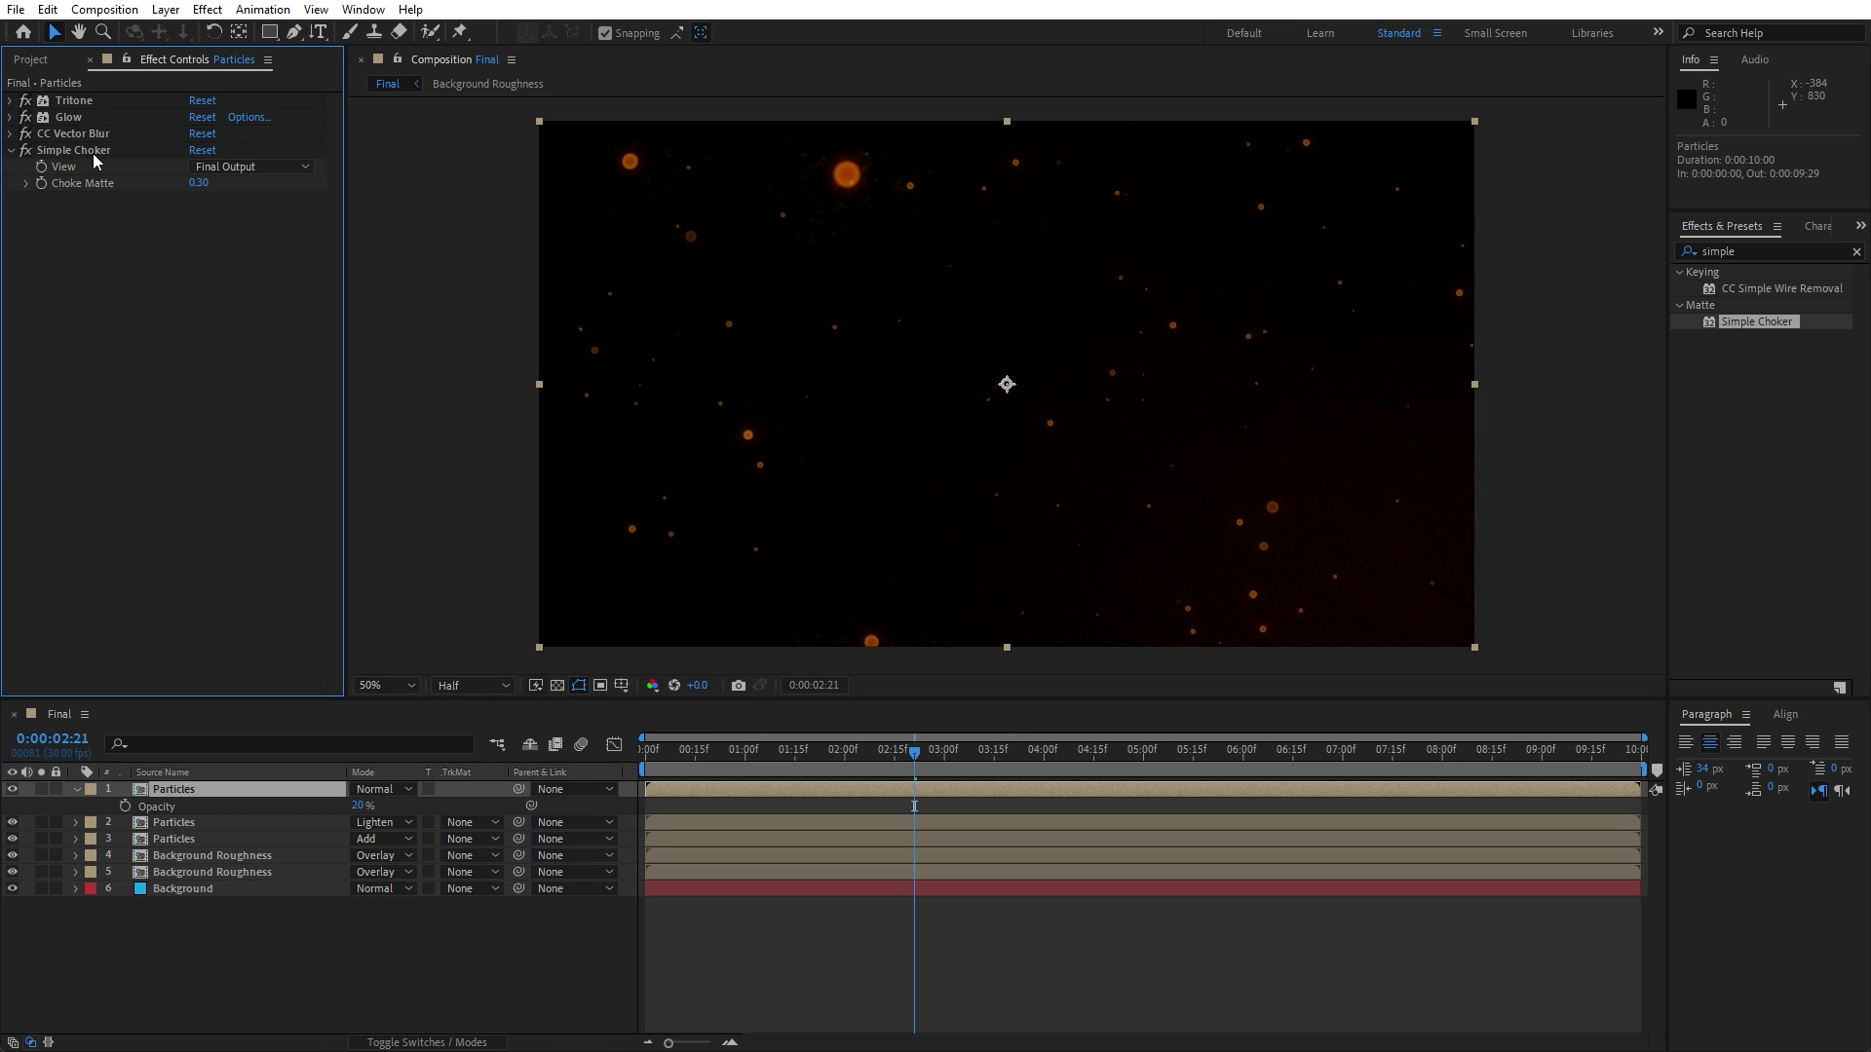
{"action": "left_click", "coordinate": [92, 154]}
{"action": "key", "text": "Delete"}
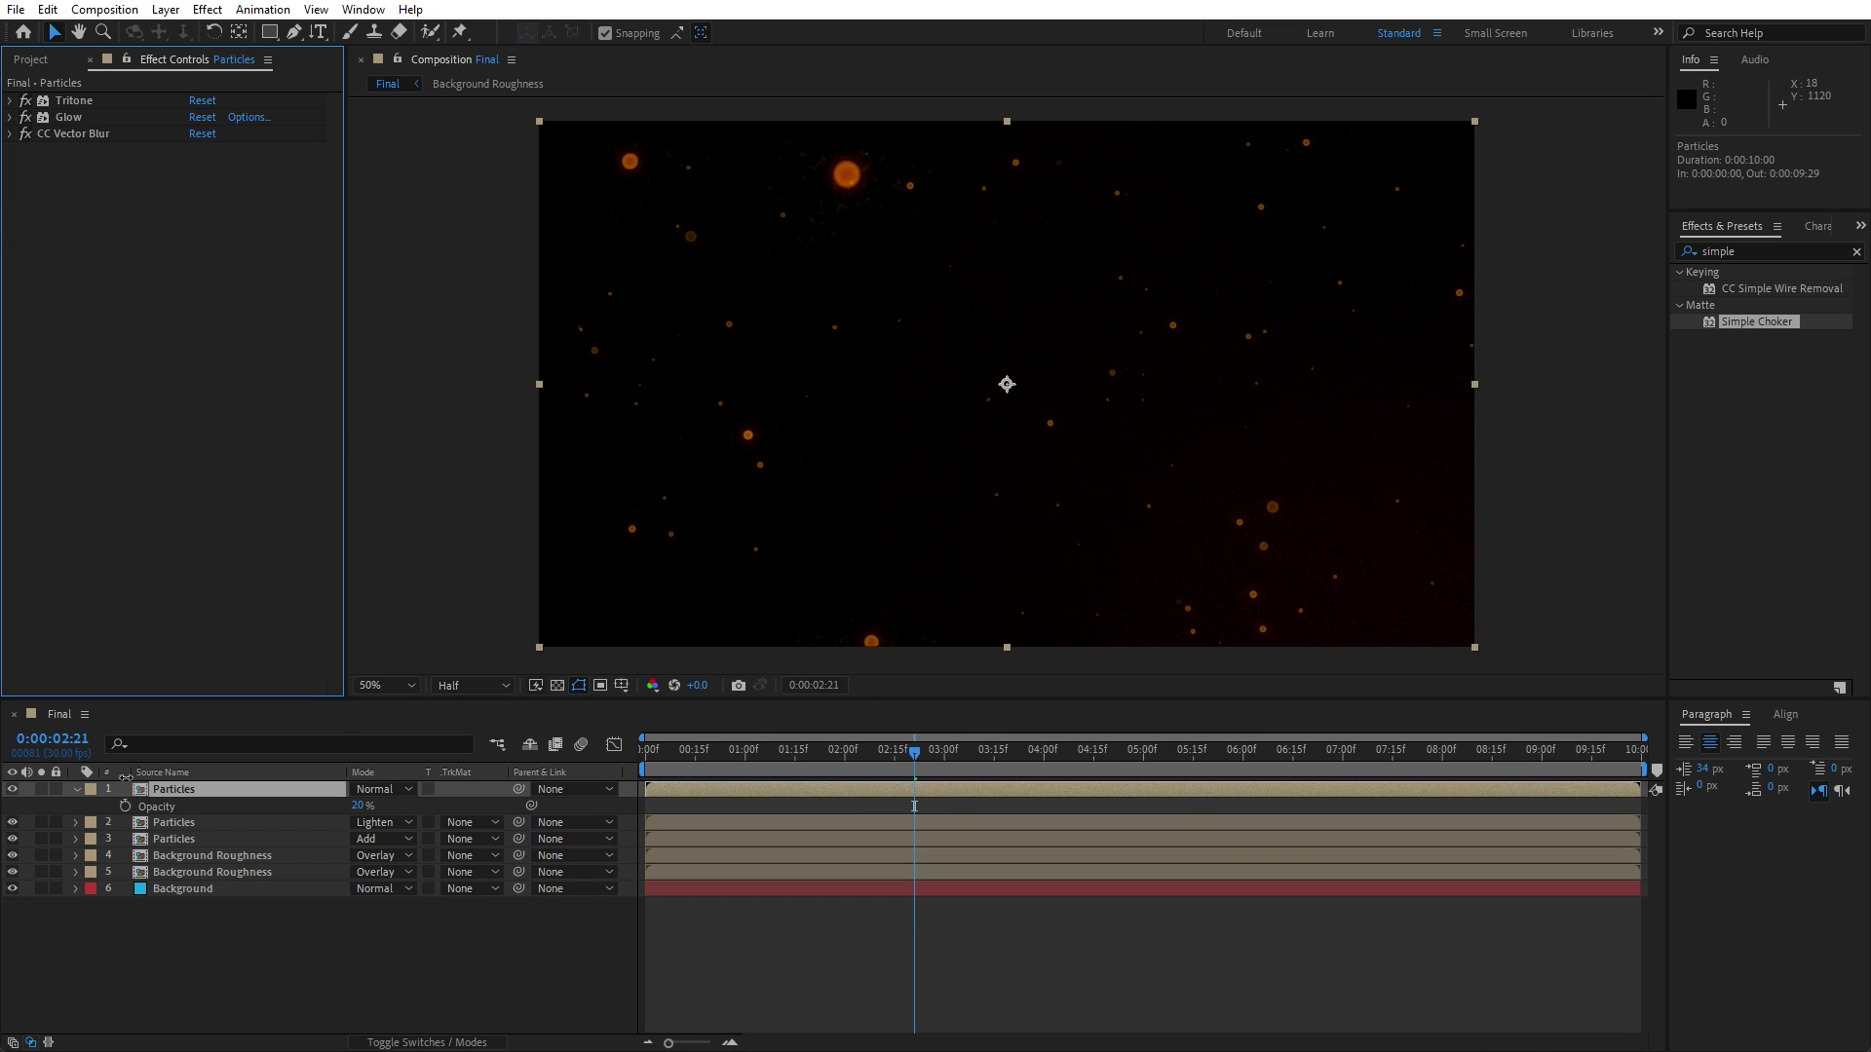
{"action": "left_click", "coordinate": [76, 789]}
- Preview the Final composition's particle animation and park the playhead at 0:00:05:00
{"action": "left_click_drag", "start_coordinate": [671, 752], "coordinate": [774, 756]}
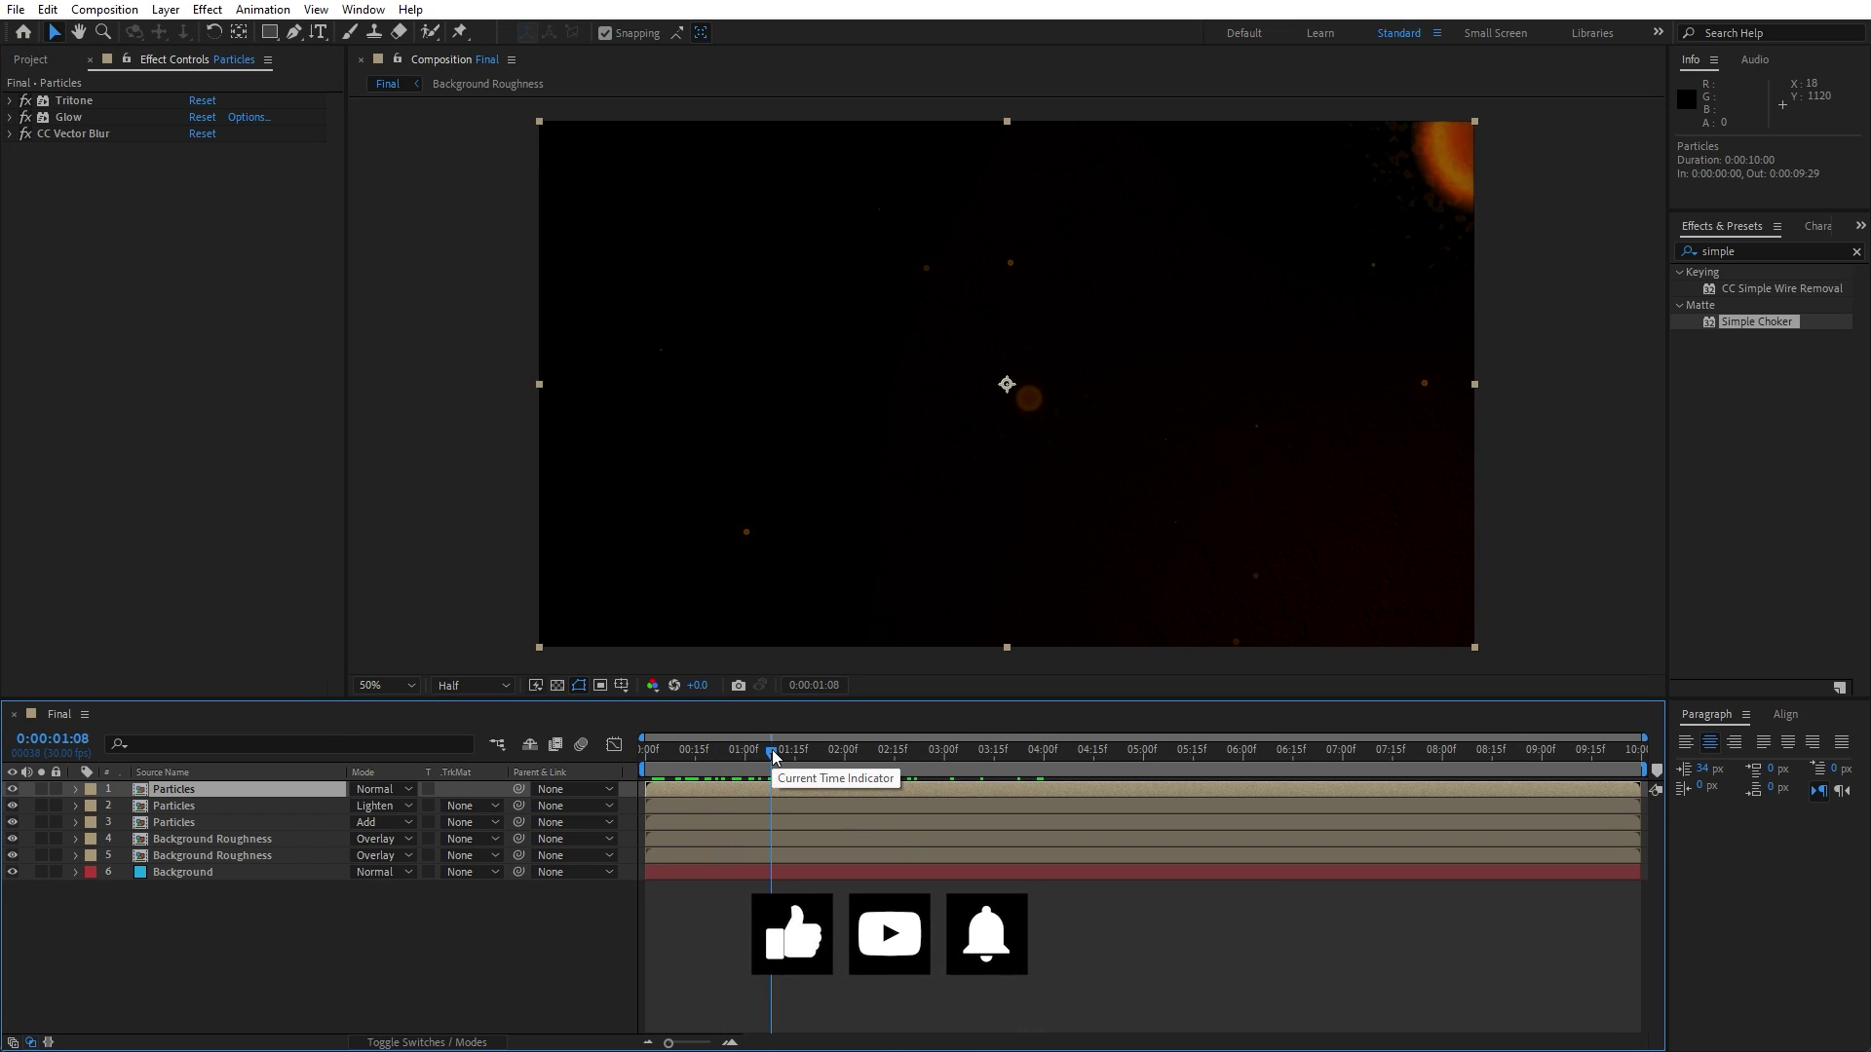
{"action": "key", "text": "space"}
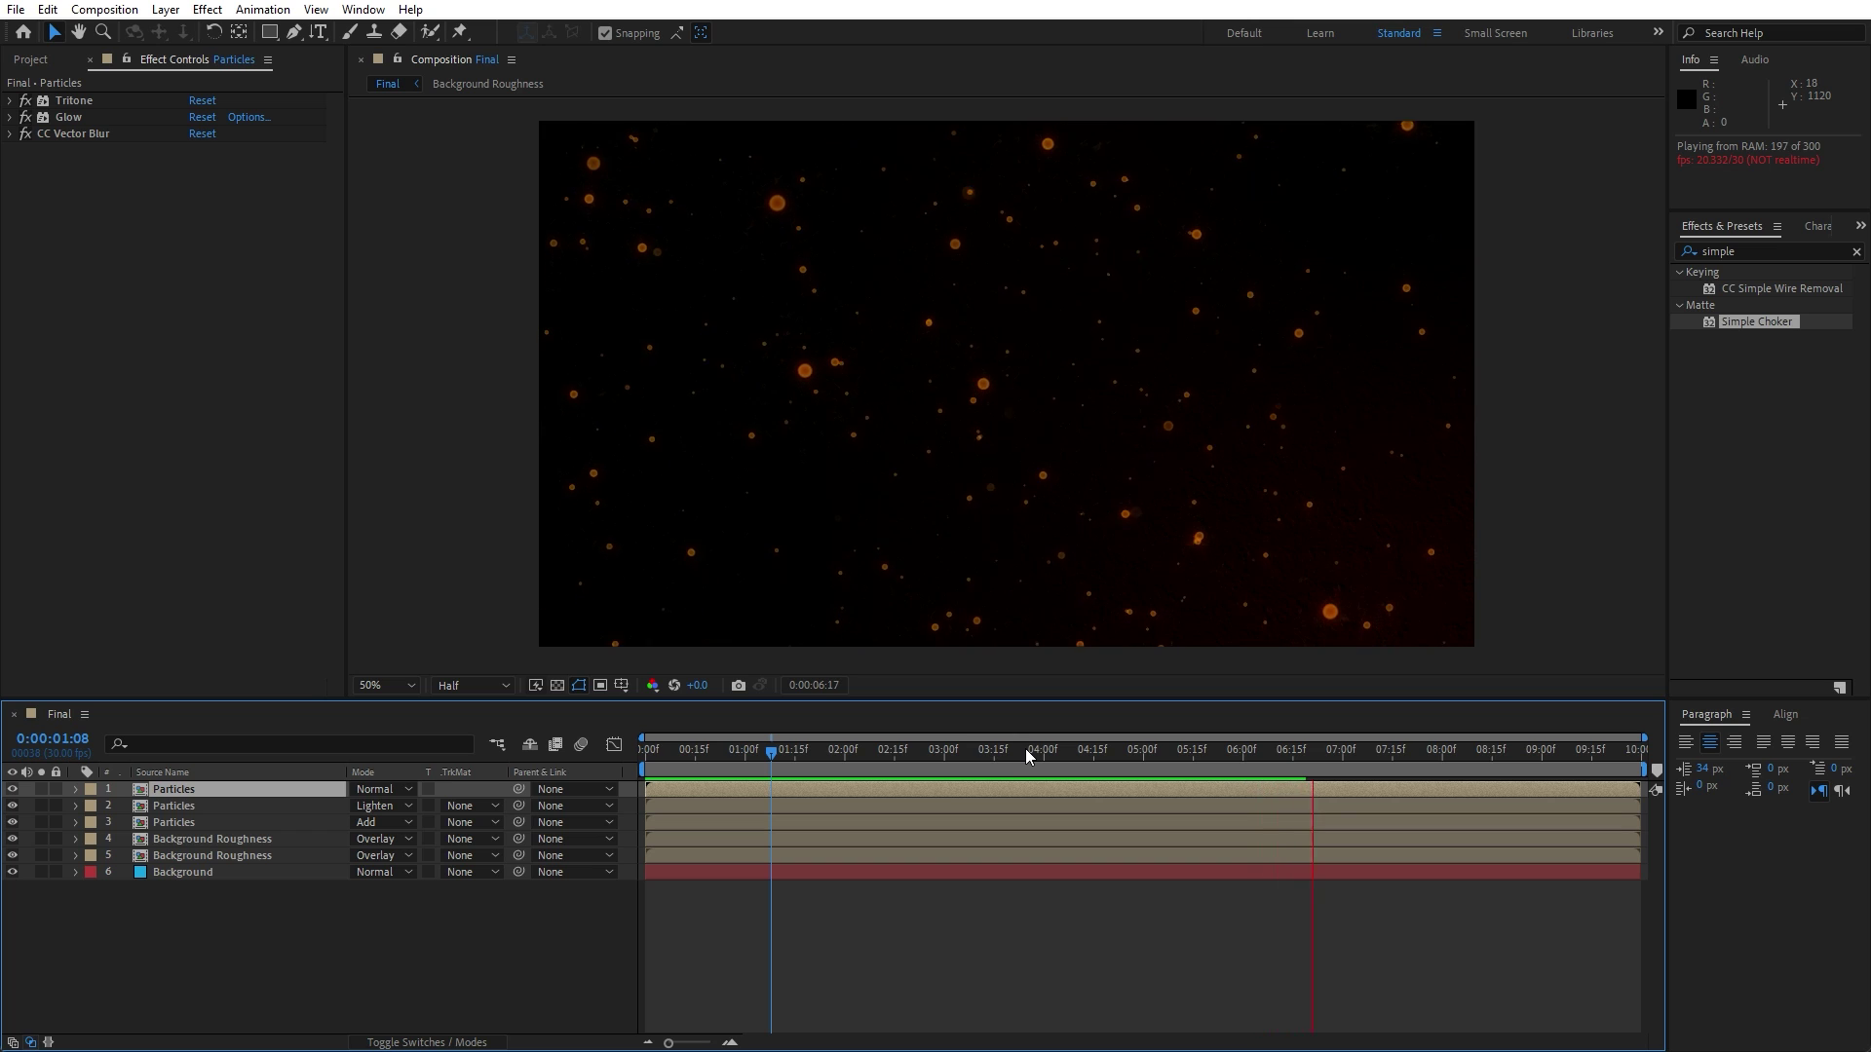
{"action": "left_click", "coordinate": [1145, 761]}
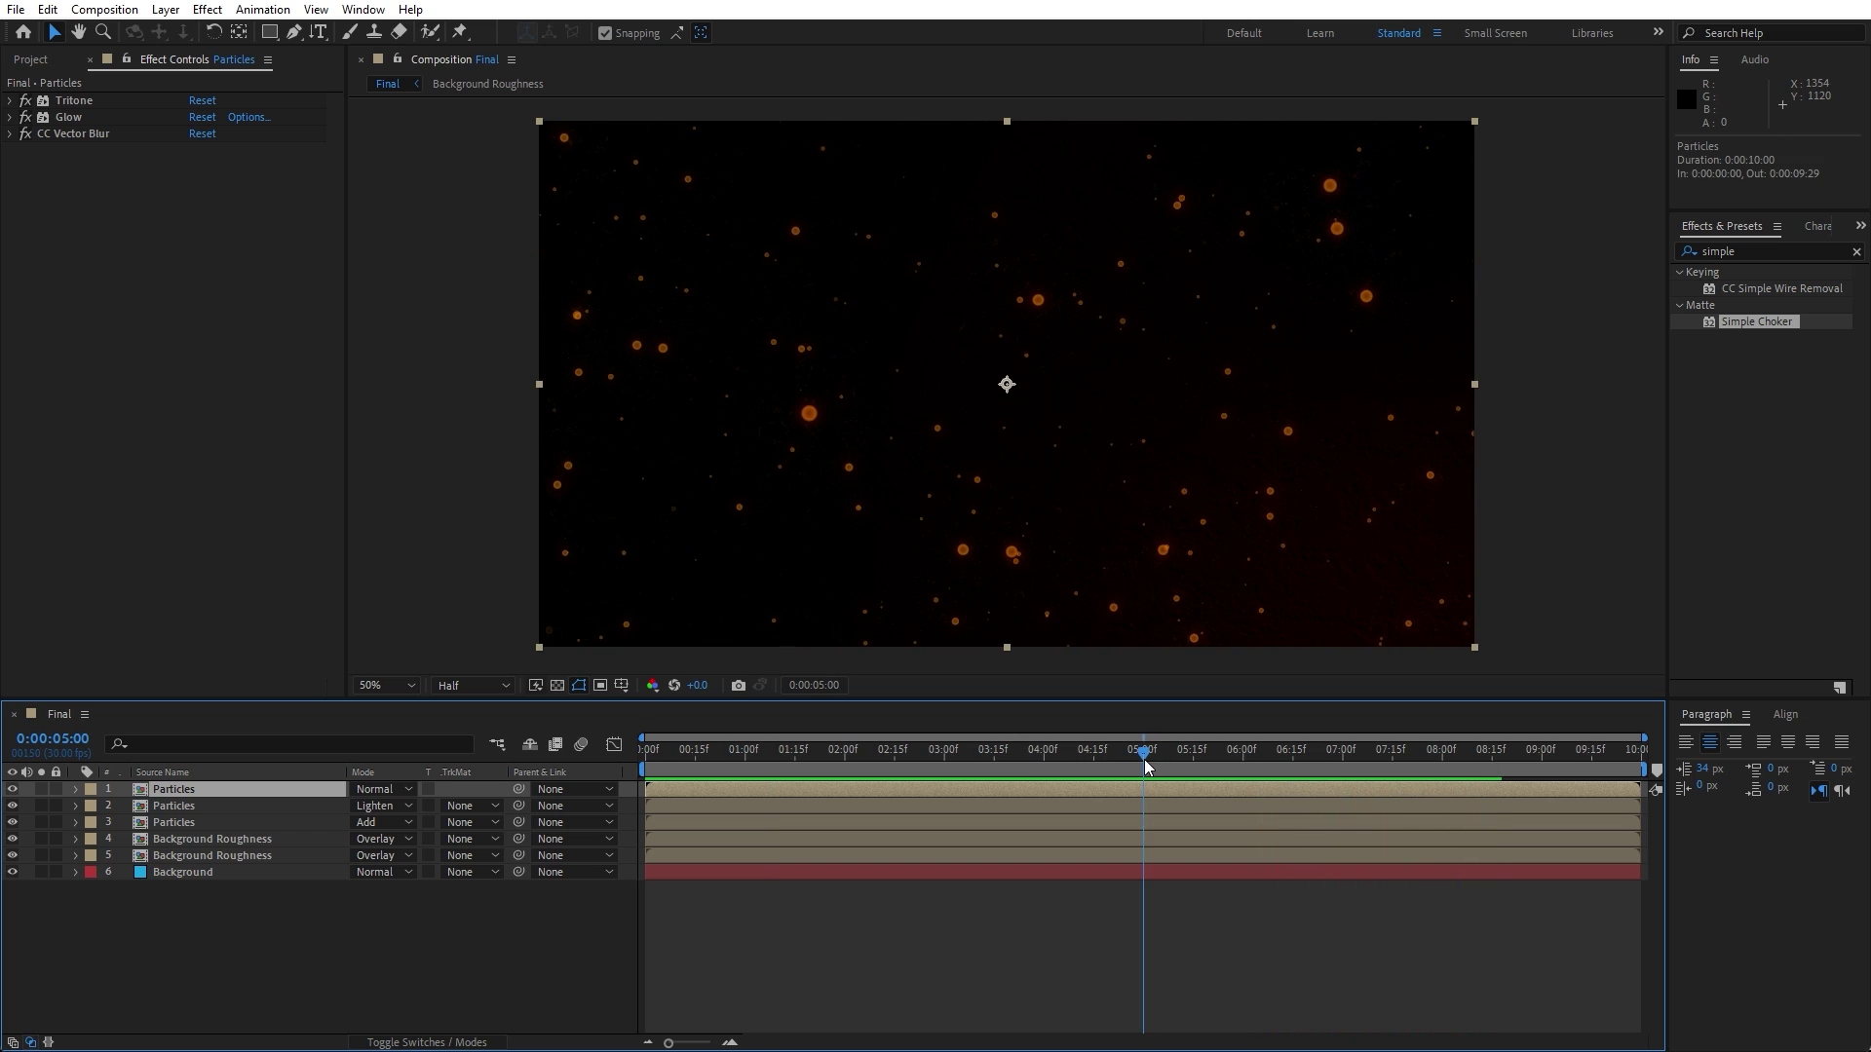
- Create a new 1920 × 1080 px solid layer named Lens Flare in the Final composition
{"action": "right_click", "coordinate": [358, 931]}
{"action": "mouse_move", "coordinate": [404, 693]}
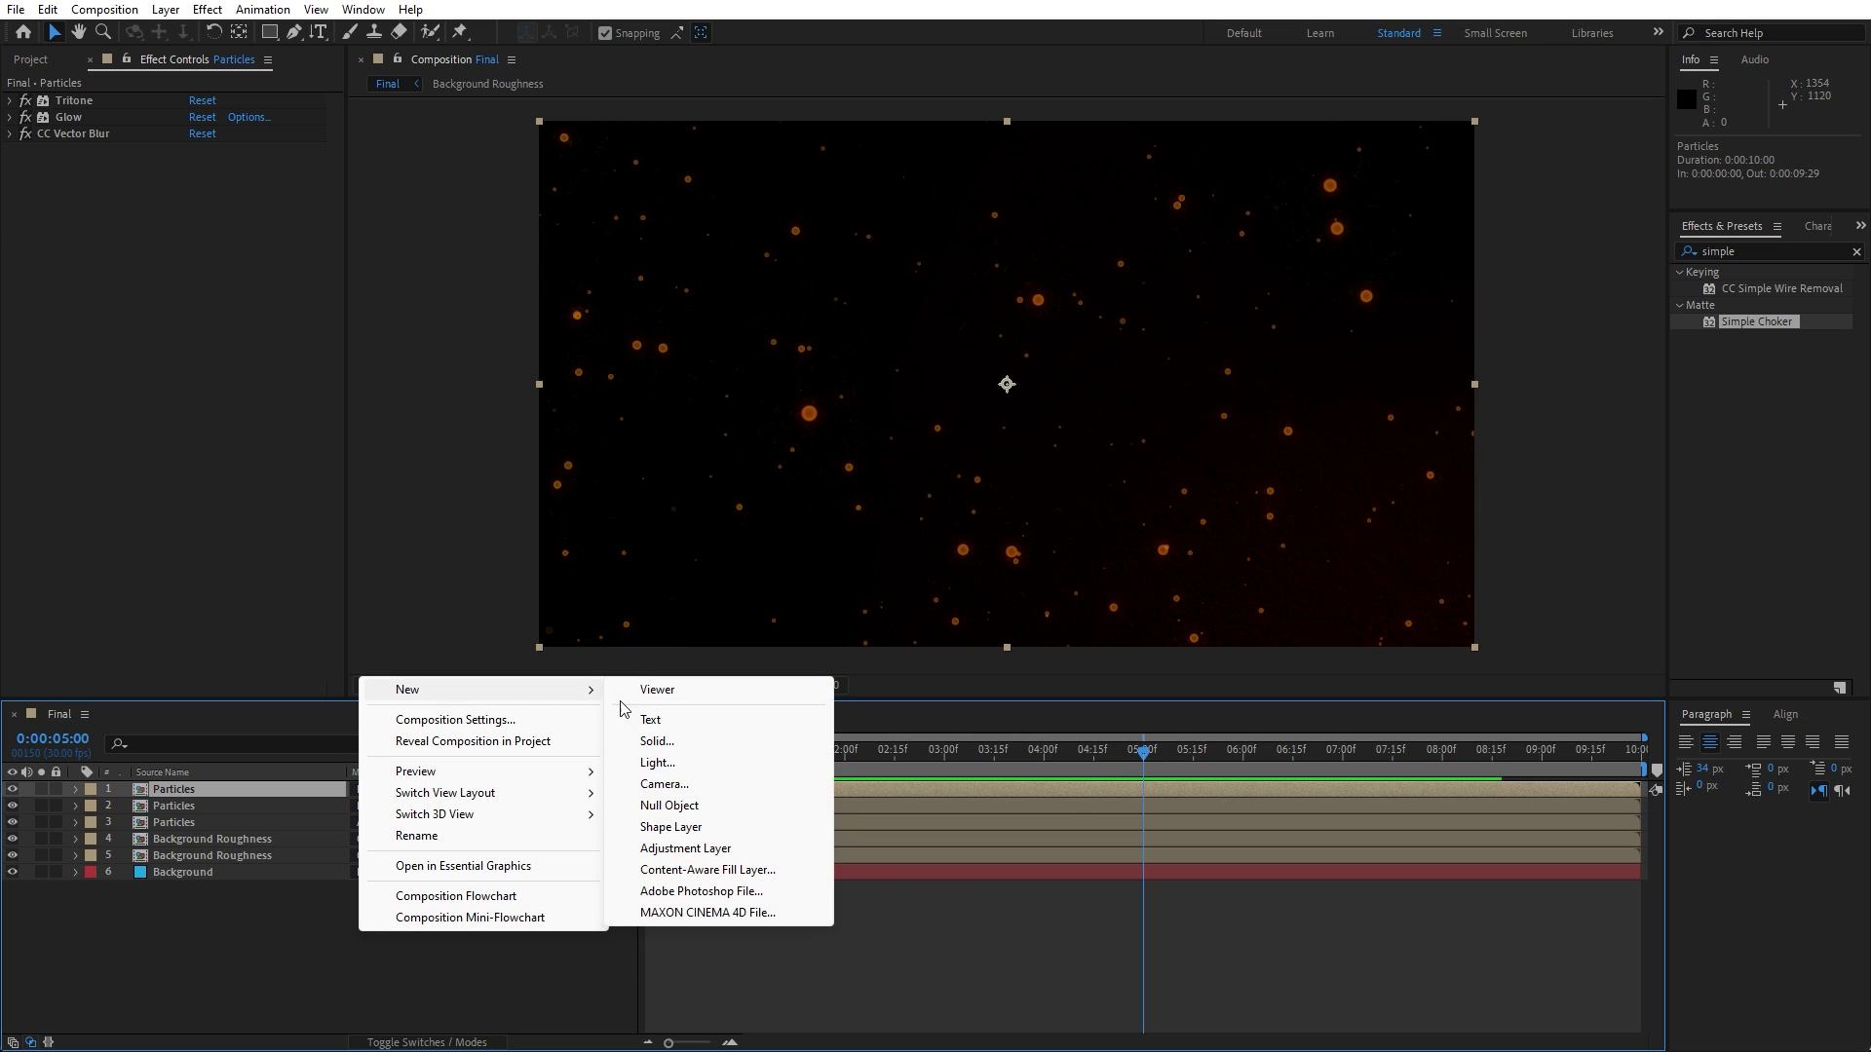
{"action": "left_click", "coordinate": [692, 742]}
{"action": "type", "text": "Lens Flare"}
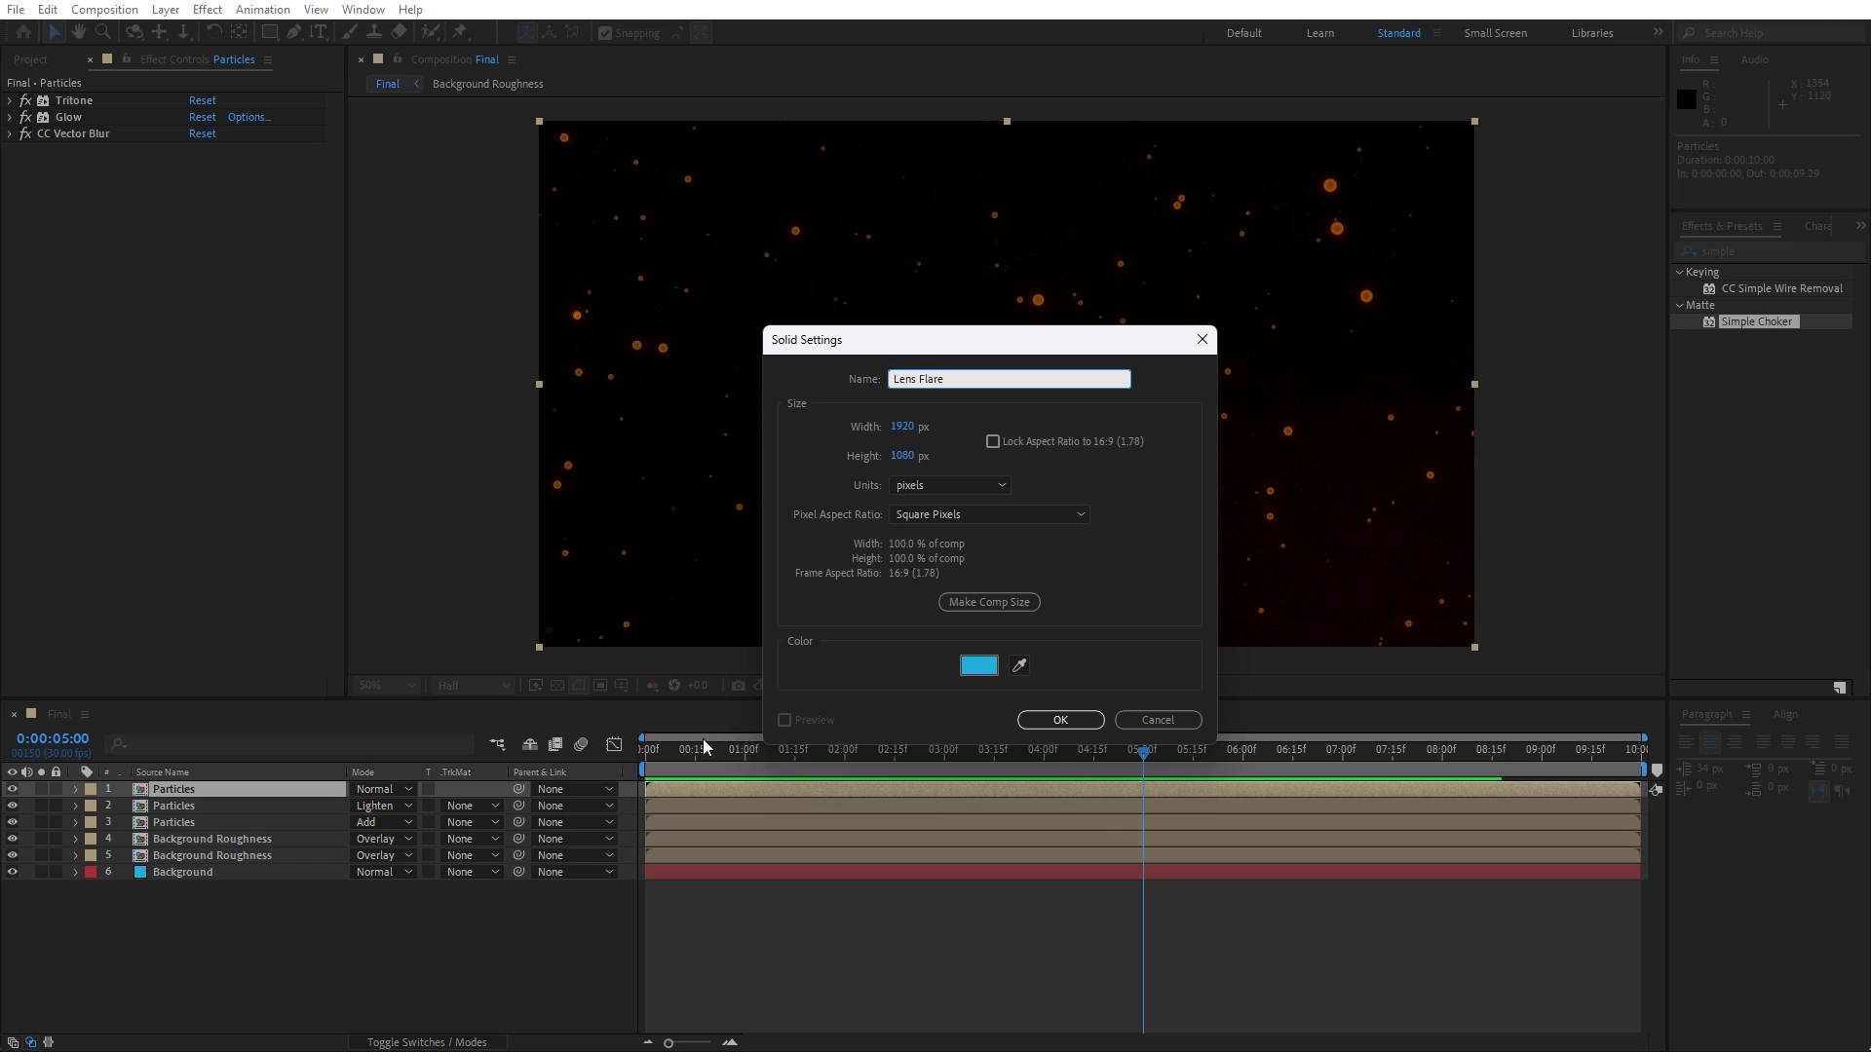
{"action": "left_click", "coordinate": [1060, 720]}
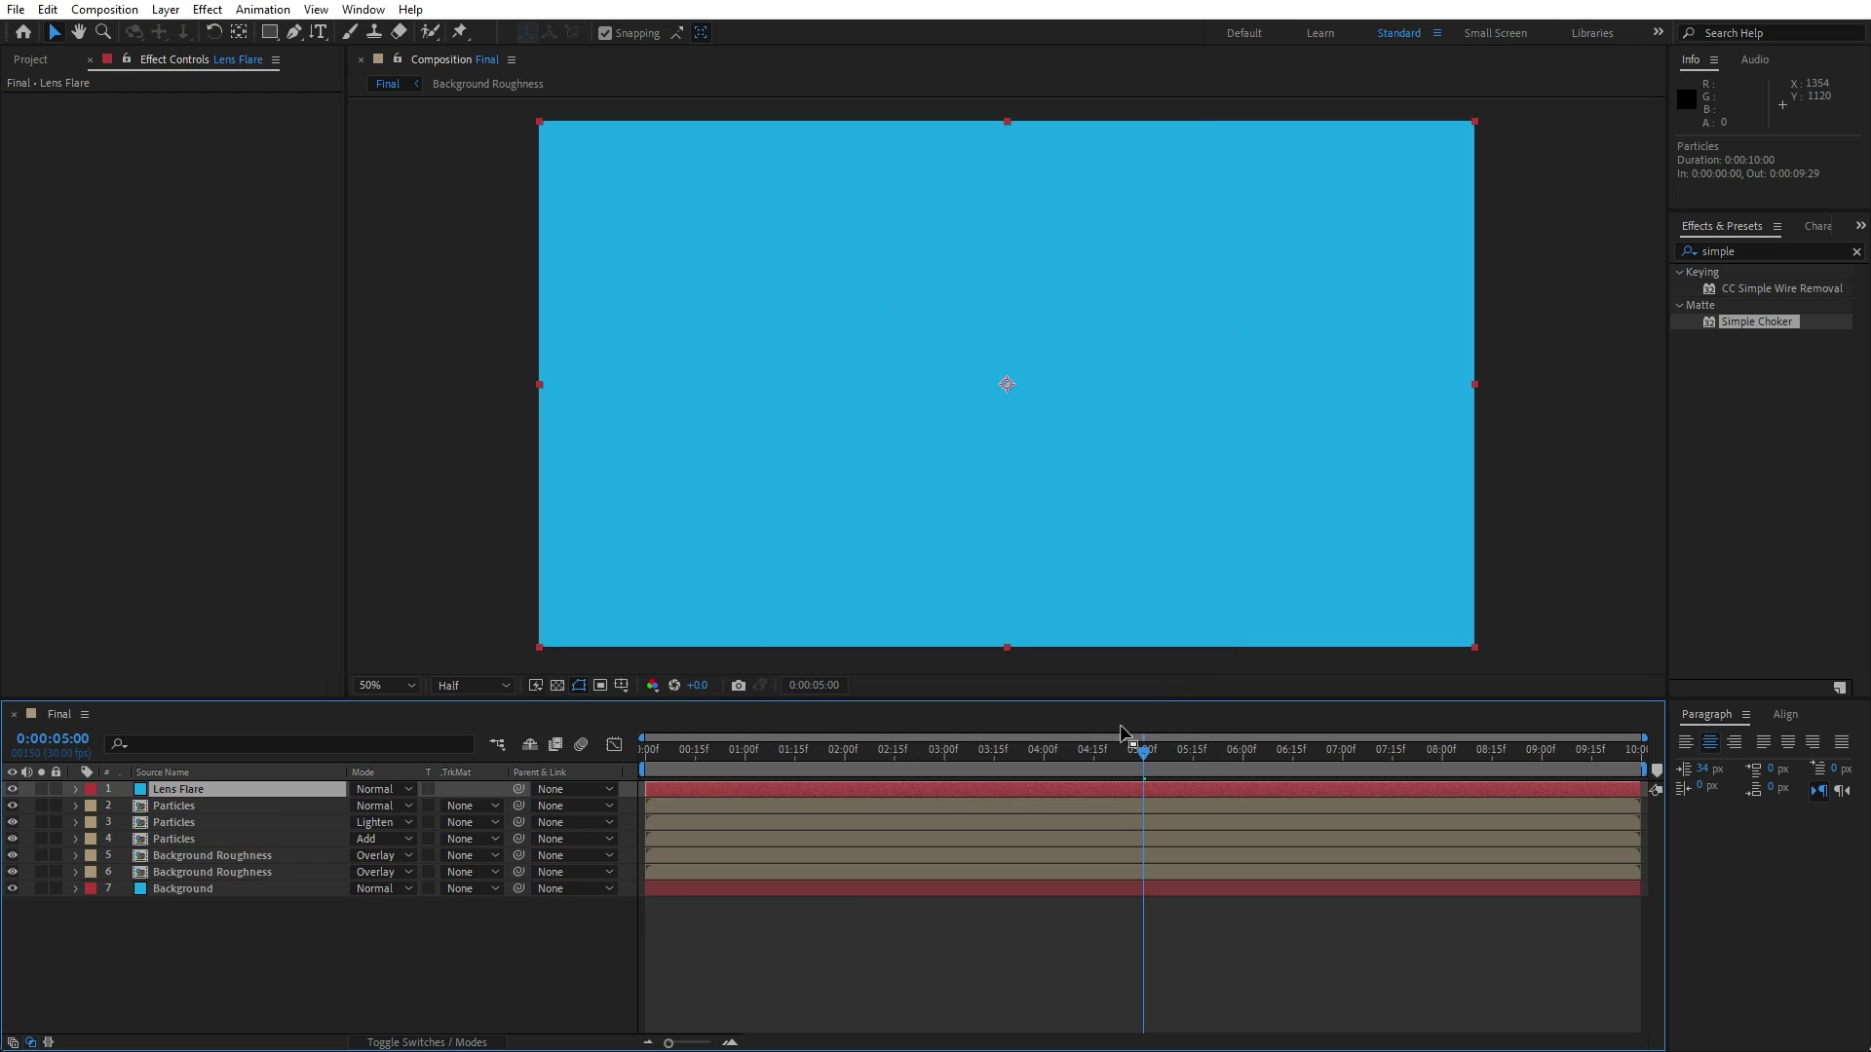
- Apply the Fill effect to the Lens Flare layer with its color set to black (000000)
{"action": "left_click", "coordinate": [1764, 251]}
{"action": "type", "text": "fill"}
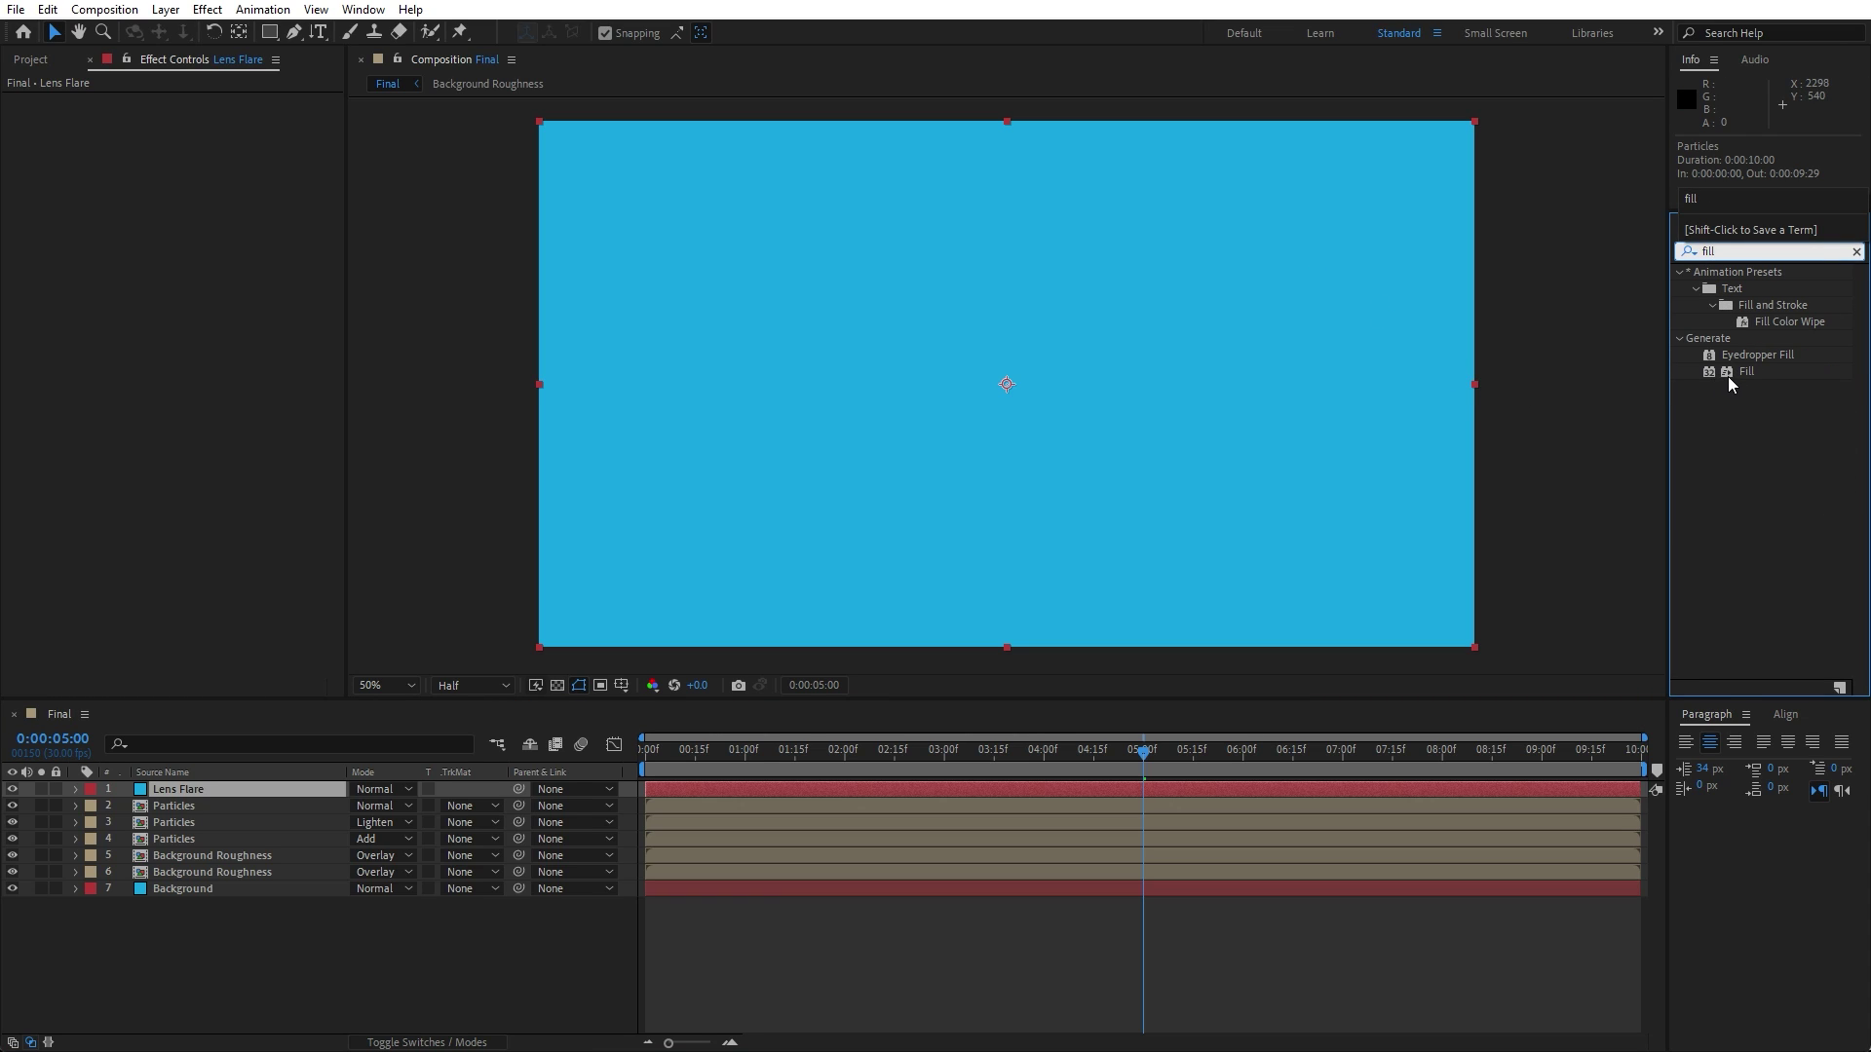
{"action": "left_click_drag", "start_coordinate": [1727, 376], "coordinate": [238, 791]}
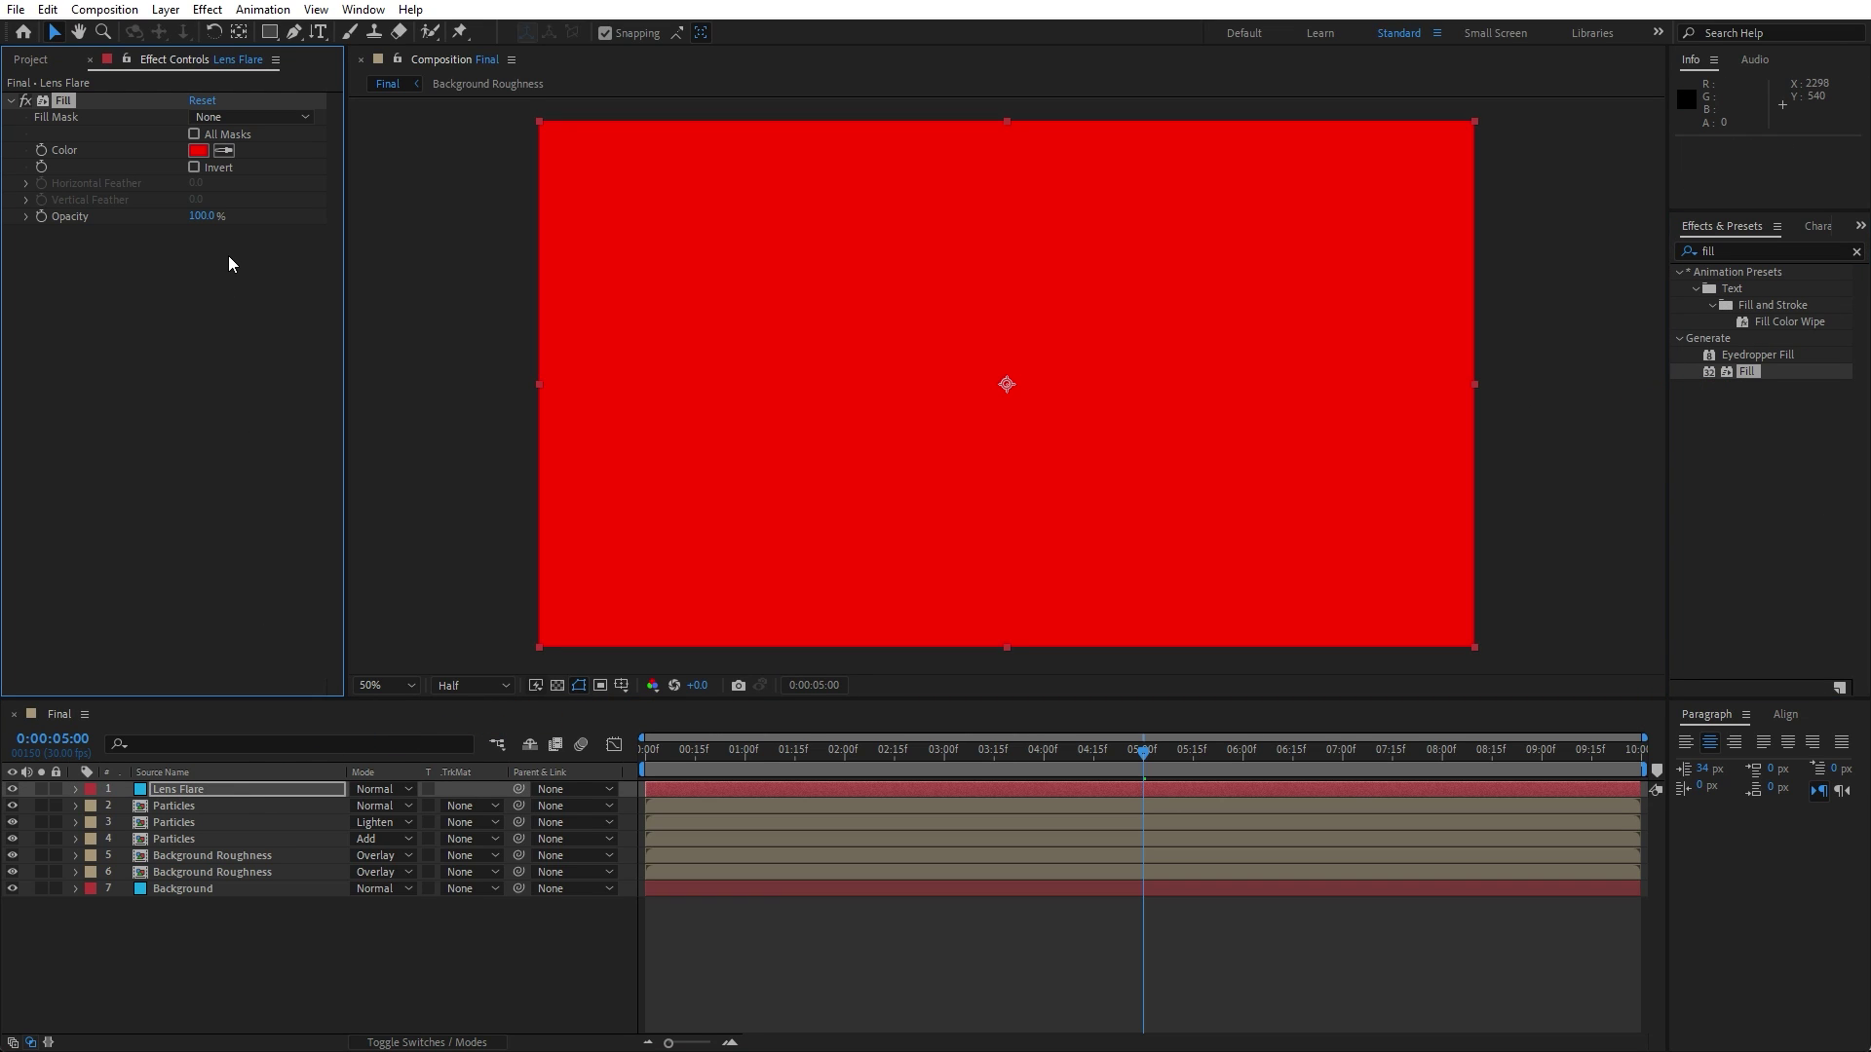
{"action": "left_click", "coordinate": [197, 159]}
{"action": "left_click_drag", "start_coordinate": [101, 518], "coordinate": [54, 557]}
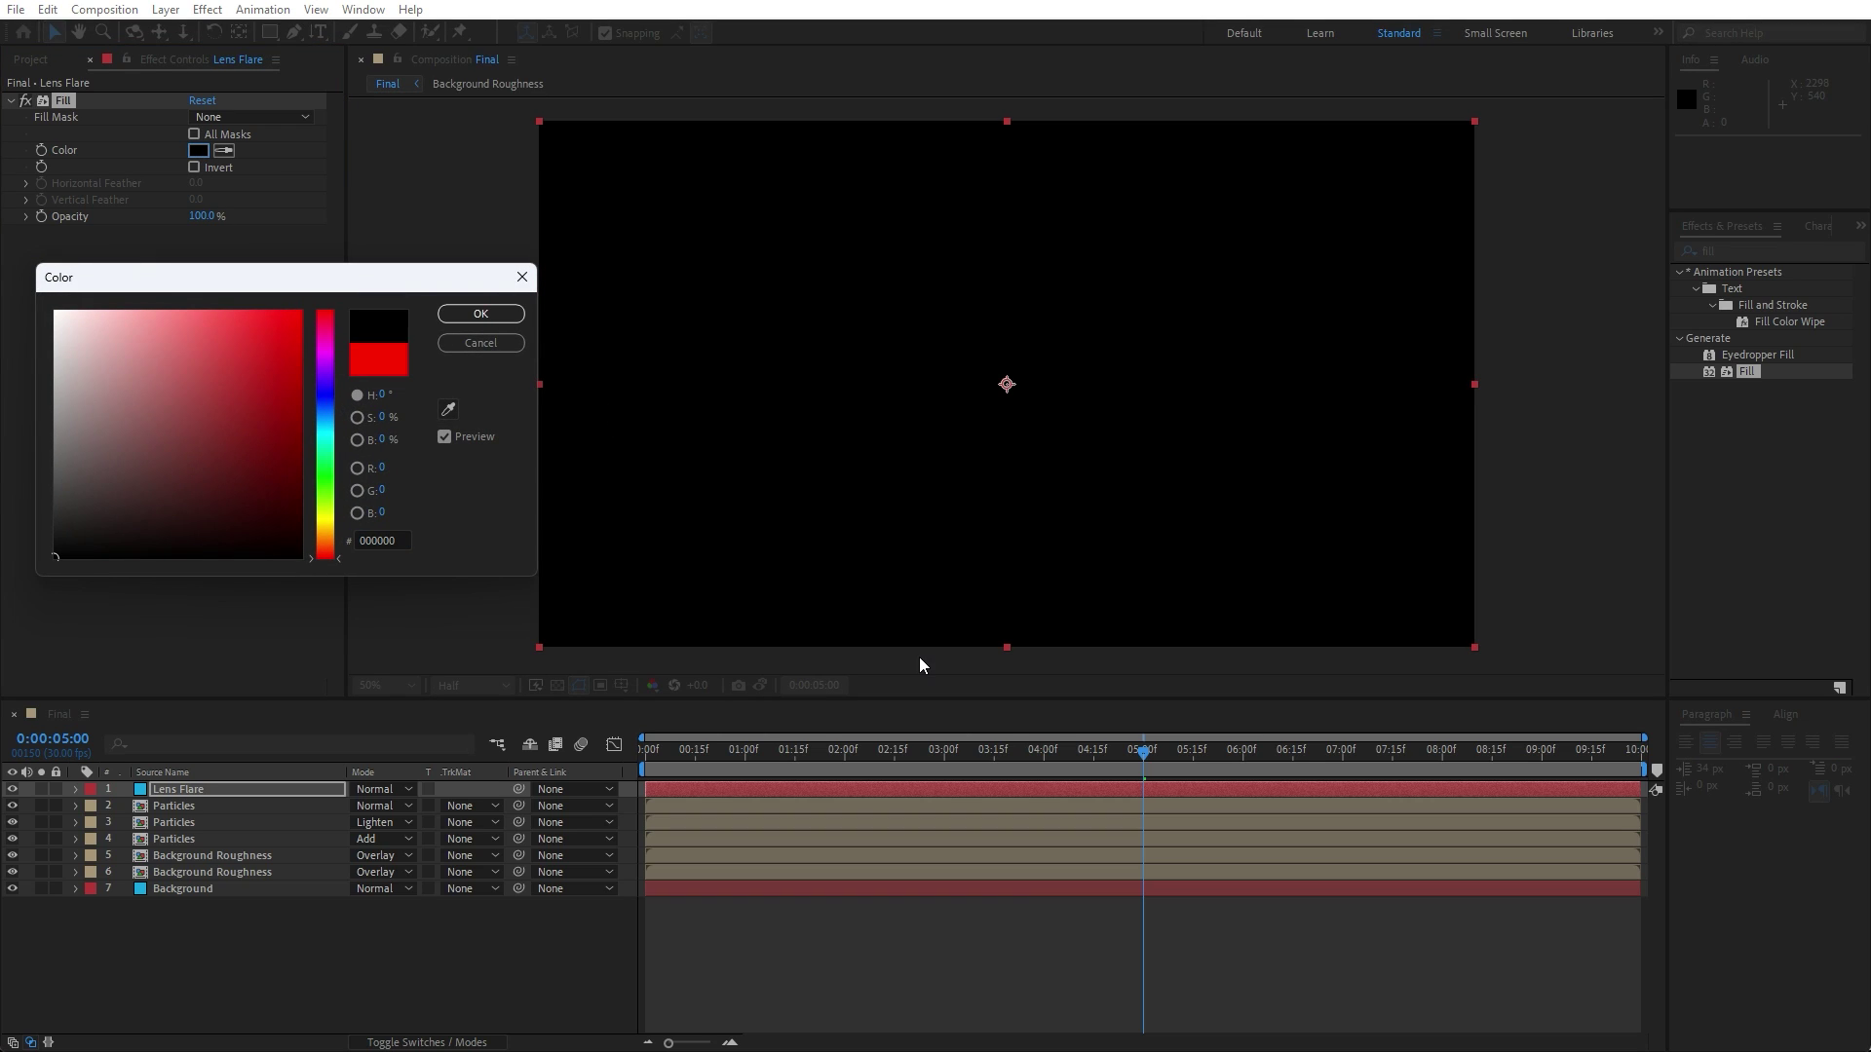
{"action": "left_click", "coordinate": [484, 317]}
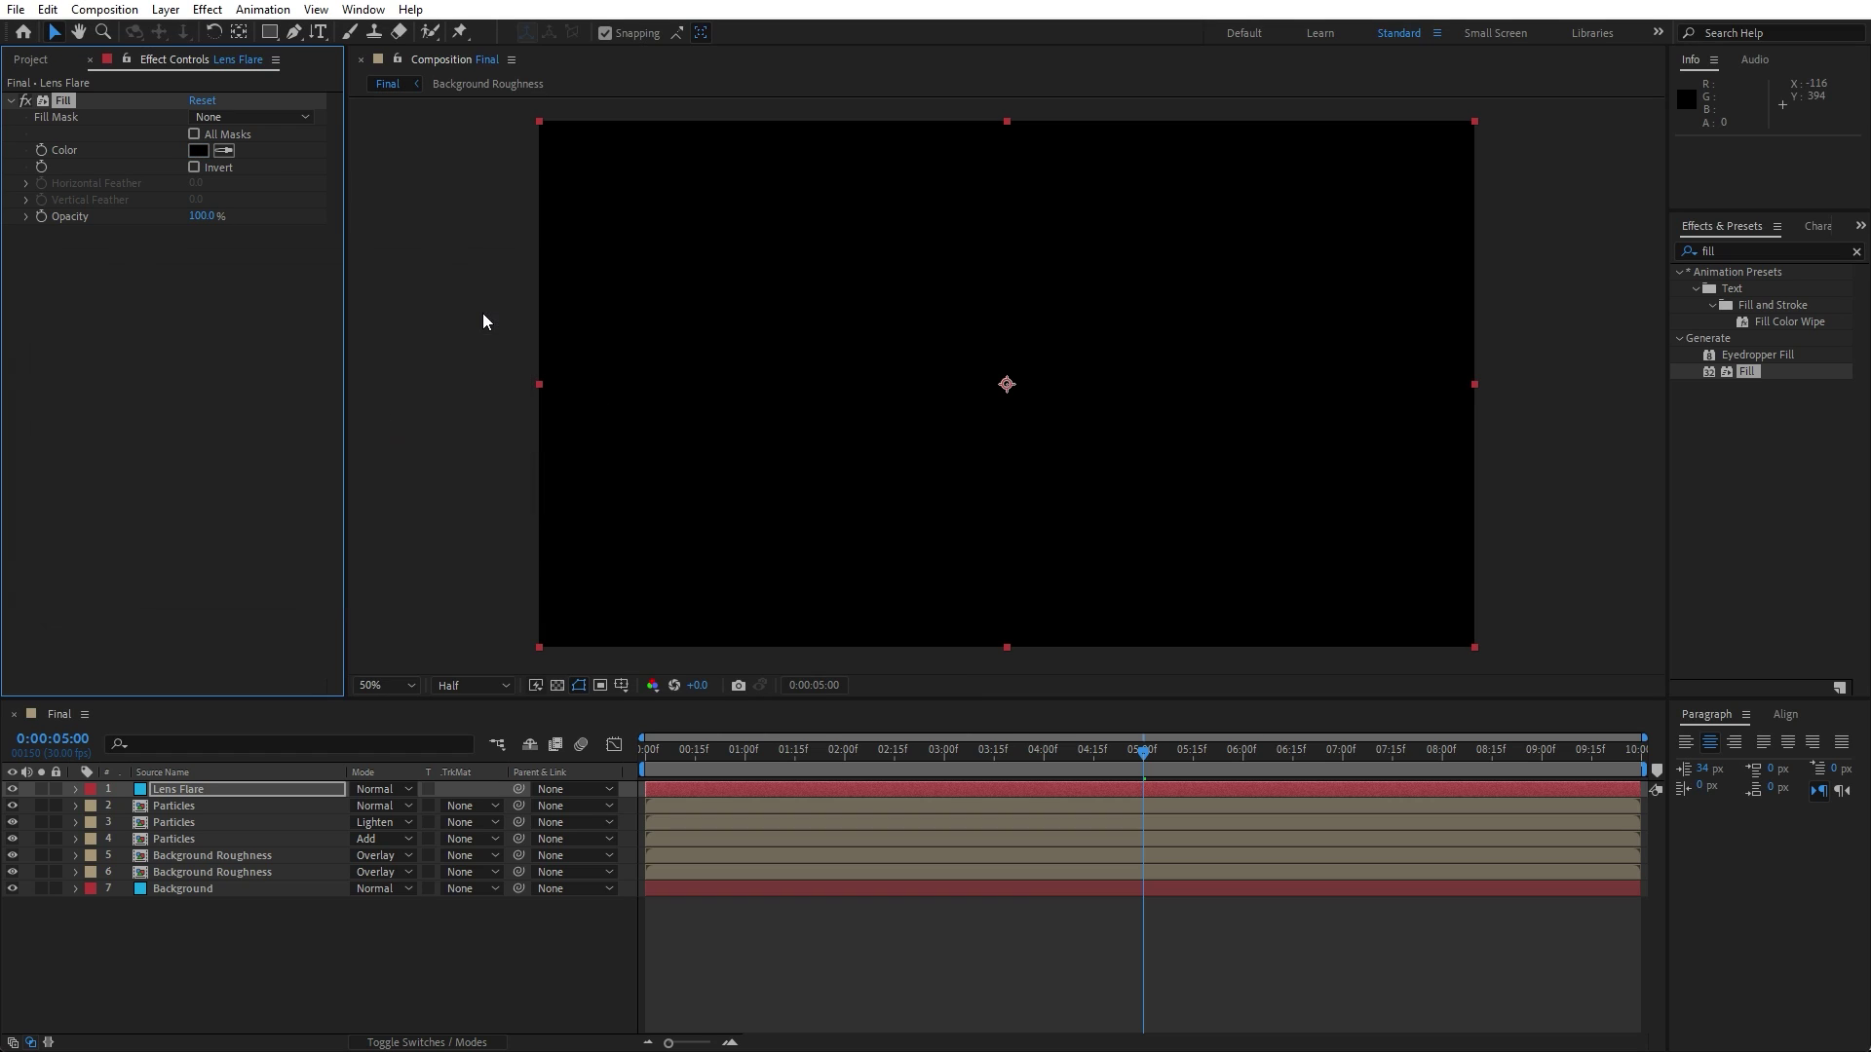
- Apply the Lens Flare effect to the Lens Flare layer with lens type 105mm Prime and Blend With Original 40%
{"action": "left_click", "coordinate": [1695, 251]}
{"action": "key", "text": "BackSpace"}
{"action": "key", "text": "BackSpace"}
{"action": "key", "text": "BackSpace"}
{"action": "key", "text": "BackSpace"}
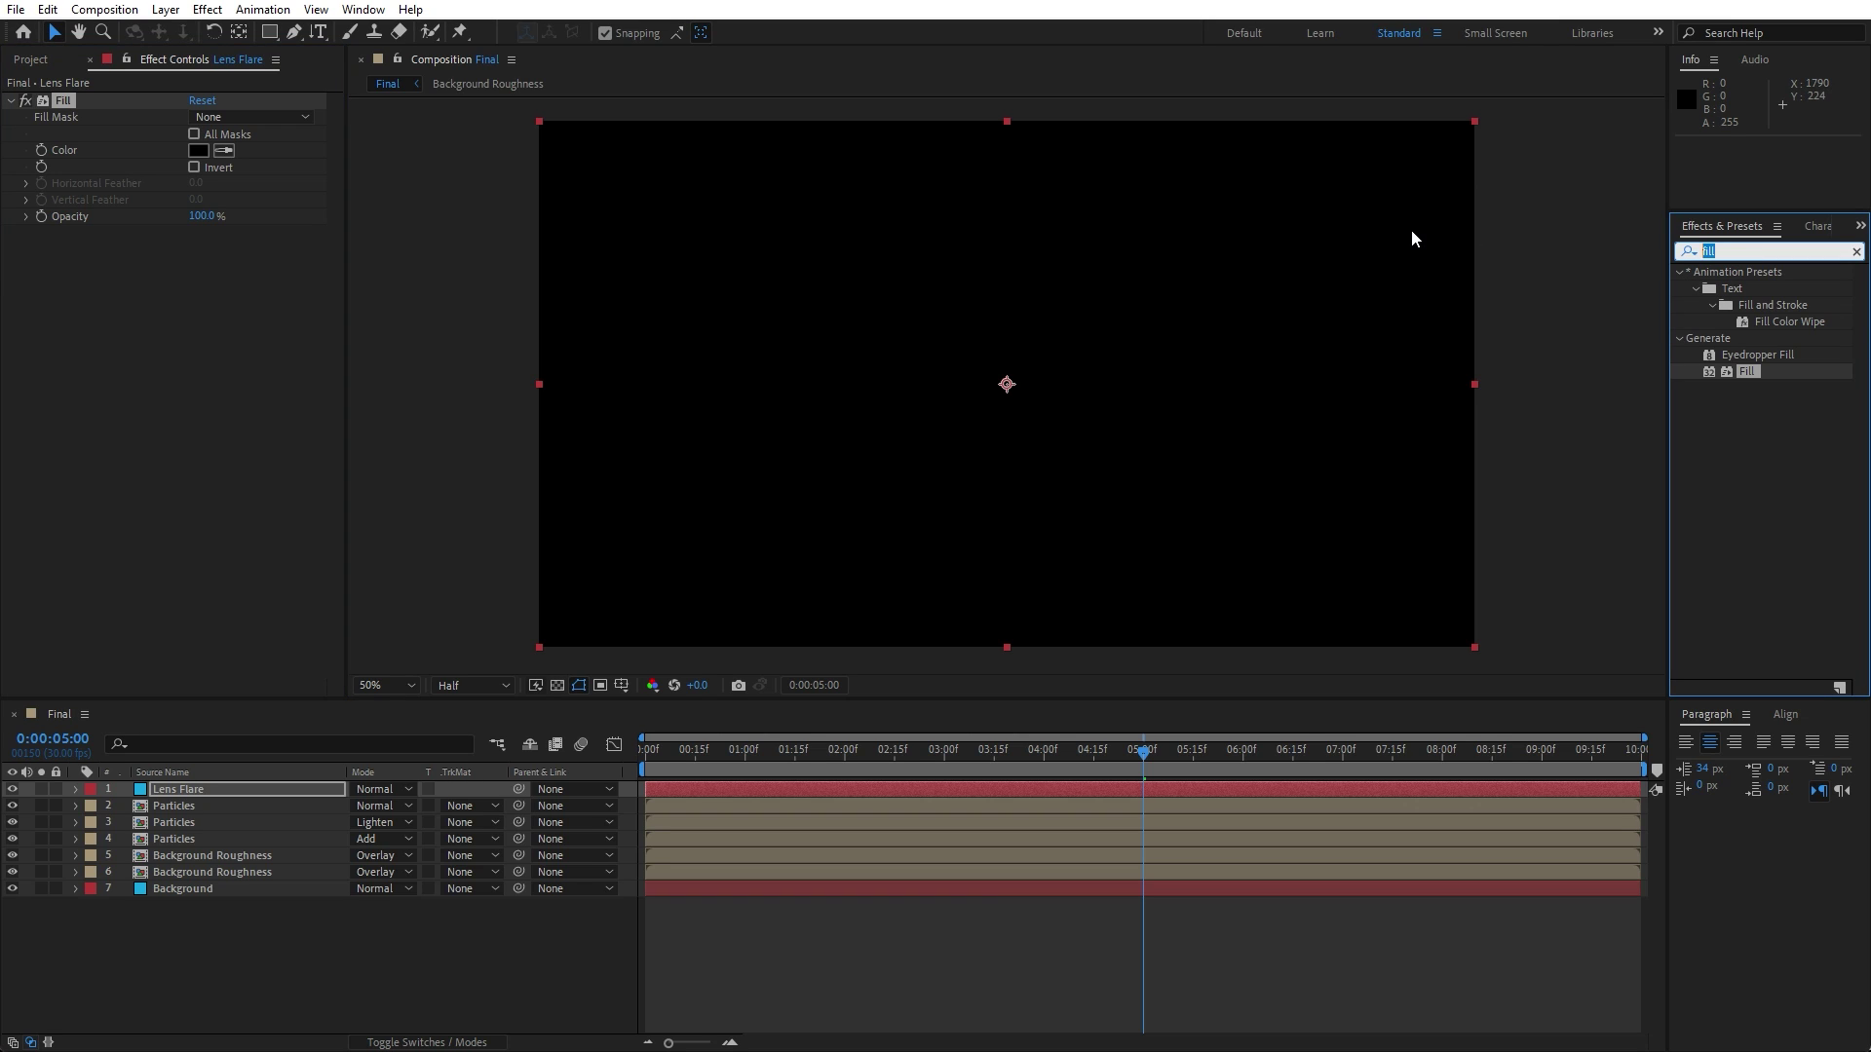
{"action": "type", "text": "lens f"}
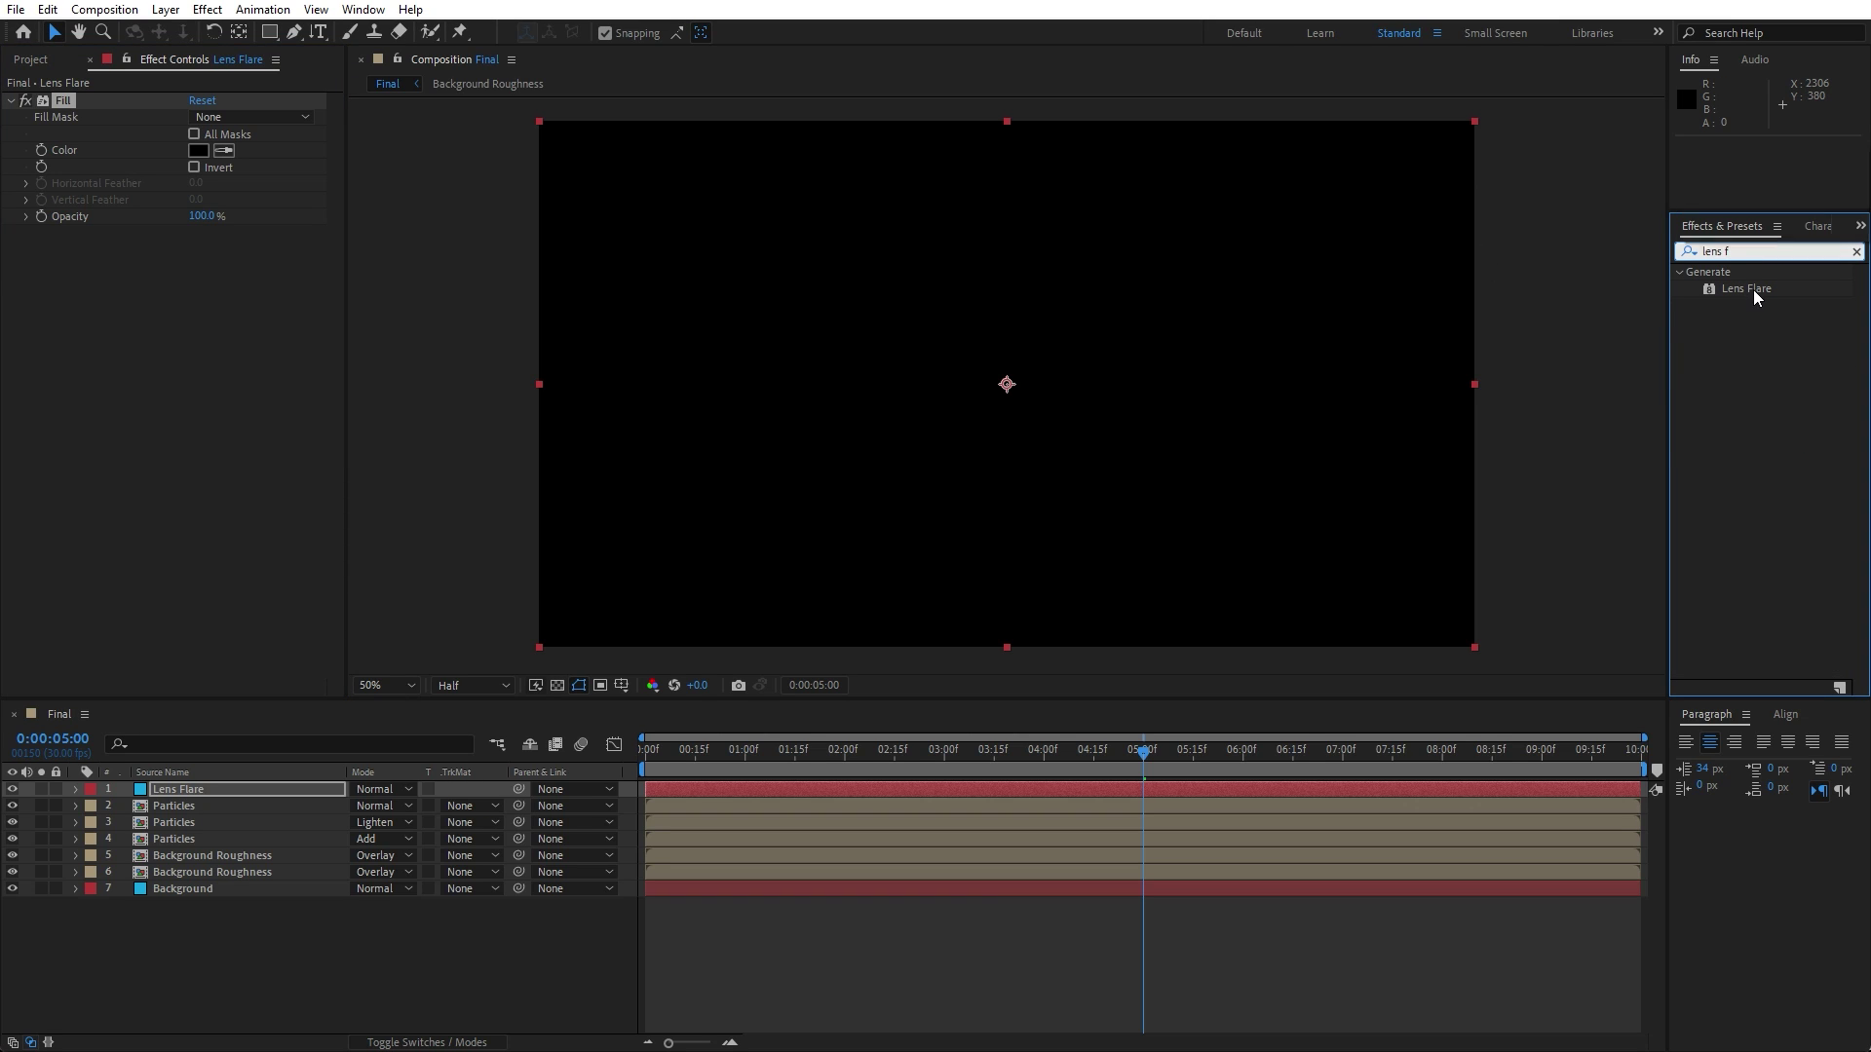
{"action": "left_click_drag", "start_coordinate": [1752, 290], "coordinate": [229, 791]}
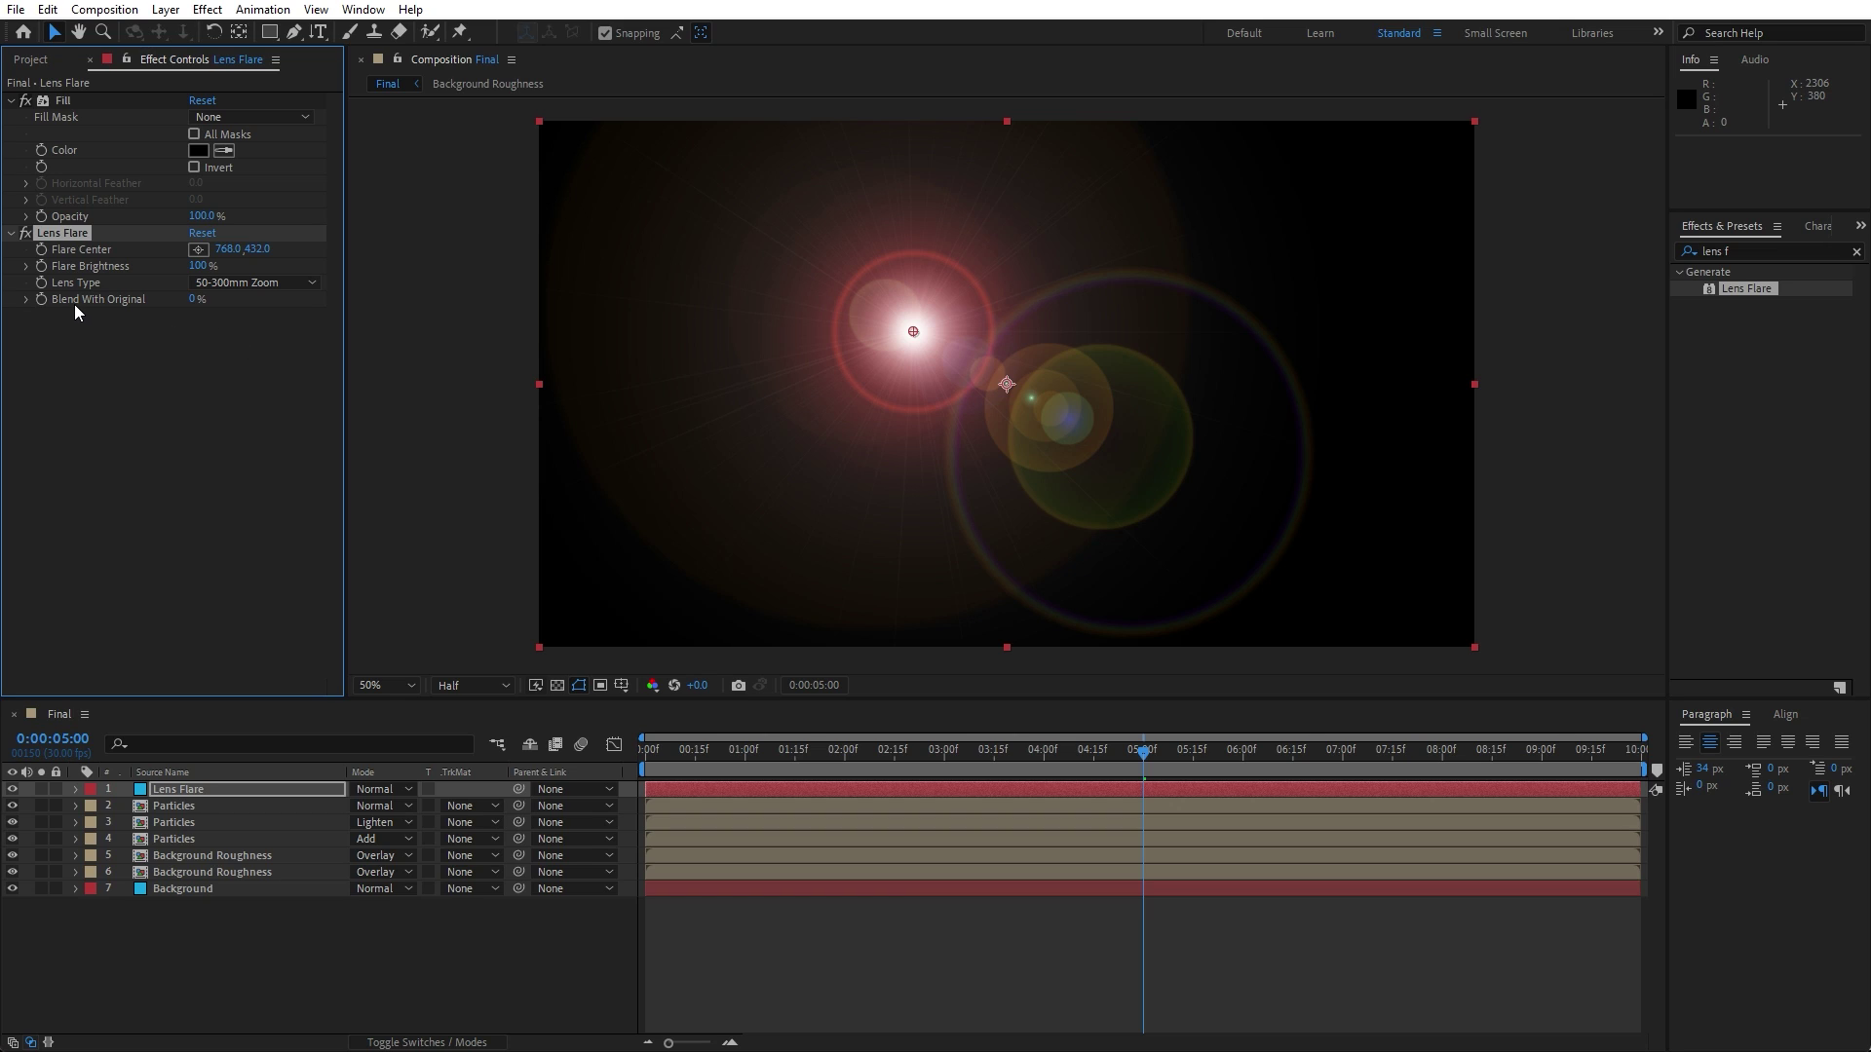
{"action": "left_click", "coordinate": [225, 282]}
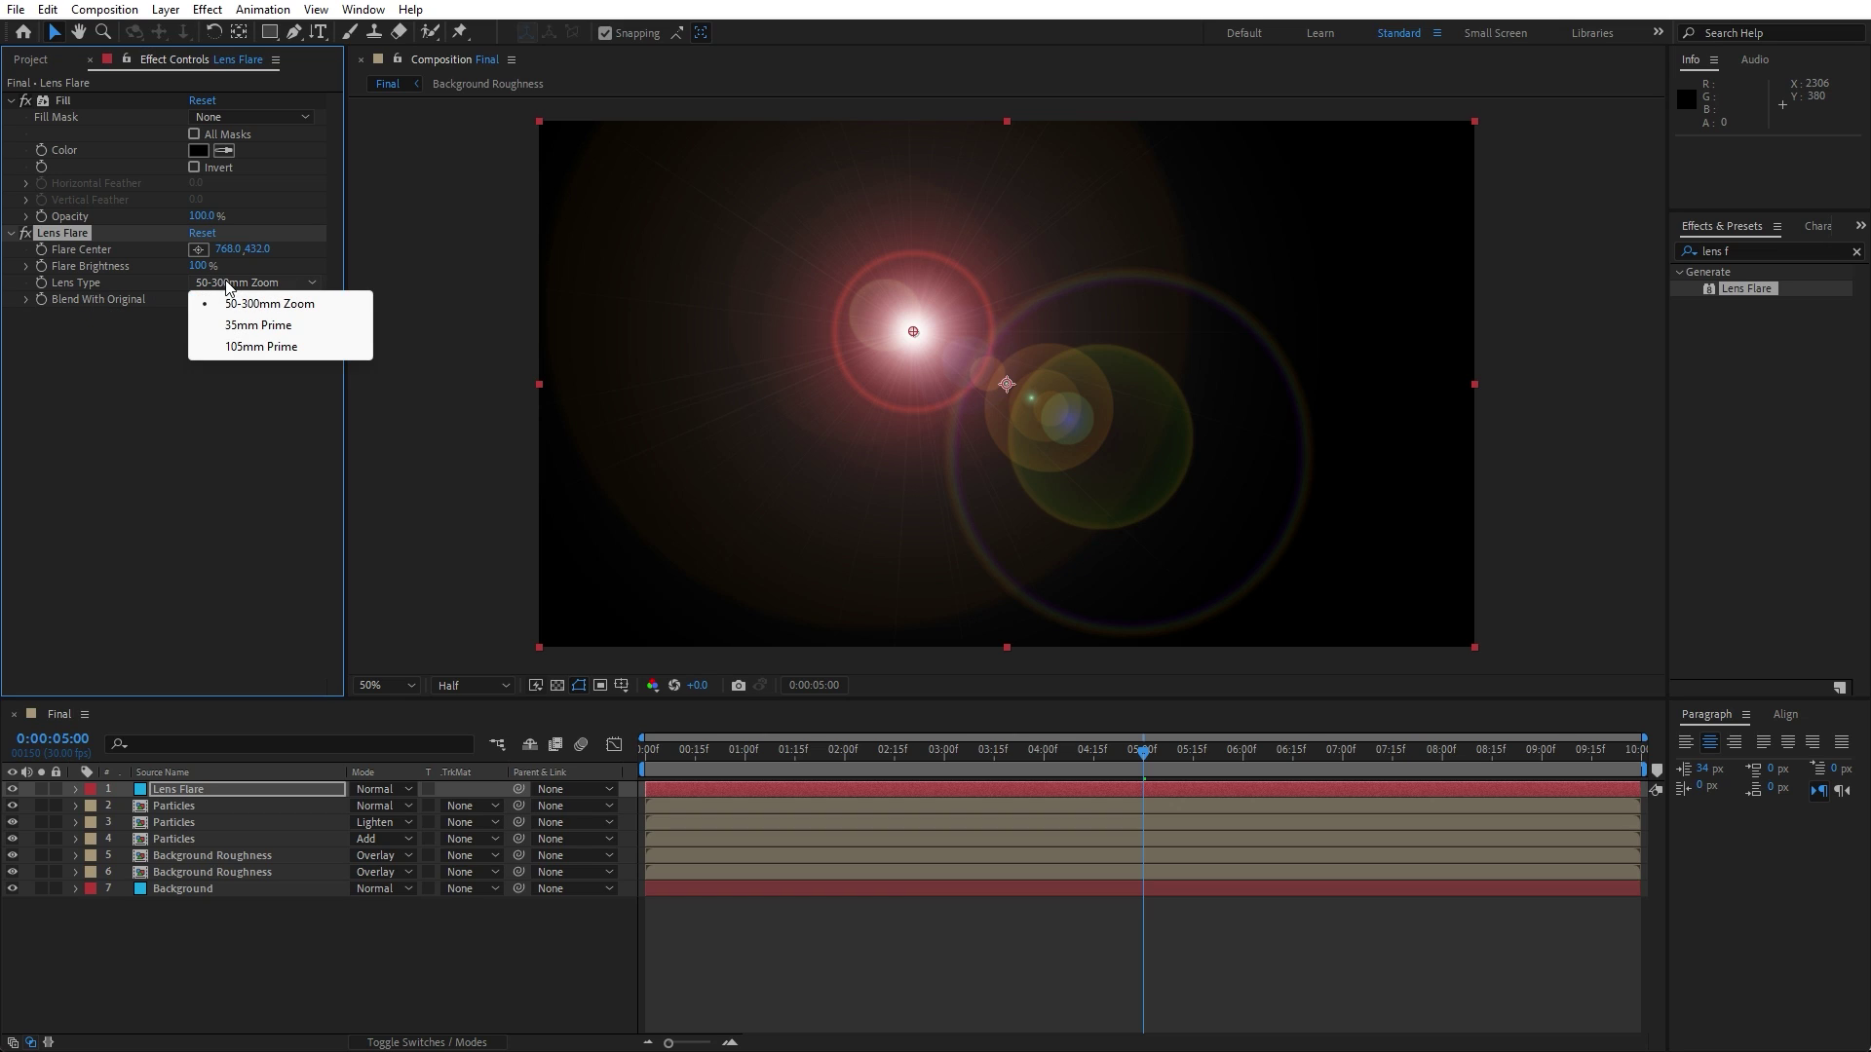
{"action": "left_click", "coordinate": [252, 347]}
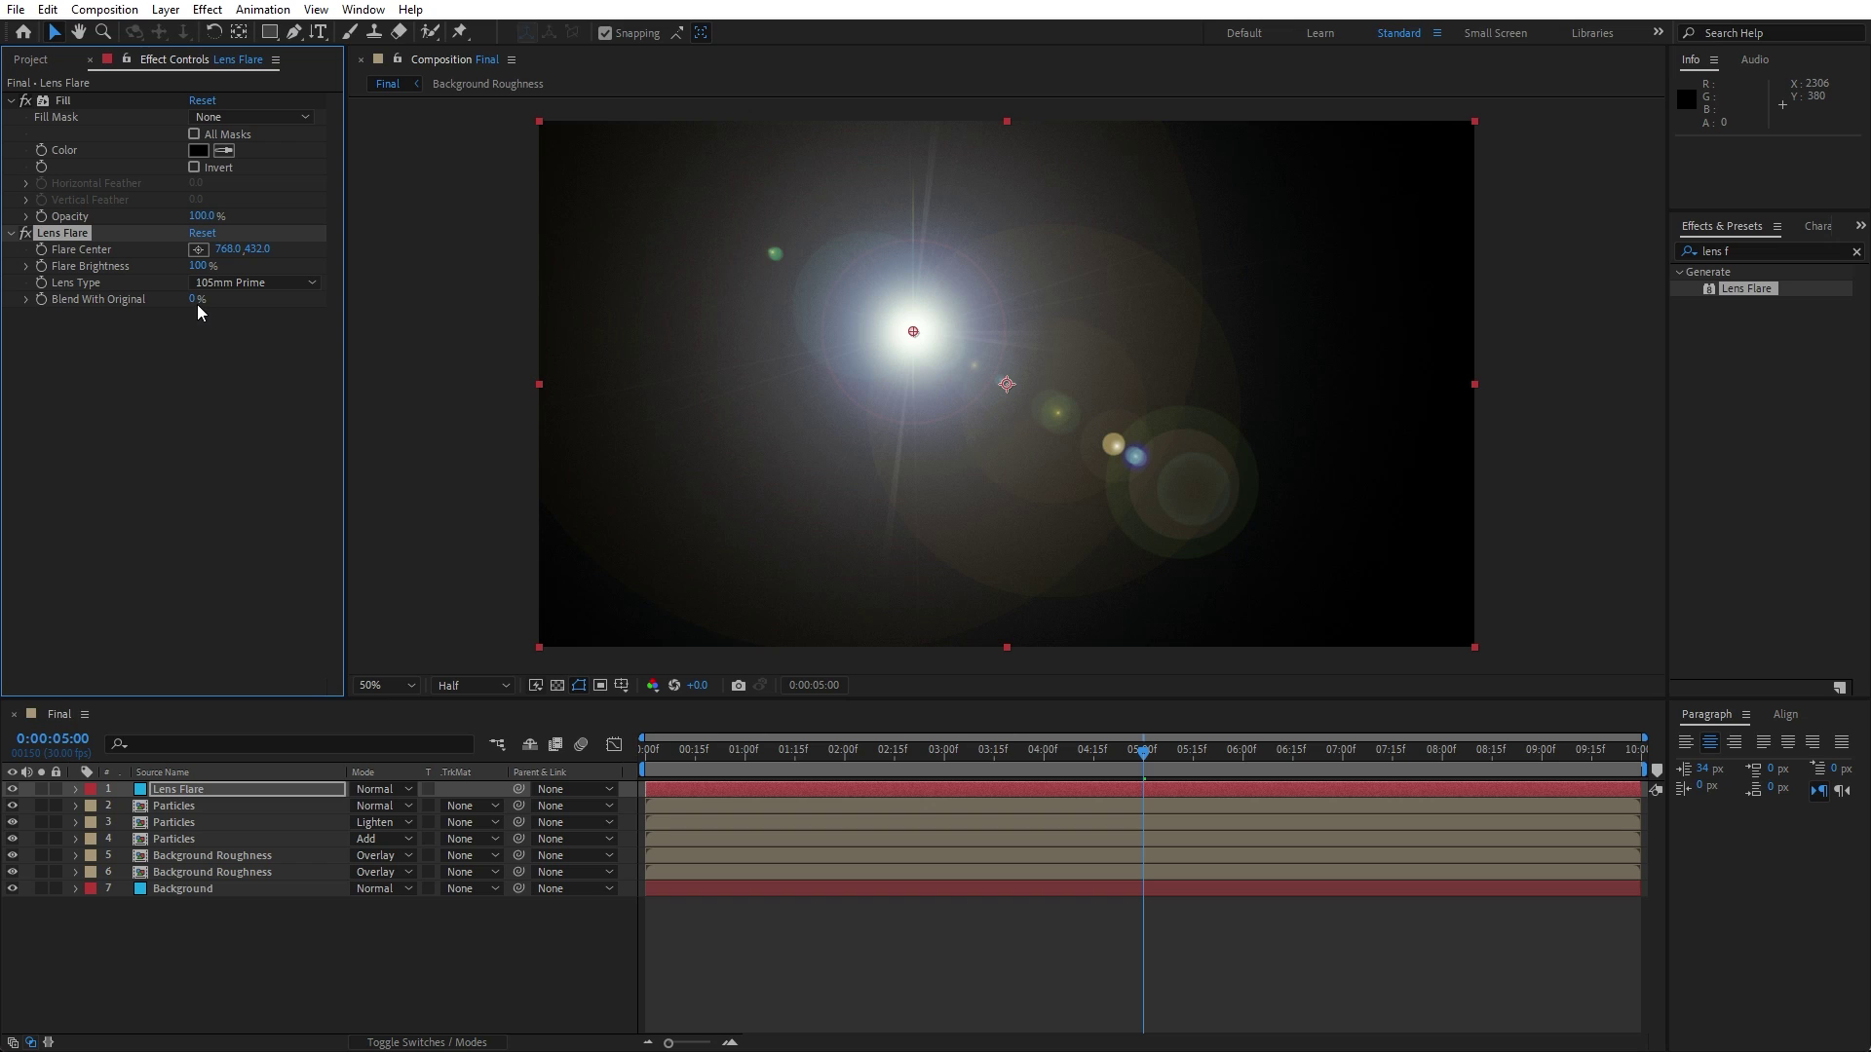
{"action": "left_click", "coordinate": [197, 300]}
{"action": "left_click", "coordinate": [201, 425]}
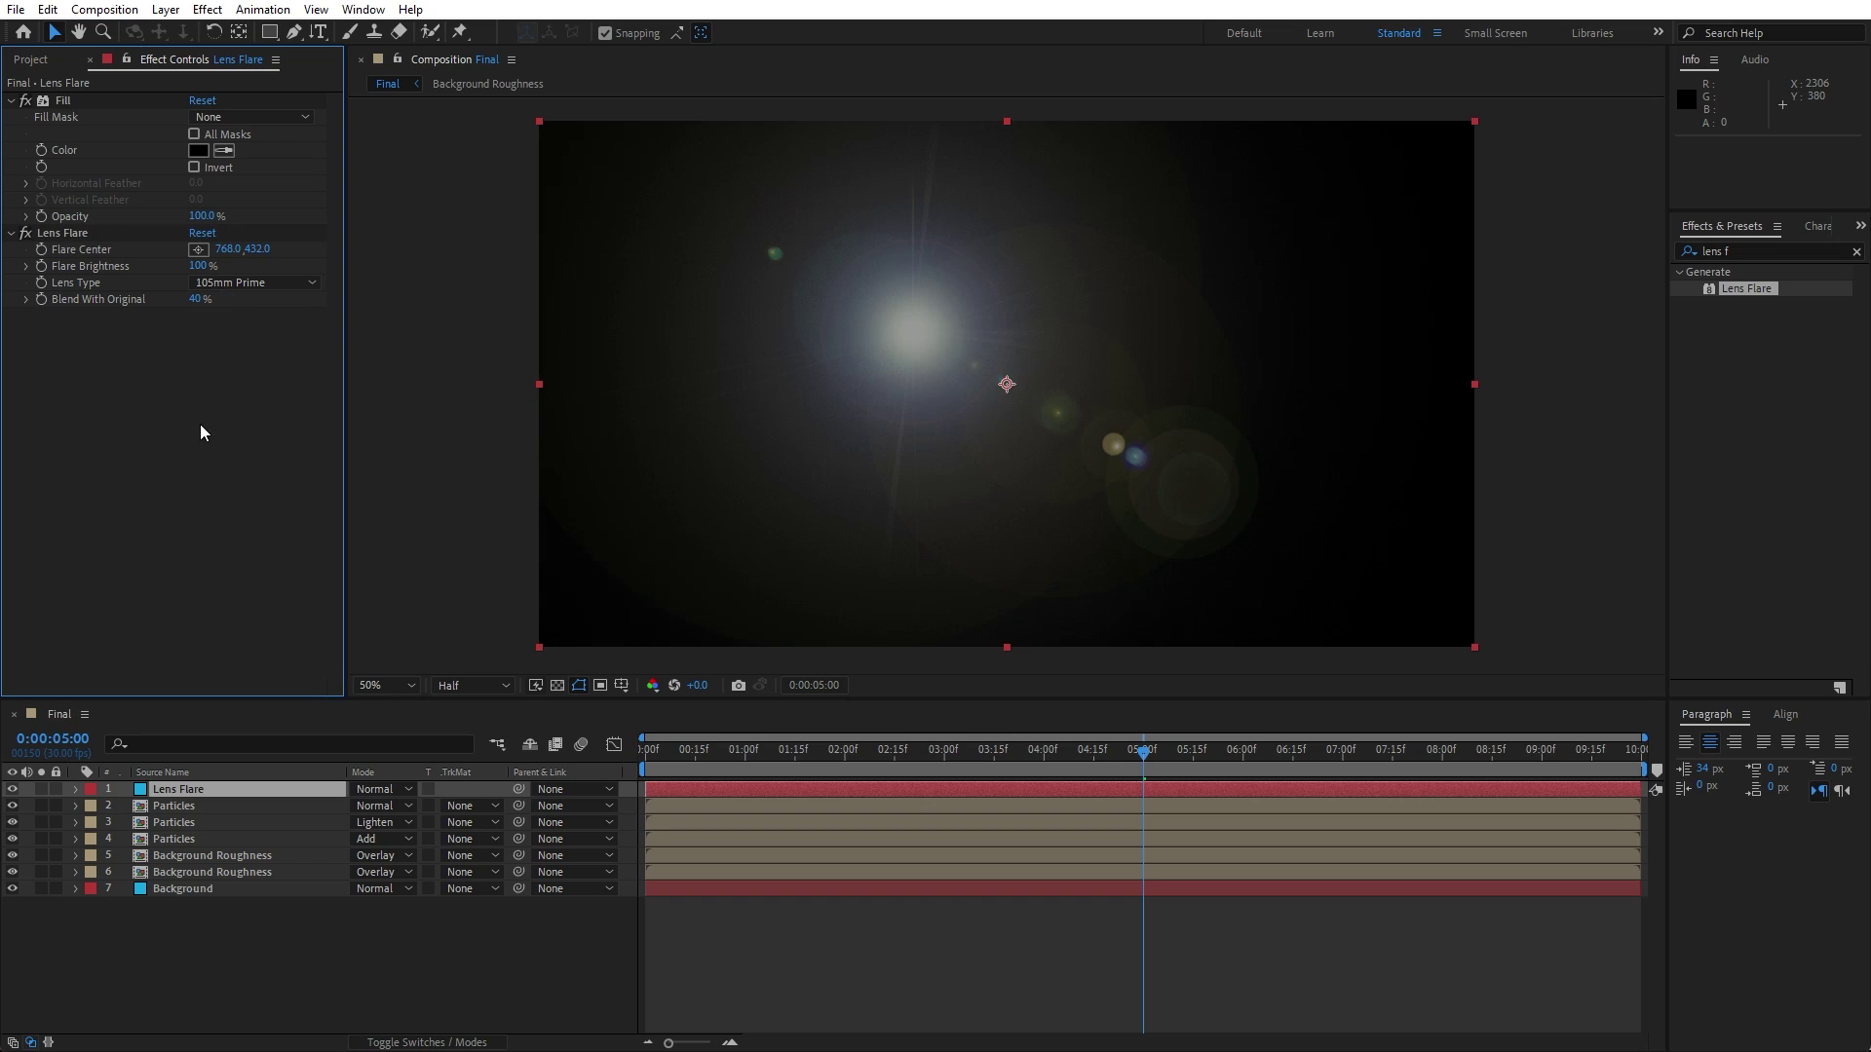
- Apply Gaussian Blur with Blurriness 115 to the Lens Flare layer and set the layer's blending mode to Add
{"action": "left_click", "coordinate": [1750, 256]}
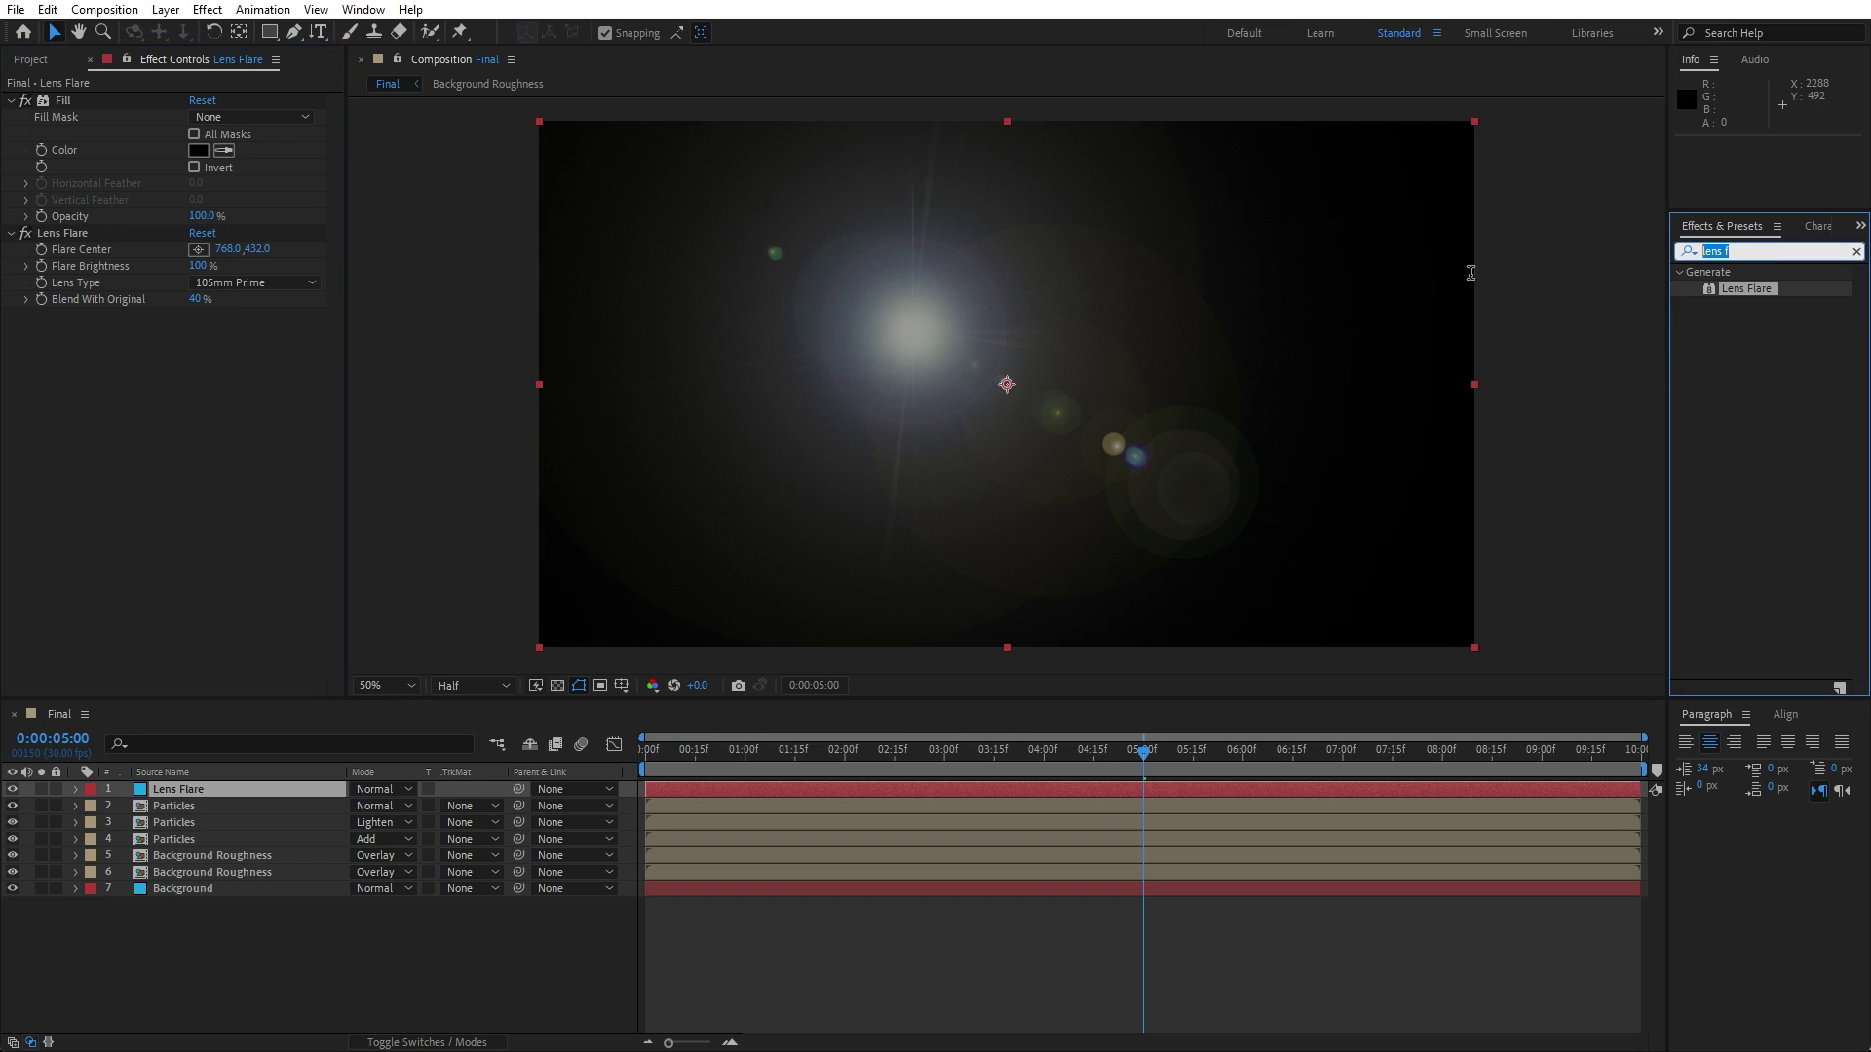
{"action": "type", "text": "gauss"}
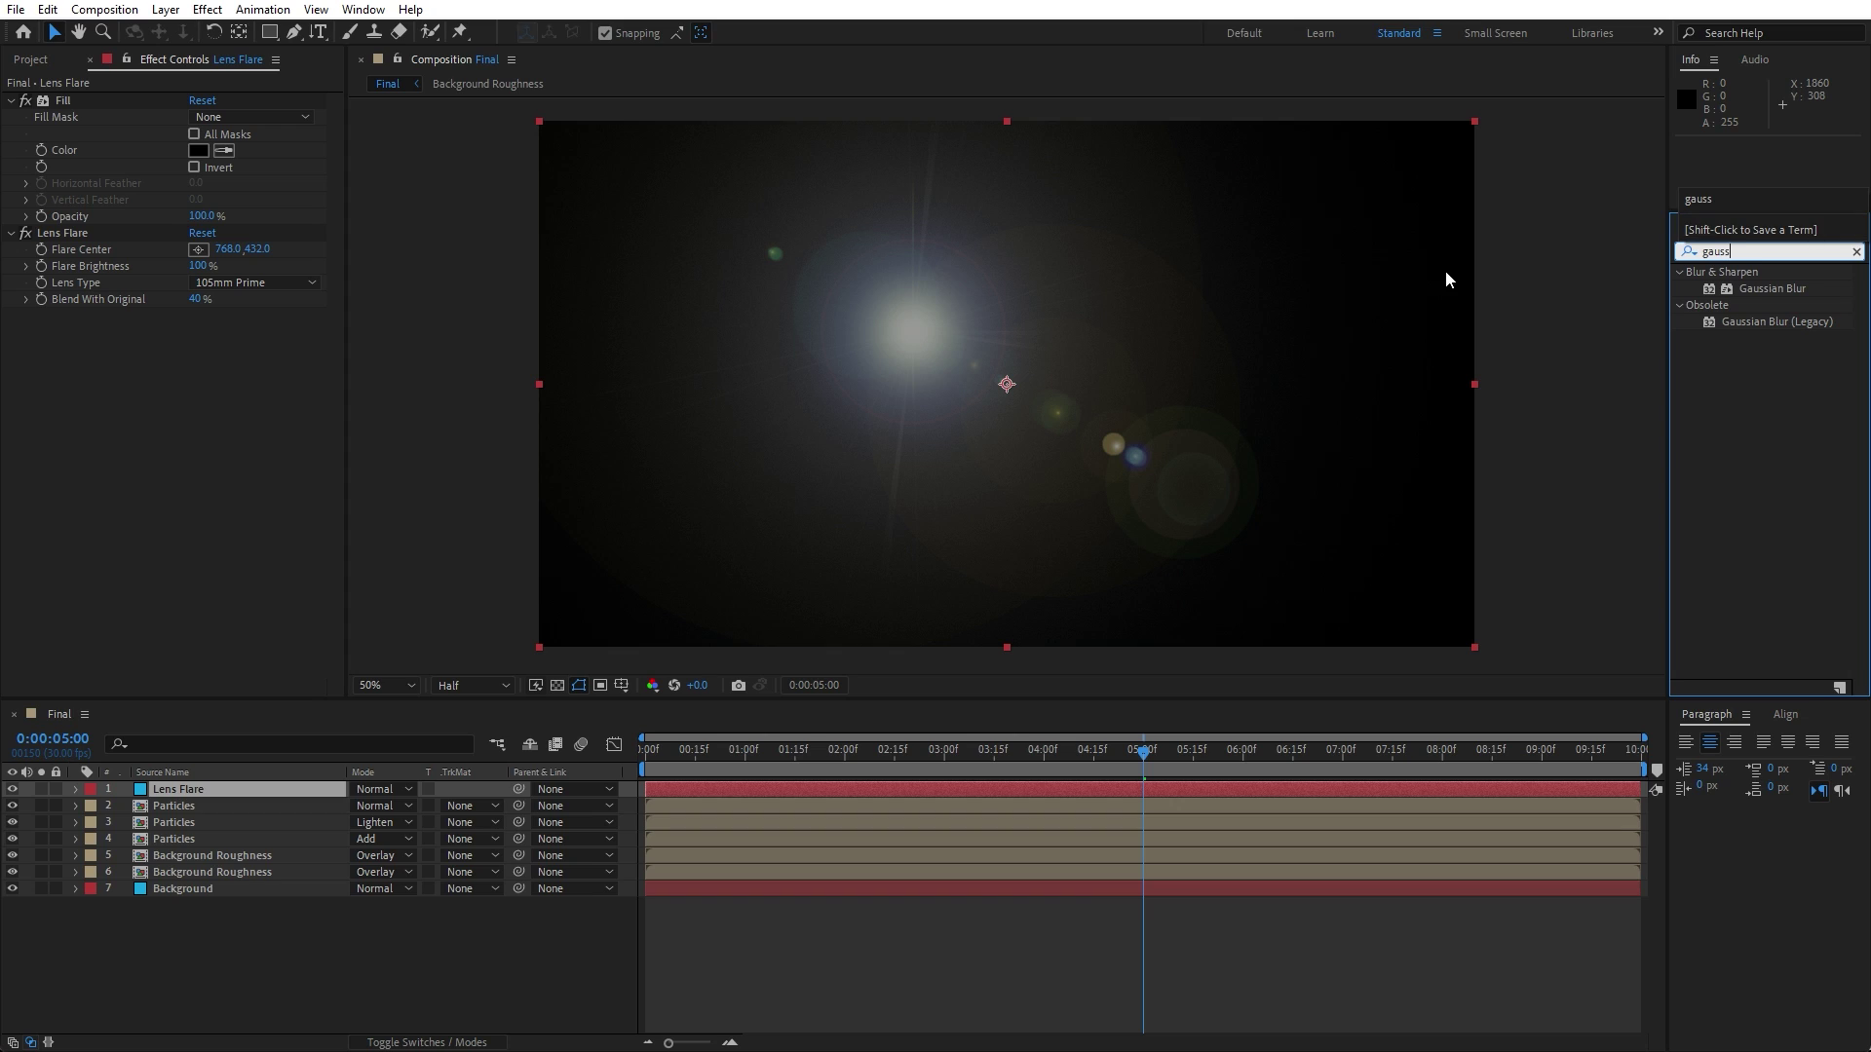
{"action": "left_click_drag", "start_coordinate": [1760, 288], "coordinate": [219, 425]}
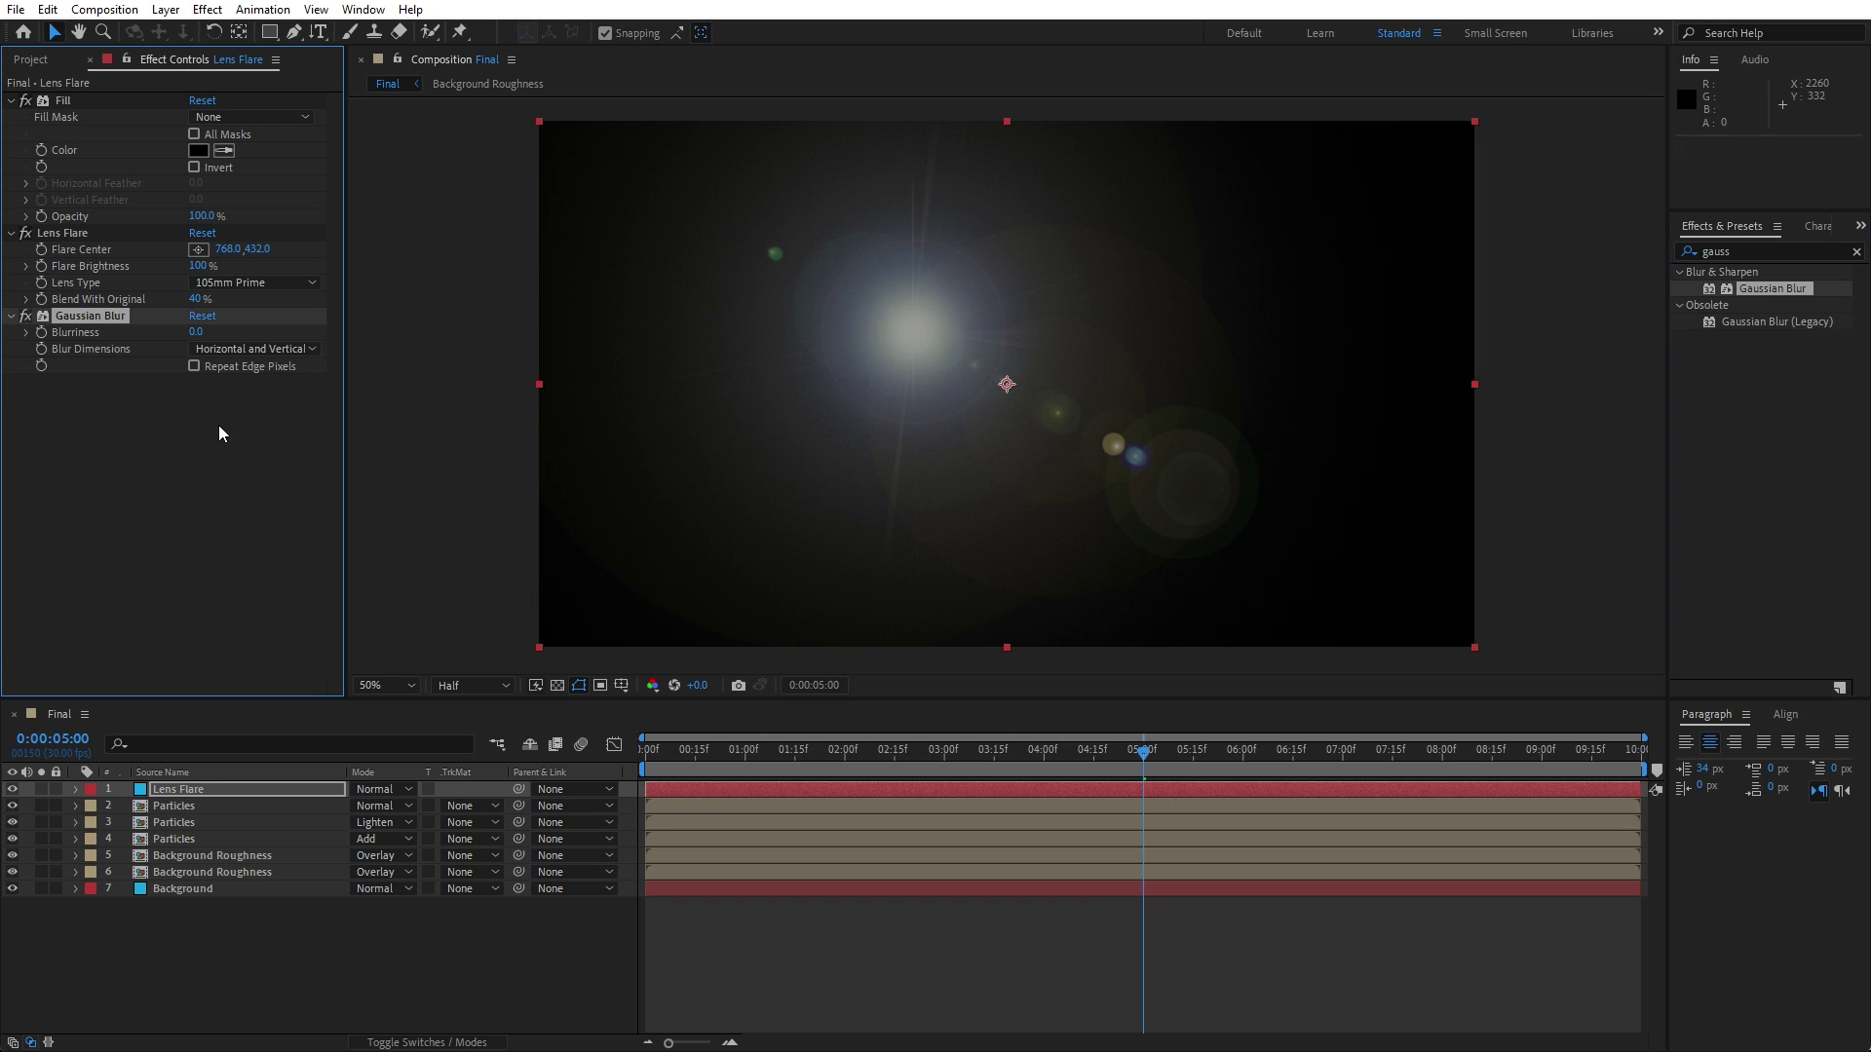
{"action": "left_click", "coordinate": [199, 333]}
{"action": "left_click", "coordinate": [172, 504]}
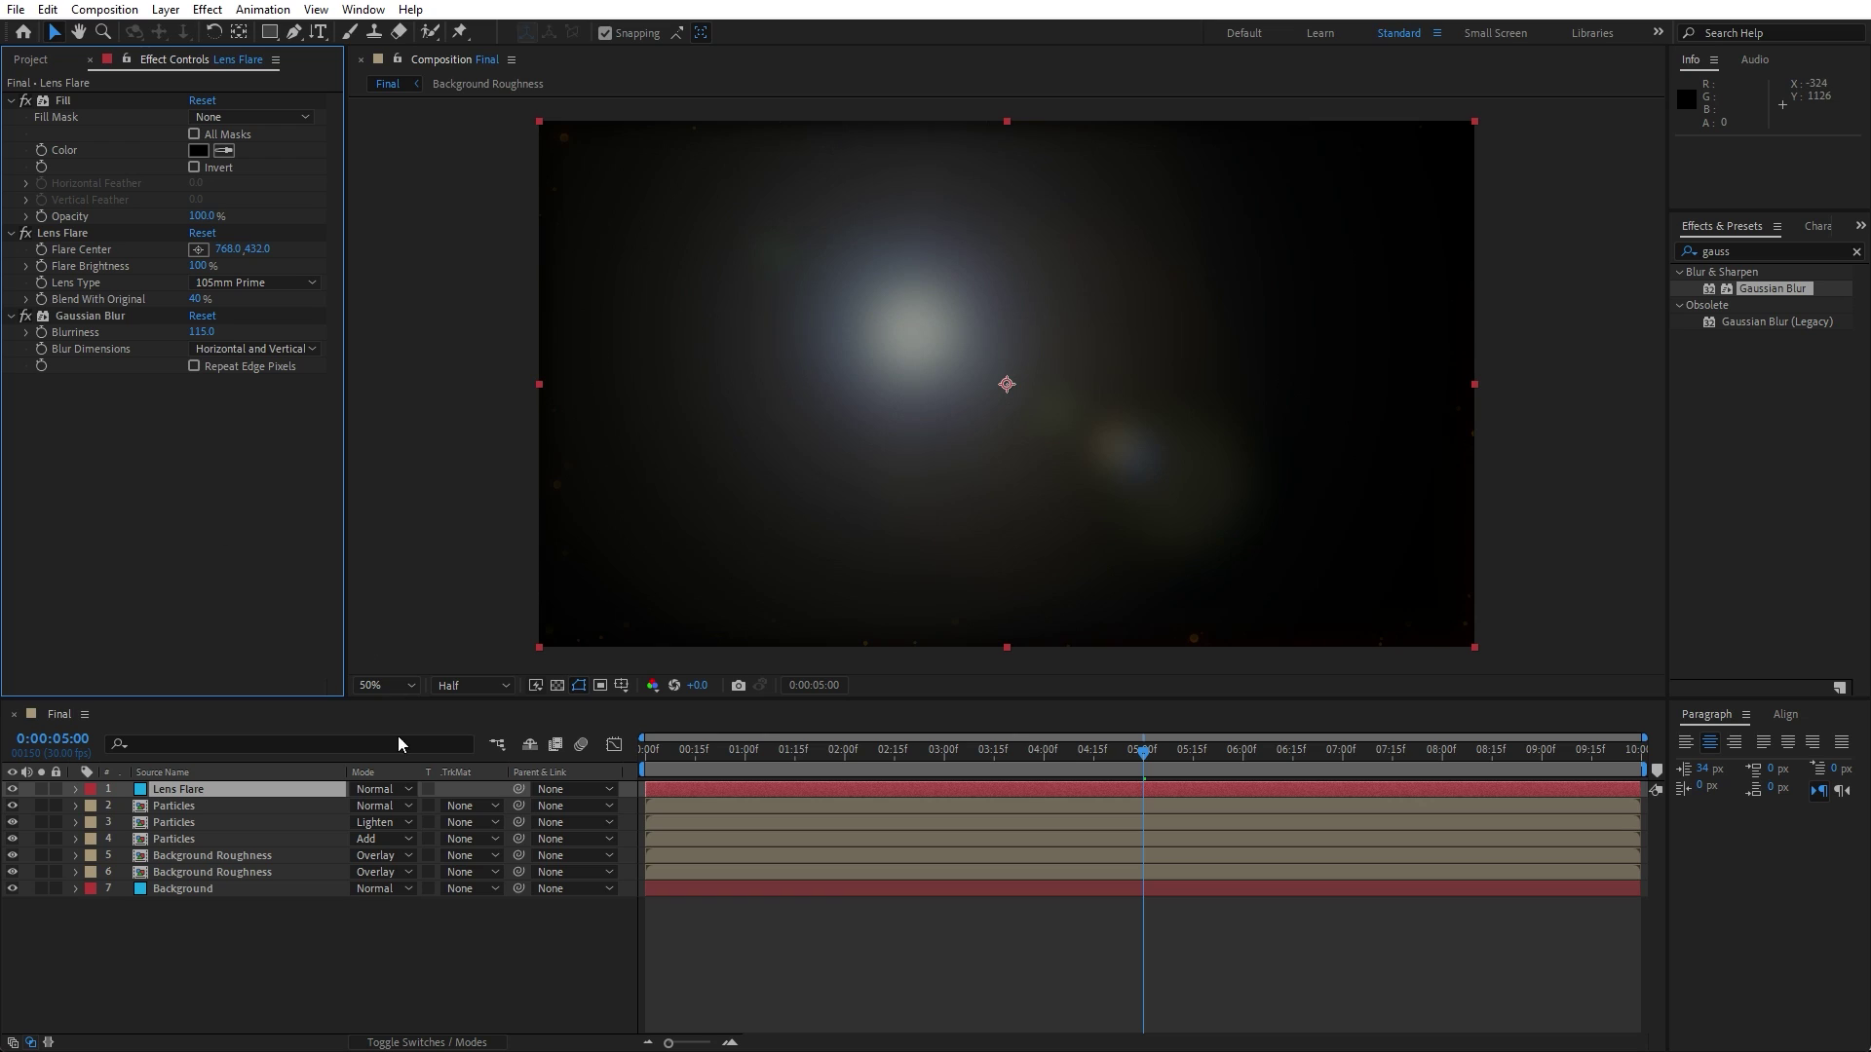
{"action": "left_click", "coordinate": [372, 792]}
{"action": "left_click", "coordinate": [448, 396]}
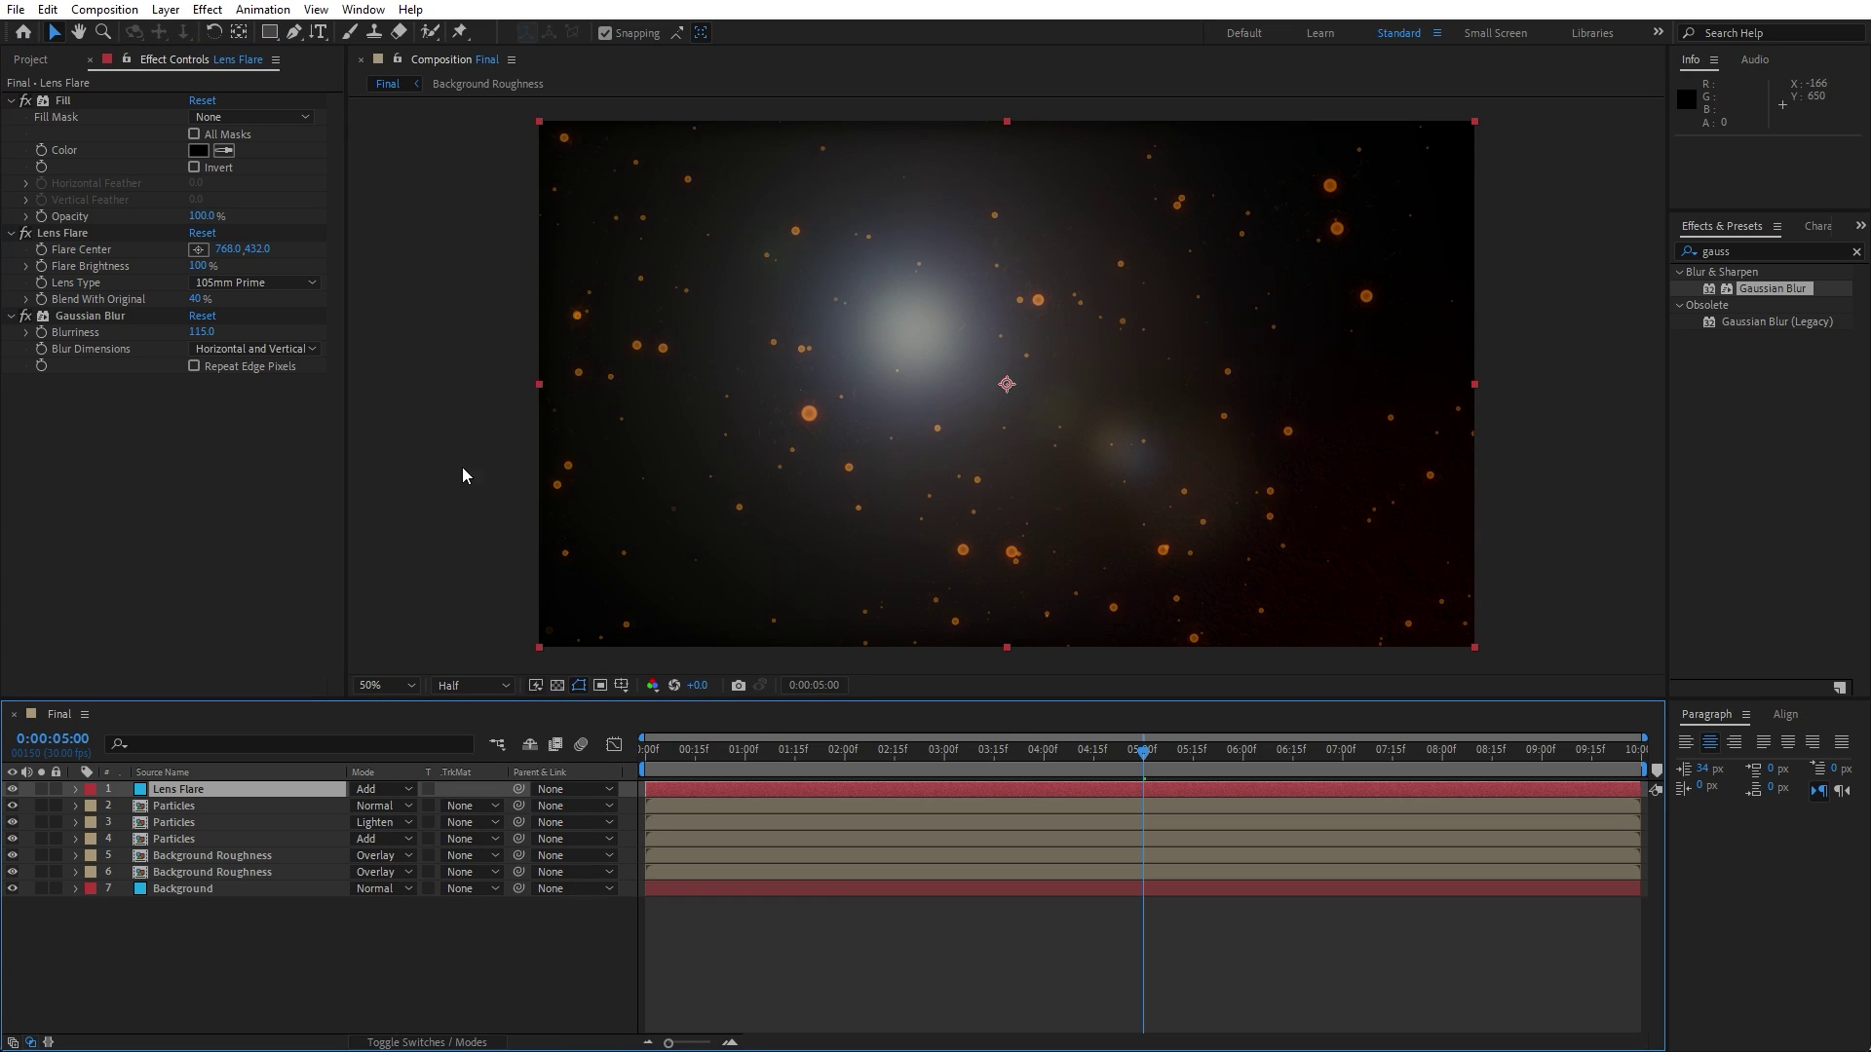
- Move the Lens Flare effect's center outside the frame's upper-right corner, to about 2064, -80
{"action": "left_click", "coordinate": [66, 233]}
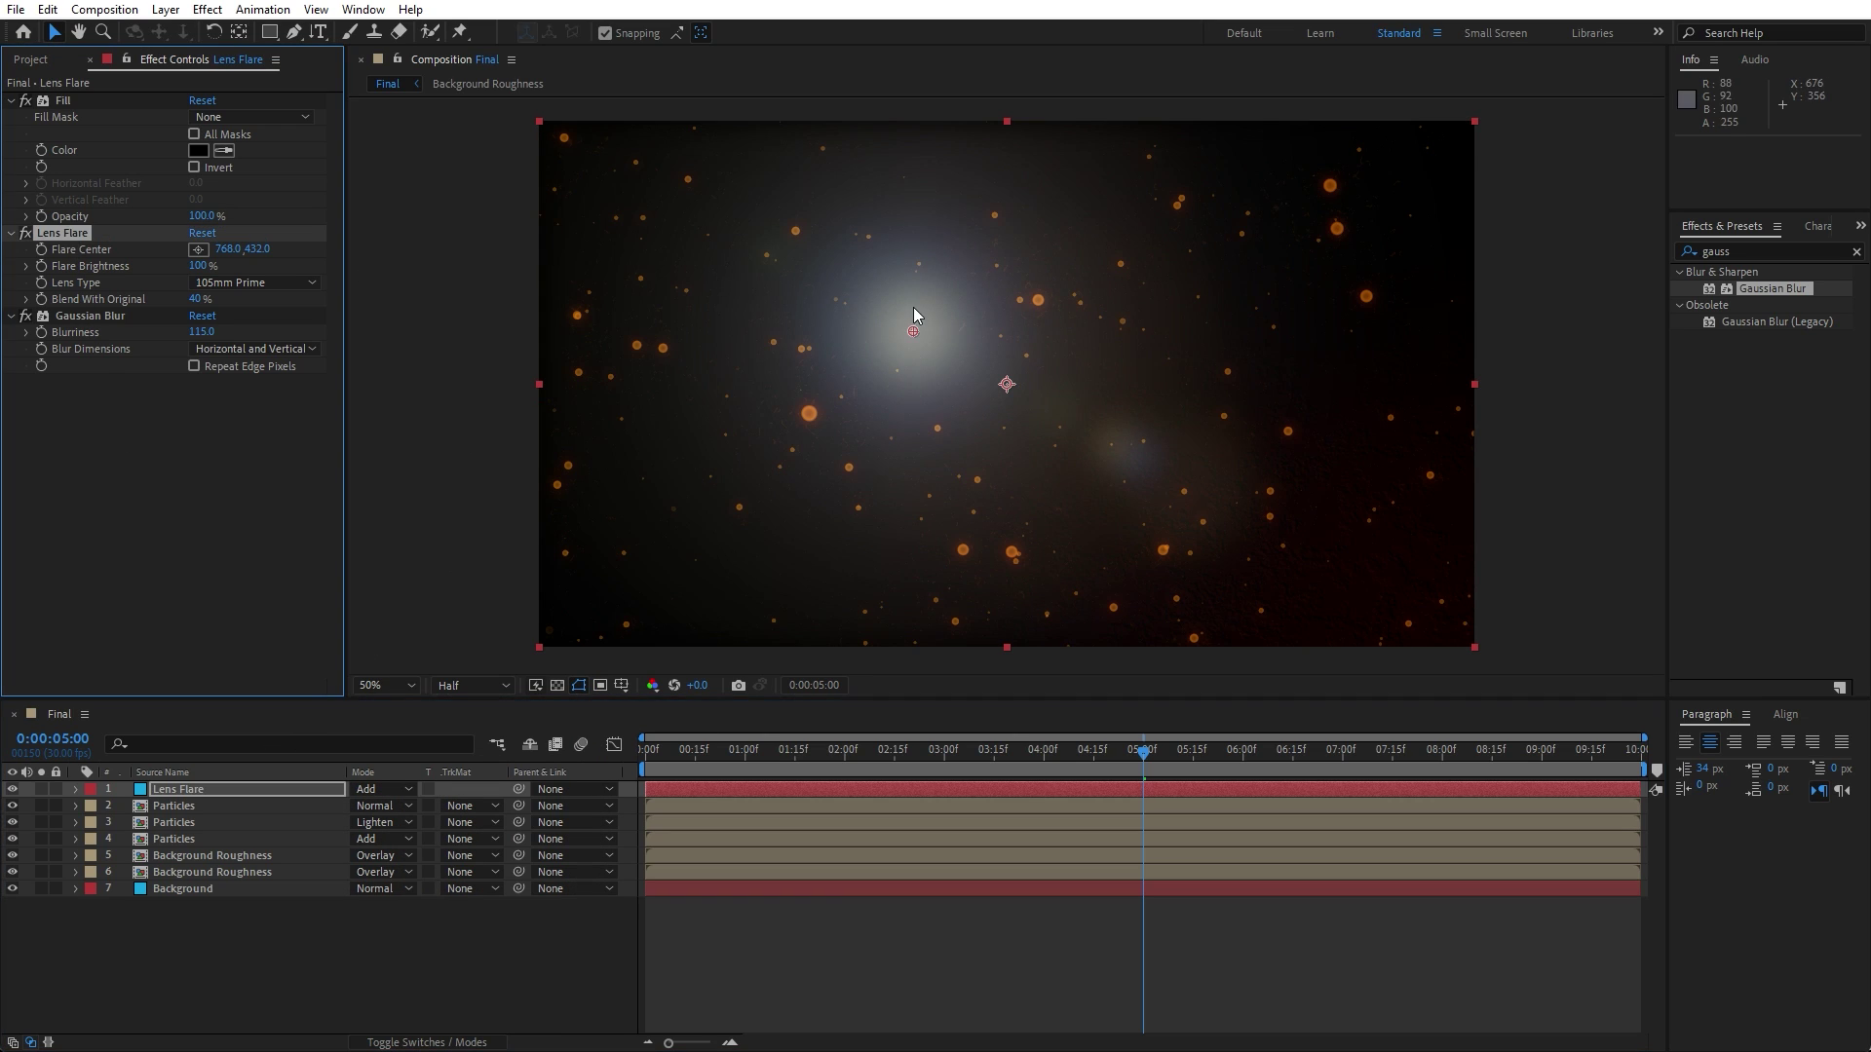
{"action": "scroll", "coordinate": [916, 313], "scroll_direction": "down", "scroll_amount": 1}
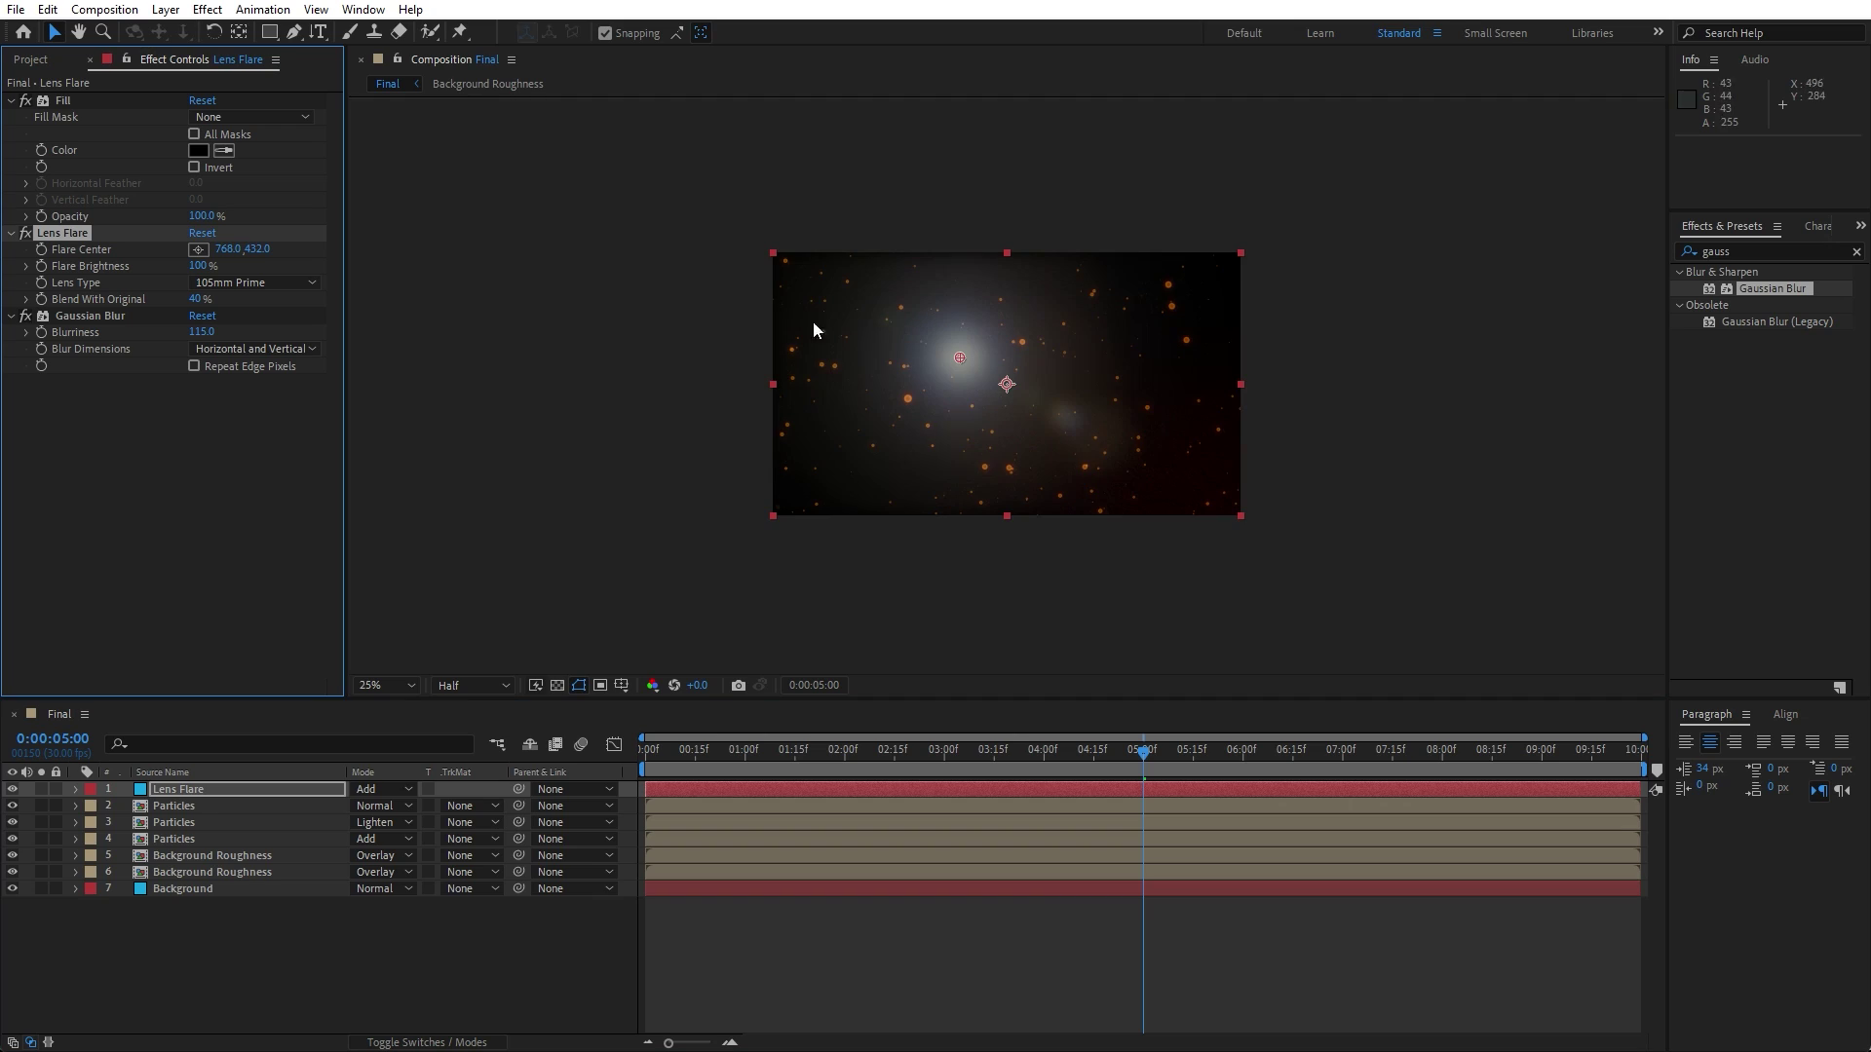
{"action": "left_click", "coordinate": [199, 249]}
{"action": "left_click", "coordinate": [1273, 241]}
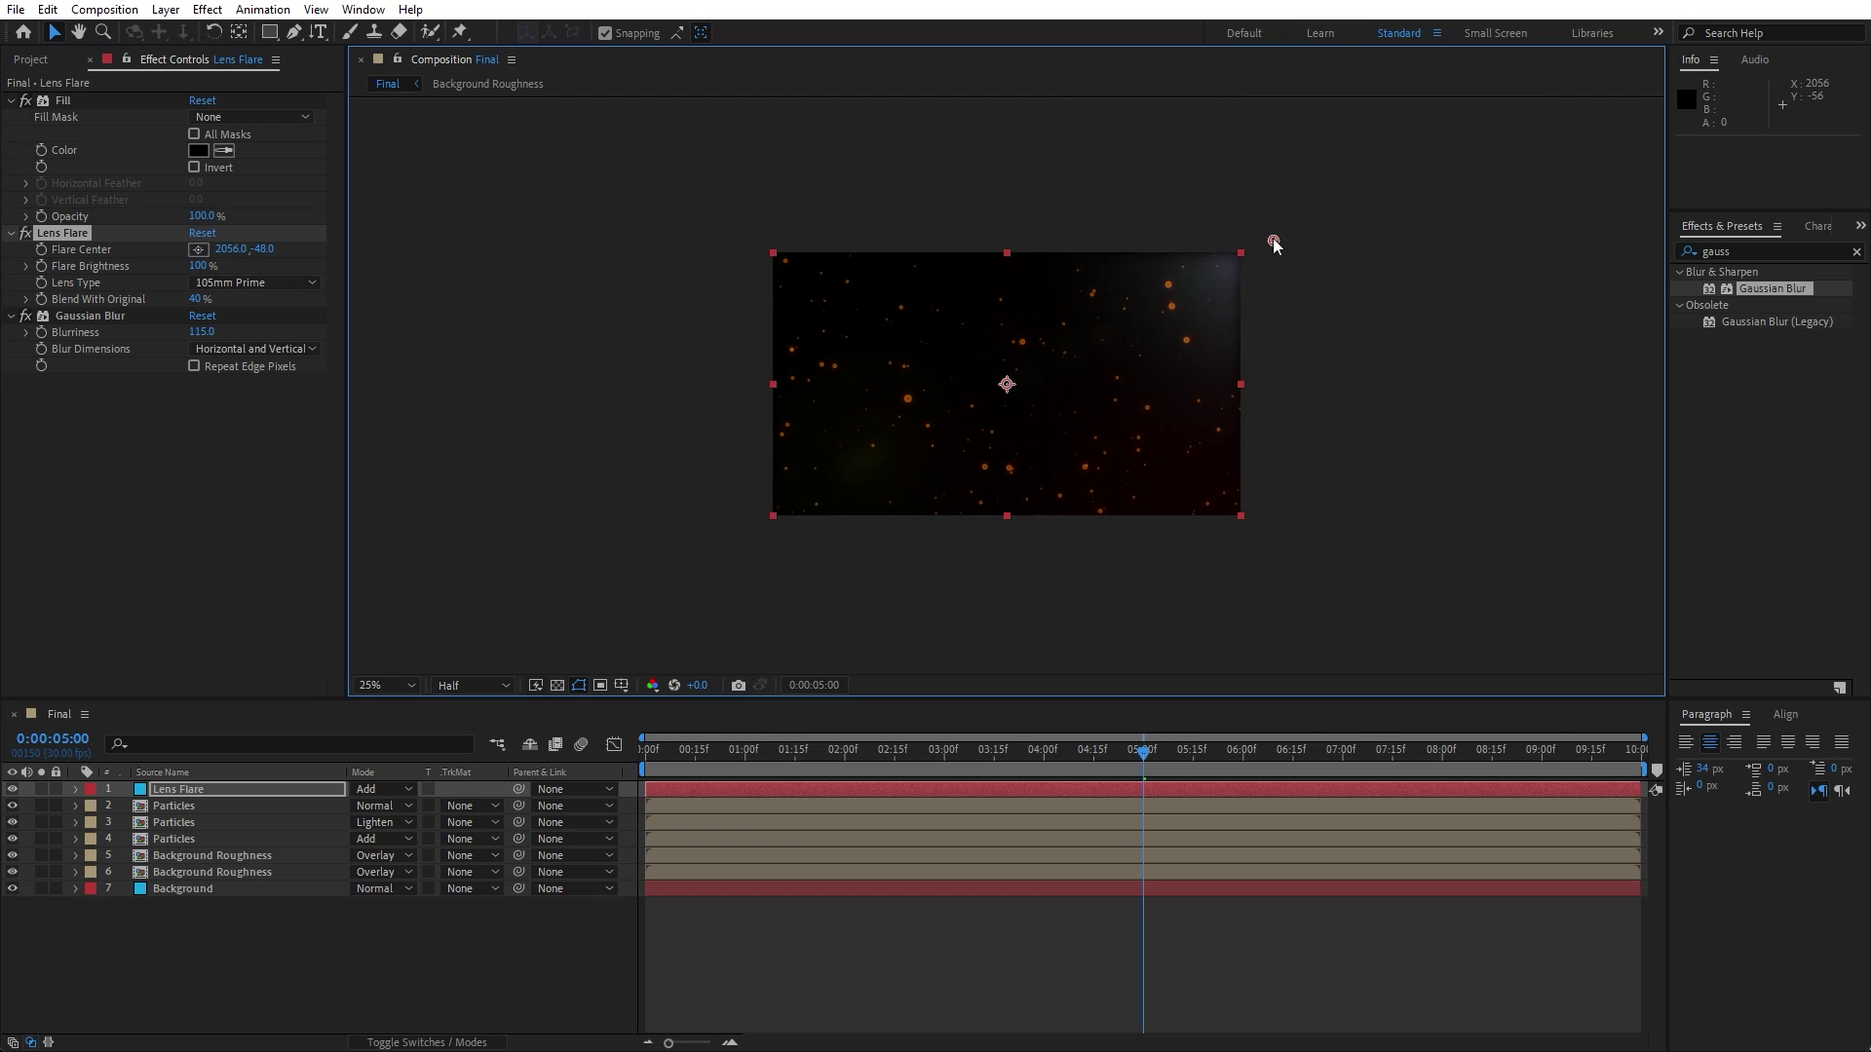
{"action": "left_click_drag", "start_coordinate": [1274, 239], "coordinate": [1273, 231]}
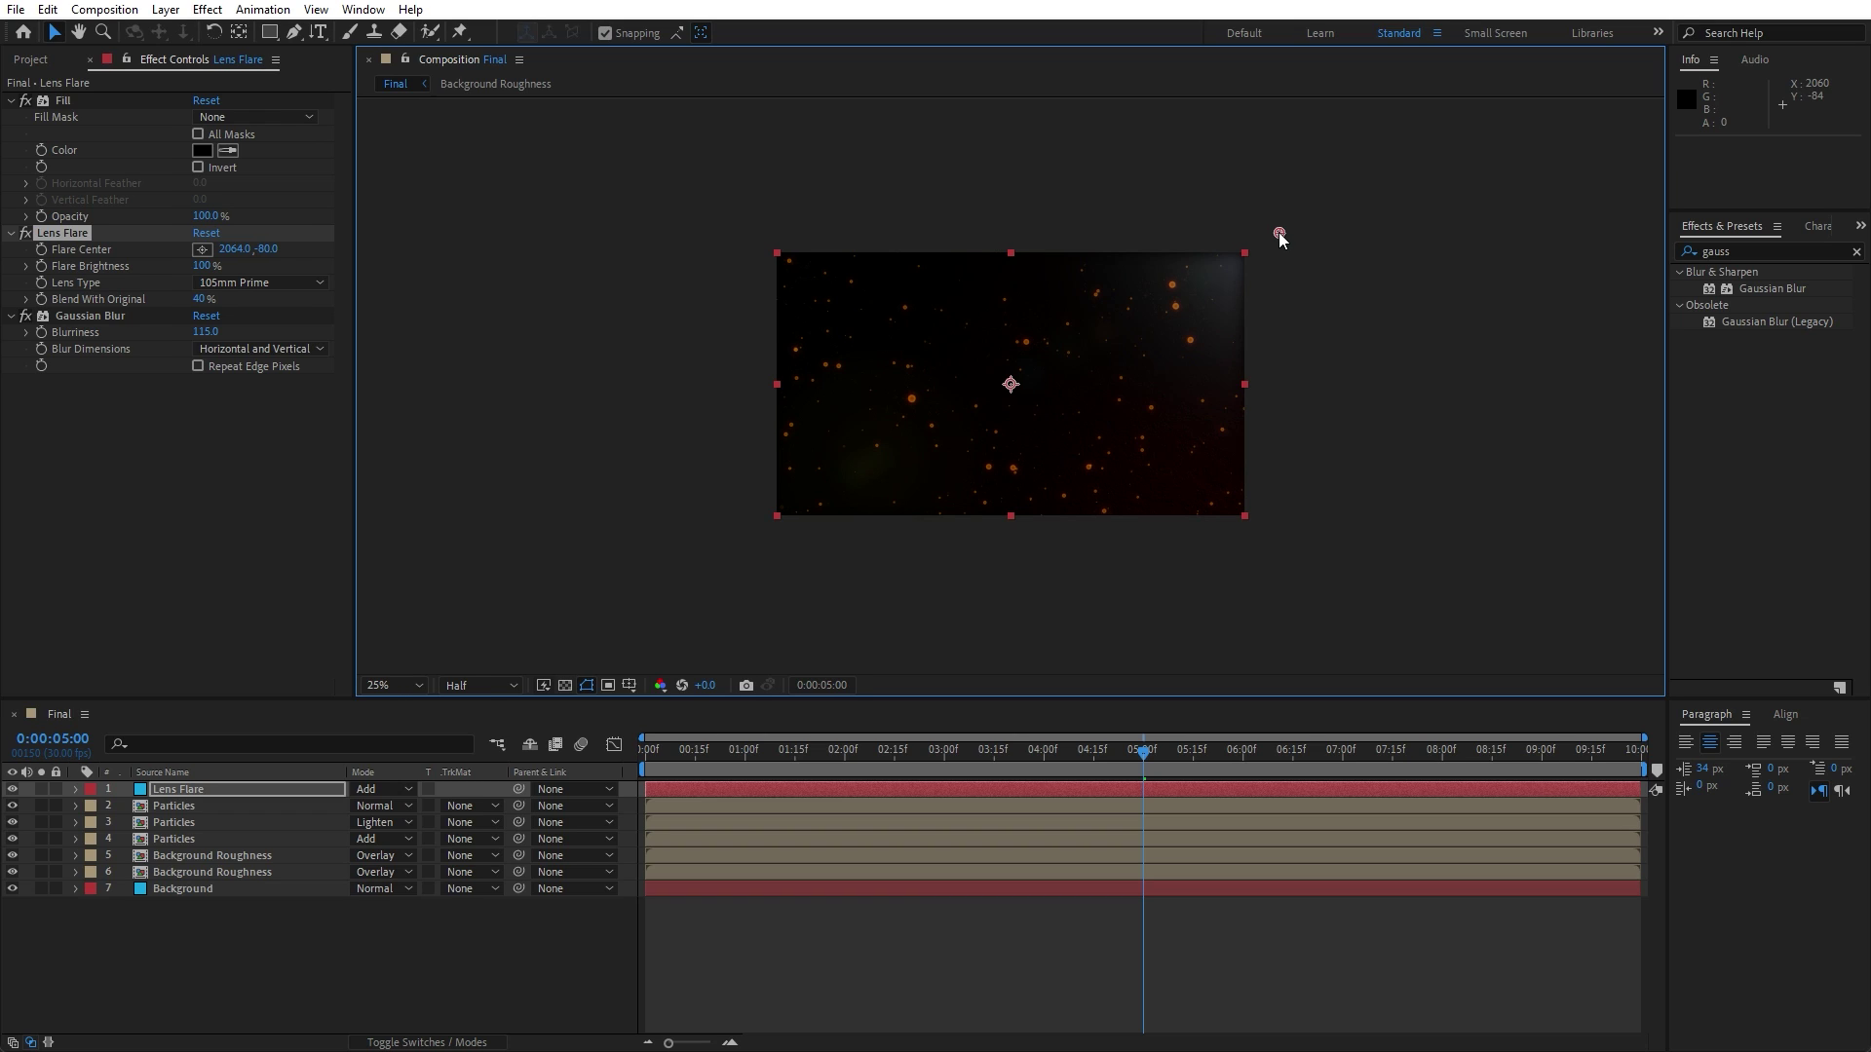
- Set the Lens Flare layer's Scale to 102% and collapse its properties
{"action": "left_click", "coordinate": [191, 791]}
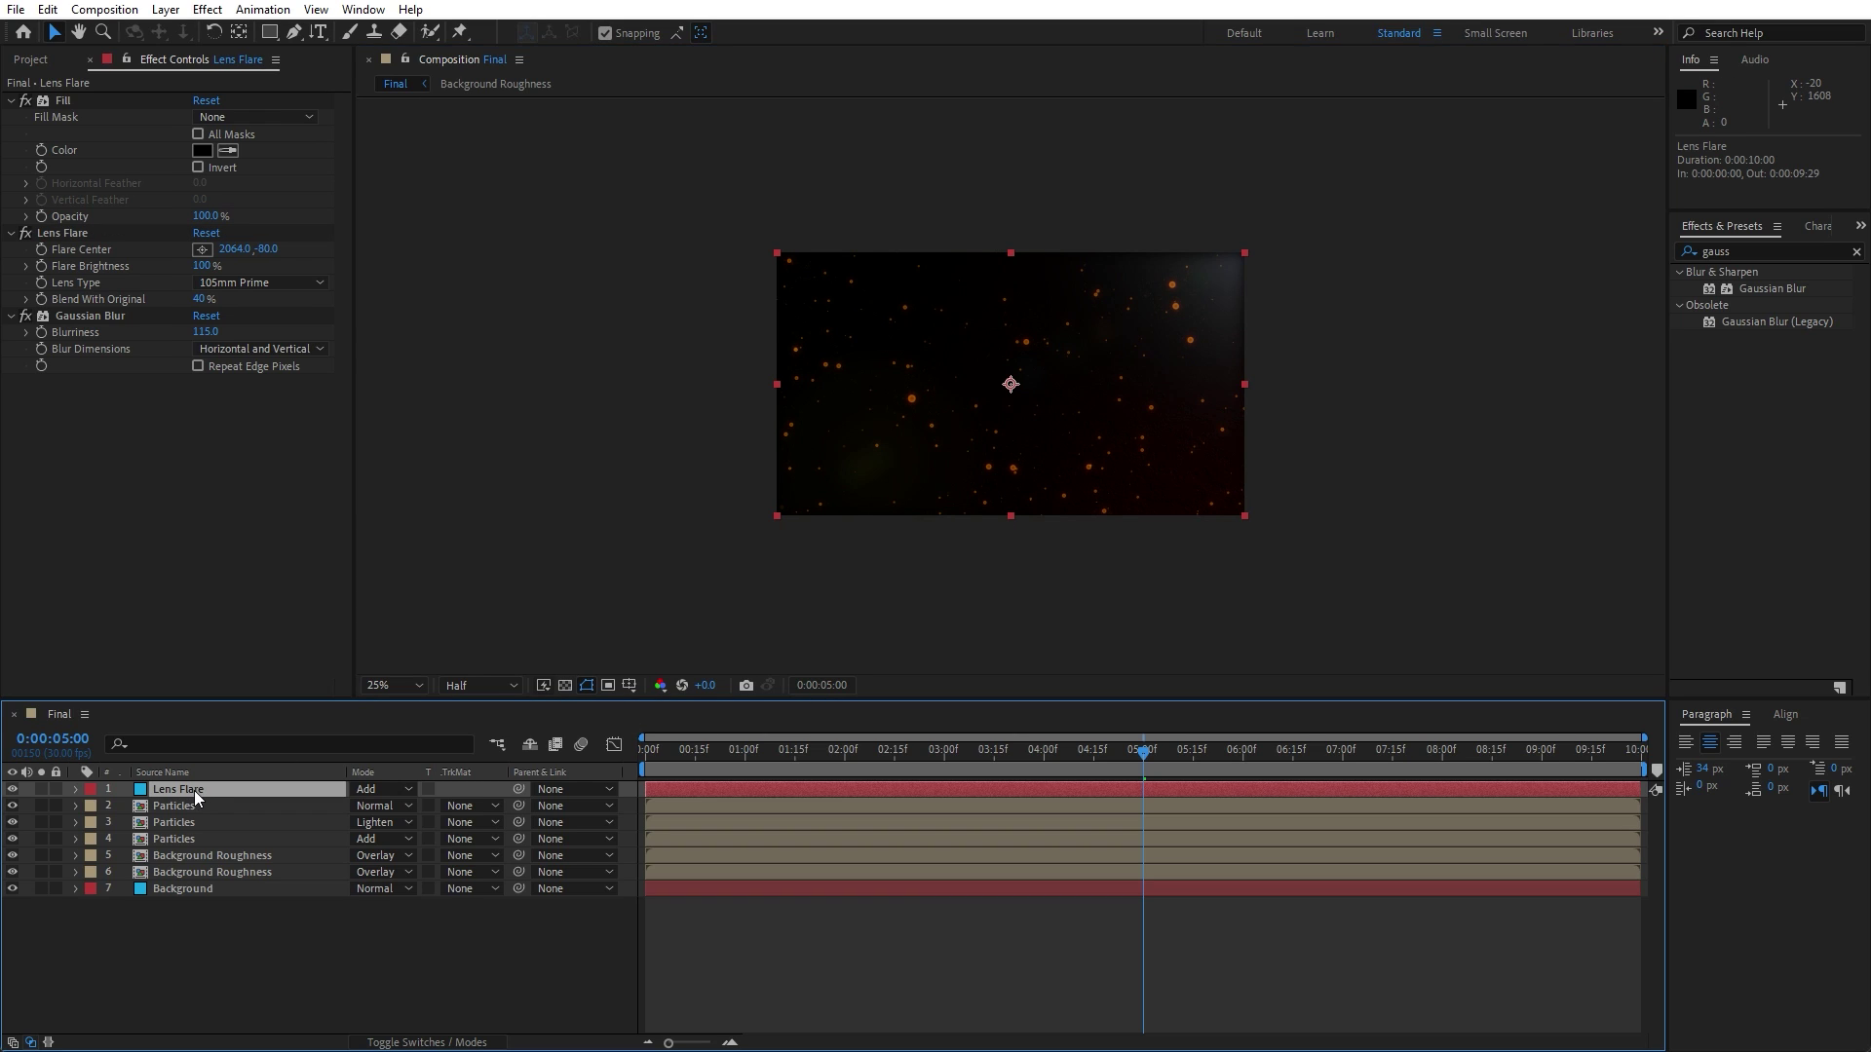
{"action": "key", "text": "s"}
{"action": "left_click", "coordinate": [380, 806]}
{"action": "type", "text": "1"}
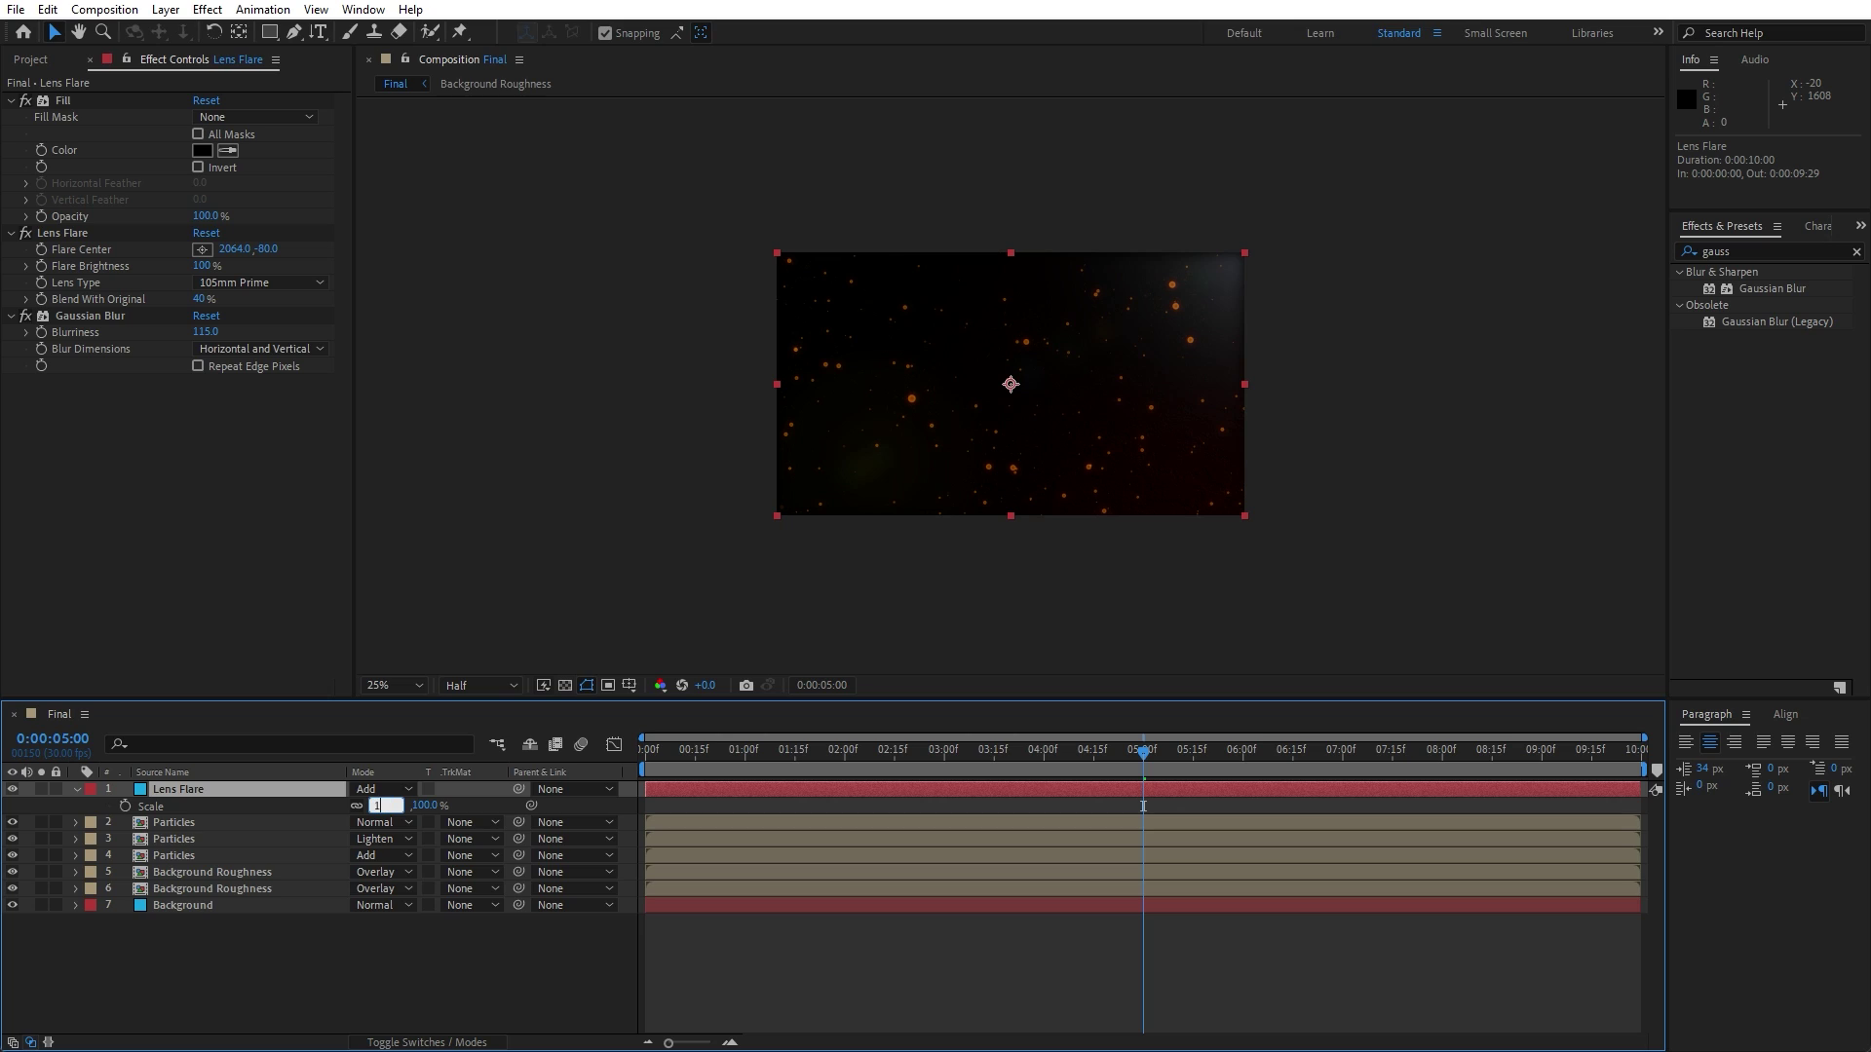
{"action": "type", "text": "02"}
{"action": "left_click", "coordinate": [372, 955]}
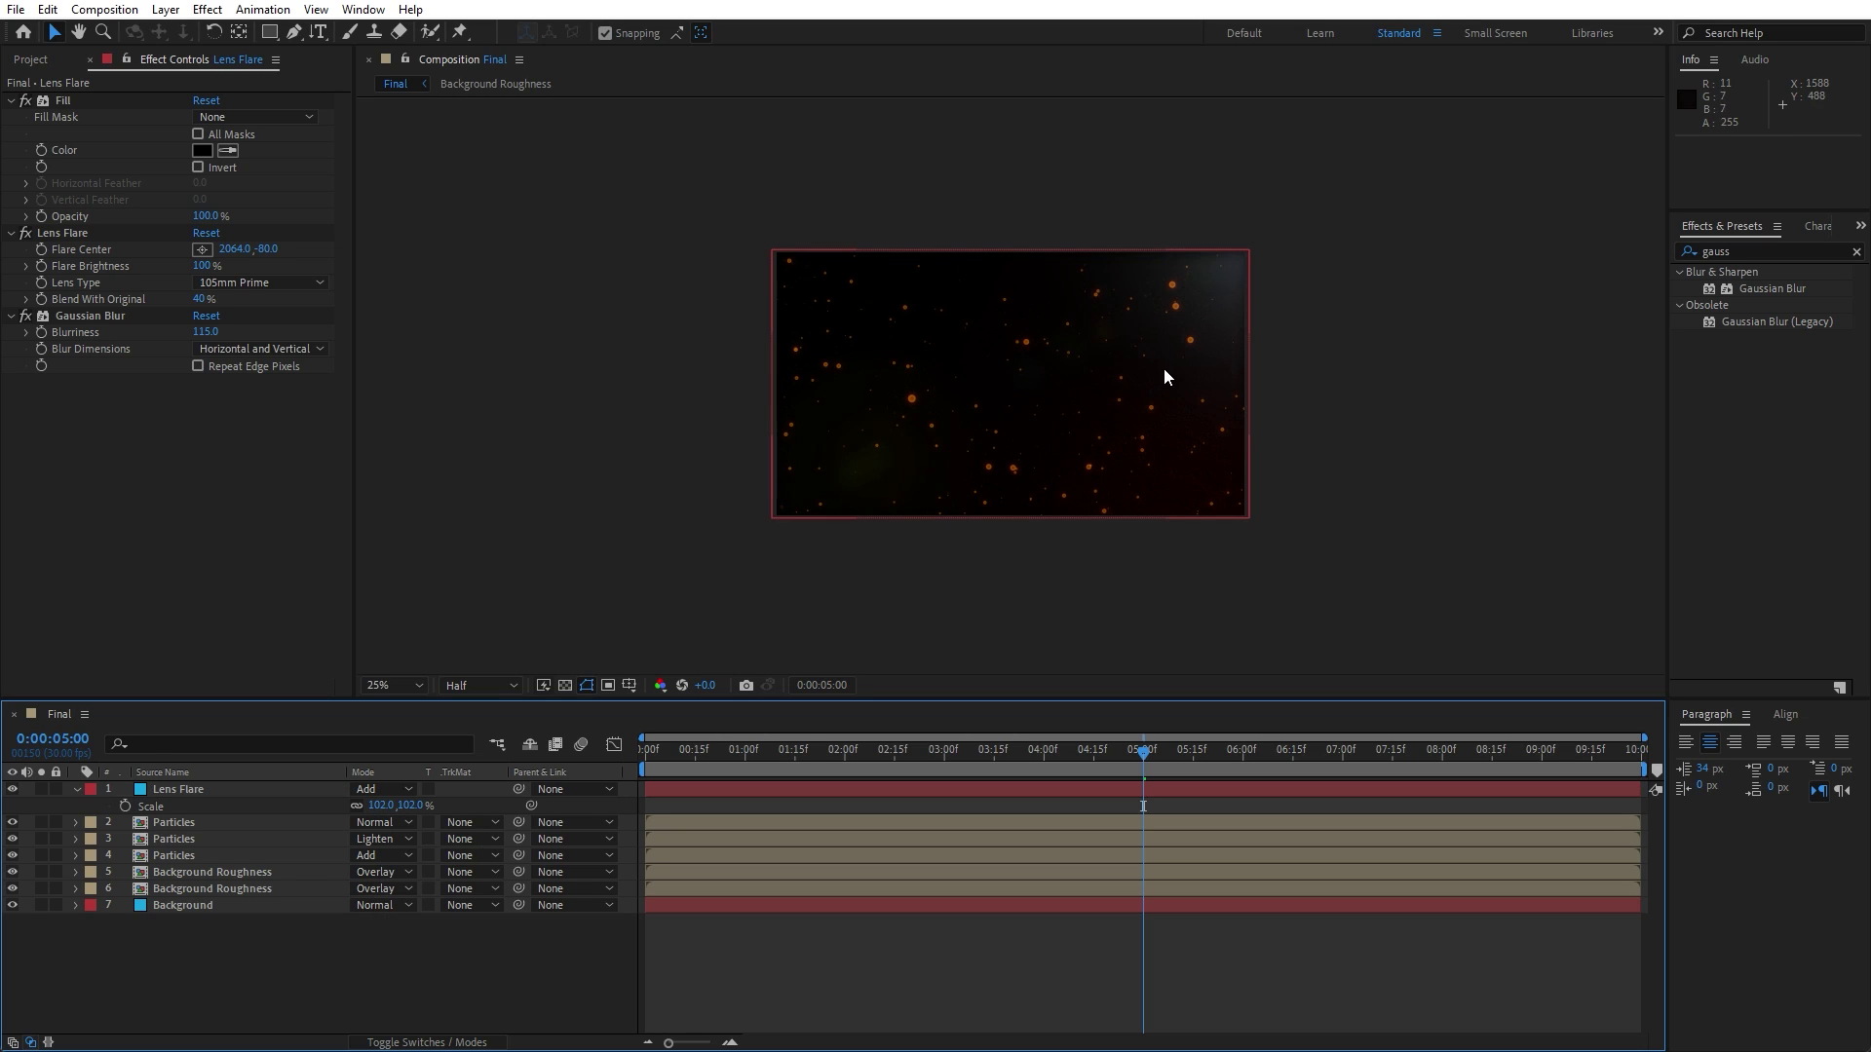
{"action": "left_click", "coordinate": [76, 791]}
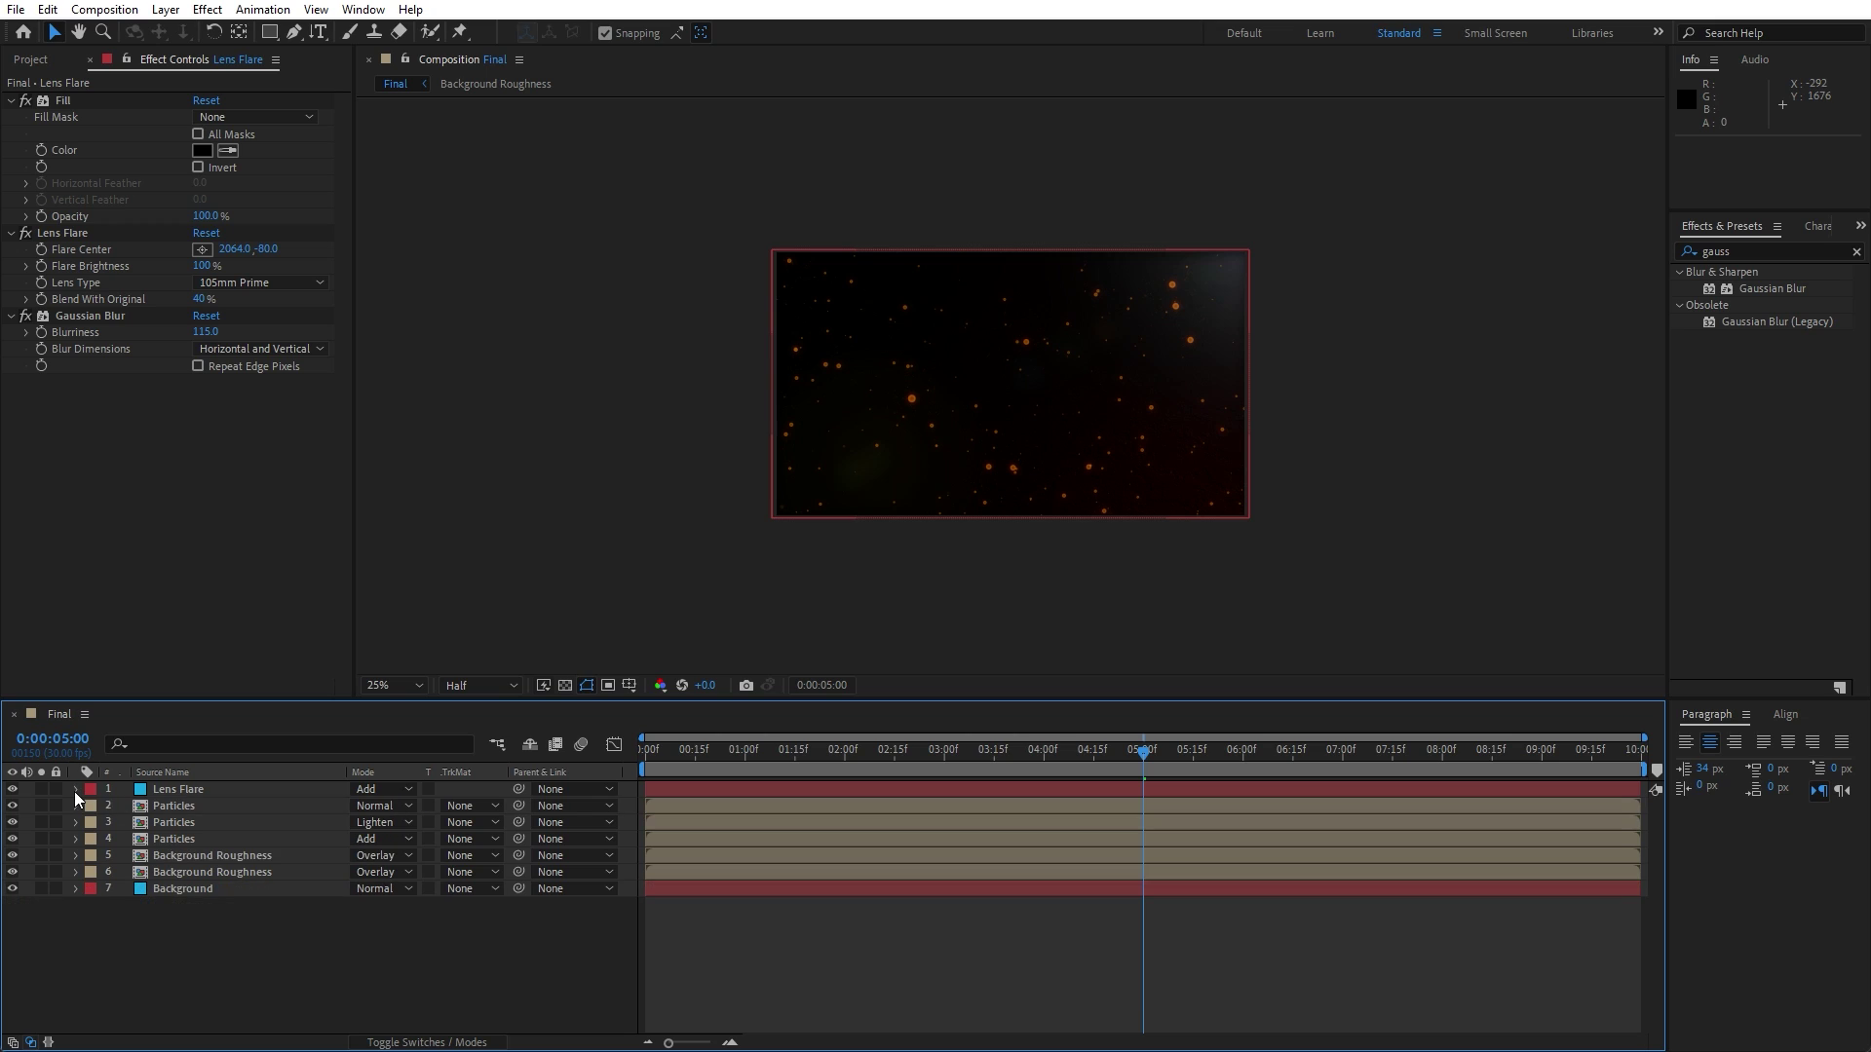
- Add a new adjustment layer to the Final composition and rename it Light Rays
{"action": "right_click", "coordinate": [280, 954]}
{"action": "mouse_move", "coordinate": [377, 710]}
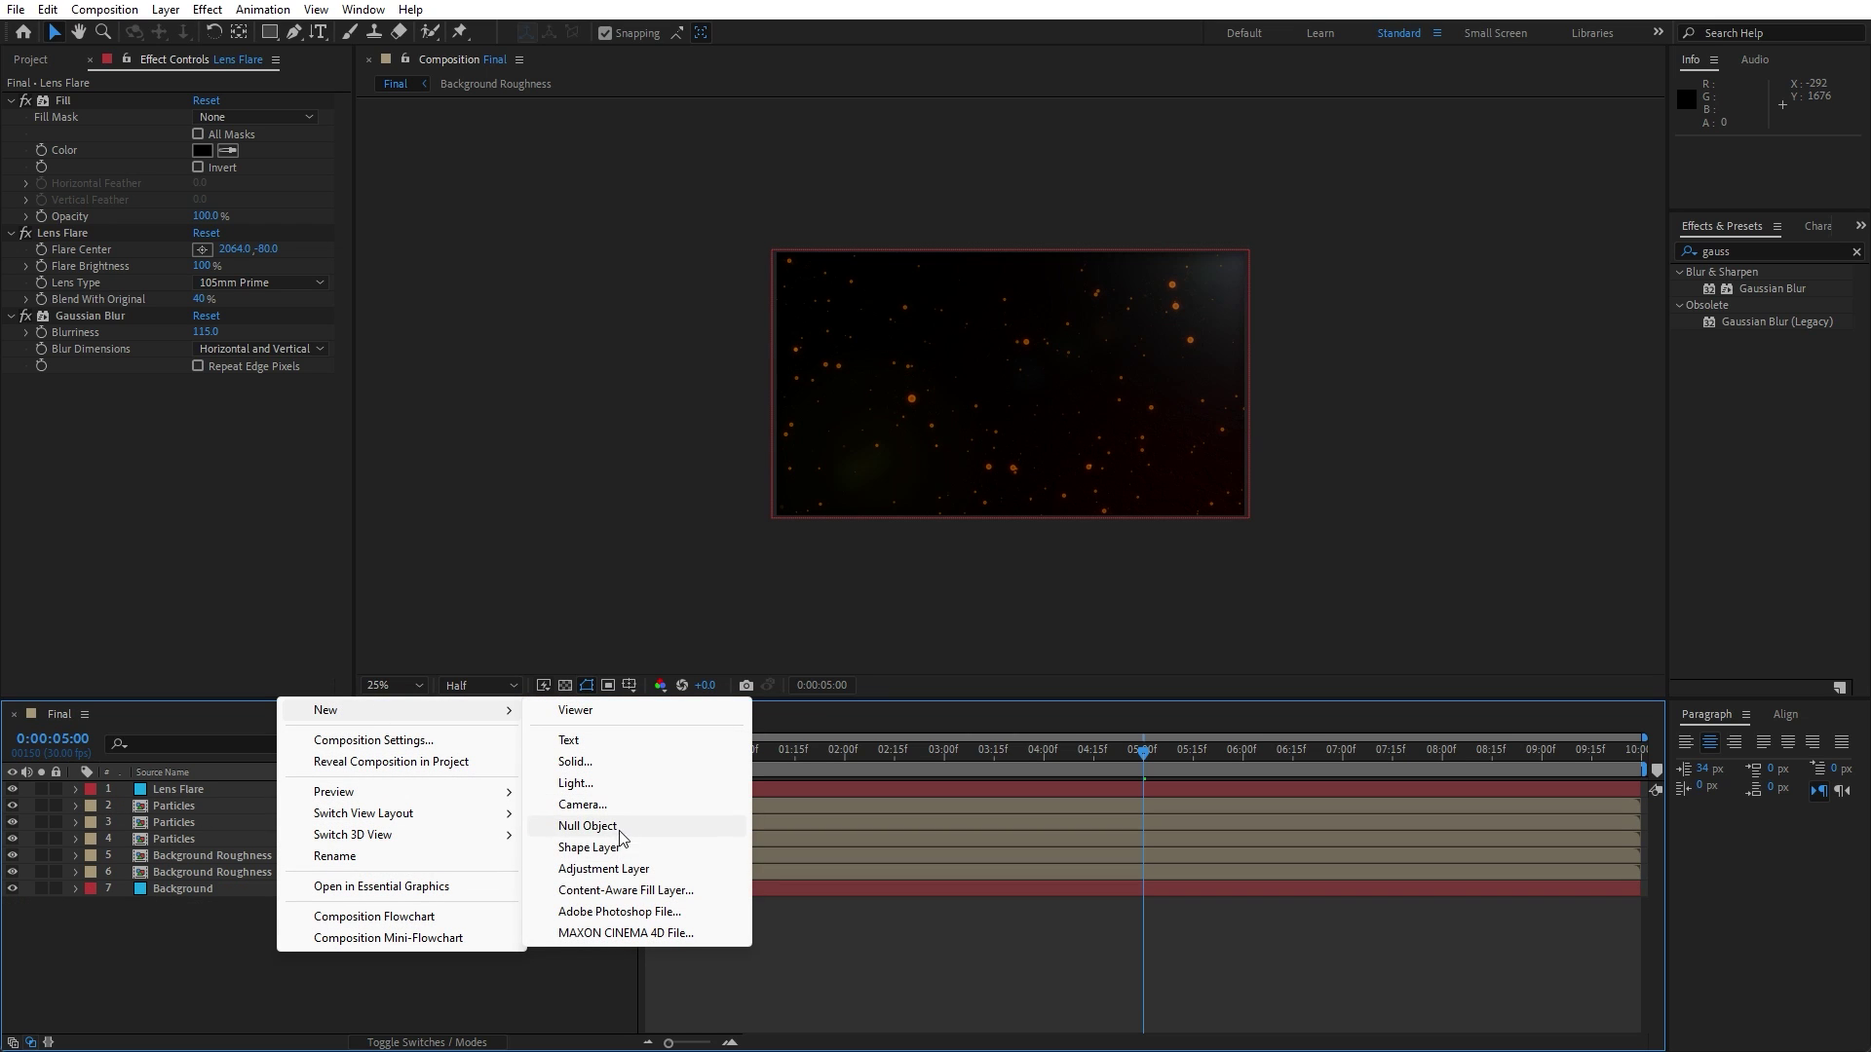
{"action": "left_click", "coordinate": [629, 869]}
{"action": "key", "text": "Return"}
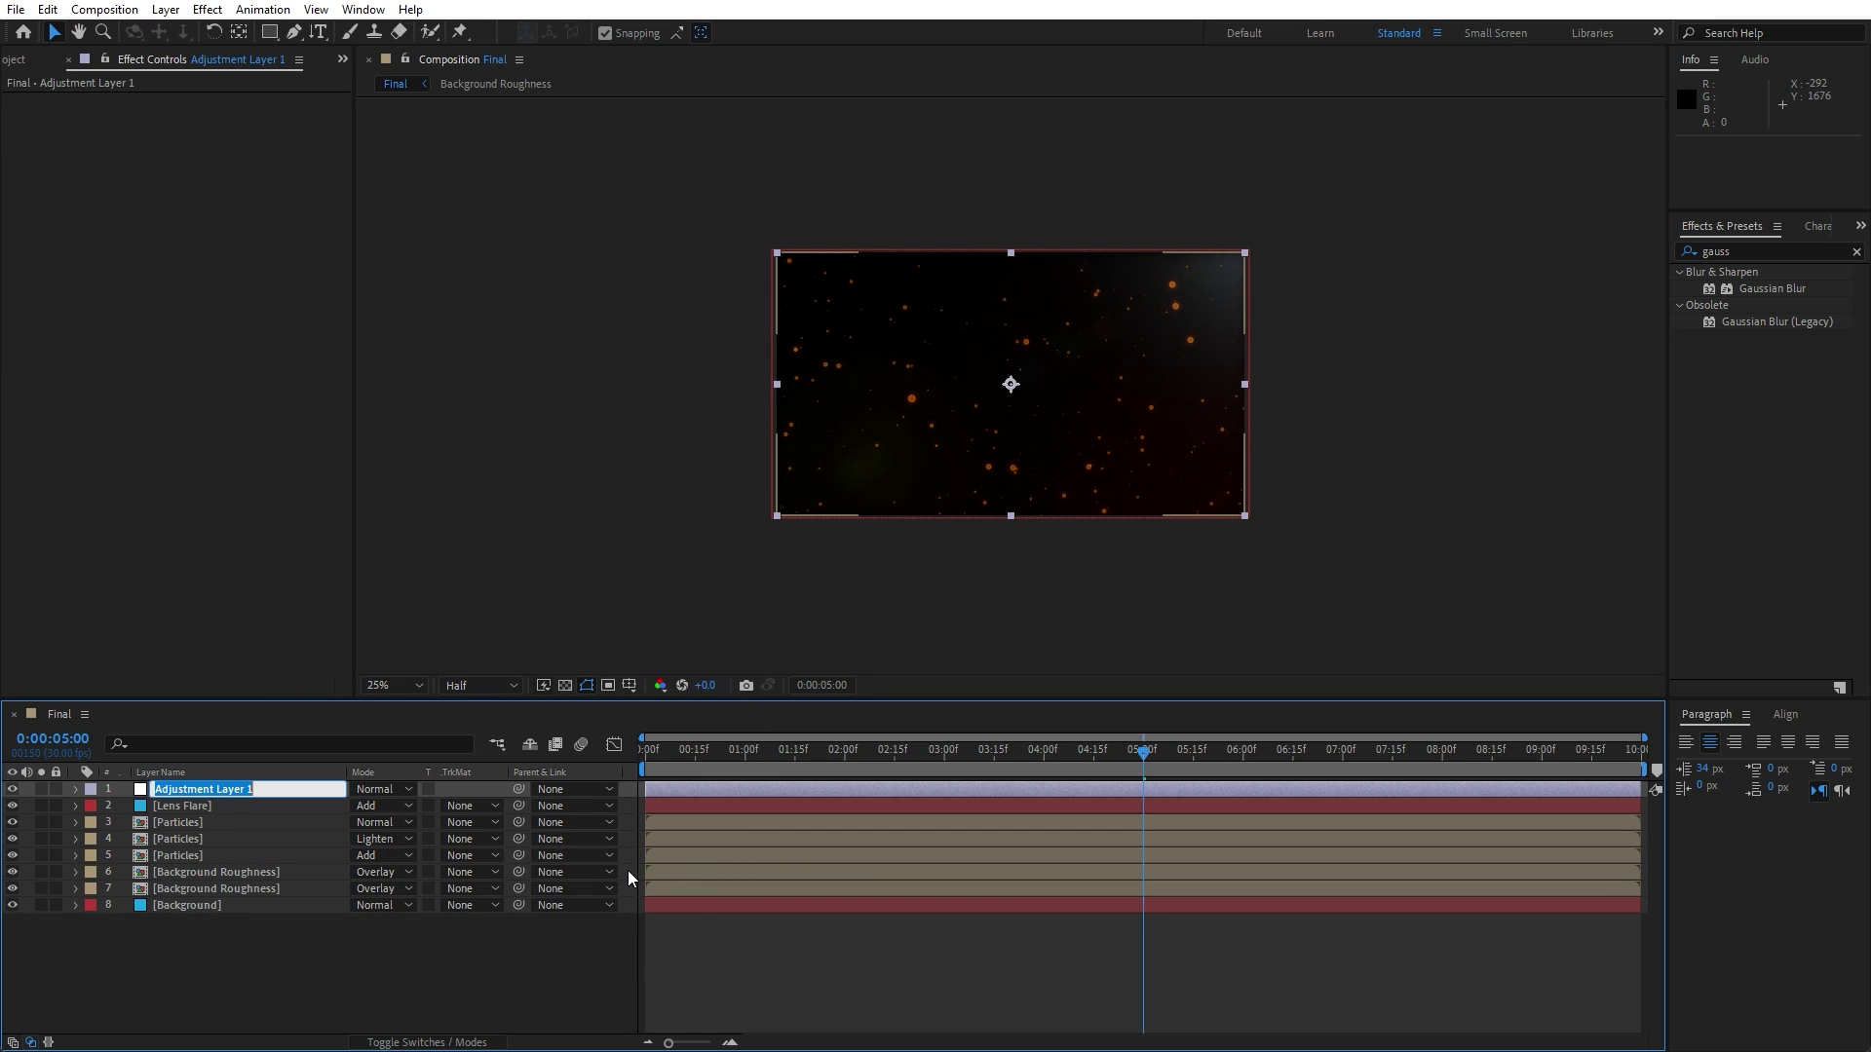
{"action": "type", "text": "Light Rays"}
{"action": "key", "text": "Return"}
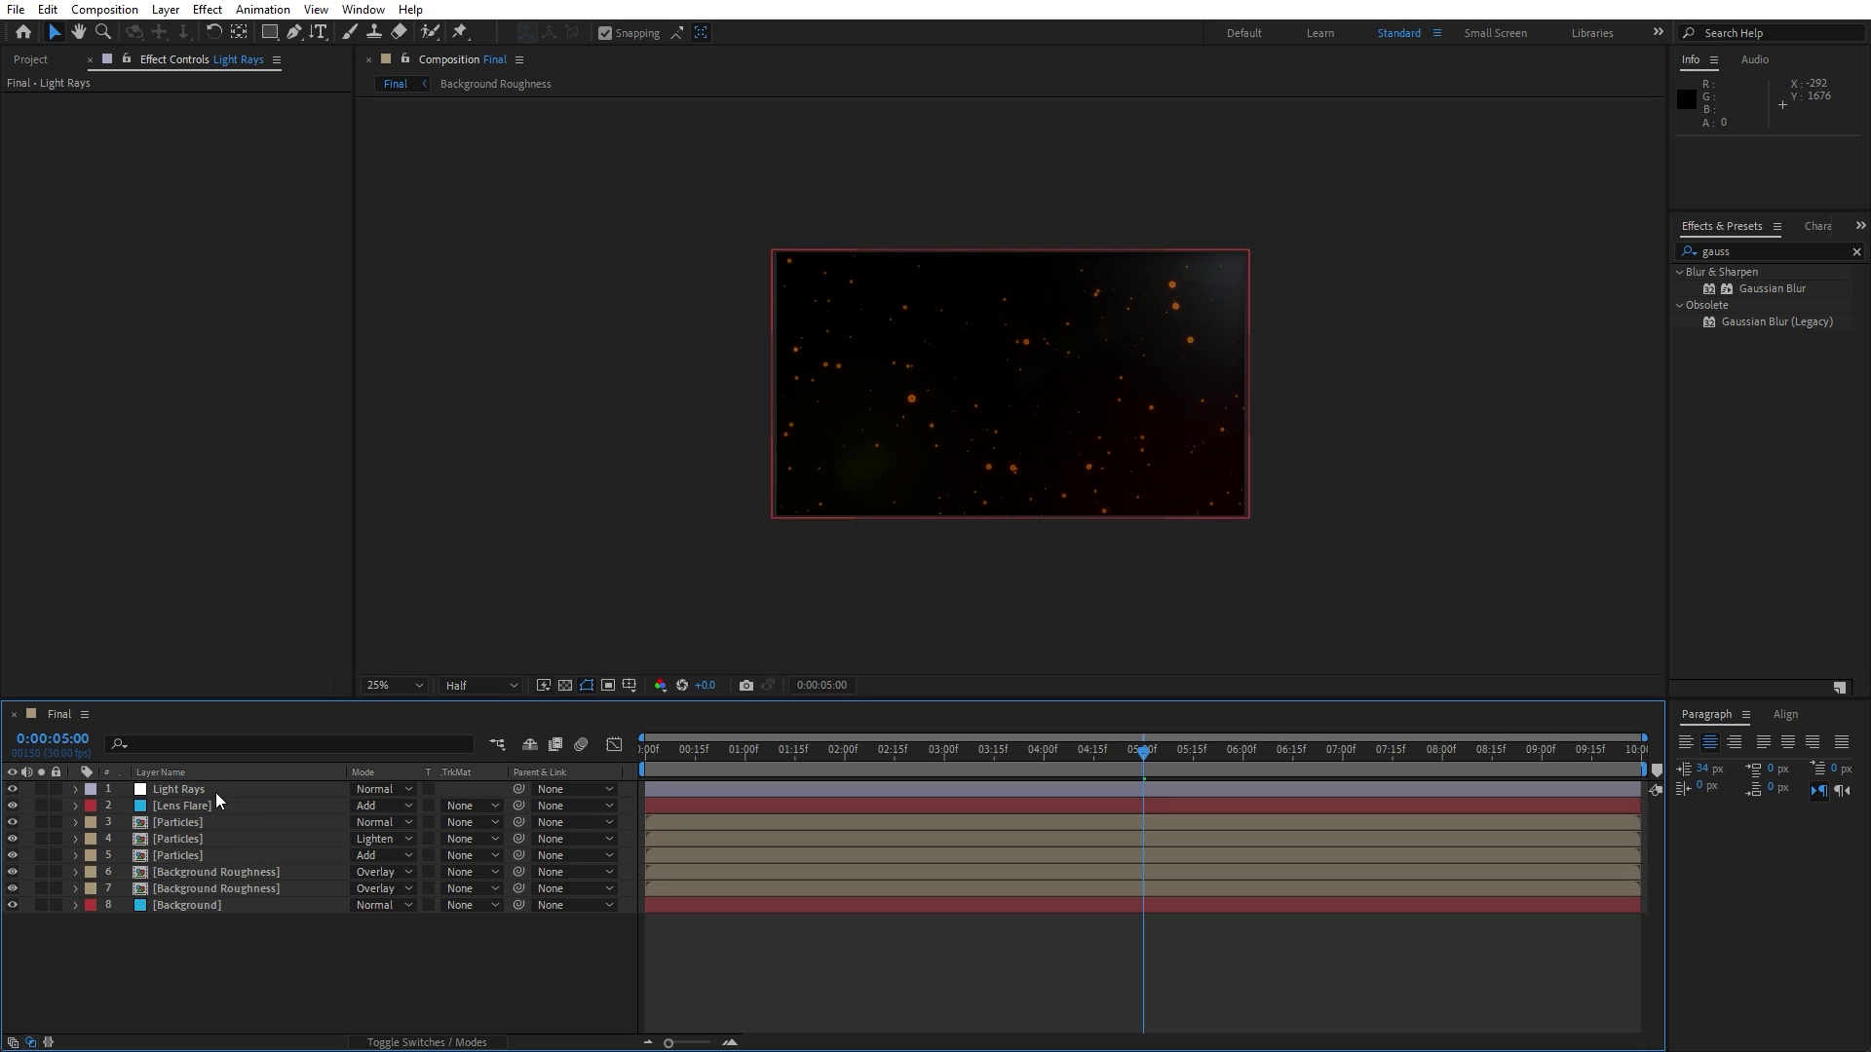
- Find the CC Light Rays effect and apply it to the Light Rays adjustment layer
{"action": "left_click", "coordinate": [214, 792]}
{"action": "left_click", "coordinate": [1792, 252]}
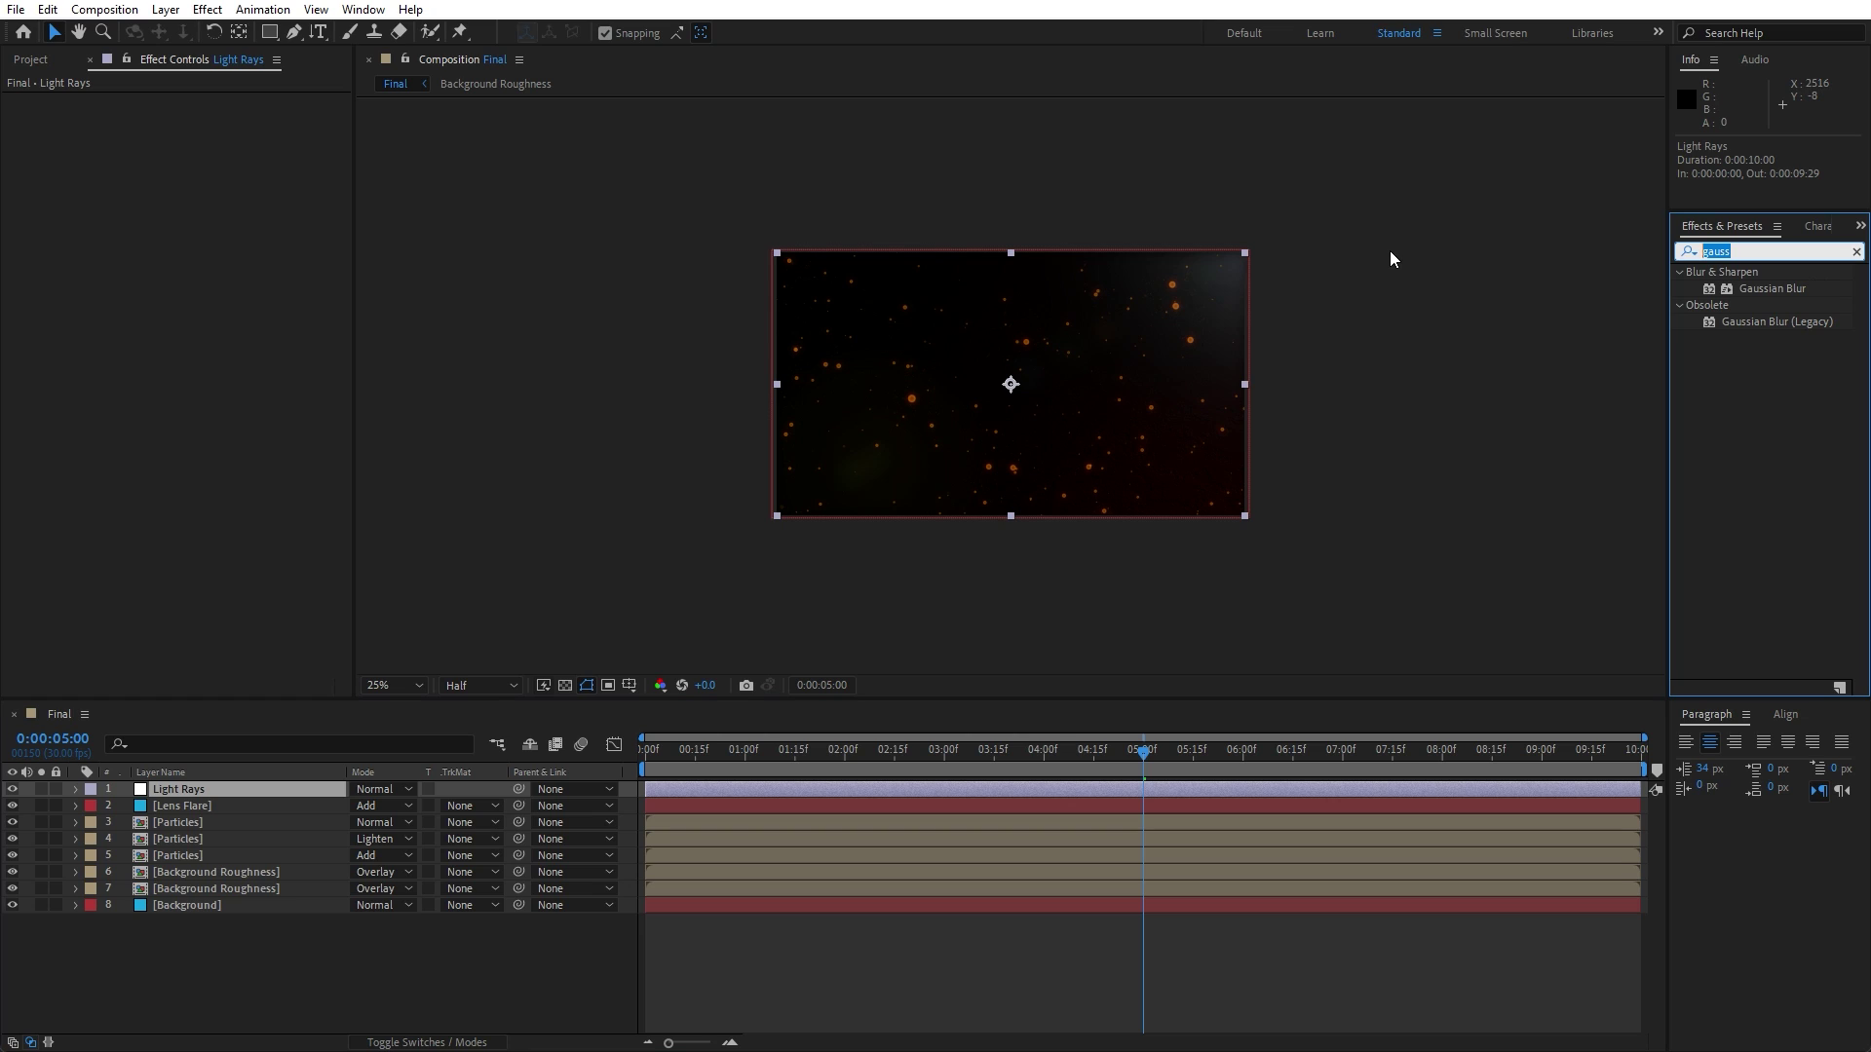
{"action": "type", "text": "light rays"}
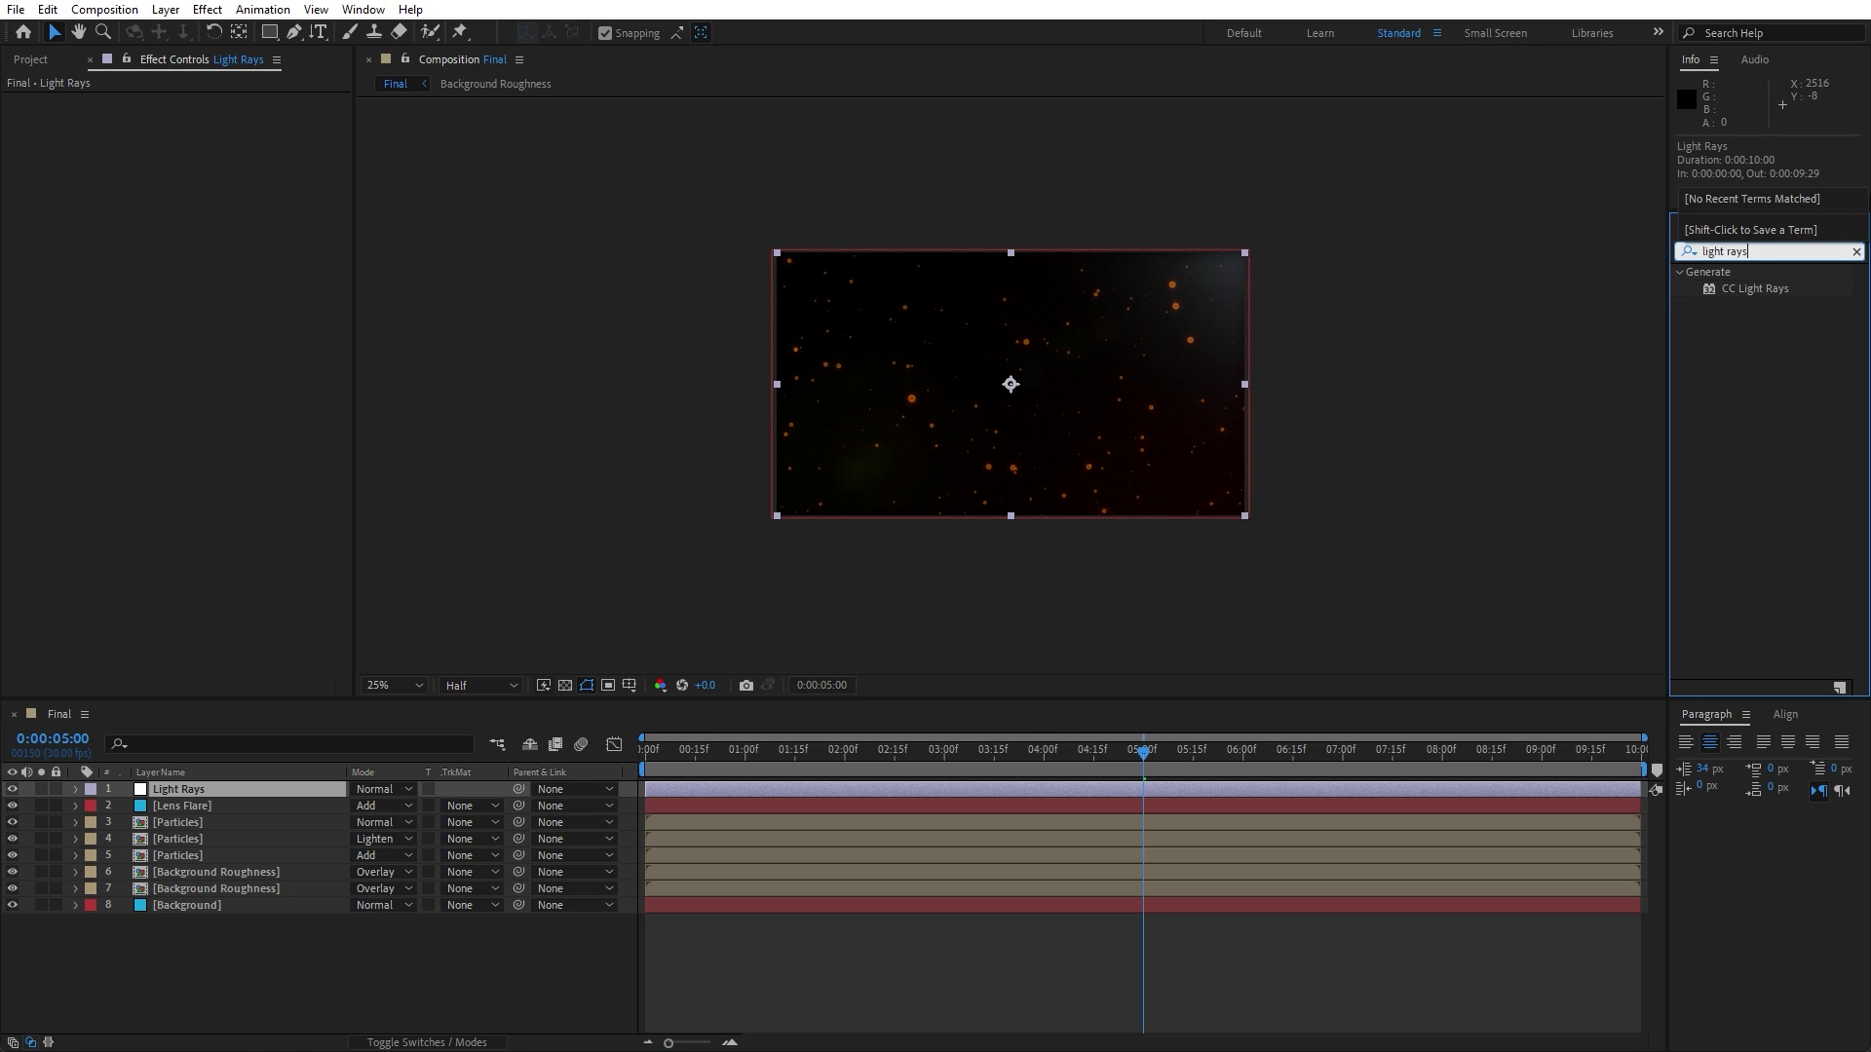
{"action": "left_click_drag", "start_coordinate": [1754, 289], "coordinate": [232, 786]}
{"action": "key", "text": "period"}
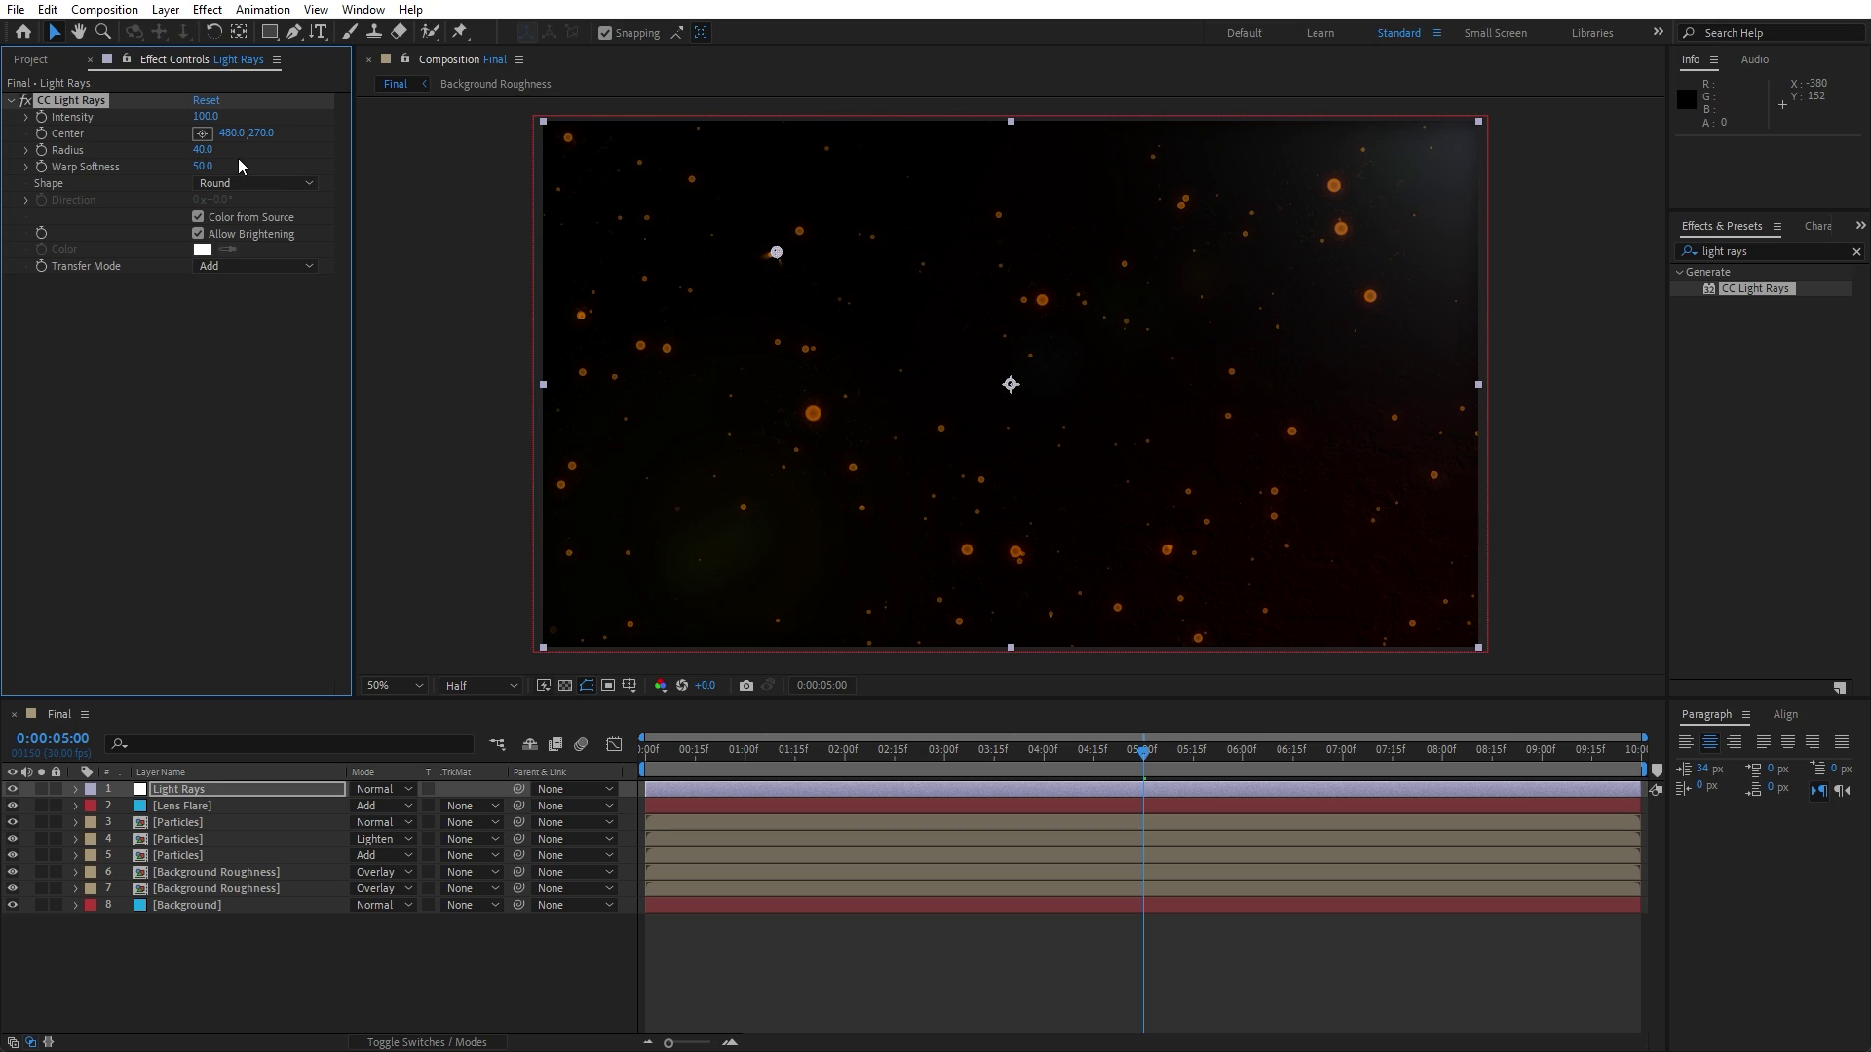
- Set the CC Light Rays Radius to 60 and Warp Softness to 400
{"action": "left_click", "coordinate": [203, 149]}
{"action": "type", "text": "60"}
{"action": "key", "text": "Tab"}
{"action": "type", "text": "4"}
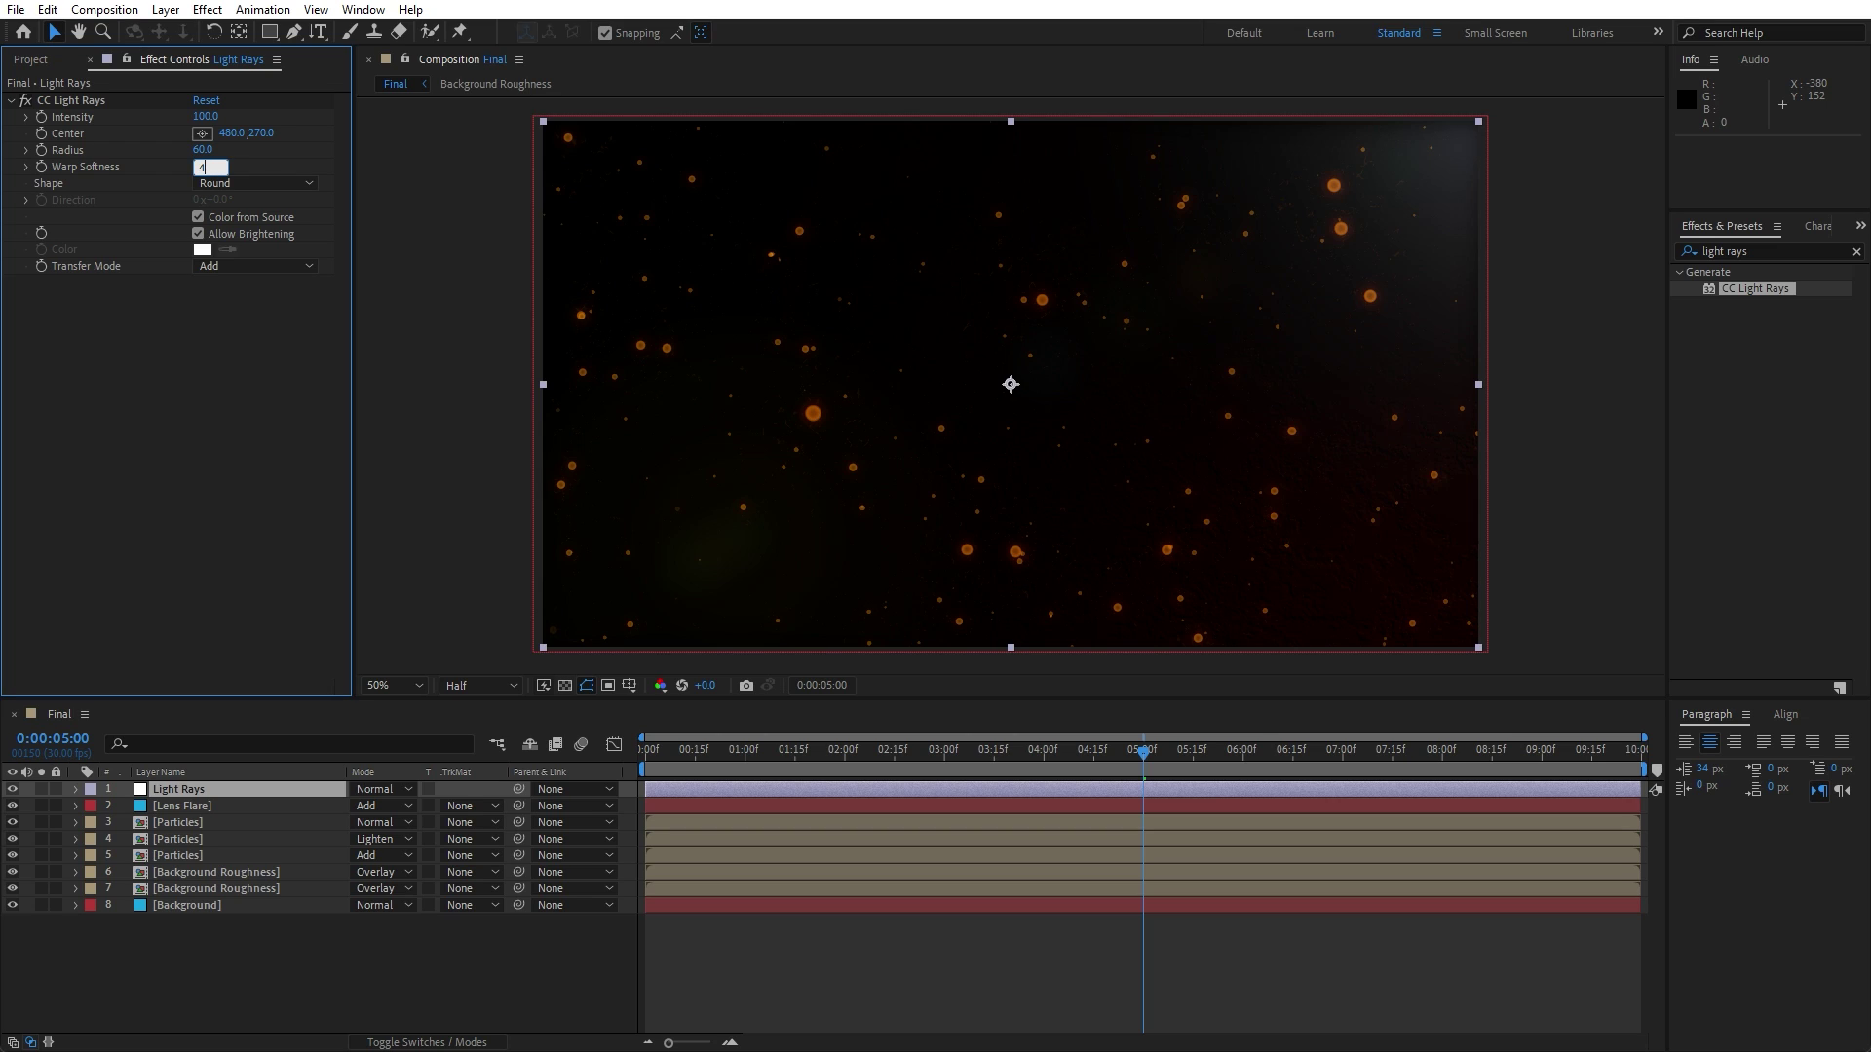
{"action": "key", "text": "Return"}
- Turn off Color from Source in CC Light Rays and set its color to dark red 930011
{"action": "left_click", "coordinate": [198, 218]}
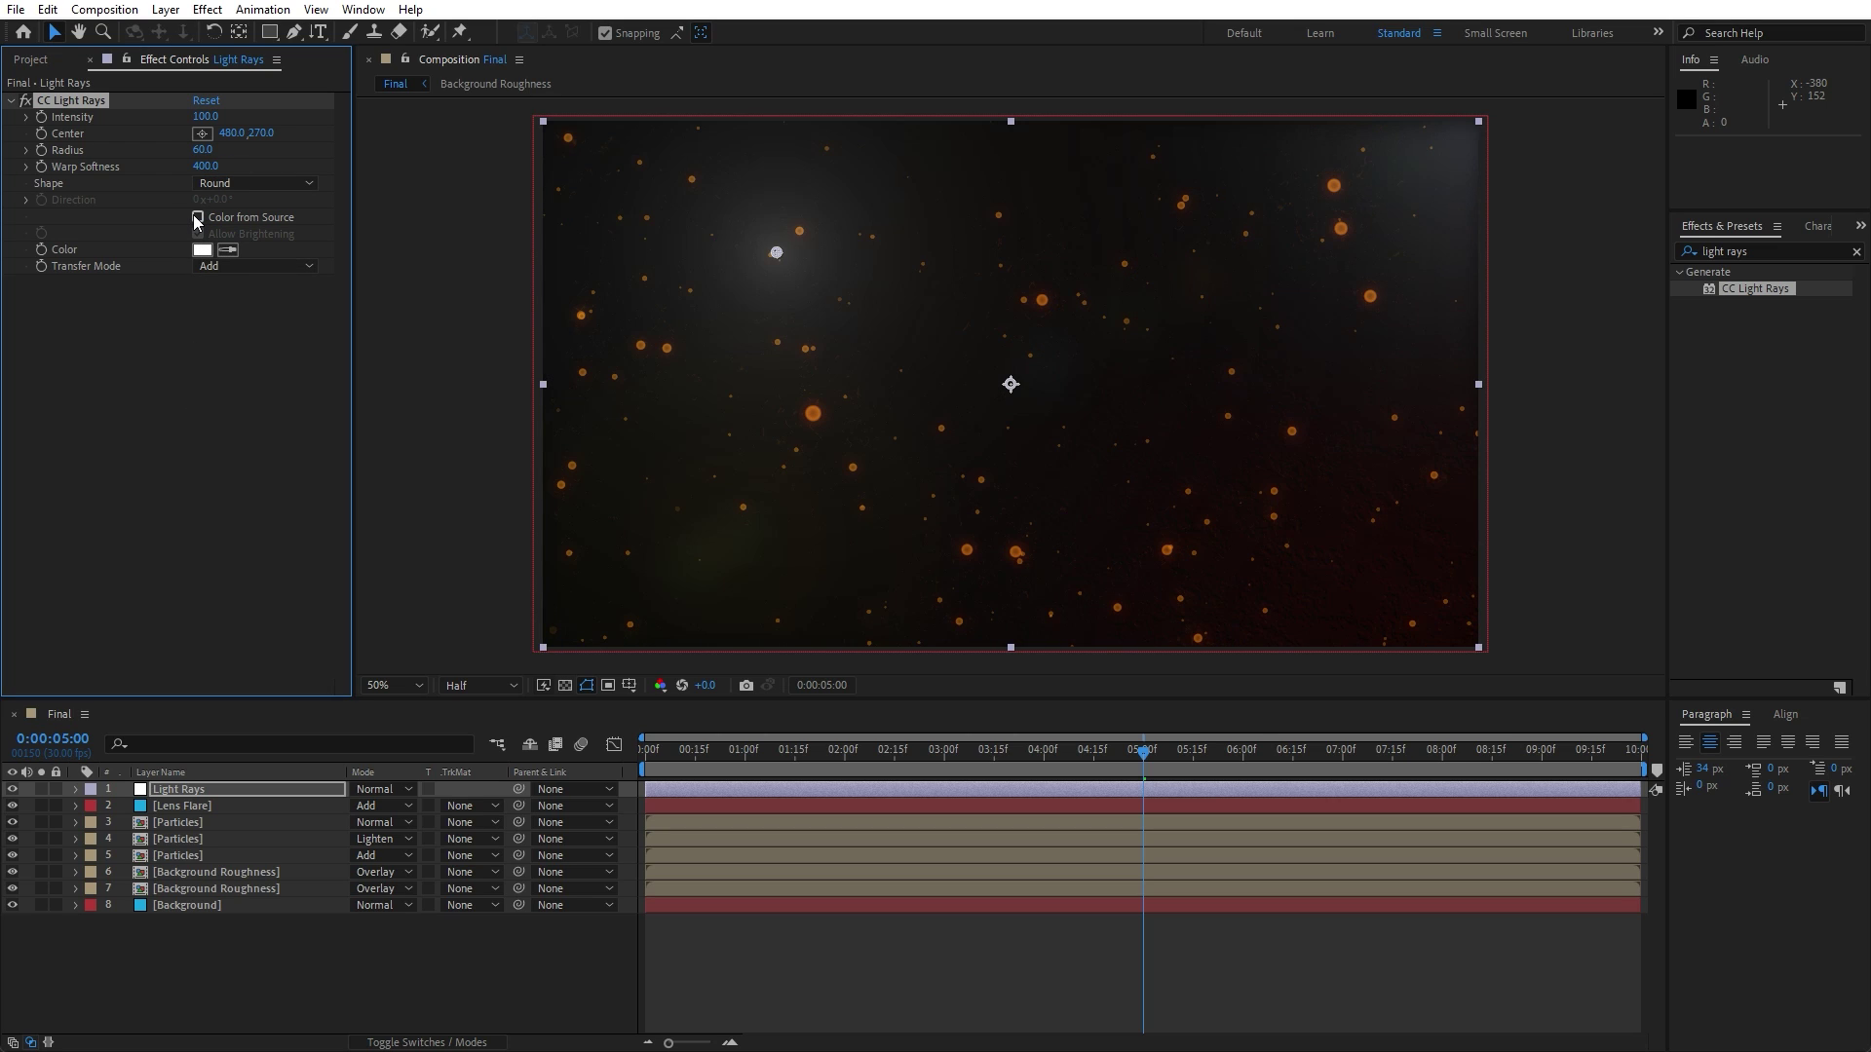
{"action": "left_click", "coordinate": [202, 250]}
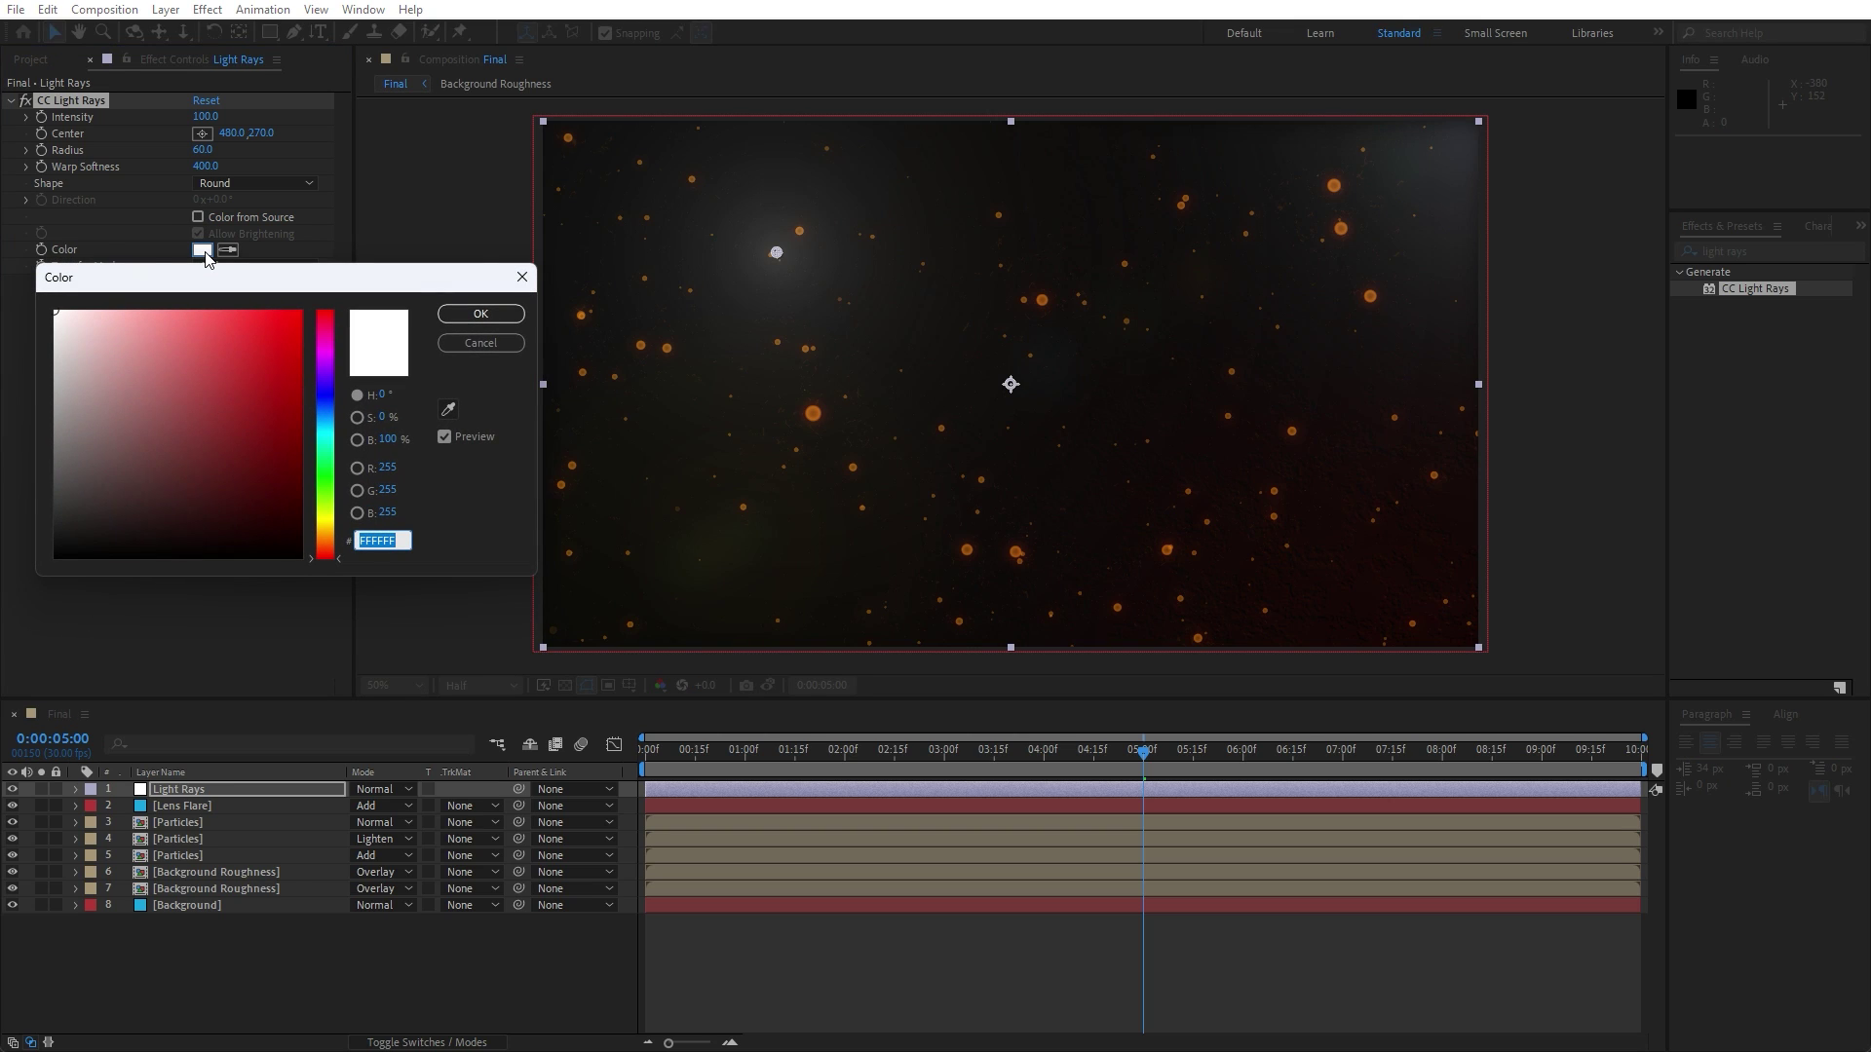
{"action": "type", "text": "930011"}
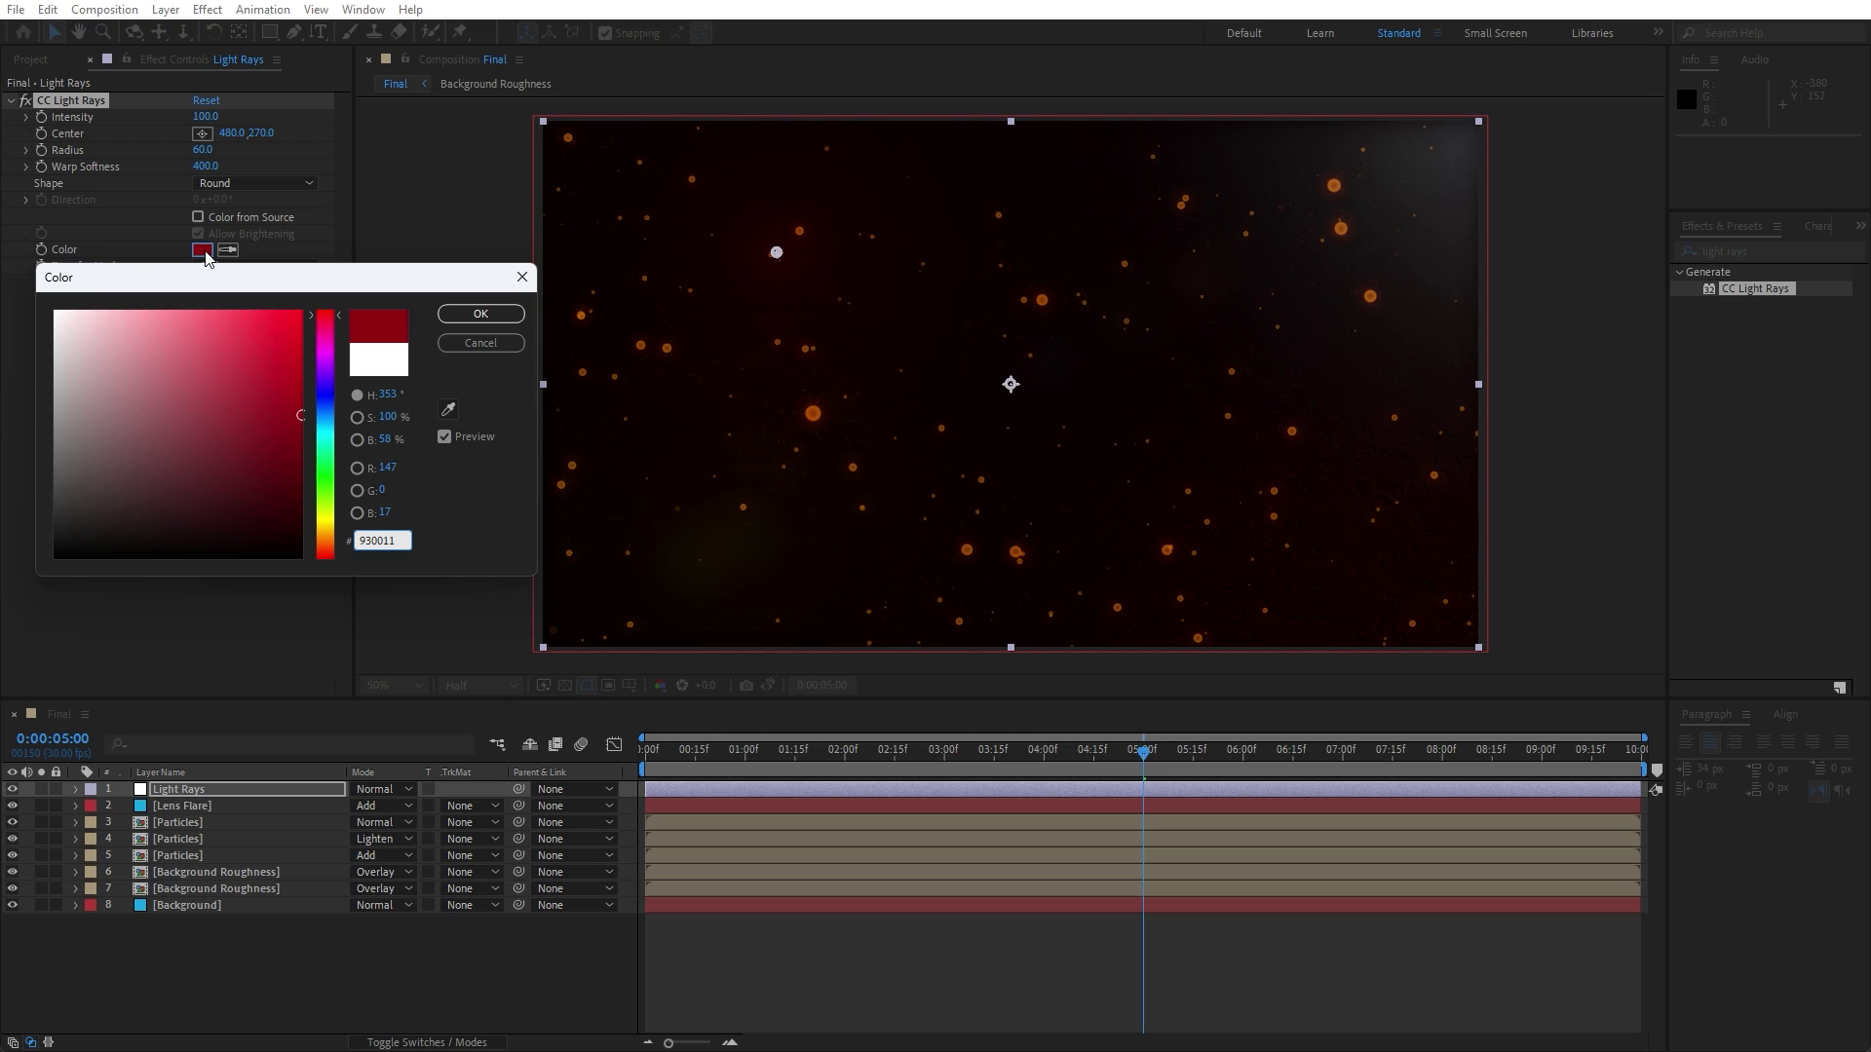
{"action": "left_click", "coordinate": [478, 314]}
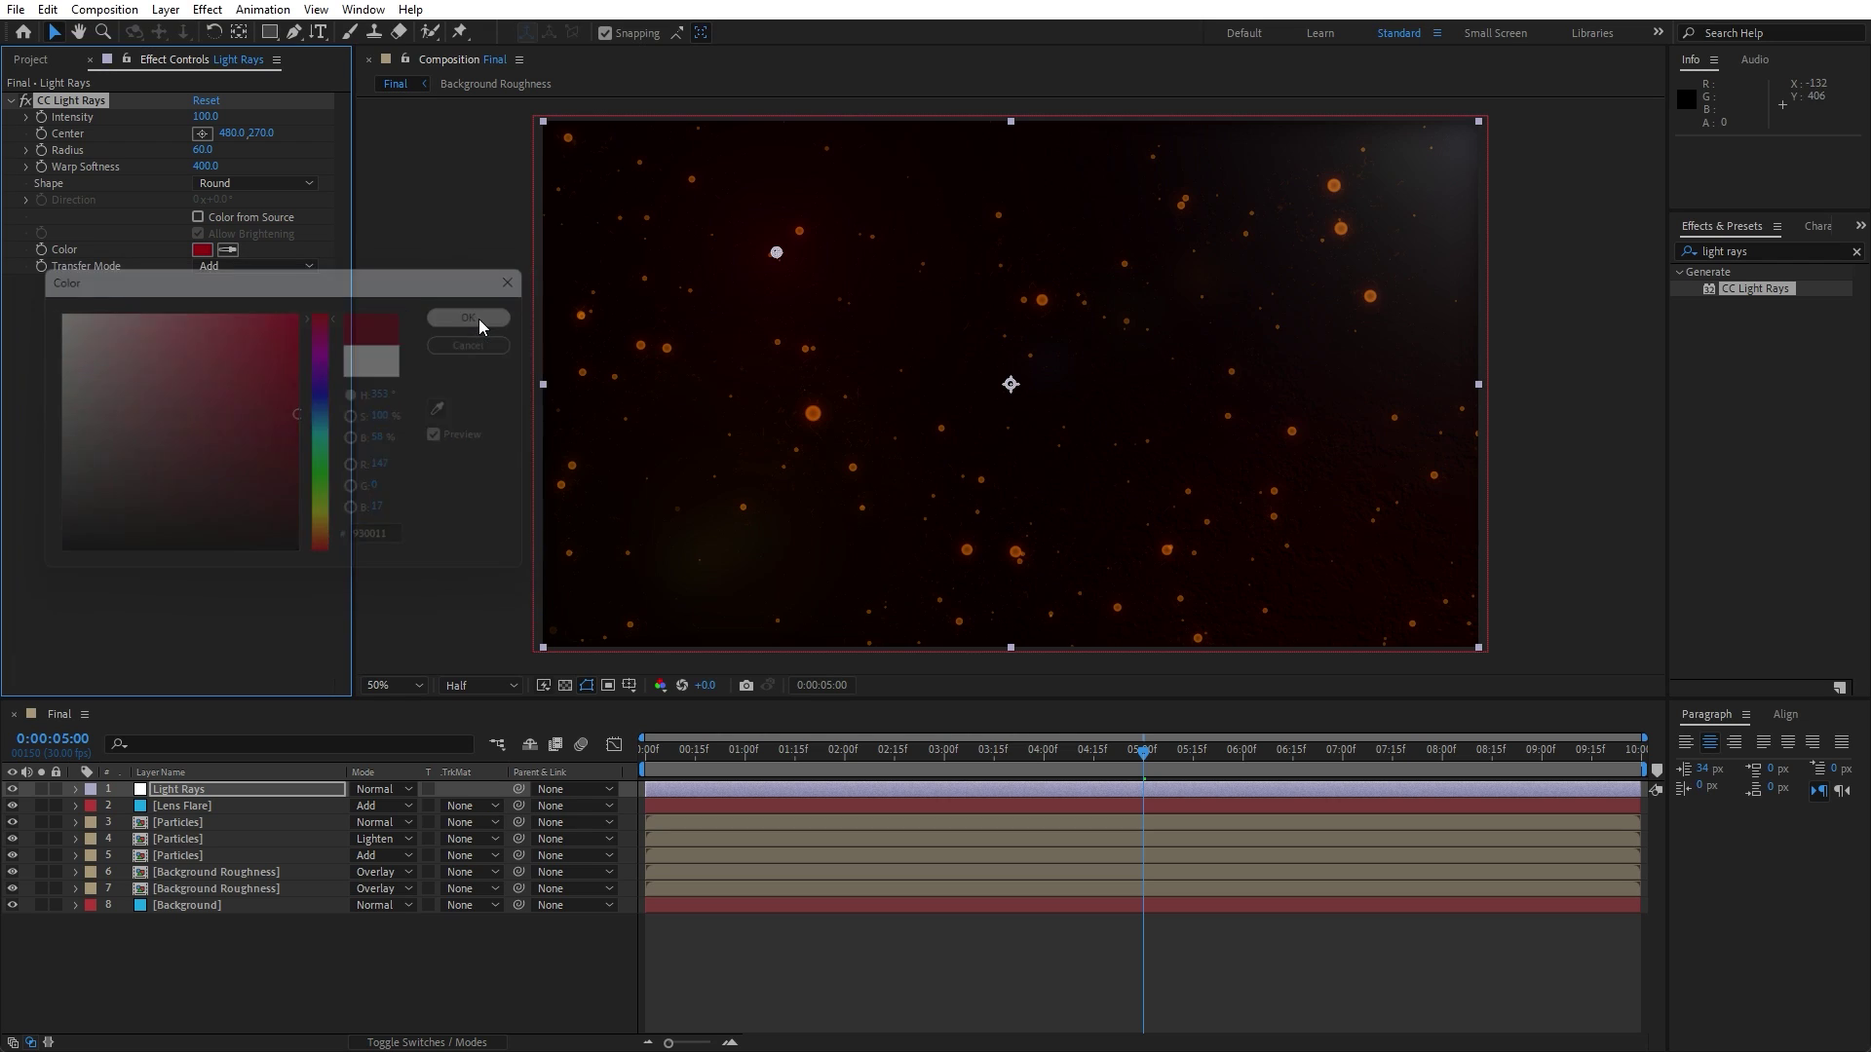
- Move the CC Light Rays center toward the frame's upper-left corner, to about 216, 176
{"action": "left_click", "coordinate": [195, 791]}
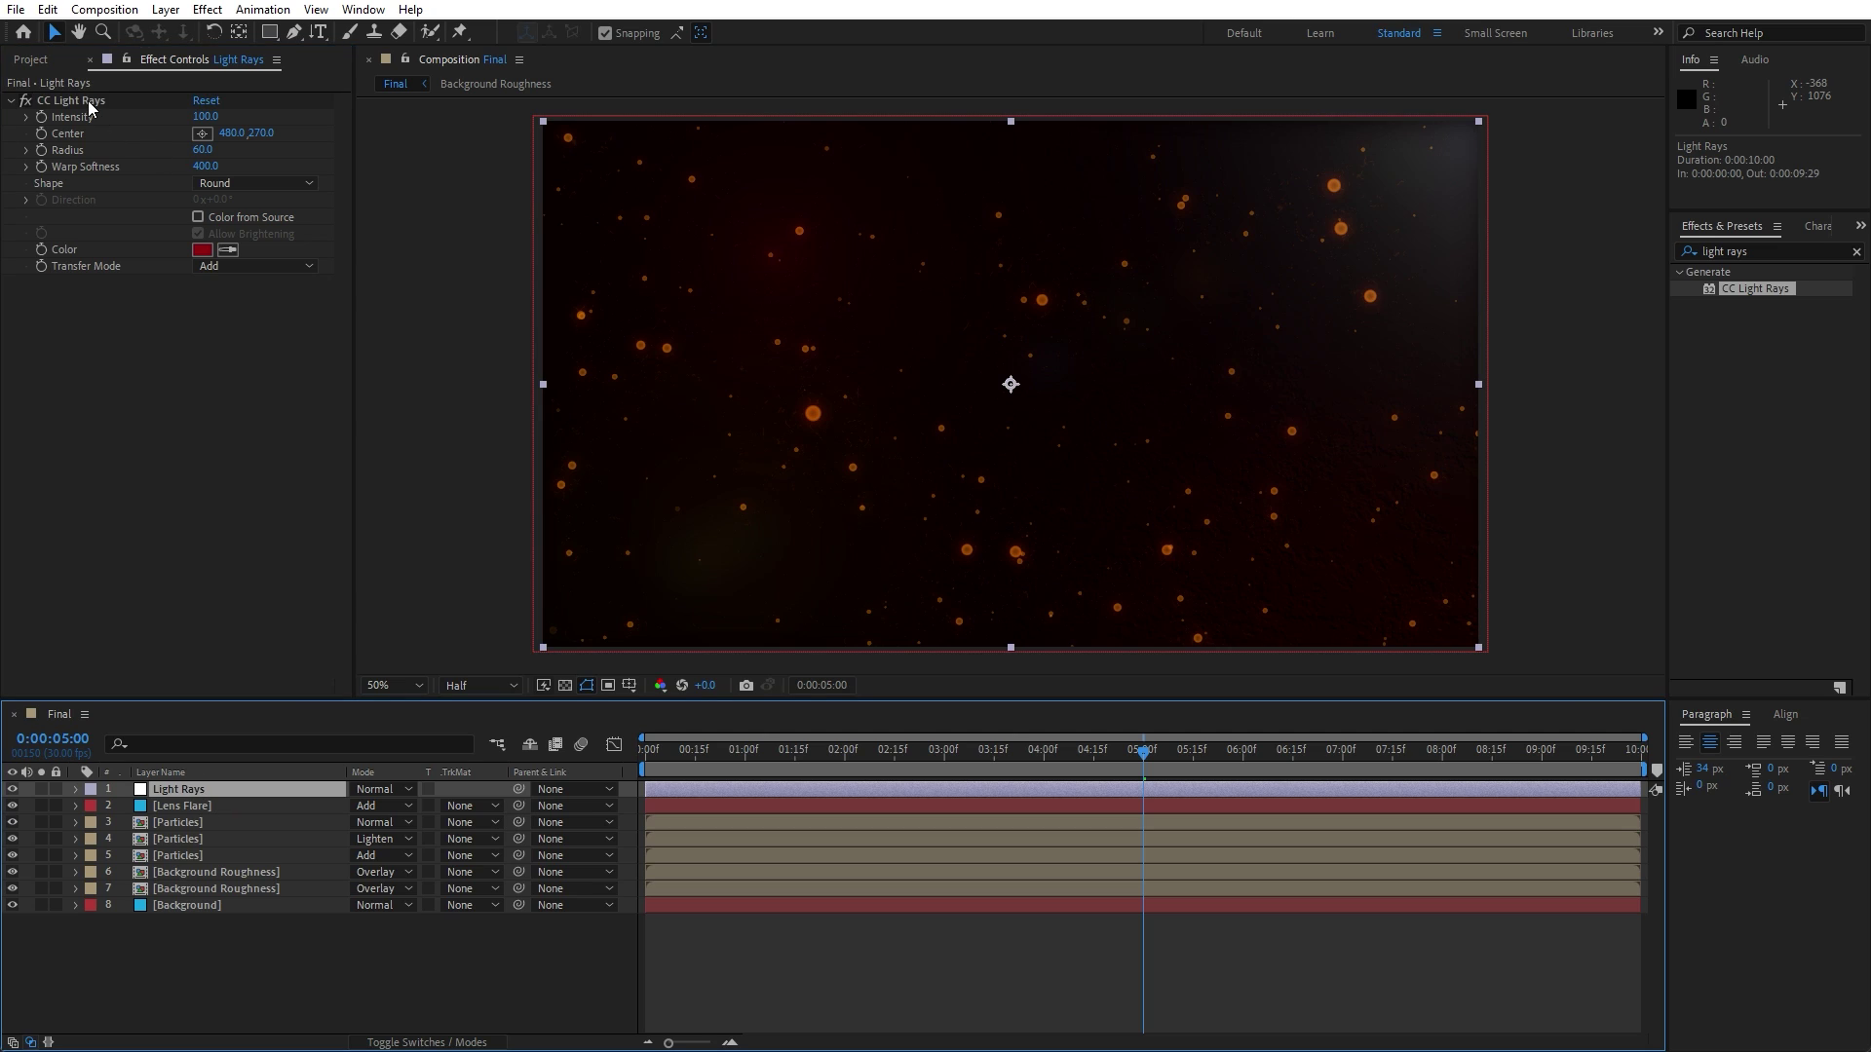
{"action": "left_click_drag", "start_coordinate": [777, 254], "coordinate": [649, 209]}
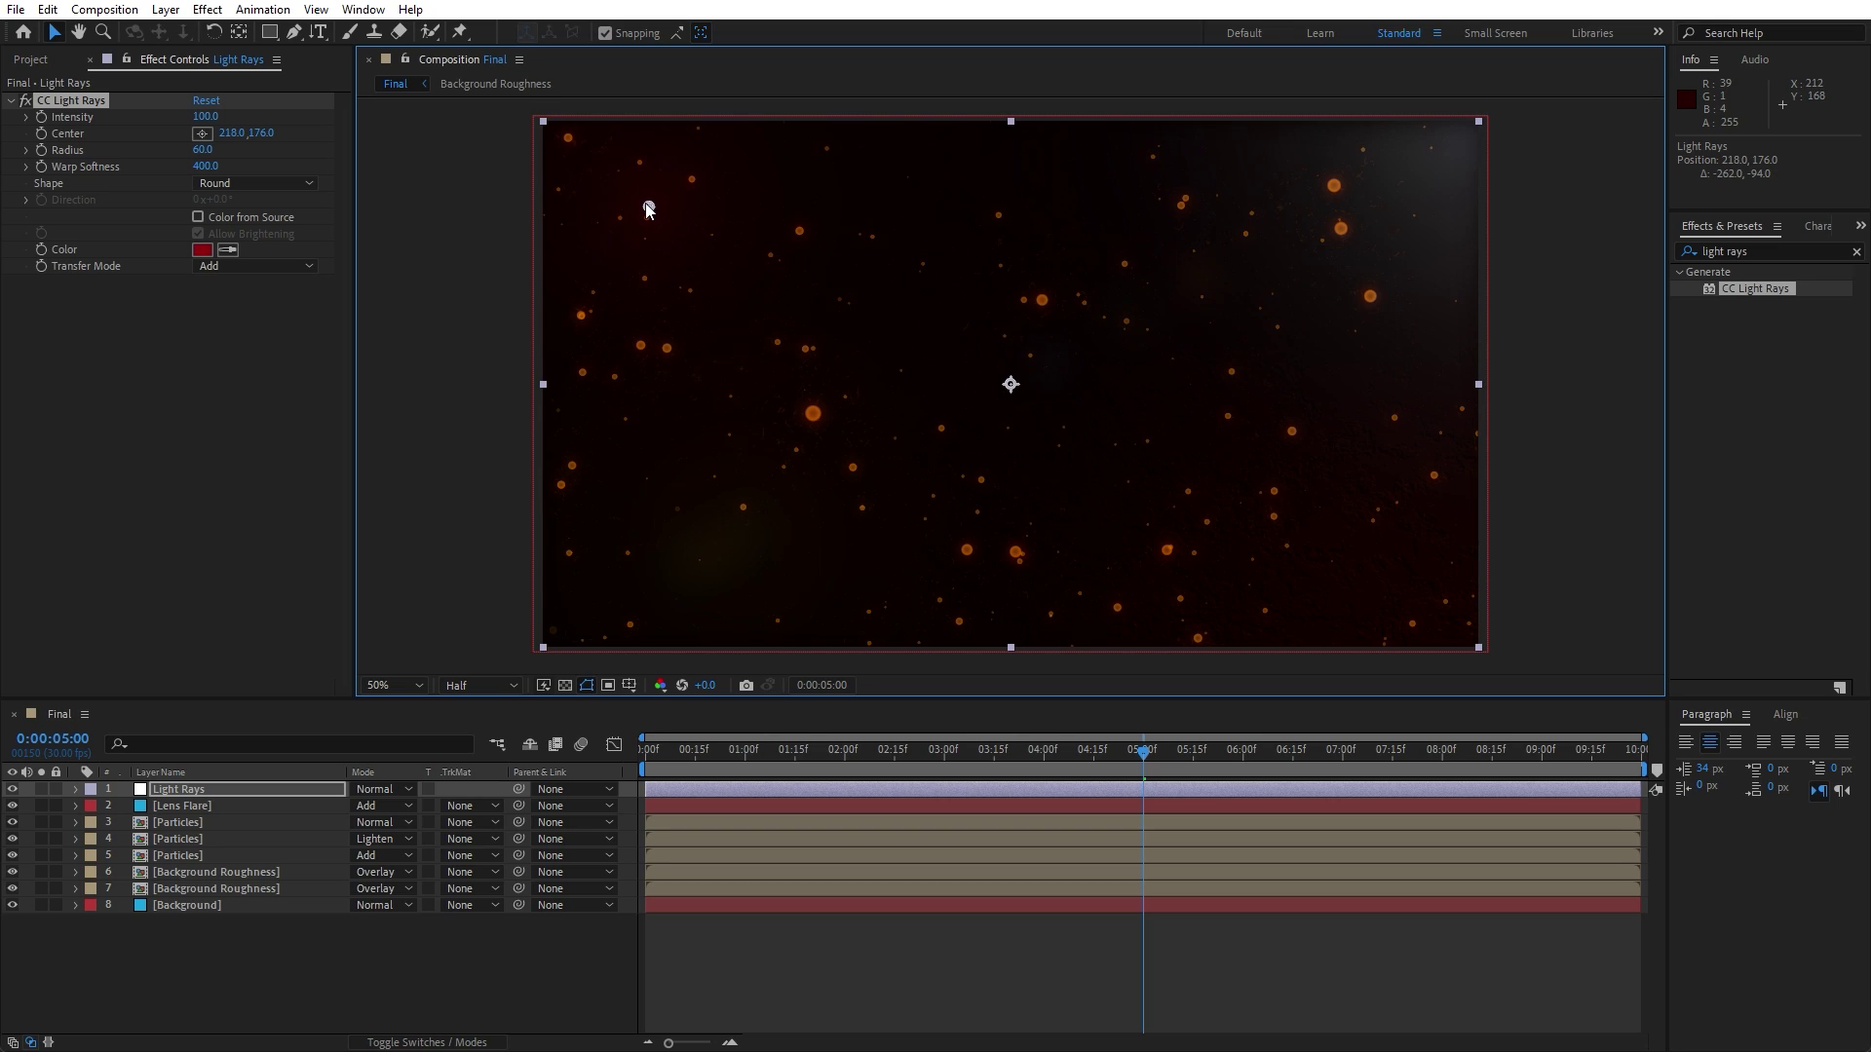
{"action": "left_click", "coordinate": [90, 61]}
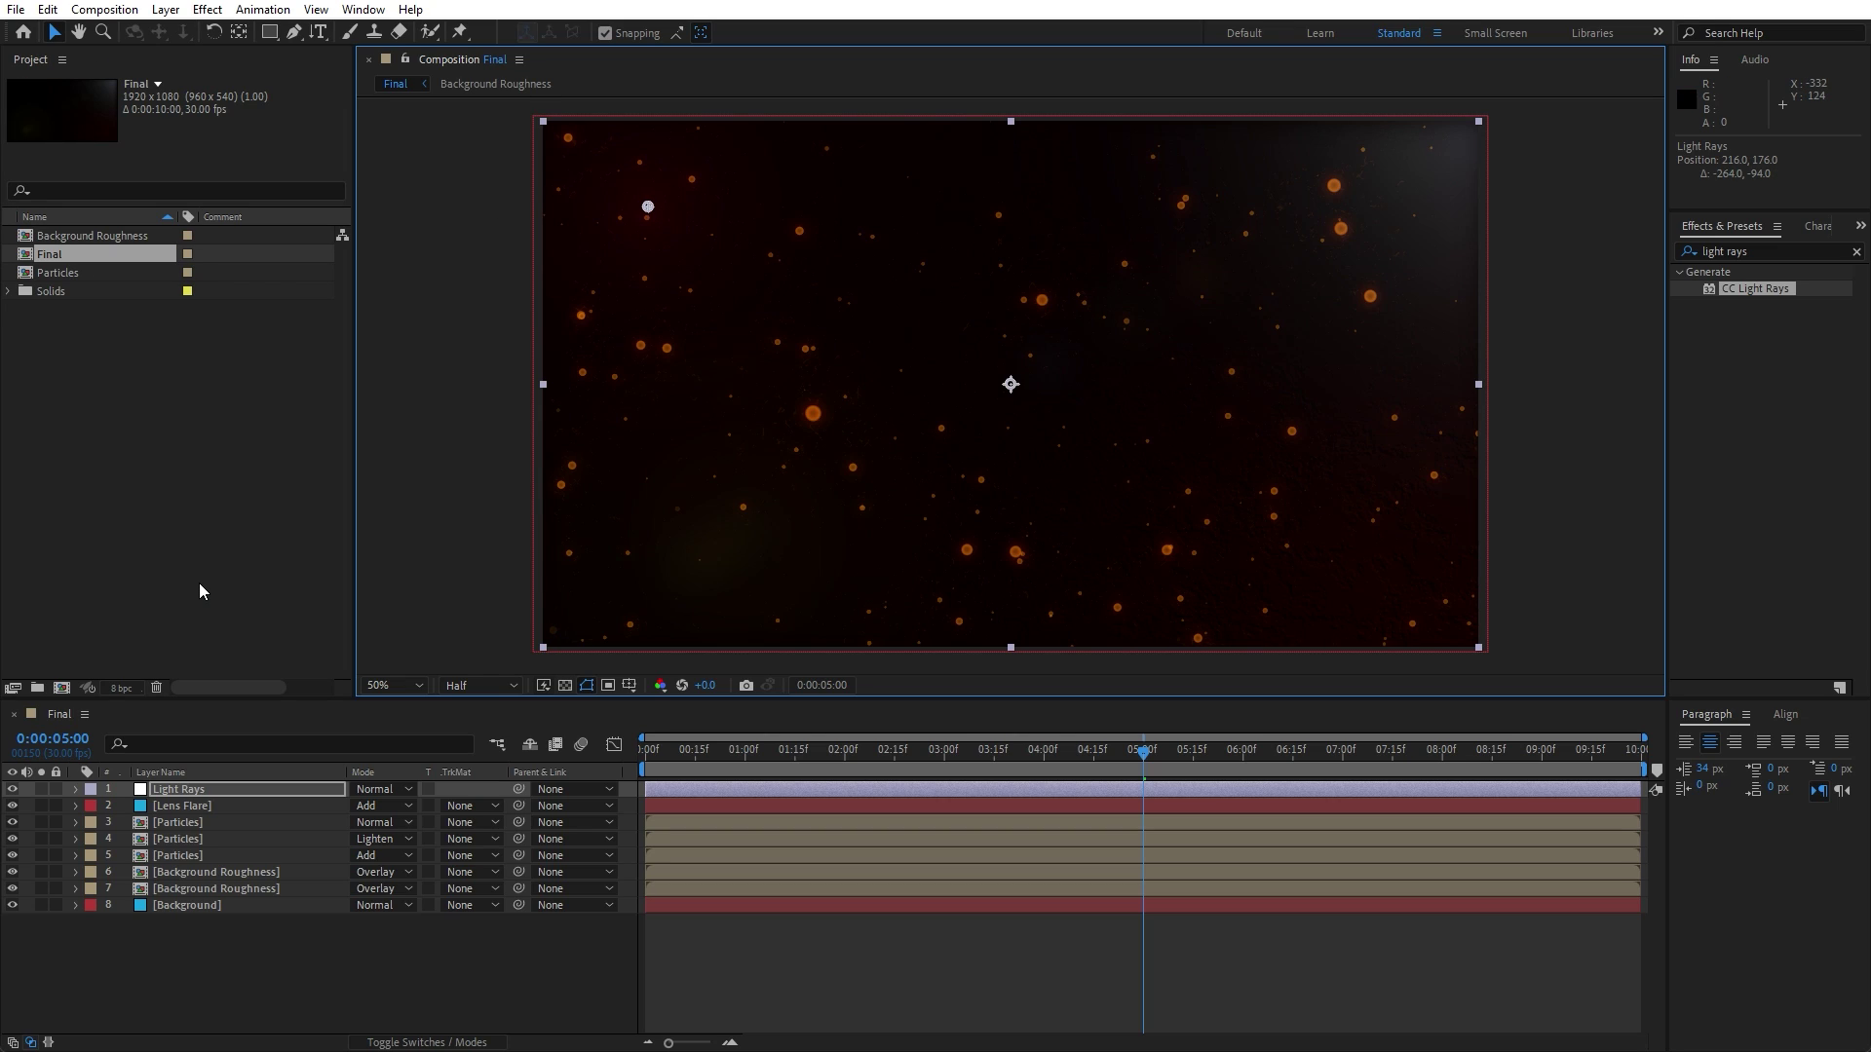
- Add another adjustment layer to the Final composition and rename it Noise
{"action": "left_click", "coordinate": [281, 961]}
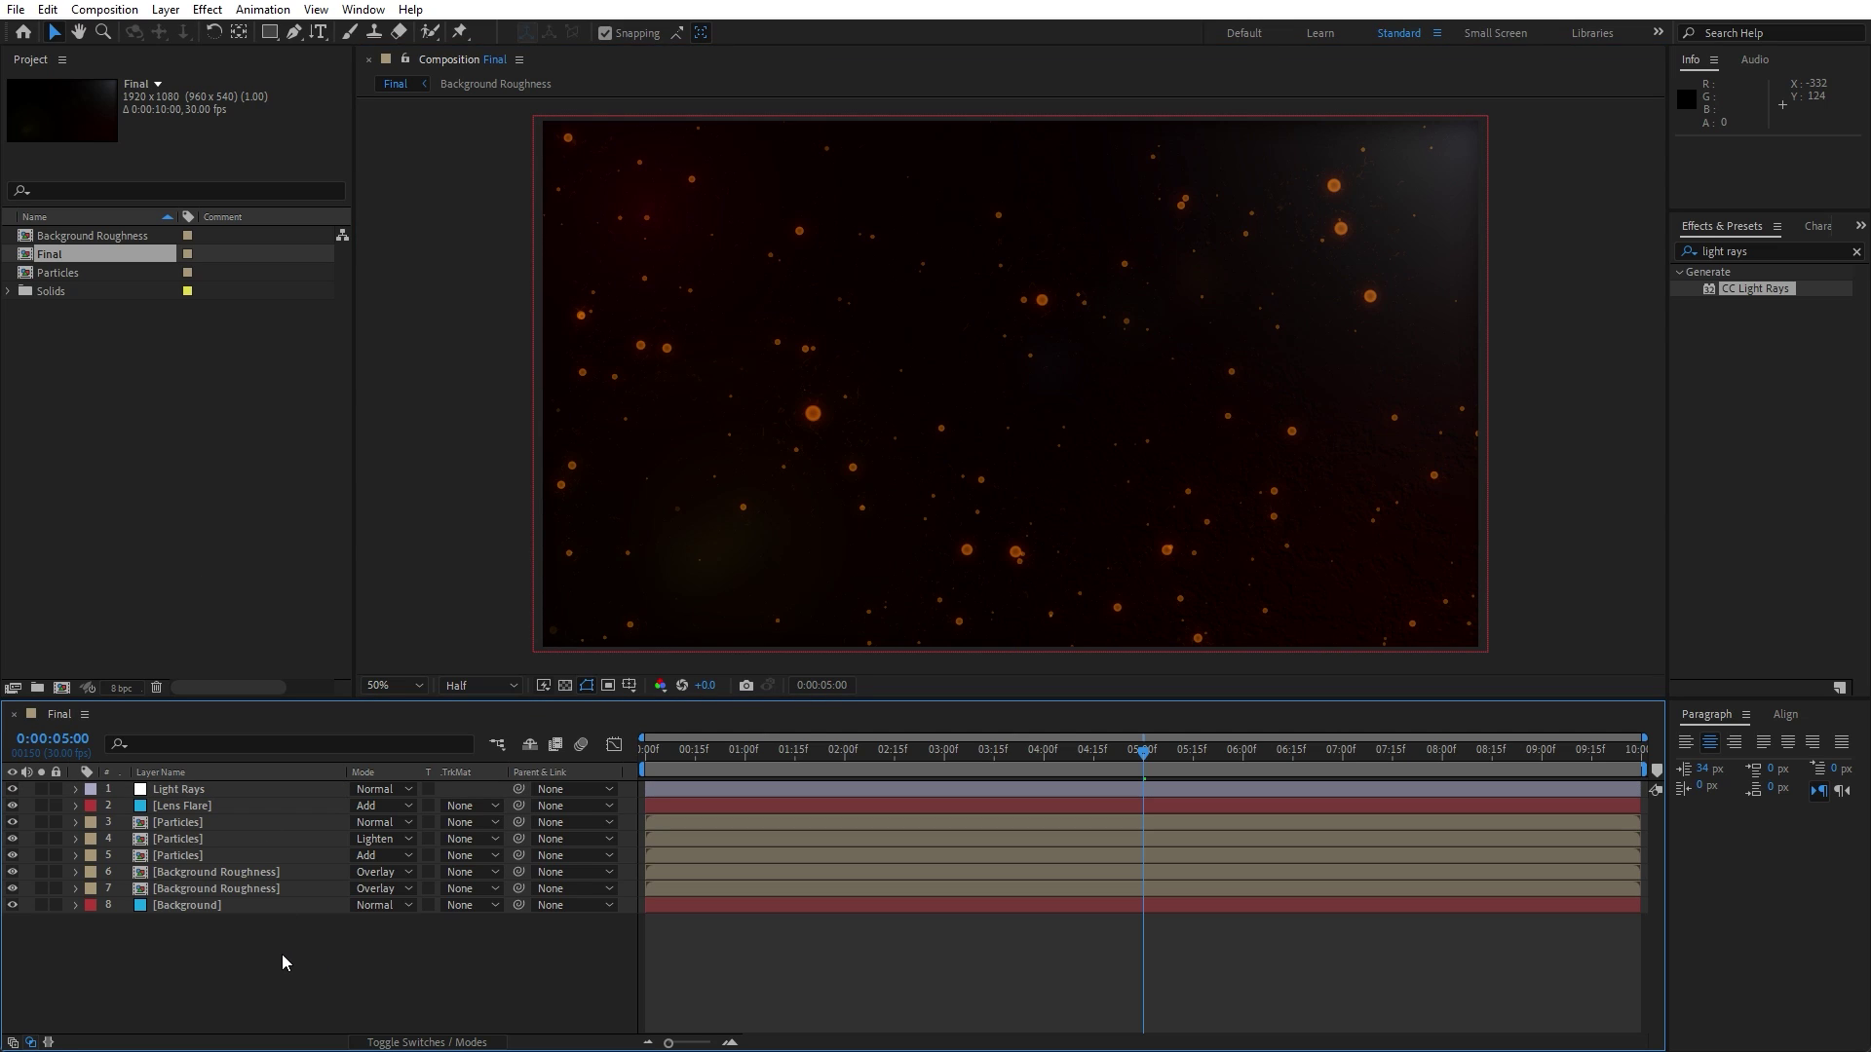
{"action": "right_click", "coordinate": [282, 955]}
{"action": "mouse_move", "coordinate": [355, 719]}
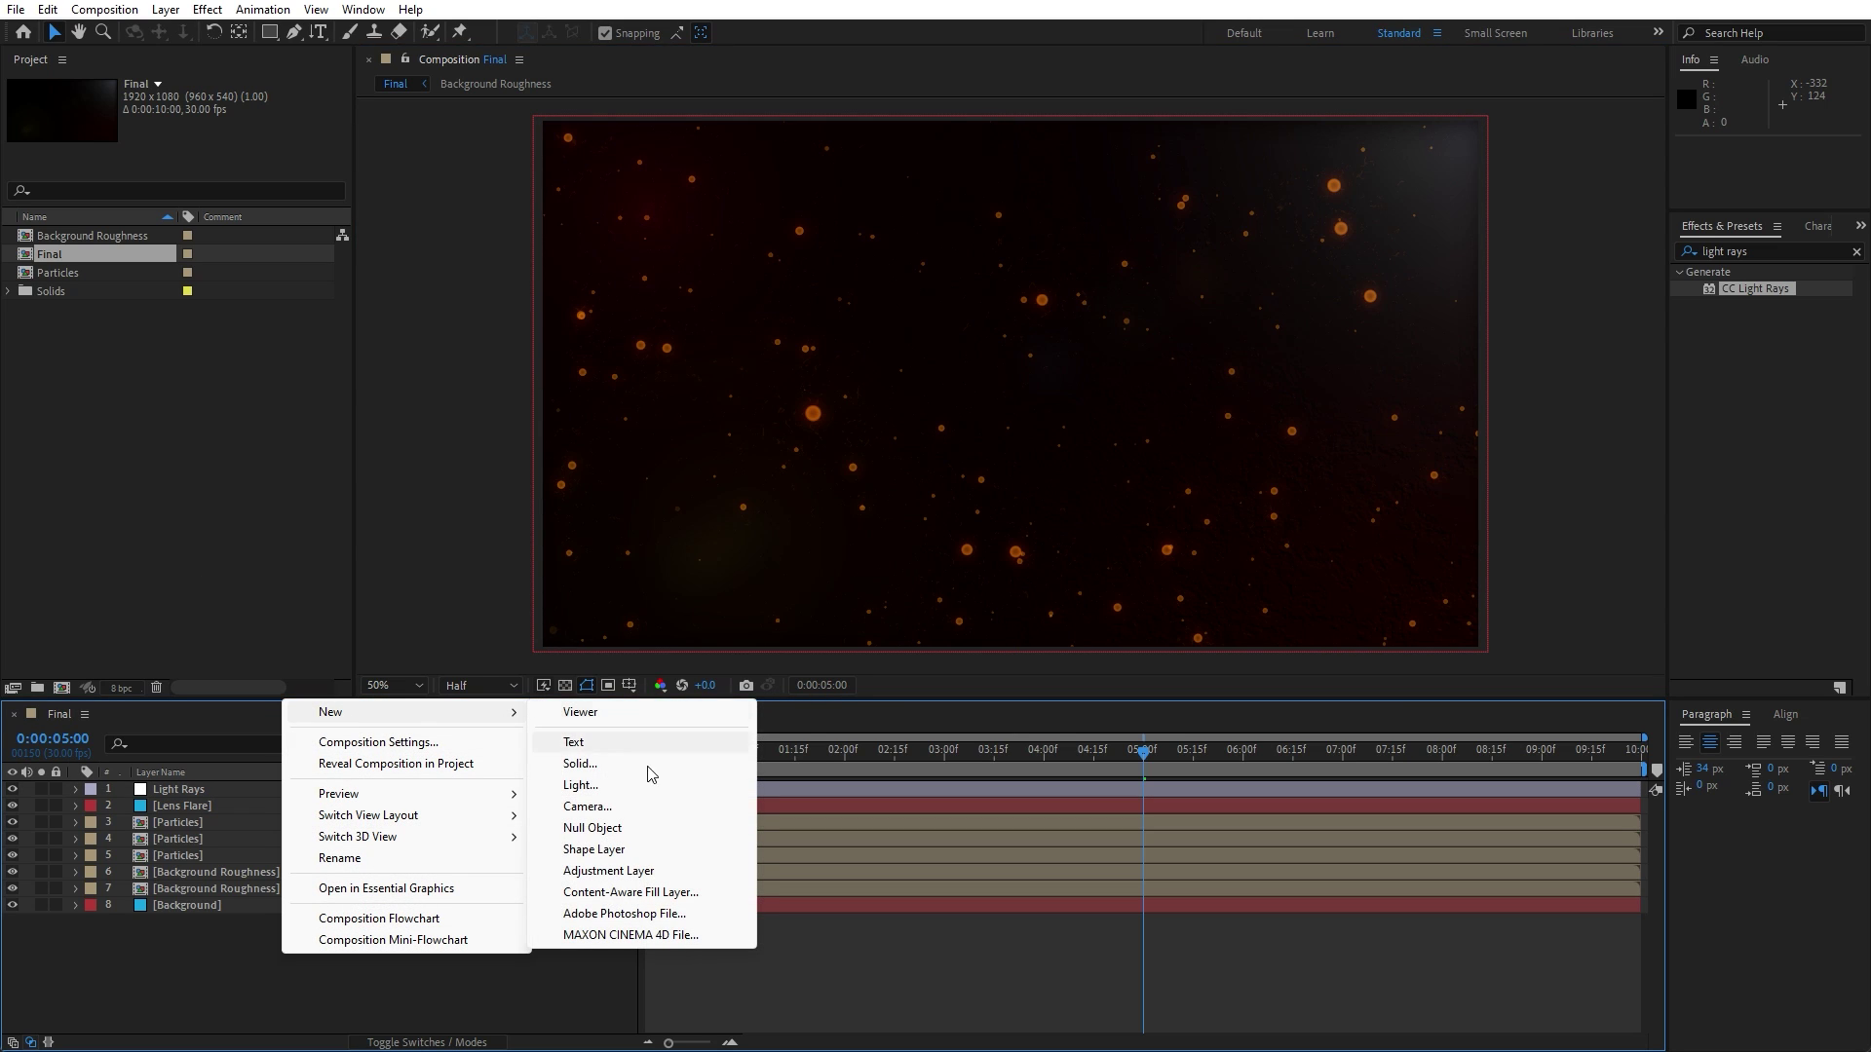
{"action": "left_click", "coordinate": [649, 874]}
{"action": "key", "text": "Return"}
{"action": "type", "text": "Noise"}
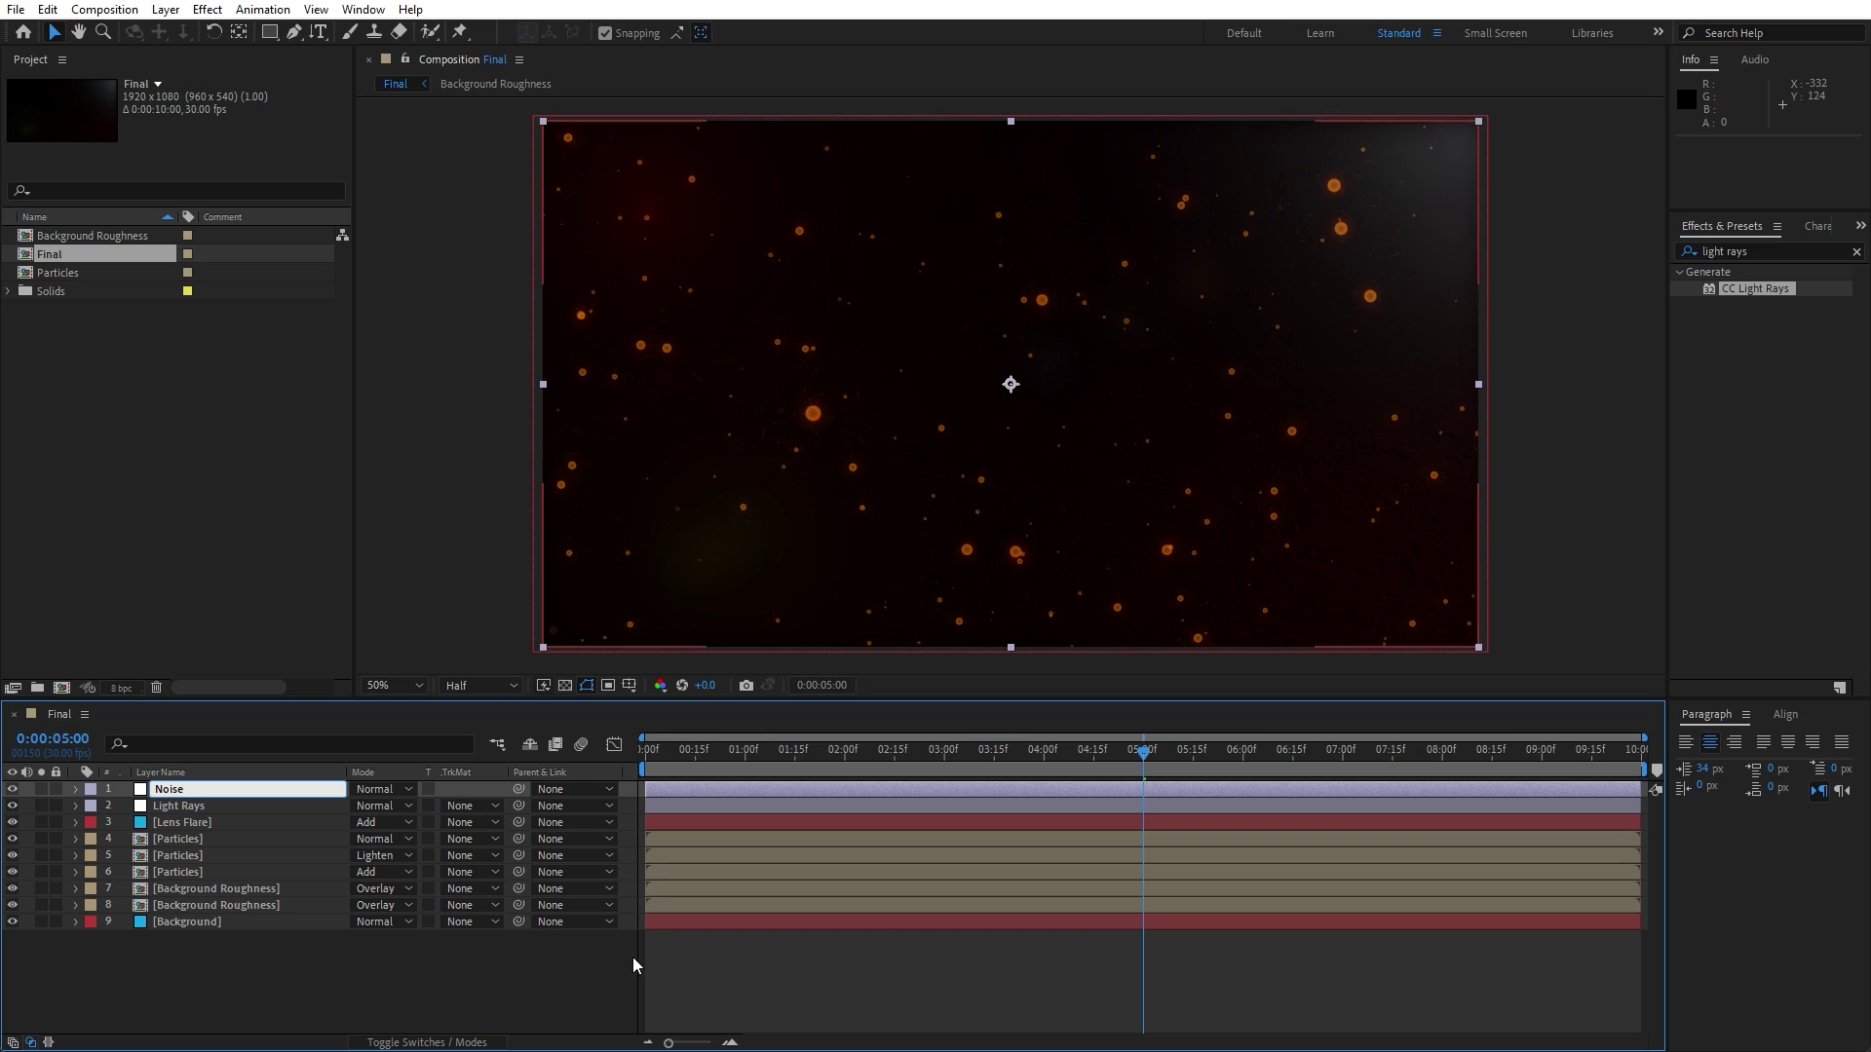
{"action": "left_click", "coordinate": [920, 654]}
- Apply the Noise effect to the Noise layer with Use Color Noise off and Amount of Noise 2%
{"action": "key", "text": "ctrl+5"}
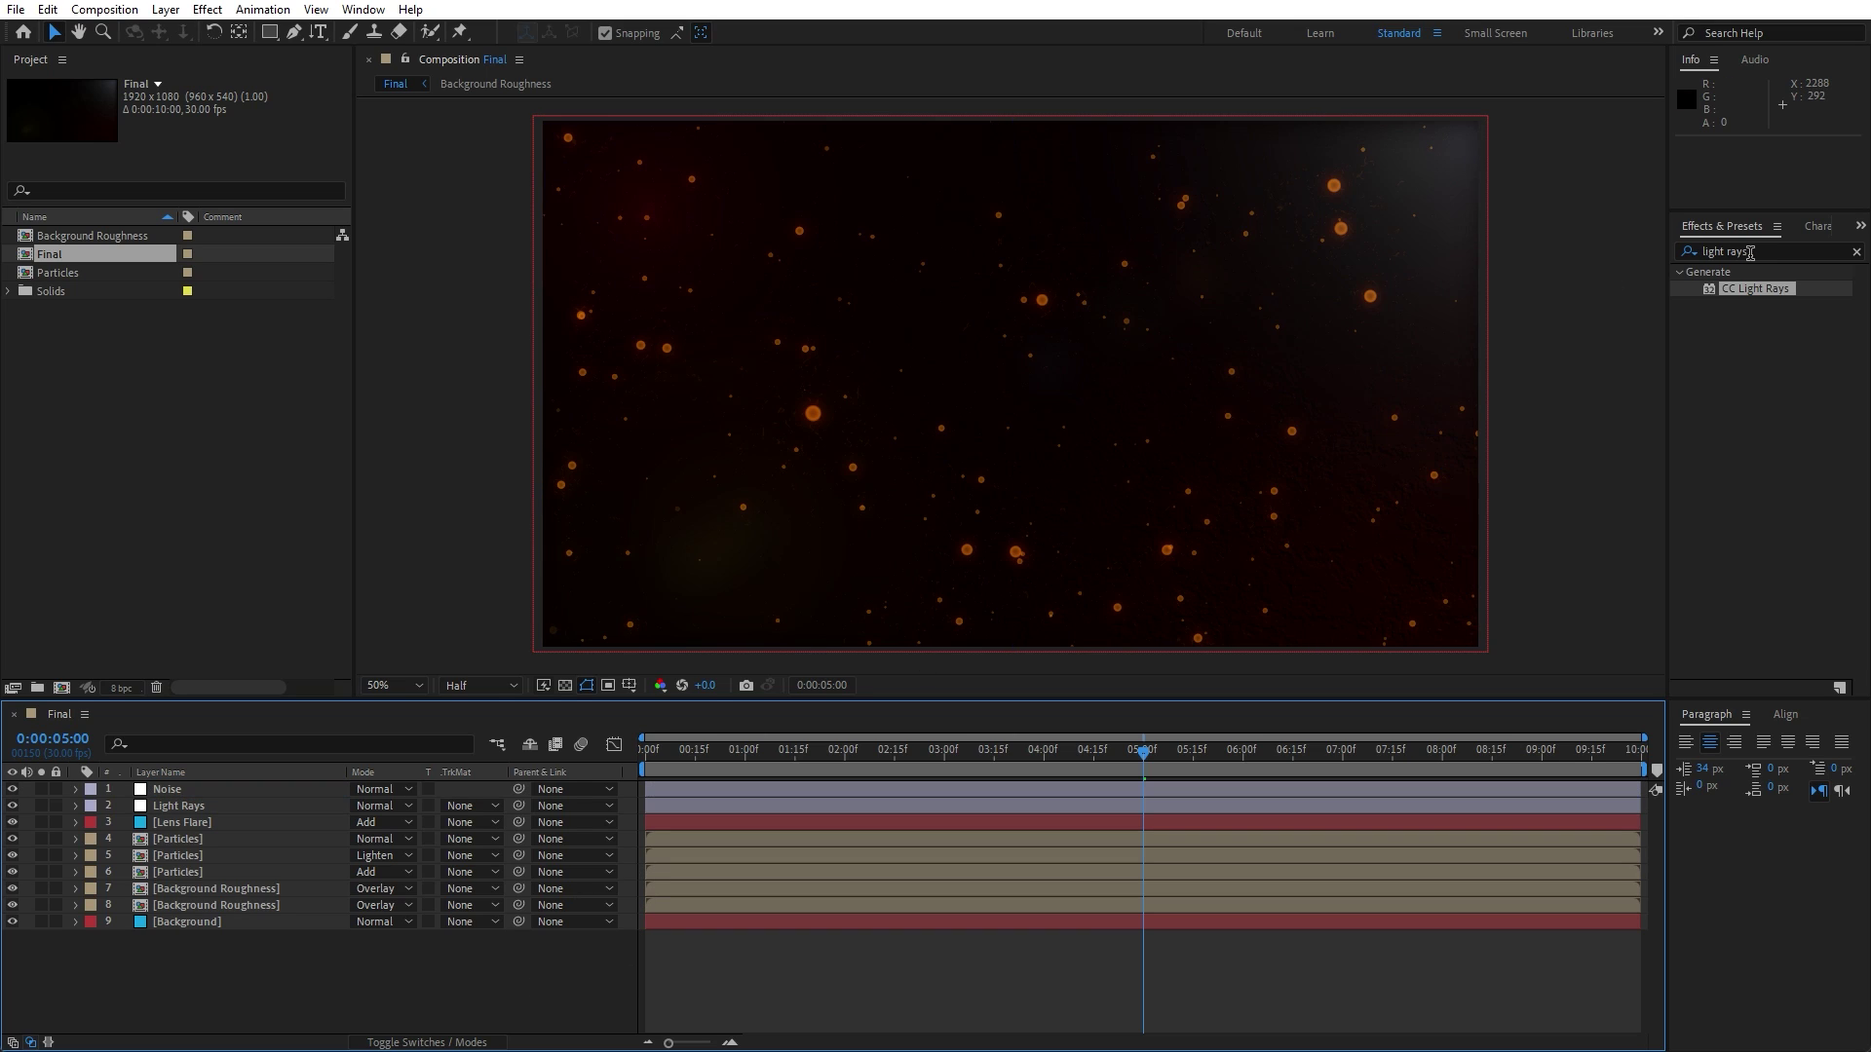
{"action": "type", "text": "noise"}
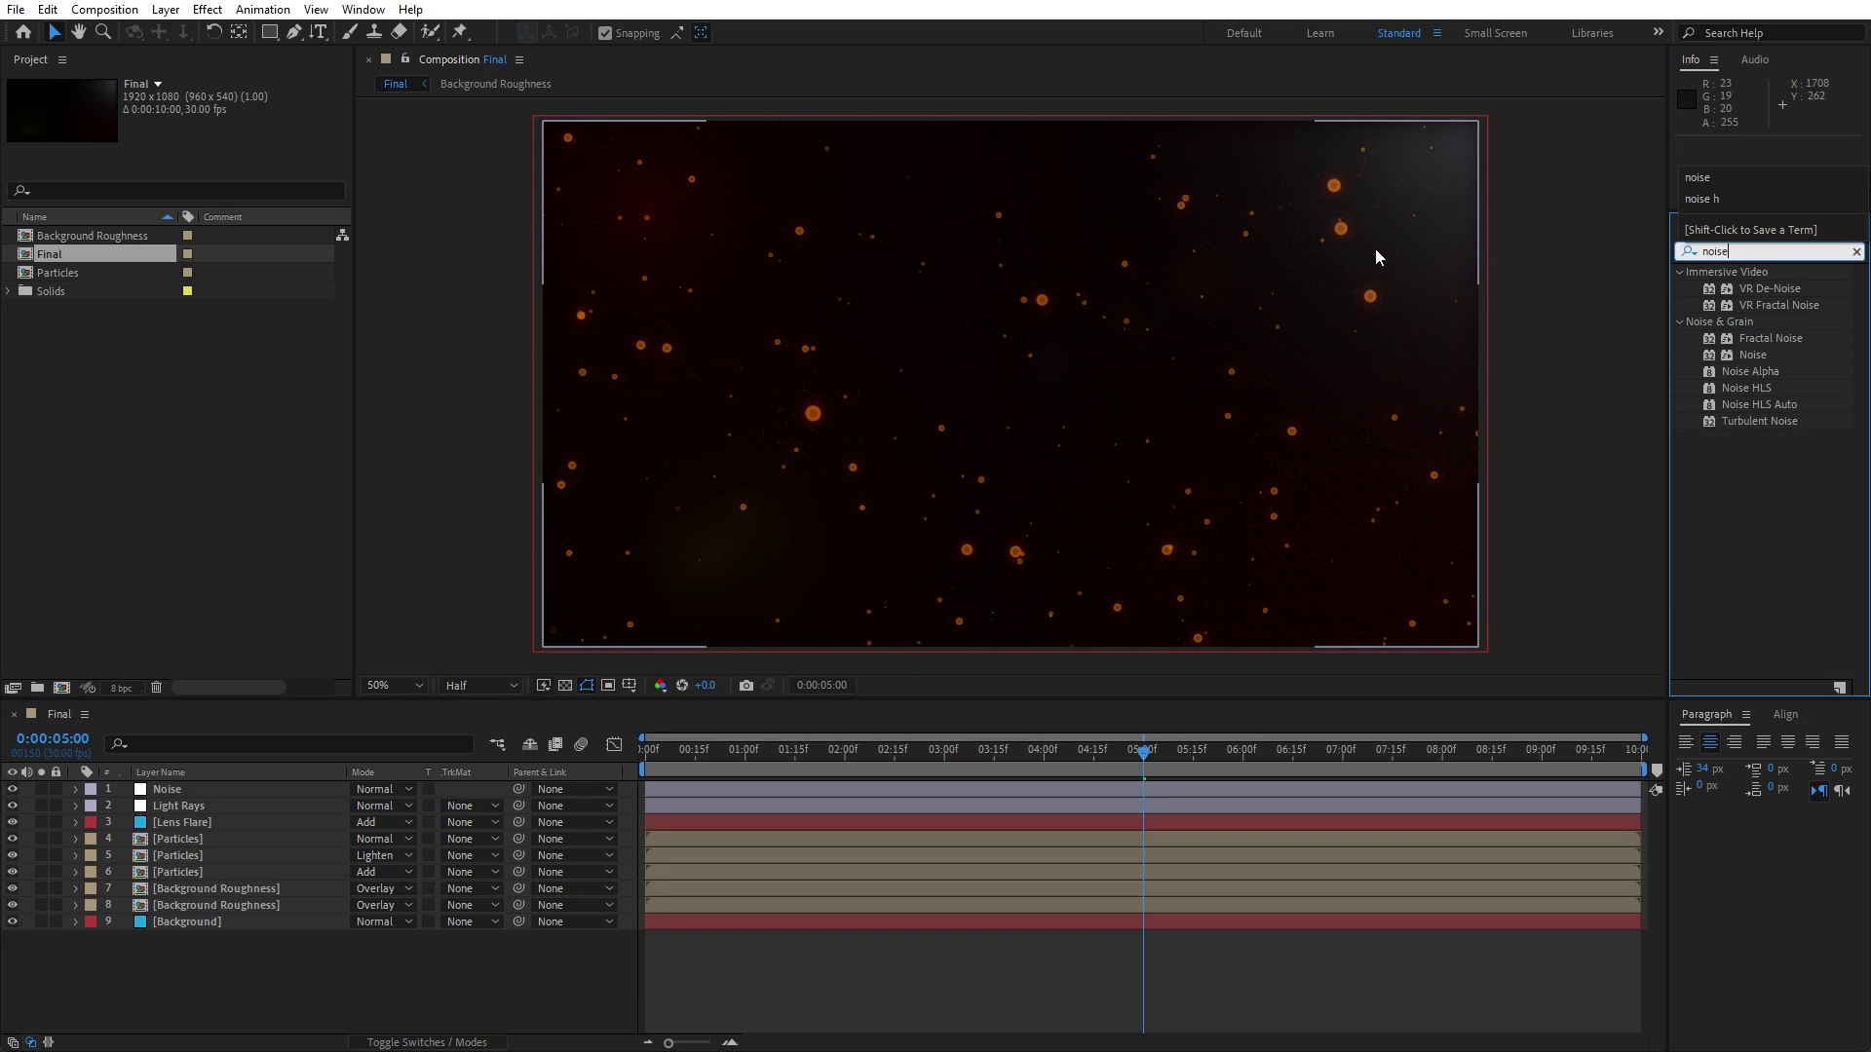
{"action": "left_click_drag", "start_coordinate": [1744, 353], "coordinate": [250, 793]}
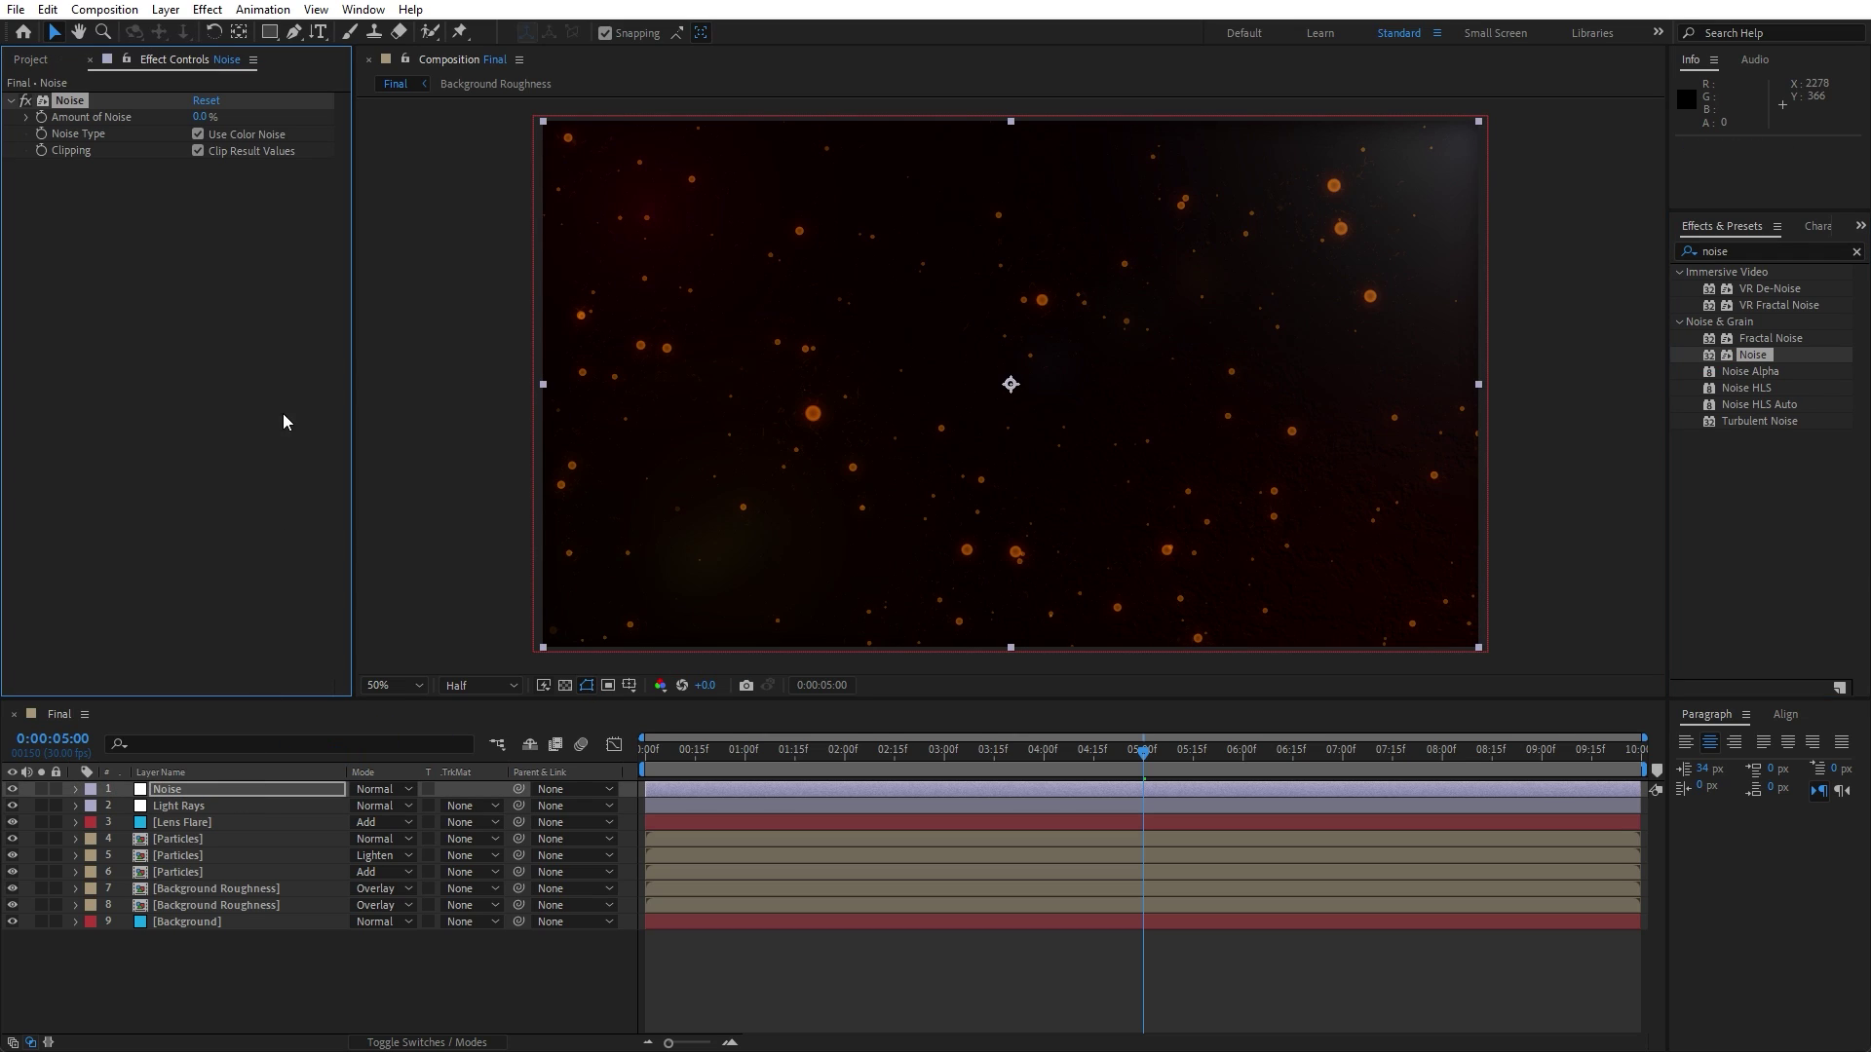
{"action": "left_click", "coordinate": [199, 136]}
{"action": "left_click", "coordinate": [199, 117]}
{"action": "type", "text": "2"}
{"action": "left_click", "coordinate": [251, 380]}
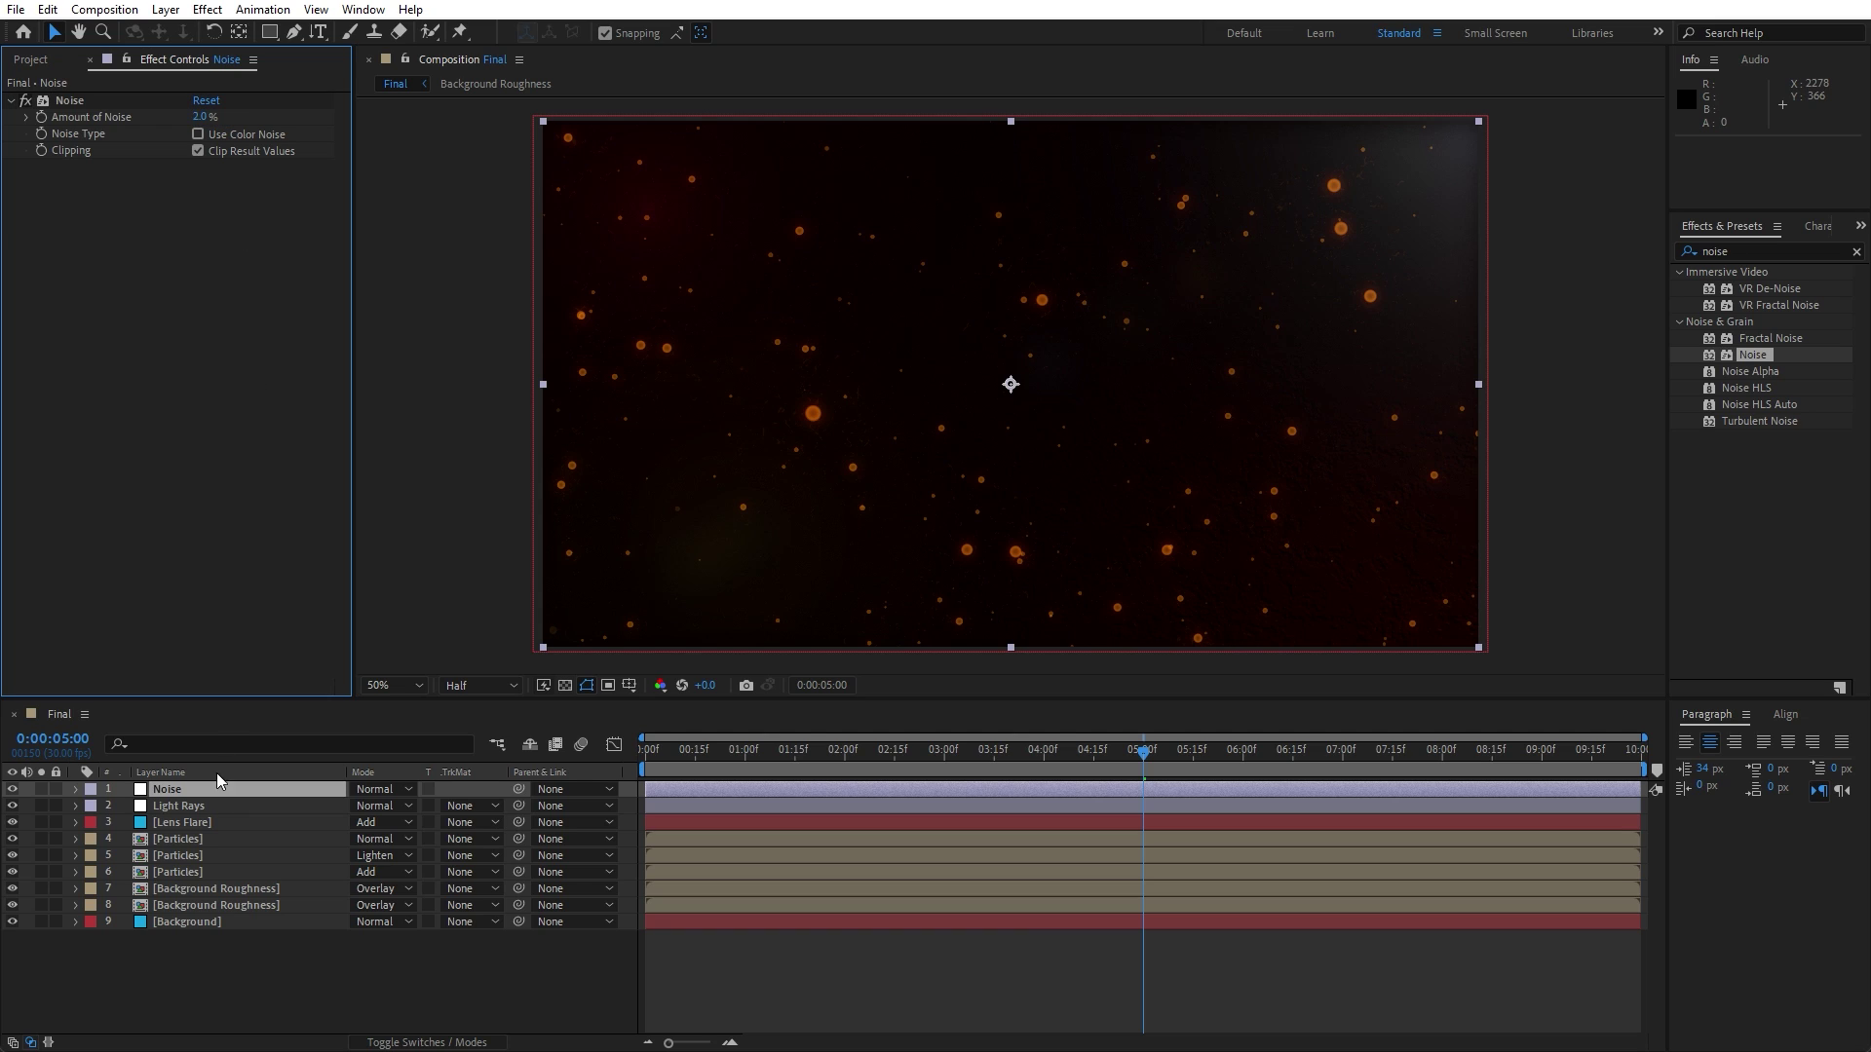
- Add a third adjustment layer above the Noise layer and rename it Exposure
{"action": "left_click", "coordinate": [263, 921]}
{"action": "left_click", "coordinate": [270, 986]}
{"action": "right_click", "coordinate": [261, 959]}
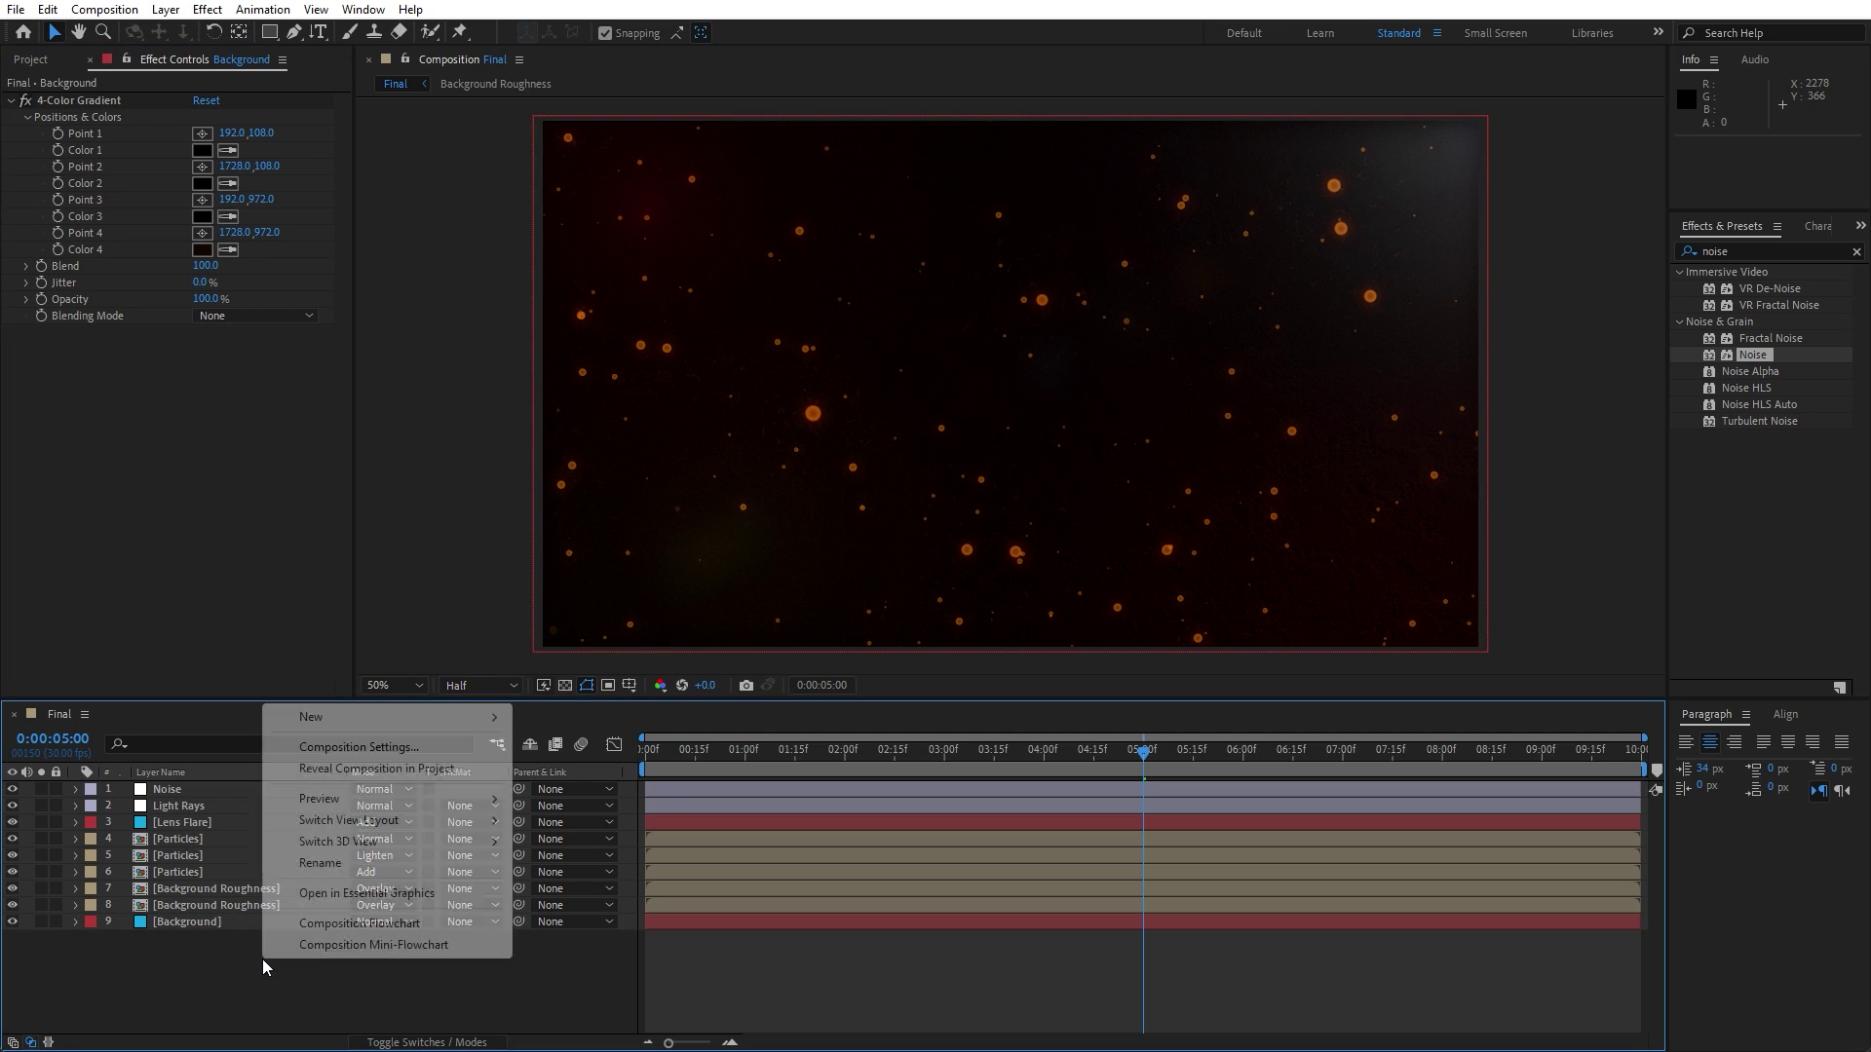
{"action": "mouse_move", "coordinate": [350, 719]}
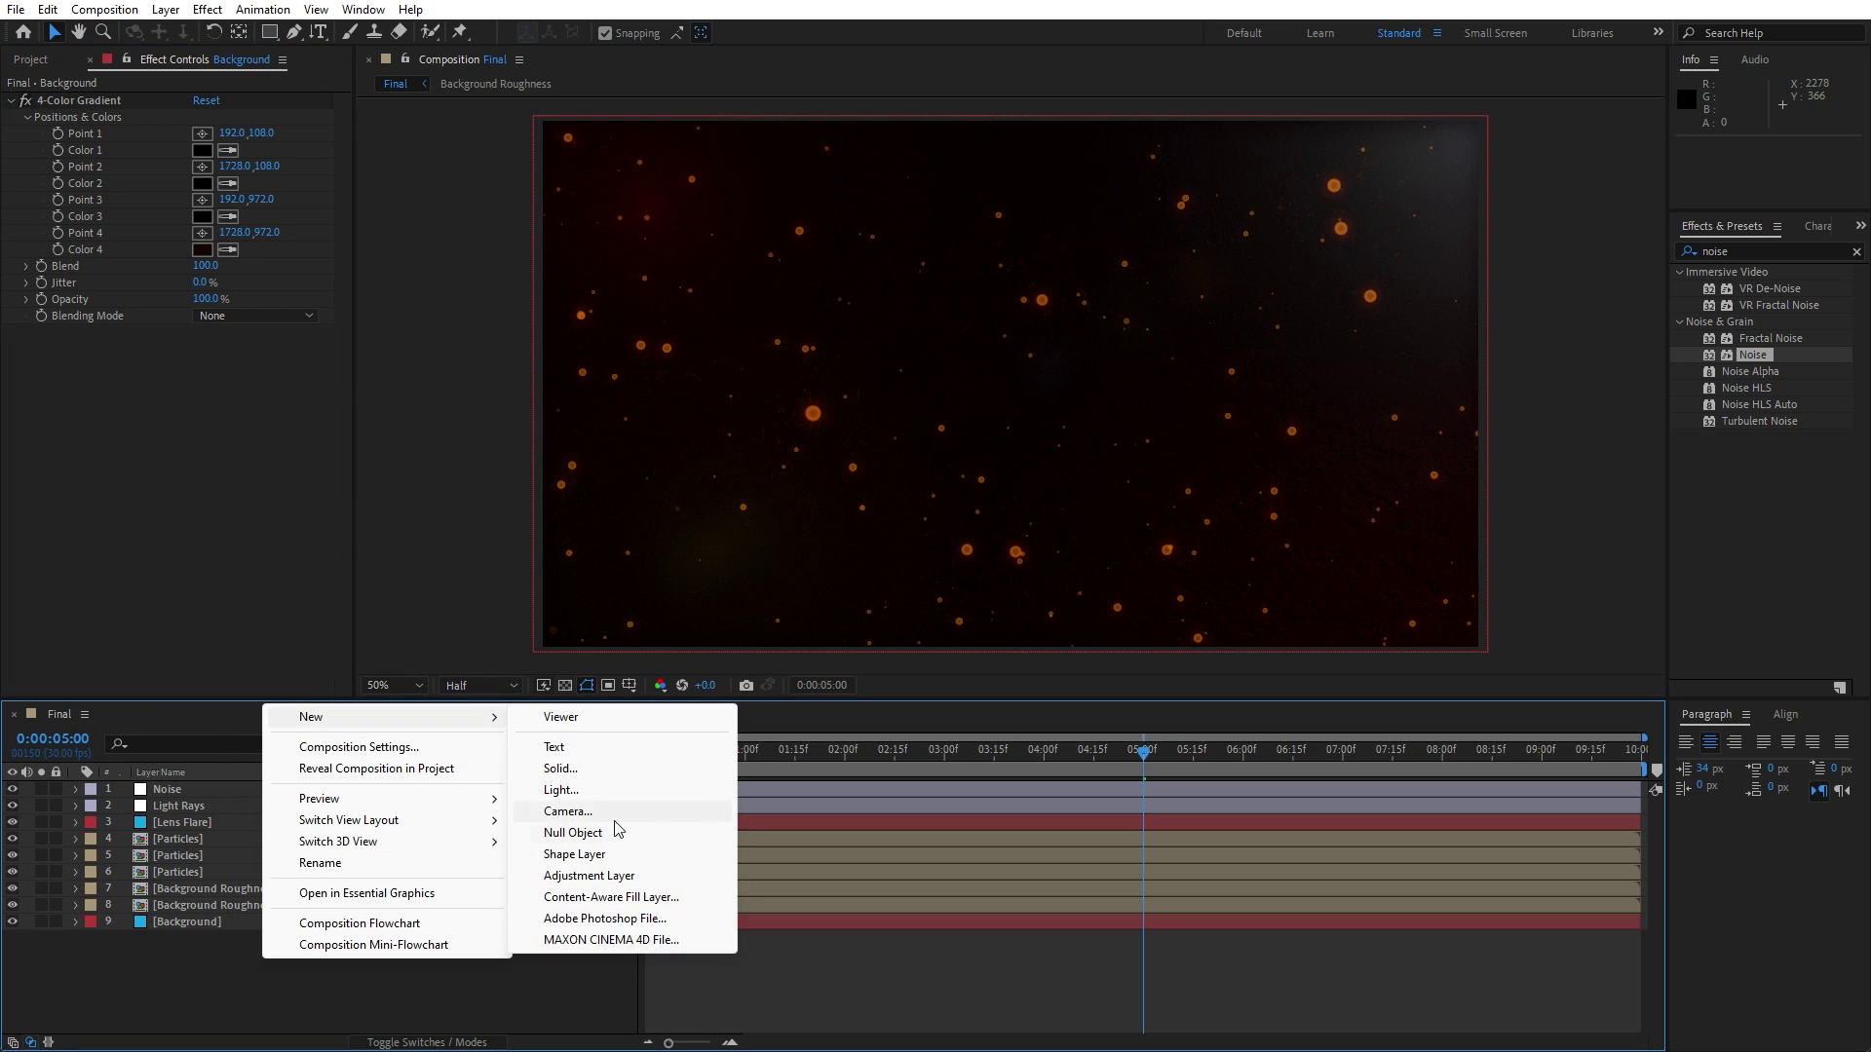
{"action": "left_click", "coordinate": [610, 873]}
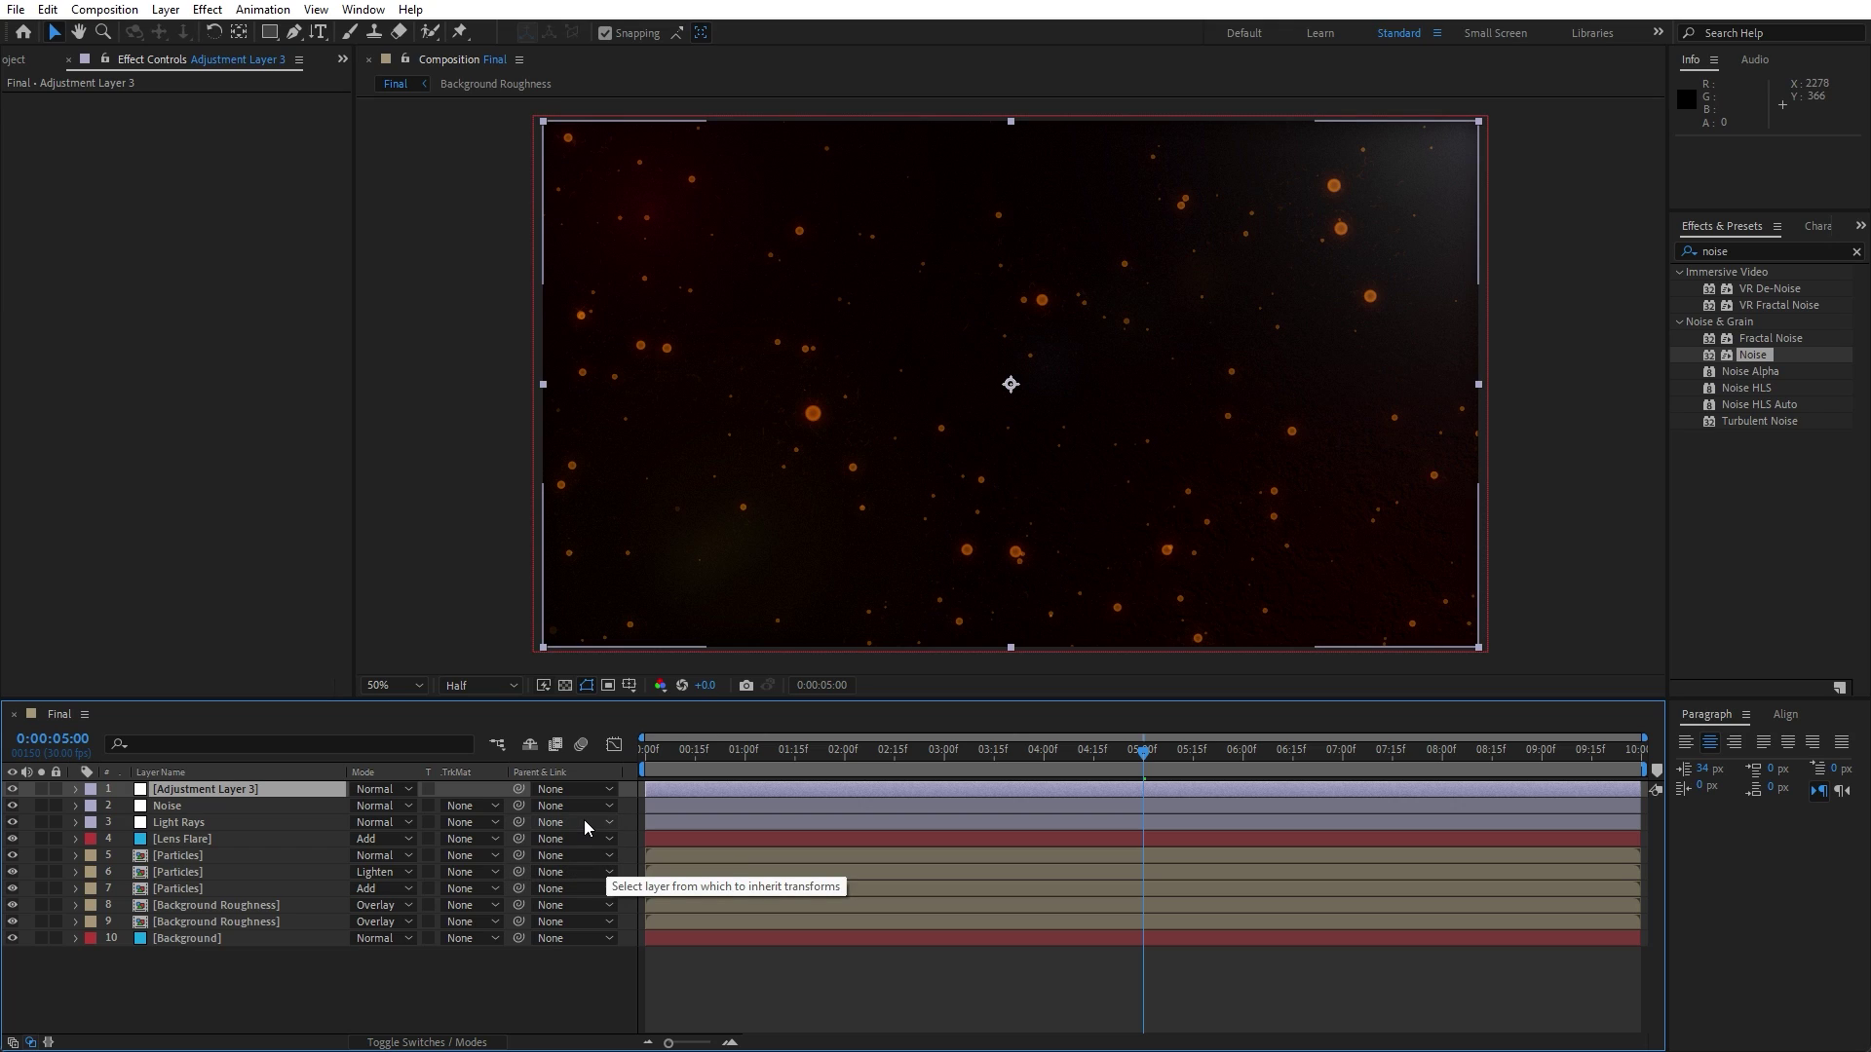
{"action": "key", "text": "Return"}
{"action": "type", "text": "Exposure"}
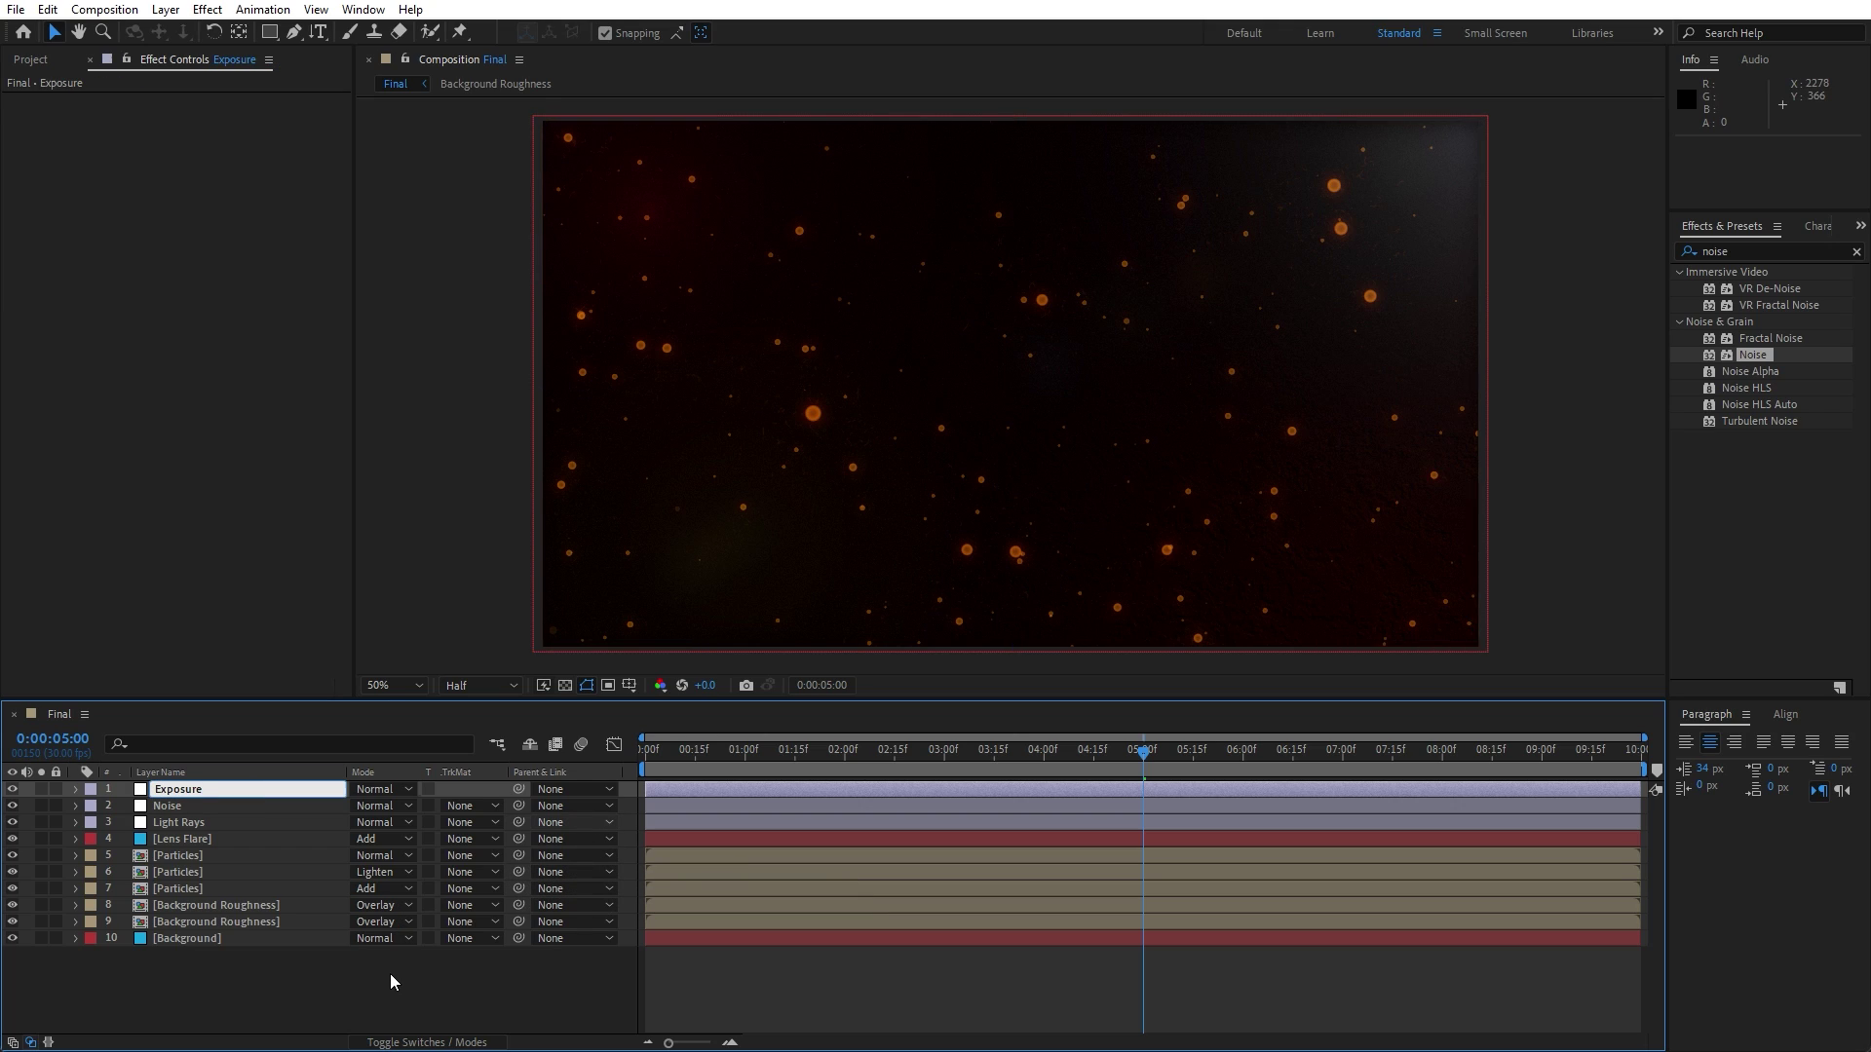
{"action": "key", "text": "Return"}
- Apply the Exposure color correction effect to the Exposure layer and set its master Exposure to about 0.79
{"action": "left_click", "coordinate": [1769, 251]}
{"action": "type", "text": "expos"}
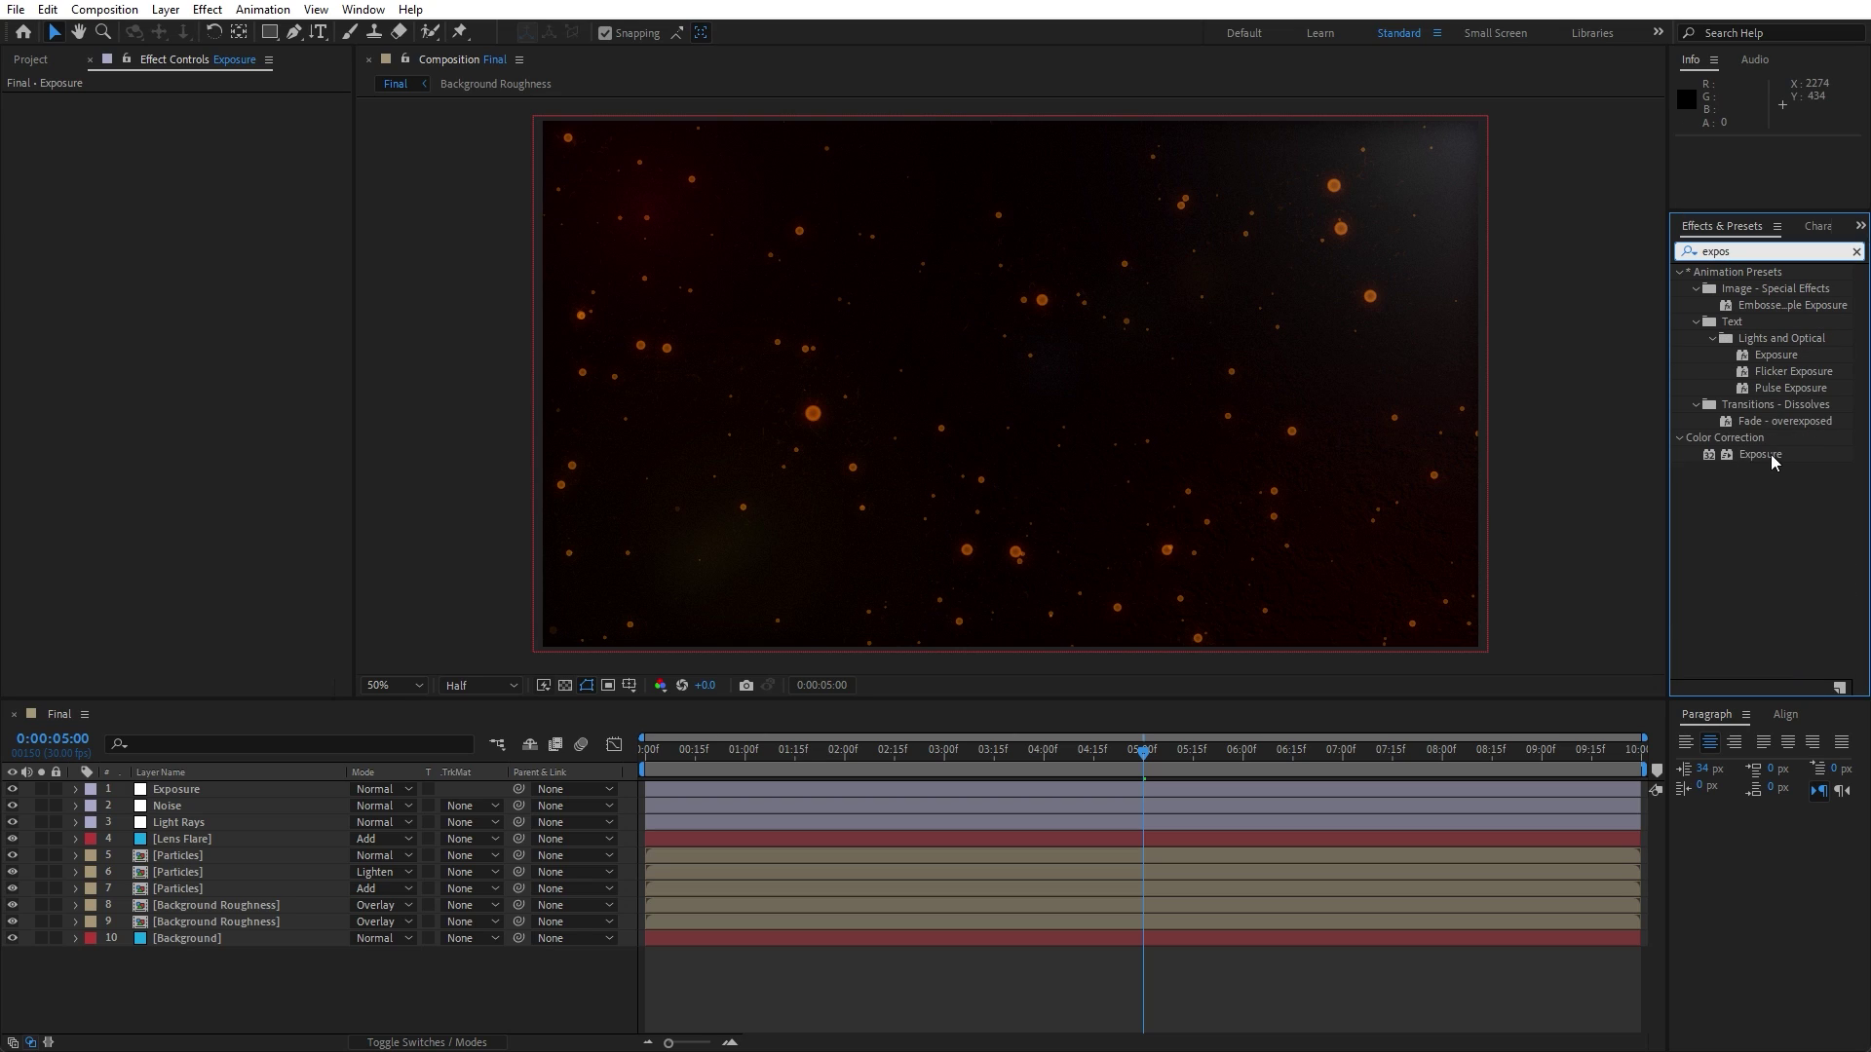
{"action": "left_click_drag", "start_coordinate": [1770, 455], "coordinate": [249, 793]}
{"action": "left_click", "coordinate": [200, 149]}
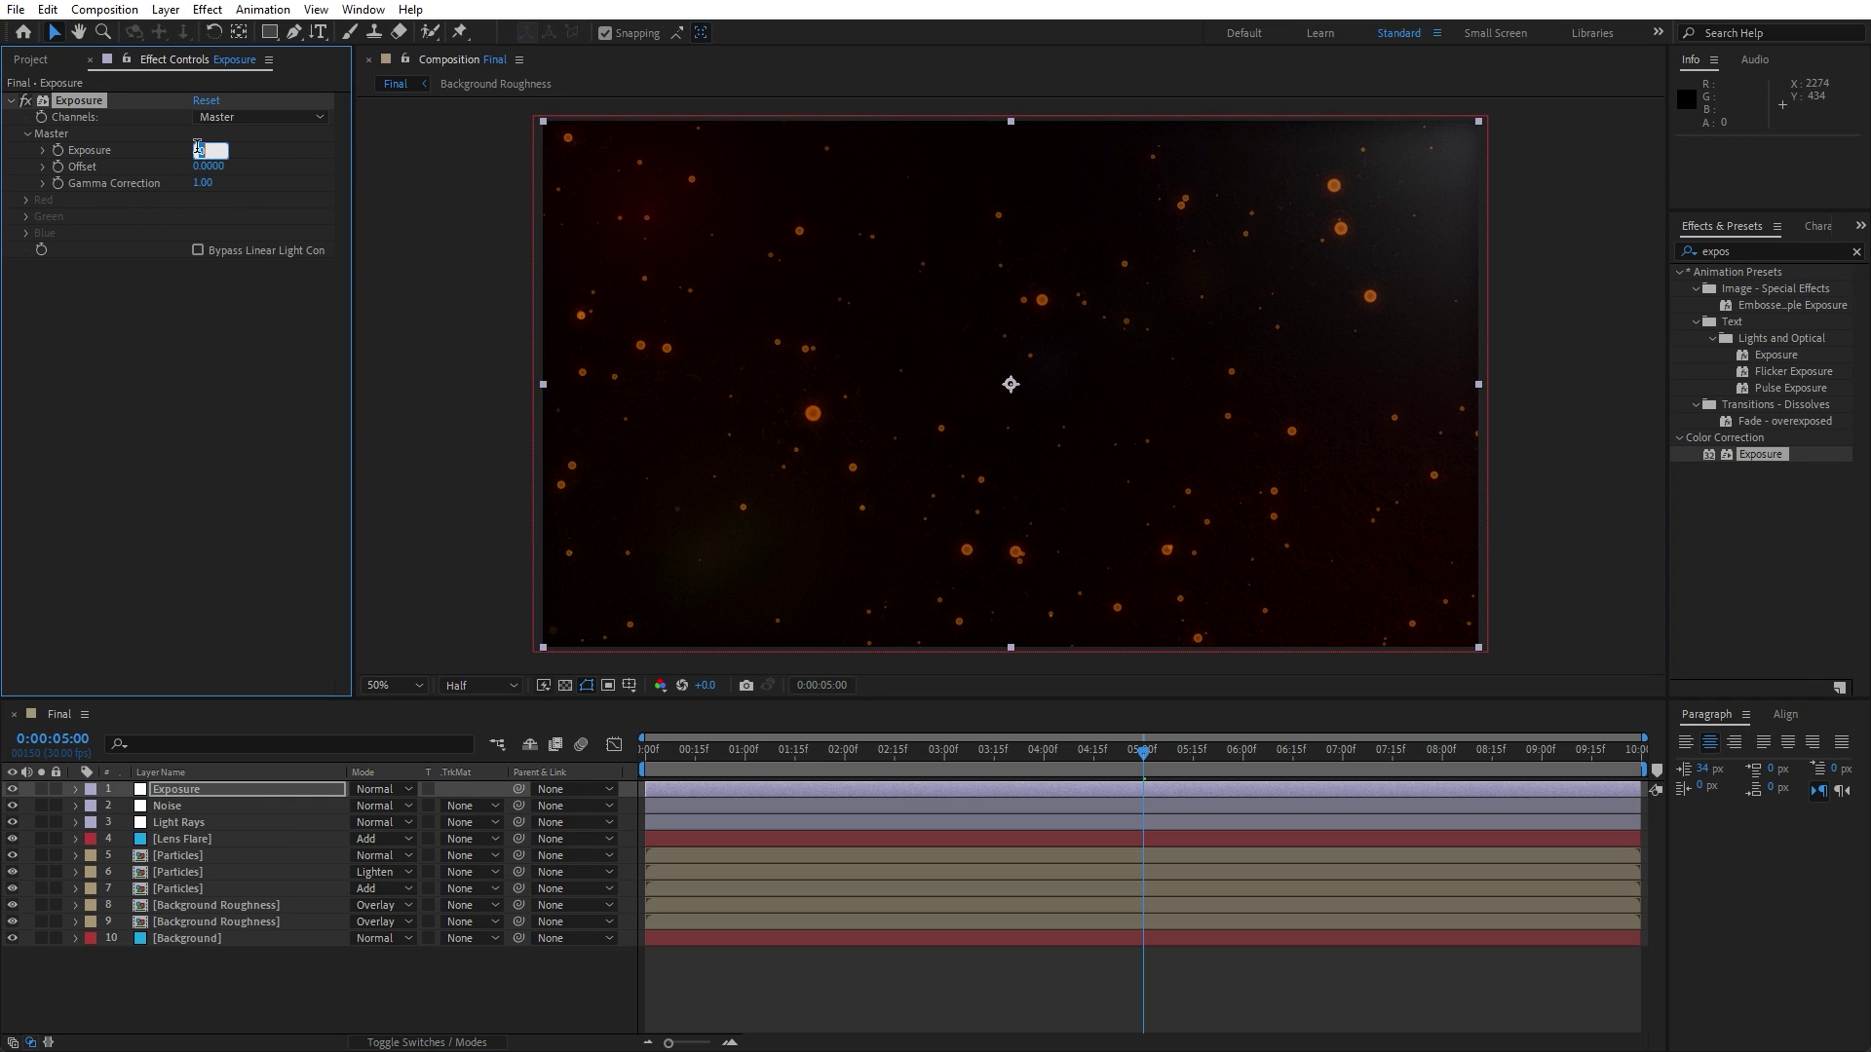
{"action": "type", "text": "1"}
{"action": "left_click", "coordinate": [232, 486]}
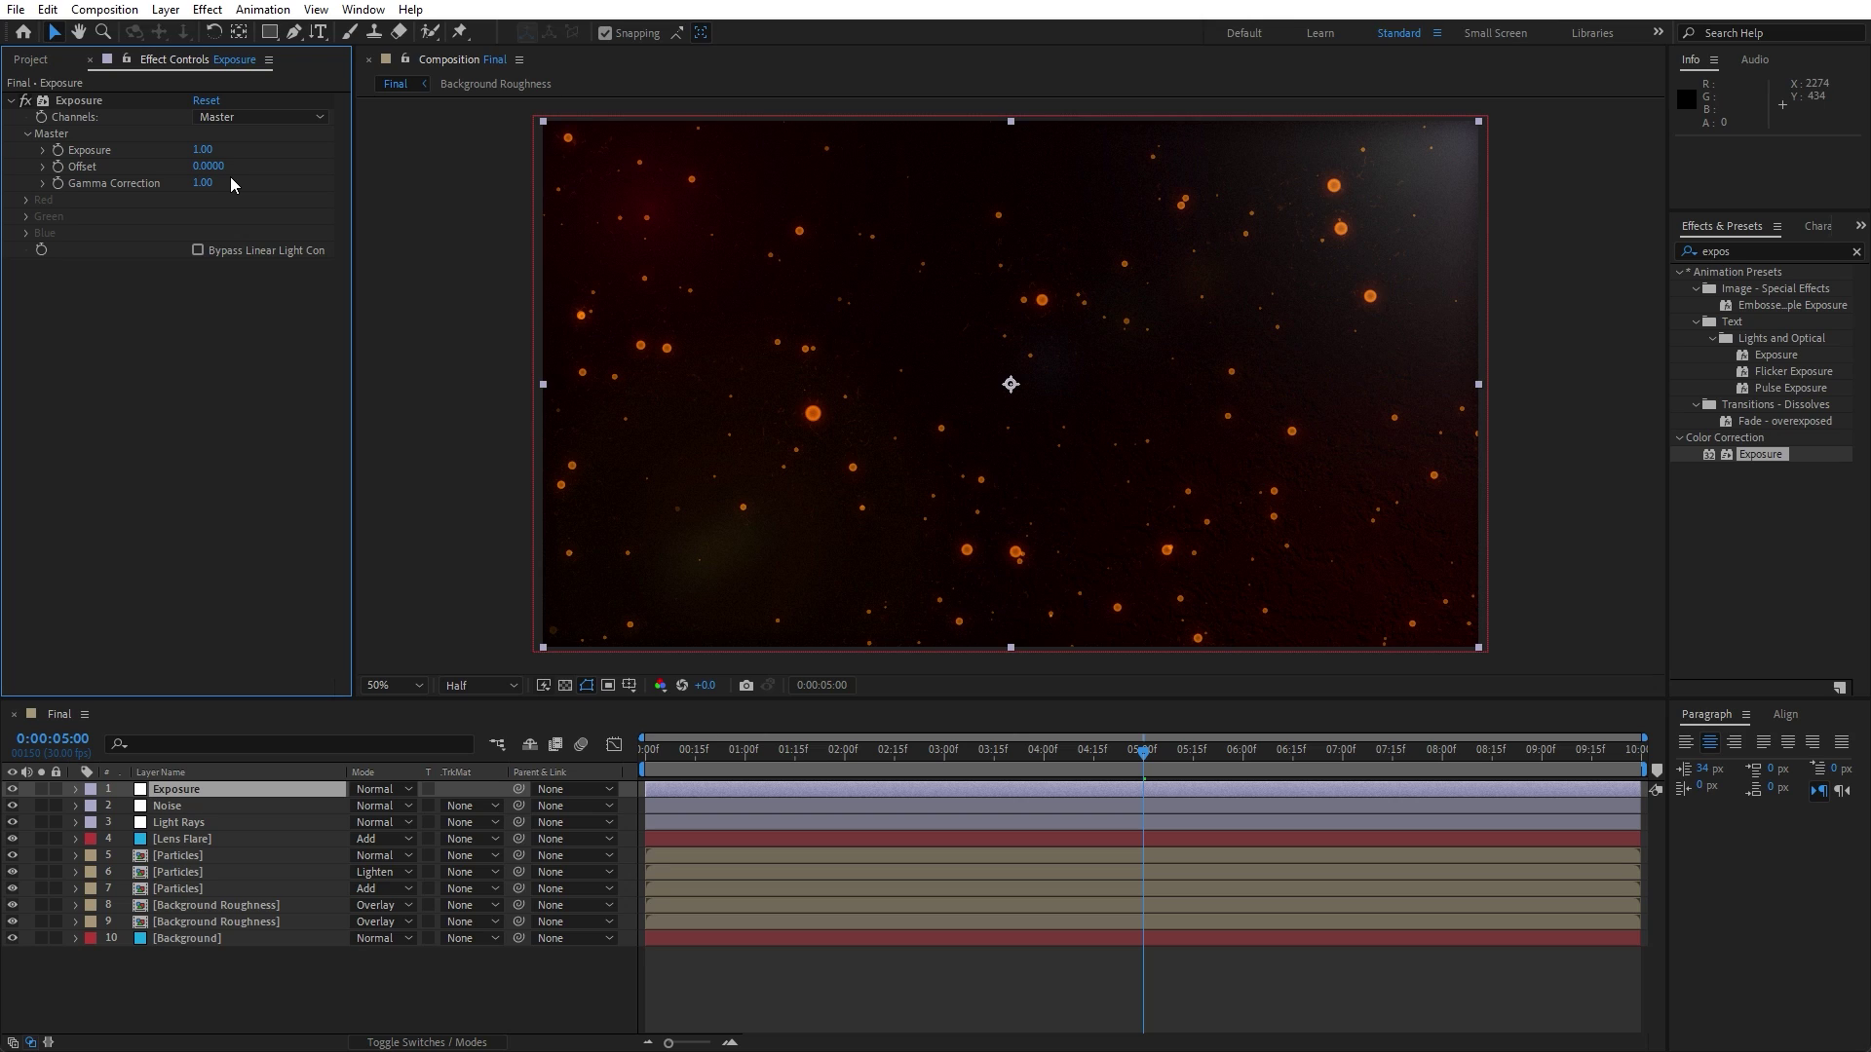
{"action": "left_click_drag", "start_coordinate": [202, 150], "coordinate": [184, 156]}
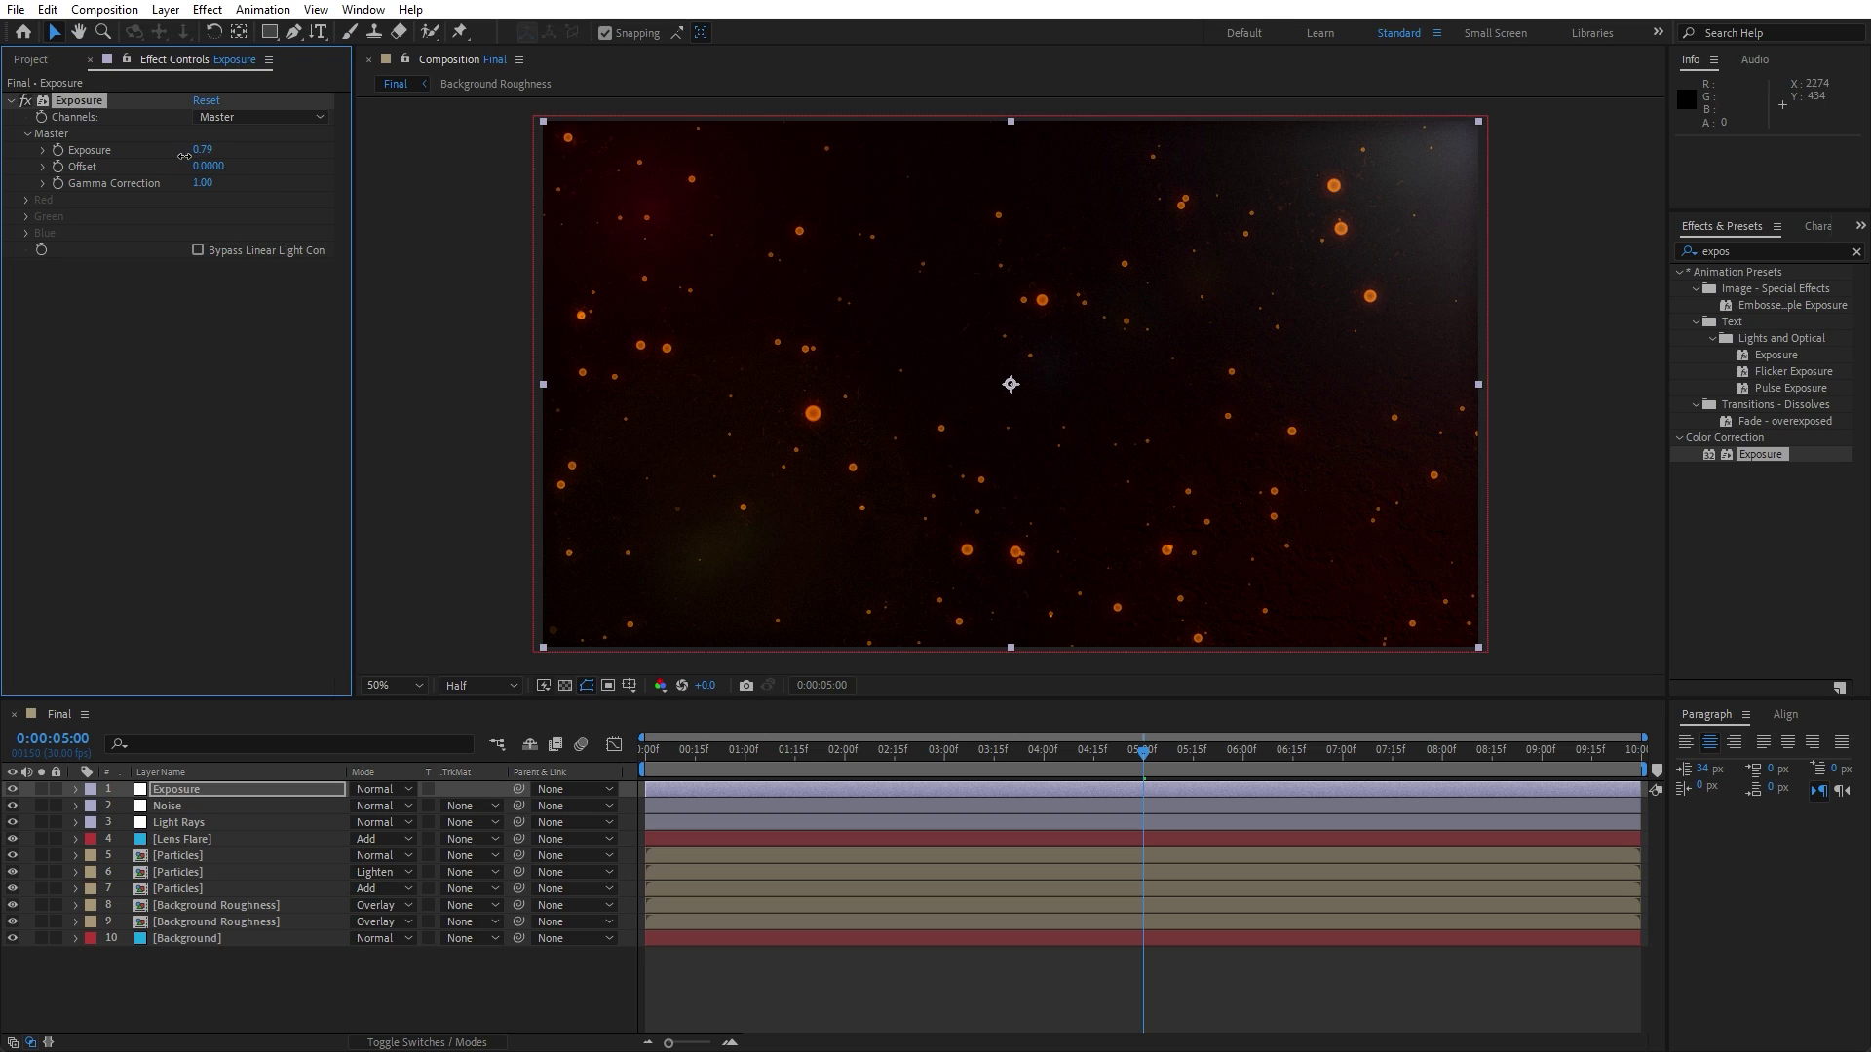
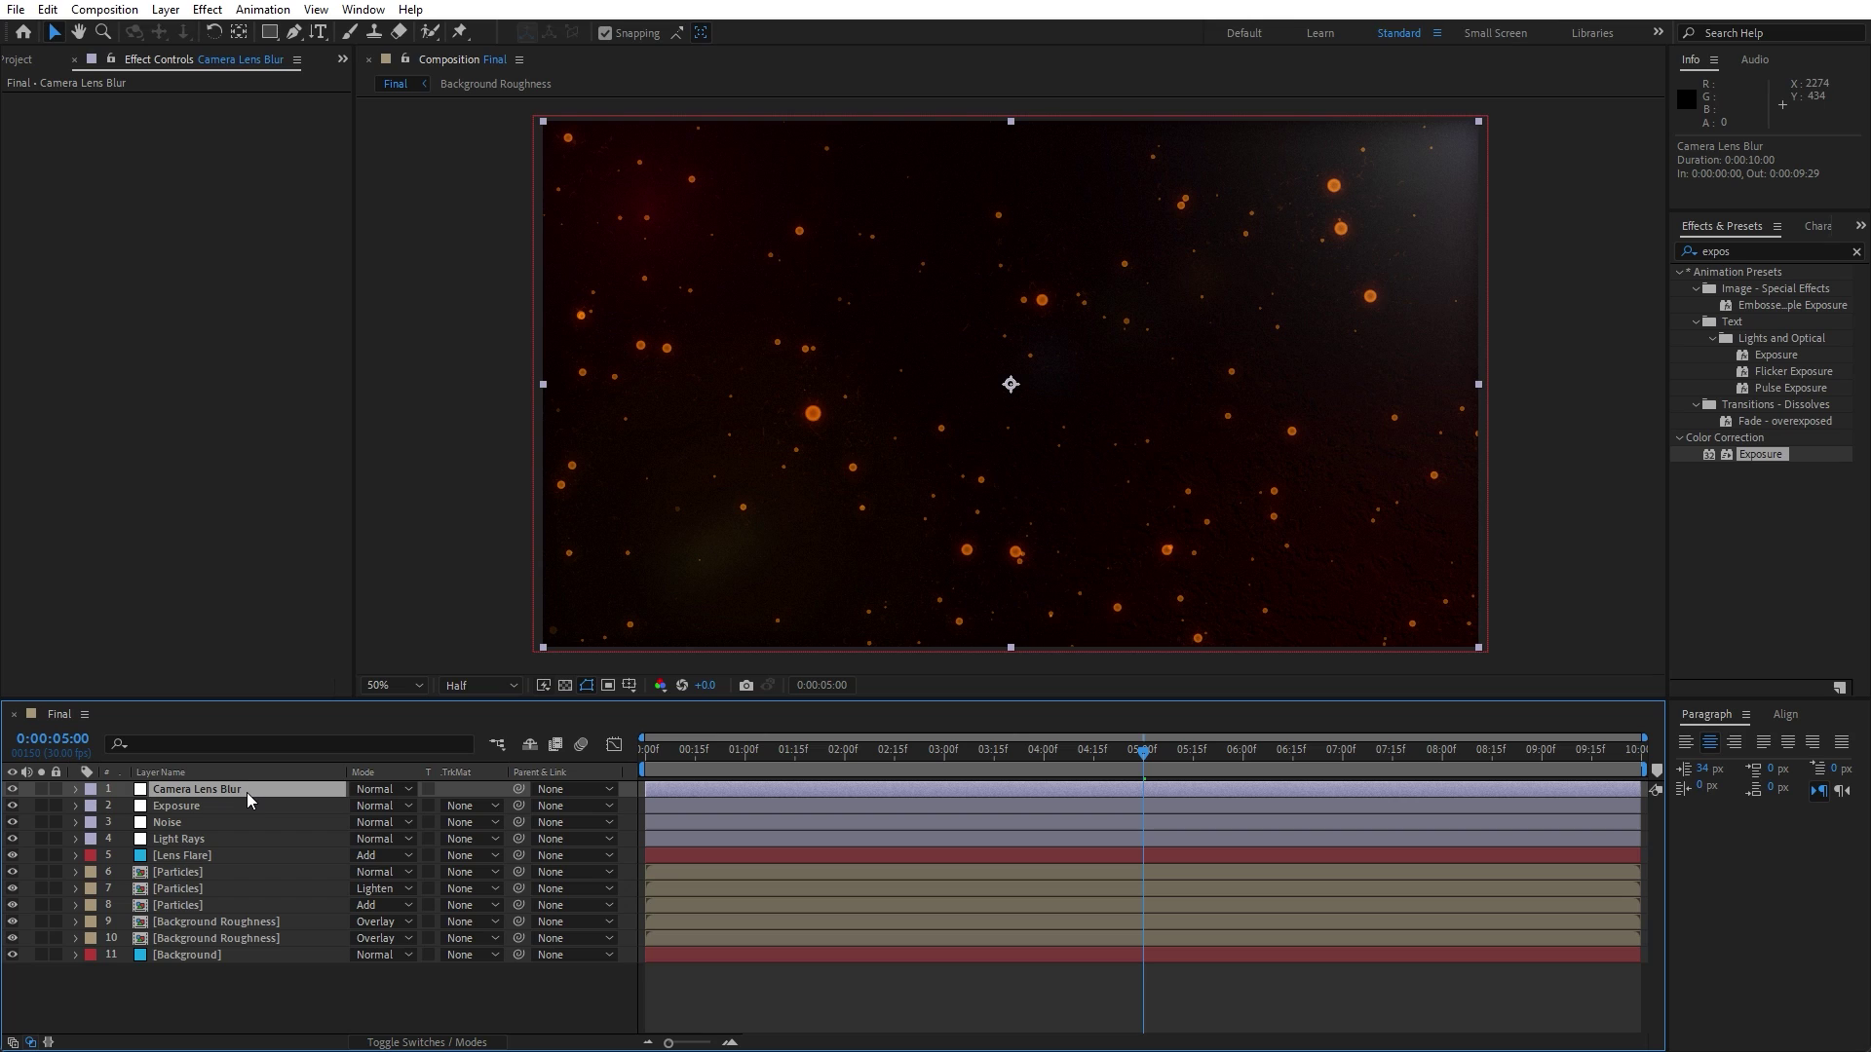
- Apply the Camera Lens Blur effect to the Camera Lens Blur adjustment layer
{"action": "key", "text": "ctrl+5"}
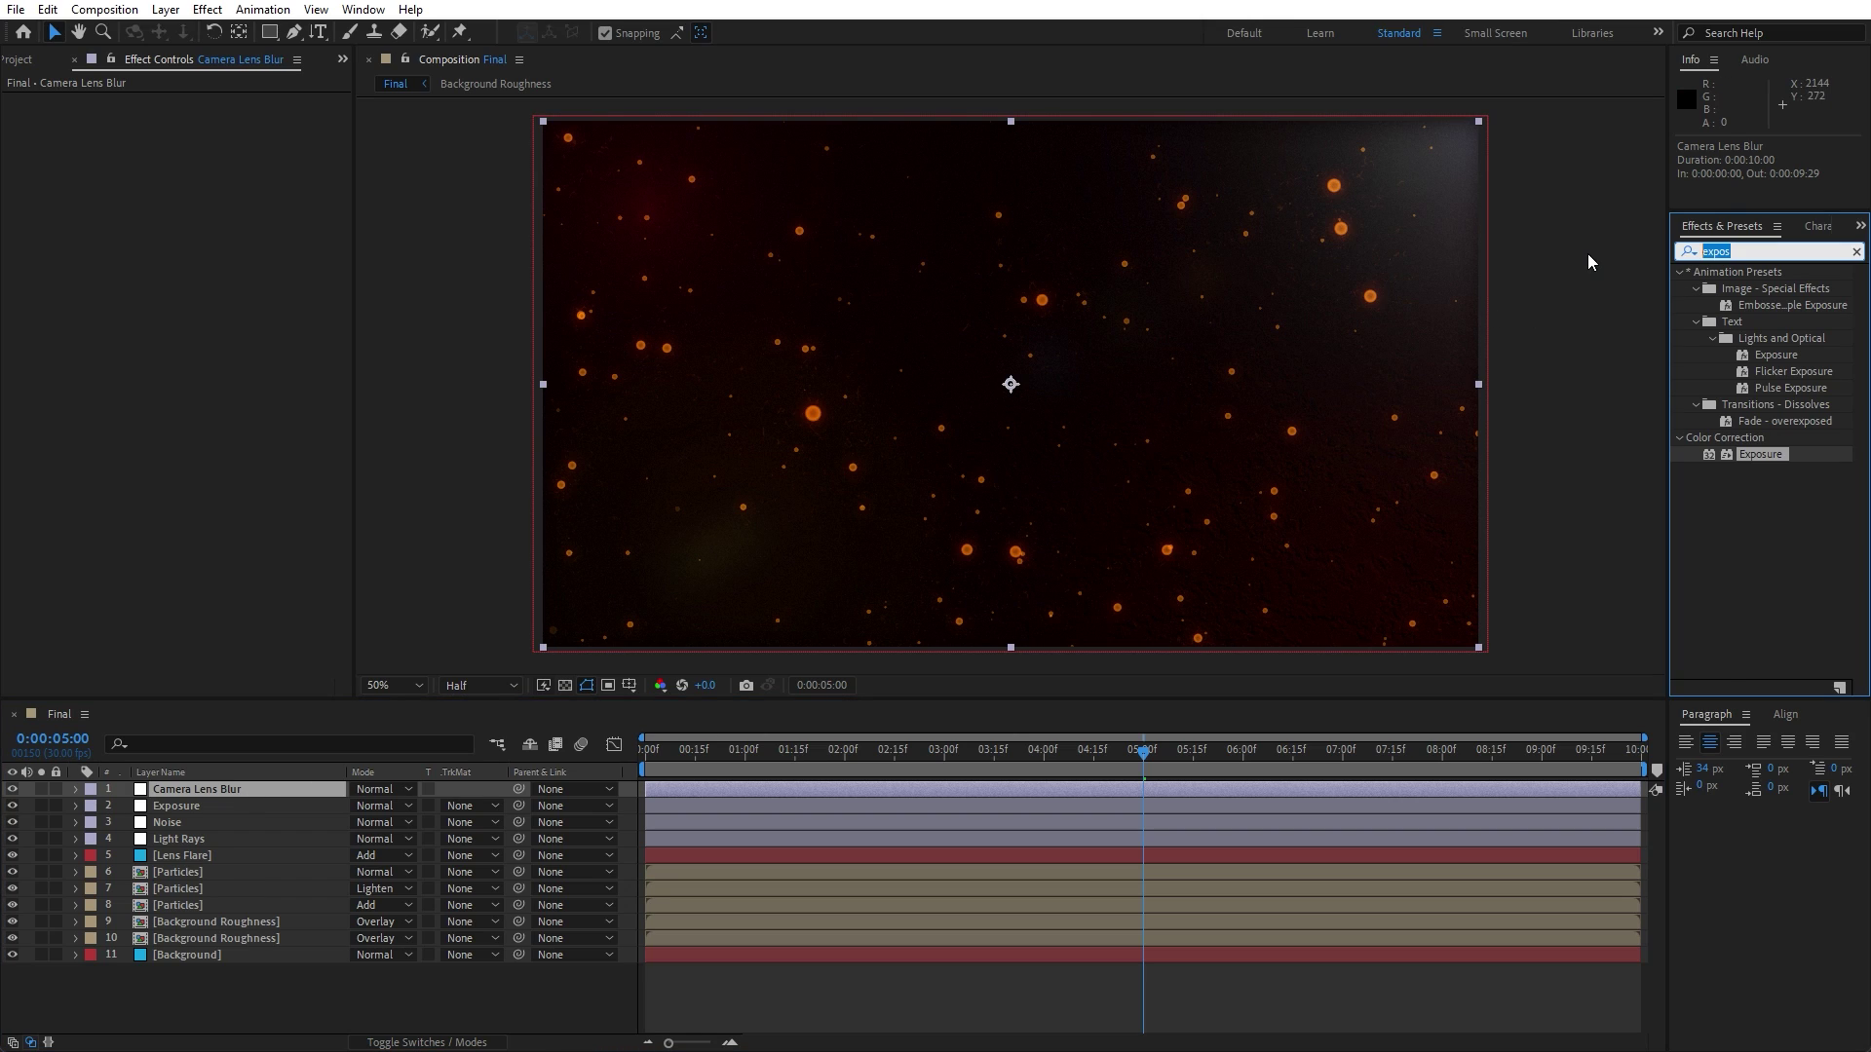
{"action": "type", "text": "camera le"}
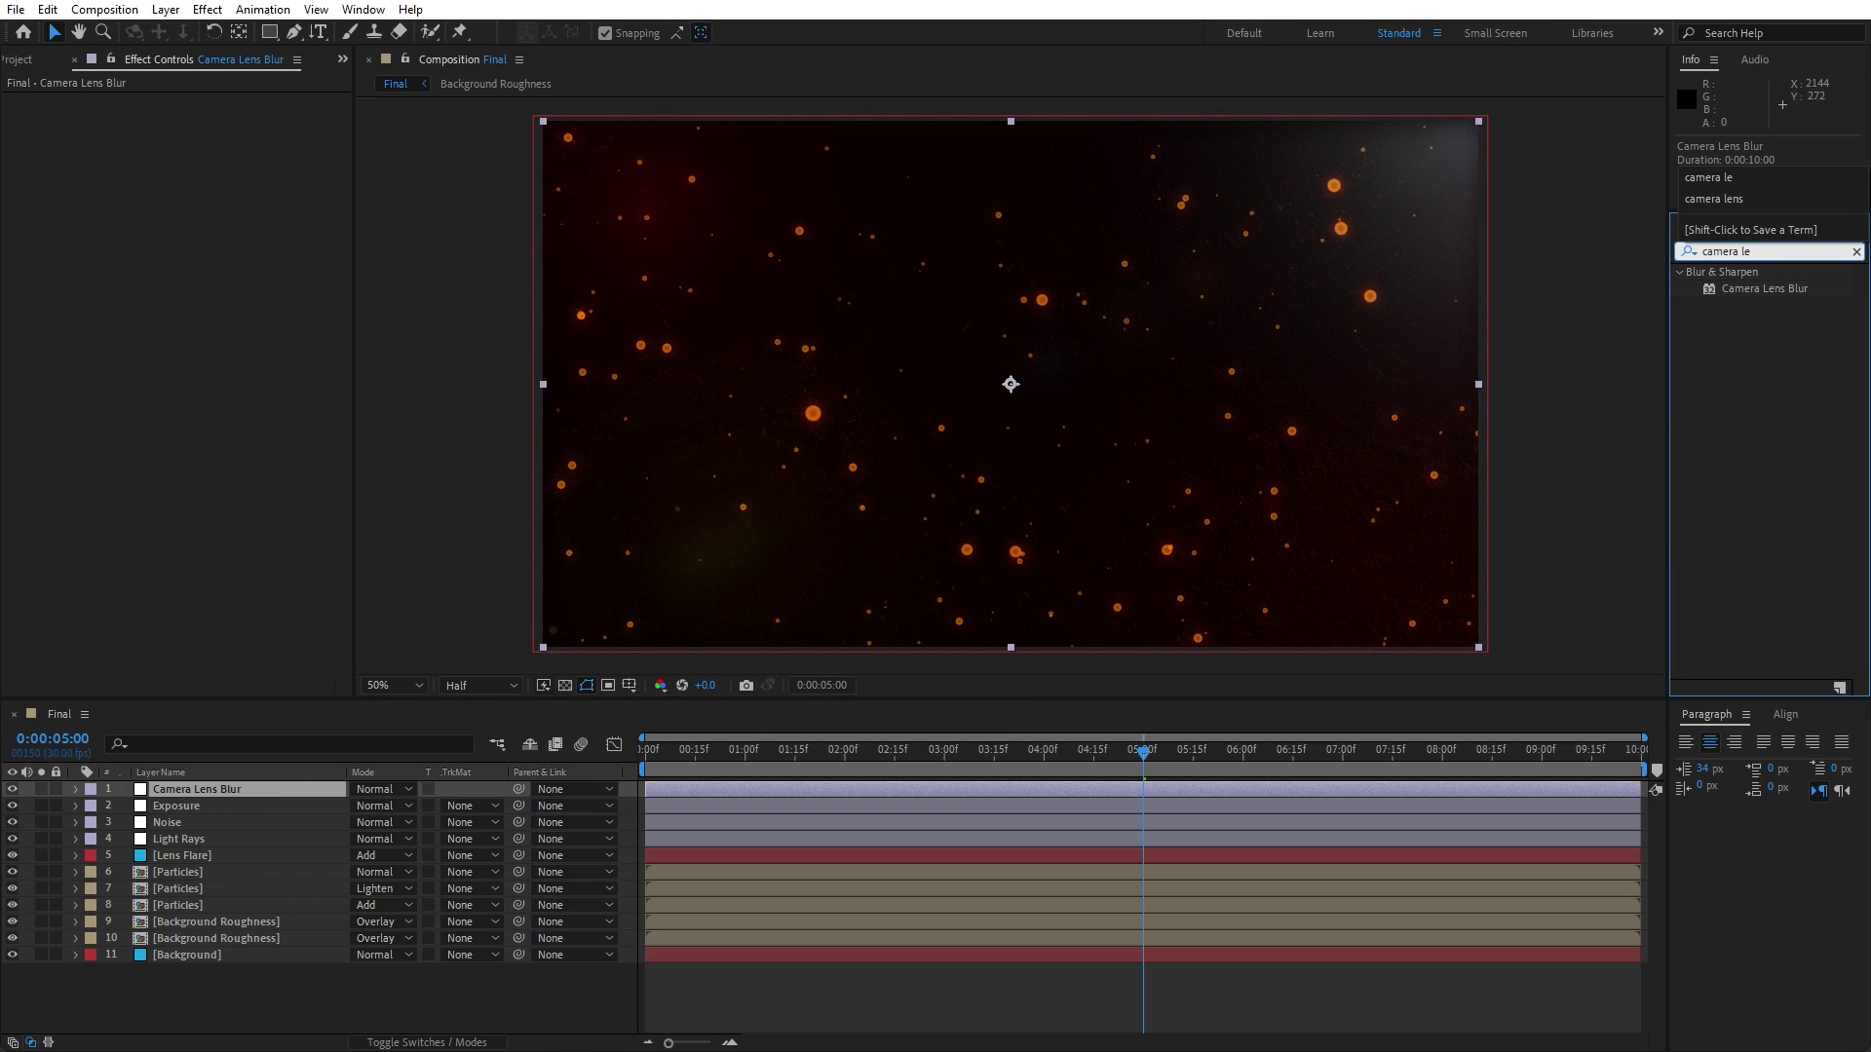
{"action": "left_click_drag", "start_coordinate": [1777, 289], "coordinate": [249, 784]}
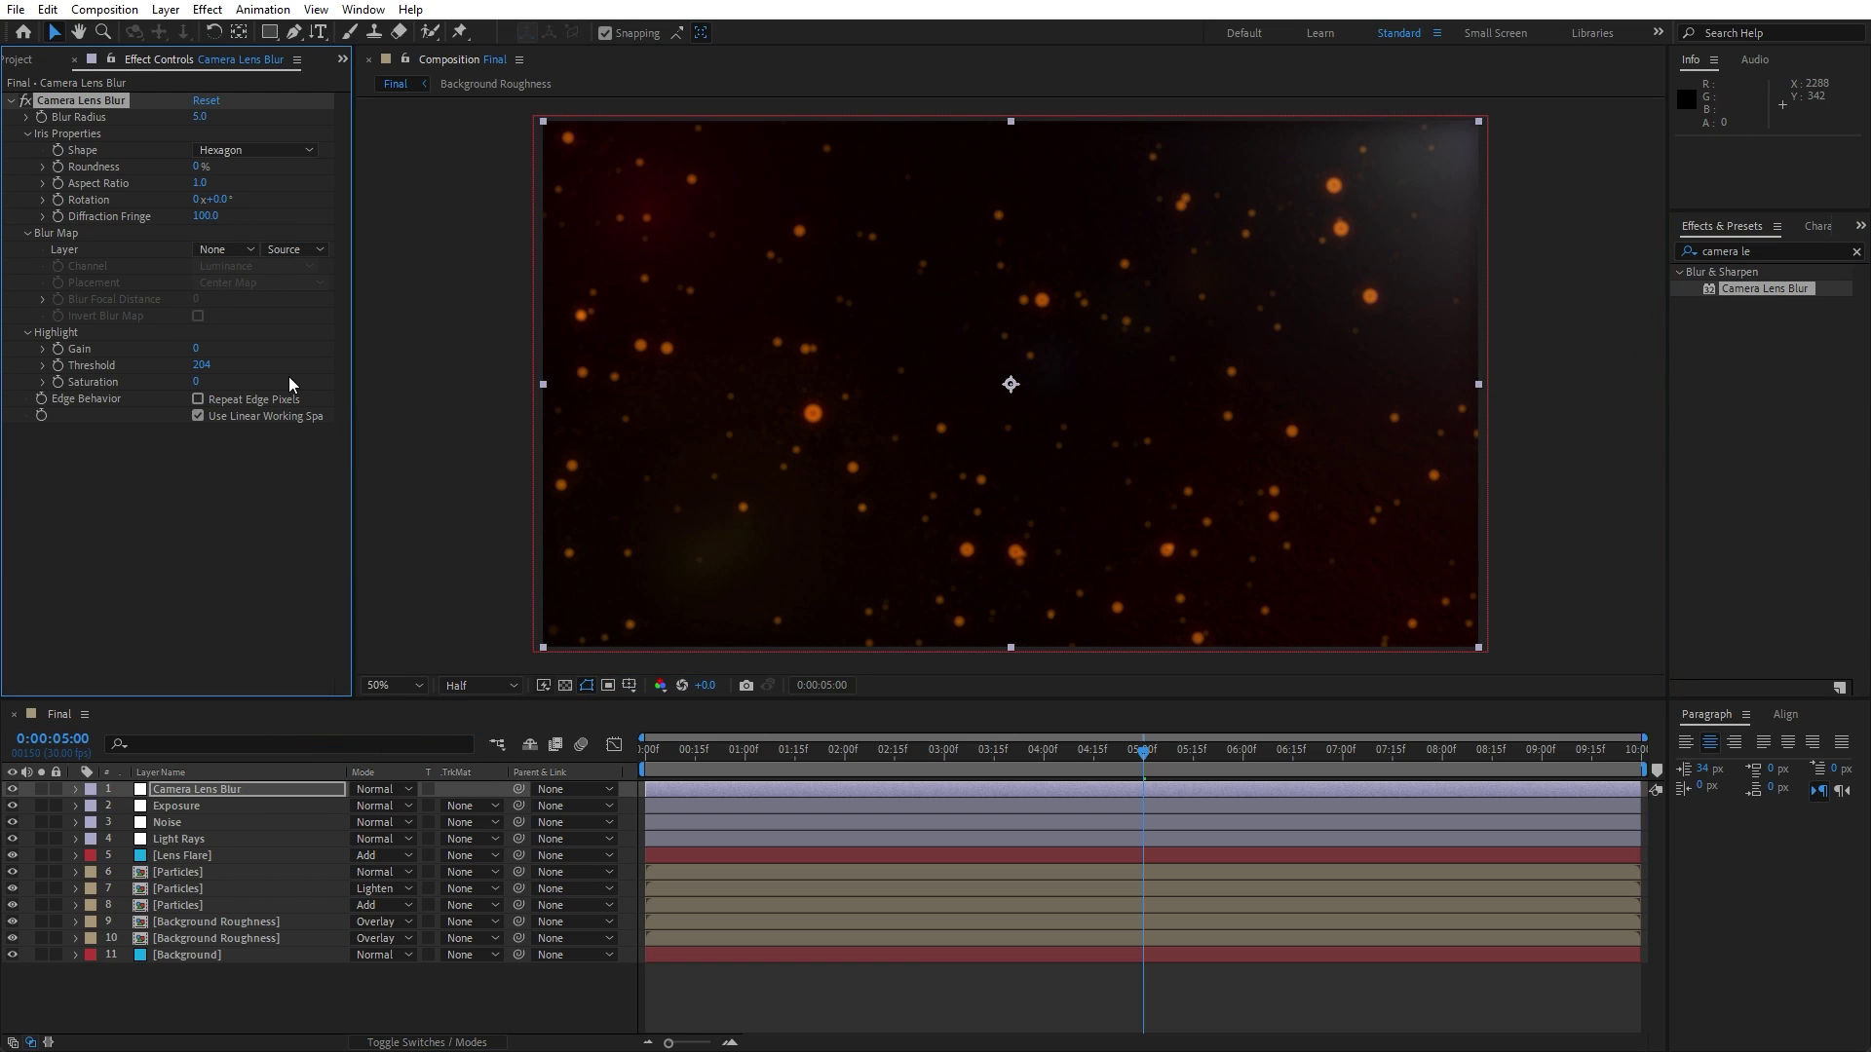
- Add an elliptical mask that fills the whole frame to the Camera Lens Blur layer
{"action": "left_click", "coordinate": [203, 791]}
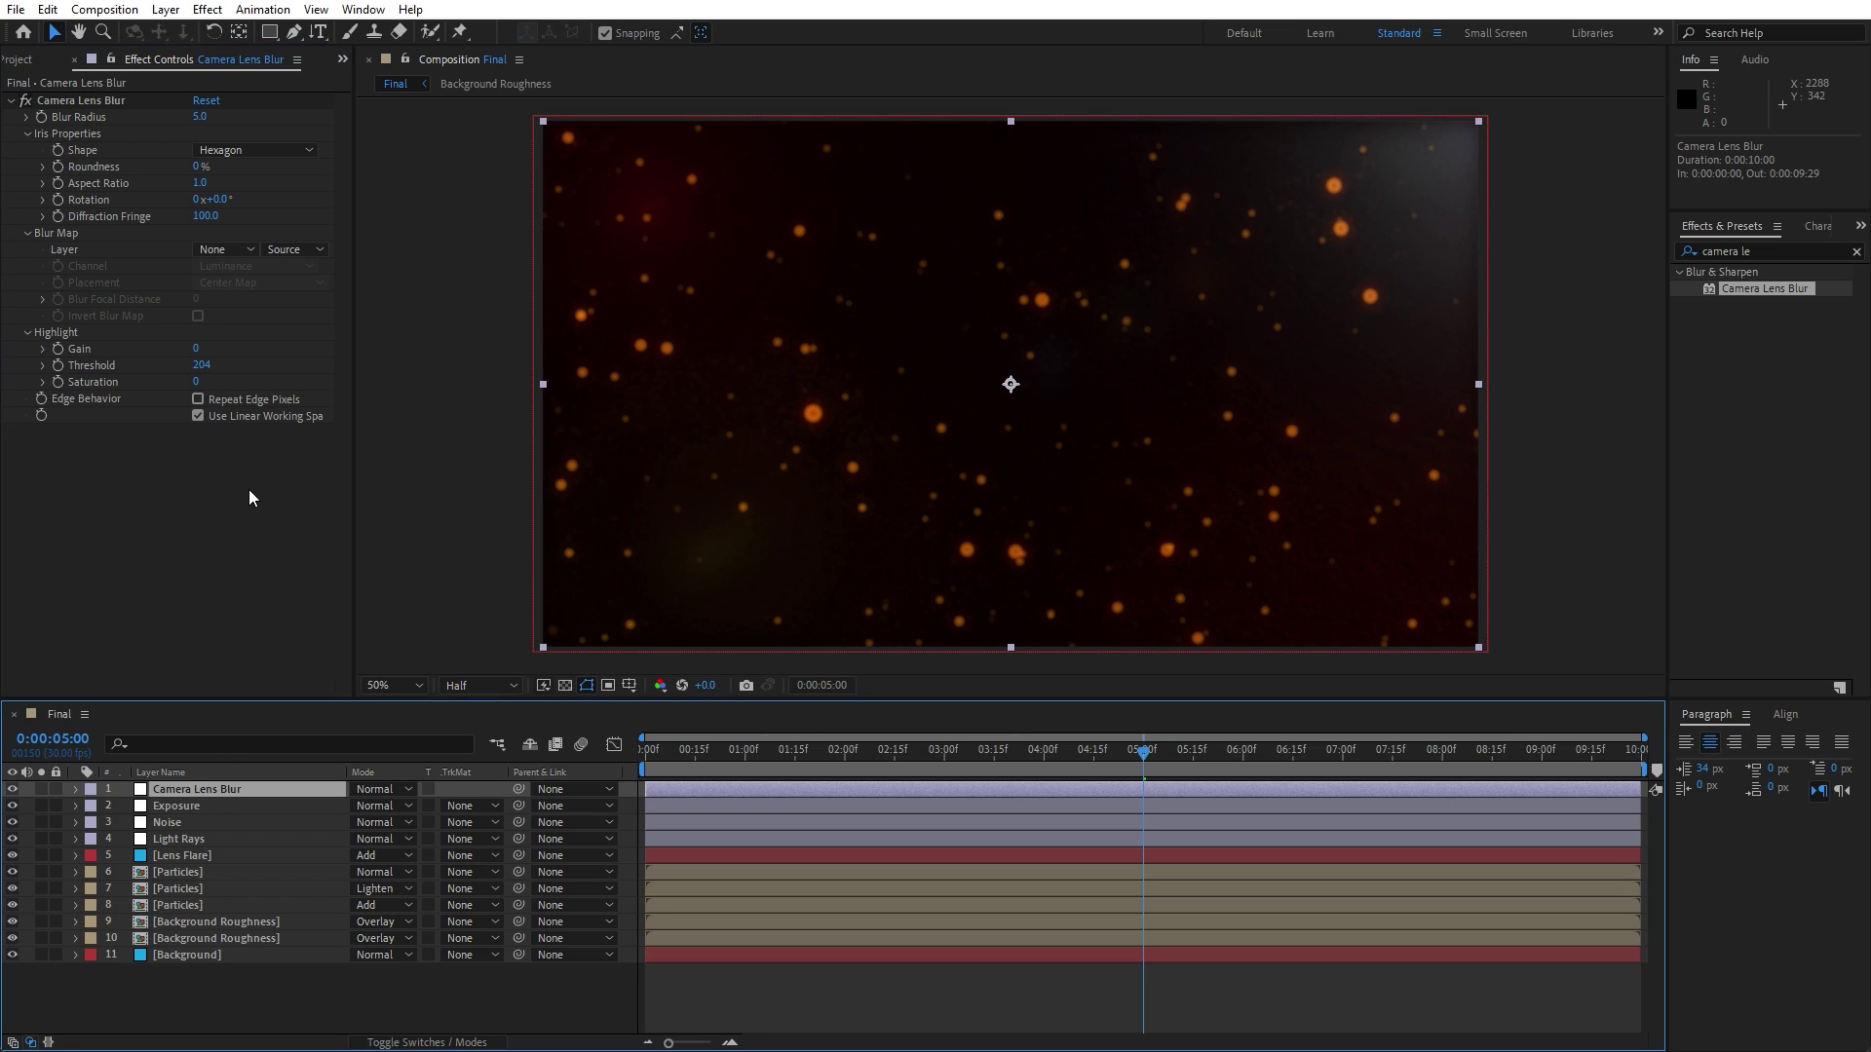
{"action": "left_click", "coordinate": [271, 37]}
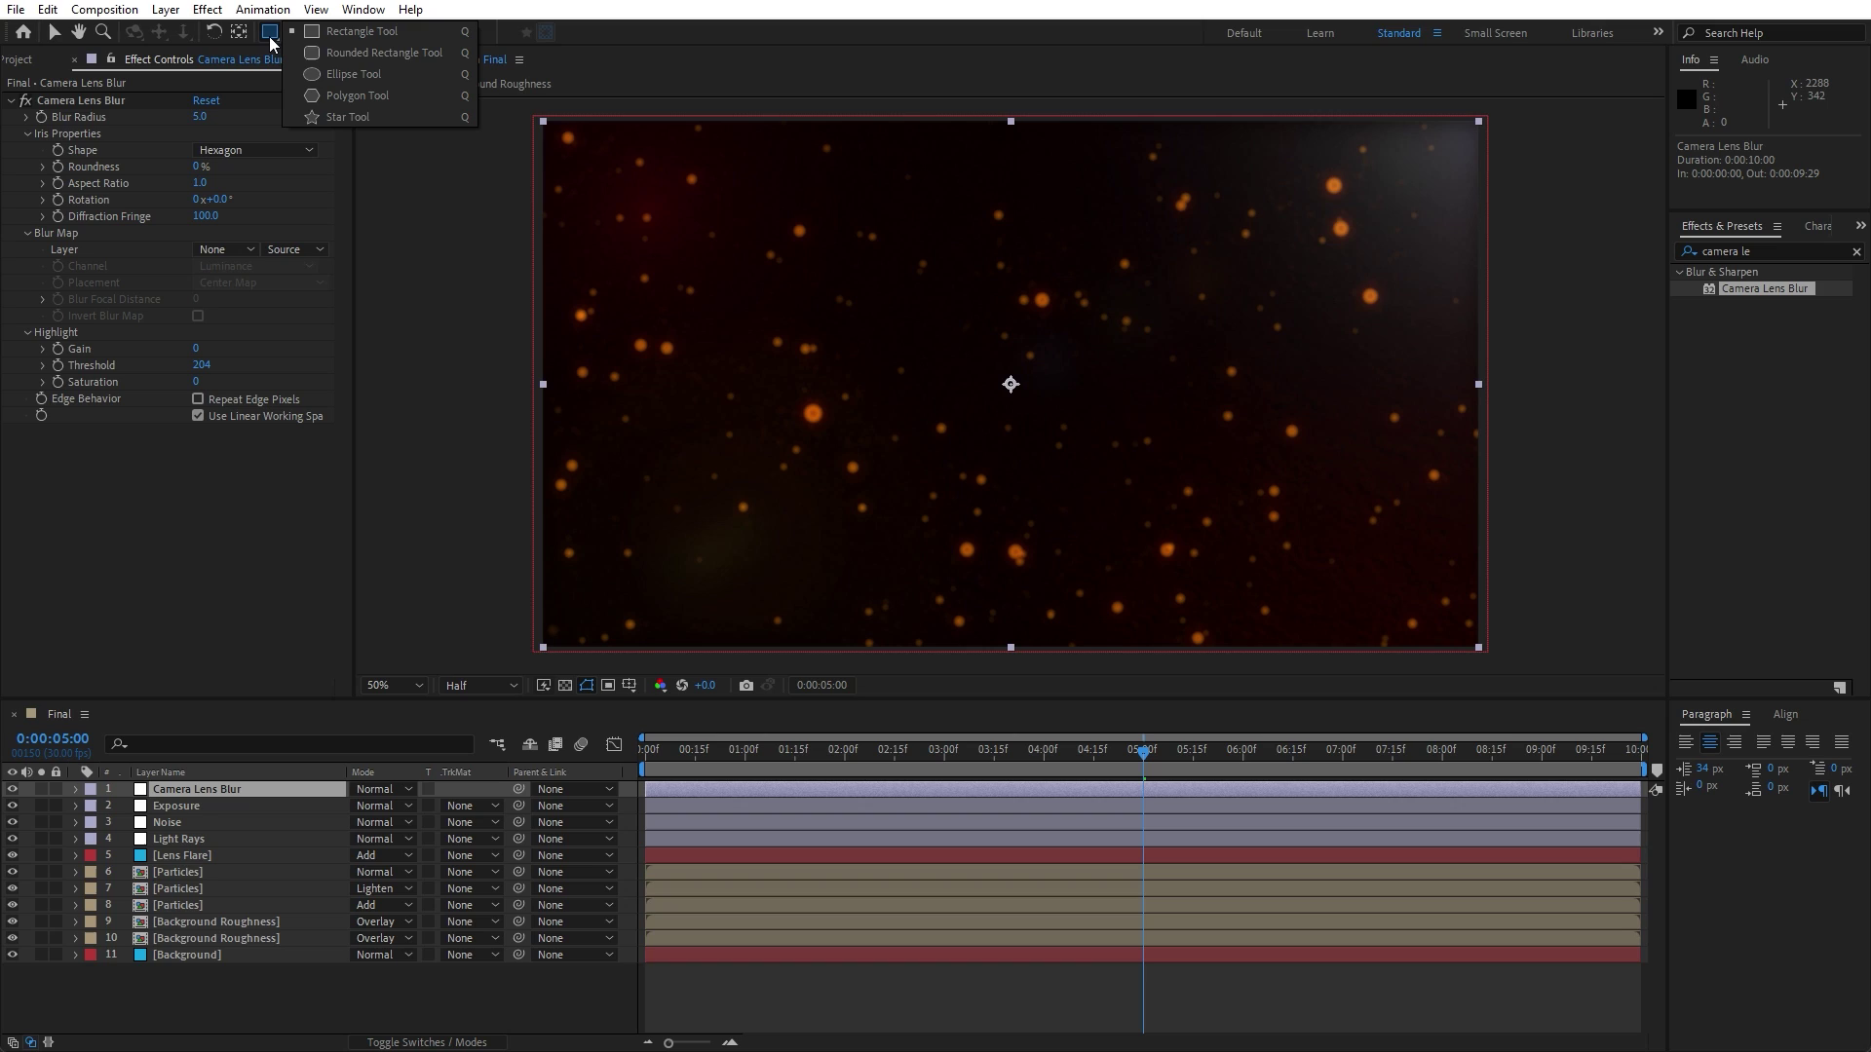
{"action": "key", "text": "Escape"}
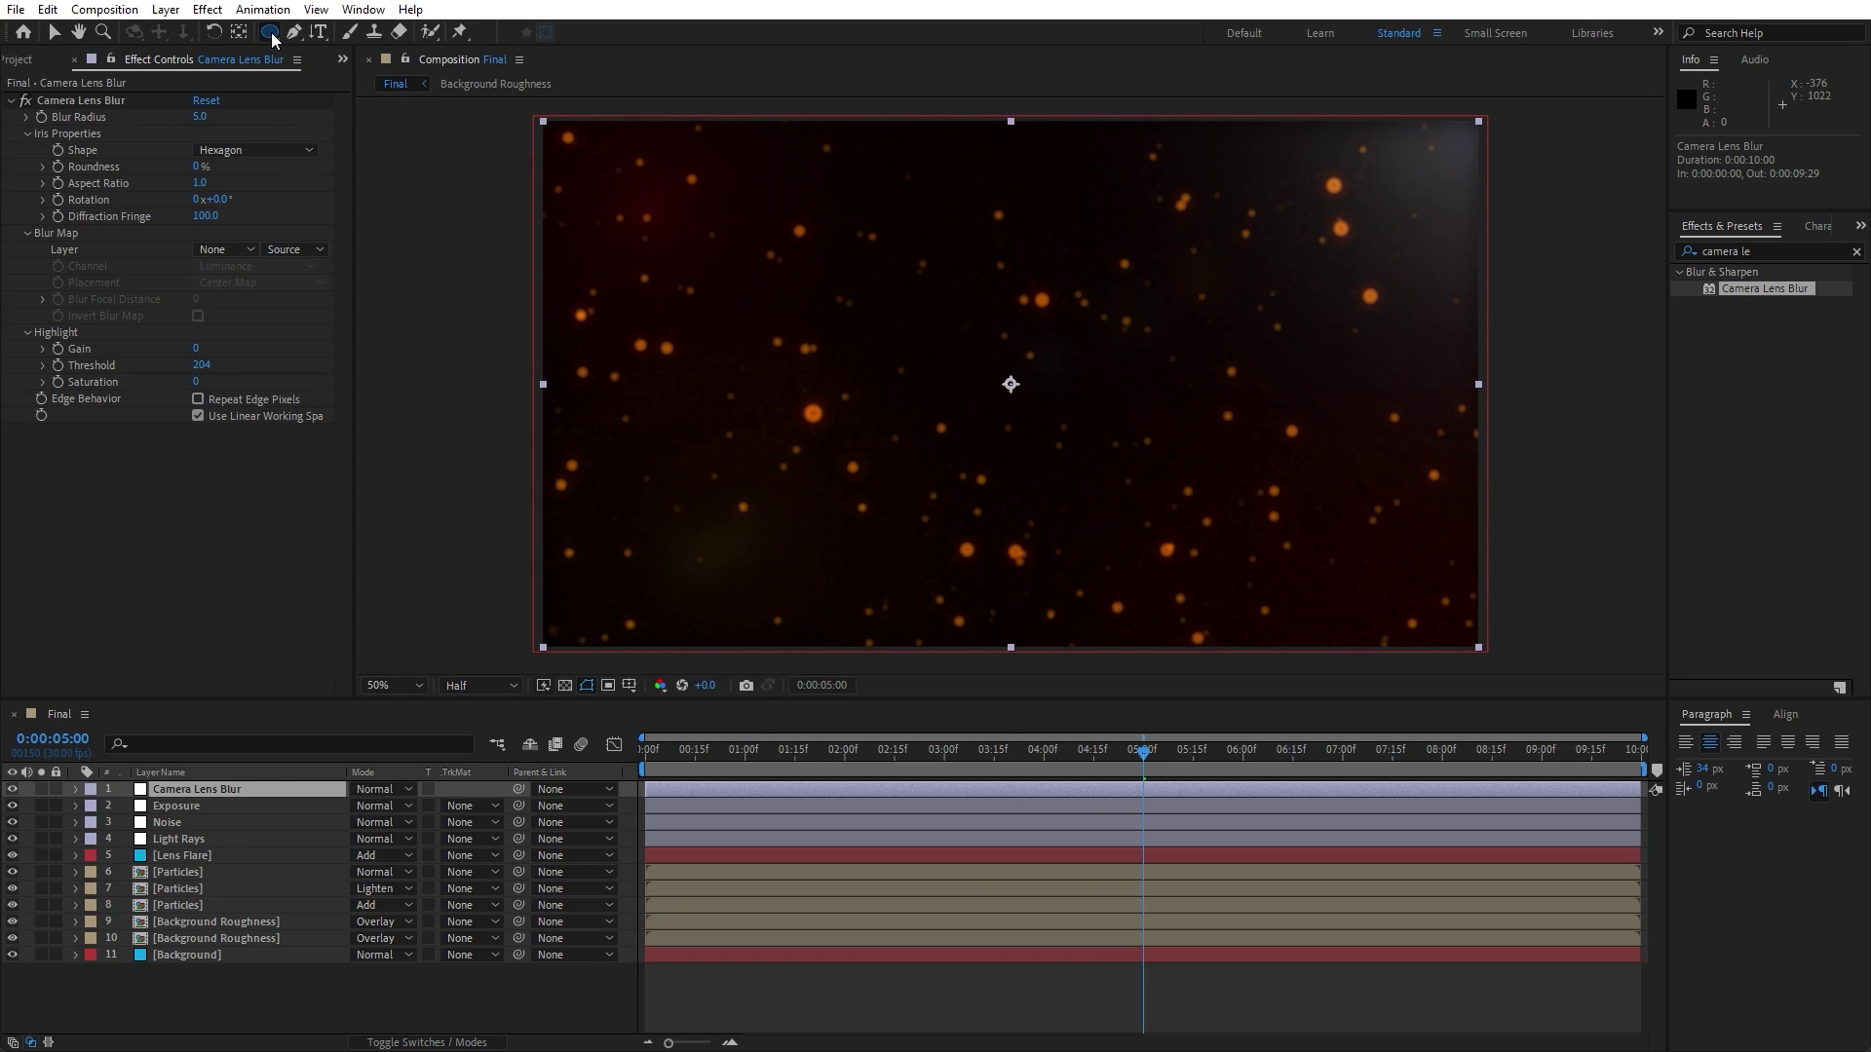
{"action": "double_click", "coordinate": [270, 32]}
{"action": "key", "text": "v"}
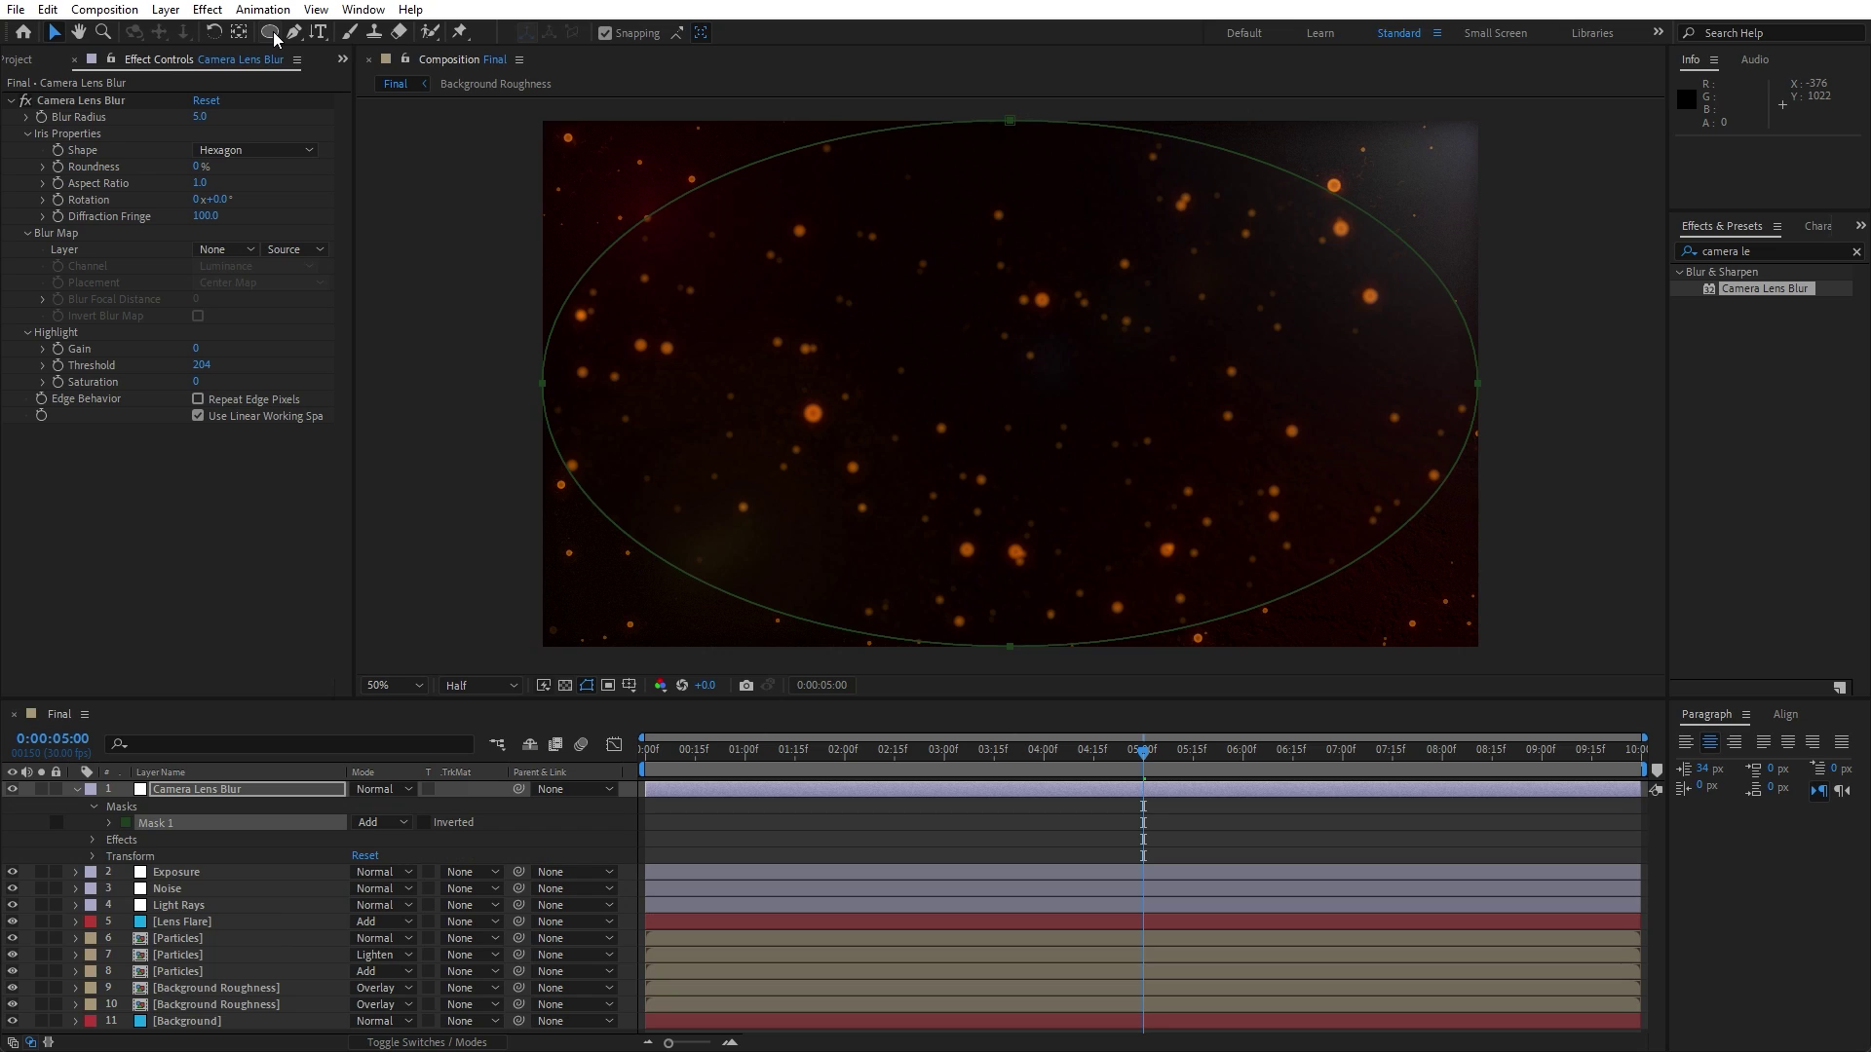
{"action": "left_click", "coordinate": [77, 789]}
{"action": "left_click", "coordinate": [241, 788]}
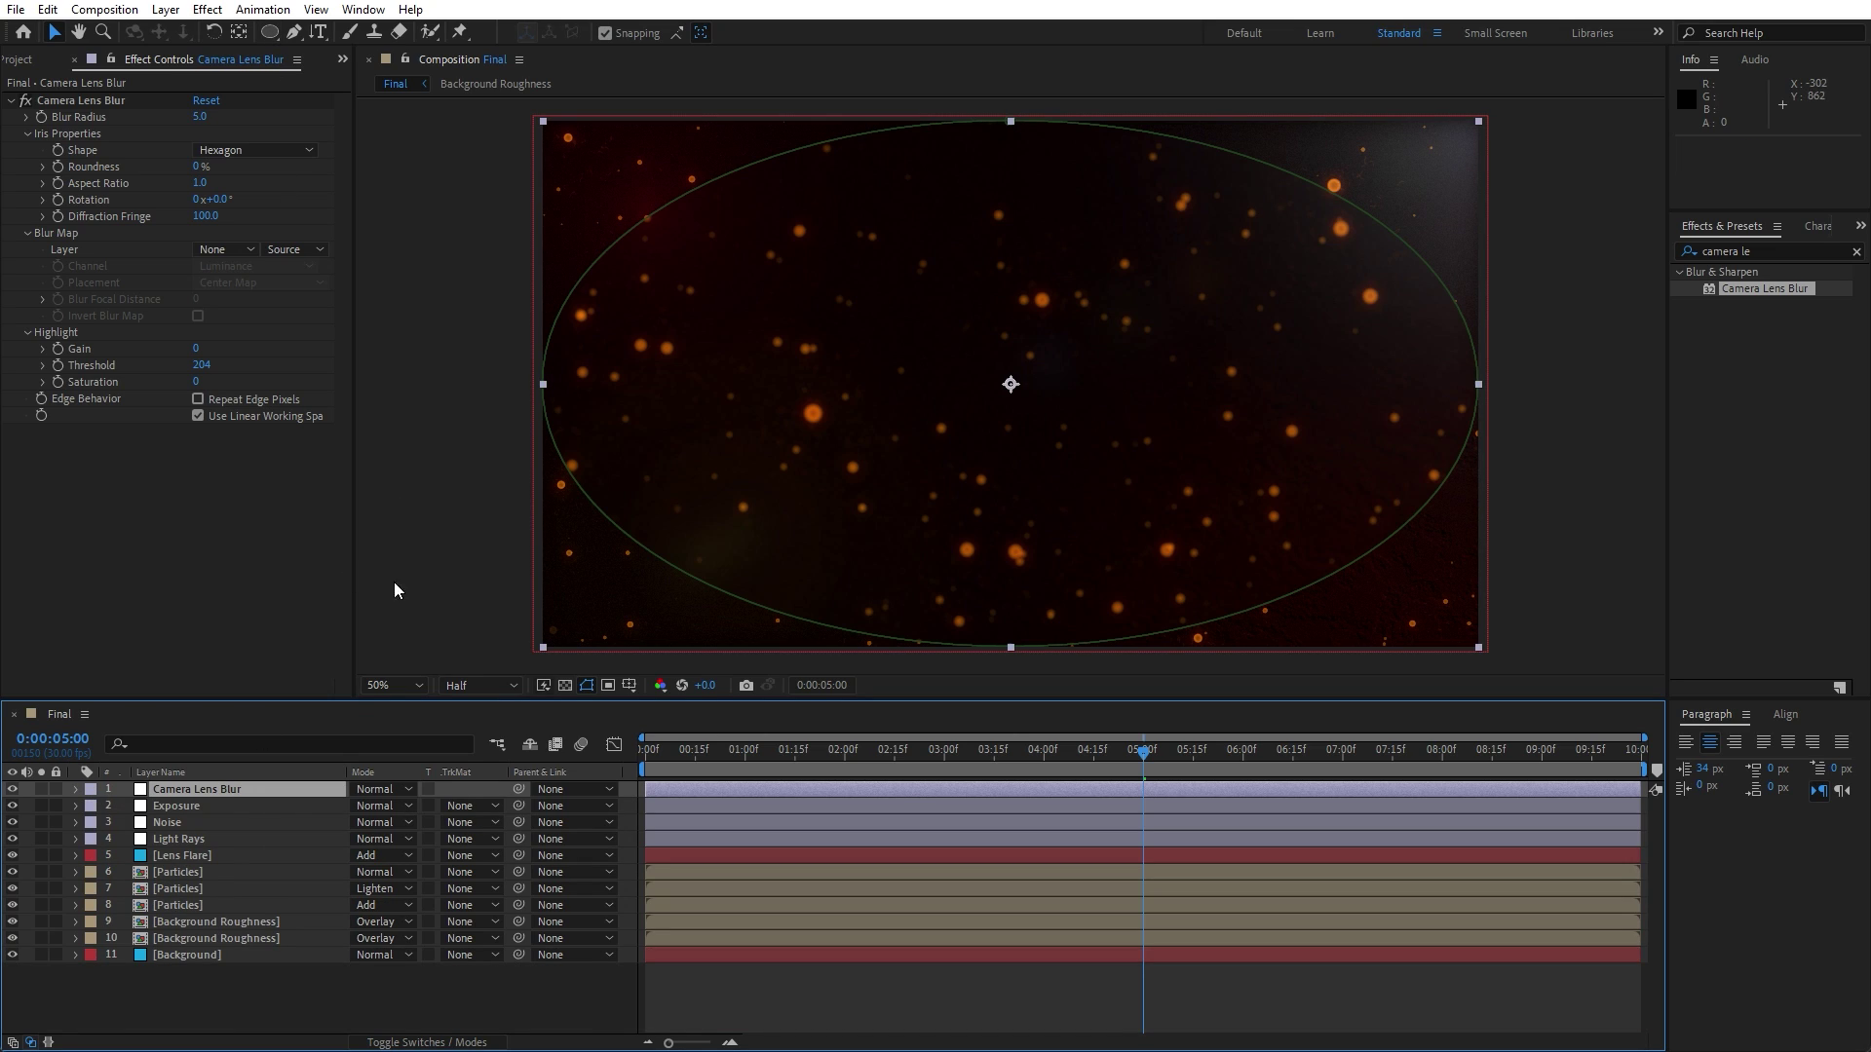
- Show the Title/Action Safe guides and narrow the elliptical mask on both sides to the title-safe edges
{"action": "key", "text": "m"}
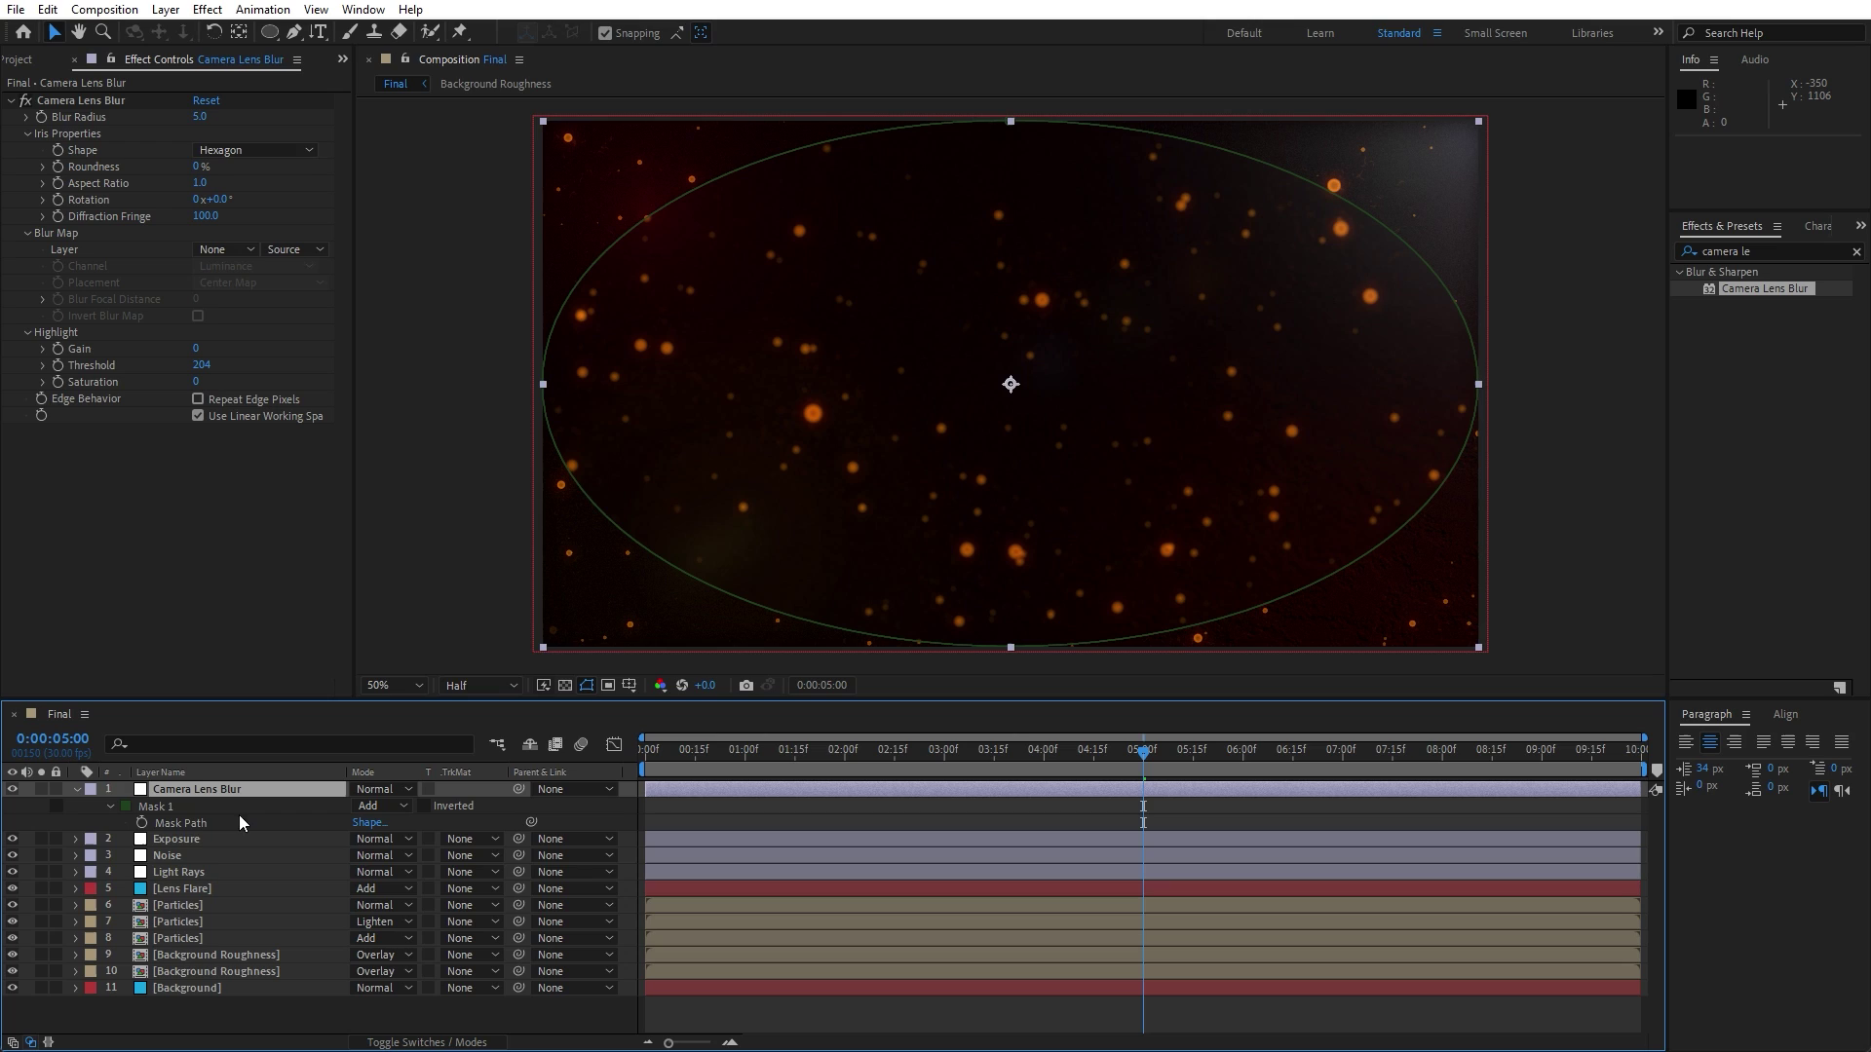
{"action": "left_click", "coordinate": [162, 808]}
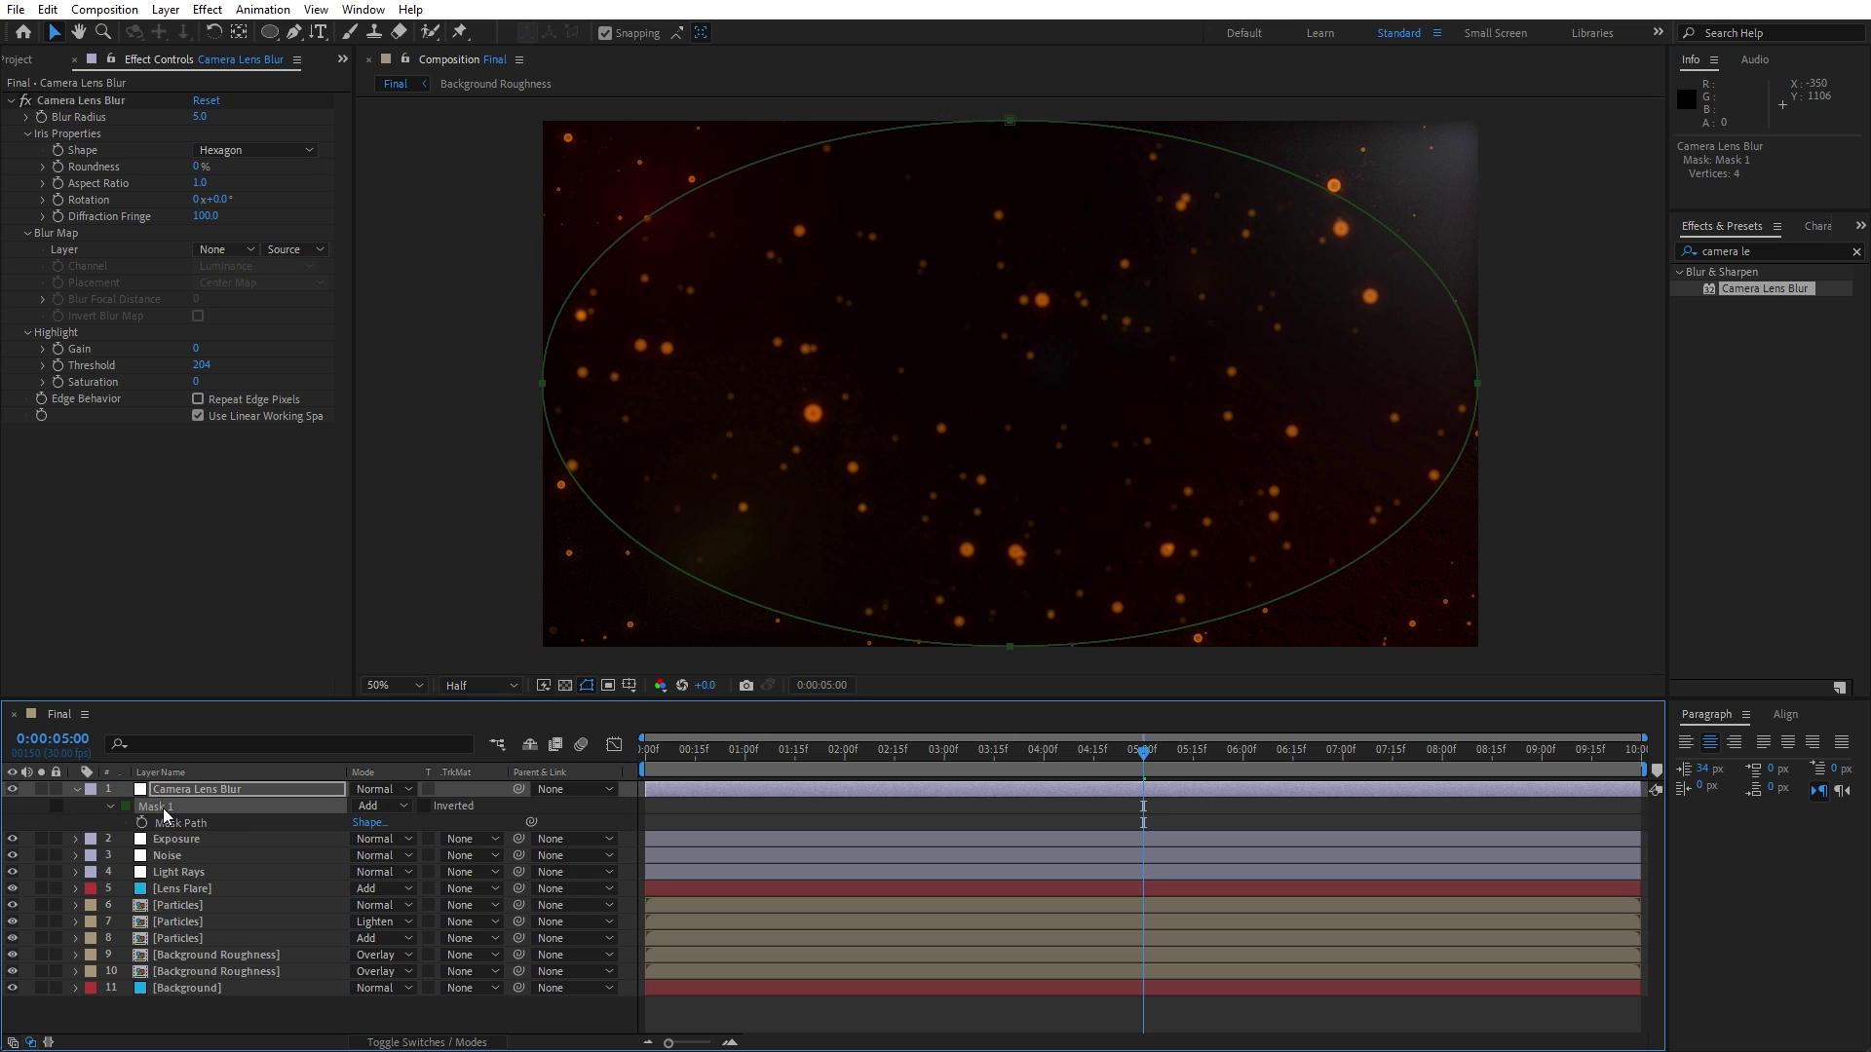
{"action": "double_click", "coordinate": [544, 386]}
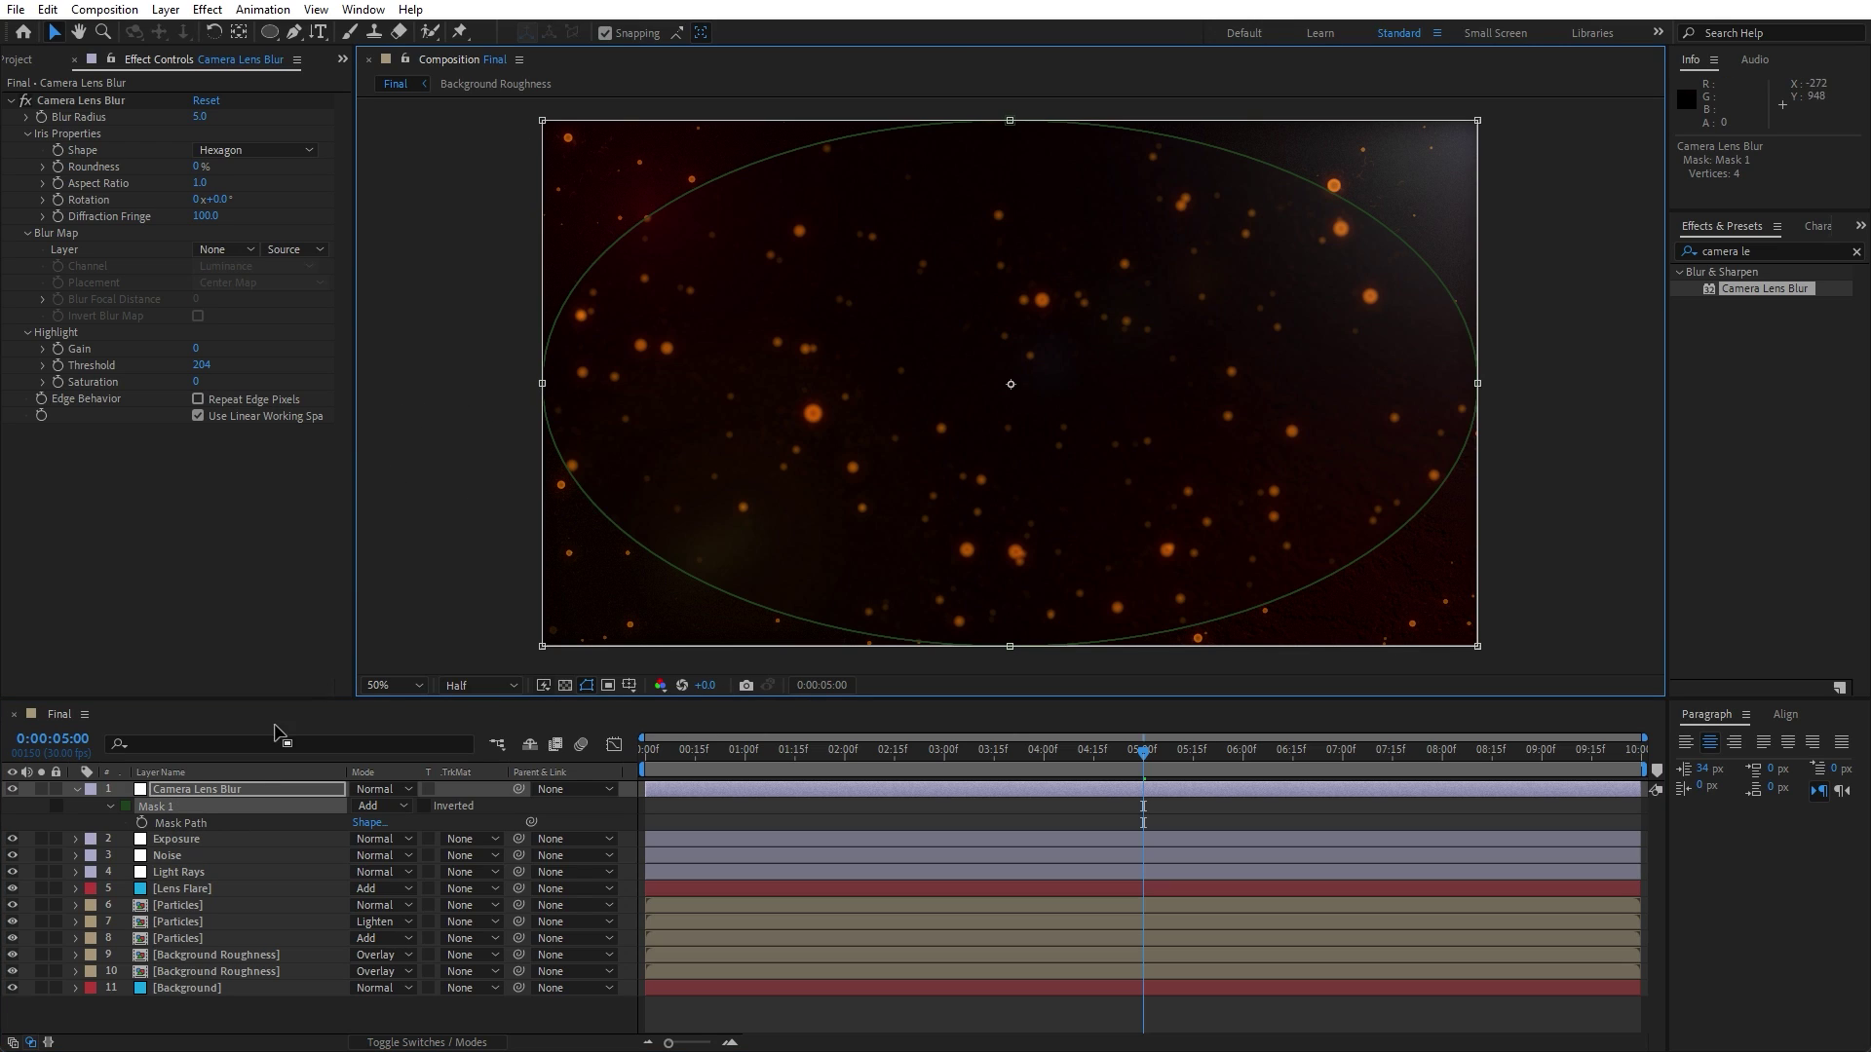
{"action": "left_click", "coordinate": [175, 814]}
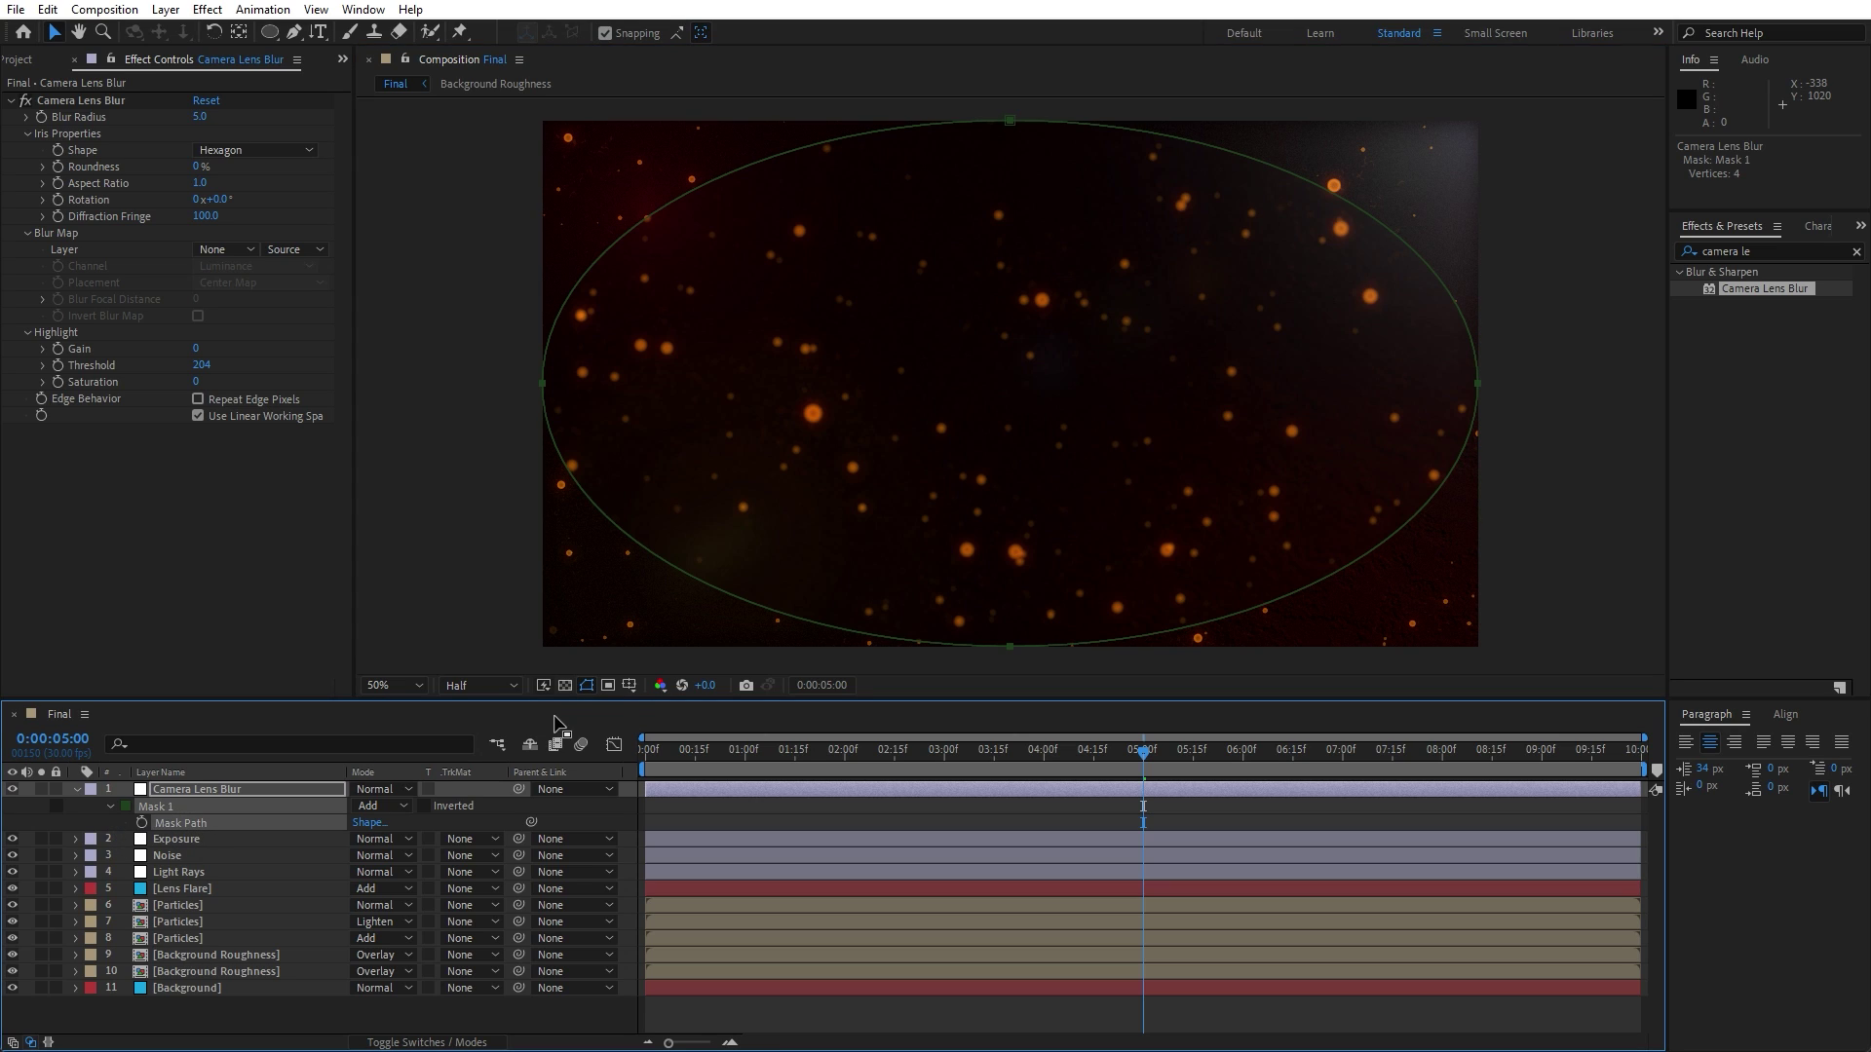
{"action": "left_click", "coordinate": [630, 685]}
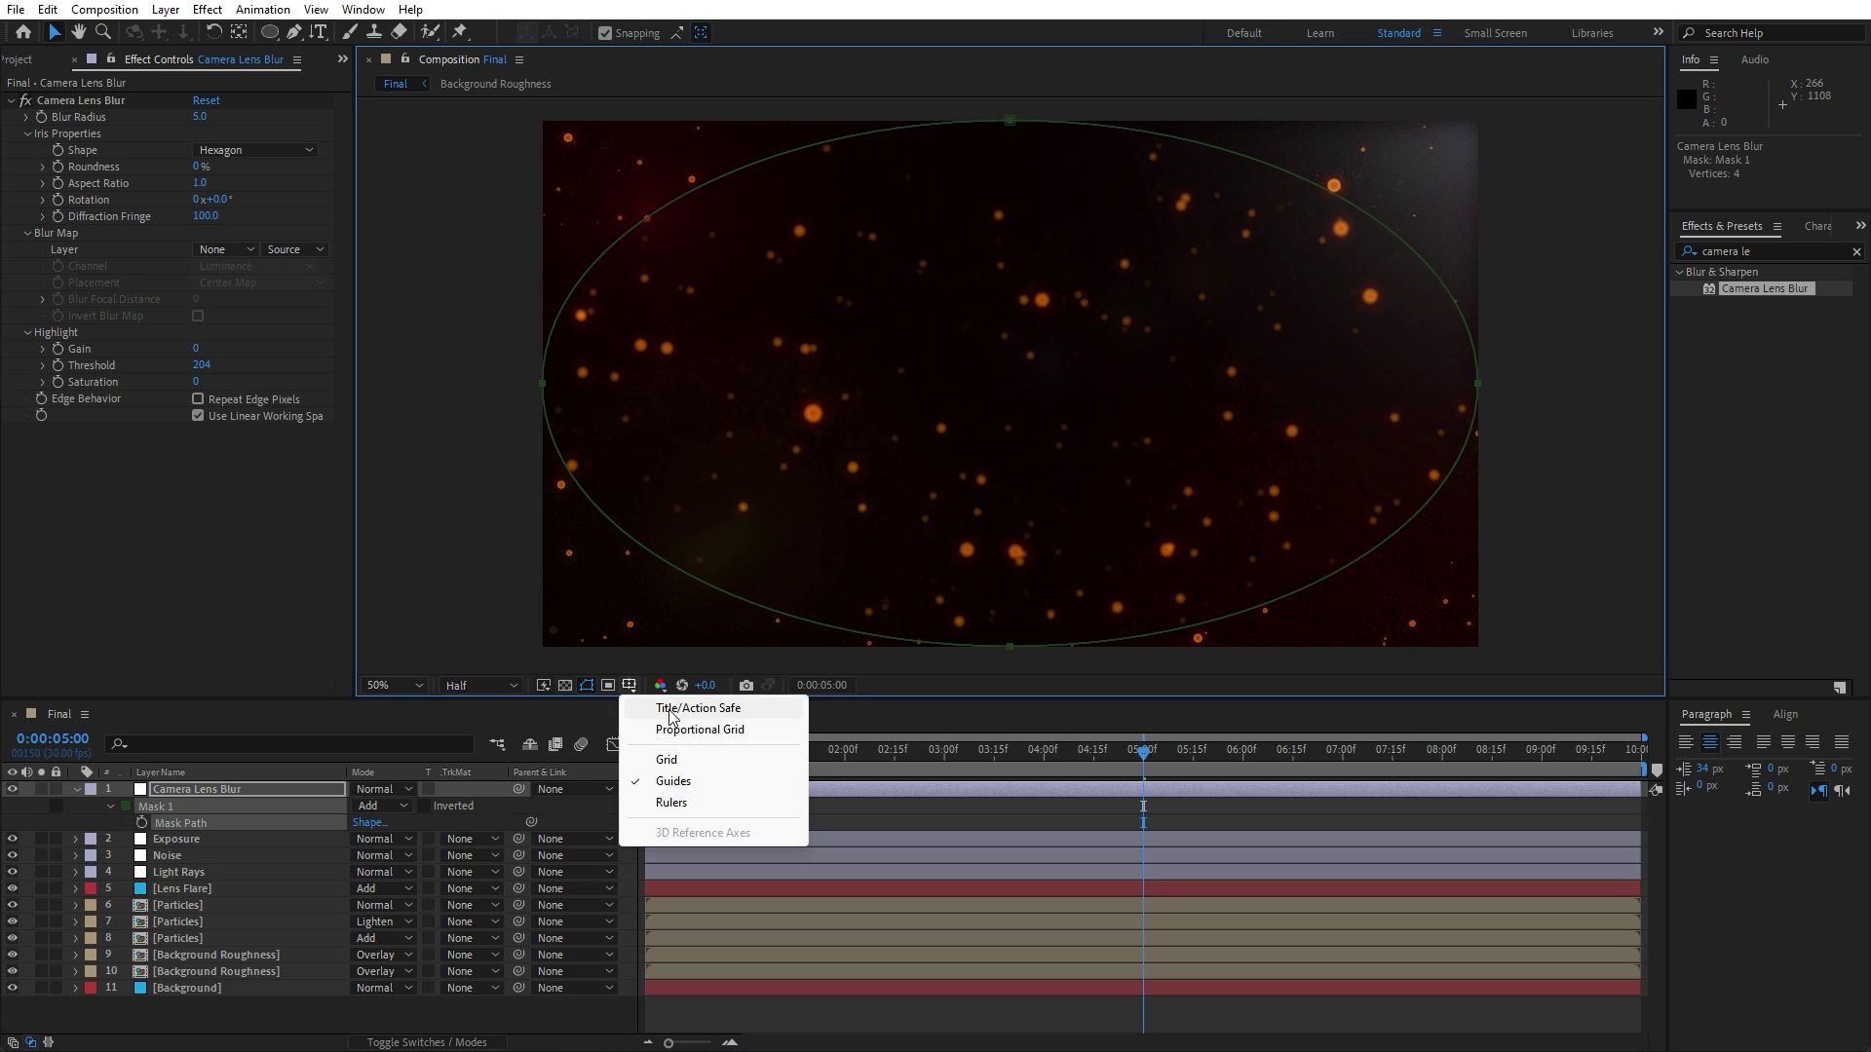
{"action": "left_click", "coordinate": [670, 709]}
{"action": "key", "text": "ctrl+t"}
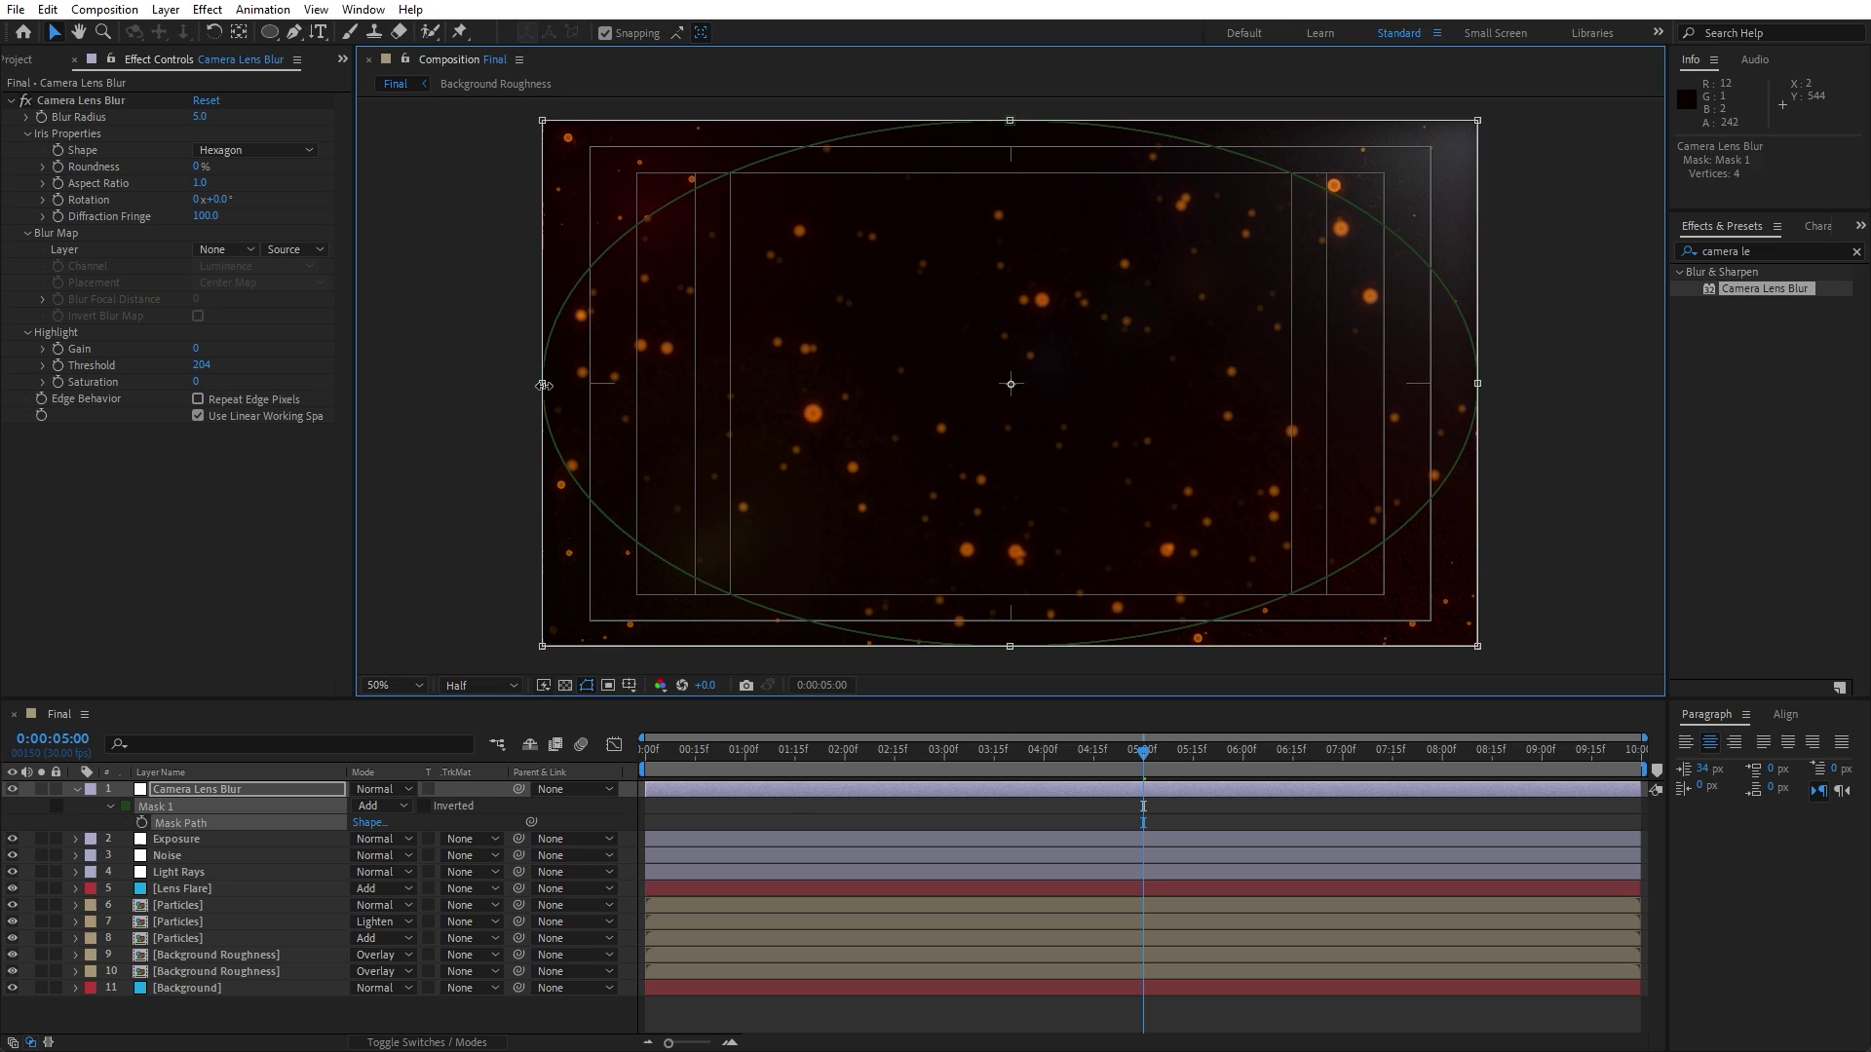
{"action": "left_click_drag", "start_coordinate": [544, 392], "coordinate": [635, 391]}
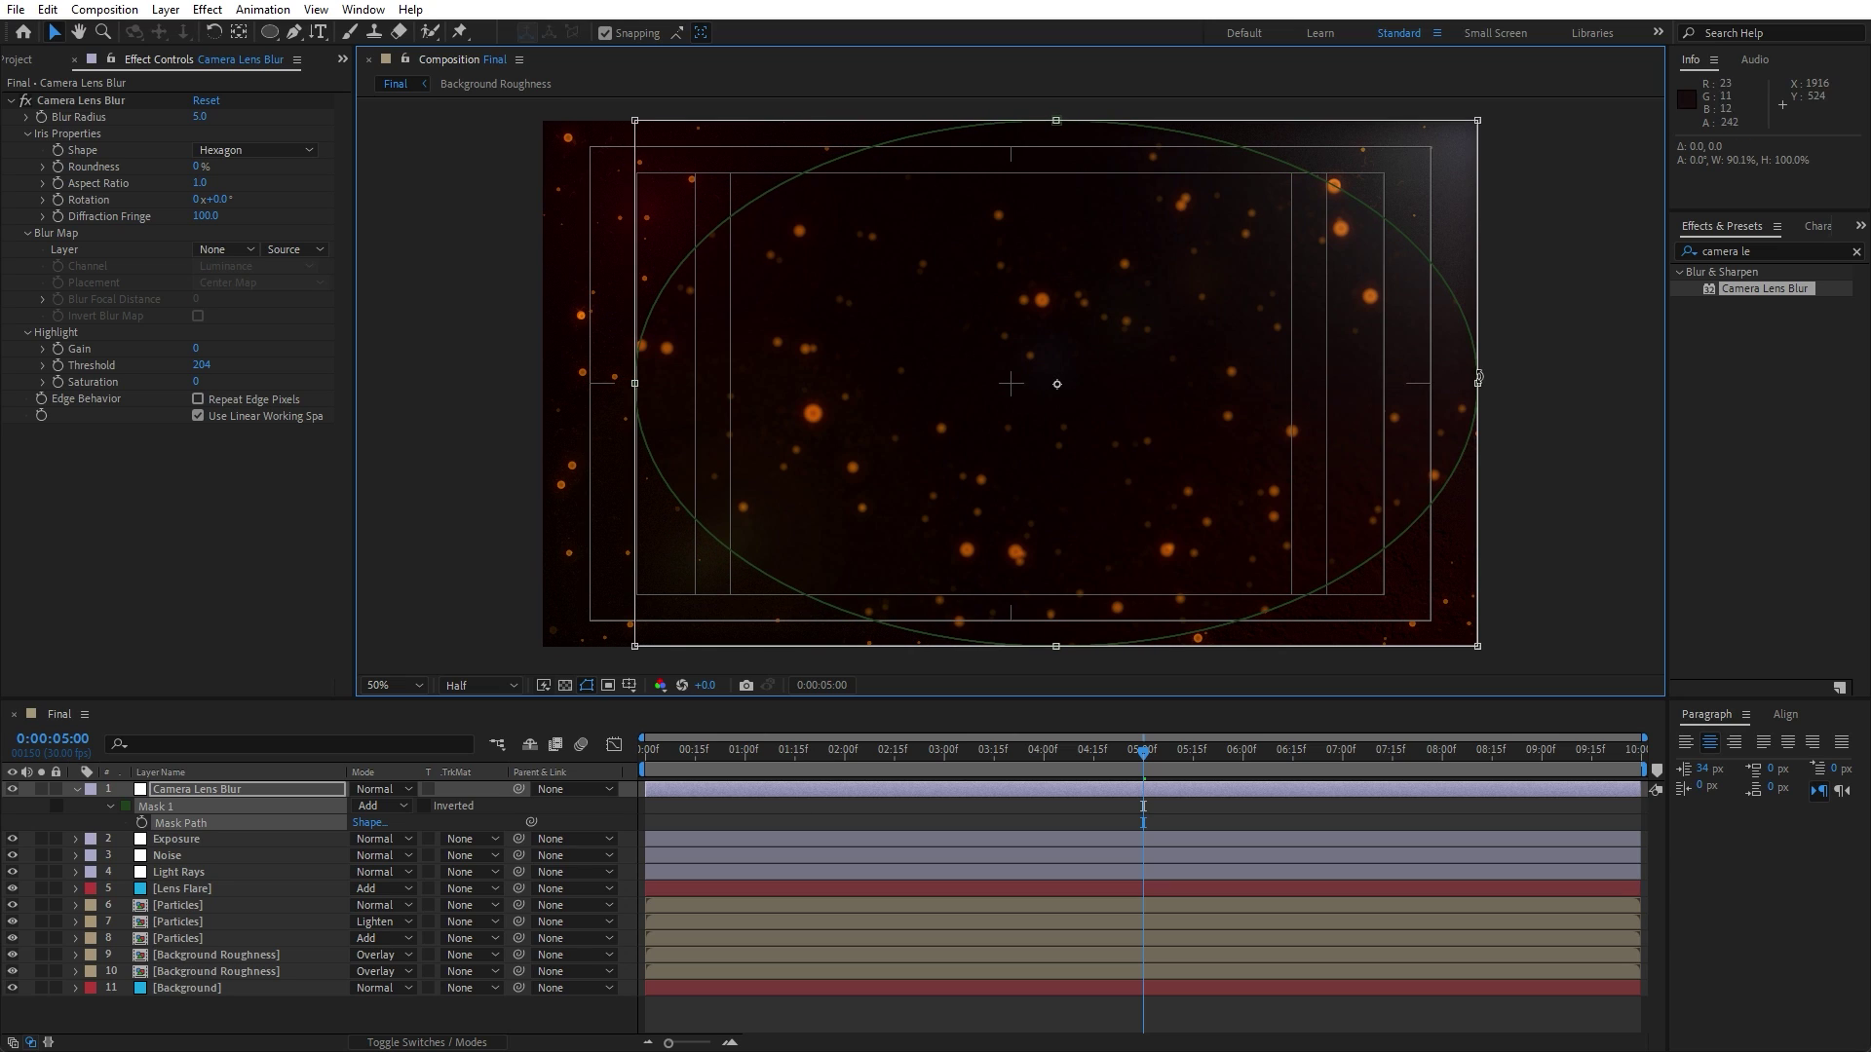
{"action": "left_click_drag", "start_coordinate": [1478, 383], "coordinate": [1384, 384]}
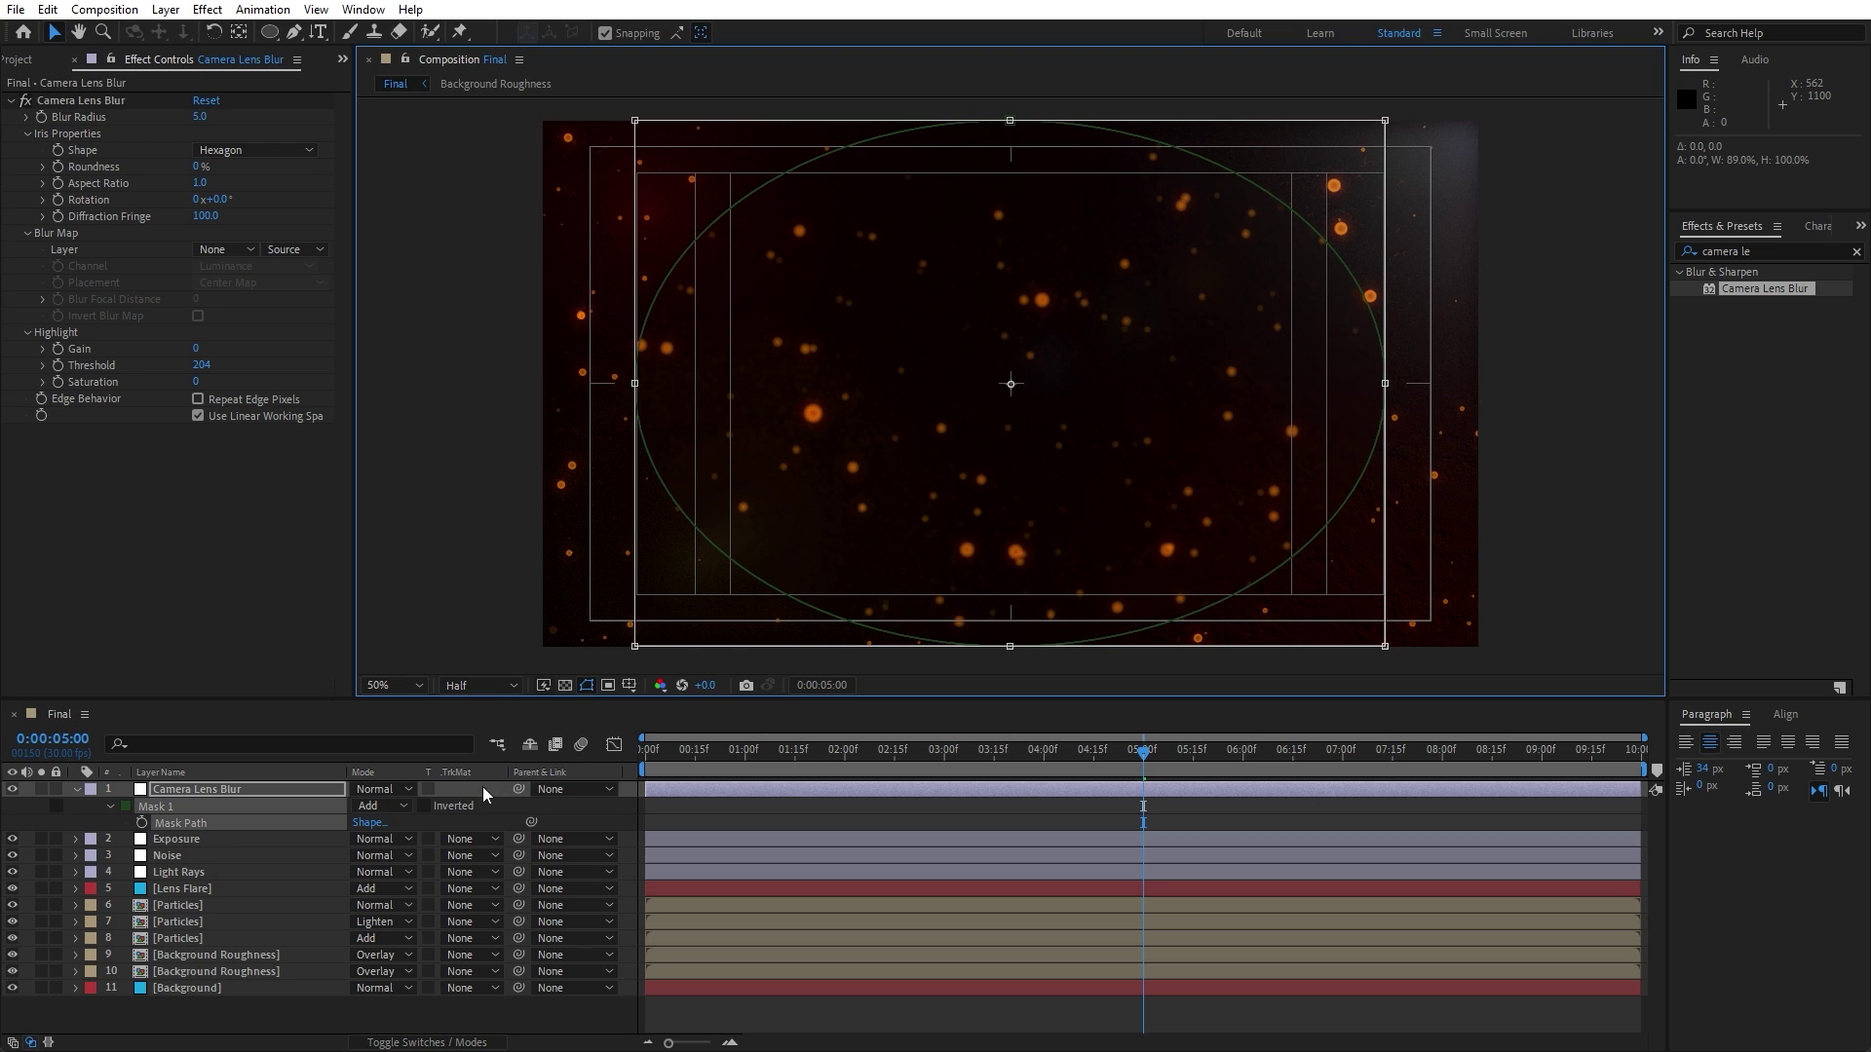
- Invert the elliptical mask and set the Camera Lens Blur's Blur Radius to 10
{"action": "left_click", "coordinate": [423, 806]}
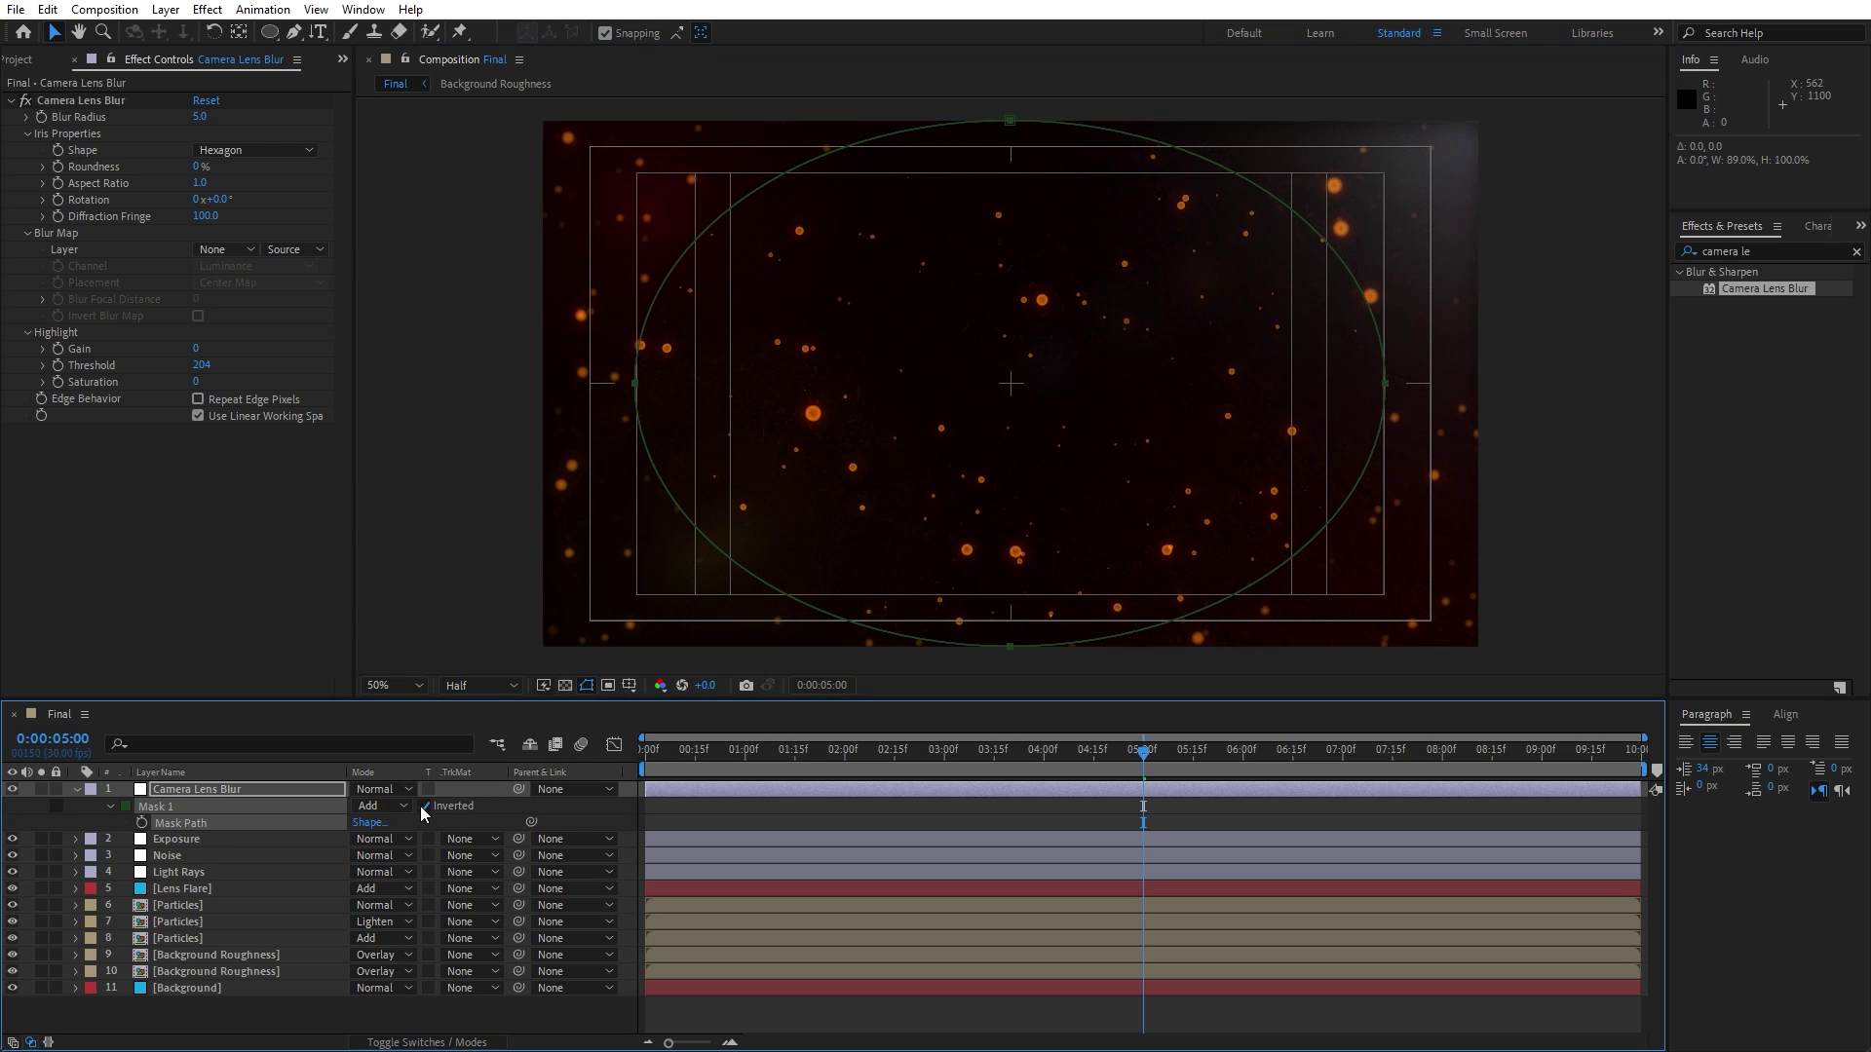
{"action": "left_click", "coordinate": [201, 118]}
{"action": "key", "text": "Return"}
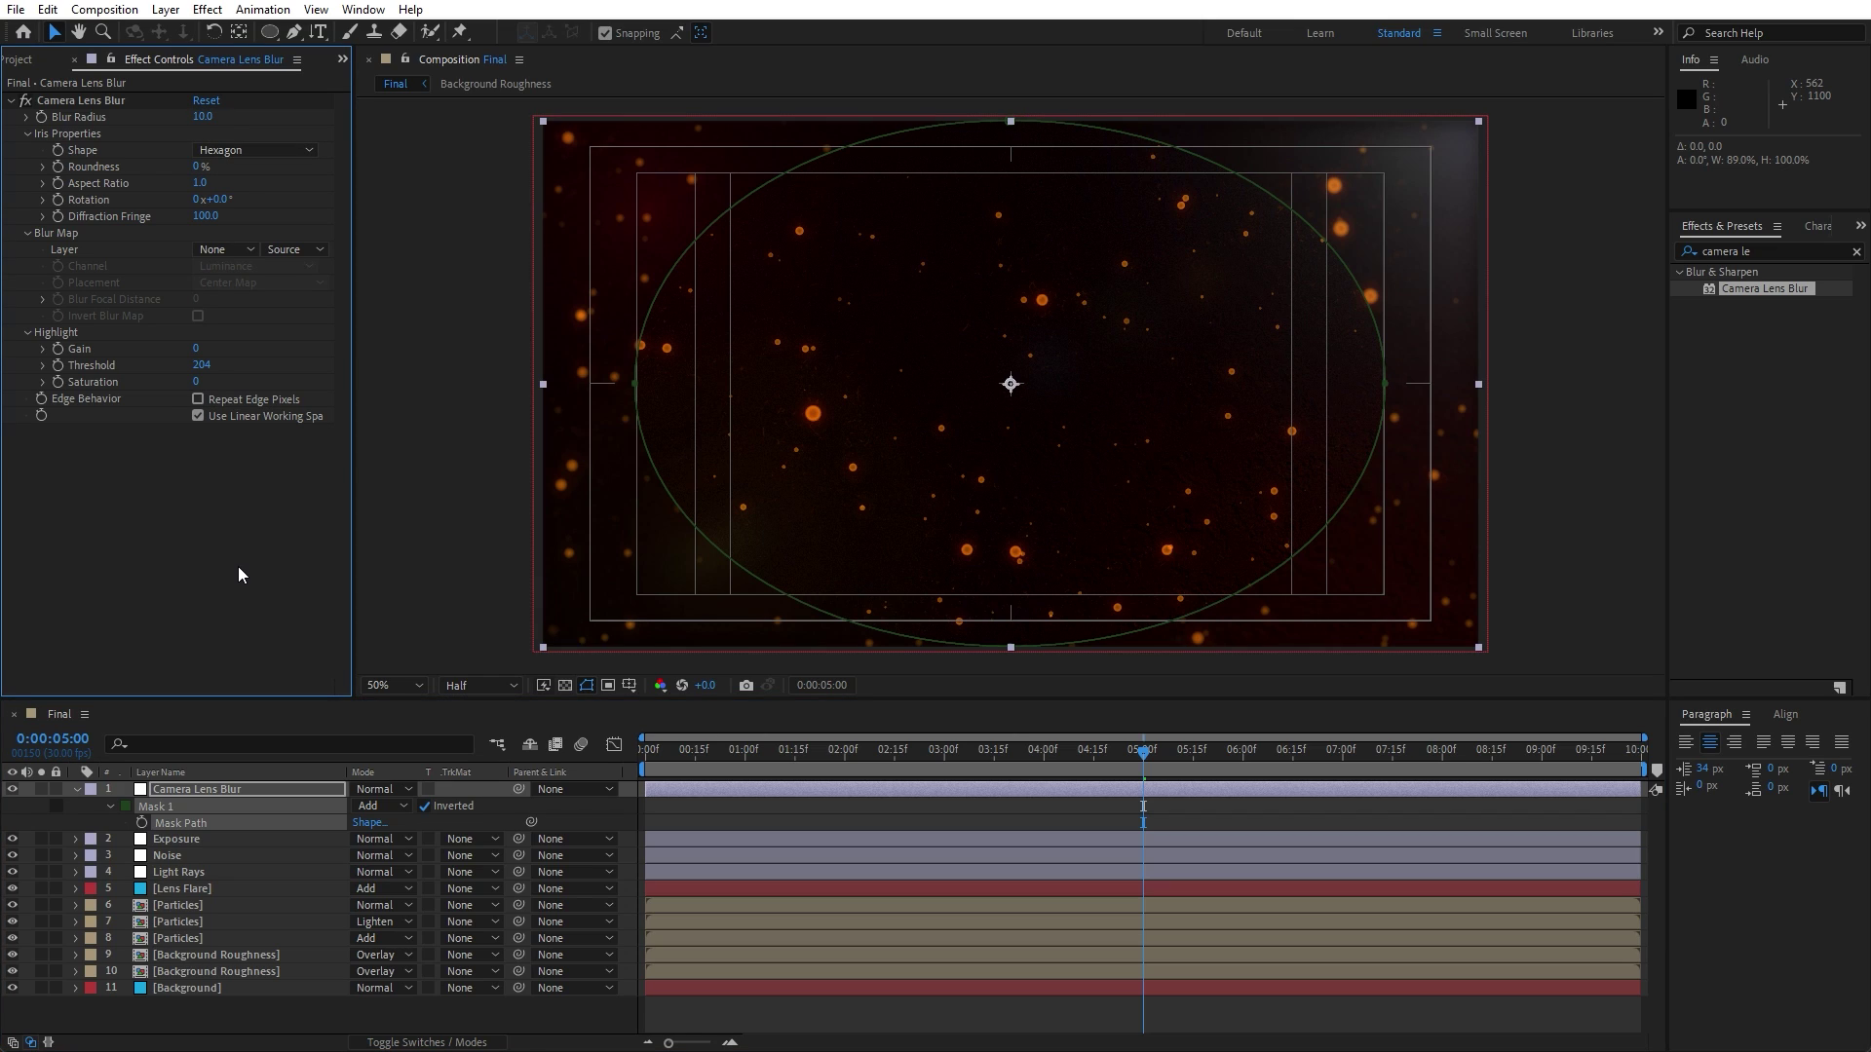
- Collapse the Camera Lens Blur layer's properties and hide the Title/Action Safe guides
{"action": "left_click", "coordinate": [76, 789]}
{"action": "left_click", "coordinate": [243, 995]}
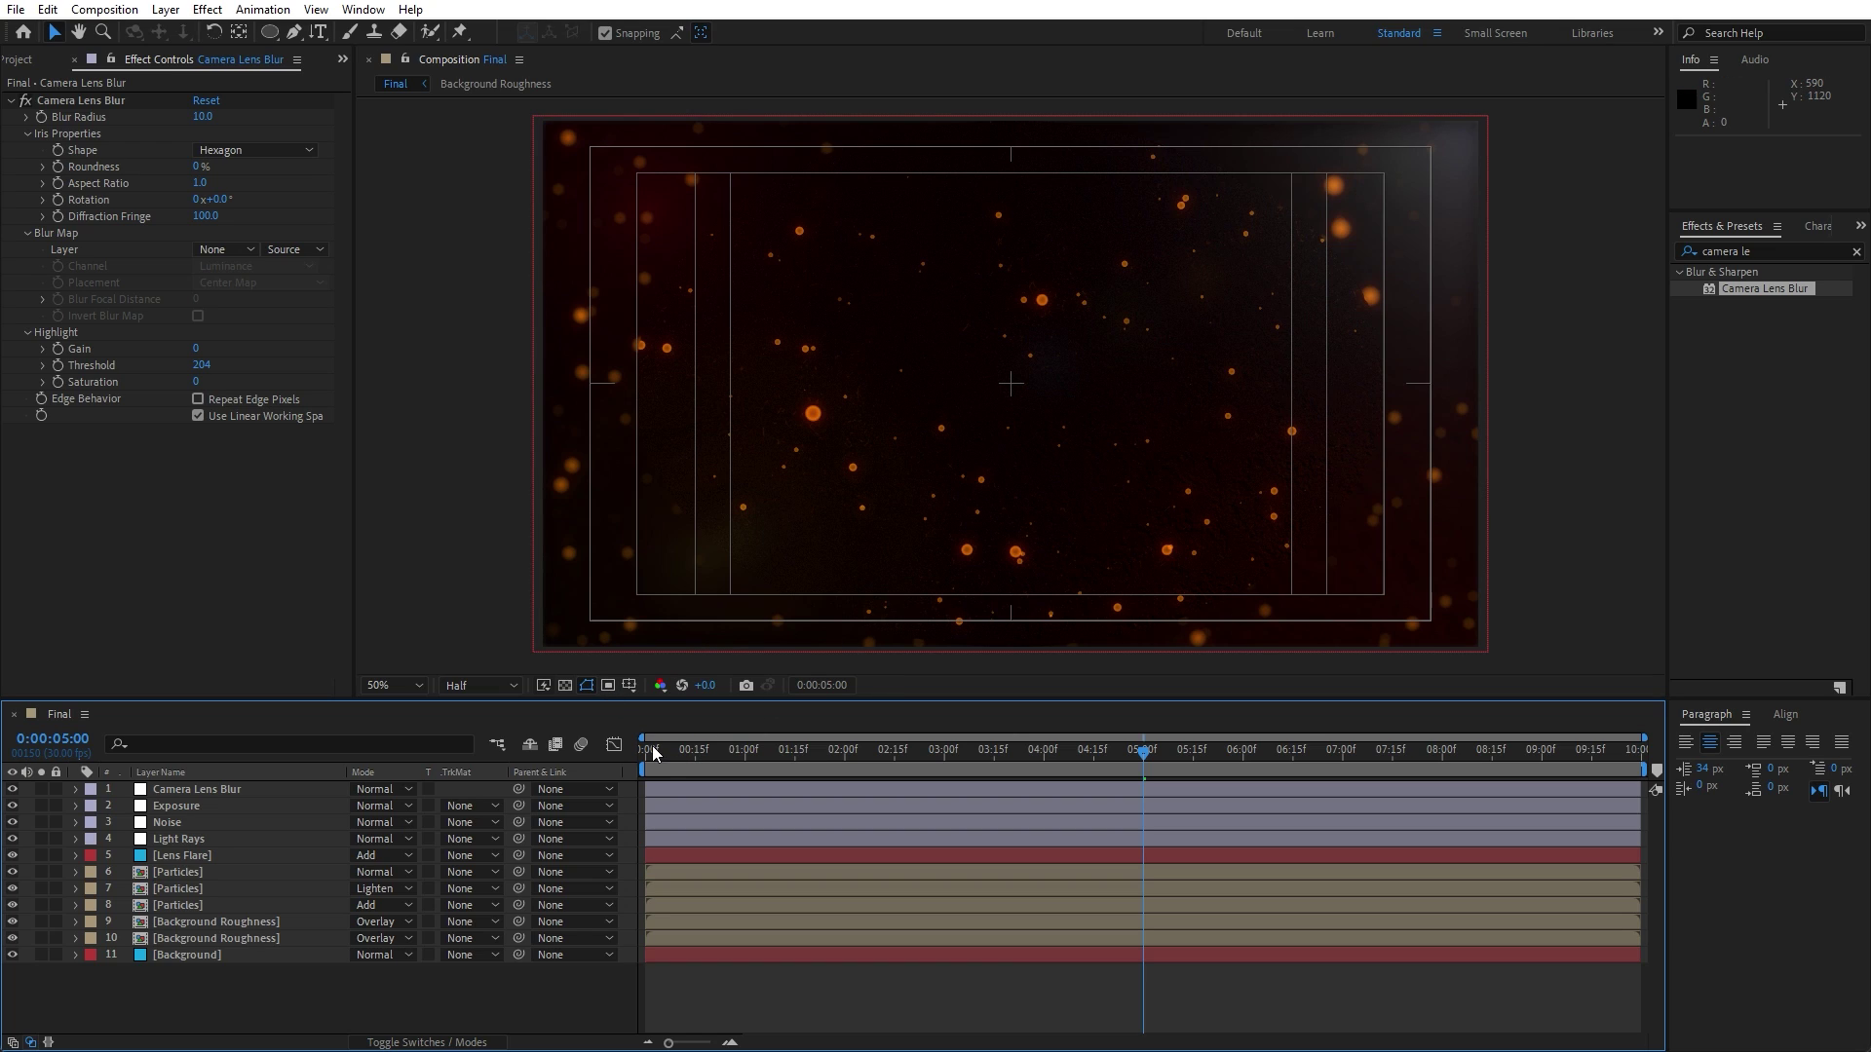
{"action": "left_click", "coordinate": [629, 686]}
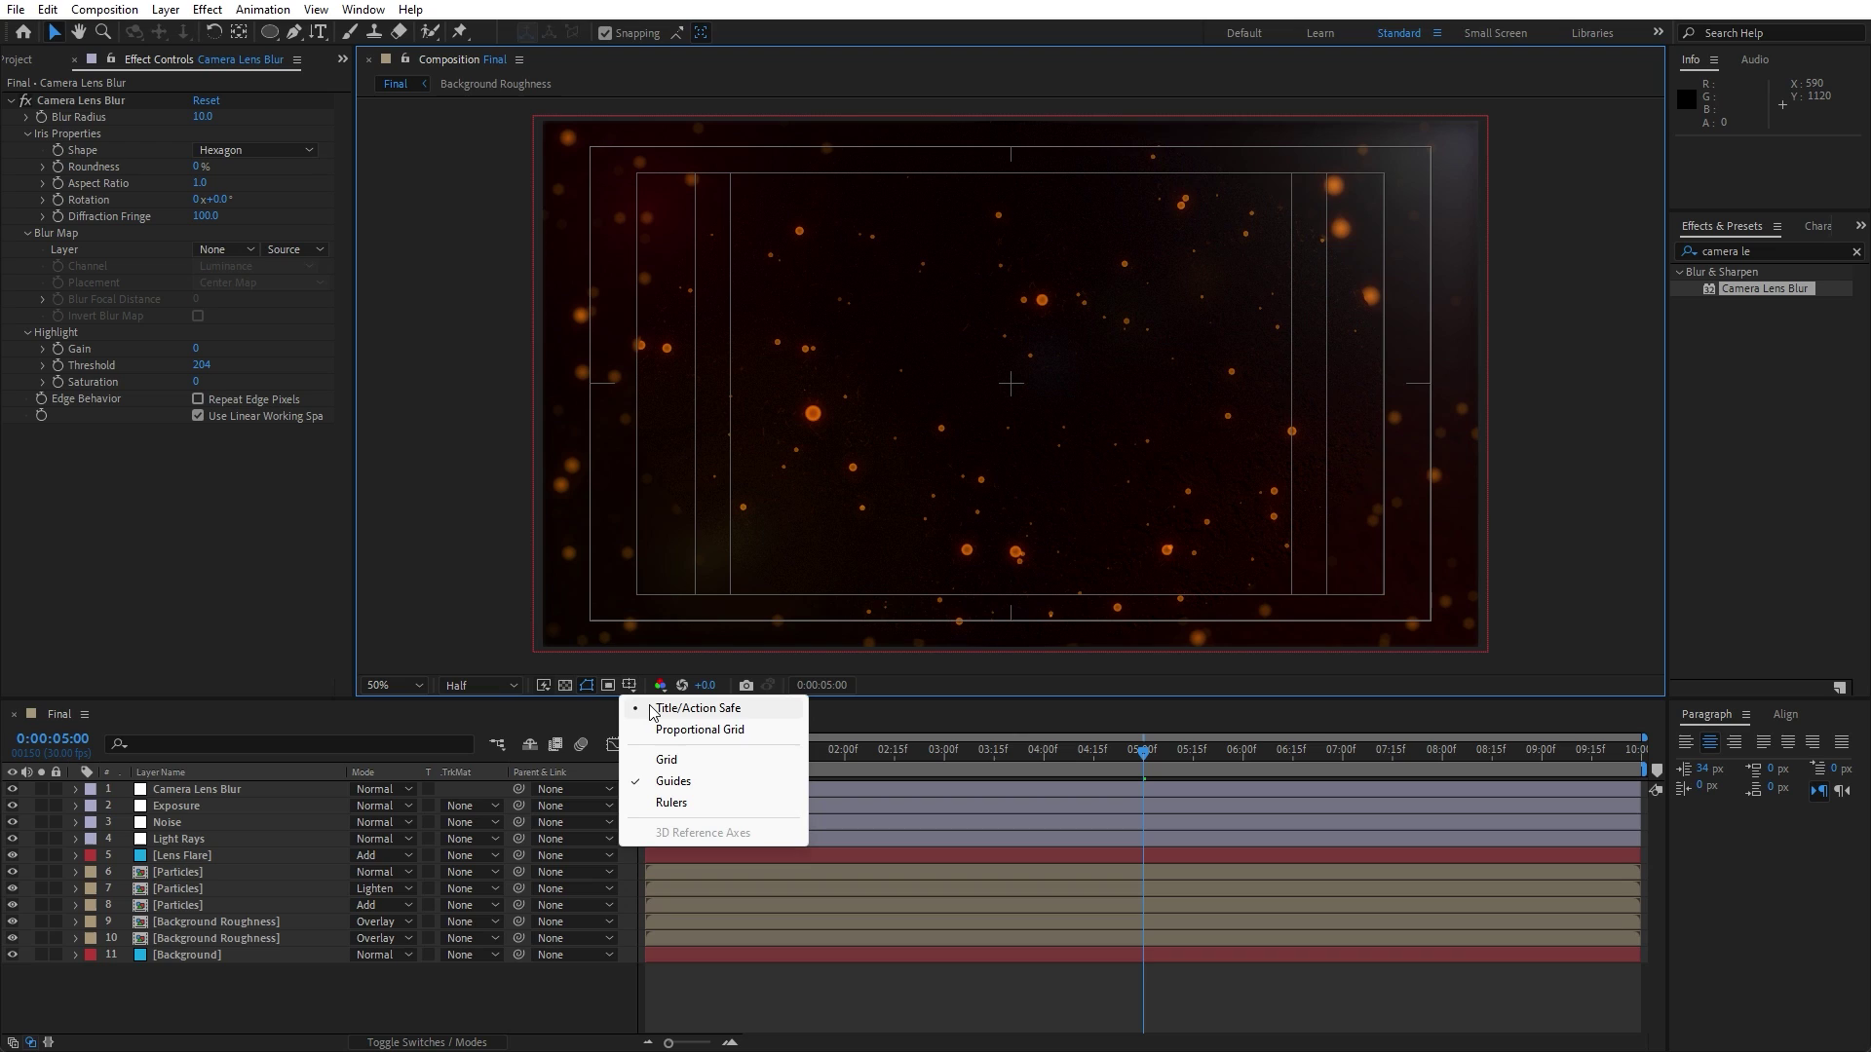
{"action": "left_click", "coordinate": [652, 716]}
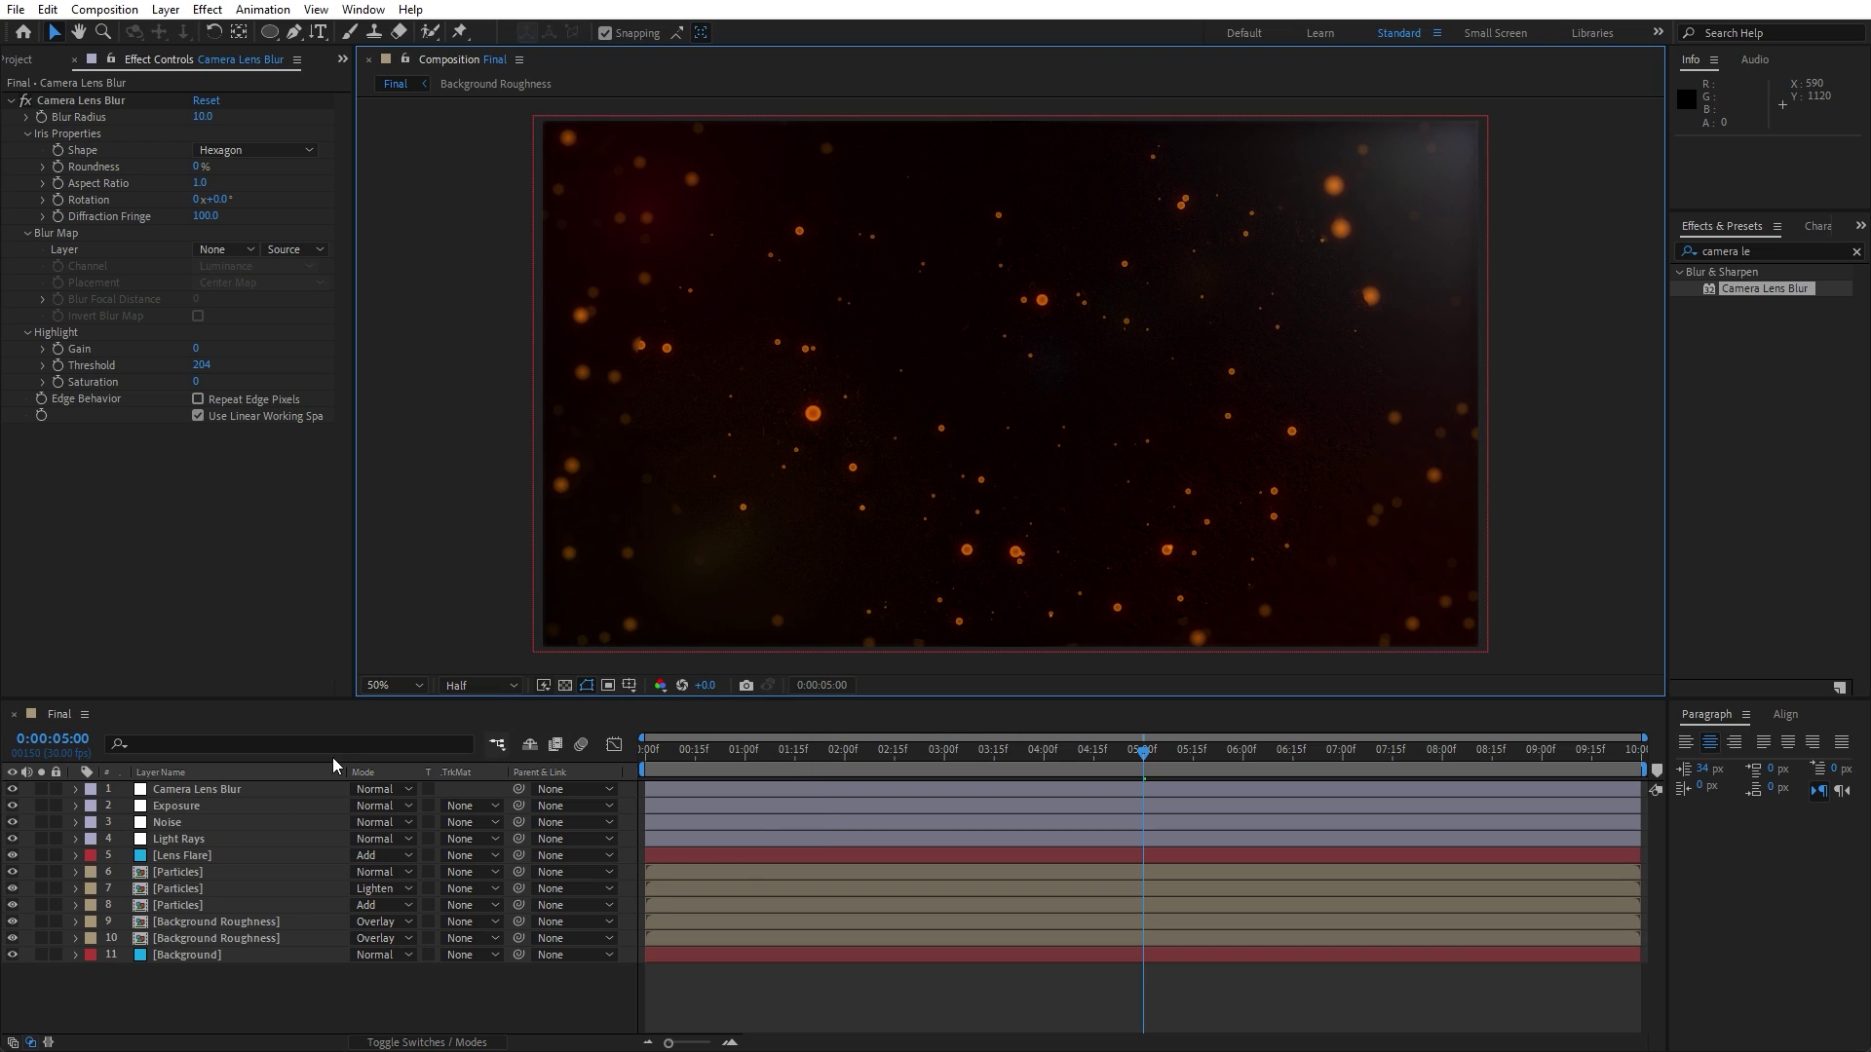
- Set the feather of the Camera Lens Blur layer's elliptical mask to 250 pixels
{"action": "left_click", "coordinate": [245, 793]}
{"action": "key", "text": "m"}
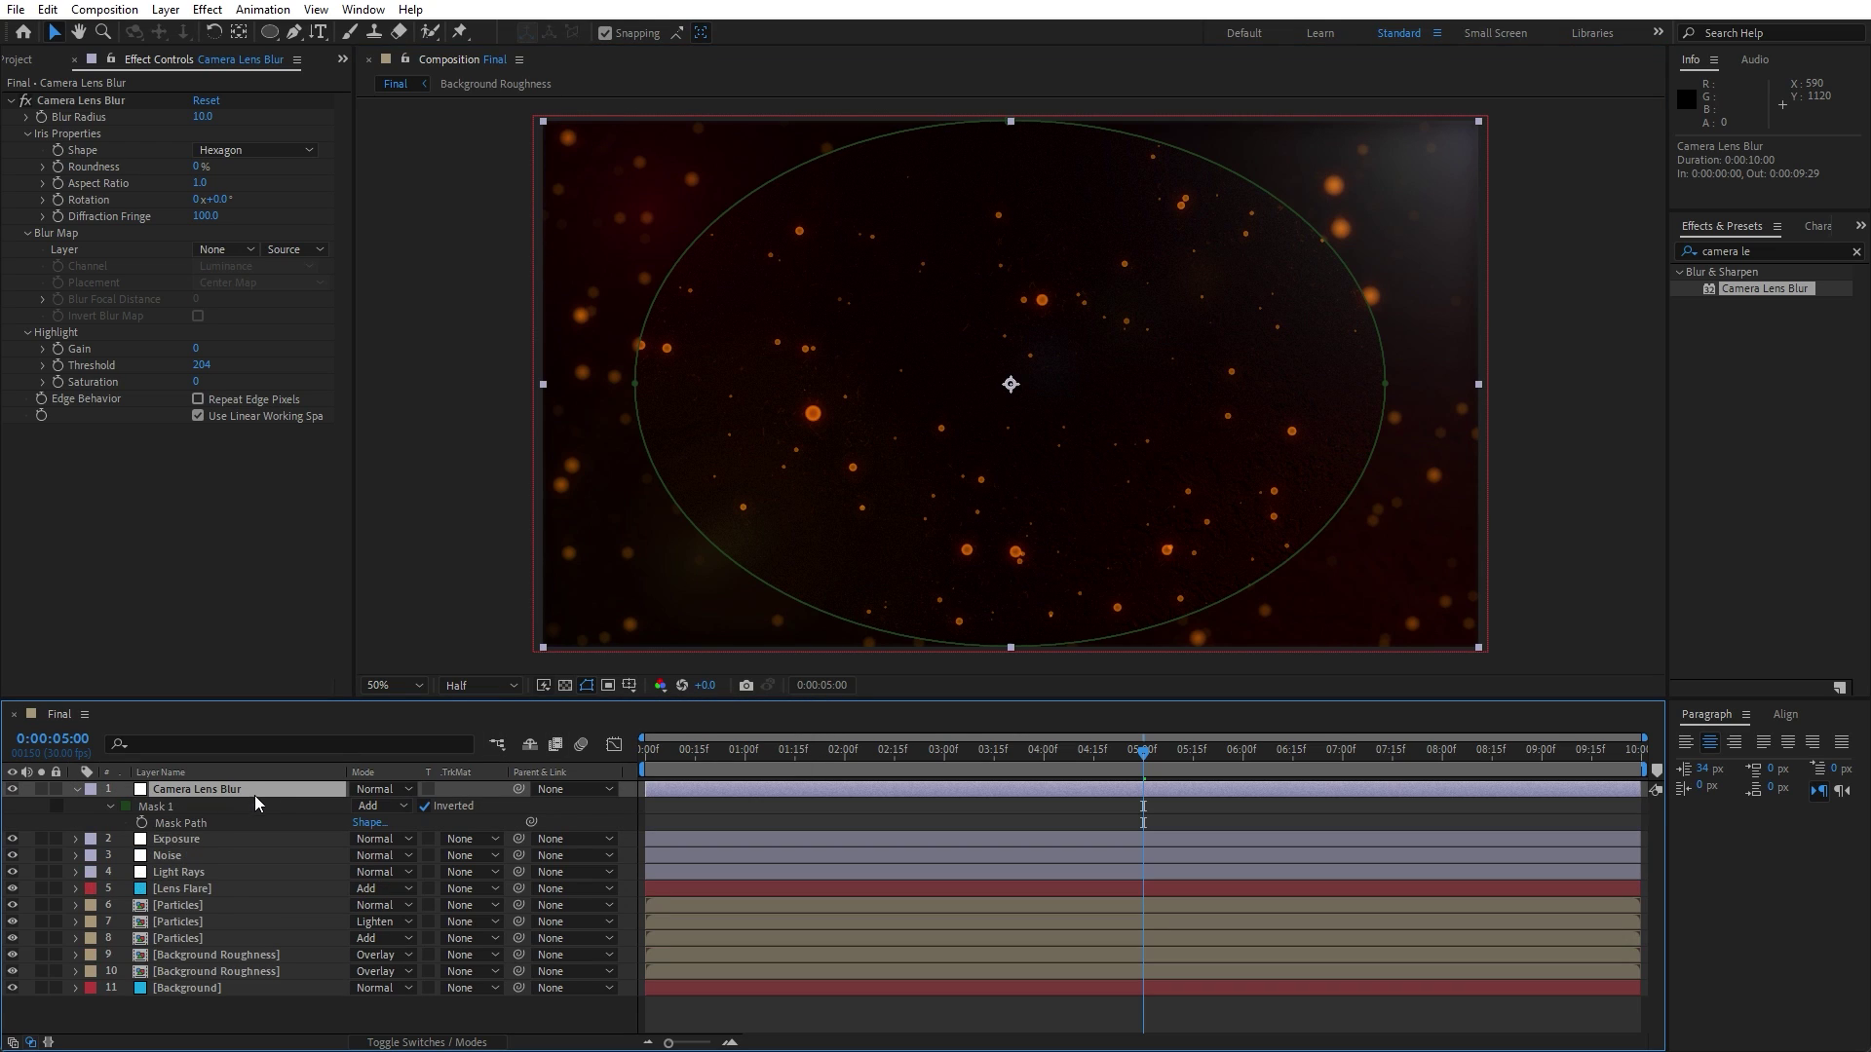
{"action": "left_click", "coordinate": [109, 807]}
{"action": "left_click", "coordinate": [109, 807]}
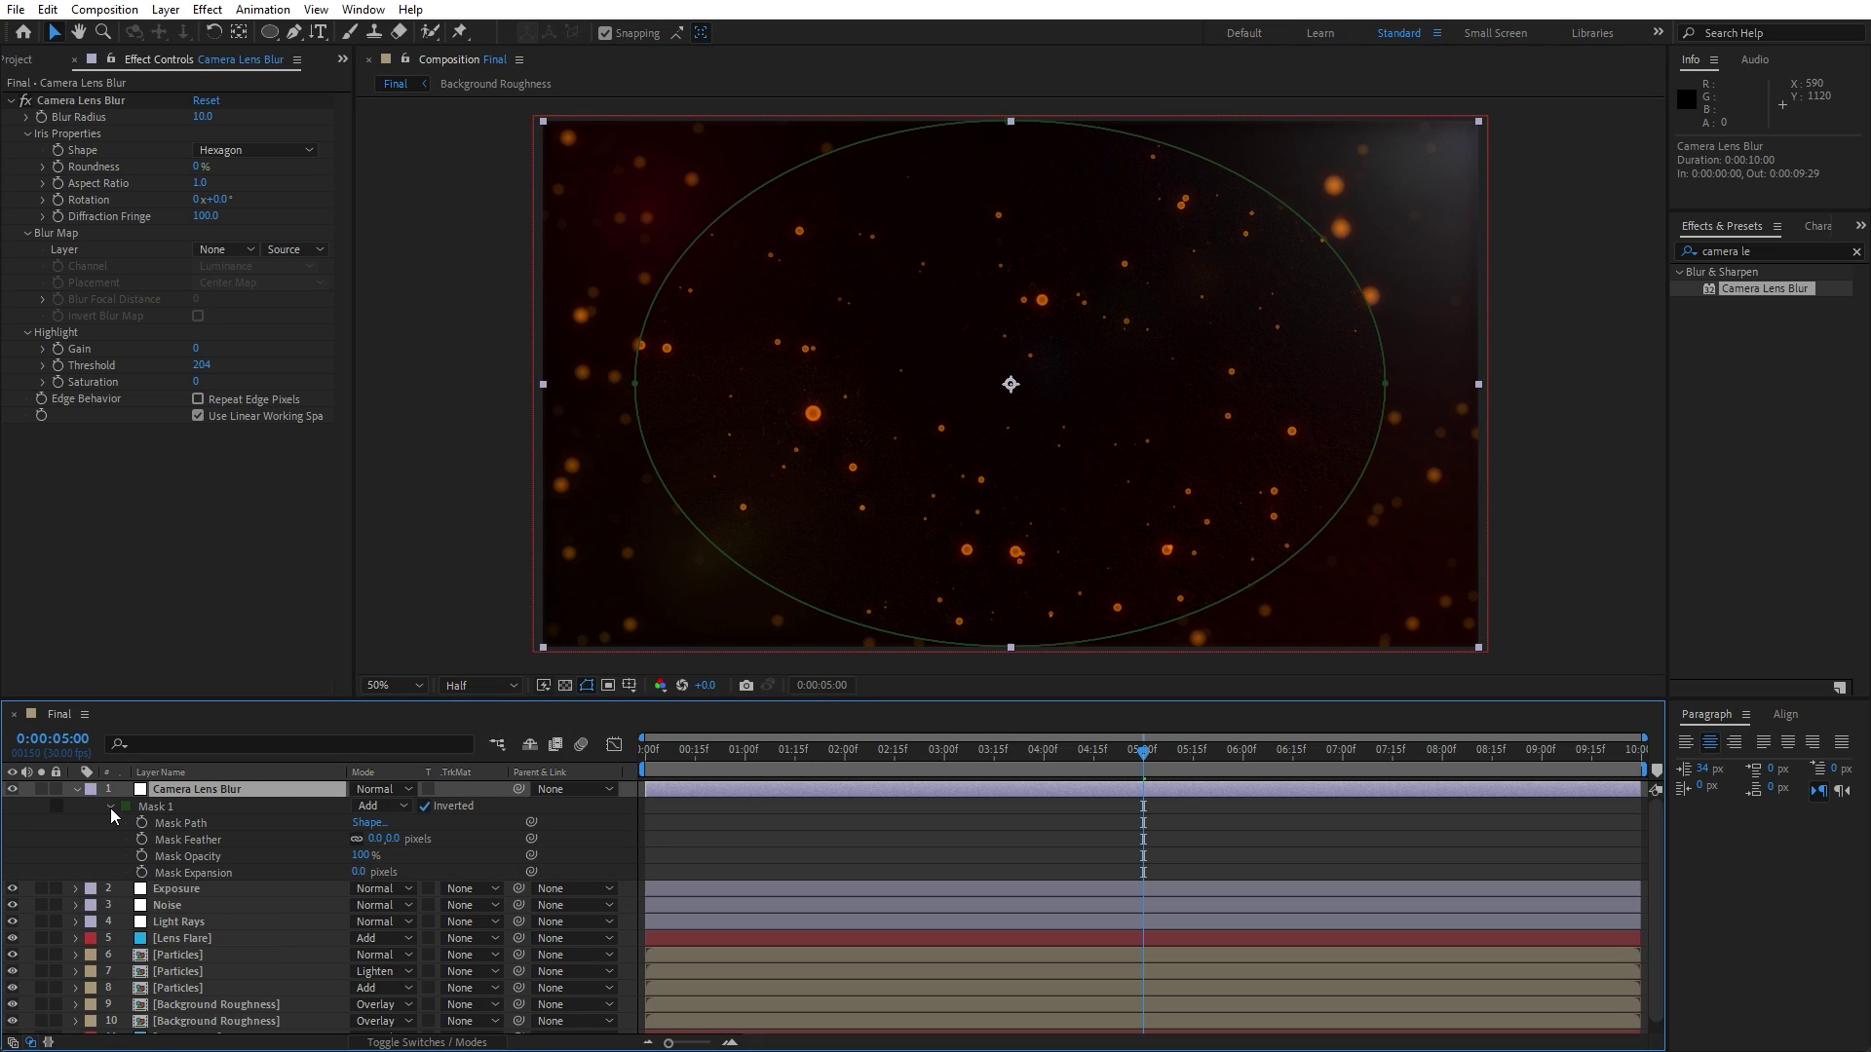
{"action": "left_click", "coordinate": [379, 839]}
{"action": "type", "text": "250"}
{"action": "key", "text": "Return"}
{"action": "left_click", "coordinate": [76, 789]}
{"action": "left_click", "coordinate": [169, 988]}
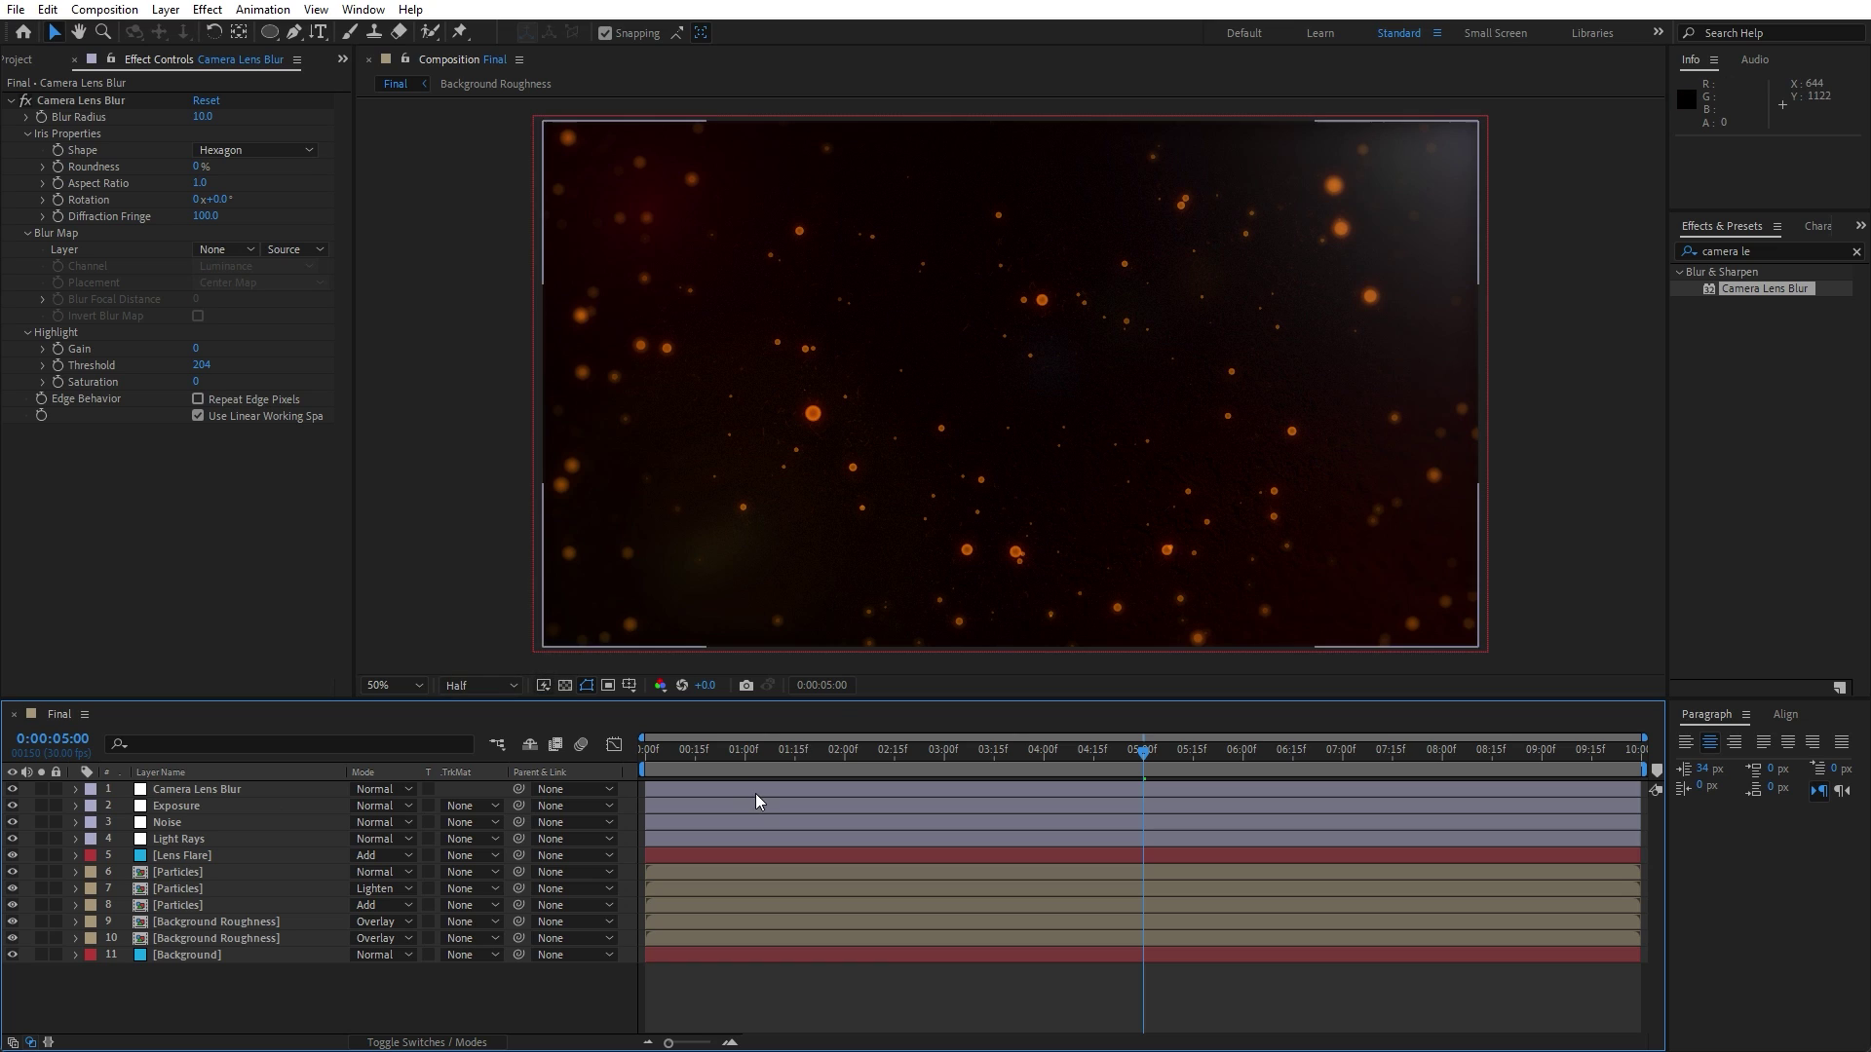
{"action": "left_click_drag", "start_coordinate": [805, 751], "coordinate": [1425, 751]}
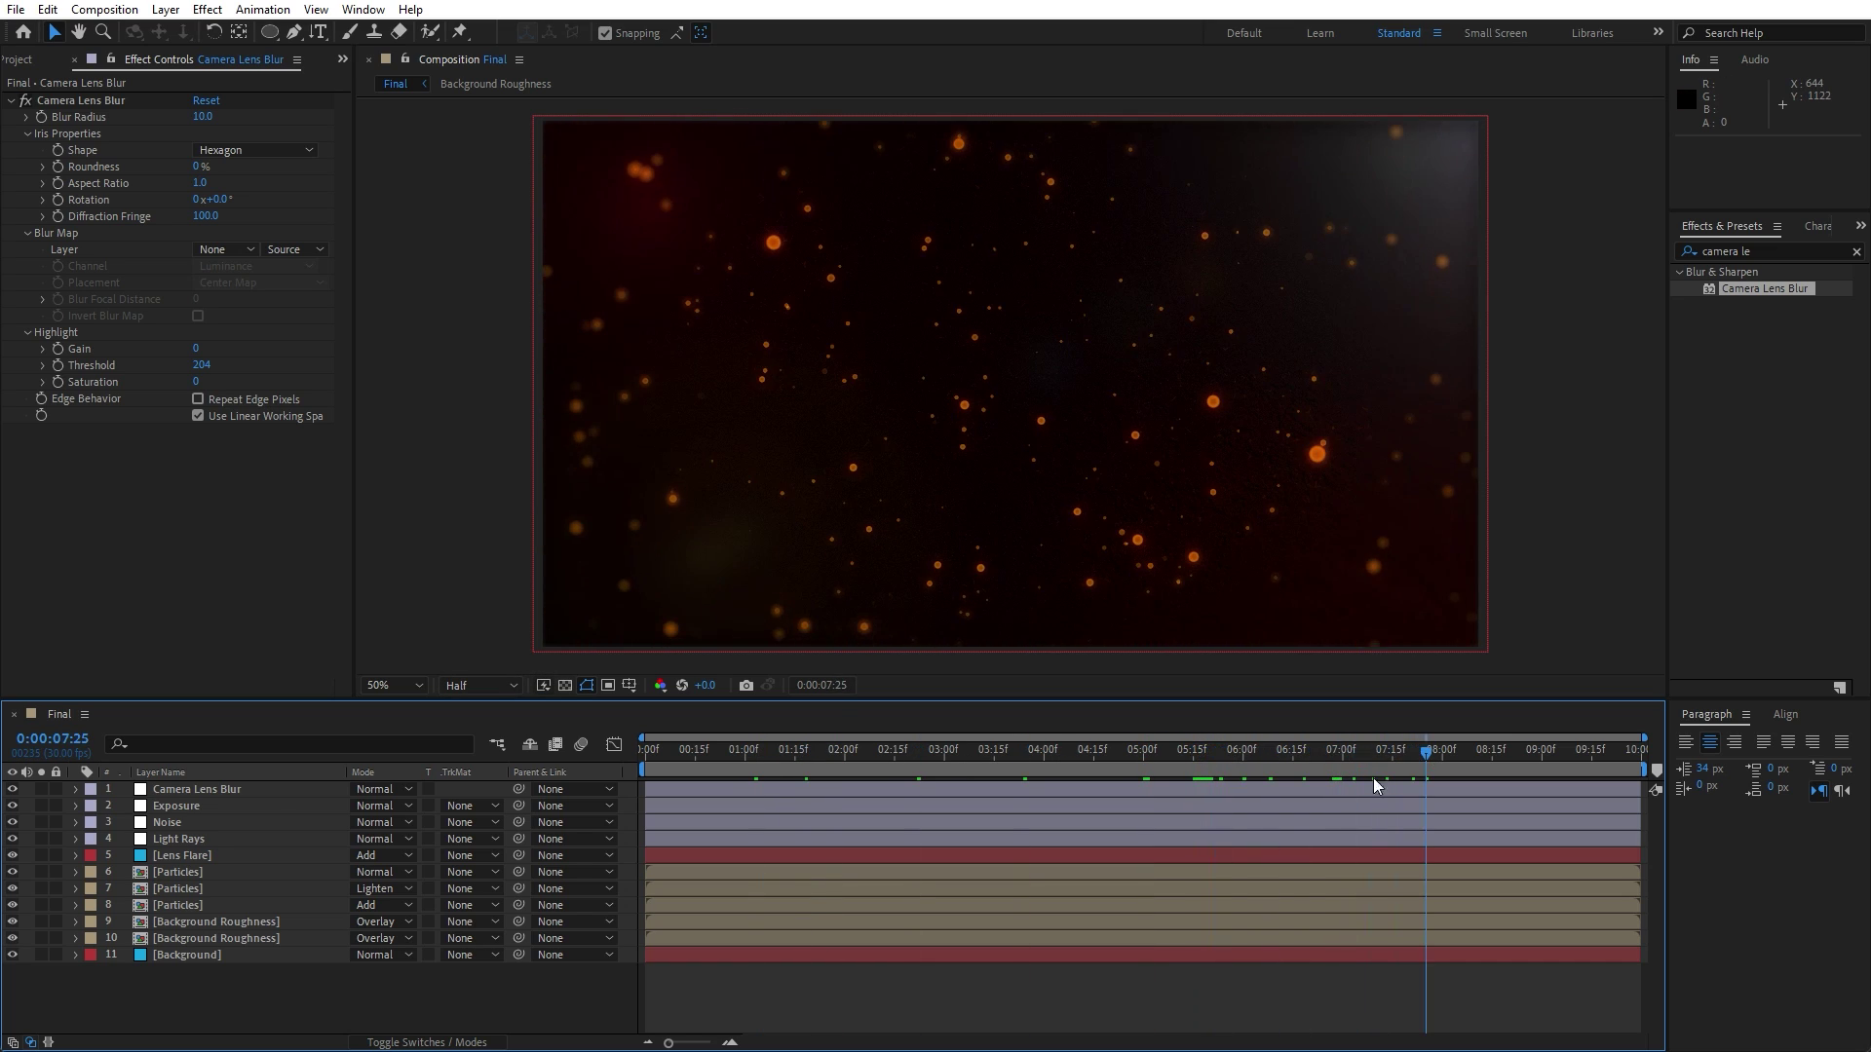
- Pre-compose all layers of the Final composition into a new composition named Scene, moving all attributes into it
{"action": "left_click", "coordinate": [74, 61]}
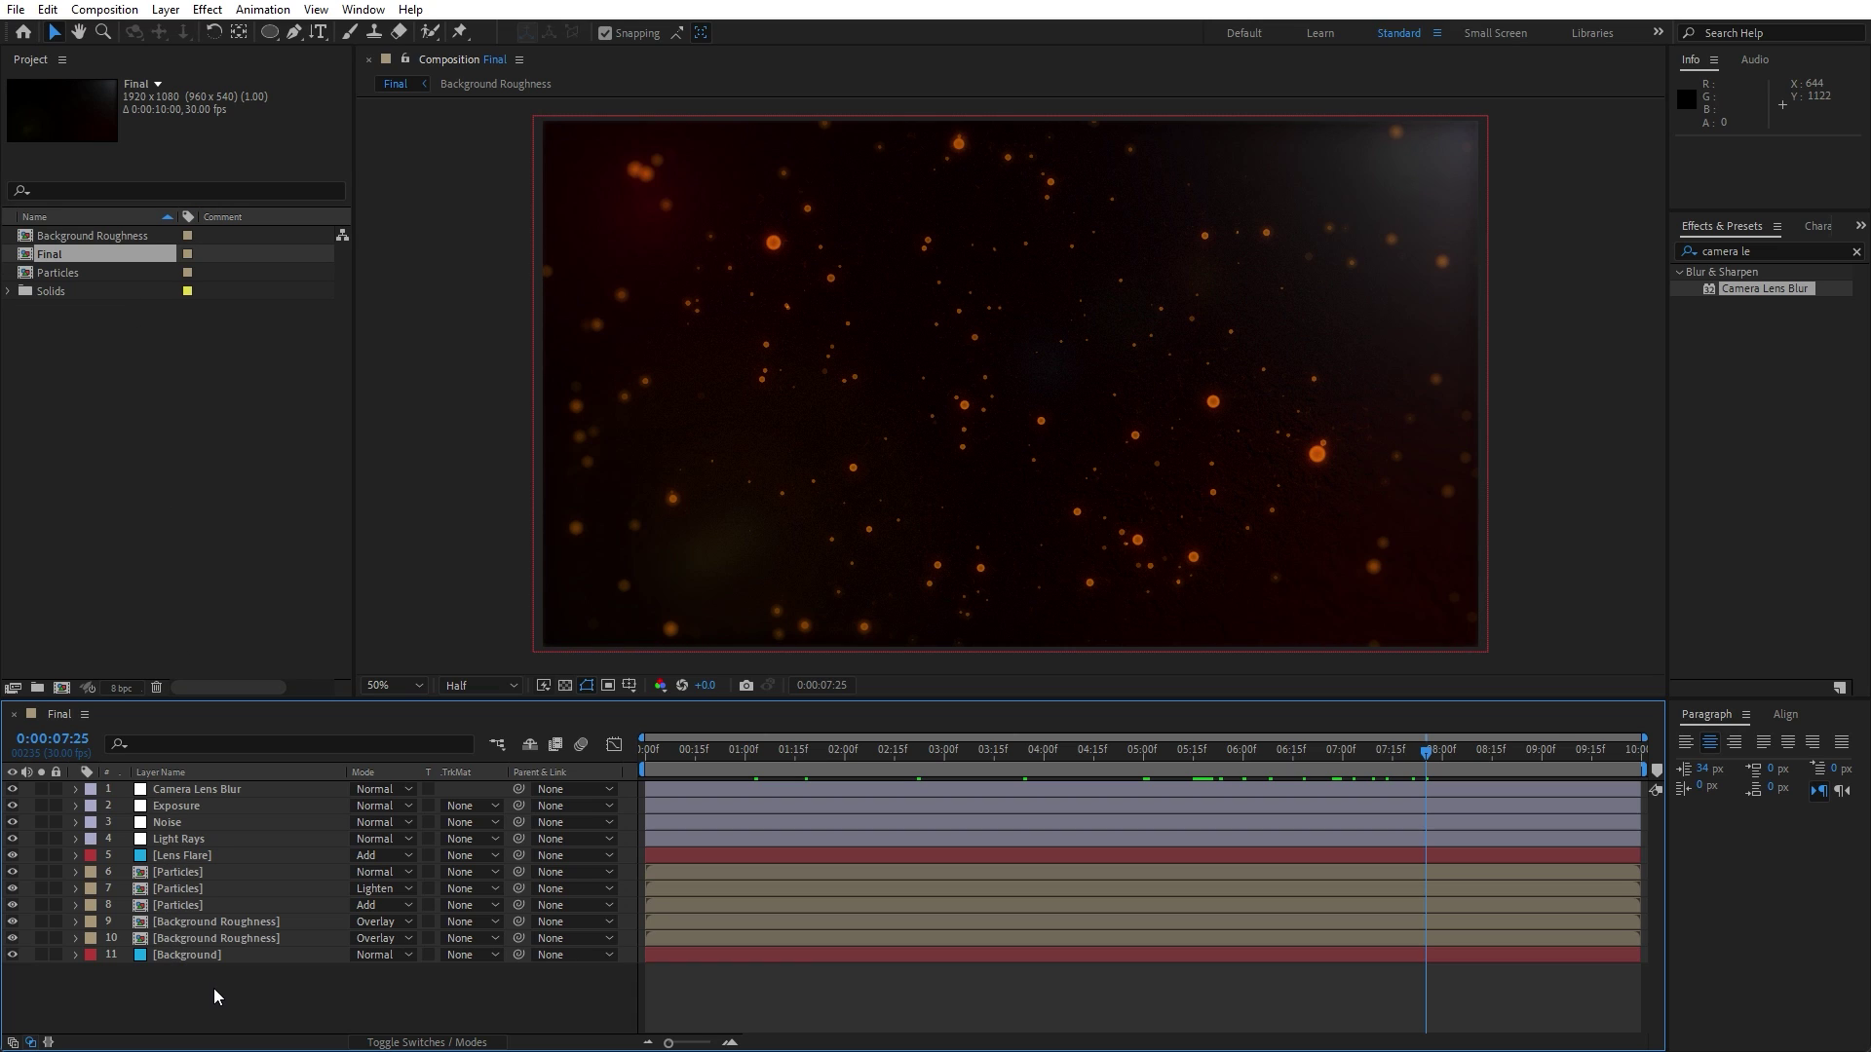
{"action": "left_click_drag", "start_coordinate": [226, 1009], "coordinate": [168, 758]}
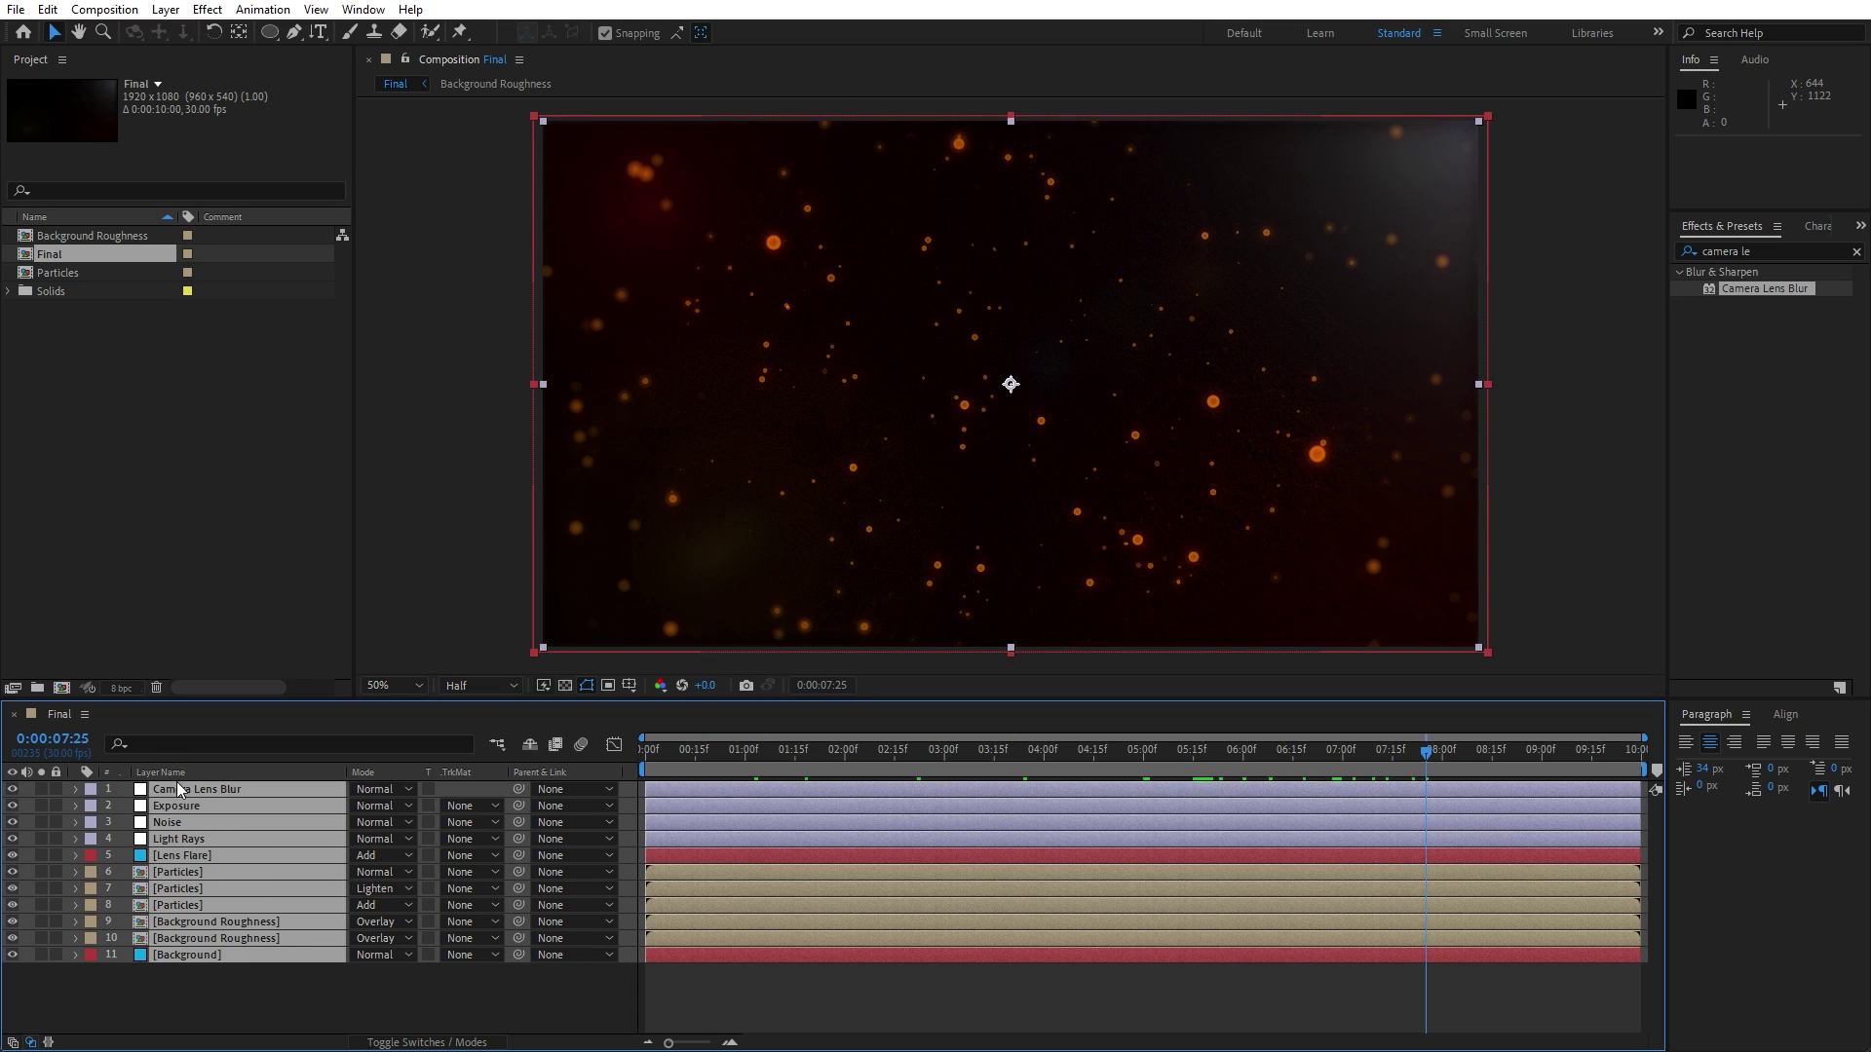
{"action": "right_click", "coordinate": [202, 863]}
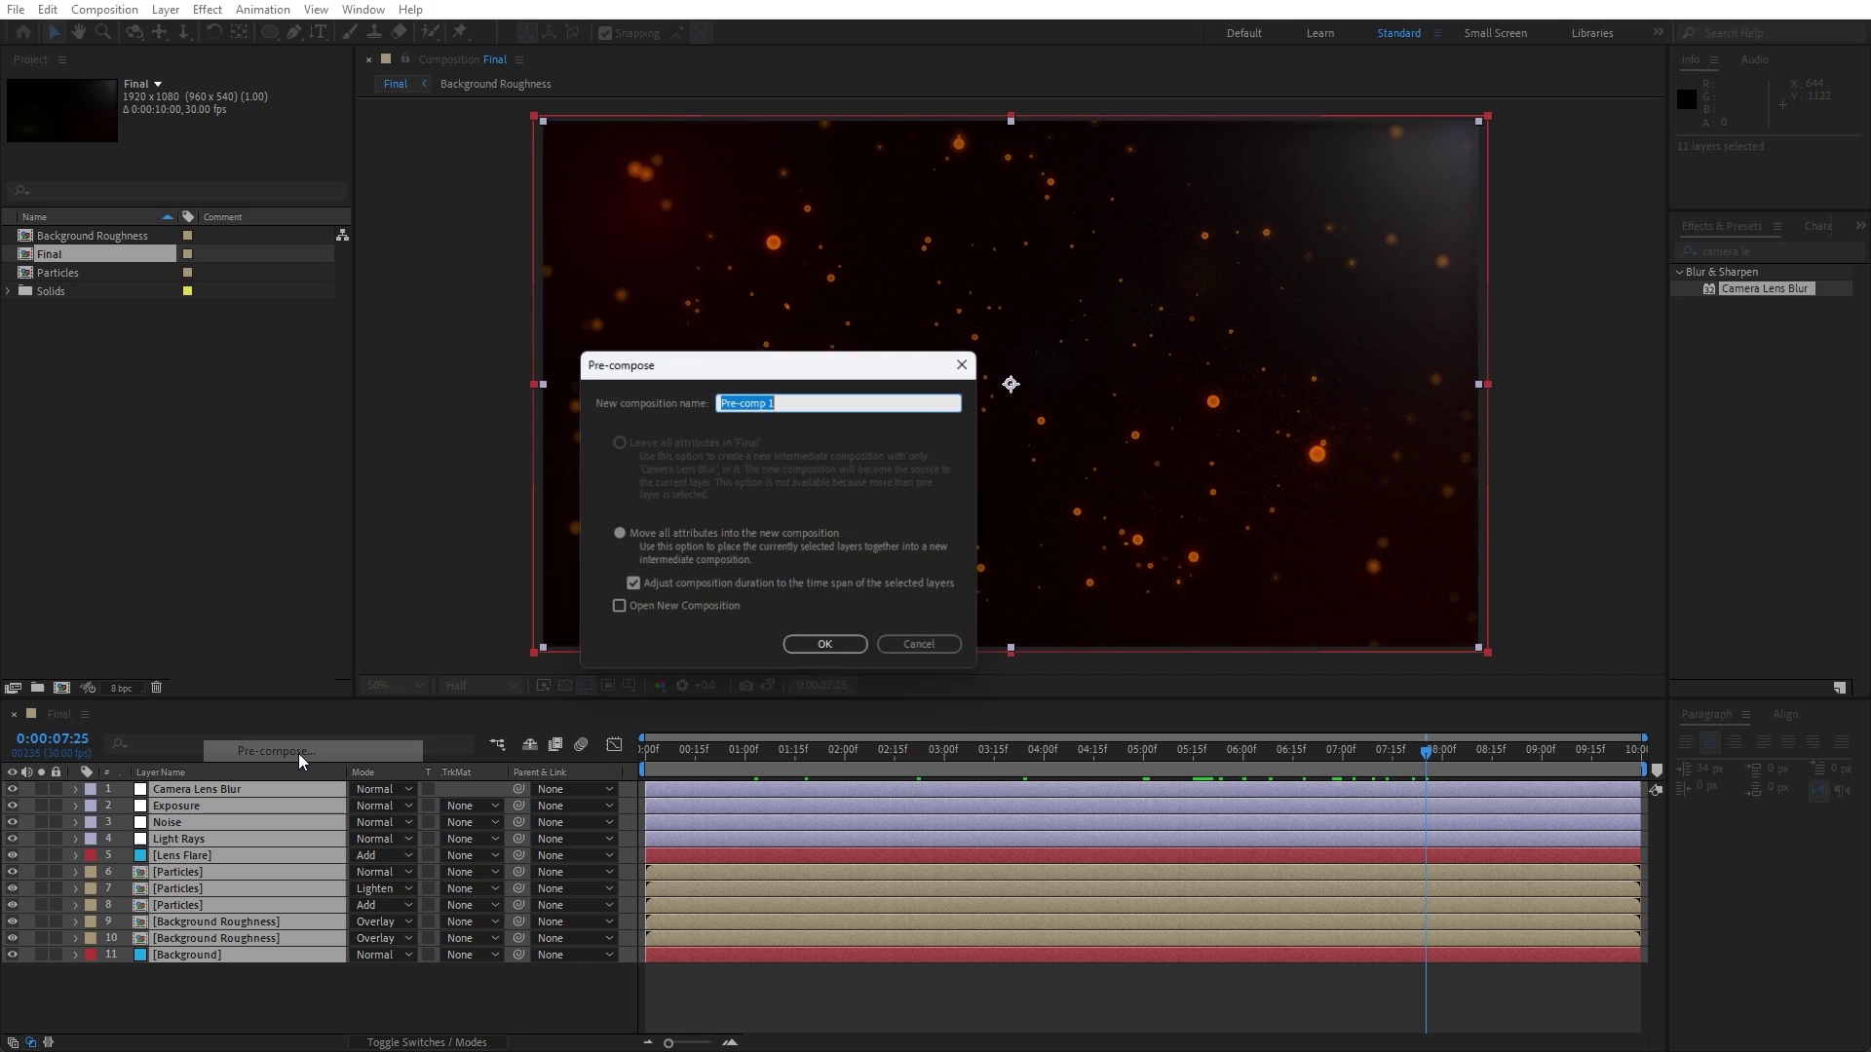
{"action": "left_click", "coordinate": [298, 751]}
{"action": "type", "text": "Scene"}
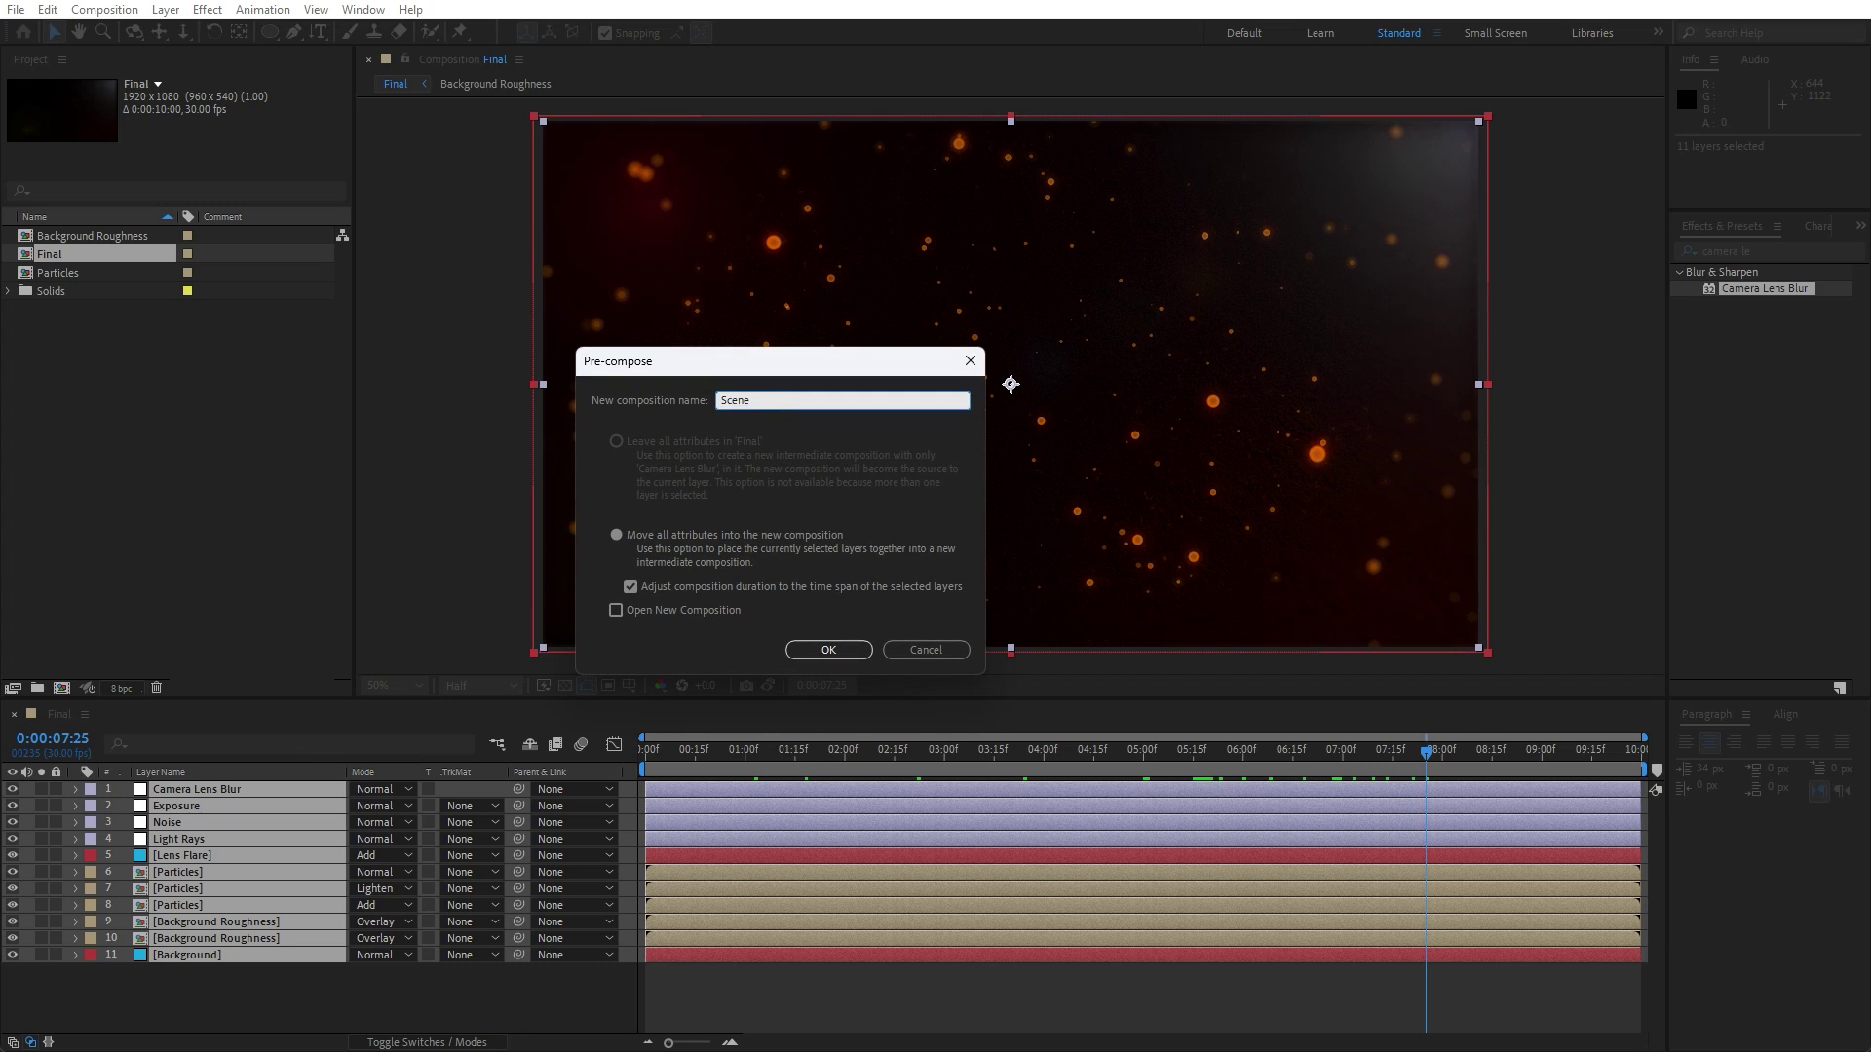
{"action": "left_click", "coordinate": [828, 650]}
- Scrub the first seconds of the Final composition and play back its animation
{"action": "left_click_drag", "start_coordinate": [735, 760], "coordinate": [799, 764]}
{"action": "key", "text": "space"}
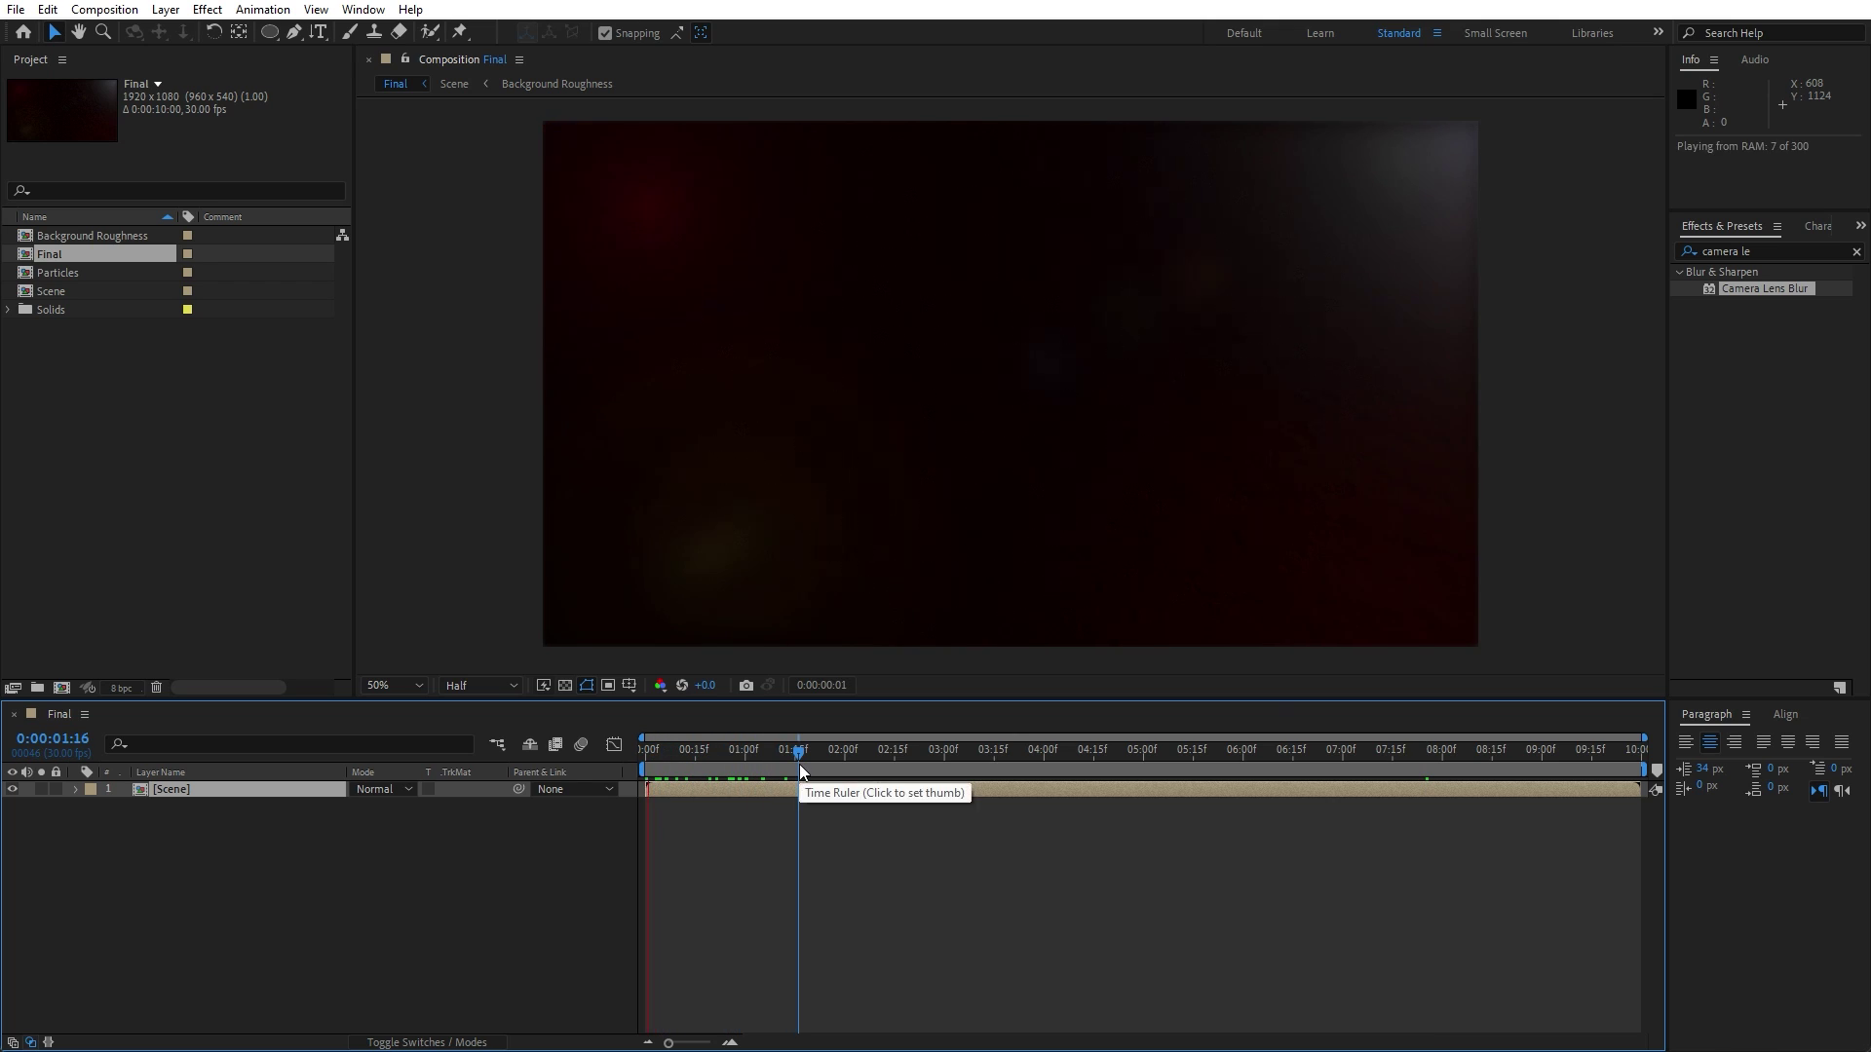
- Scrub the Final composition back from 0:00:03:09 to 0:00:01:06 to examine how the particles emerge
{"action": "left_click", "coordinate": [974, 764]}
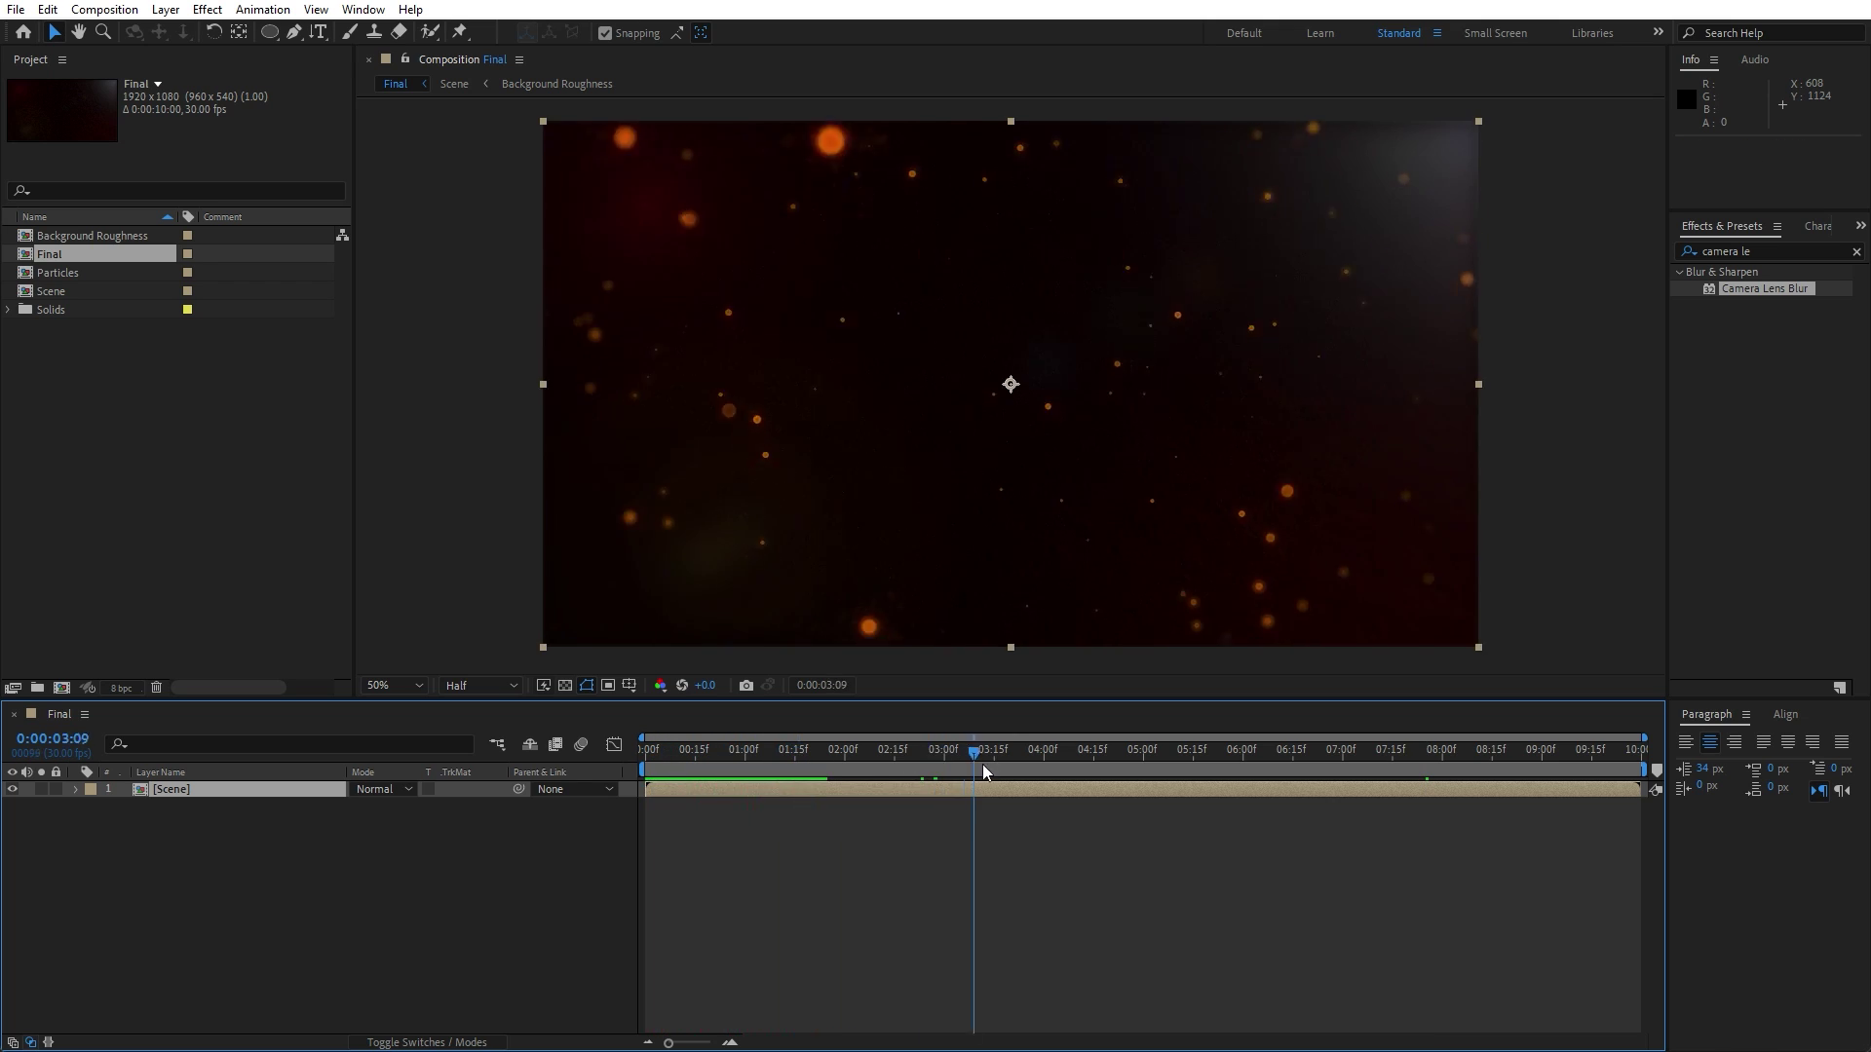
{"action": "left_click_drag", "start_coordinate": [982, 764], "coordinate": [764, 762]}
- Try shifting the Scene layer 2 seconds 15 frames earlier with a preview of the animation, and return its start to the composition's beginning
{"action": "left_click", "coordinate": [201, 789]}
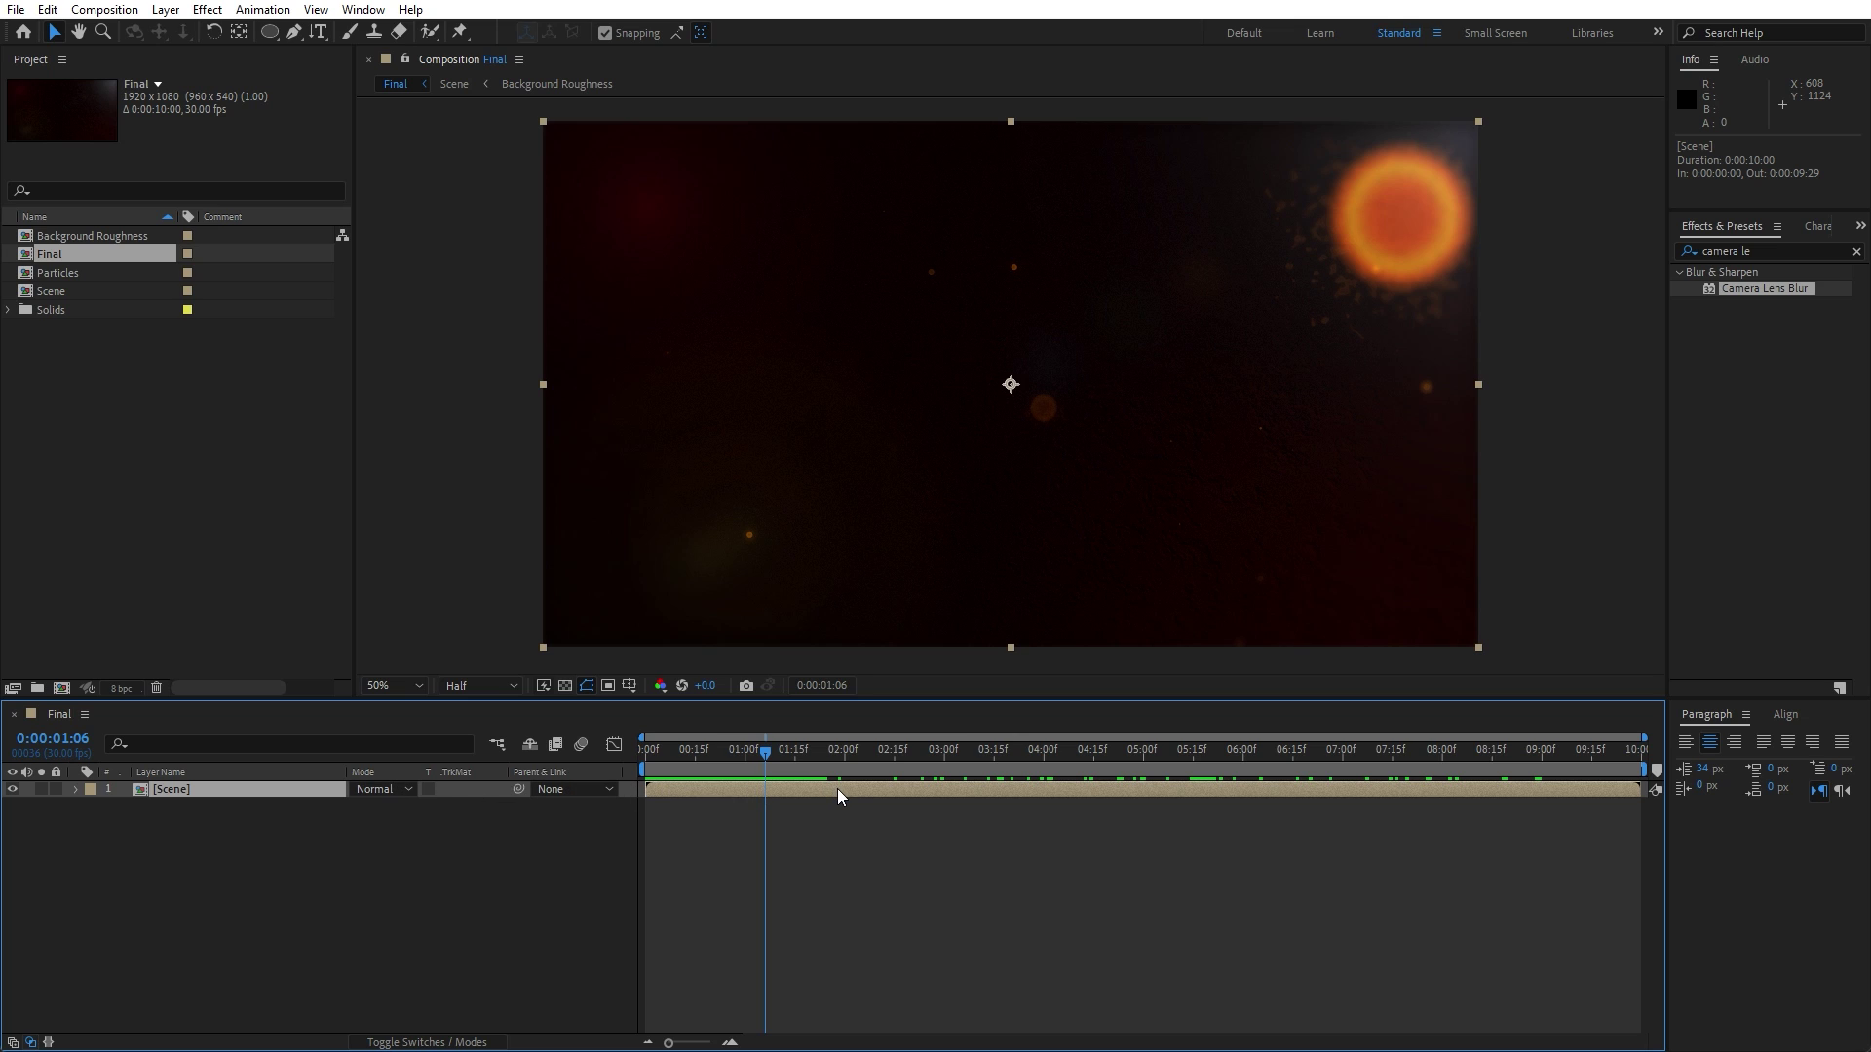
{"action": "mouse_move", "coordinate": [838, 787]}
{"action": "left_mouse_down"}
{"action": "mouse_move", "coordinate": [711, 791]}
{"action": "mouse_move", "coordinate": [662, 762]}
{"action": "mouse_move", "coordinate": [941, 762]}
{"action": "mouse_move", "coordinate": [902, 787]}
{"action": "mouse_move", "coordinate": [815, 789]}
{"action": "left_mouse_up"}
{"action": "left_click_drag", "start_coordinate": [941, 762], "coordinate": [1009, 775]}
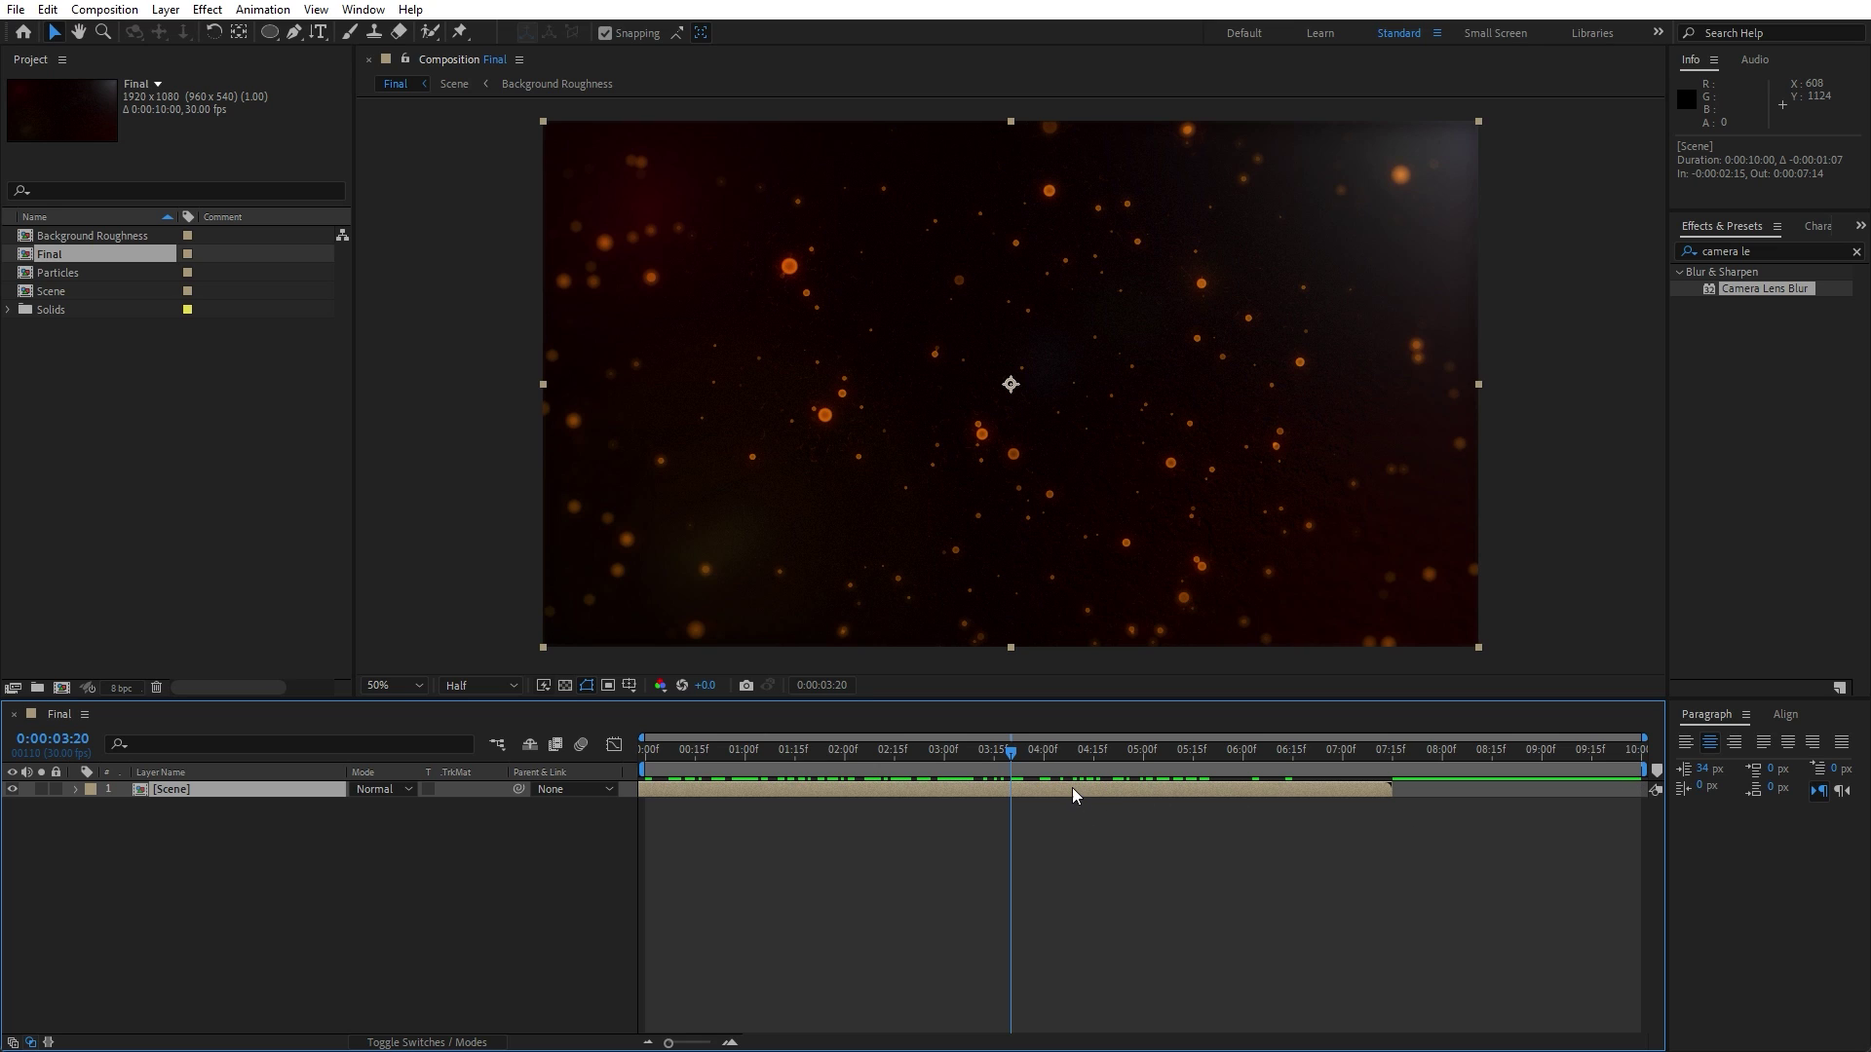
{"action": "left_click_drag", "start_coordinate": [1009, 762], "coordinate": [788, 758]}
{"action": "key", "text": "space"}
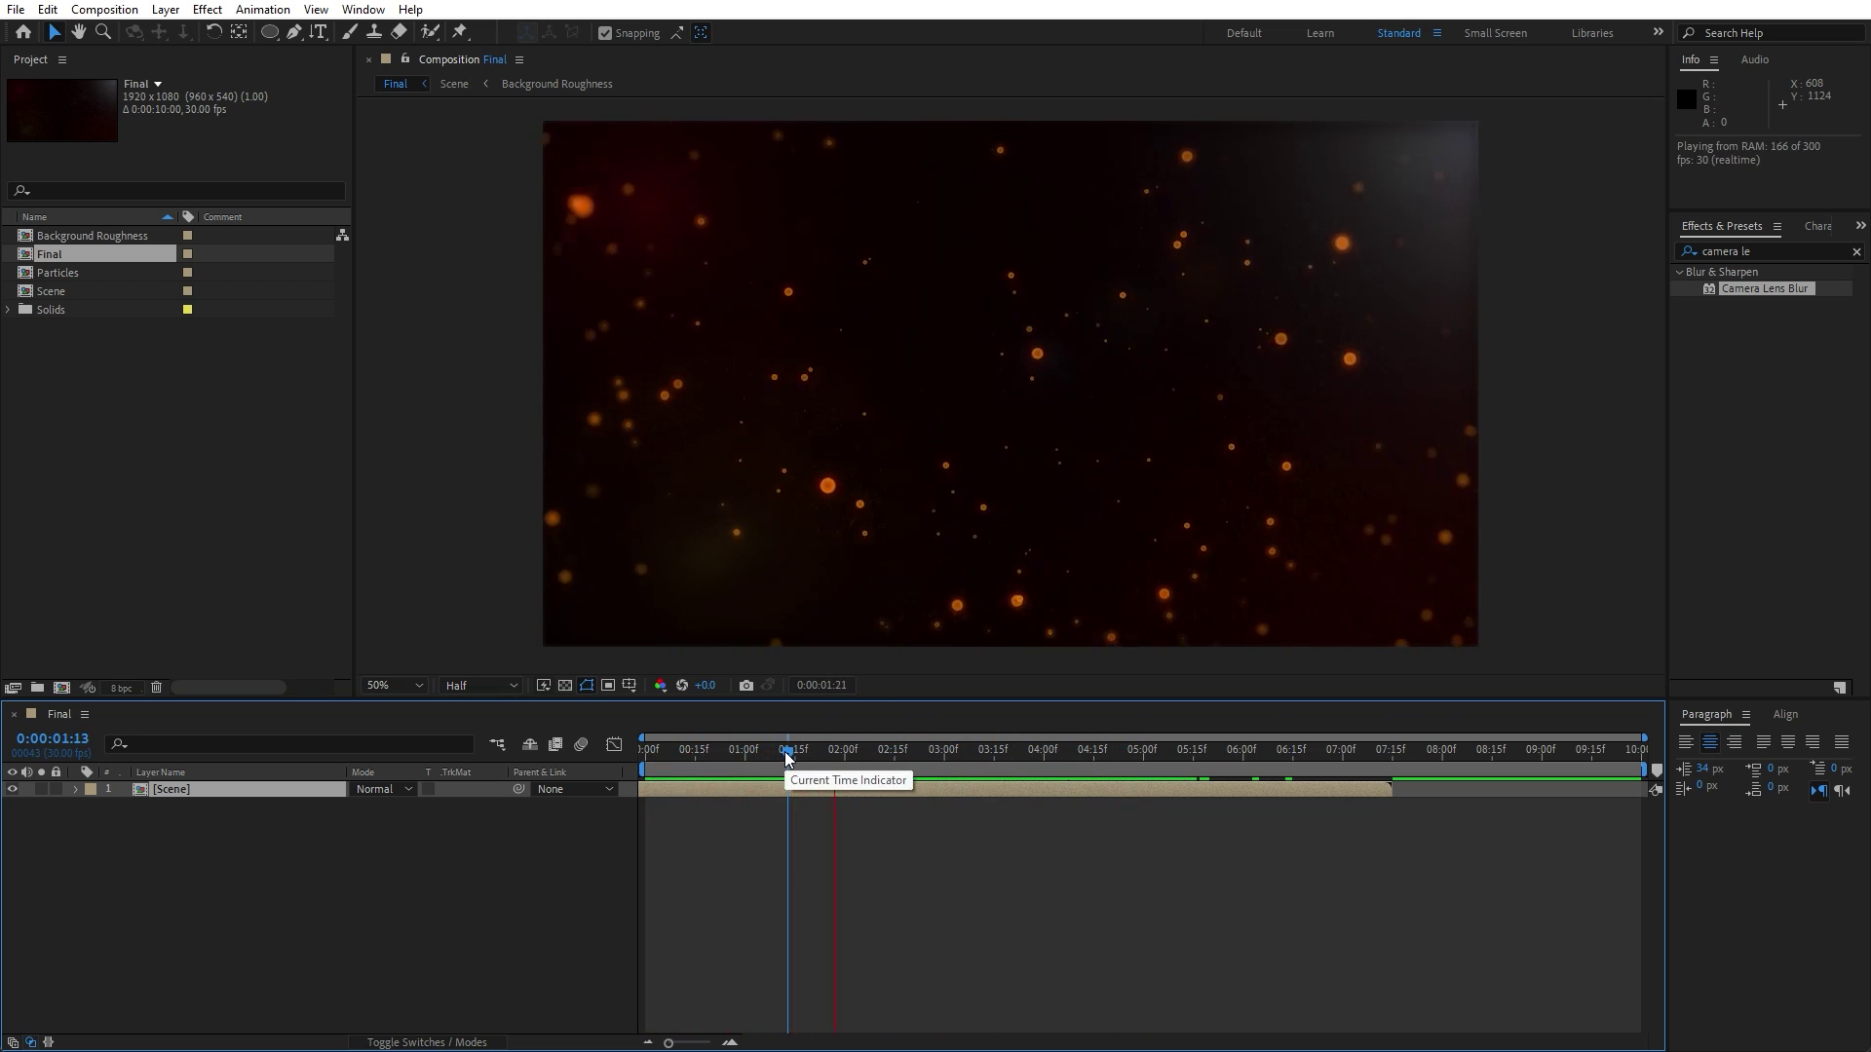
{"action": "left_click", "coordinate": [1027, 756]}
{"action": "left_click_drag", "start_coordinate": [988, 789], "coordinate": [1200, 787]}
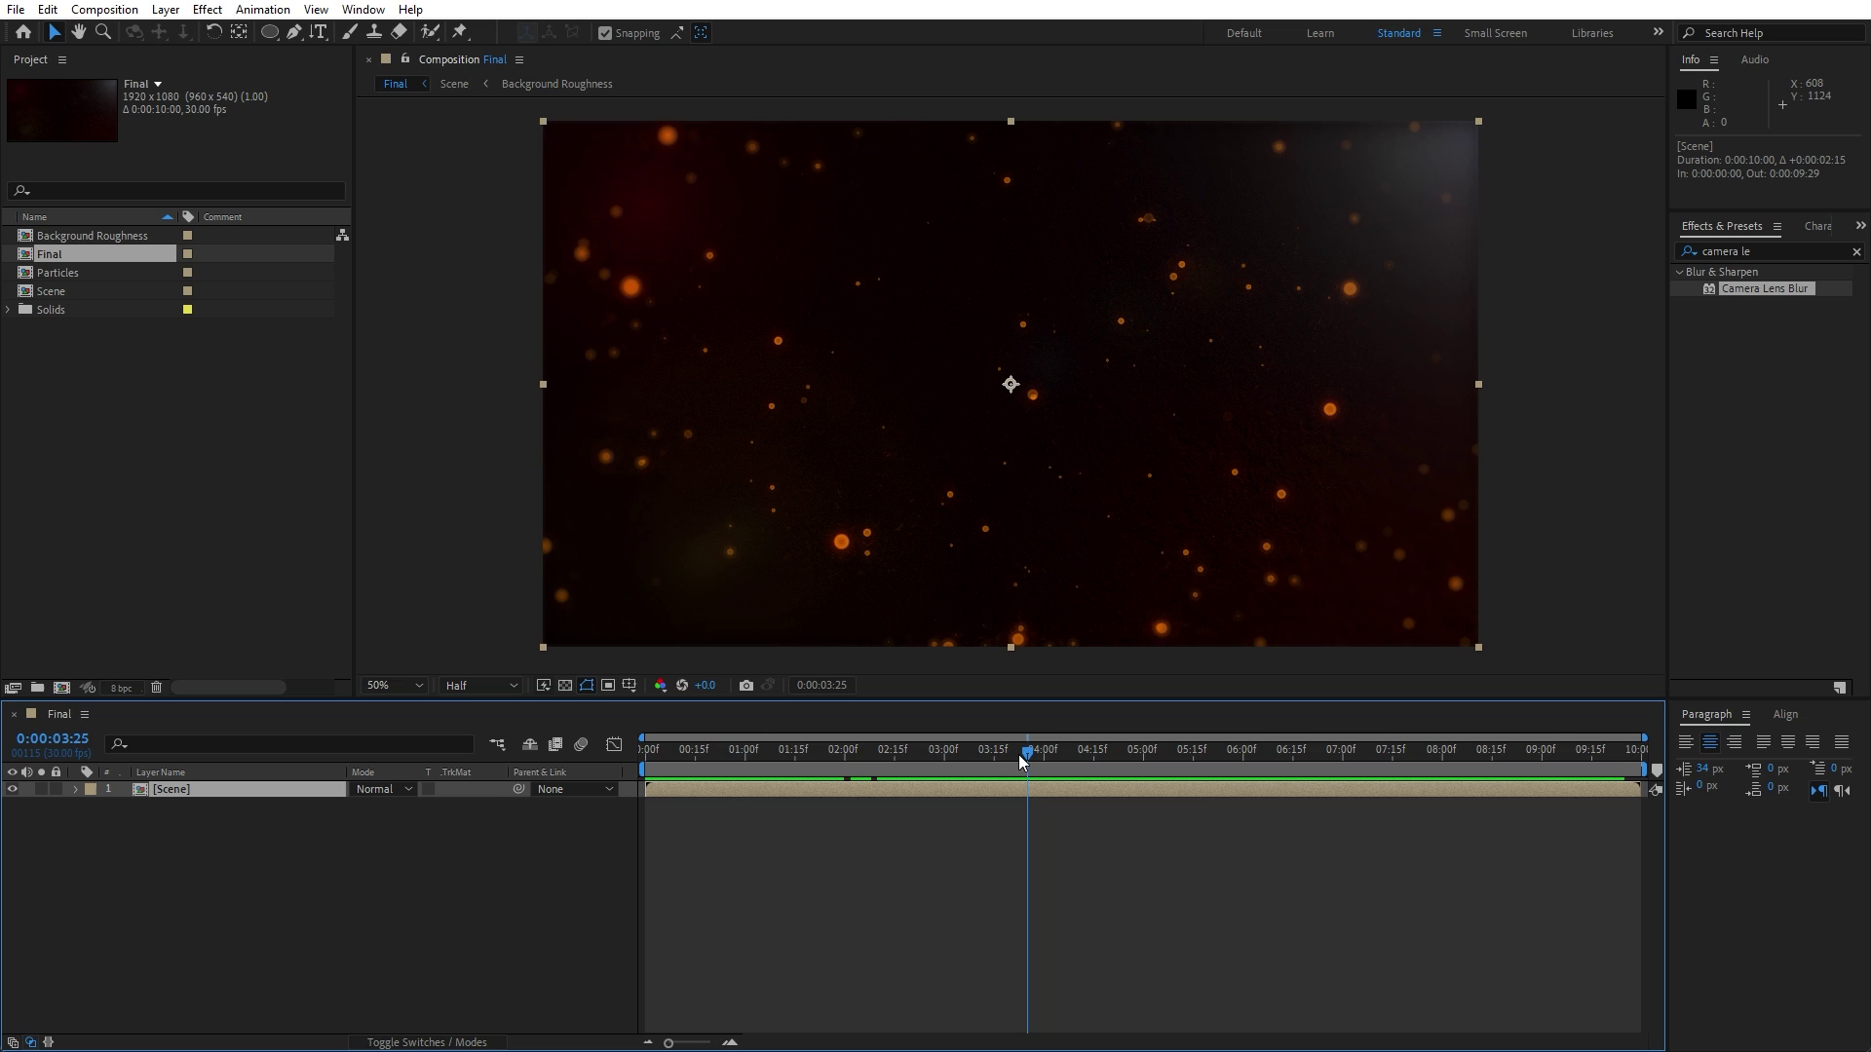
- Scrub the Final composition from 0:00:03:25 past 0:00:06:00 to review the finished particle background
{"action": "left_click_drag", "start_coordinate": [1019, 754], "coordinate": [1196, 762]}
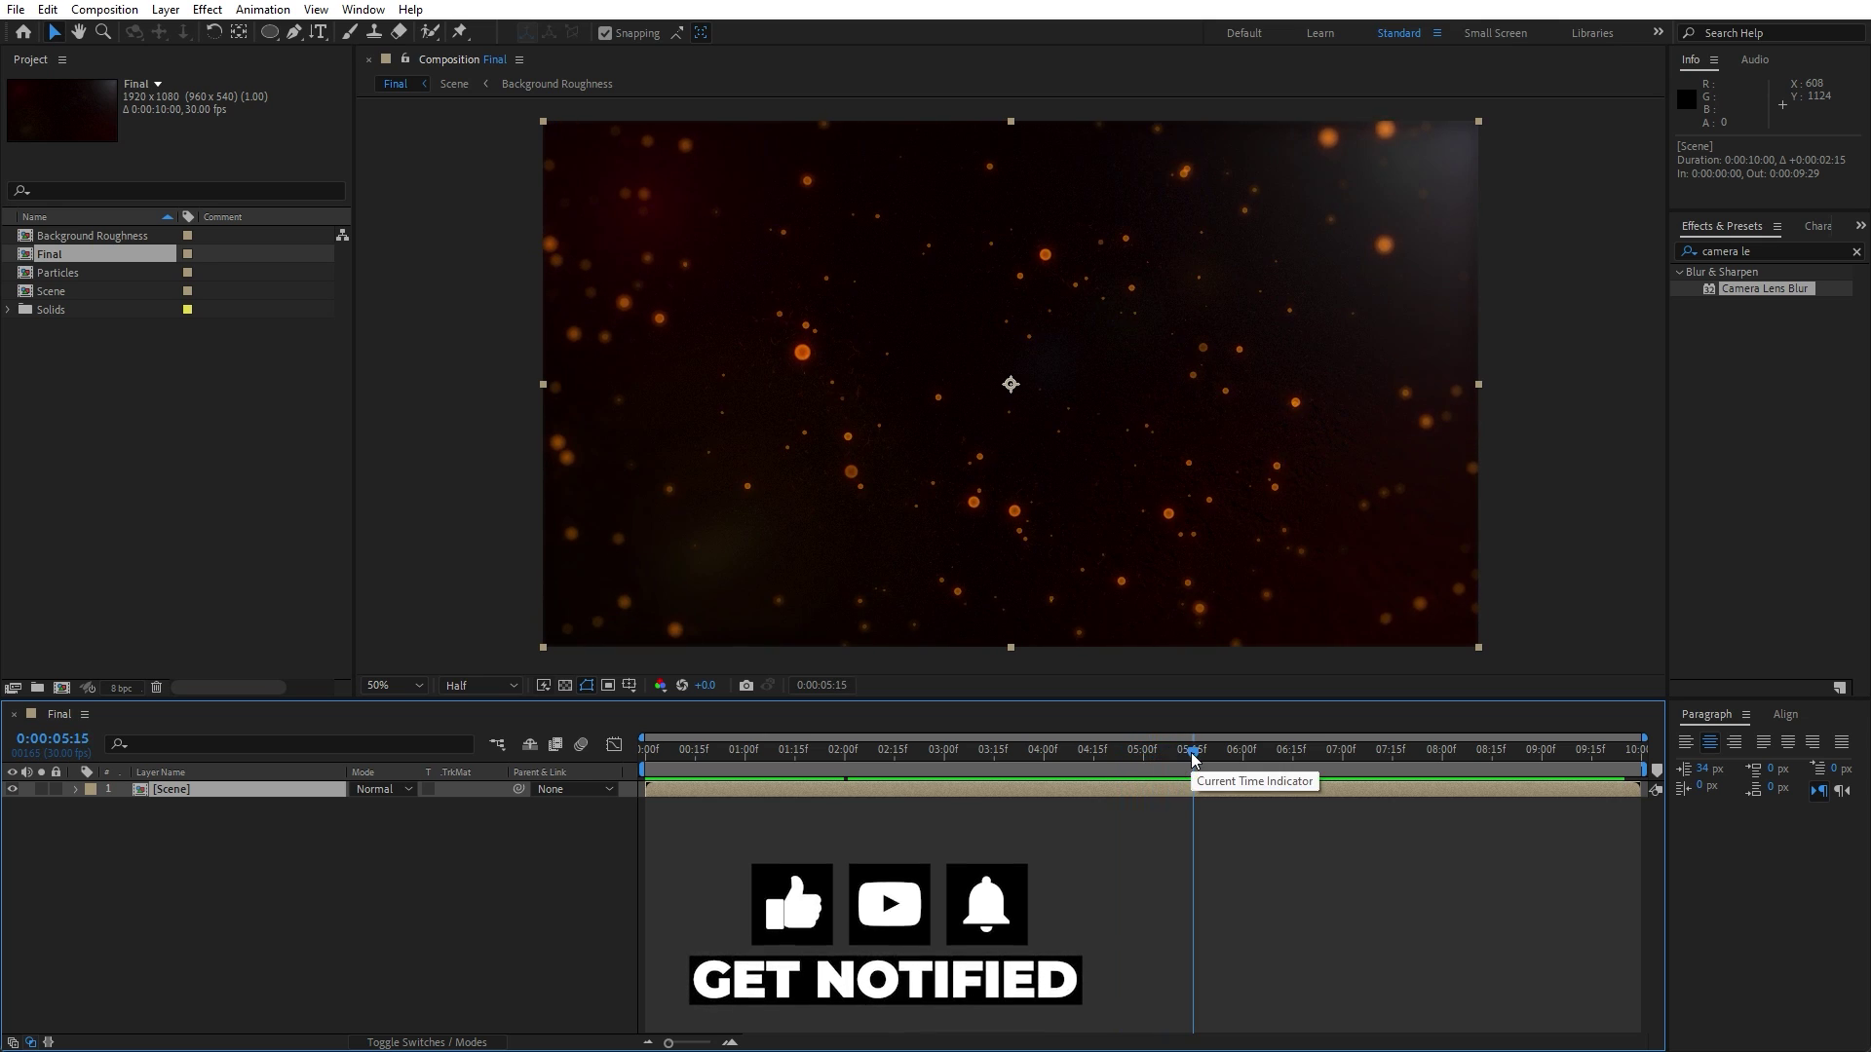
{"action": "left_click_drag", "start_coordinate": [1191, 753], "coordinate": [1243, 765]}
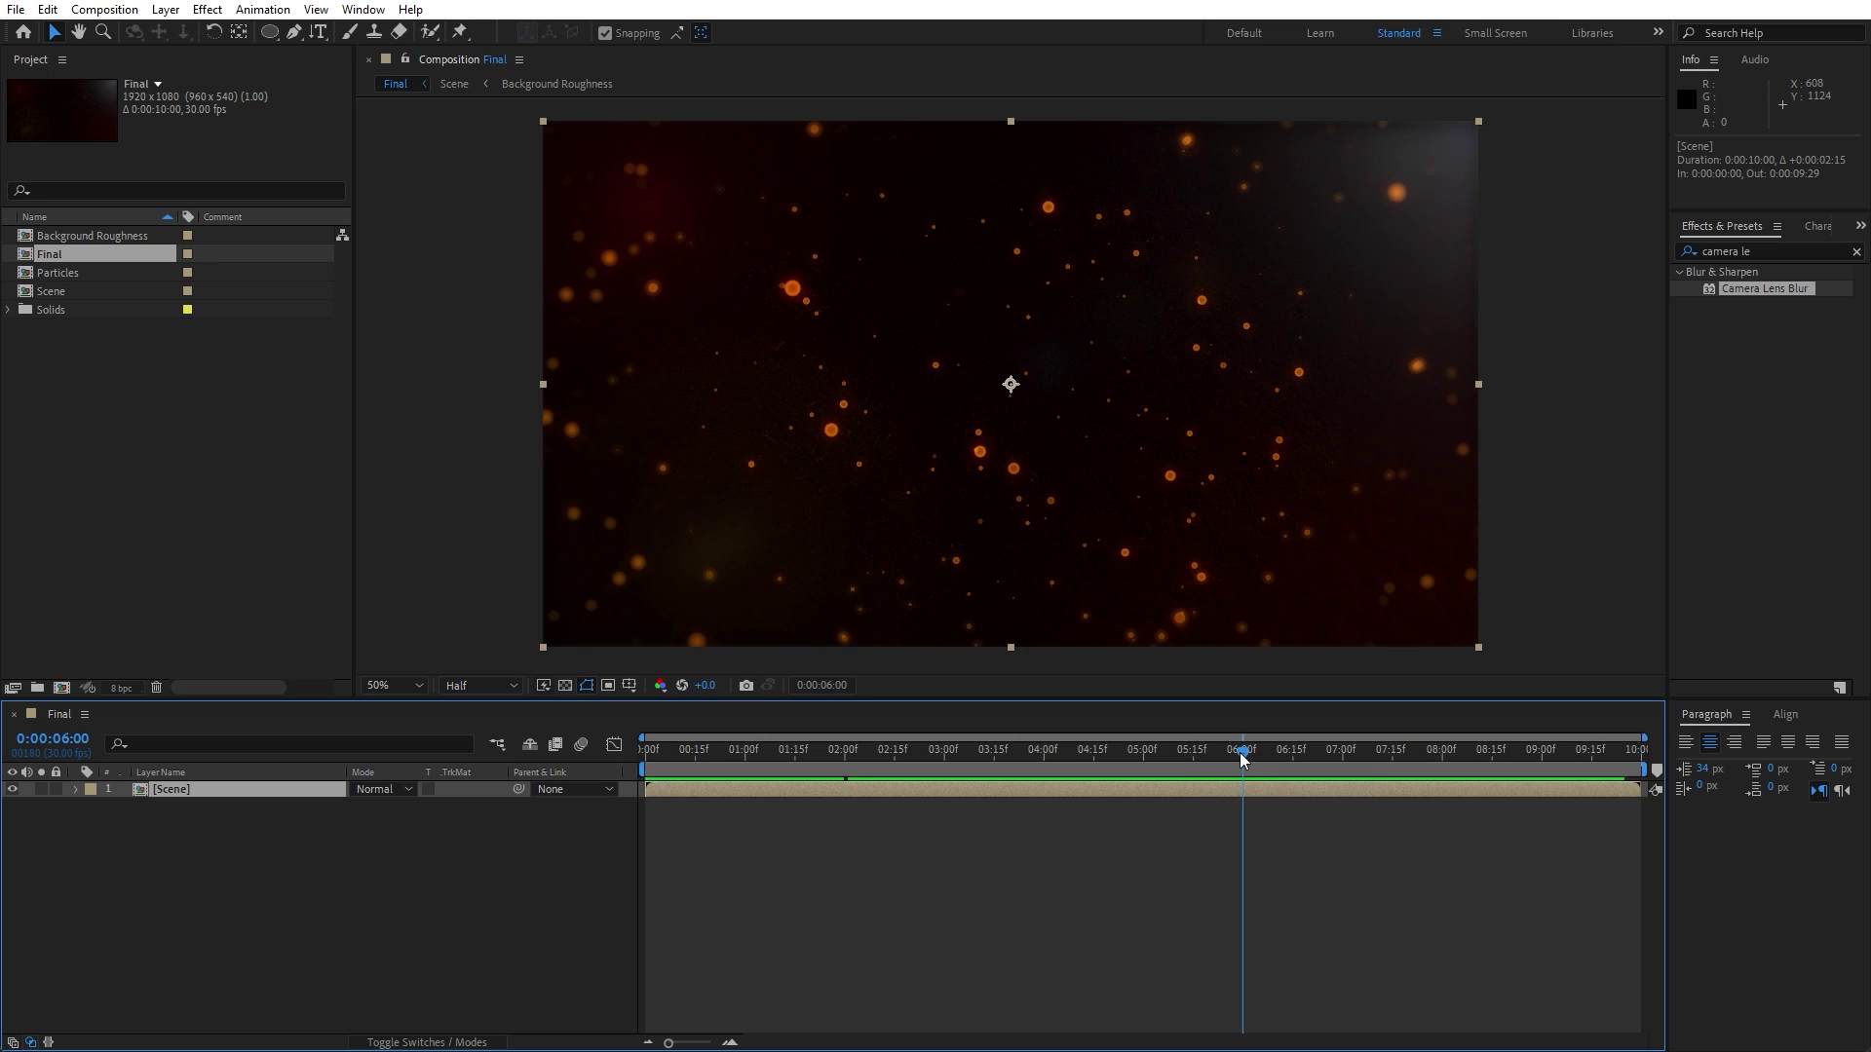
{"action": "left_click_drag", "start_coordinate": [1242, 758], "coordinate": [1416, 759]}
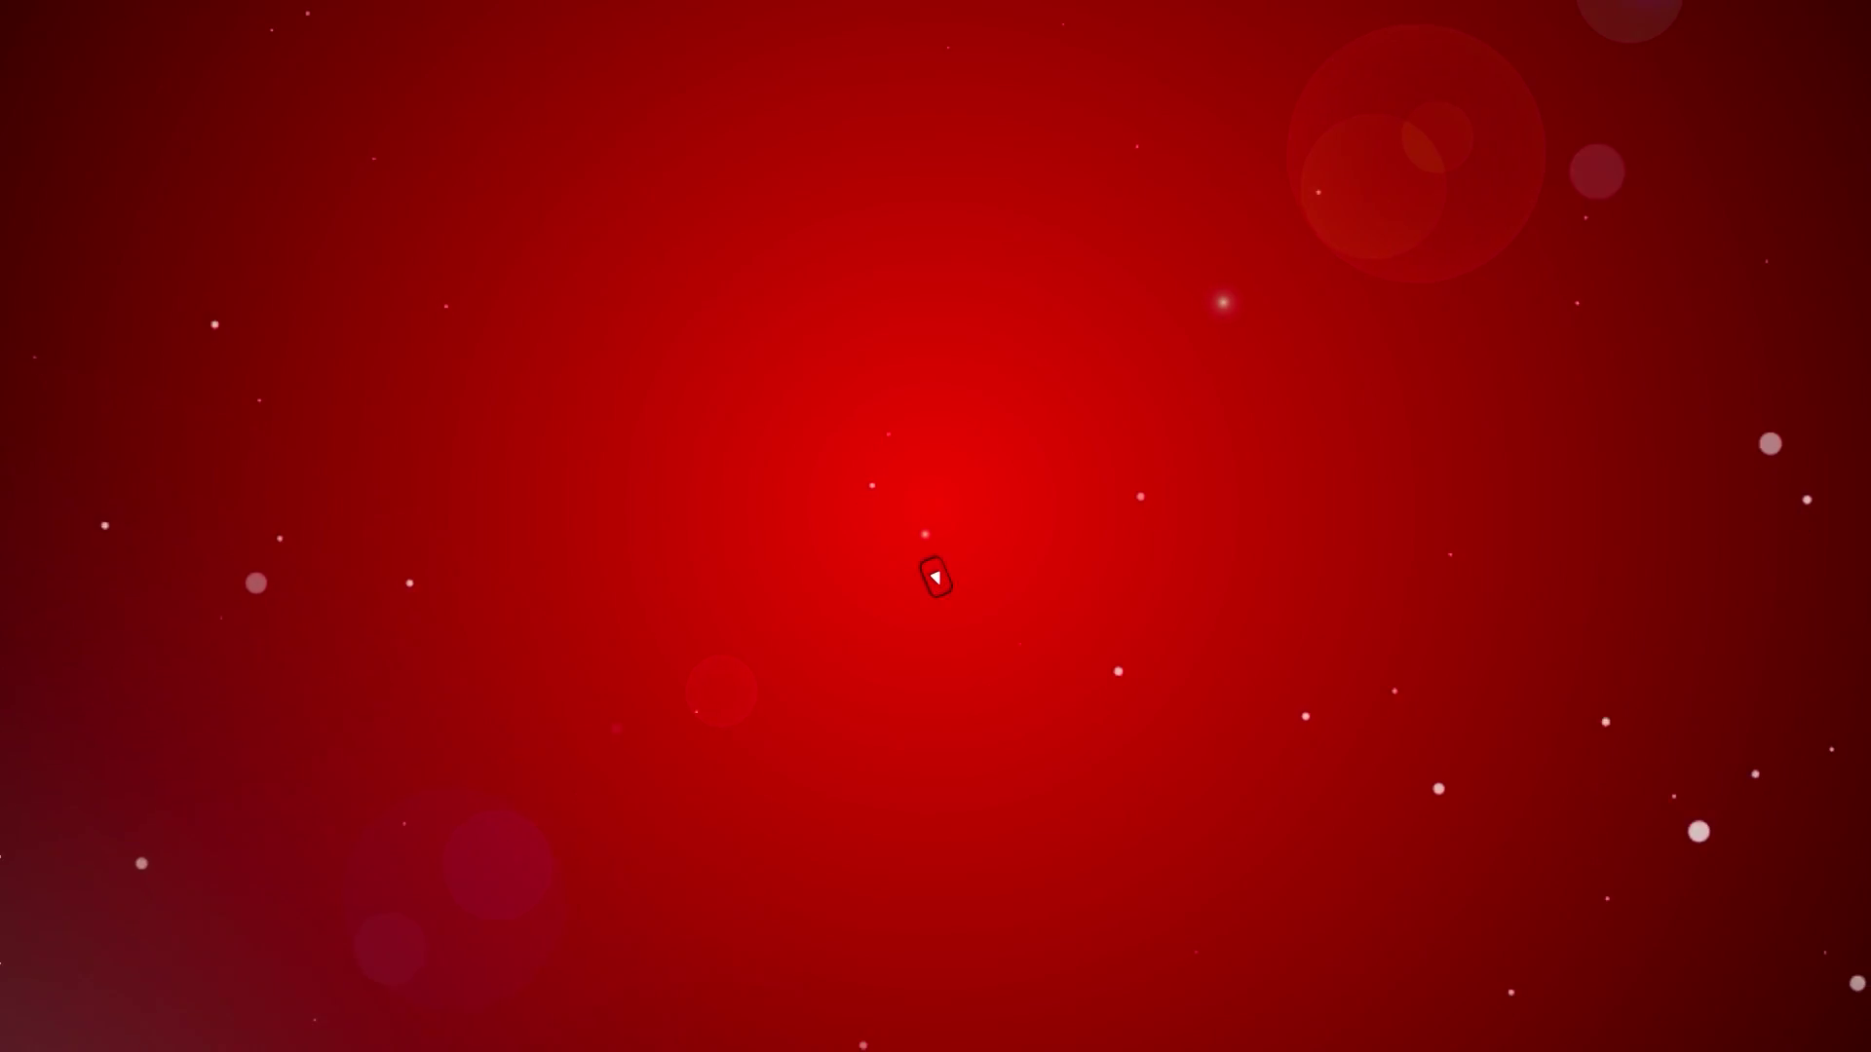